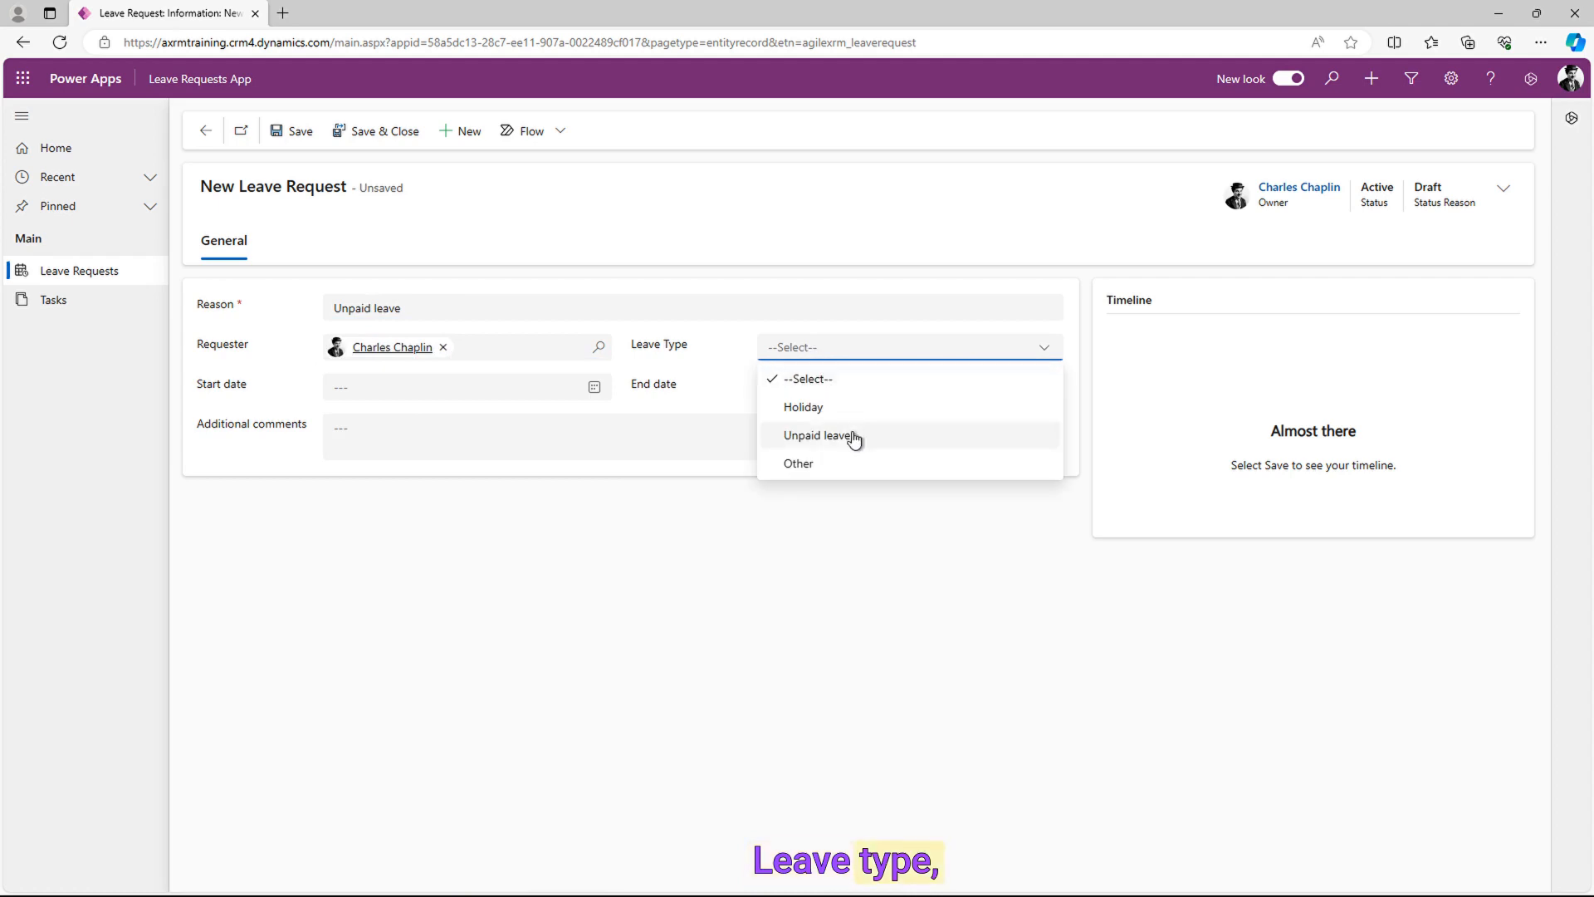
- Fill in the new leave request with type Unpaid leave, start date 3/12/2024, end date 3/14/2024 and the additional comment "leave"
left_click(849, 436)
left_click(594, 387)
left_click(485, 424)
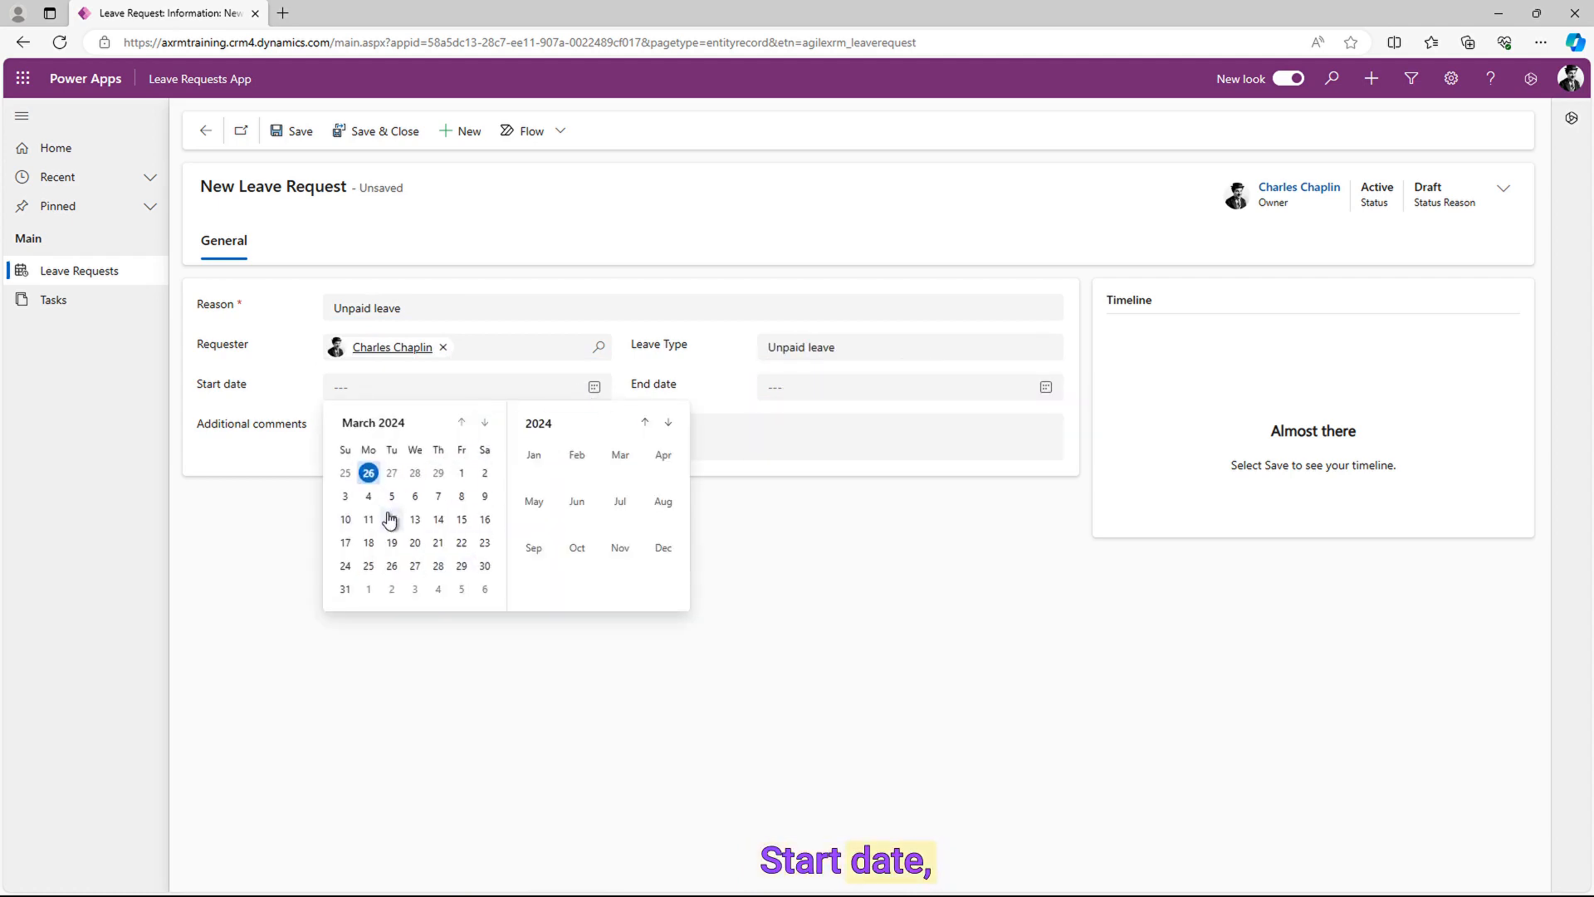
left_click(392, 519)
left_click(932, 389)
left_click(919, 422)
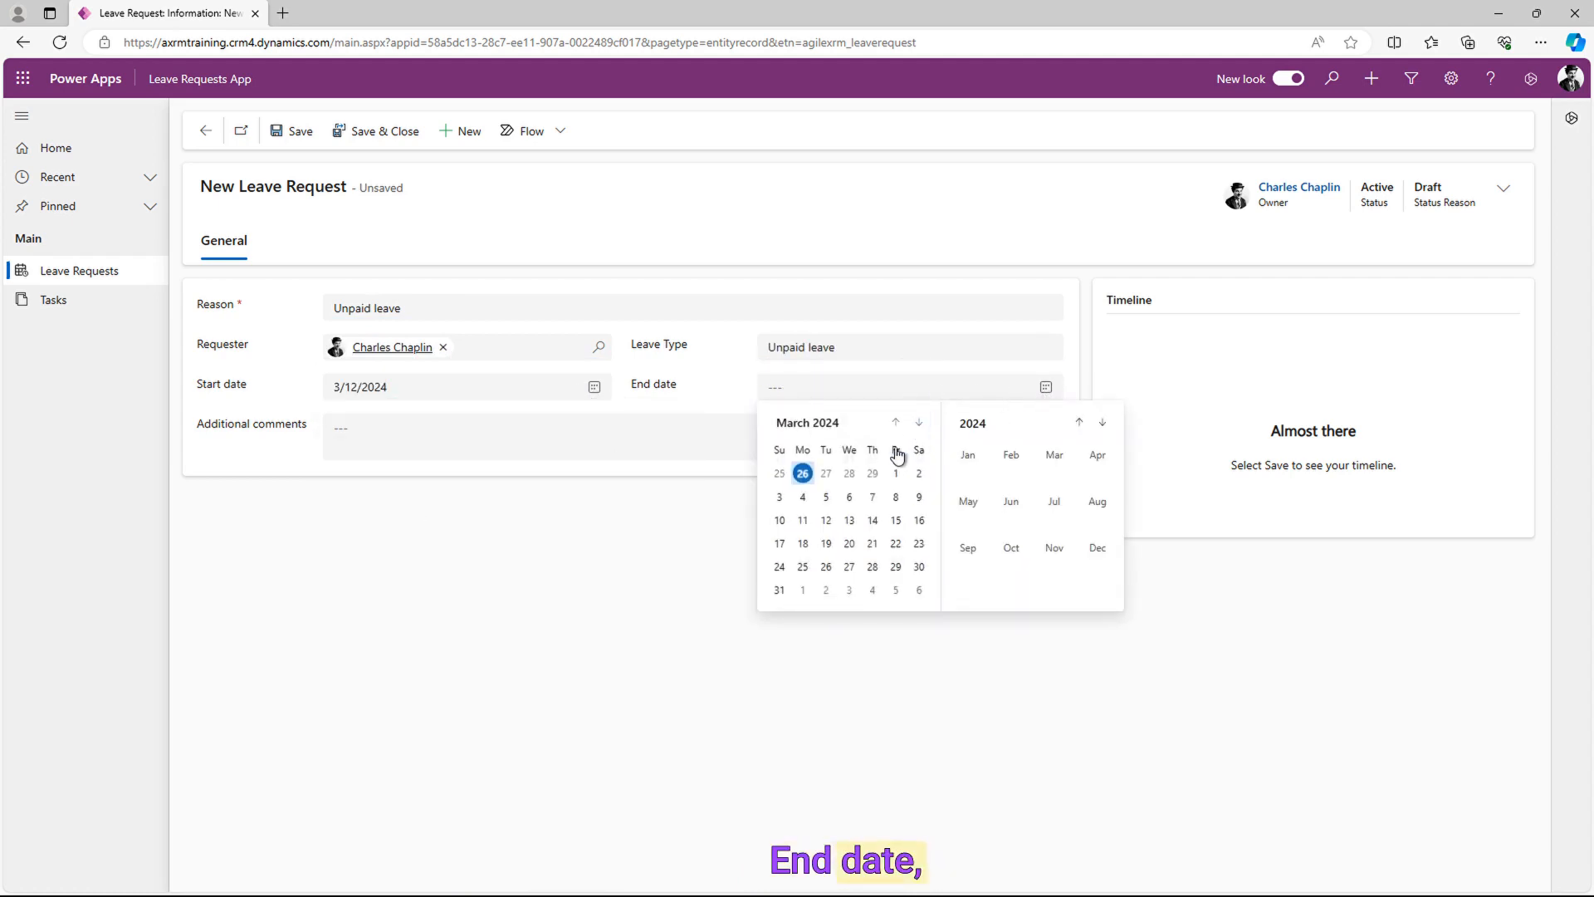
left_click(872, 520)
left_click(568, 447)
type("leave")
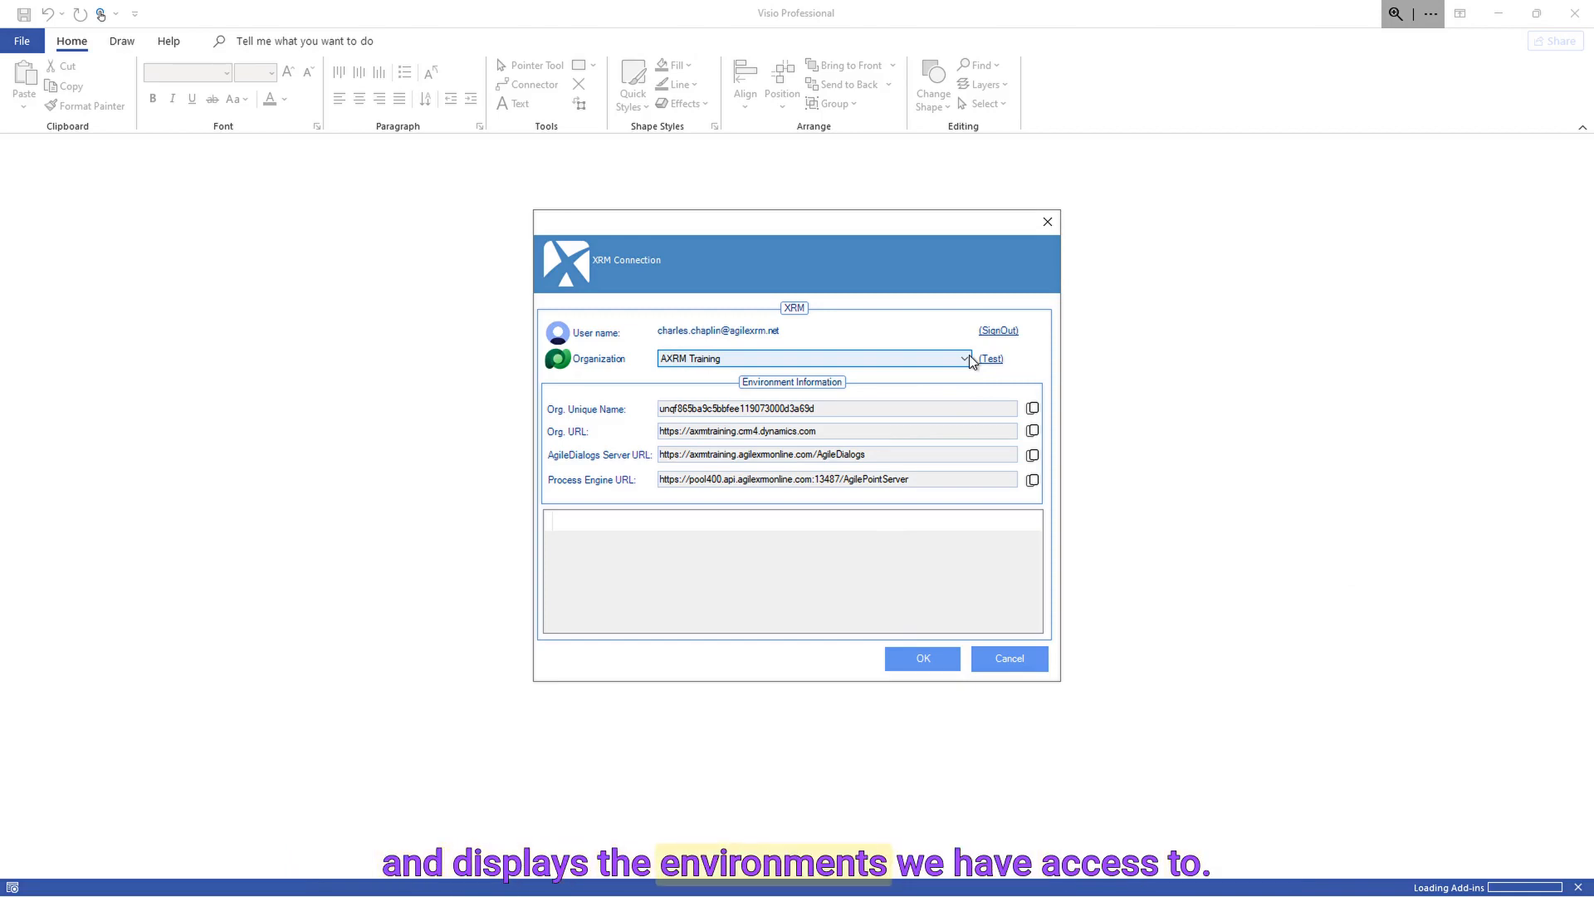
- In Visio, select the AXRM Training organization for the XRM connection and connect to it
left_click(964, 356)
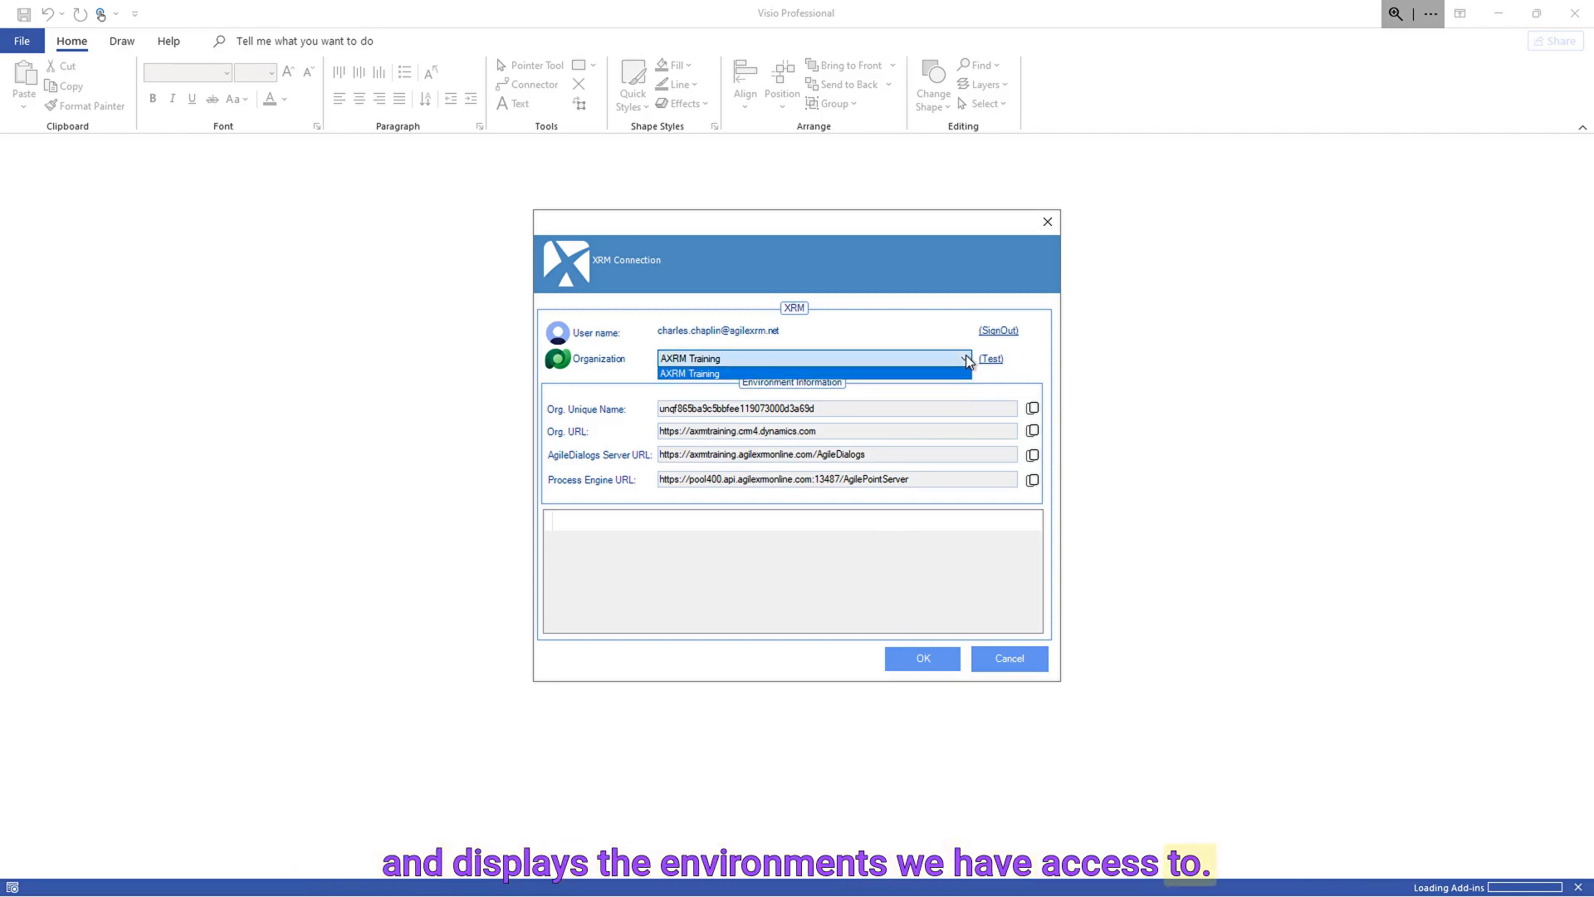
left_click(956, 366)
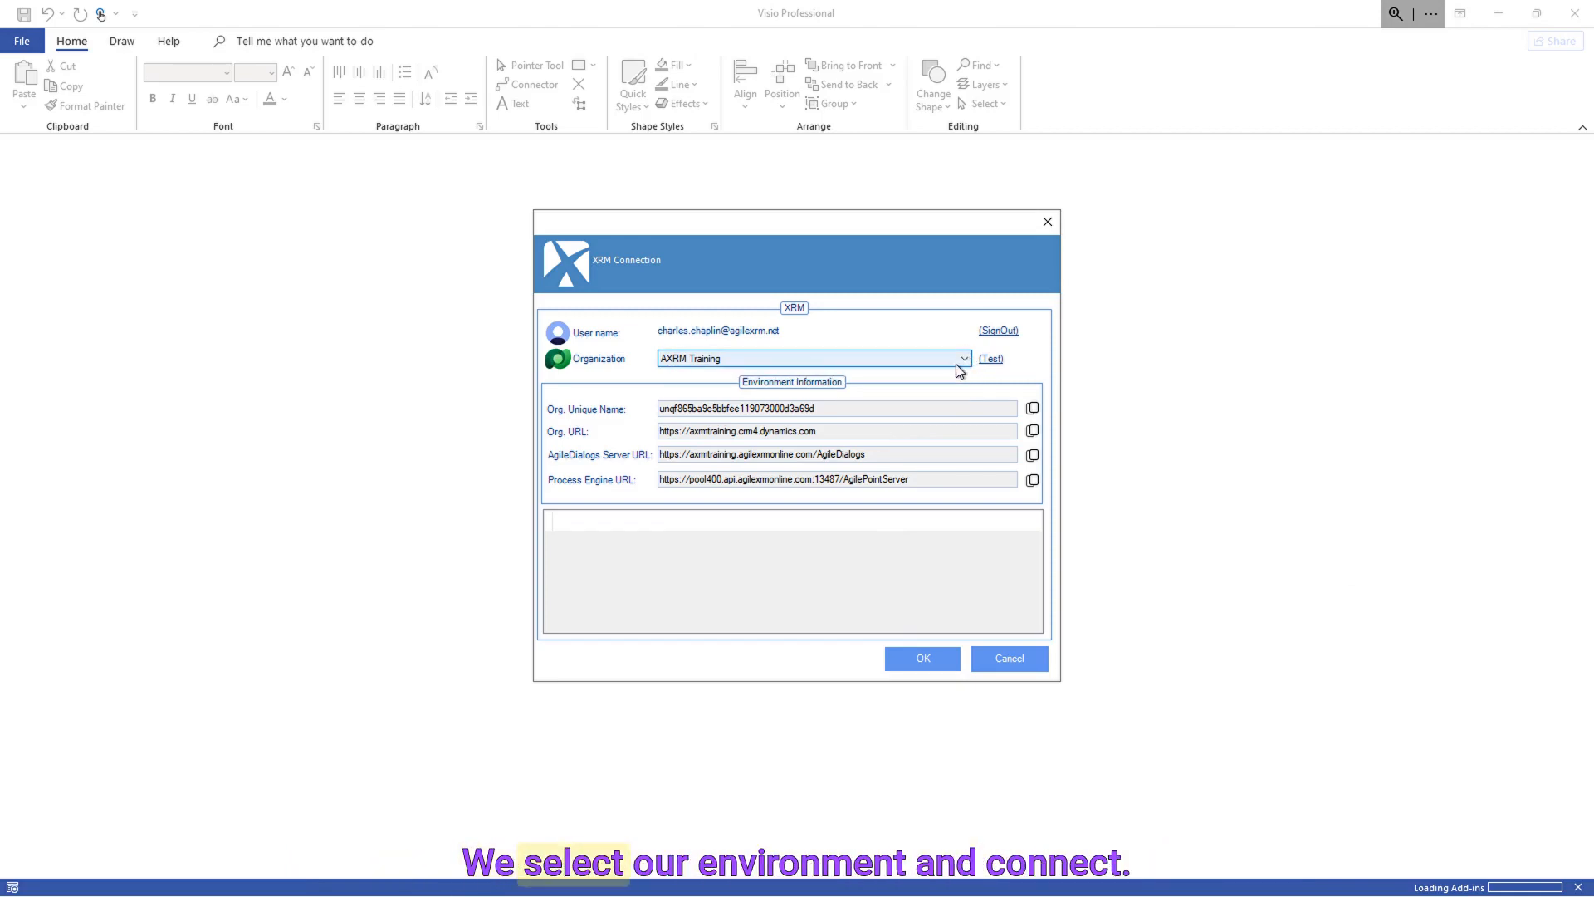
left_click(914, 664)
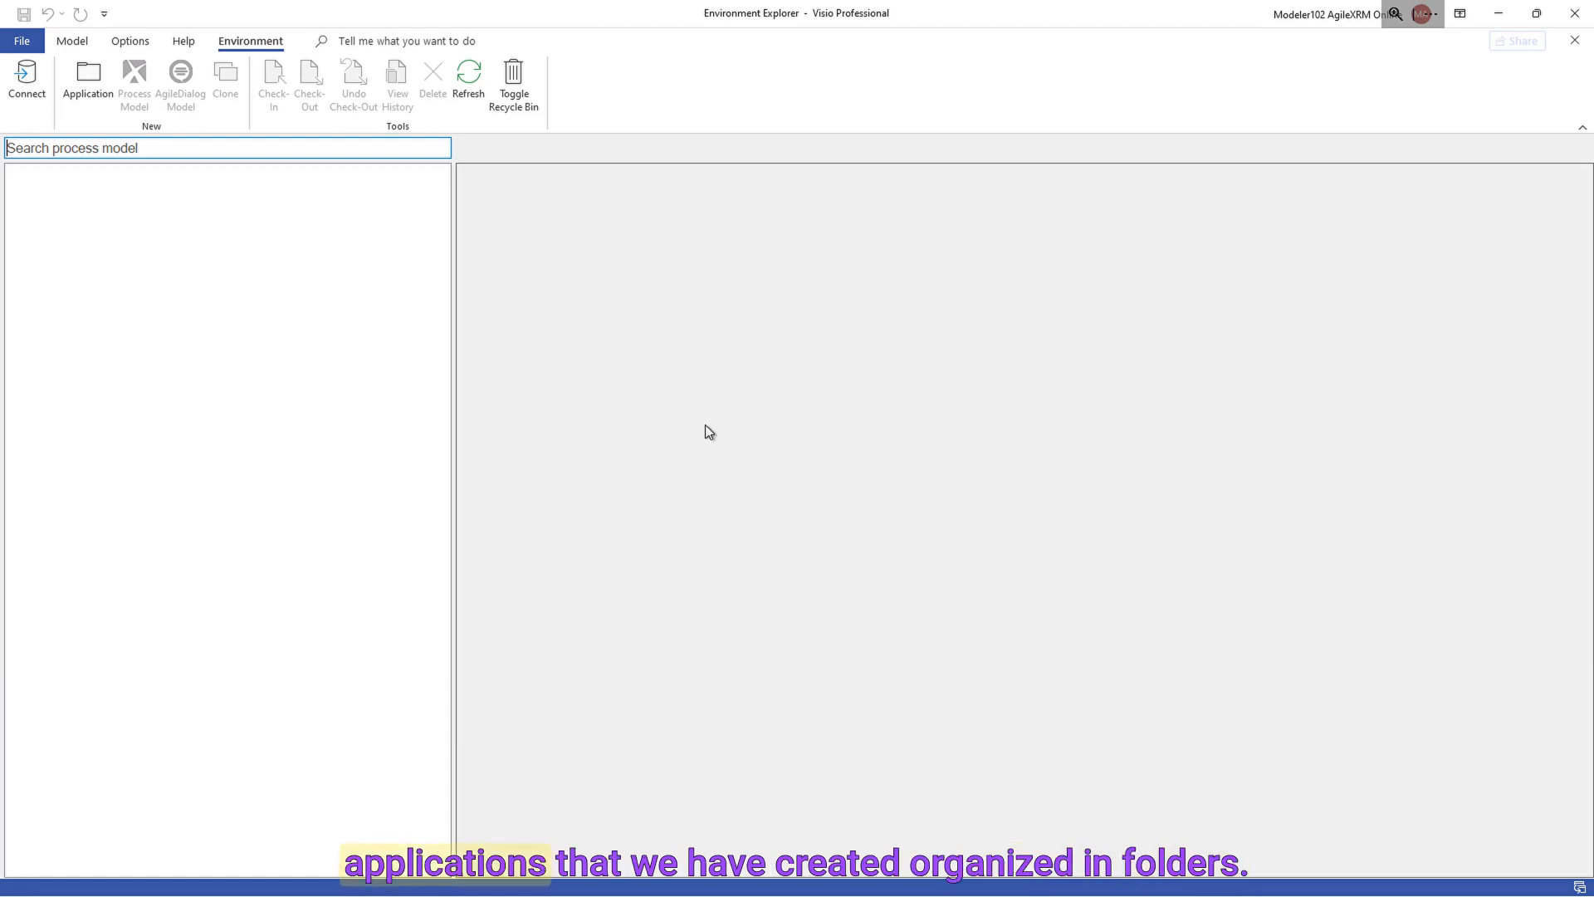
- Create a new AgileXRM application named "Leave Request" in the environment
left_click(91, 91)
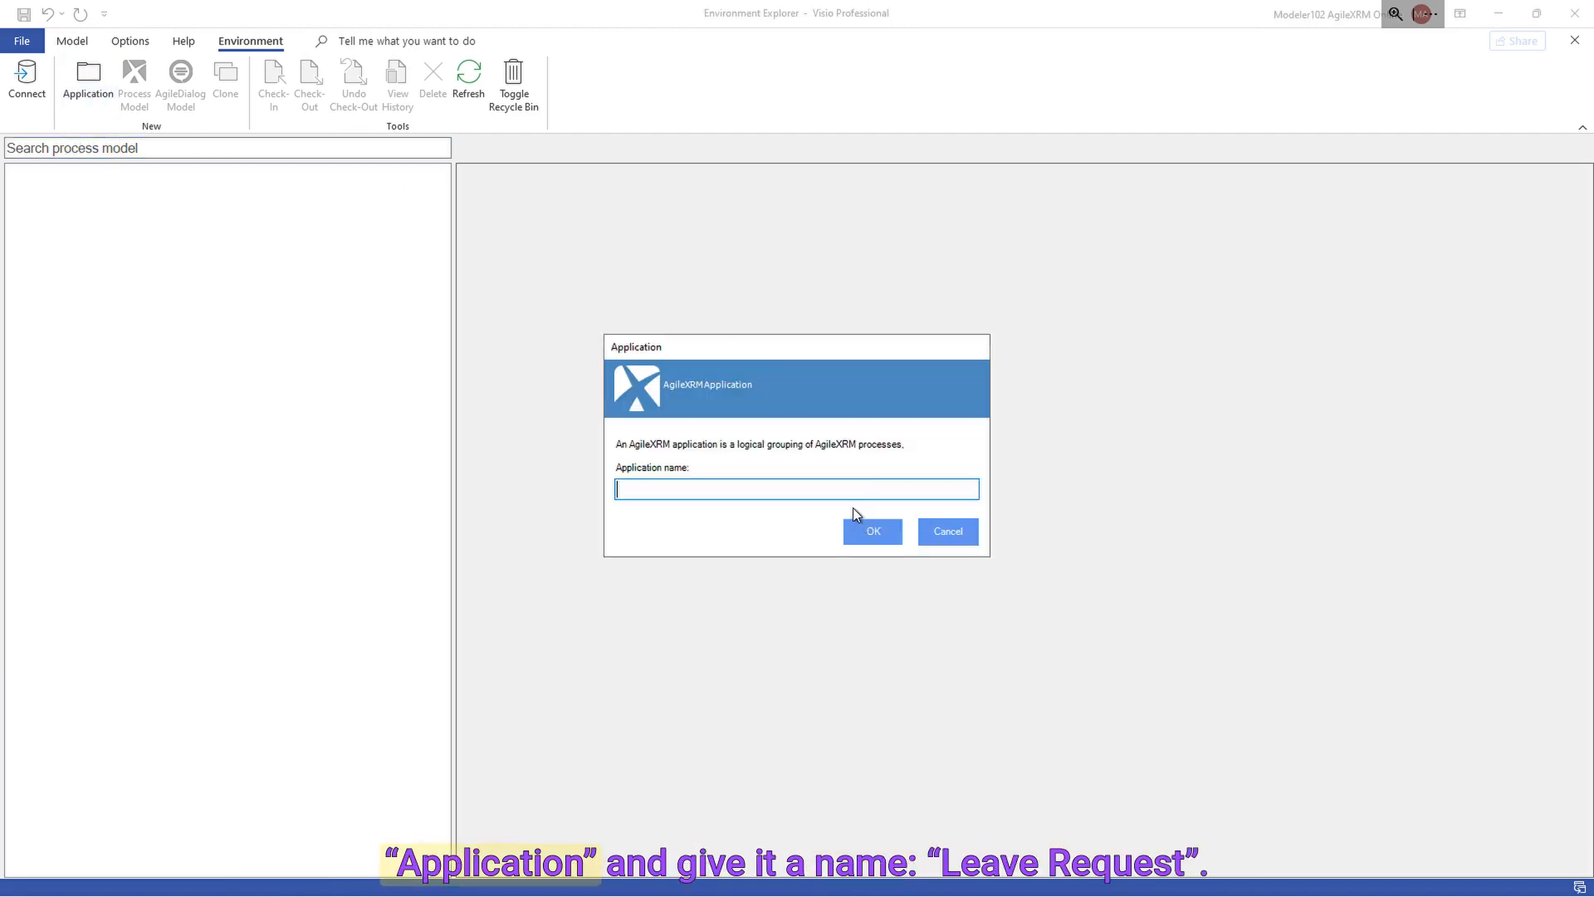
type("Leave Re")
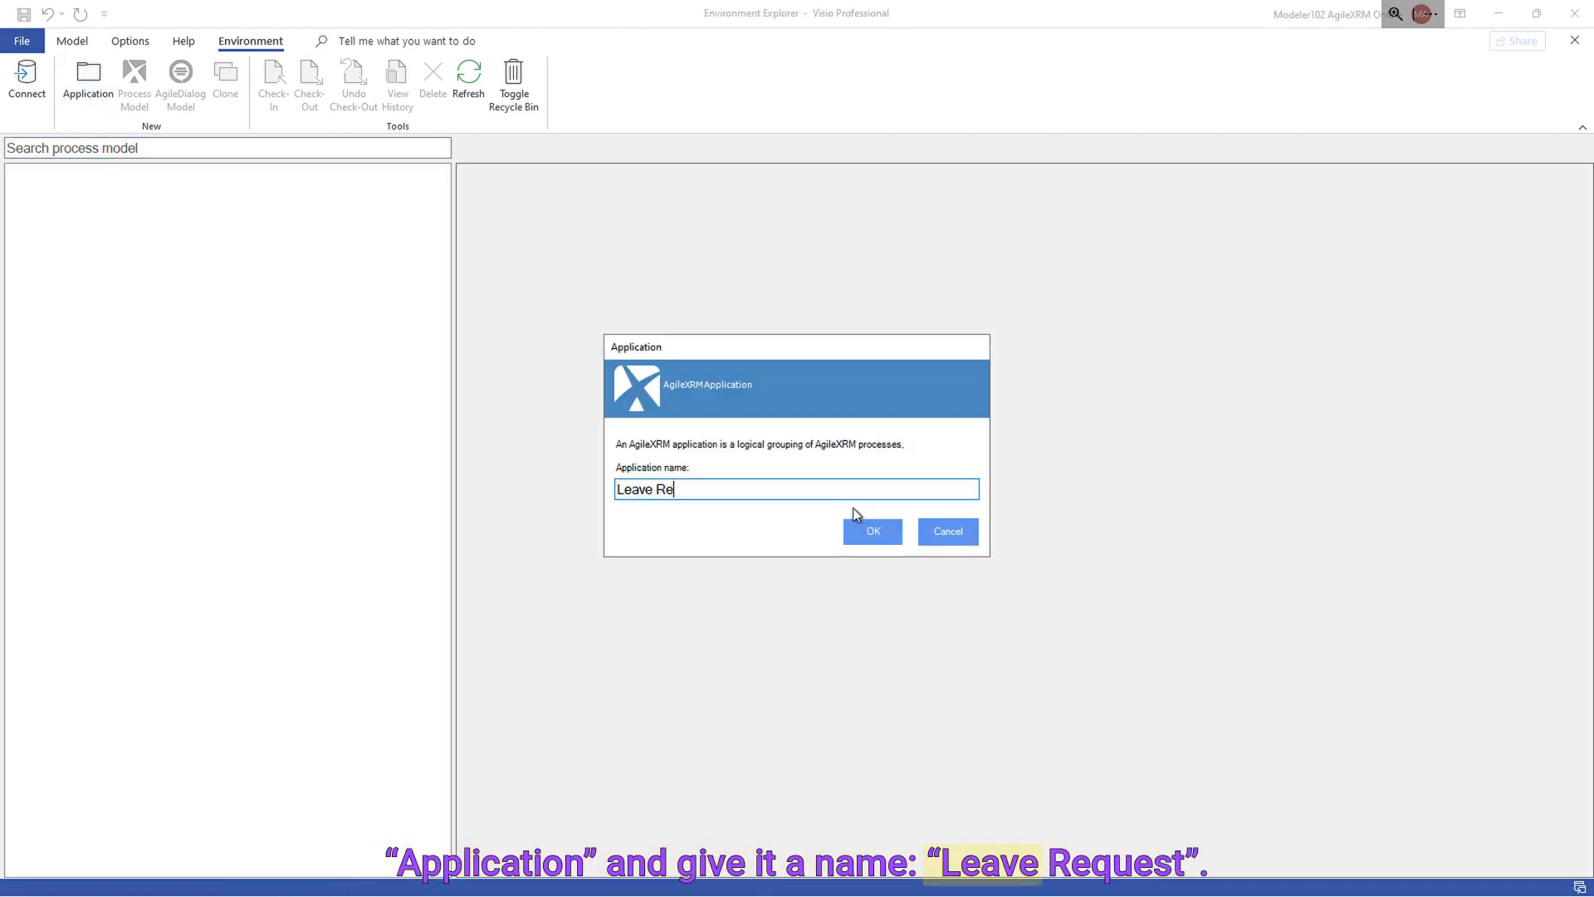
type("quest")
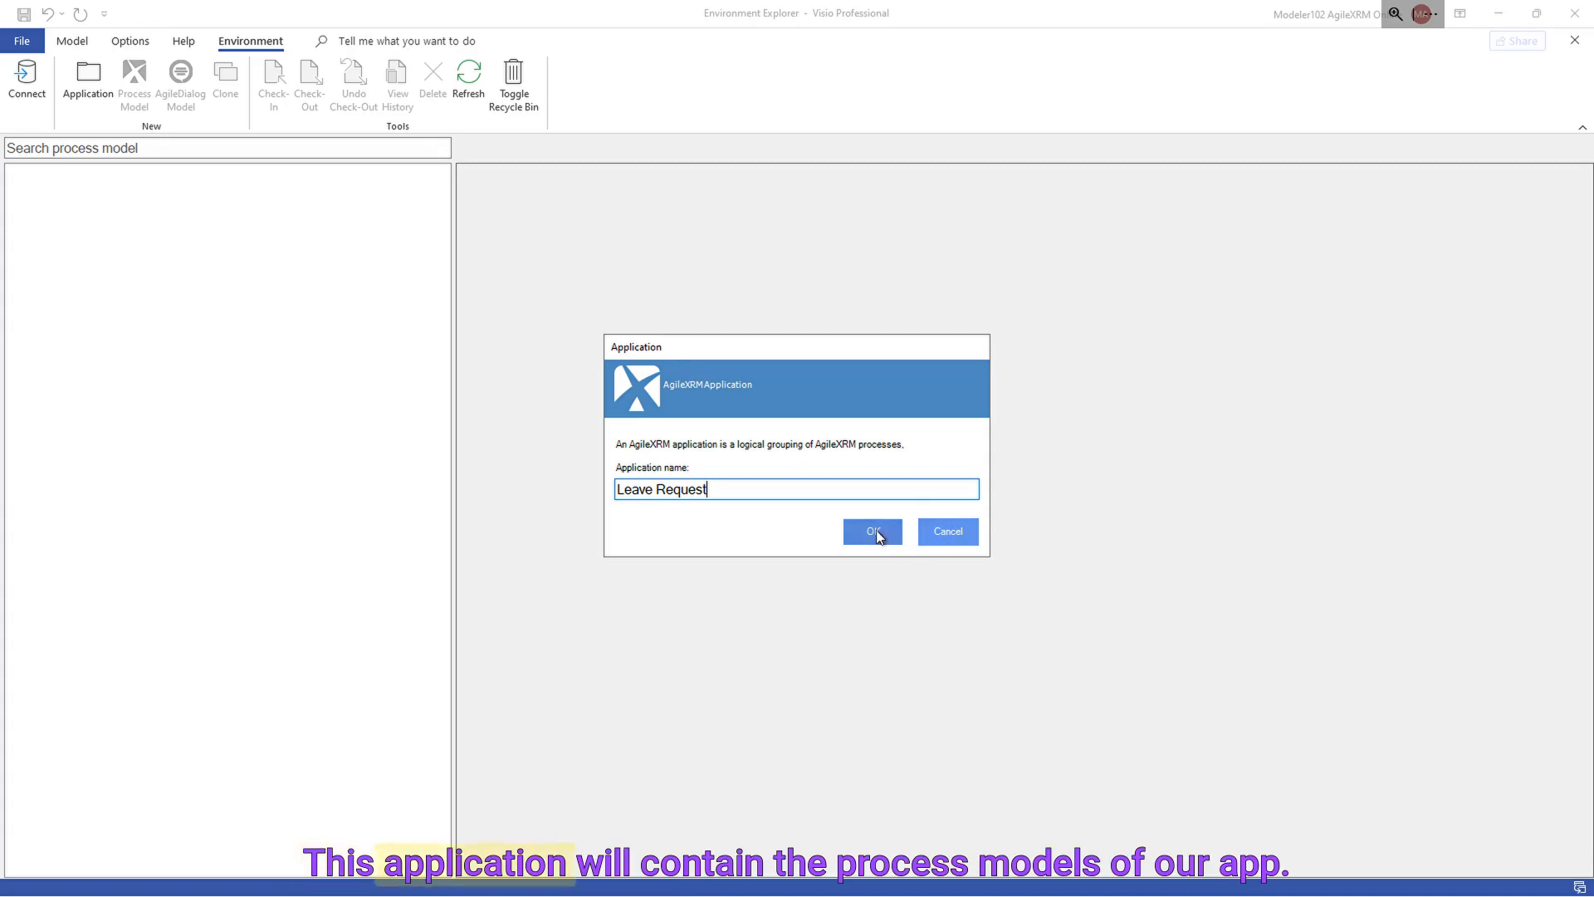
left_click(873, 532)
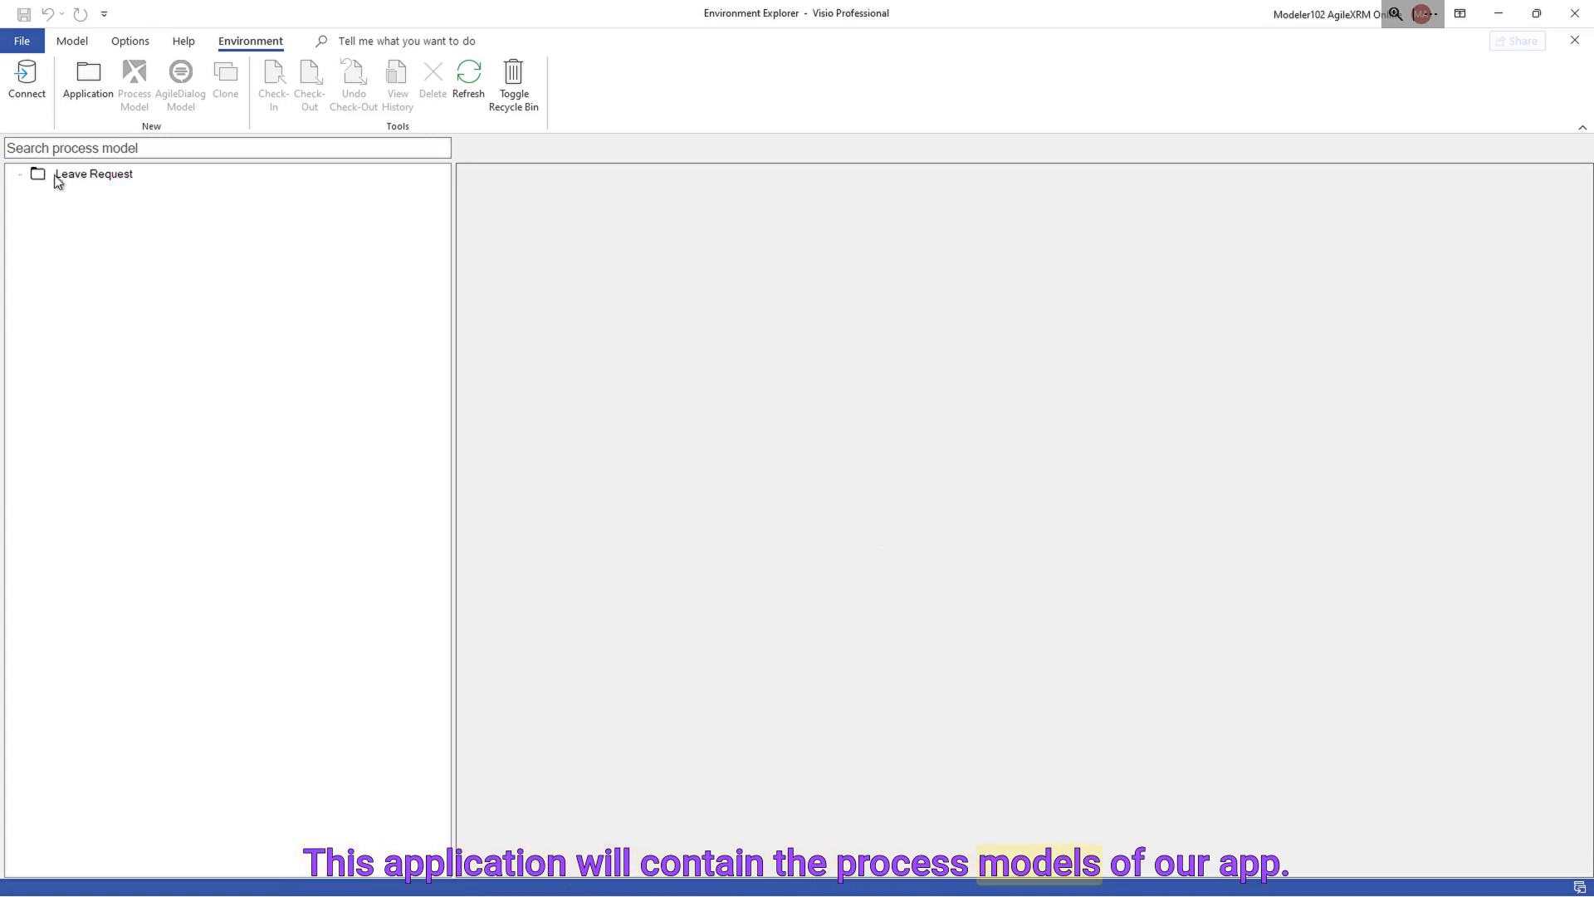
- Create a process model in the Leave Request application, retrieve the enabled entities and set Leave Request as its main entity
left_click(58, 179)
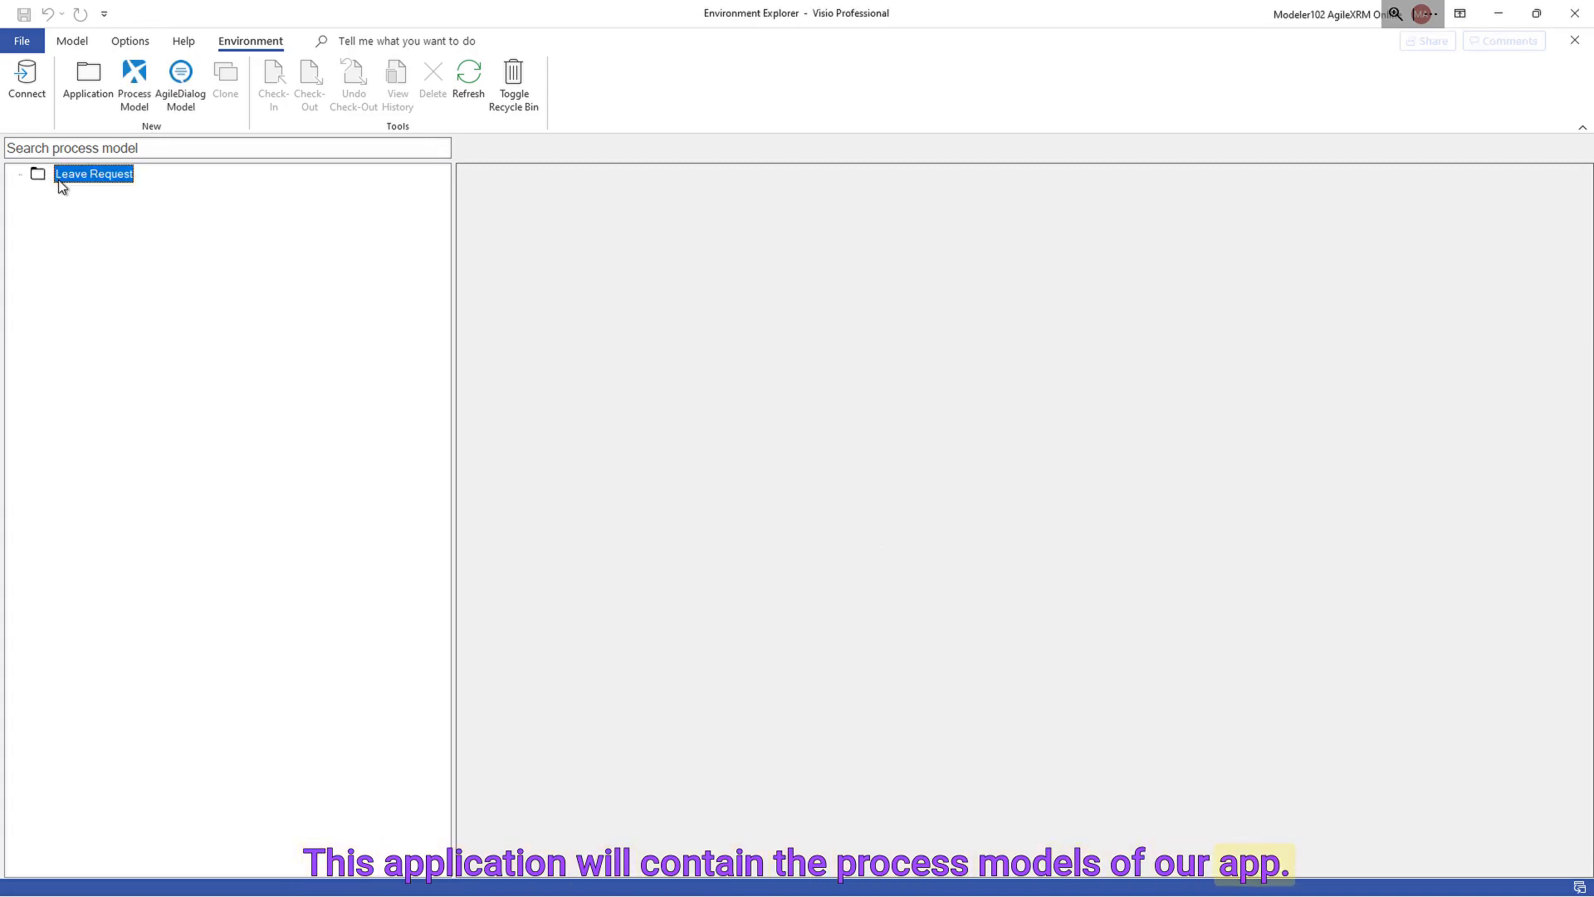
left_click(143, 101)
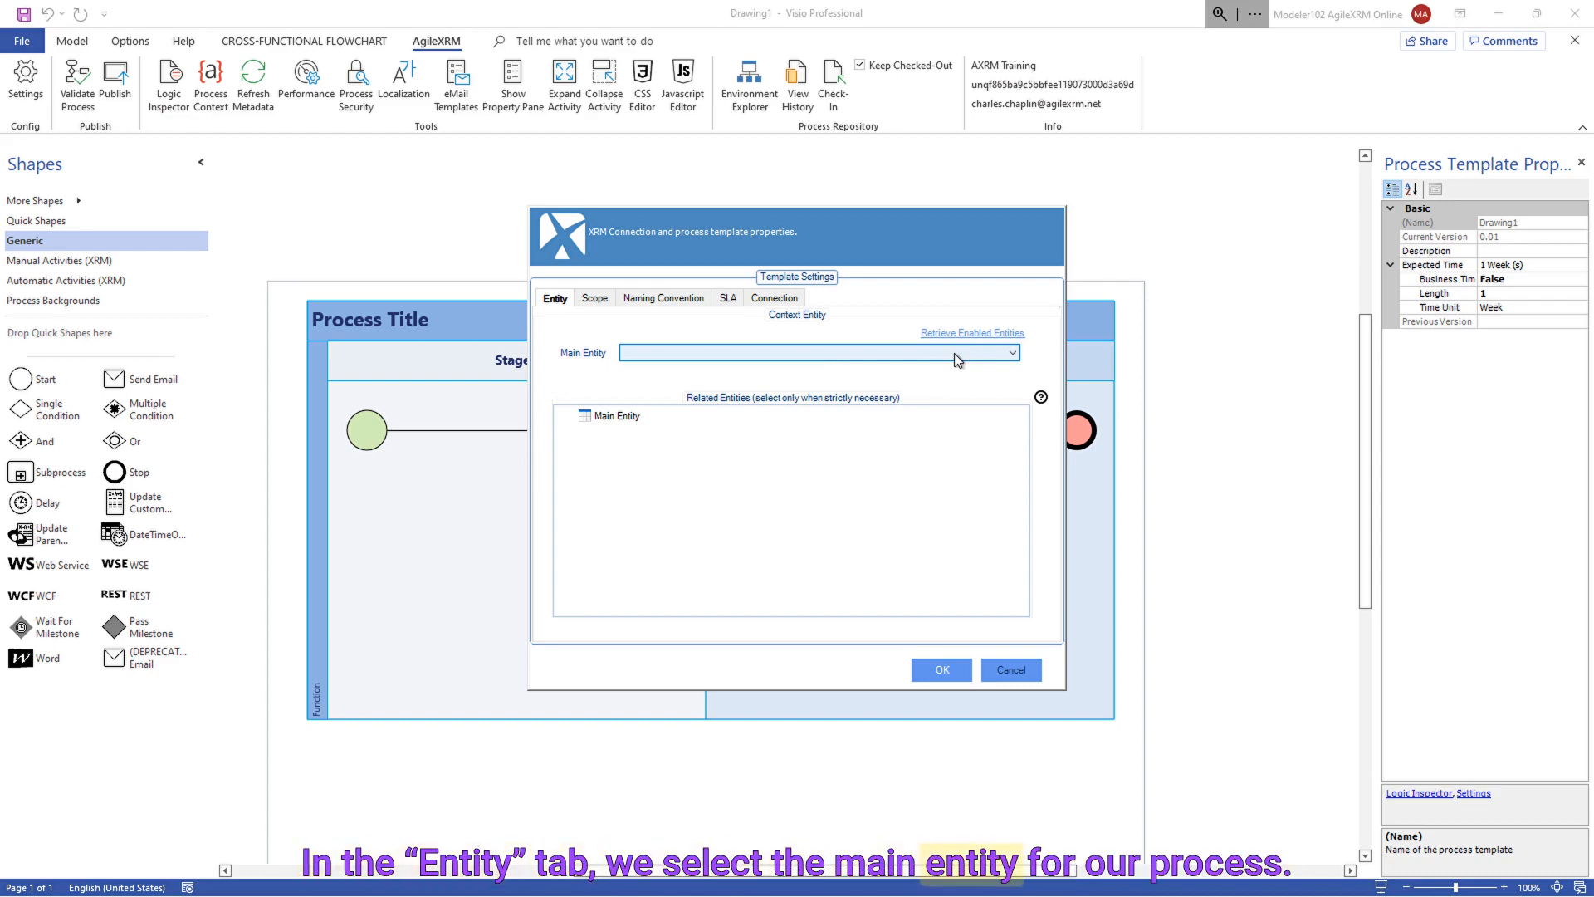
left_click(998, 335)
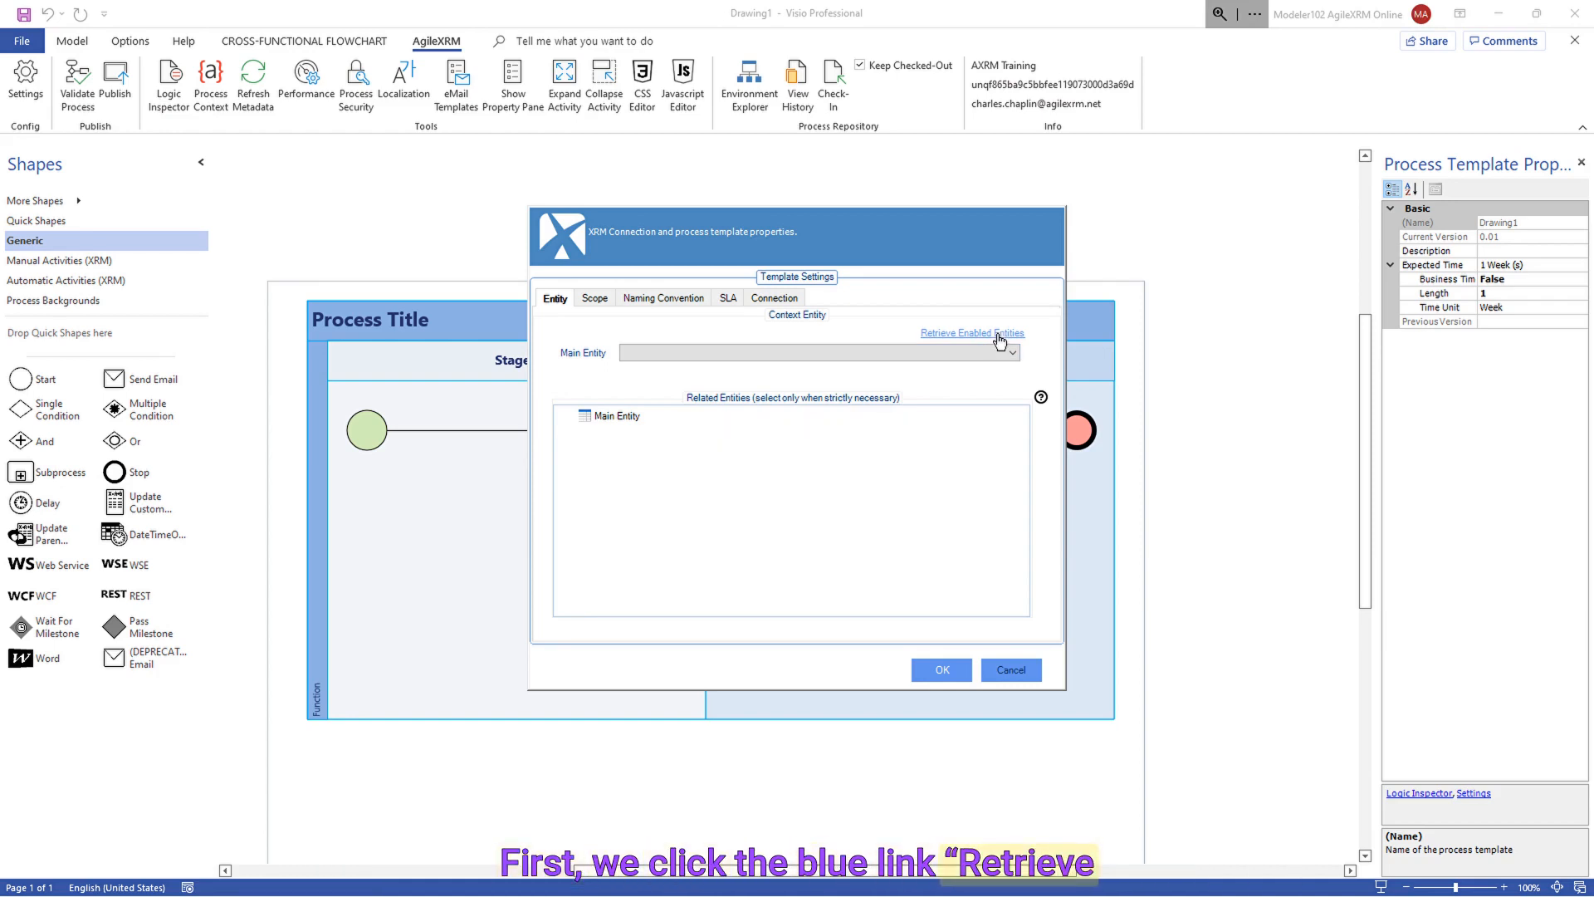
left_click(1012, 354)
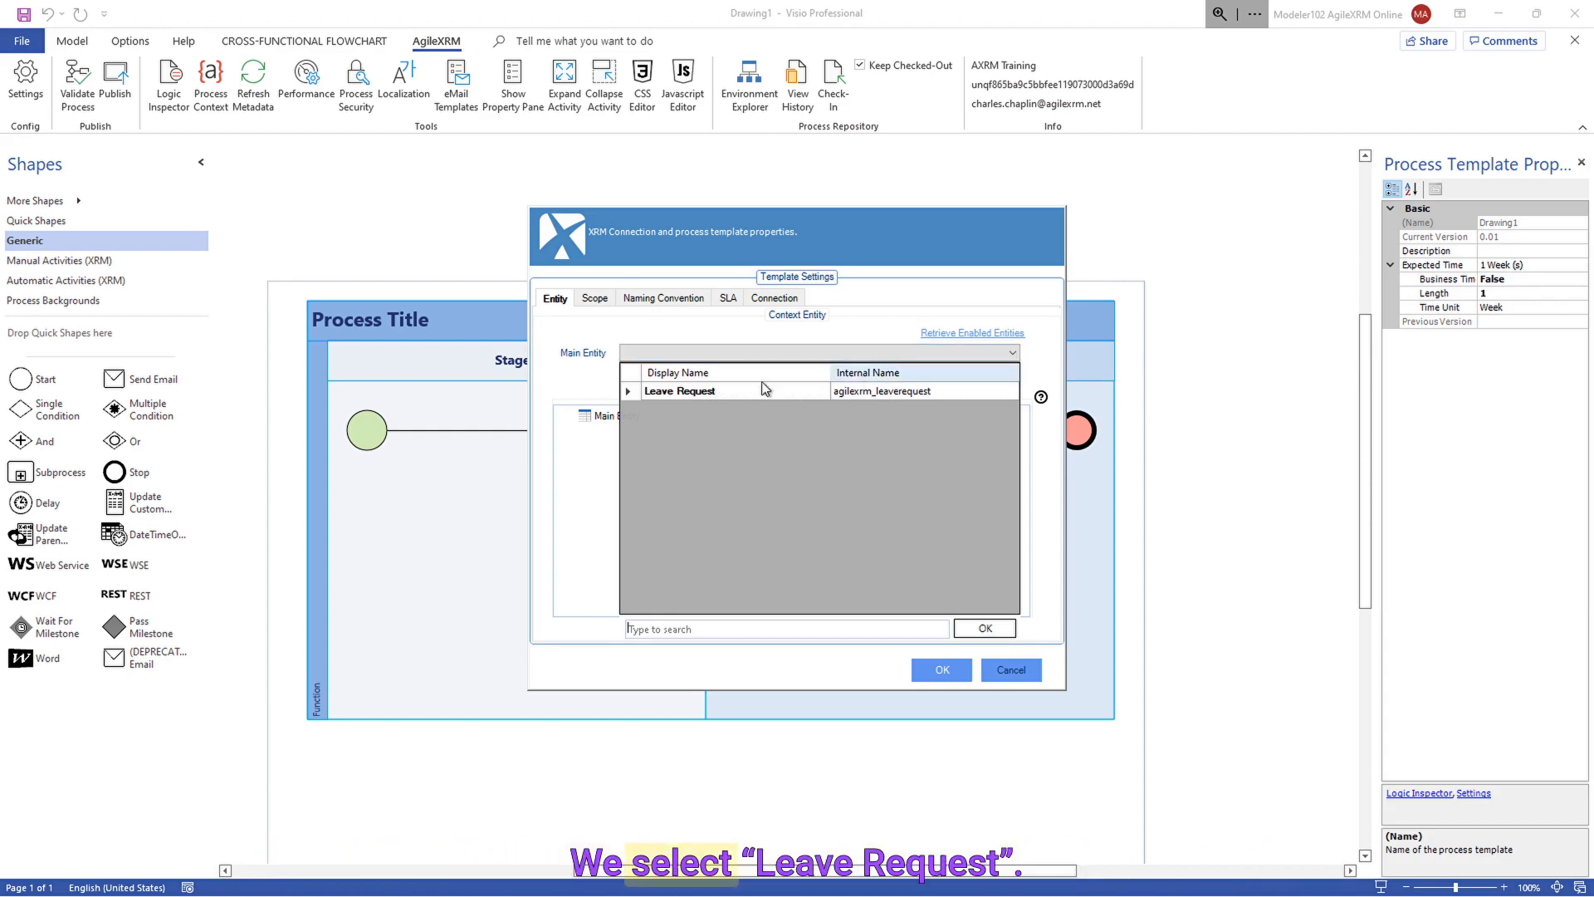
left_click(725, 393)
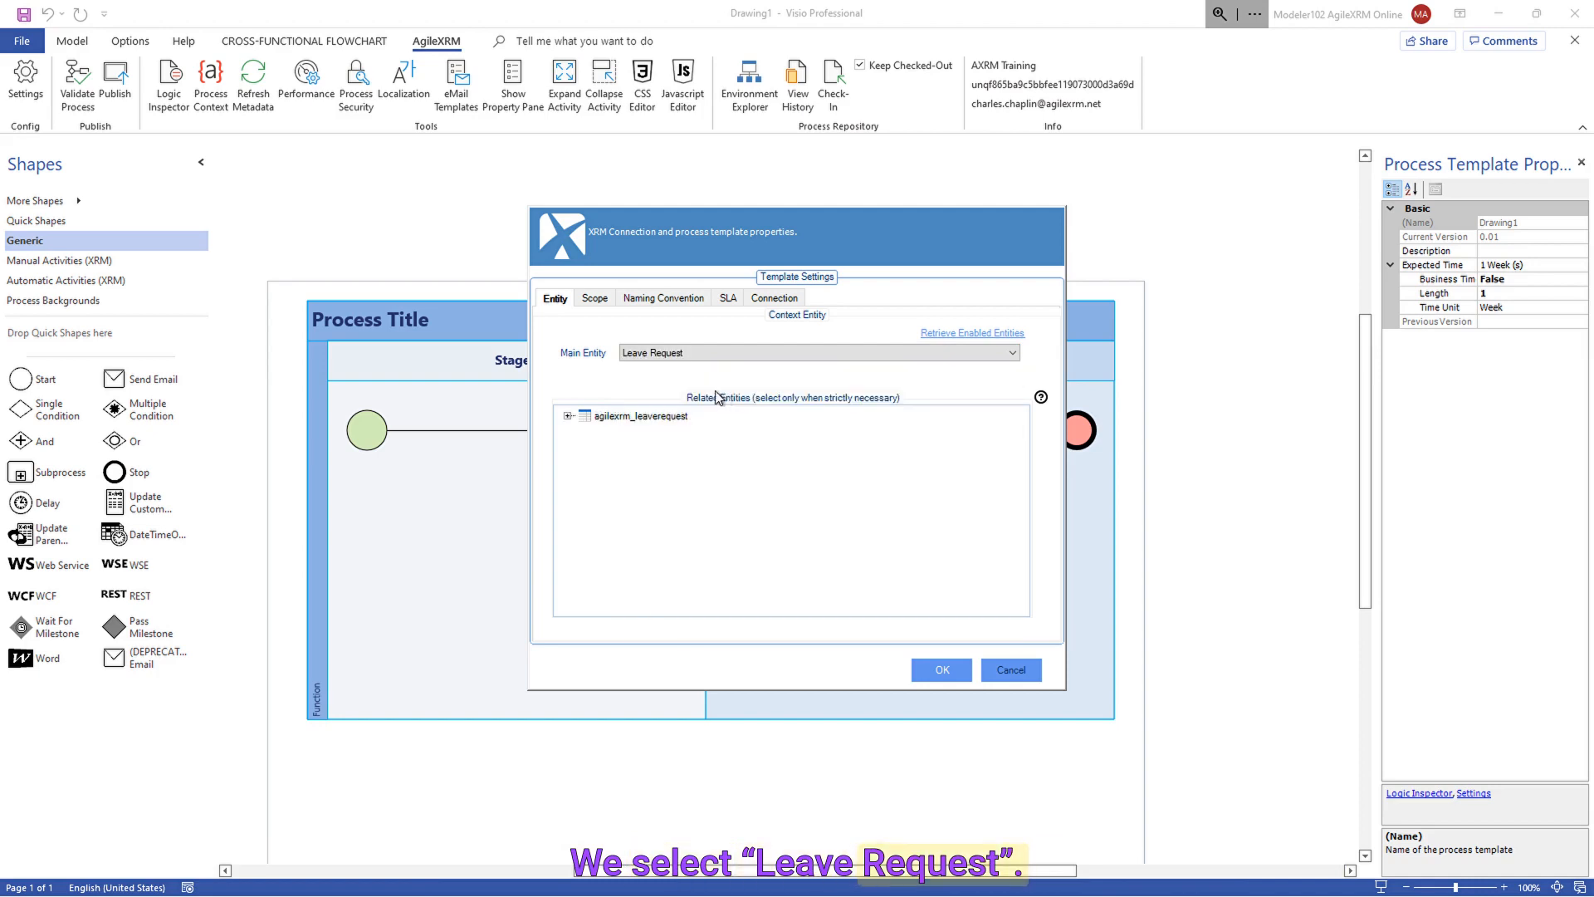
- Keep the process scope at Automatic Only, name the process template "LR_001_LC_Leave Request approval" and accept the template settings
left_click(593, 300)
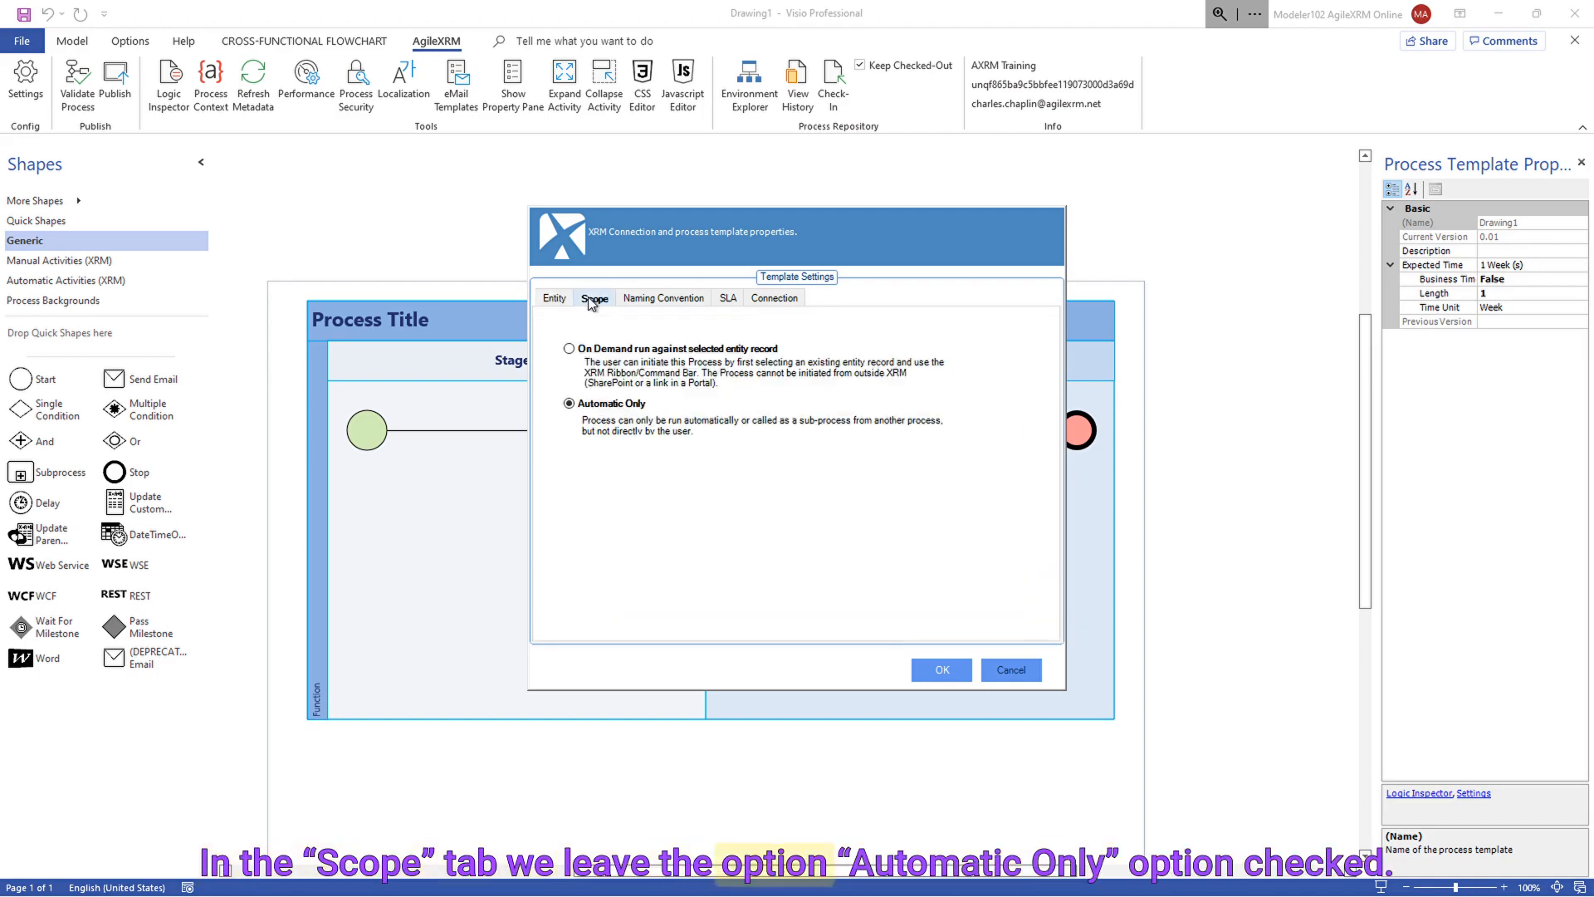
left_click(648, 302)
left_click(697, 364)
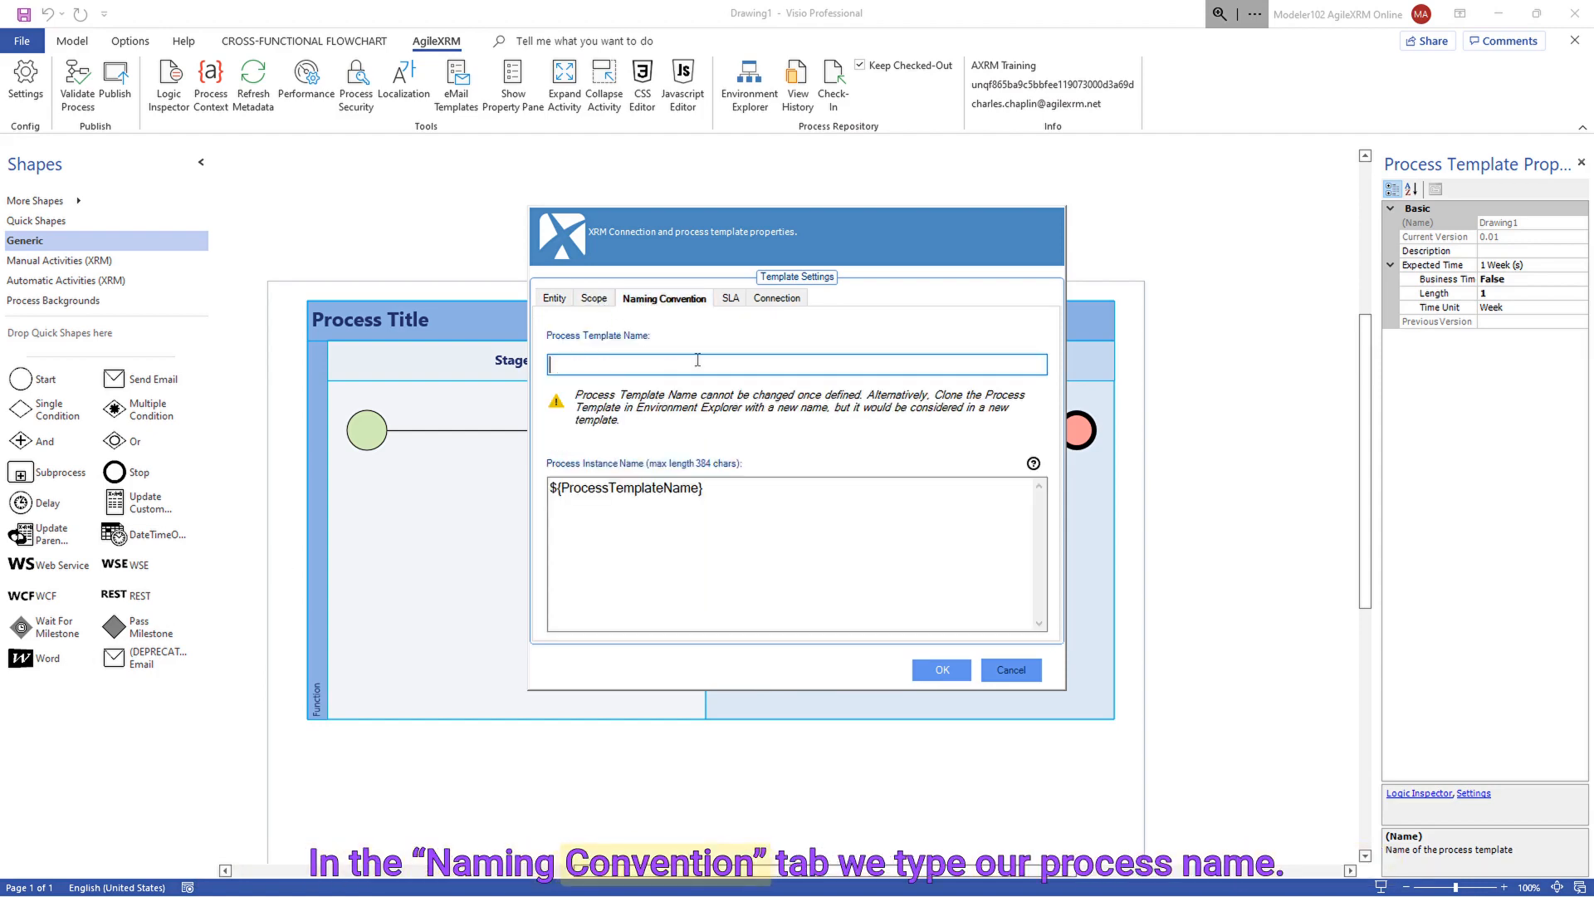
type("LR_001_LC_Leave Request approval")
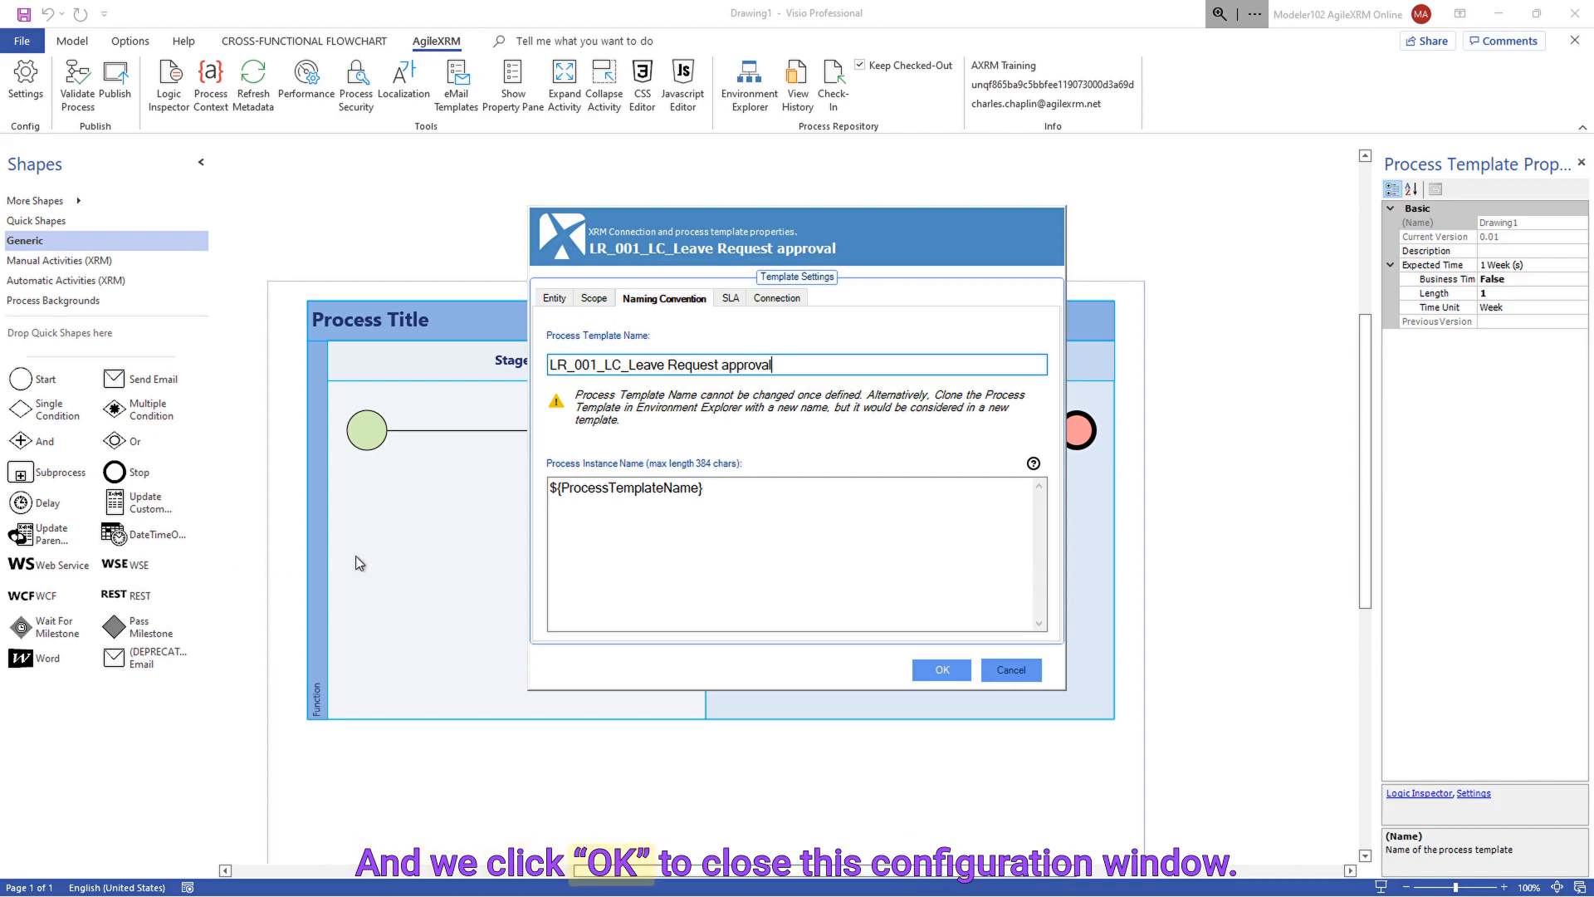
left_click(946, 674)
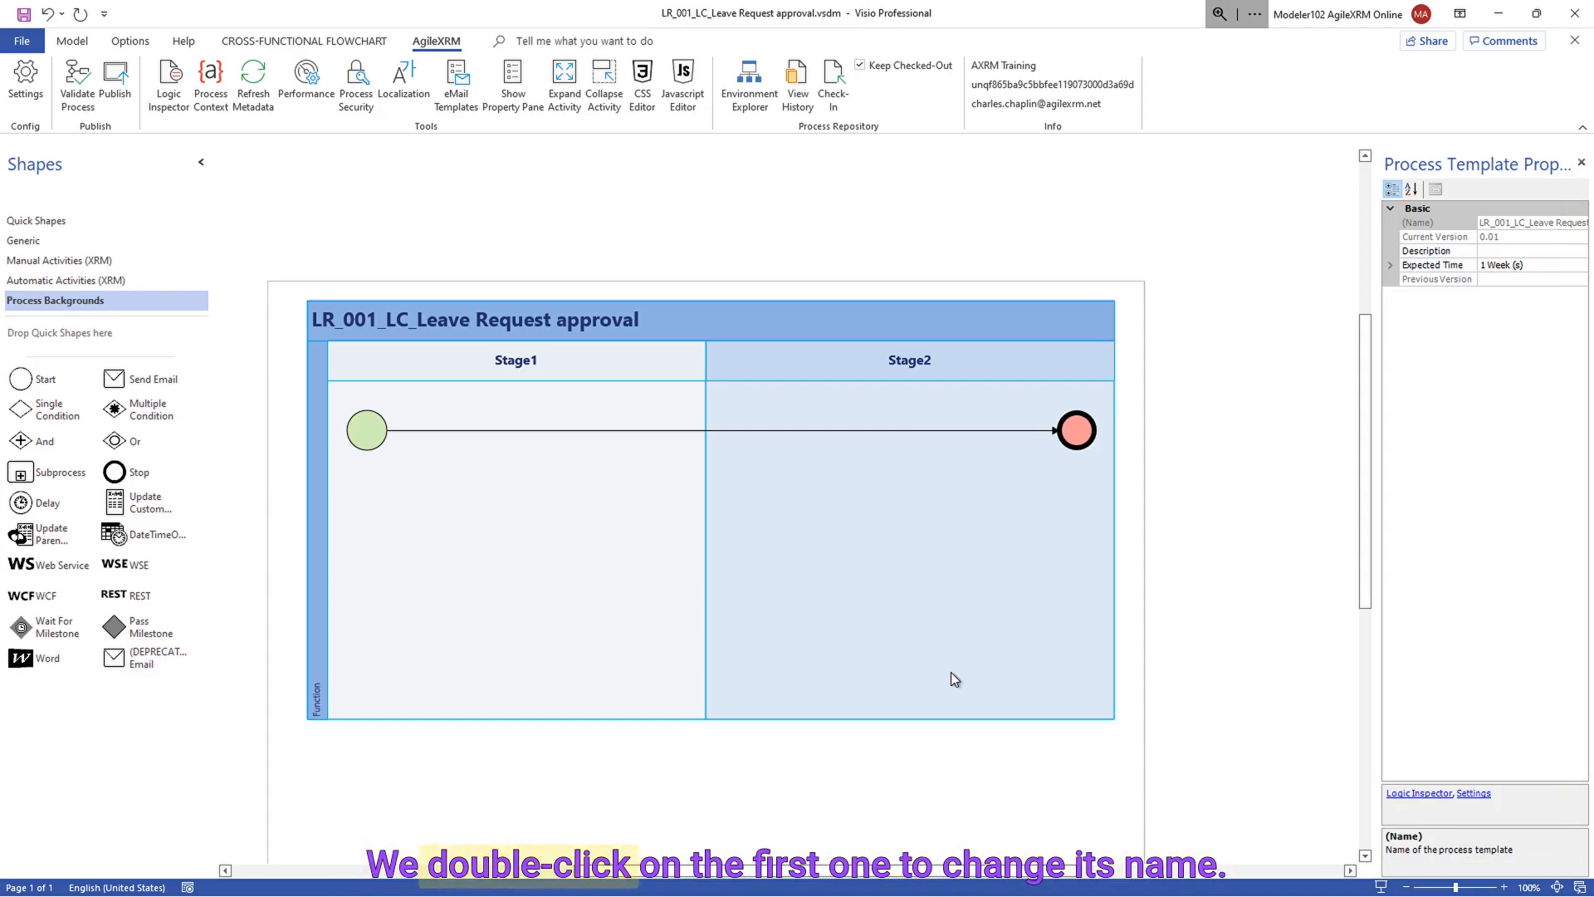
- Rename the first stage of the process diagram to "Draft"
double_click(514, 360)
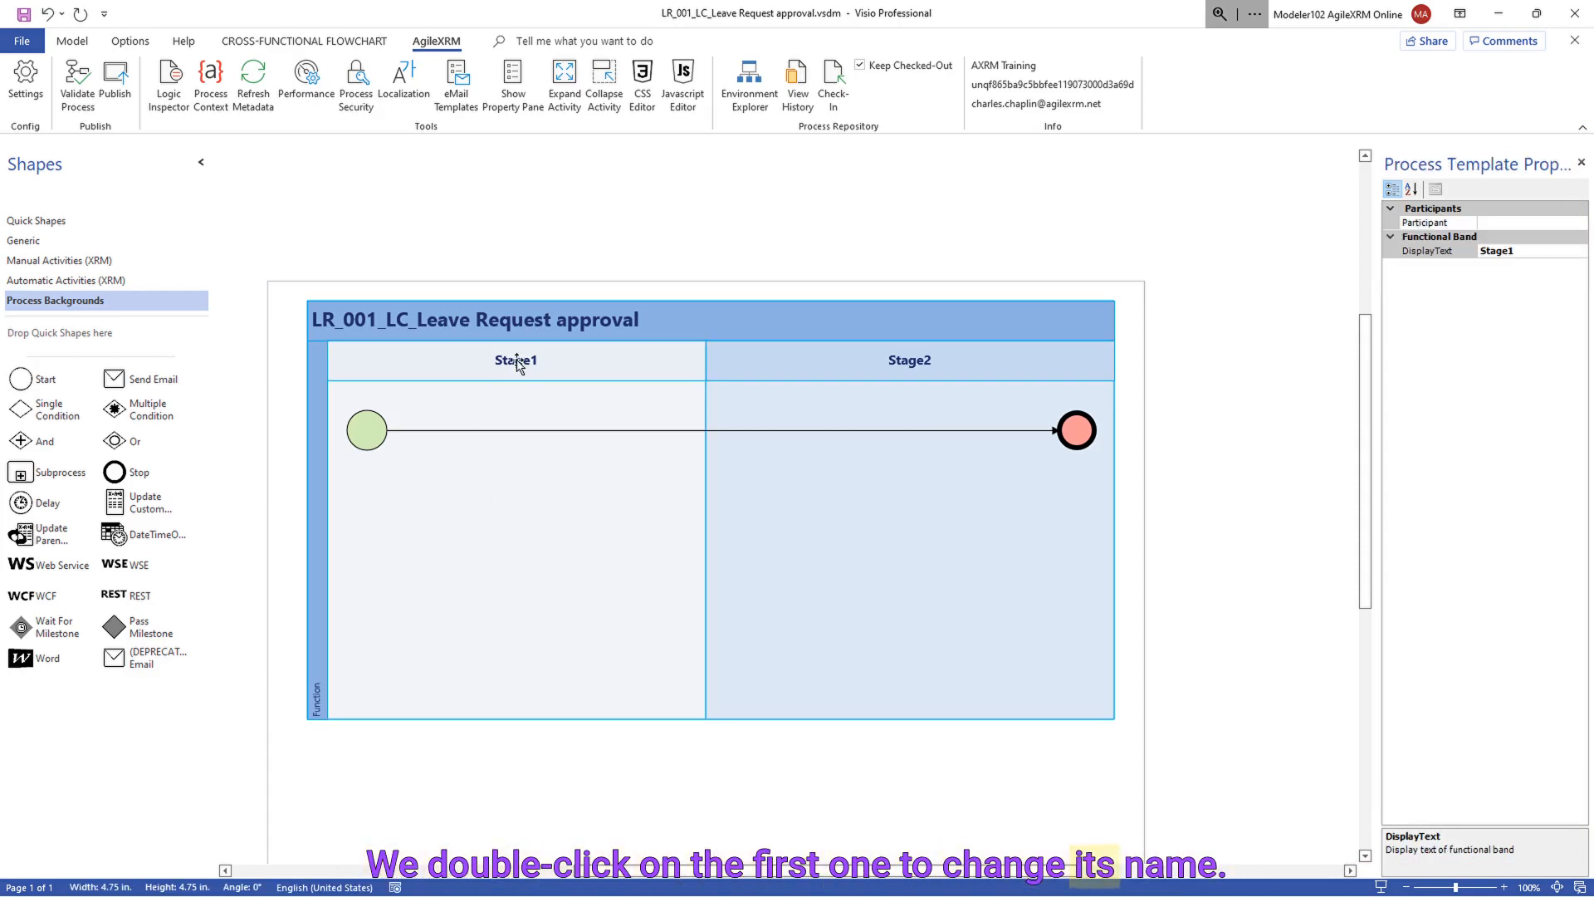
type("Draft")
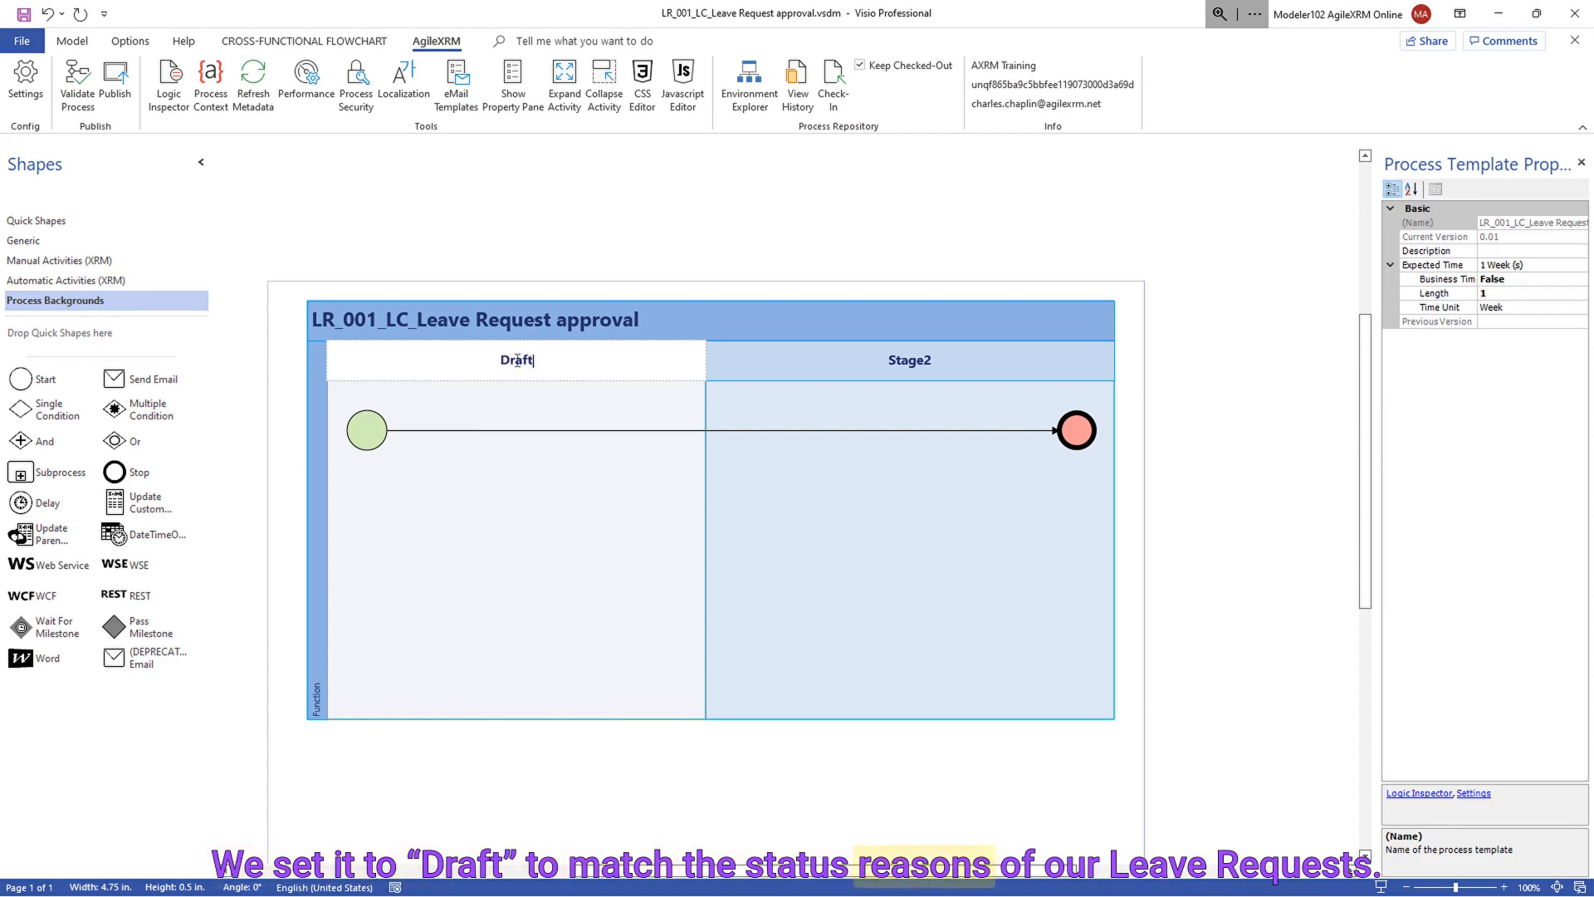
left_click(572, 473)
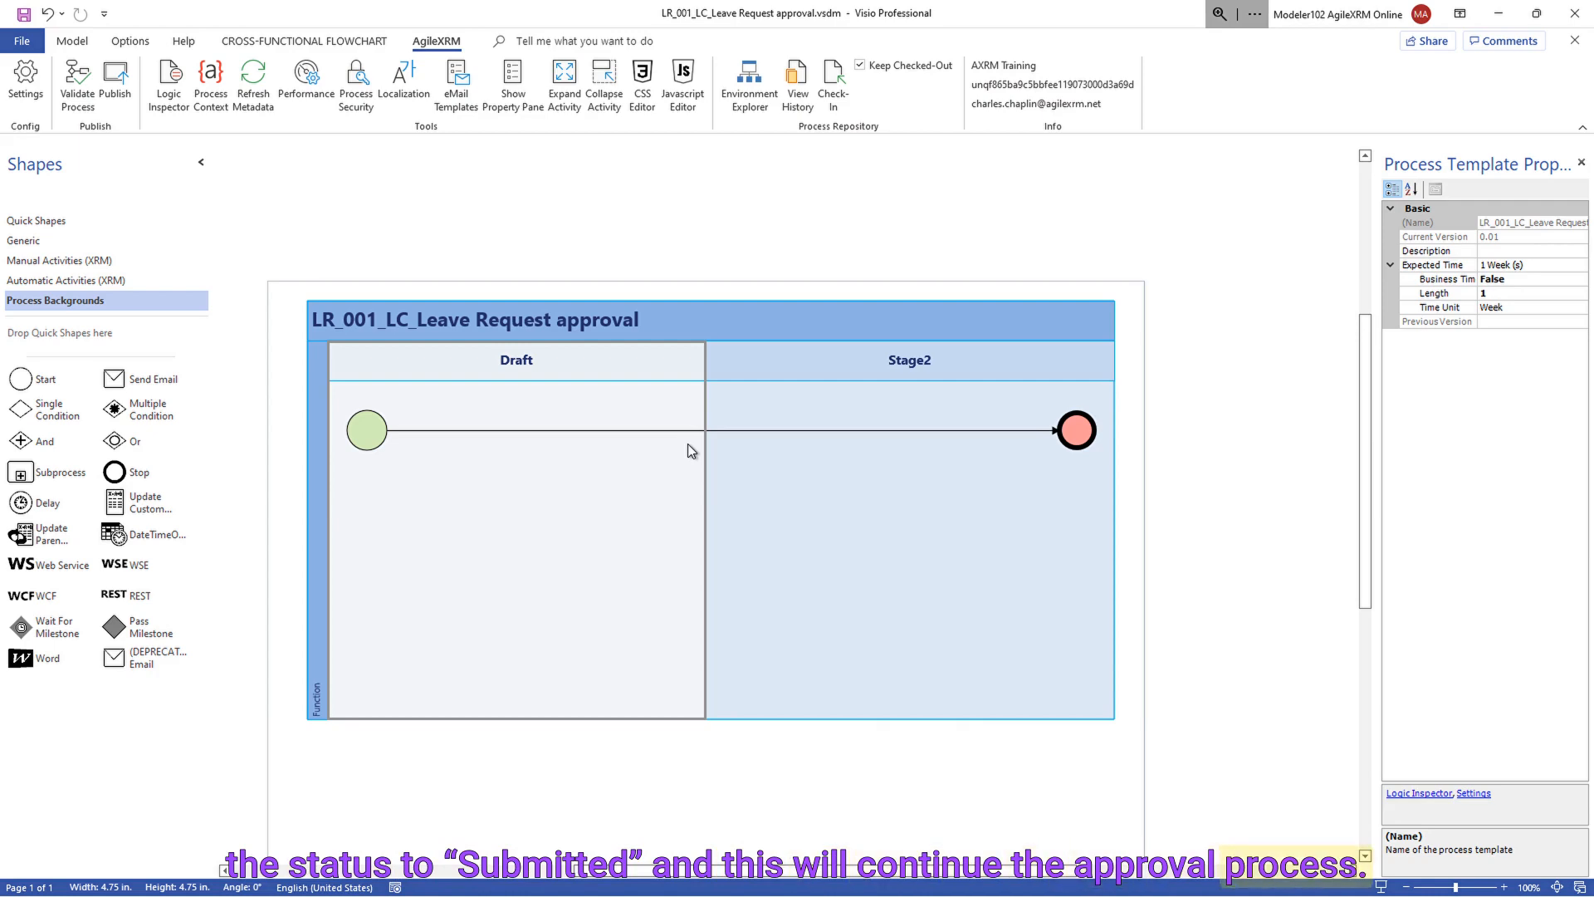
- Place a Wait for Update automatic activity in the Draft stage below the flow line and rename it "Wait for Submit"
left_click(93, 282)
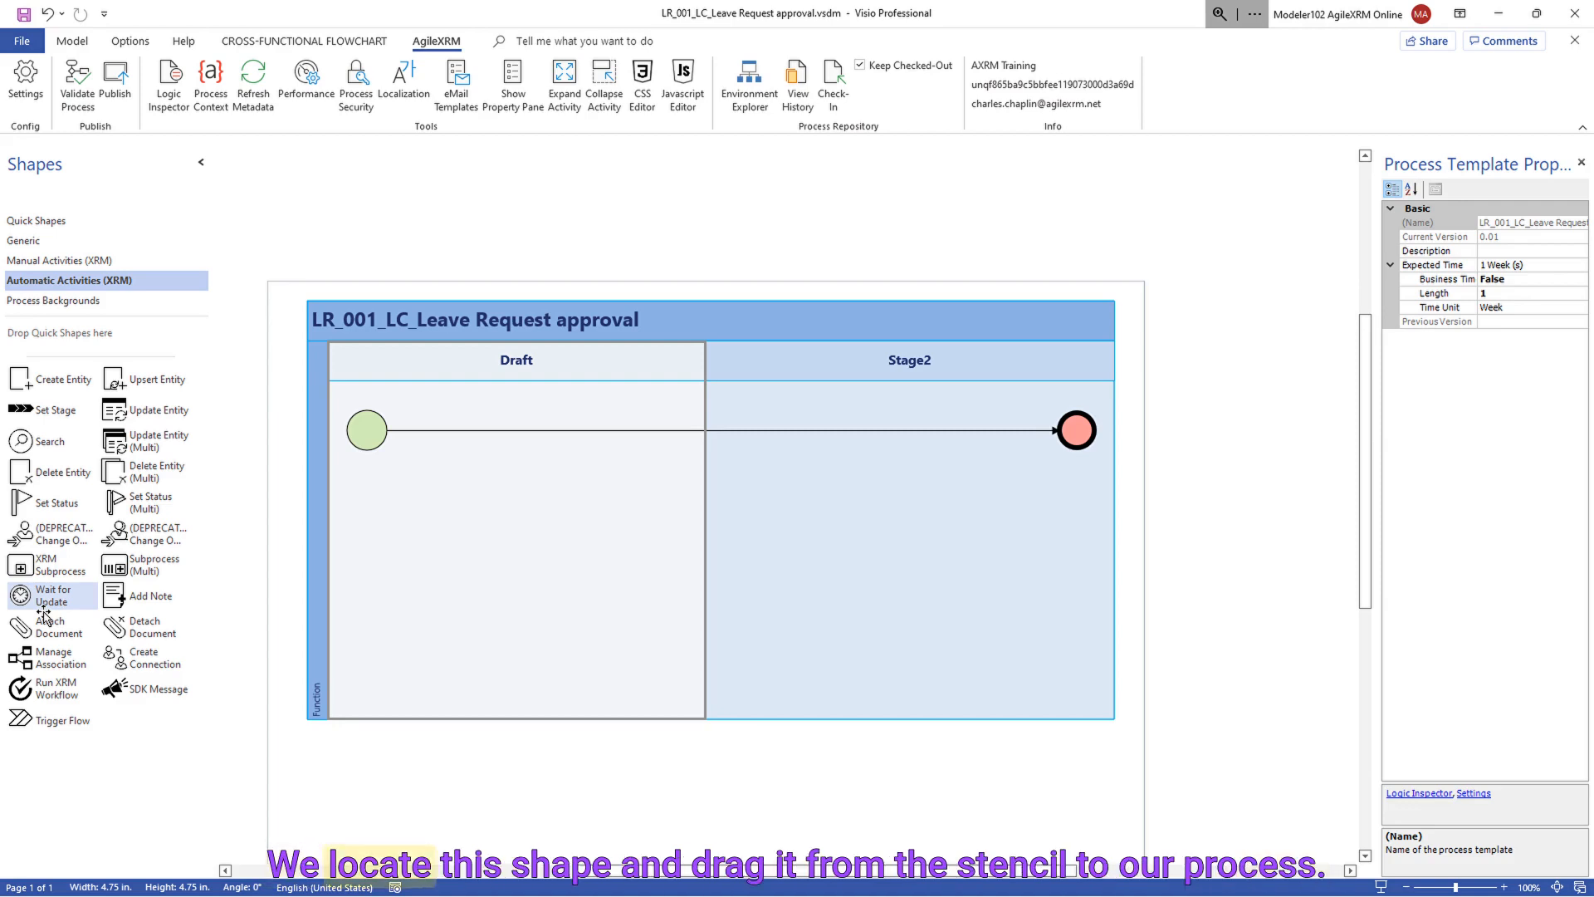
left_click_drag(51, 598, 475, 496)
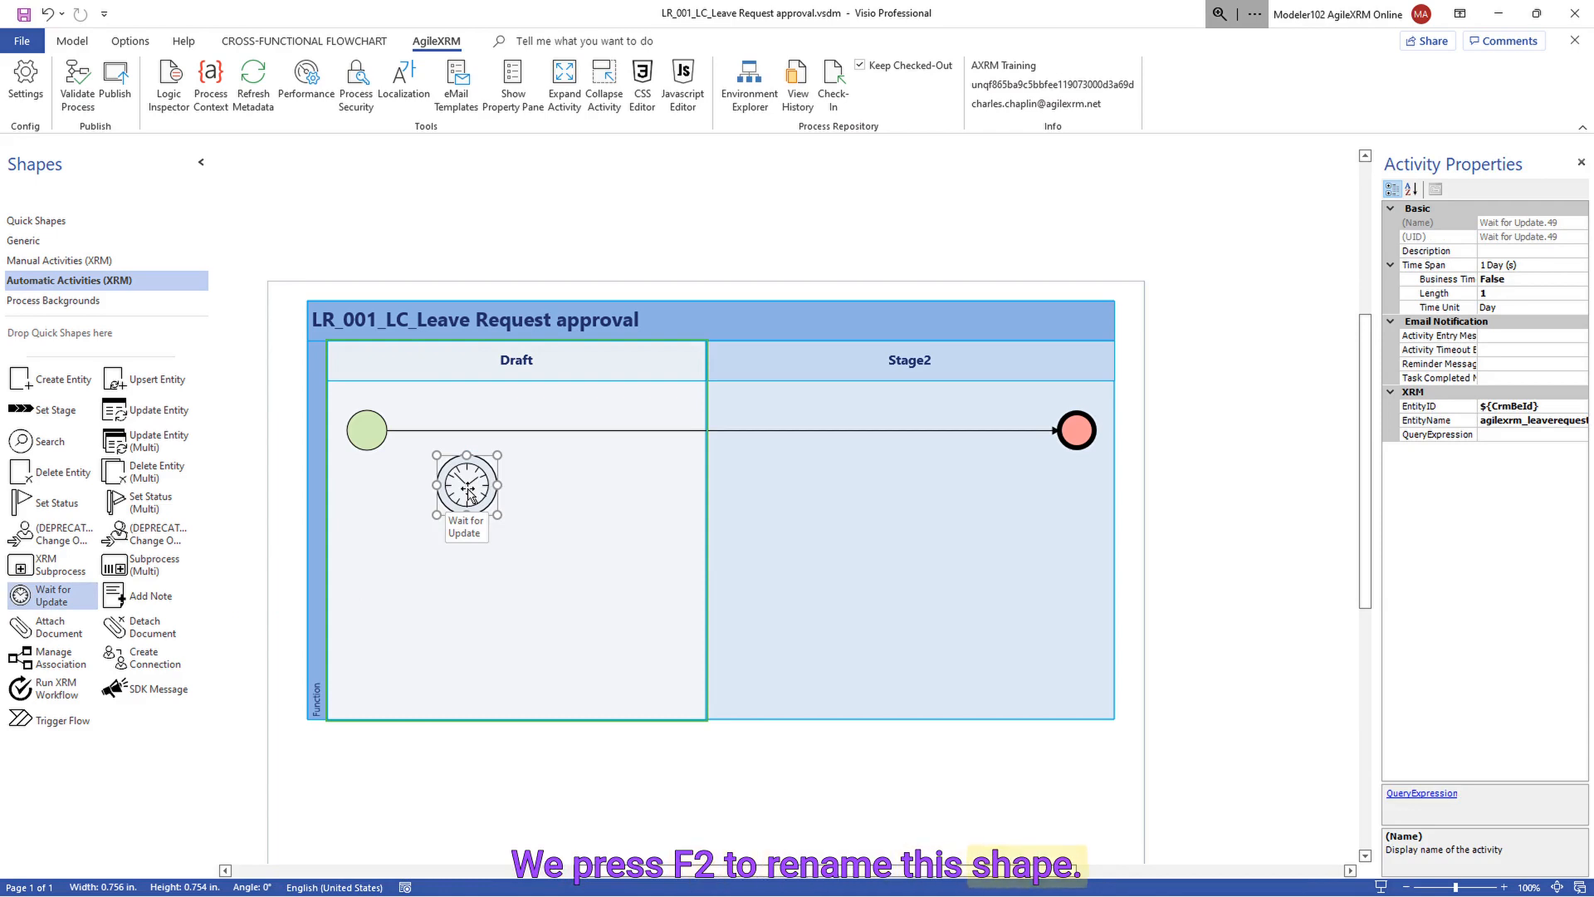
key("F2")
type("Wait for Submi")
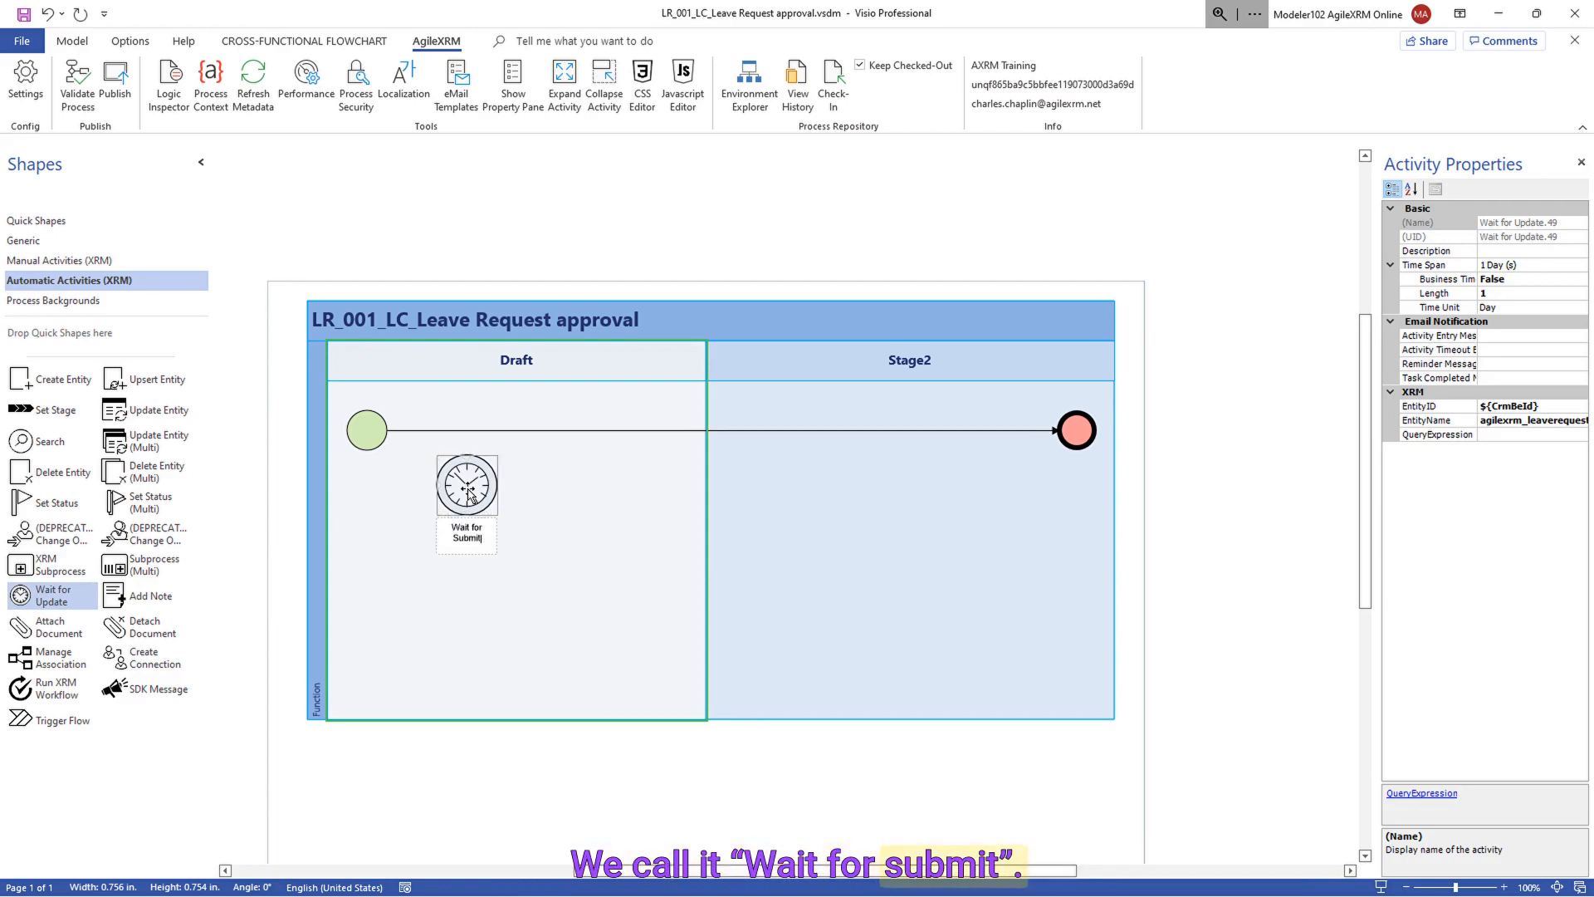
left_click(508, 505)
left_click(479, 496)
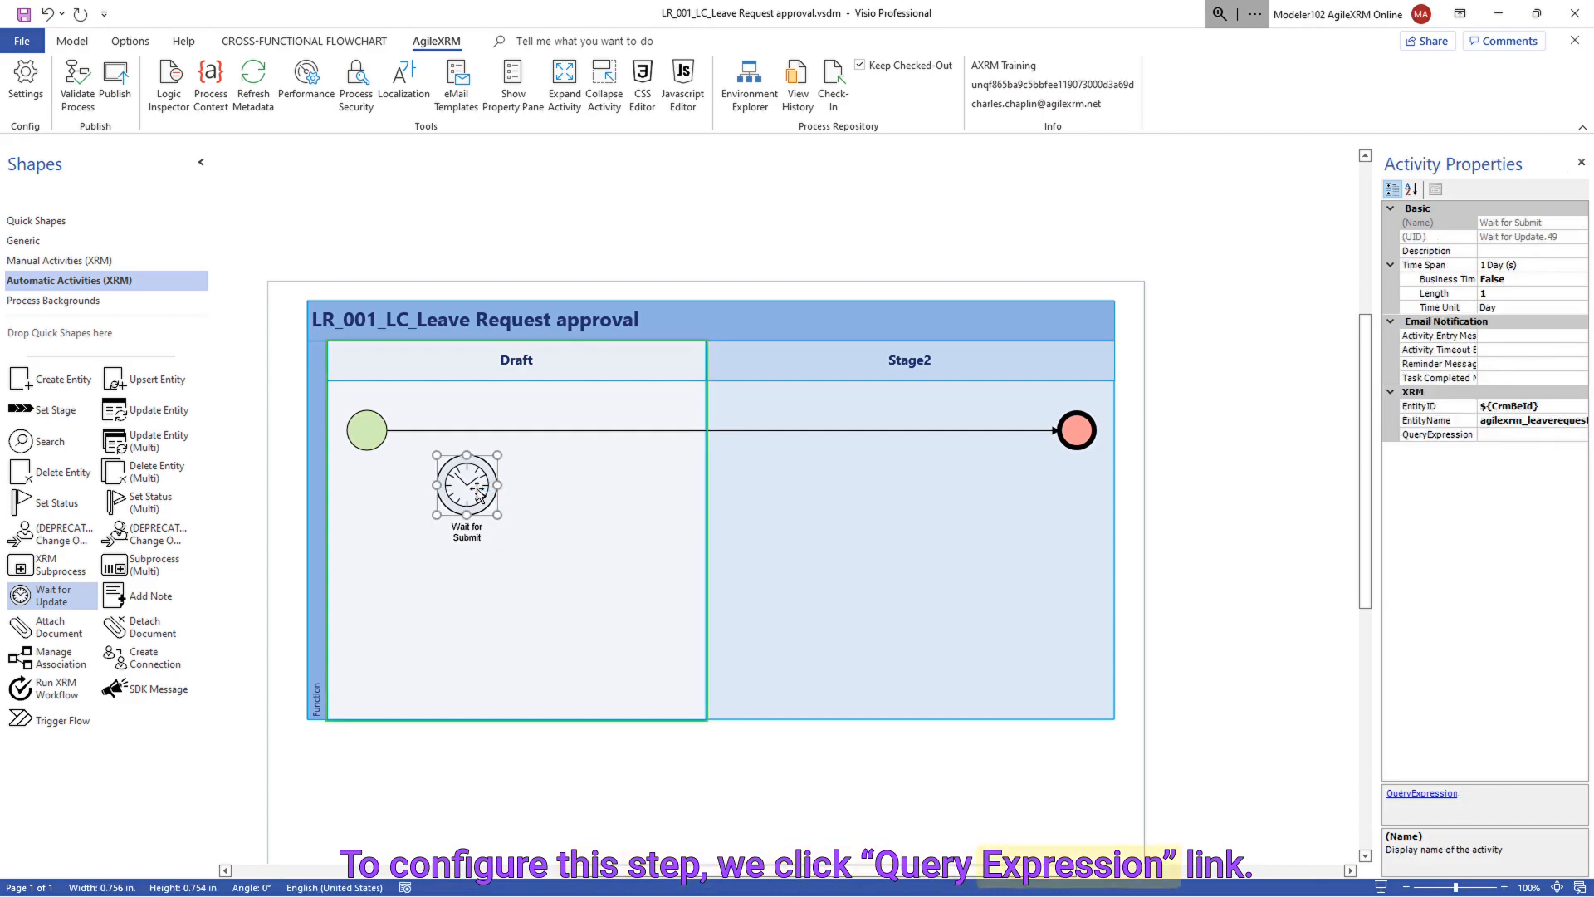
- Configure the Wait for Submit activity's query expression with the condition Status Reason Equals Submitted
left_click(1419, 793)
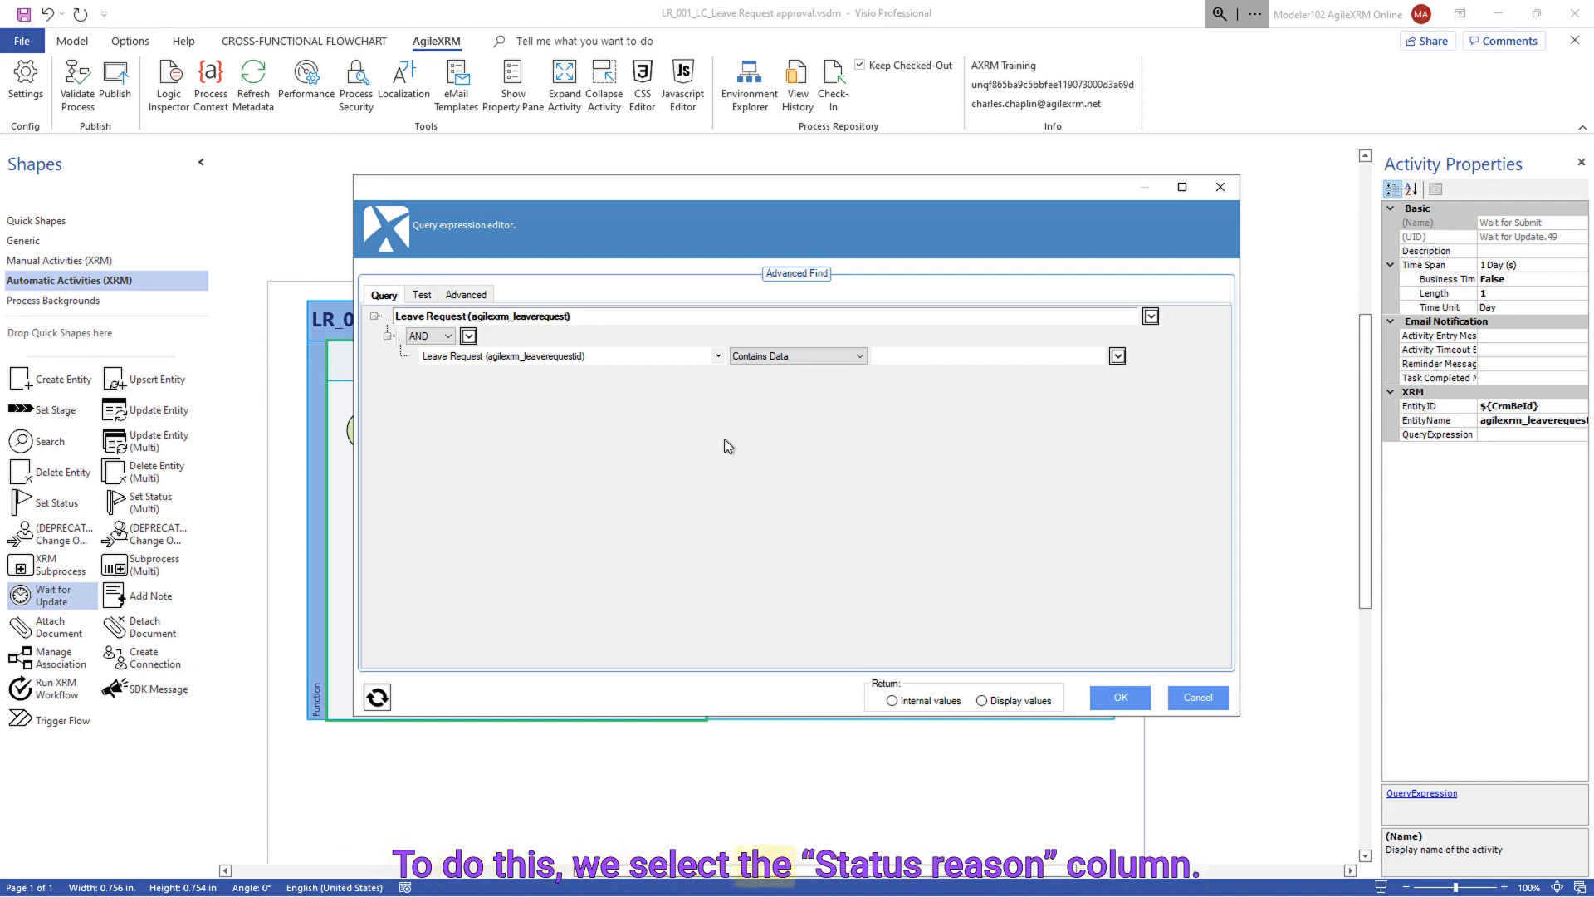
left_click(719, 356)
type("stat")
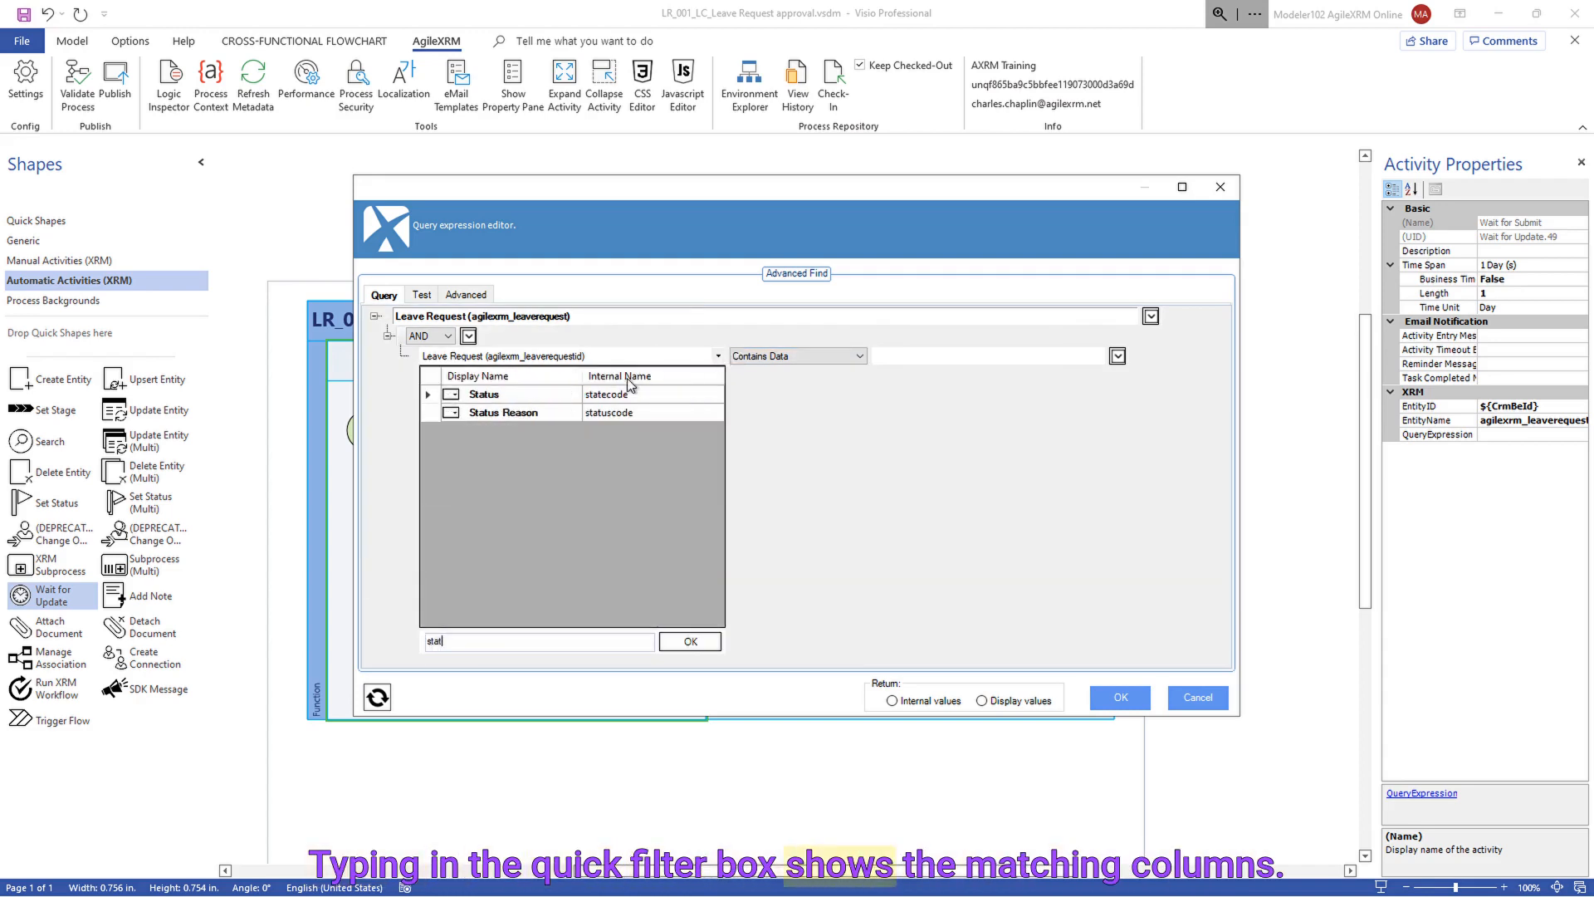
left_click(491, 413)
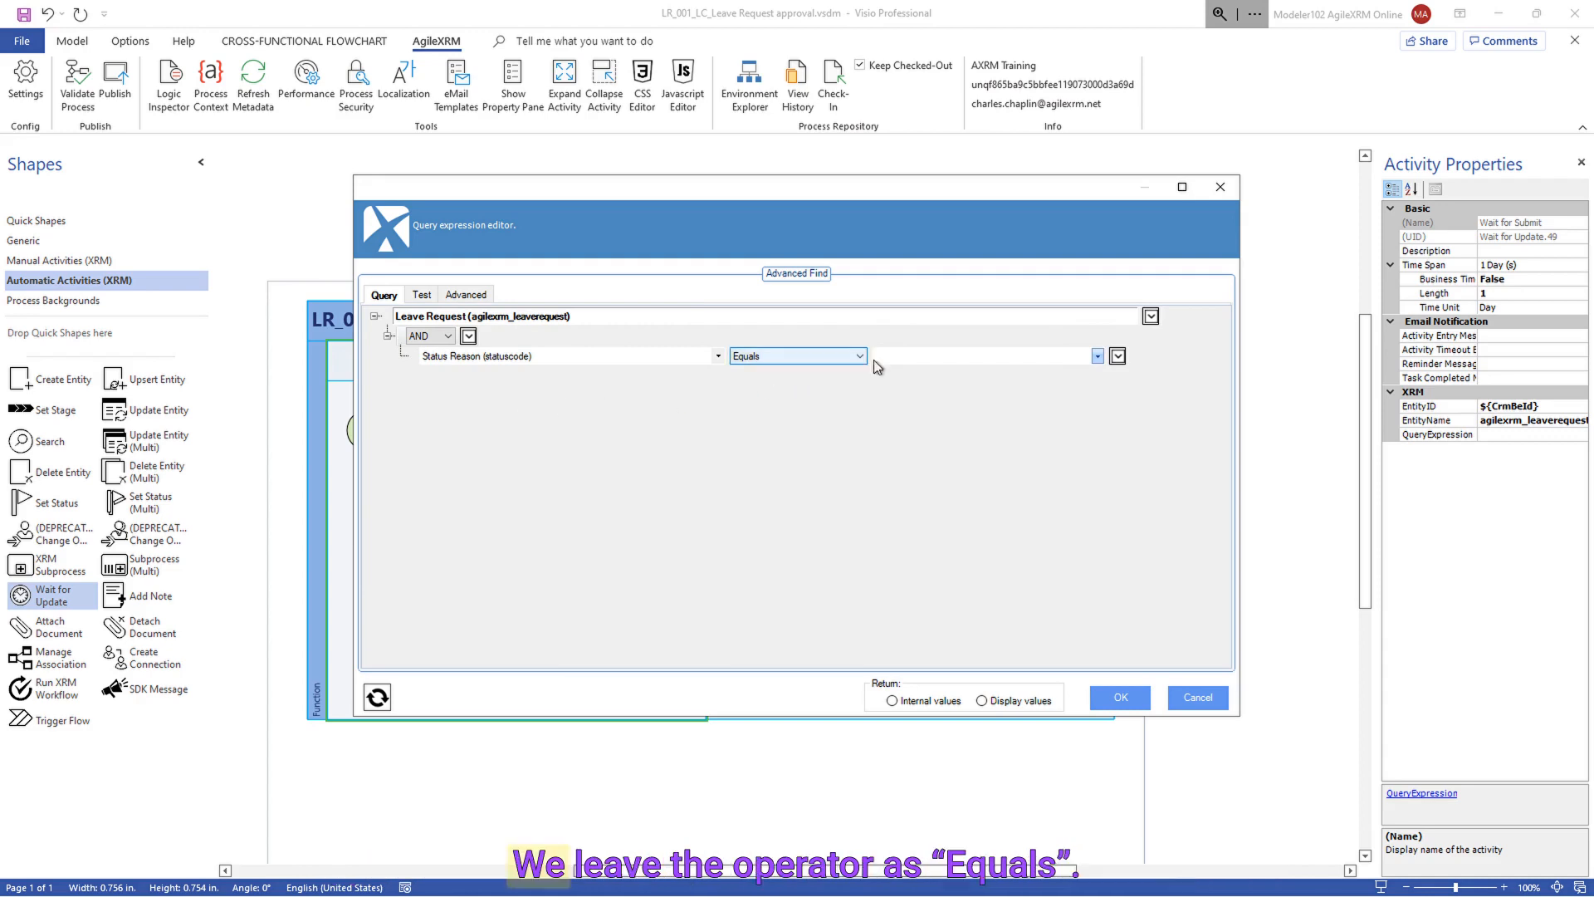
left_click(1098, 357)
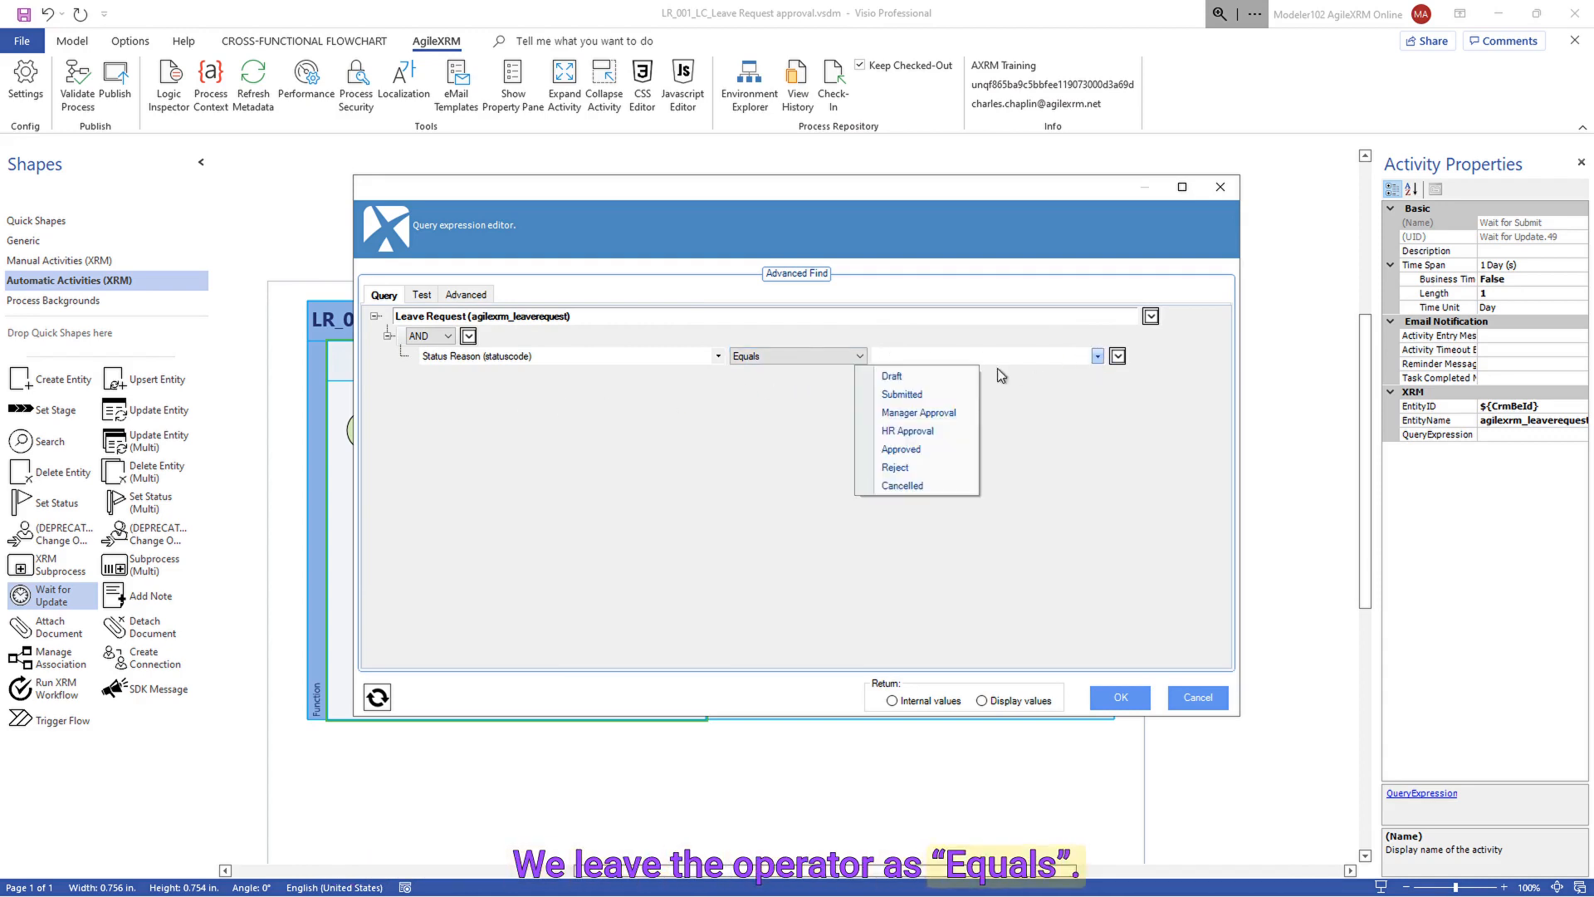
left_click(902, 394)
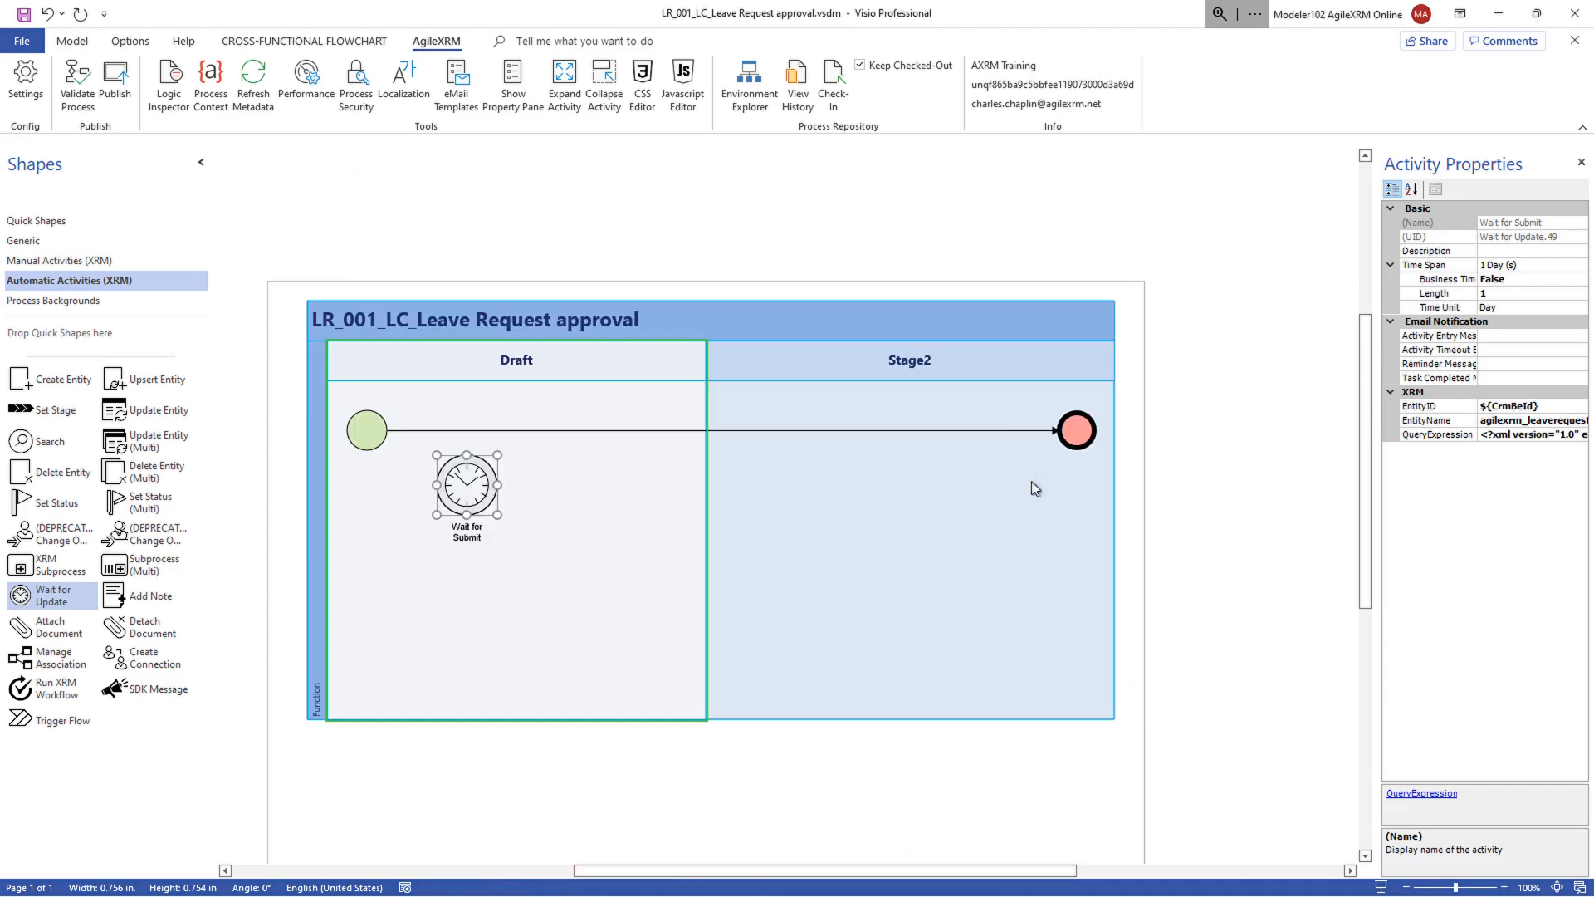
- Reroute the start event's connector straight into Wait for Submit, level with it, and narrow the Draft stage to fit both shapes
left_click(1007, 431)
left_click_drag(1060, 430, 464, 486)
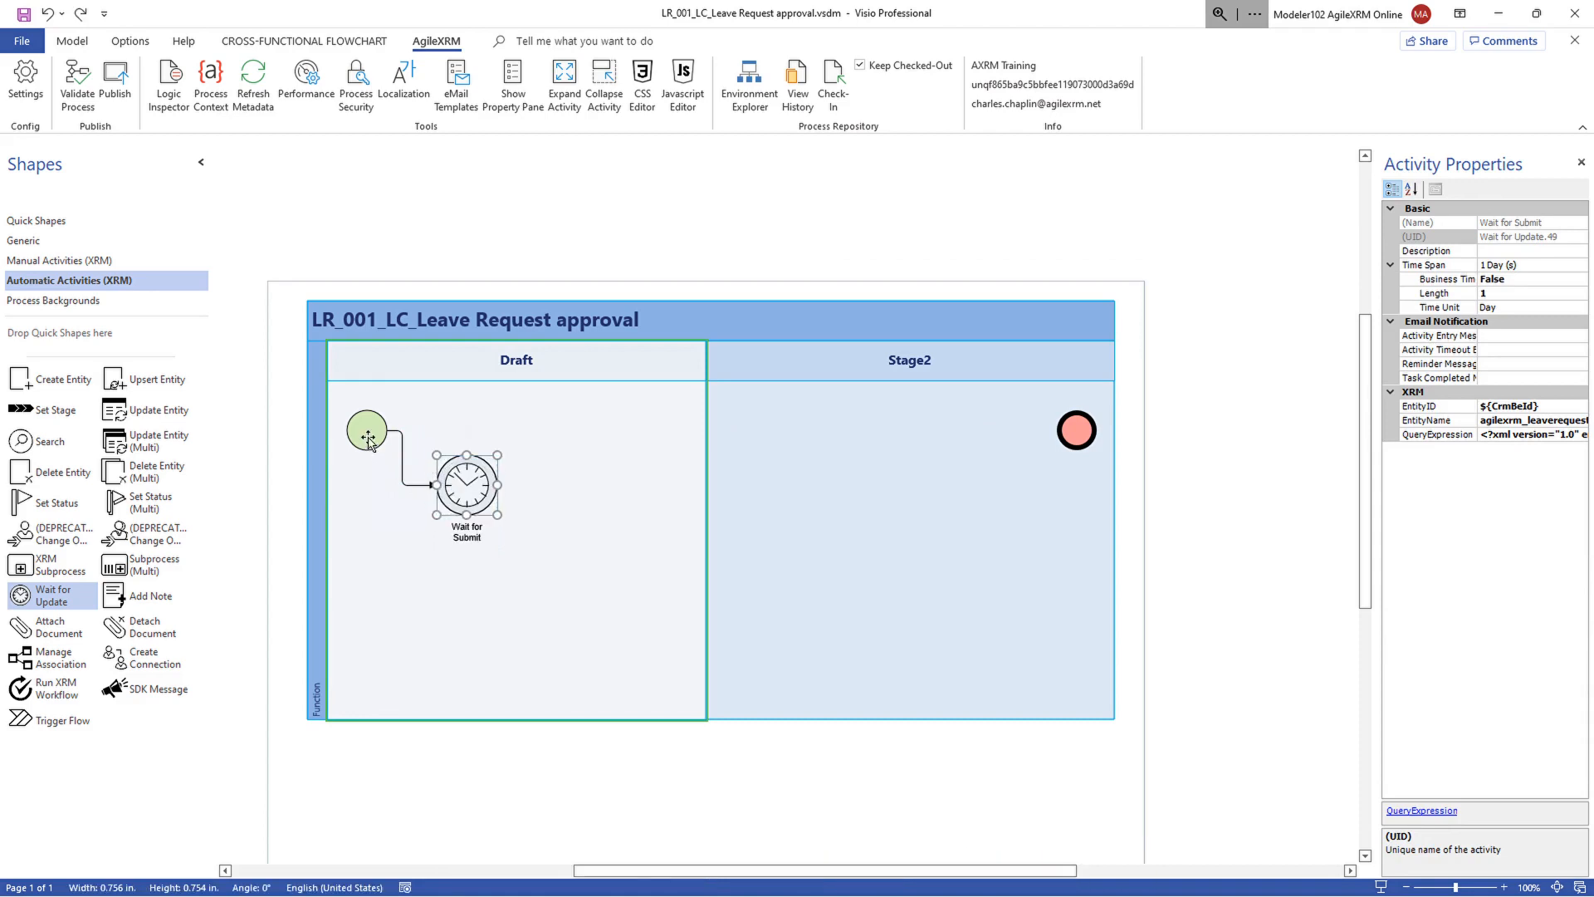
left_click_drag(369, 440, 368, 494)
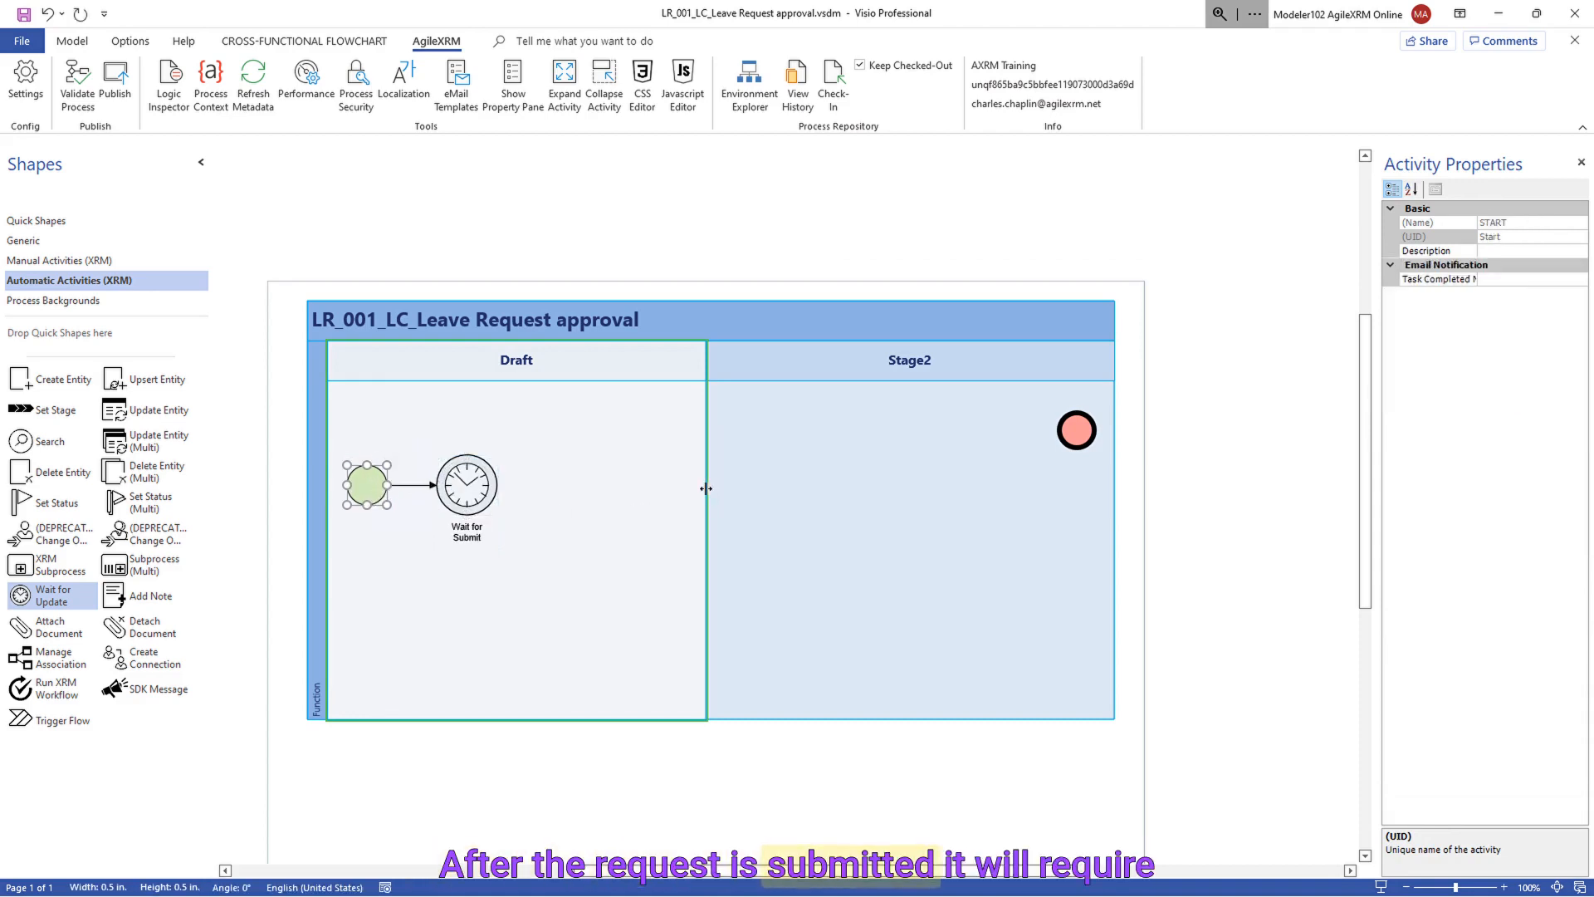
left_click_drag(707, 488, 518, 497)
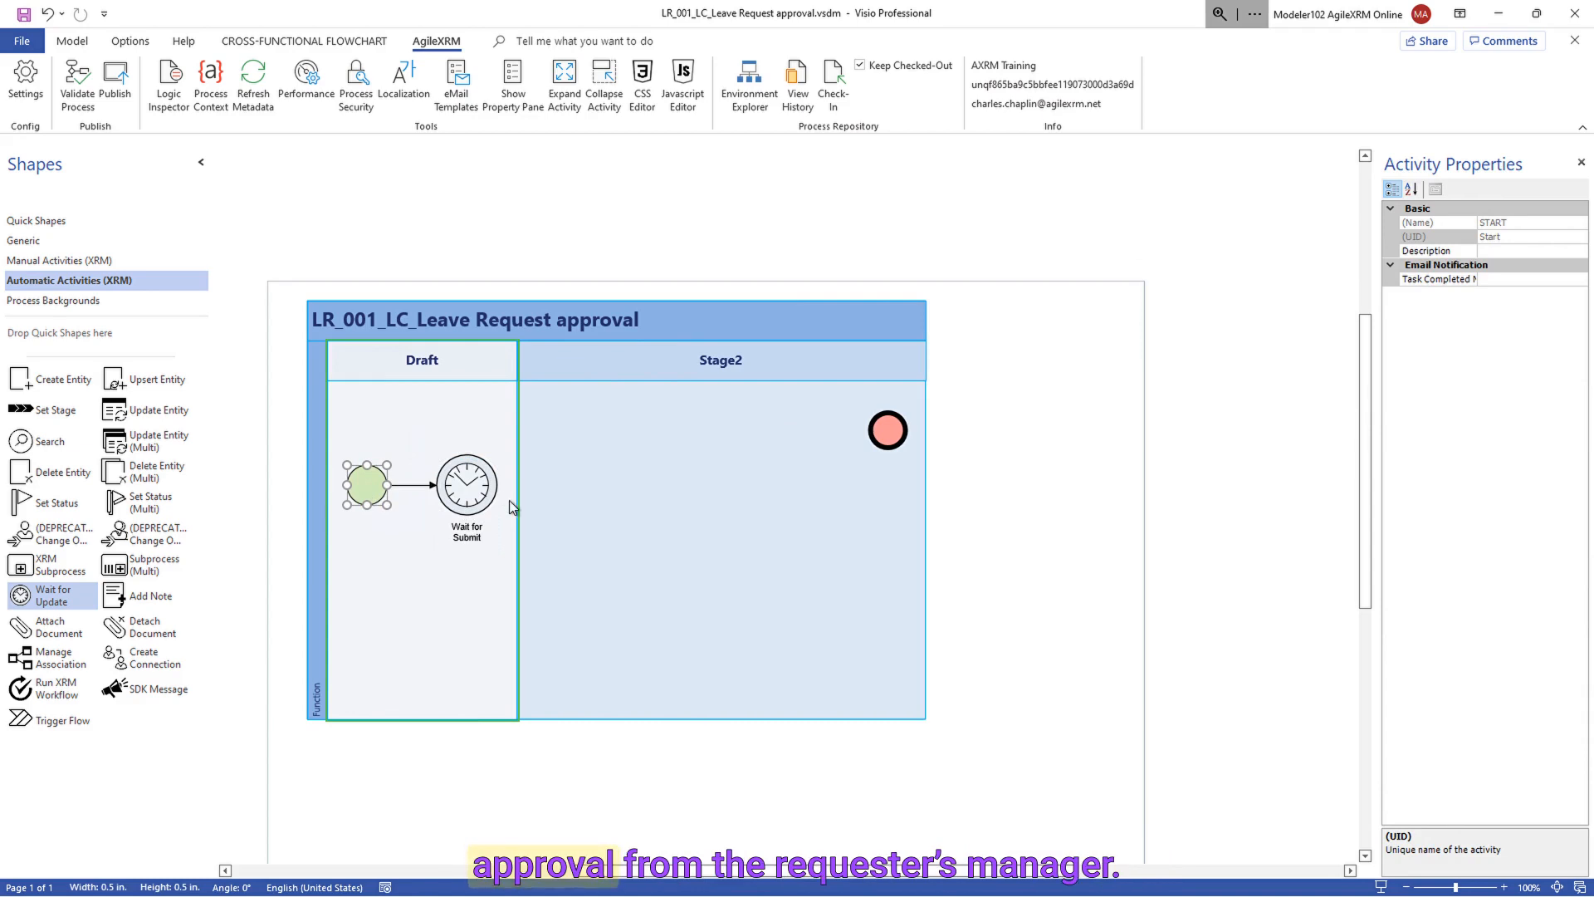
- Rename the second stage of the process diagram to "Manager Approval"
double_click(724, 358)
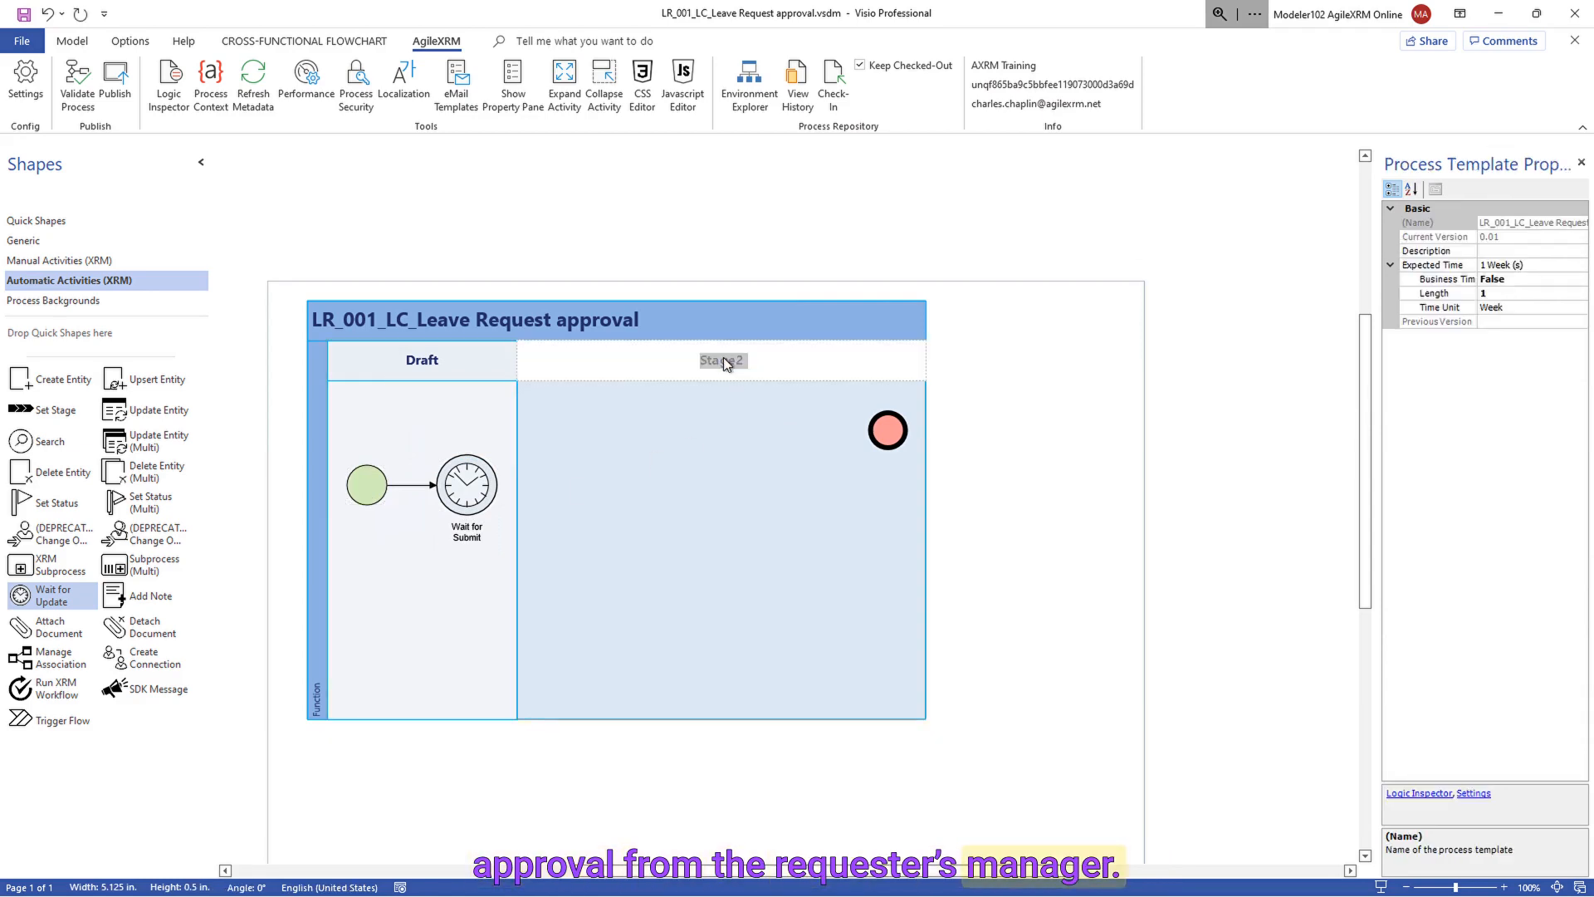
type("Manager ")
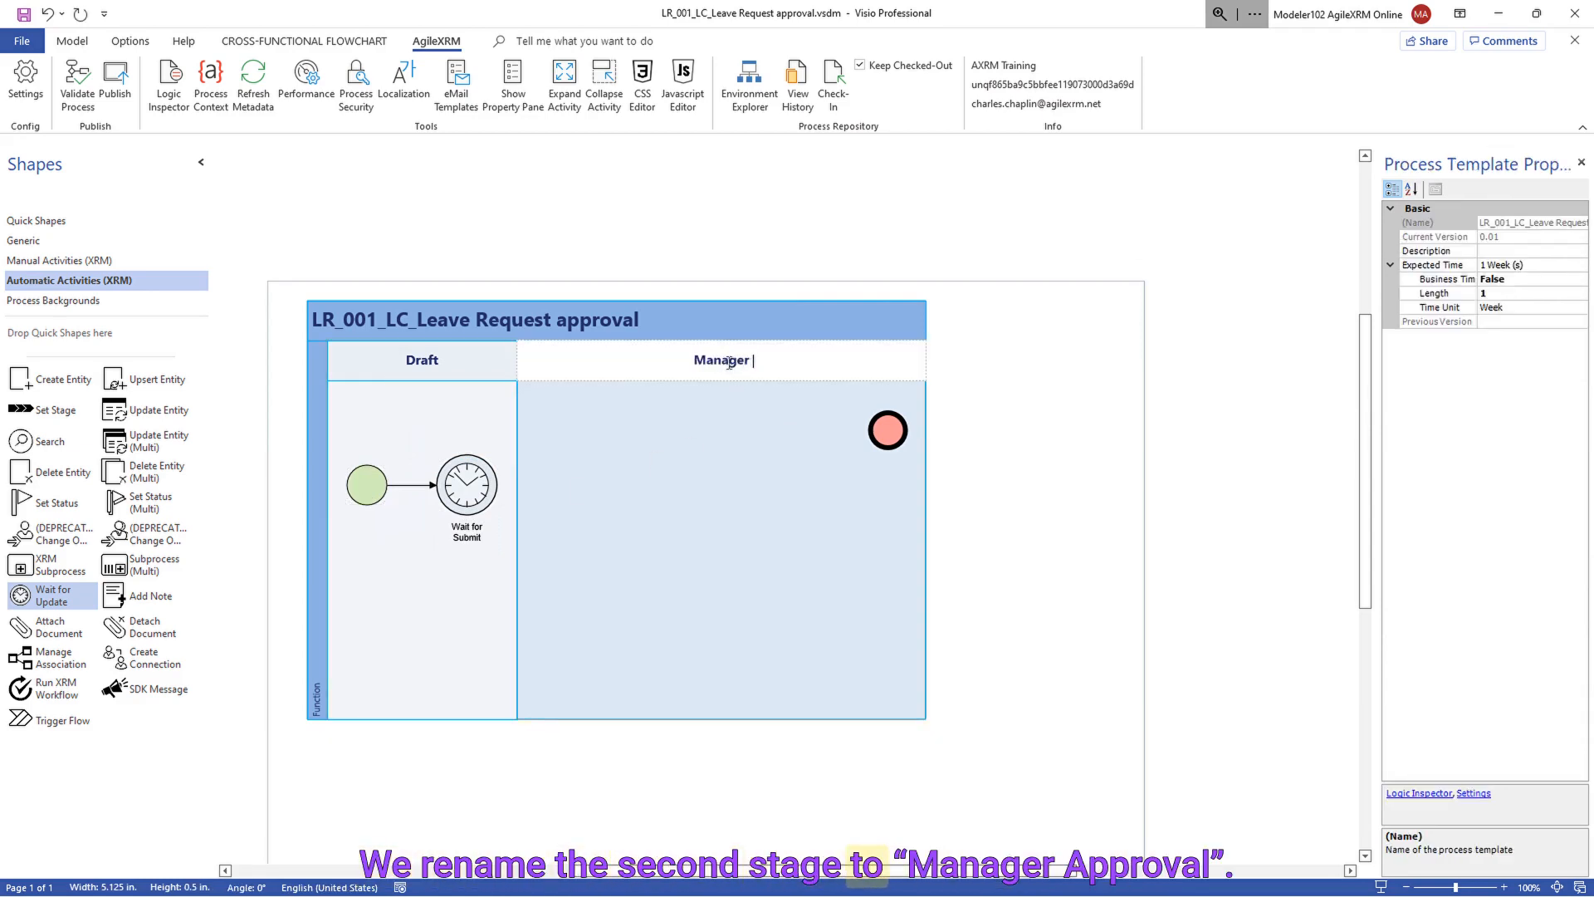
type("Approval")
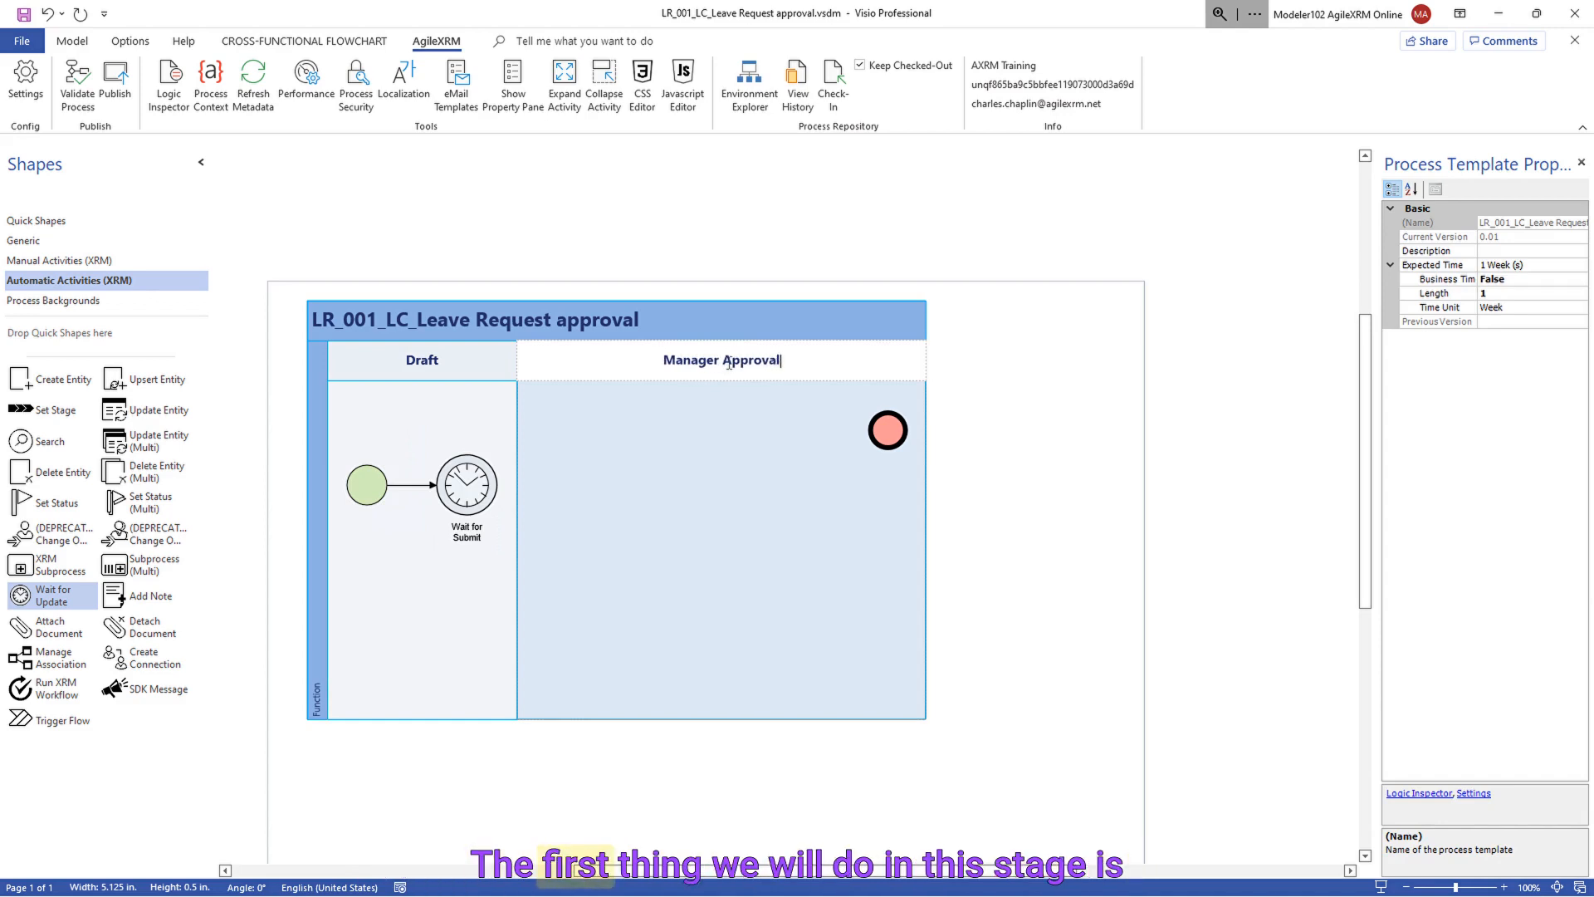
left_click(689, 489)
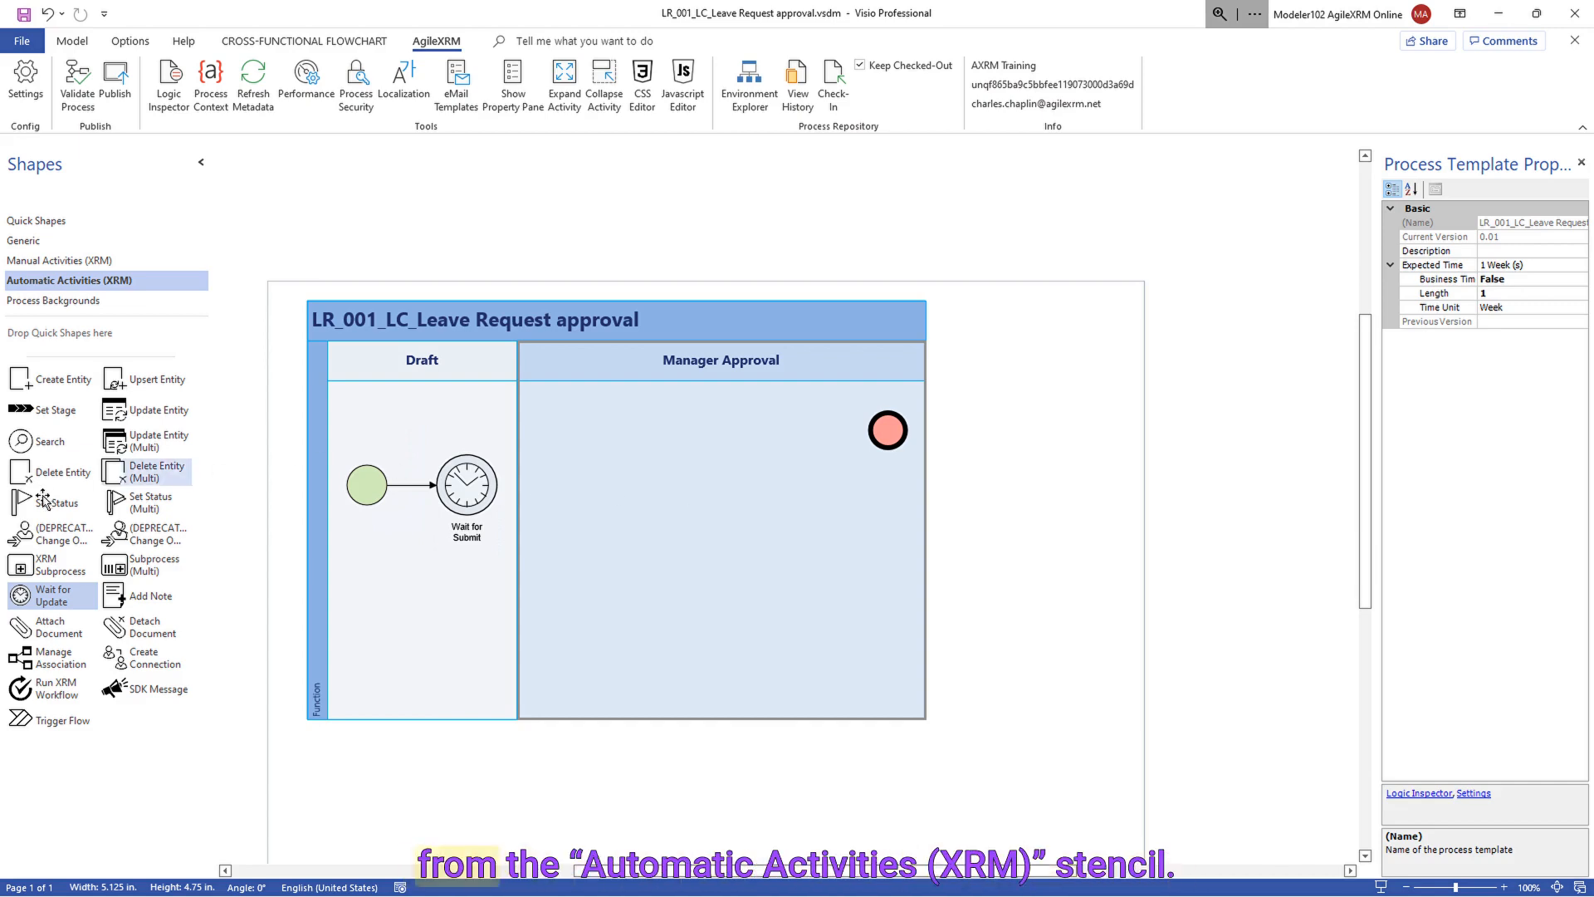
- Place a Set Status automatic activity at the start of the Manager Approval stage and rename it "Set Manager Approval"
left_click_drag(50, 502, 586, 496)
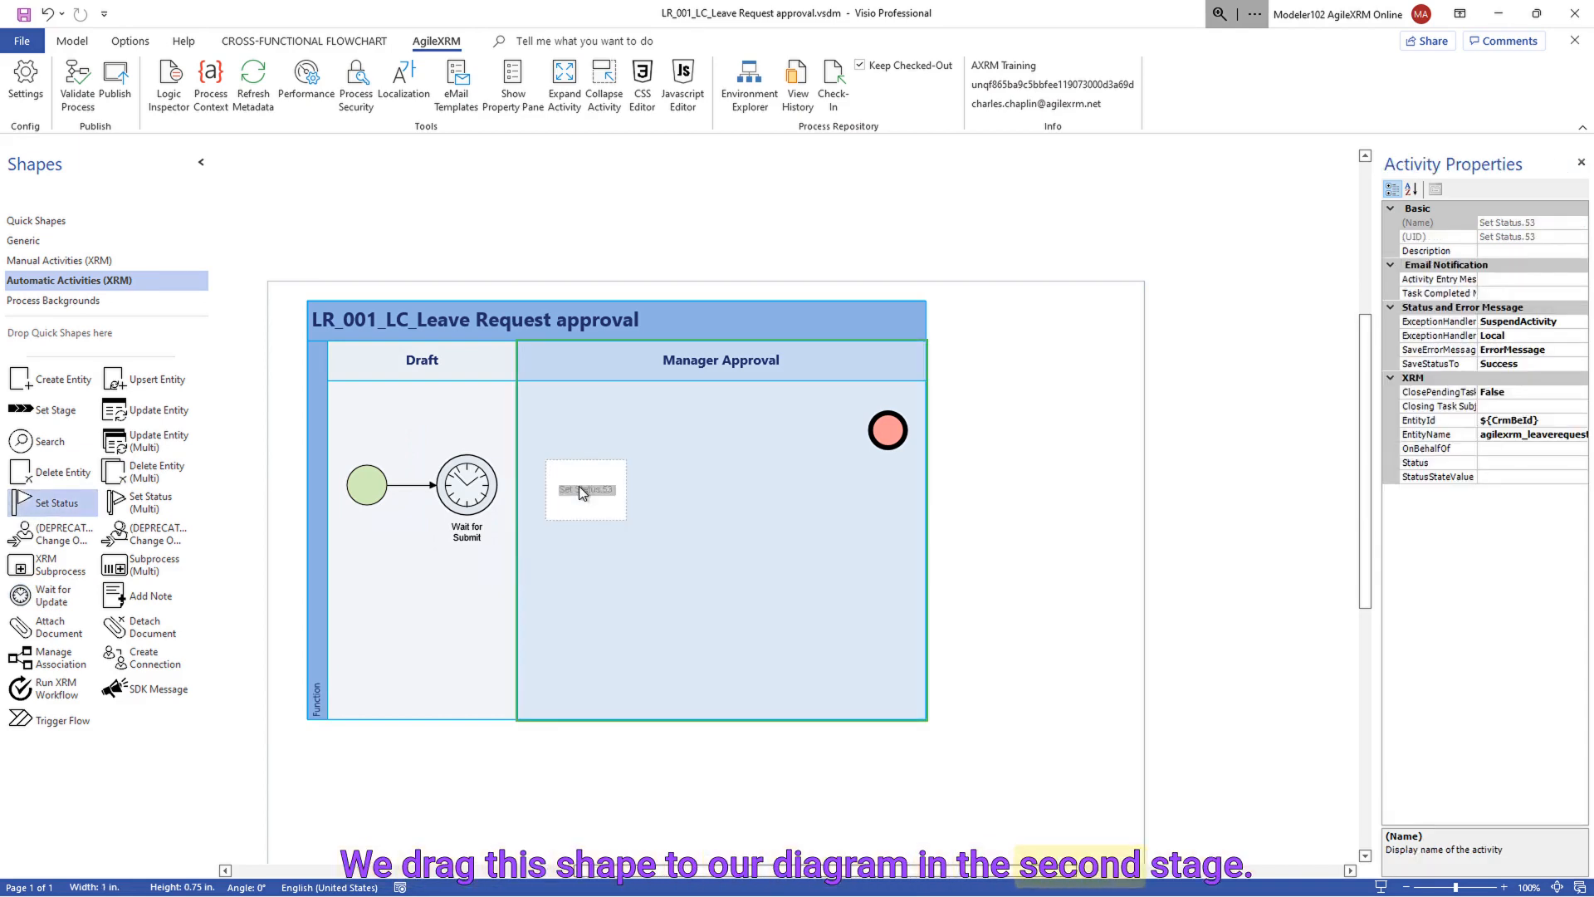
type("Set")
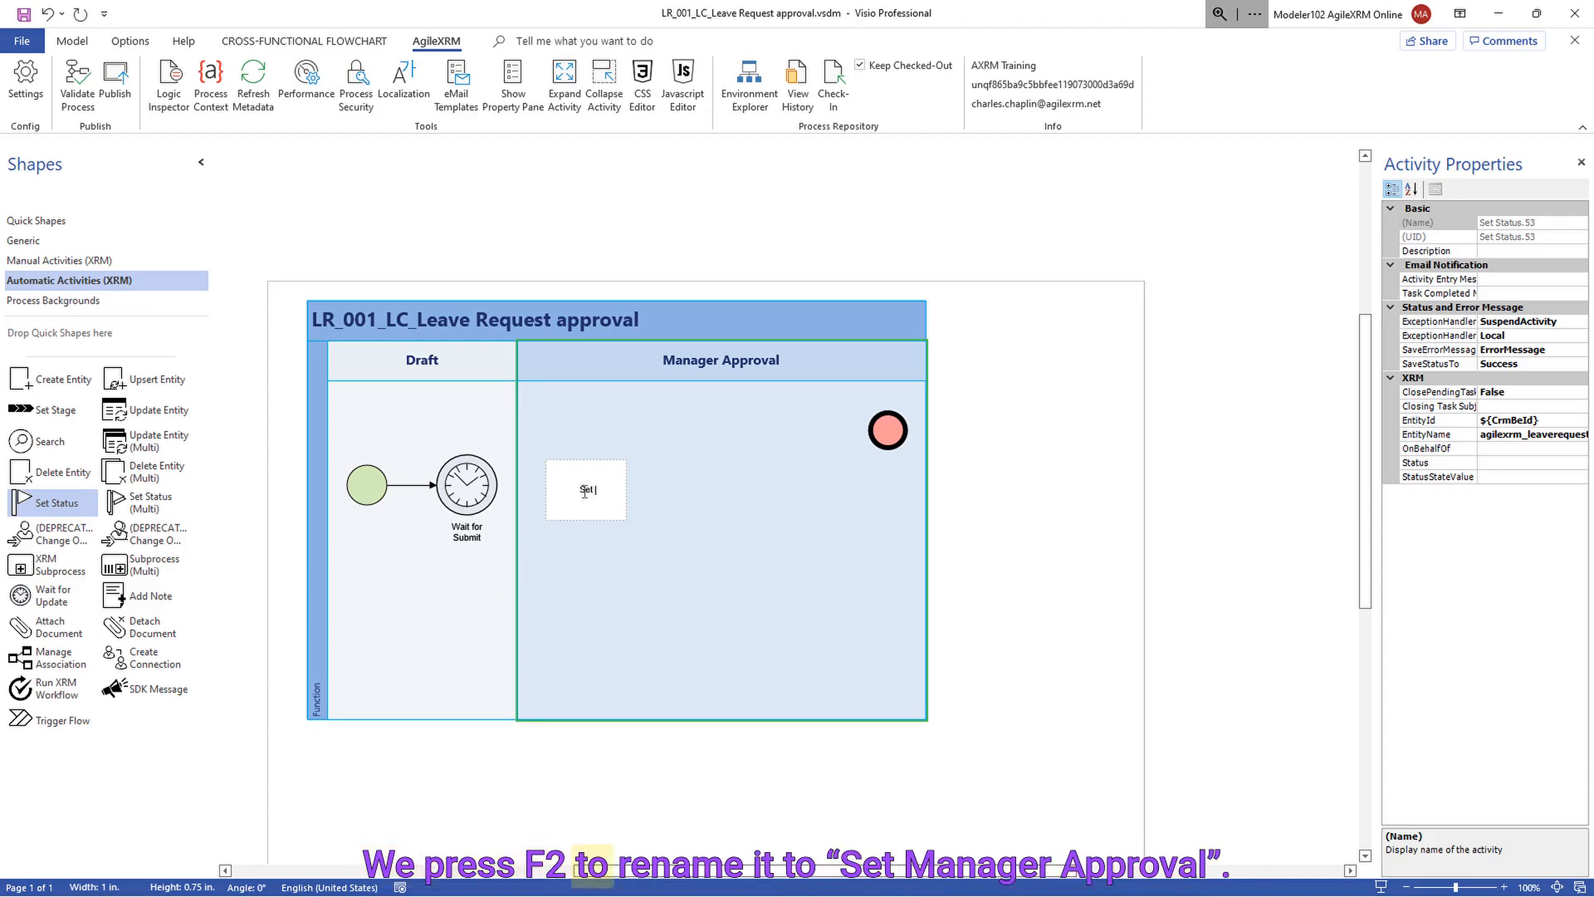
type(" Manager Approval")
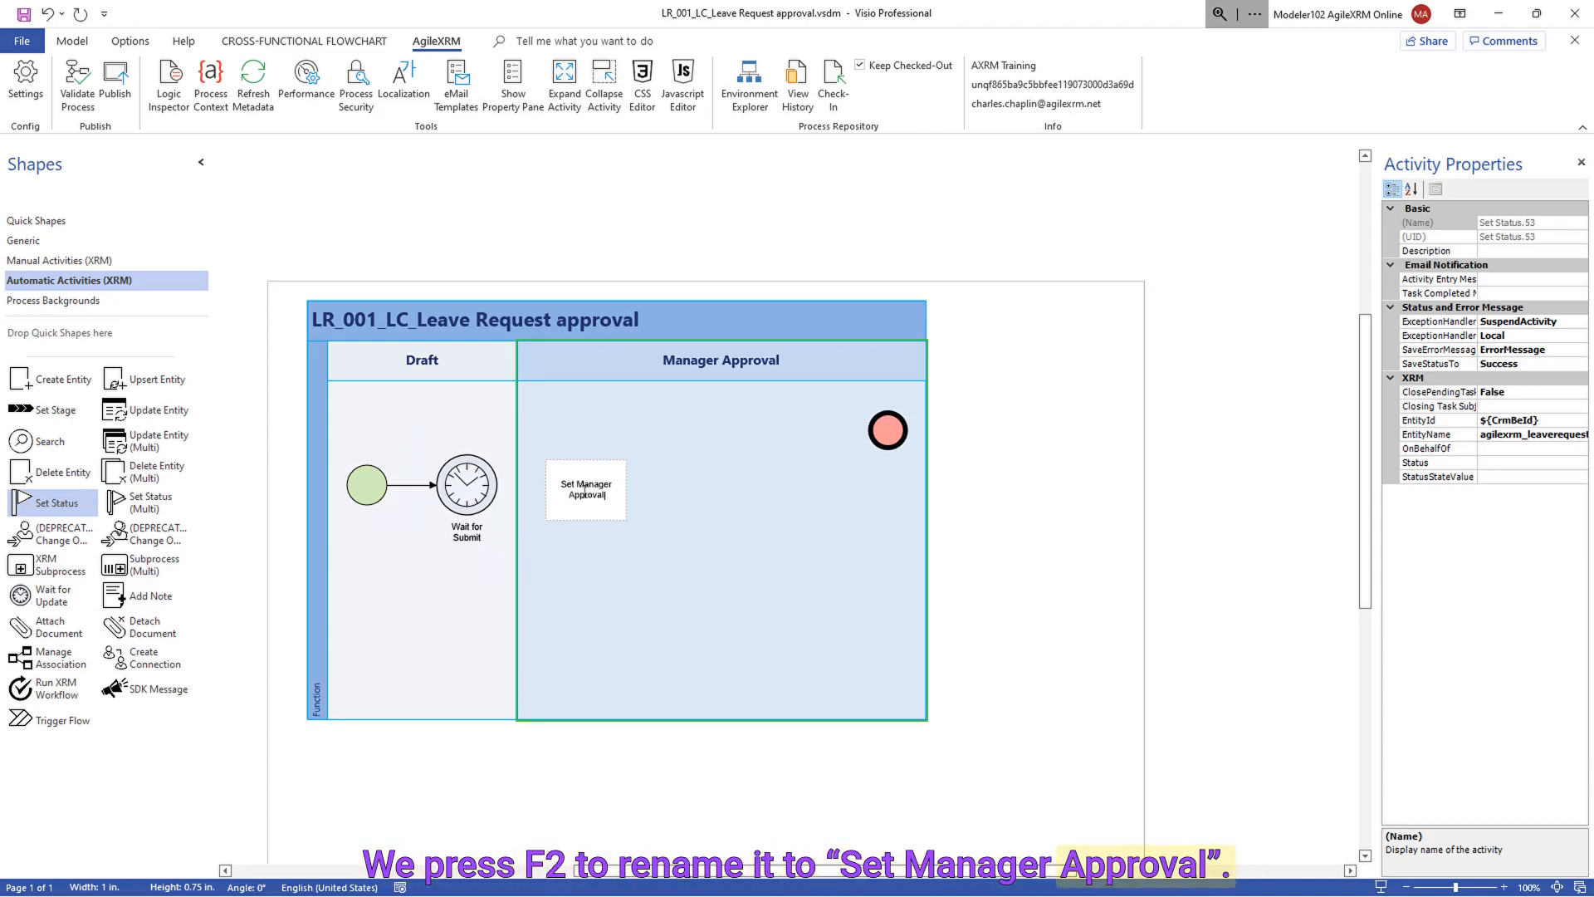
left_click(591, 545)
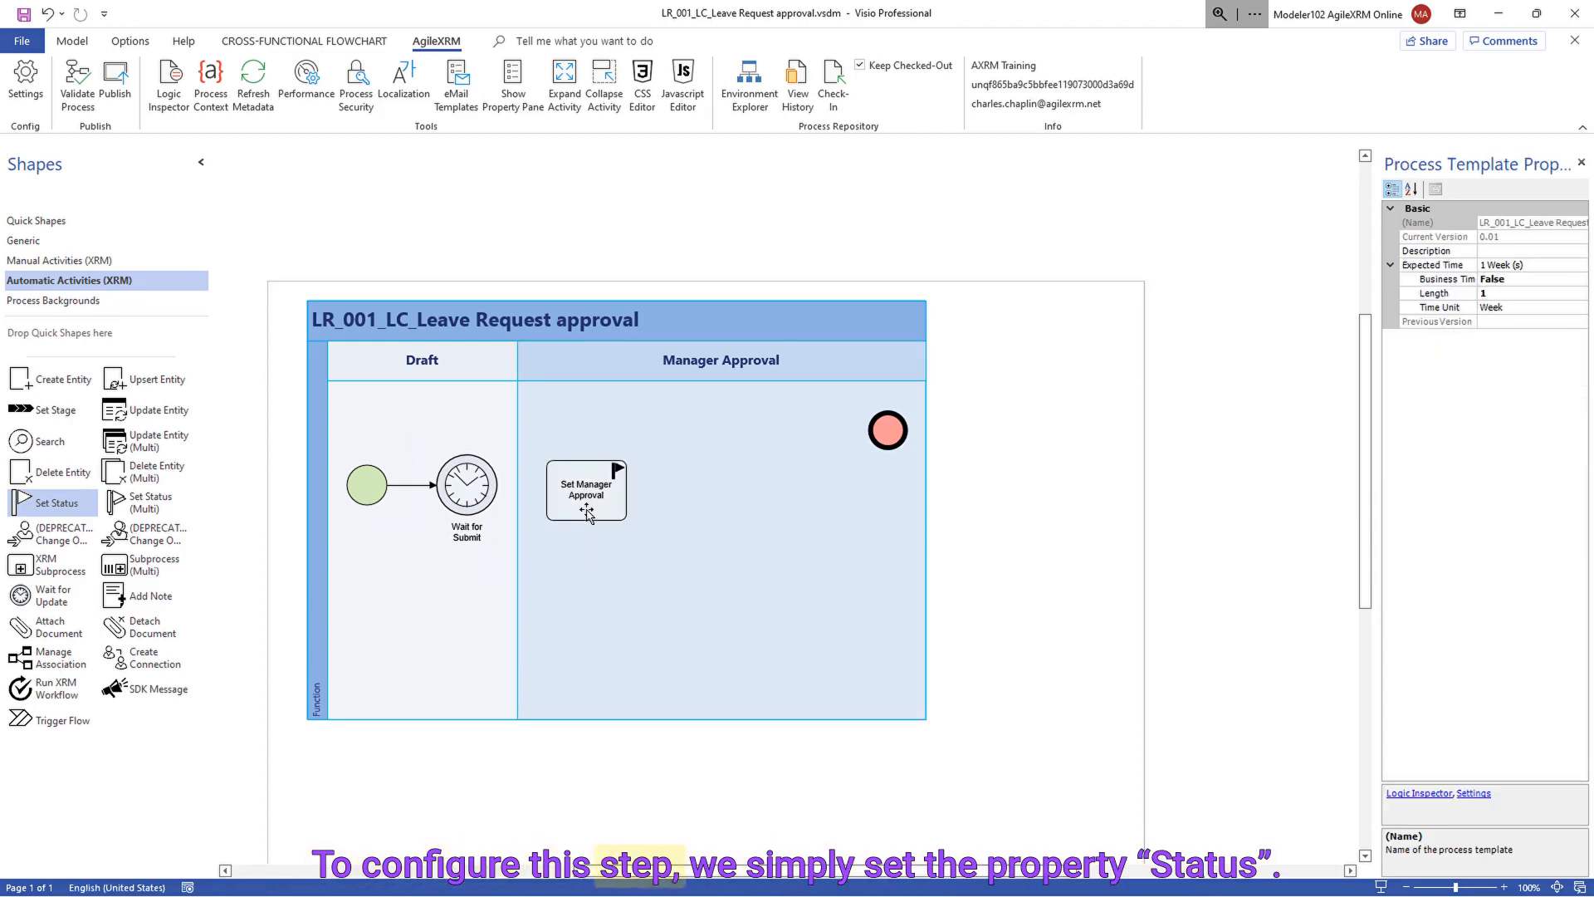
- Set the Status property of the Set Manager Approval activity to Manager Approval-Active
left_click(586, 502)
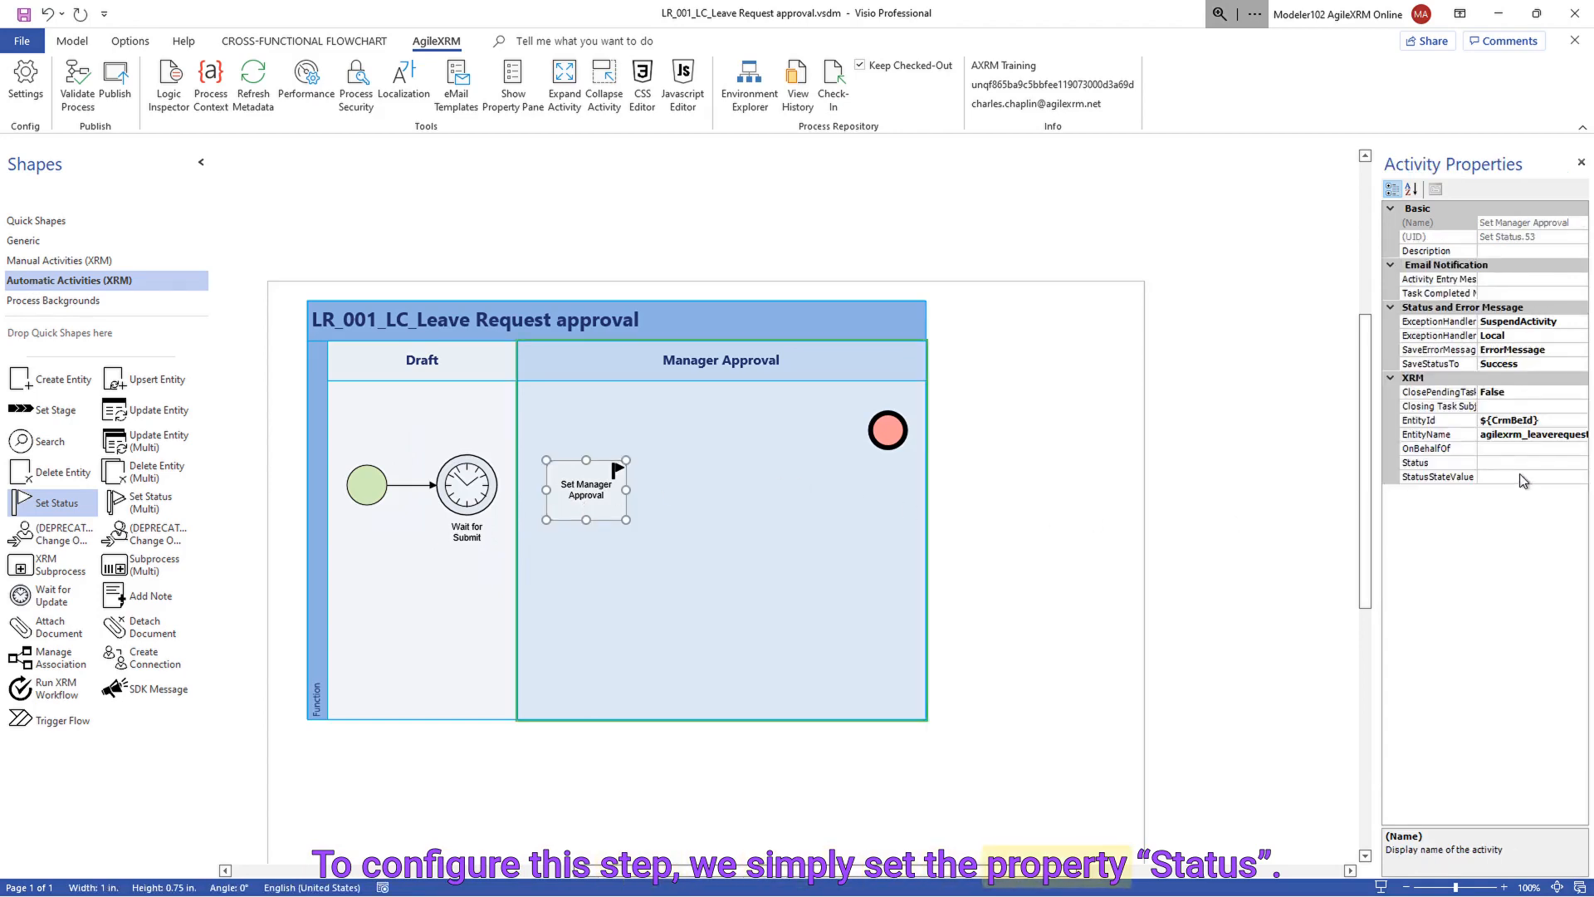
left_click(1552, 462)
left_click(1579, 462)
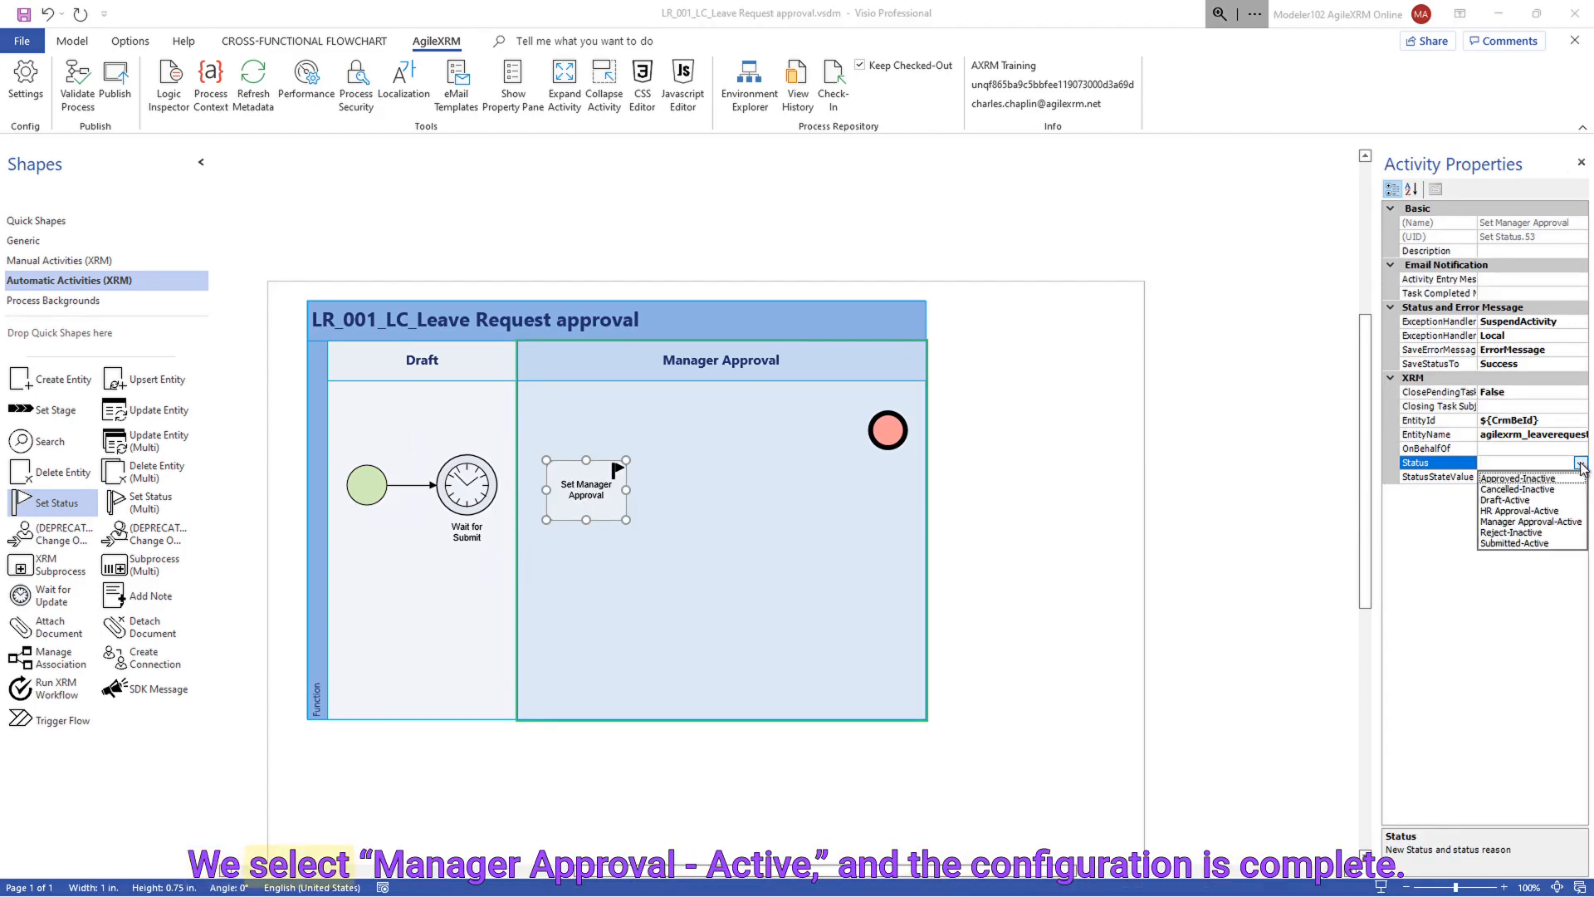
left_click(1542, 523)
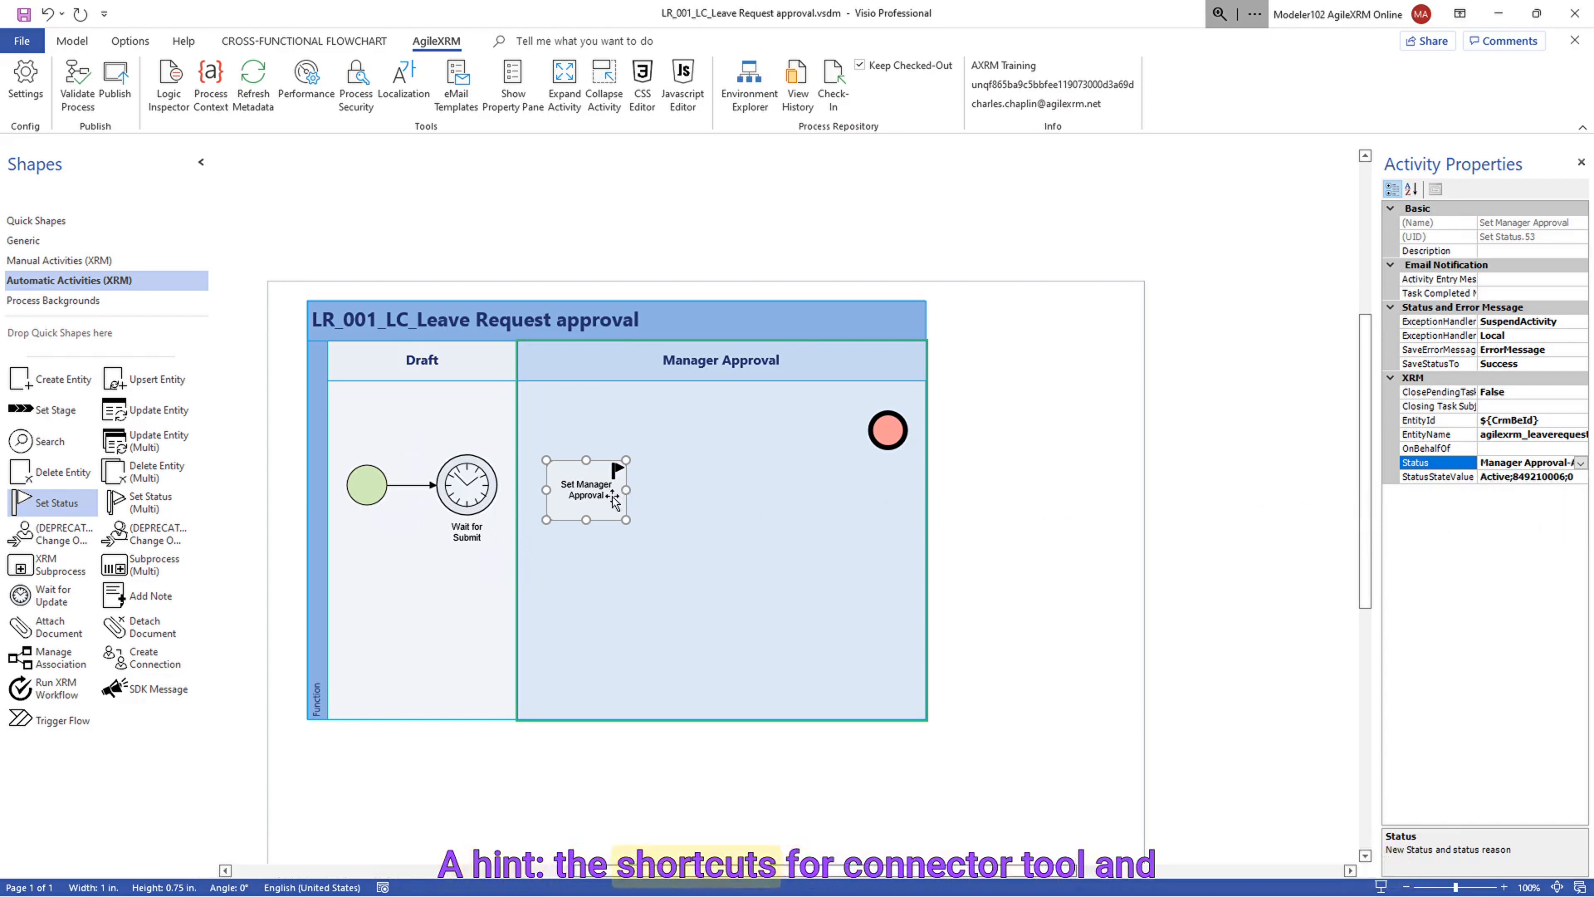
left_click(593, 556)
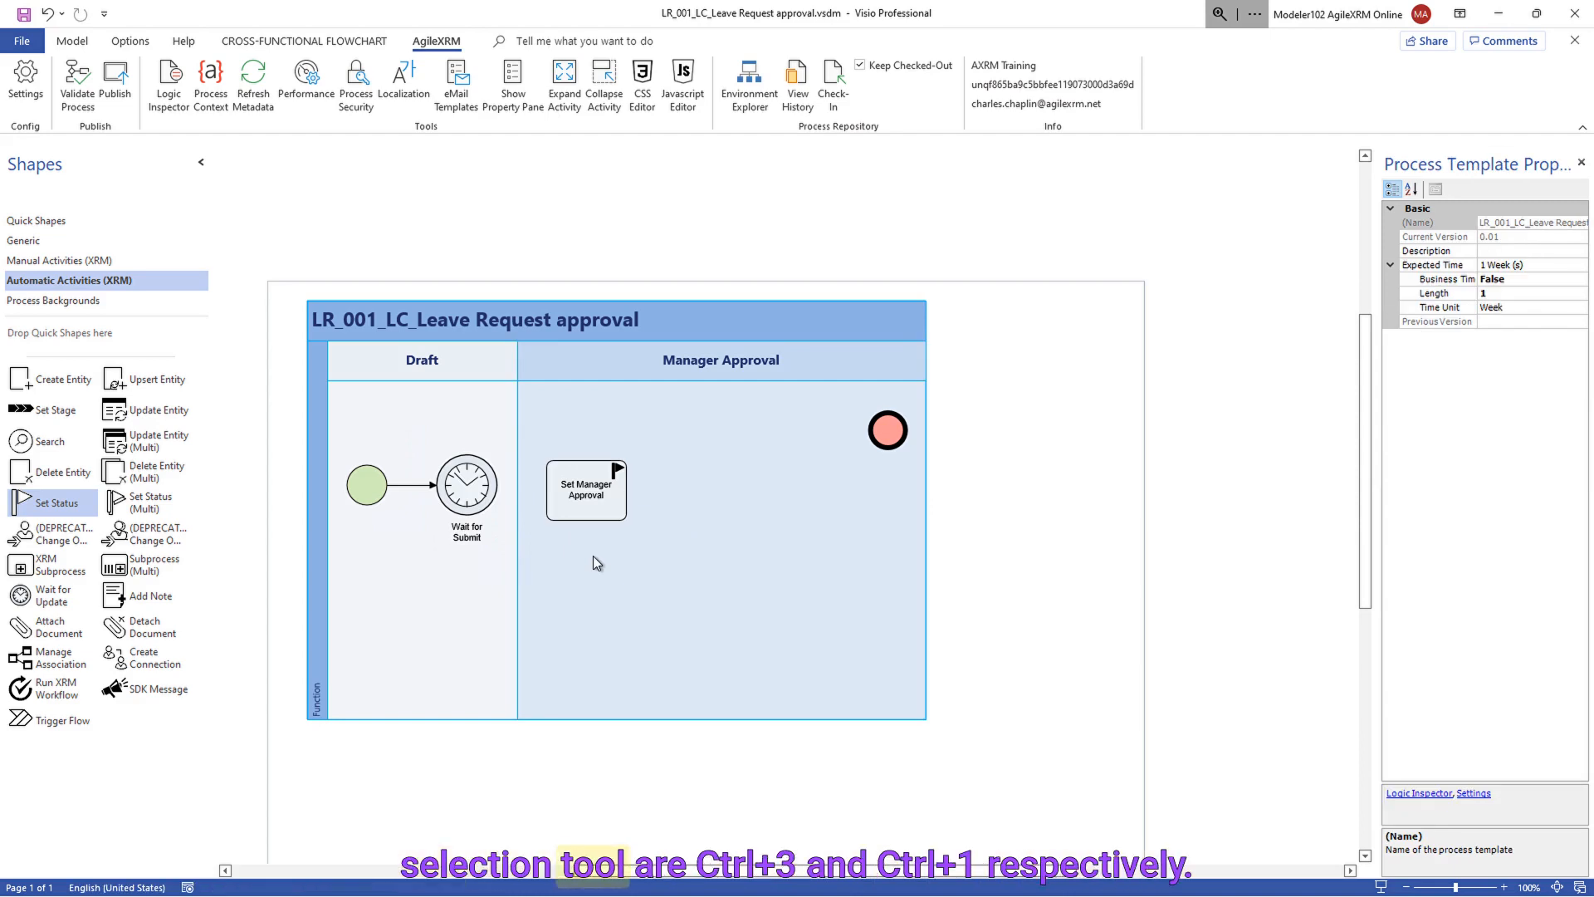
- Connect Wait for Submit to Set Manager Approval and move Set Manager Approval level with it so the connector runs straight
key("ctrl+3")
left_click_drag(501, 484, 546, 490)
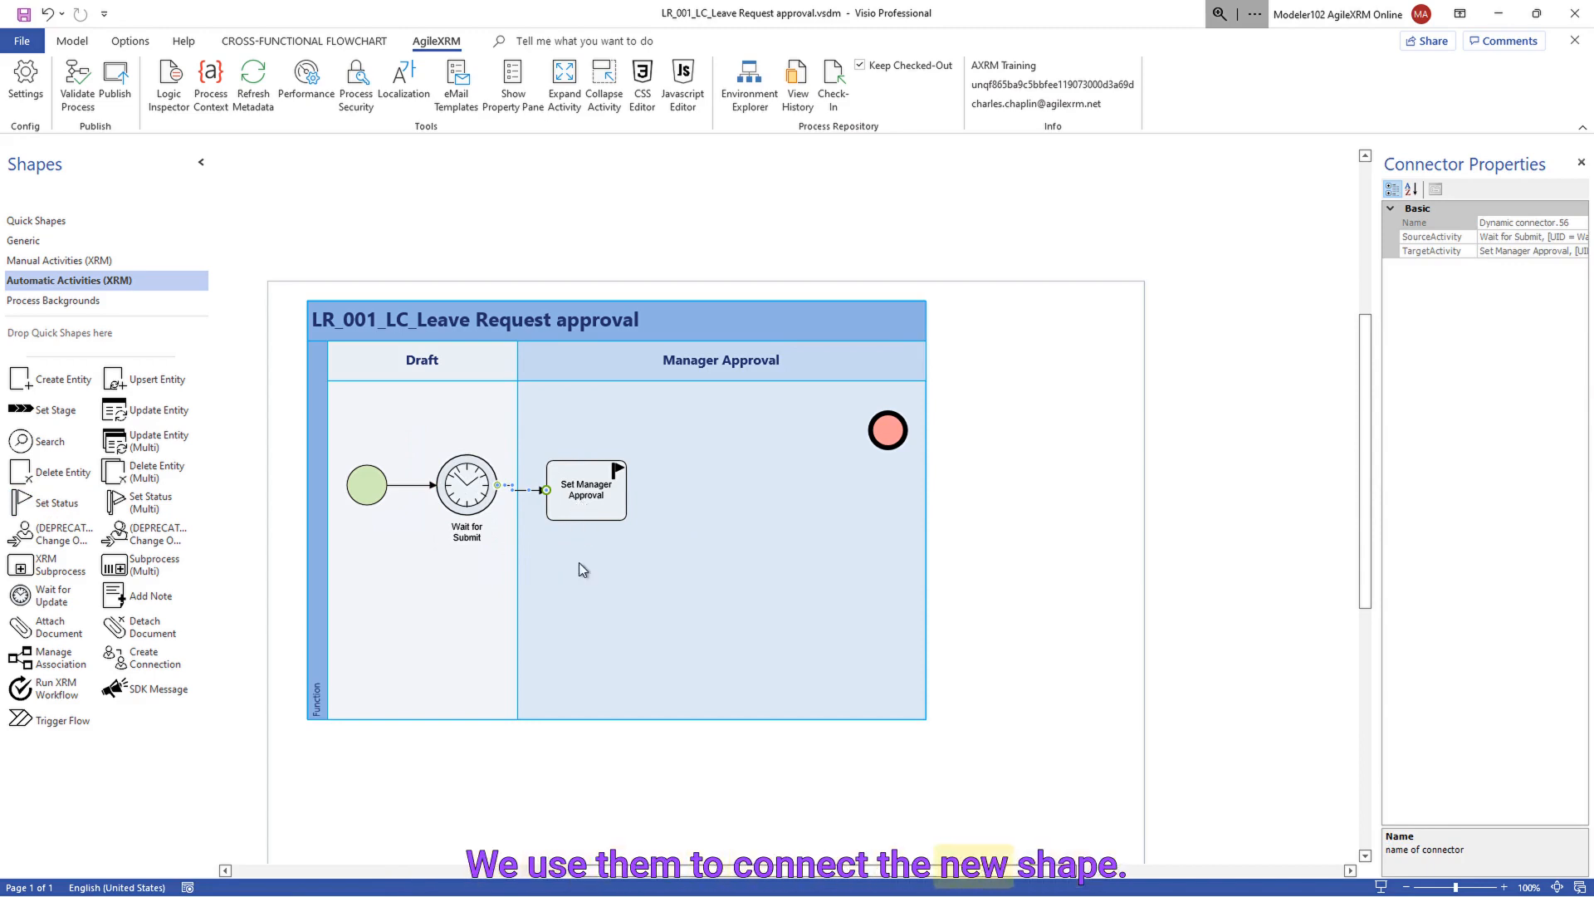
left_click(579, 561)
left_click(584, 499)
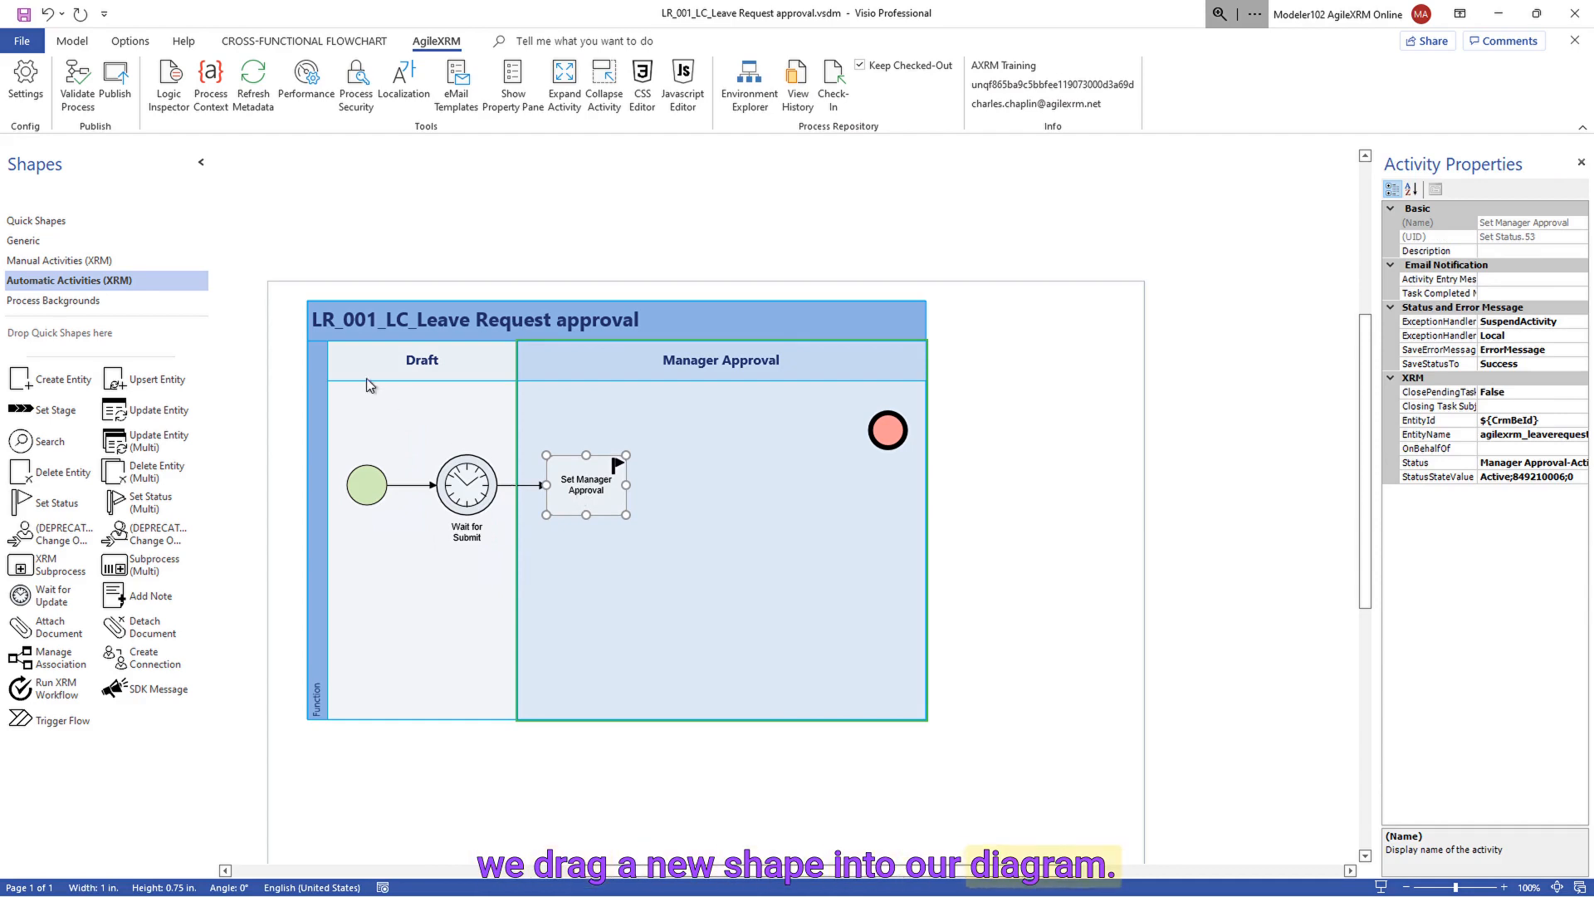
- Place a Task Activity from the manual activities beyond Set Manager Approval in the same stage and rename it "Manager Approval"
left_click(98, 261)
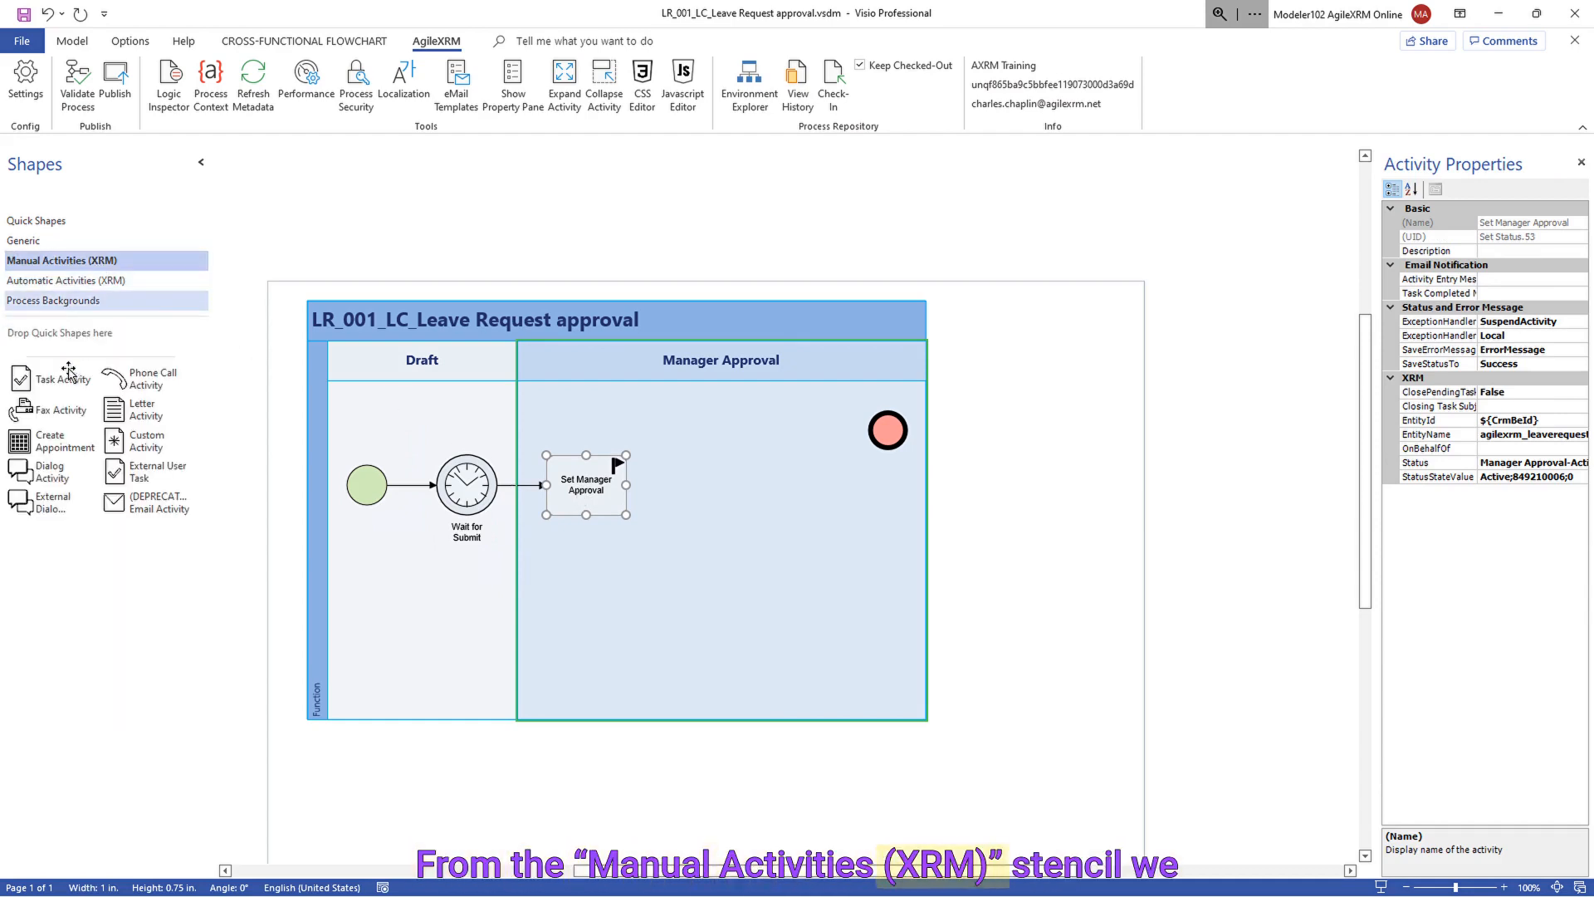
left_click_drag(65, 376, 697, 493)
double_click(696, 490)
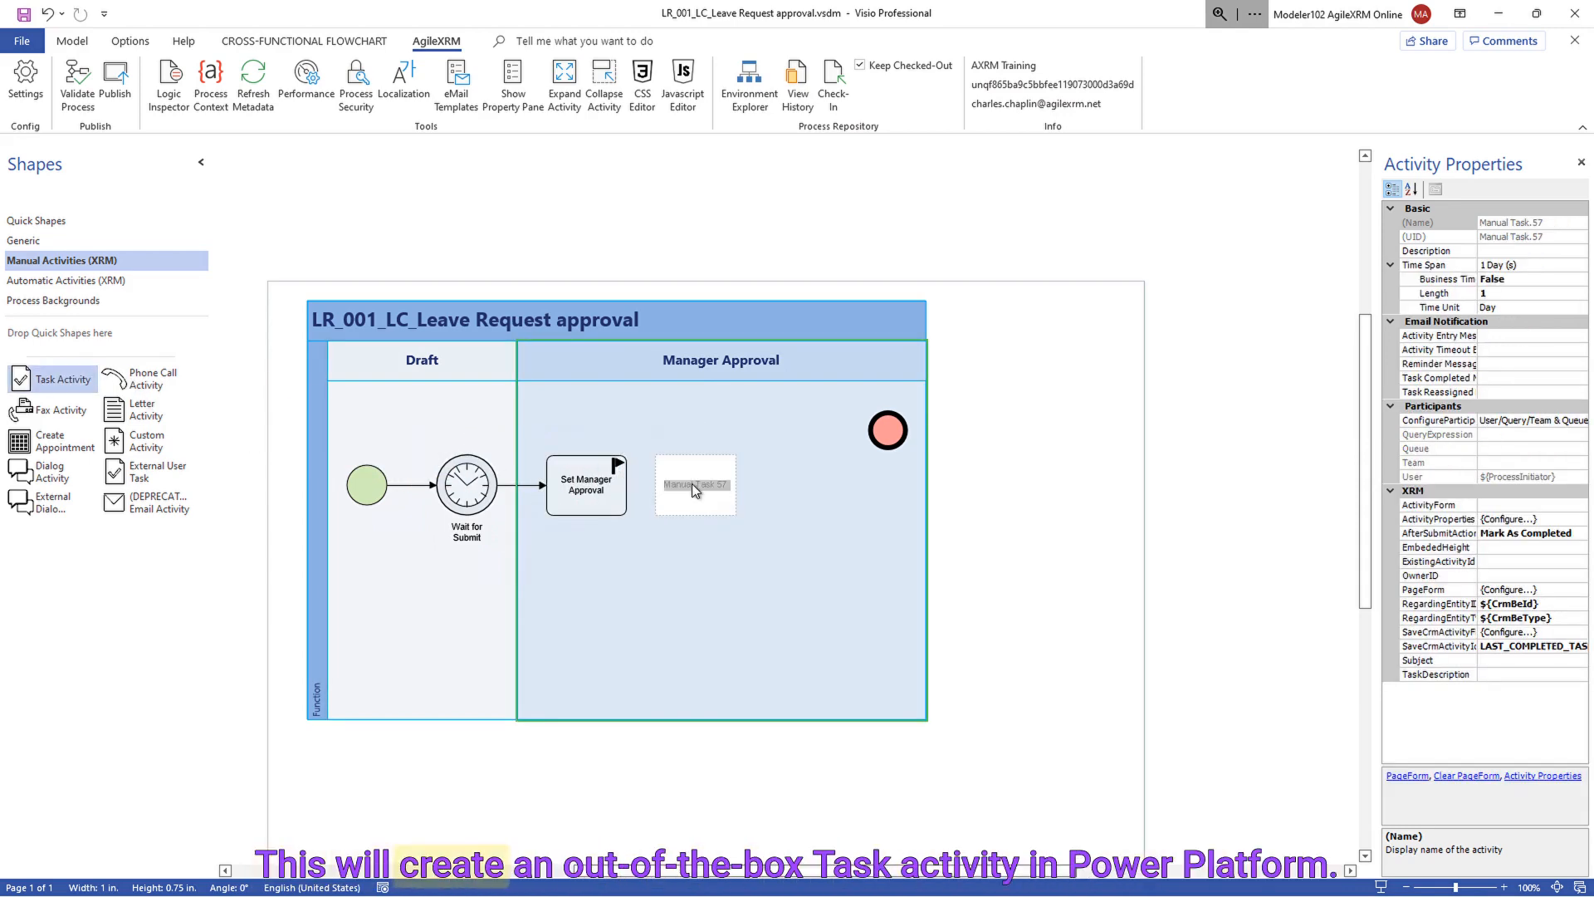
type("Manager Approval")
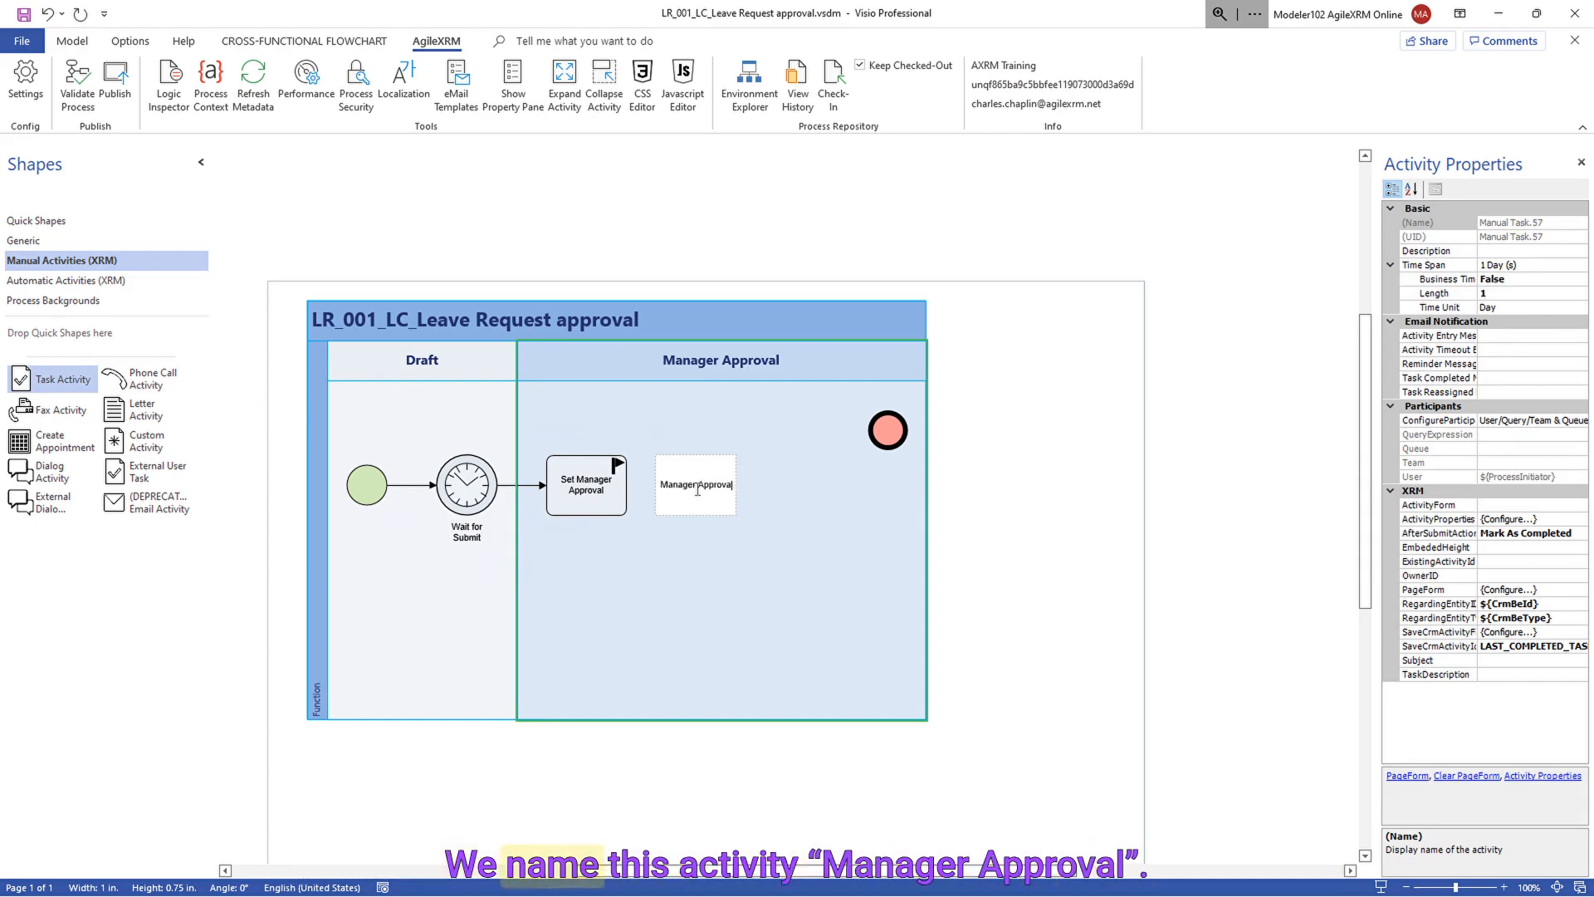
left_click(724, 539)
- Configure the Manager Approval task's participants with Query User as the activity owner, basing the query on the User (systemuser) table
left_click(719, 506)
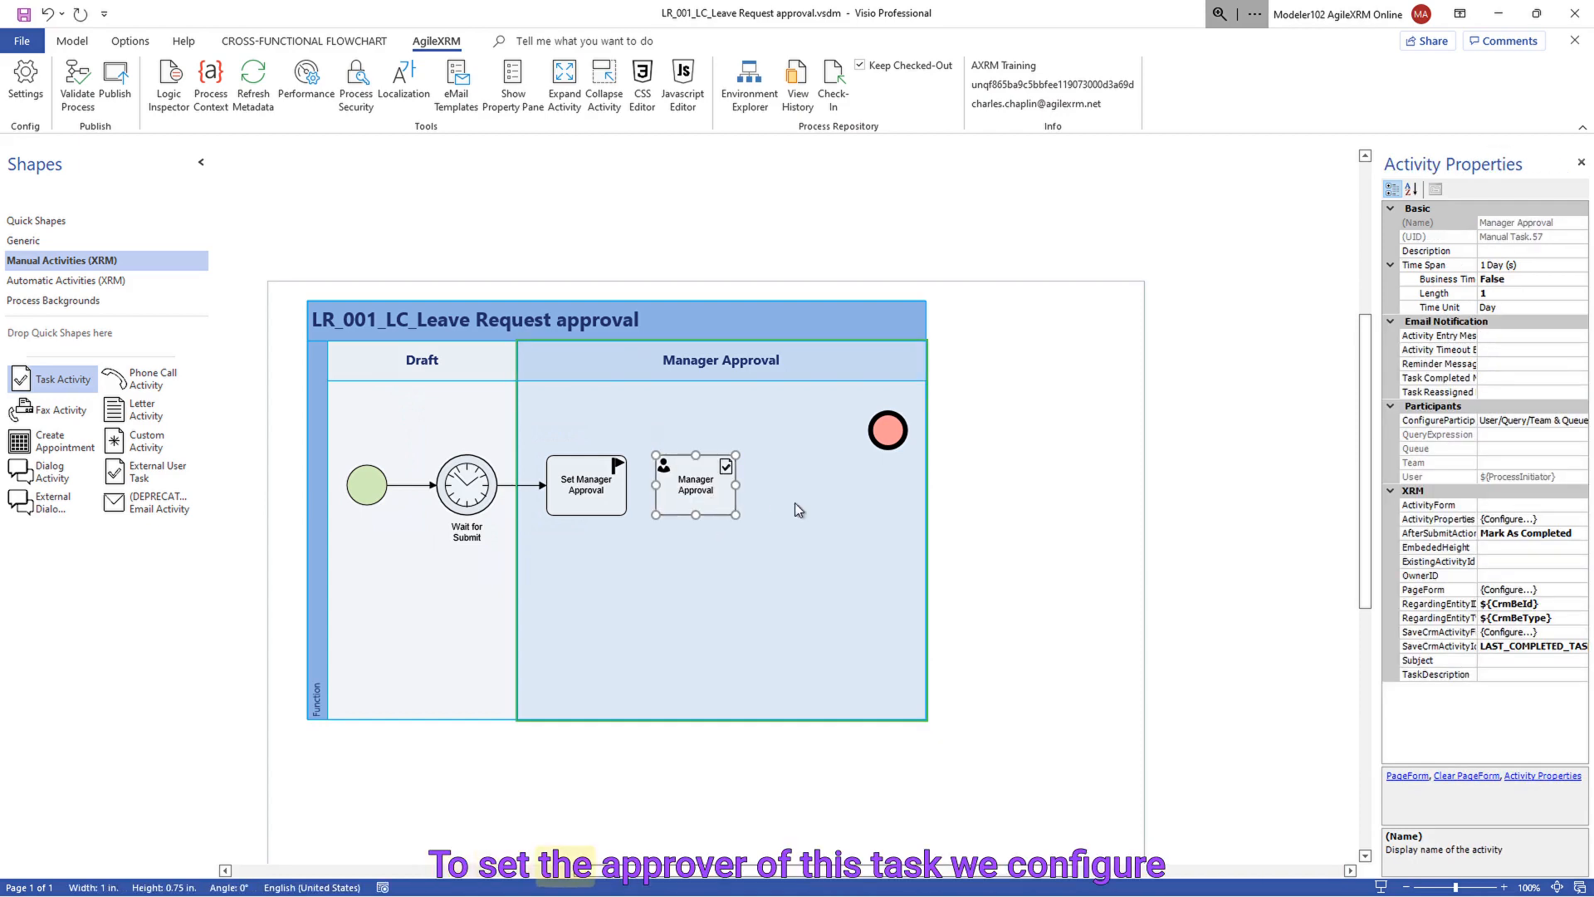
left_click(1575, 422)
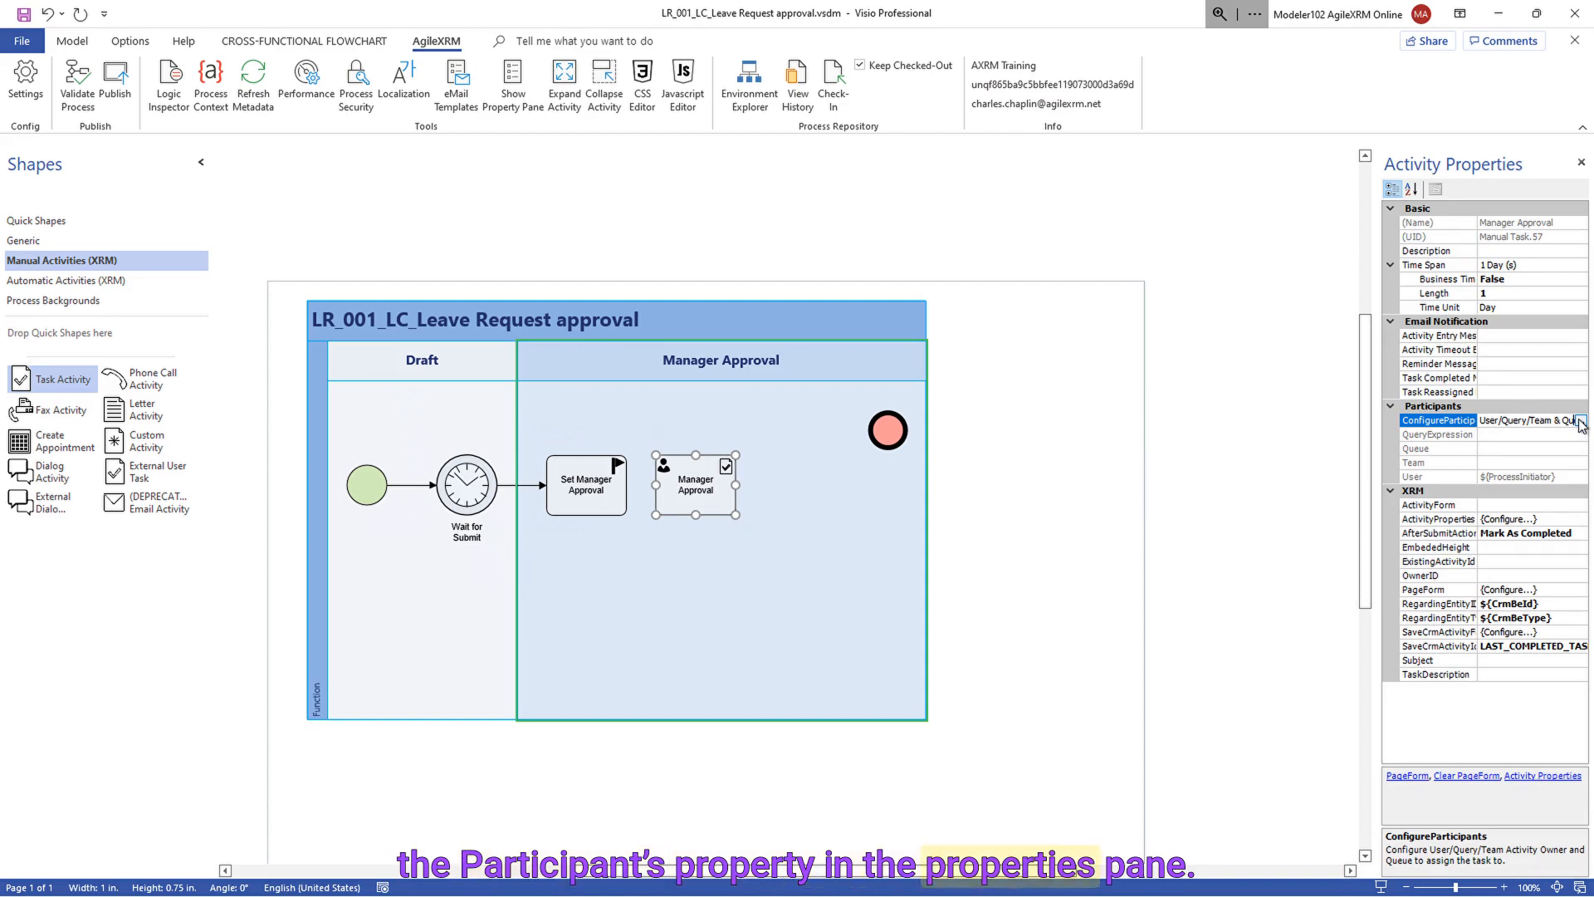
left_click(1579, 421)
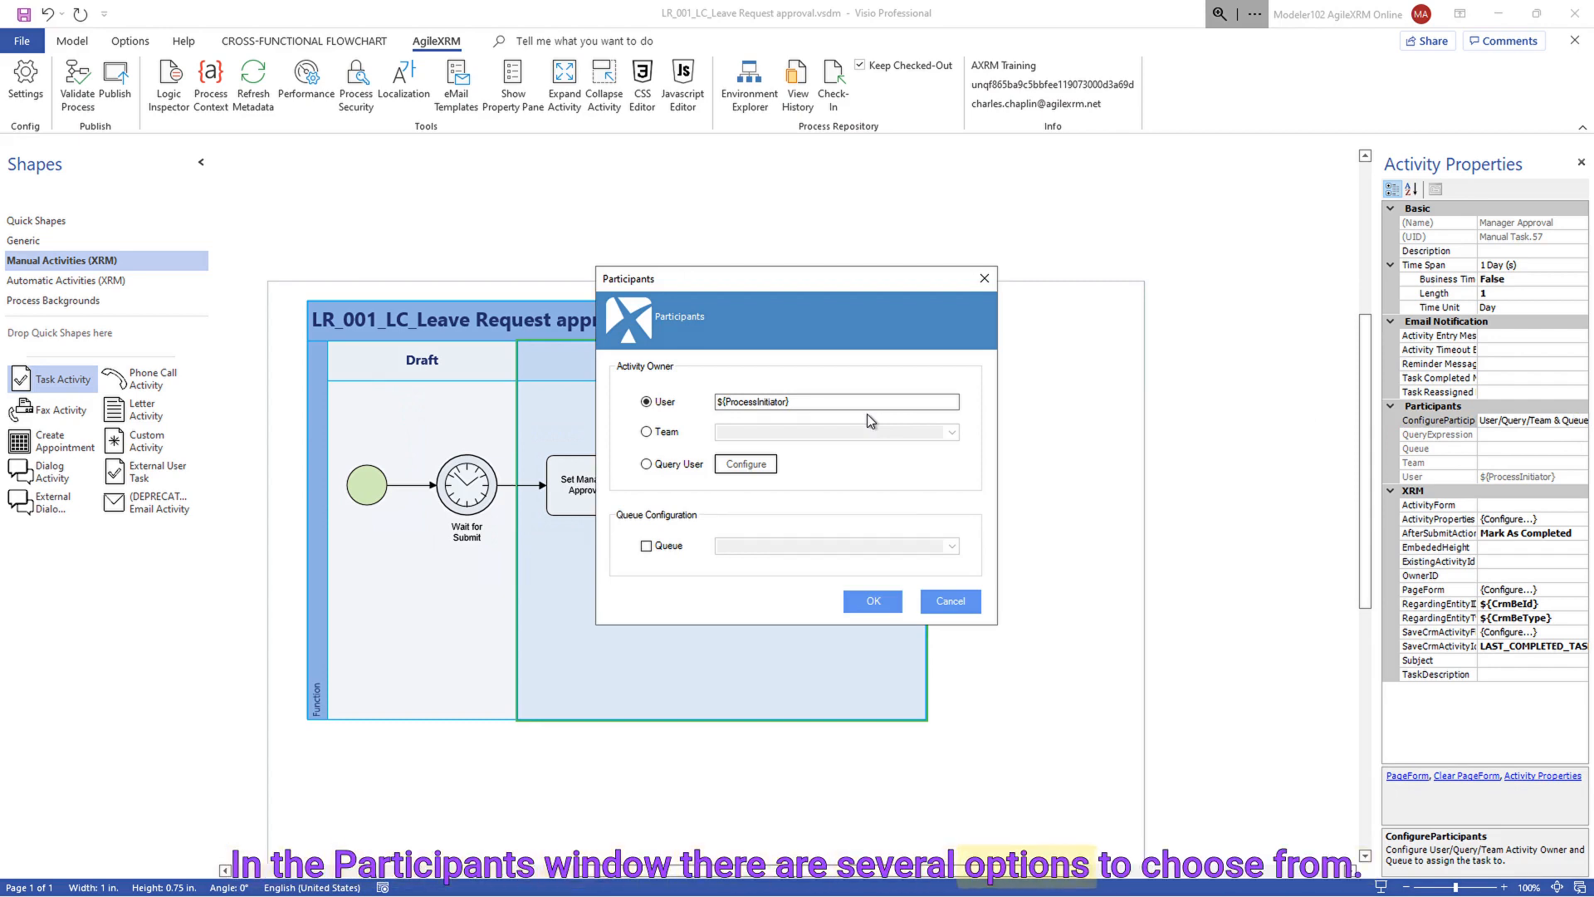
left_click(658, 466)
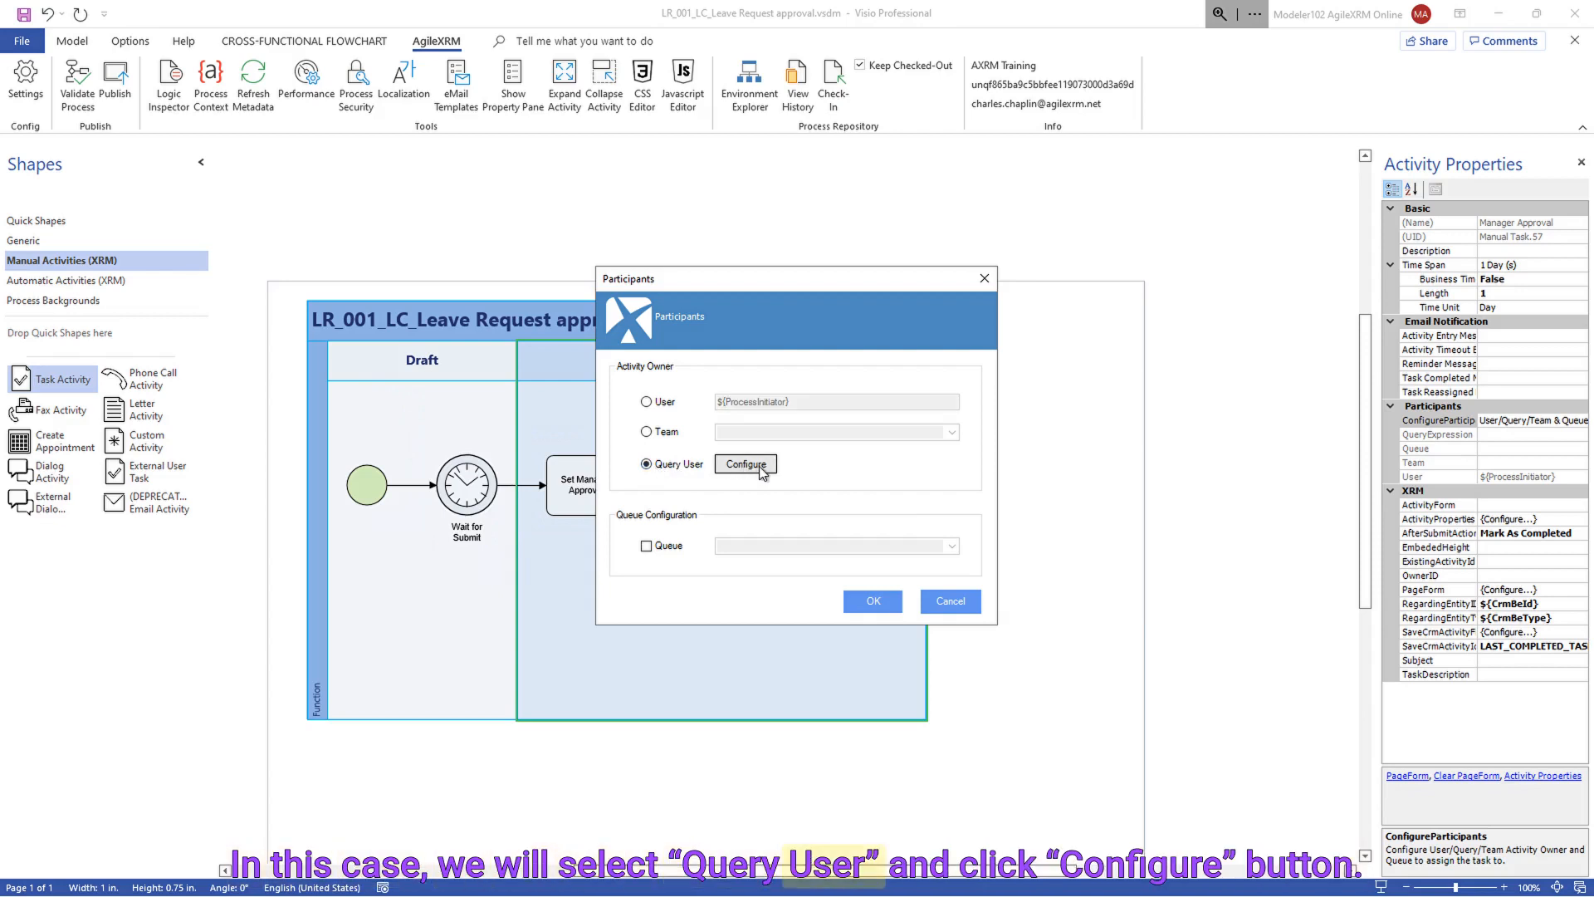
left_click(768, 468)
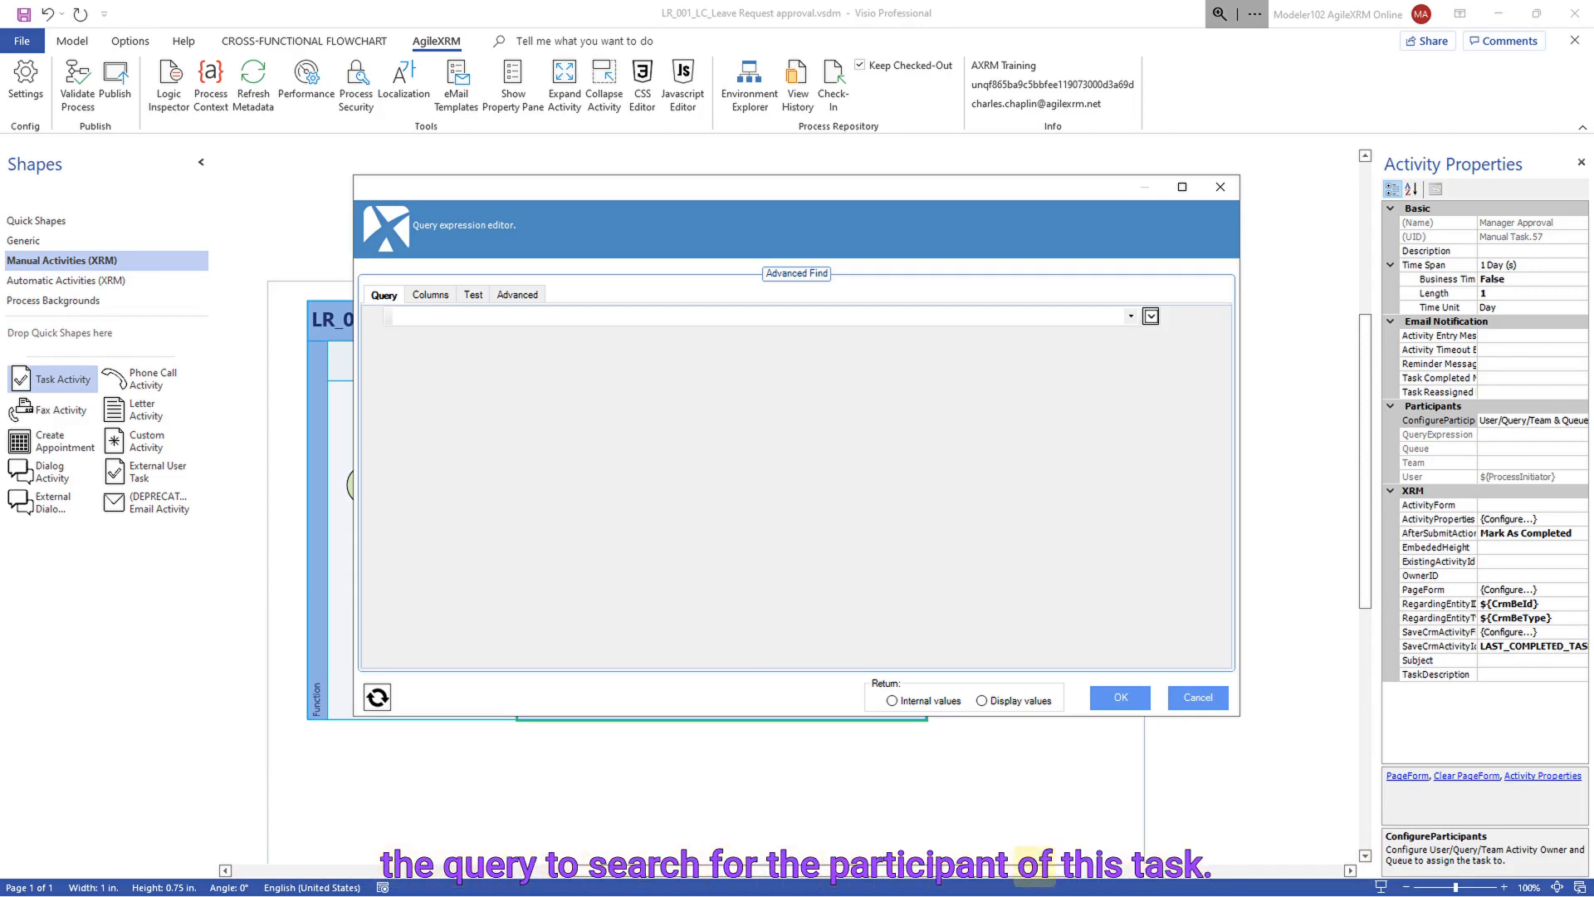
left_click(759, 317)
type("user")
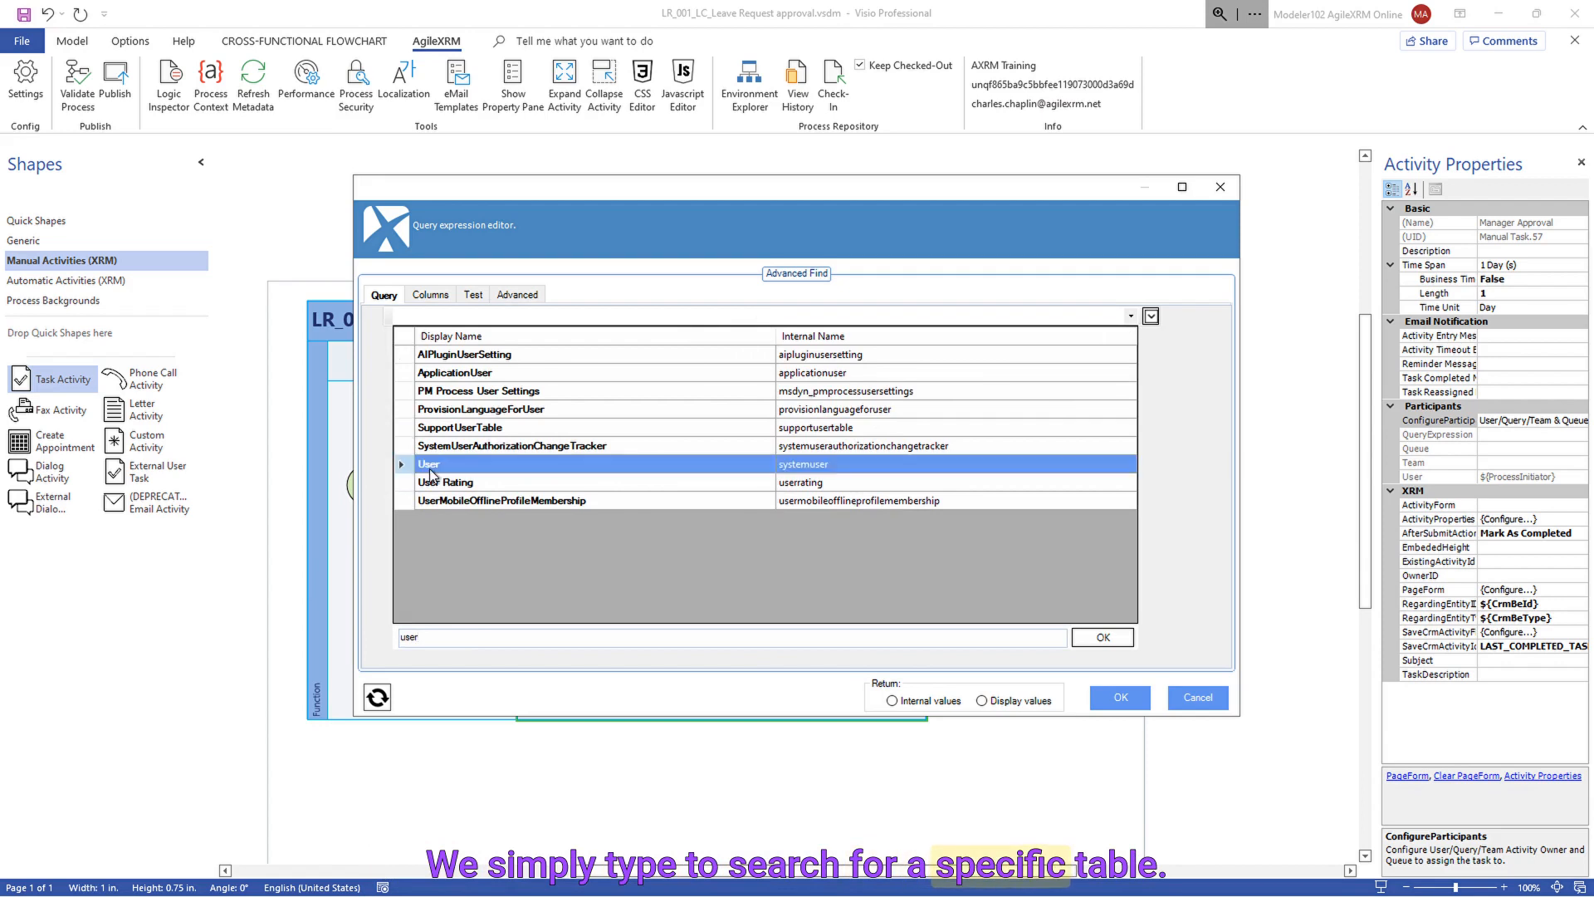
left_click(429, 464)
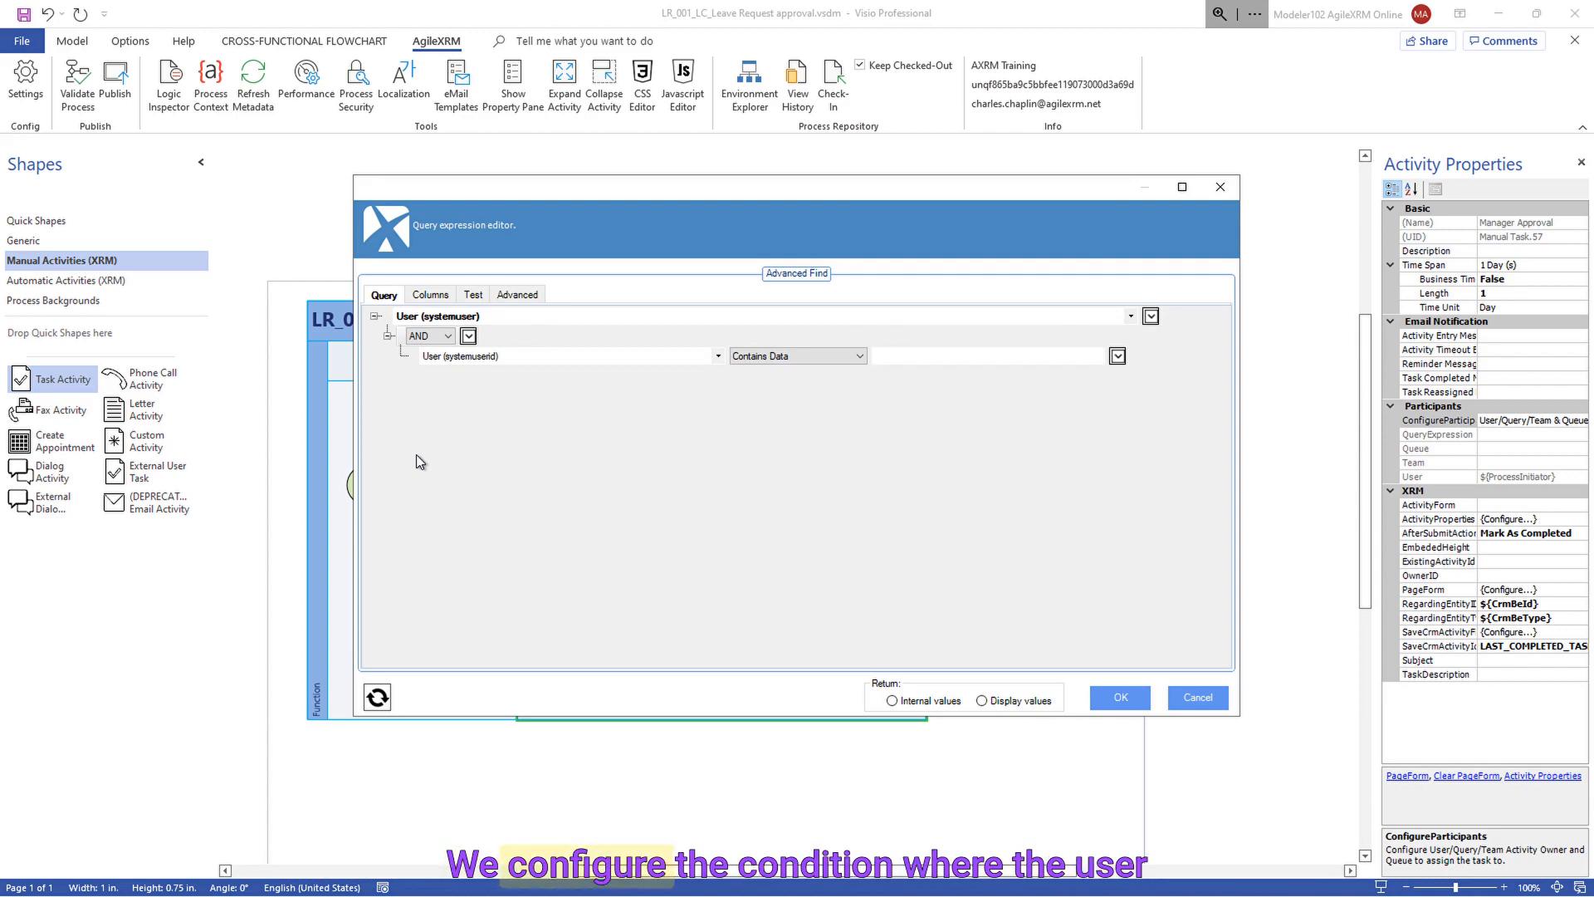
- Set the query condition to User (systemuserid) Equals the Leave Request's Requester (agilexrm_requester) value from the process context
left_click(762, 357)
left_click(759, 370)
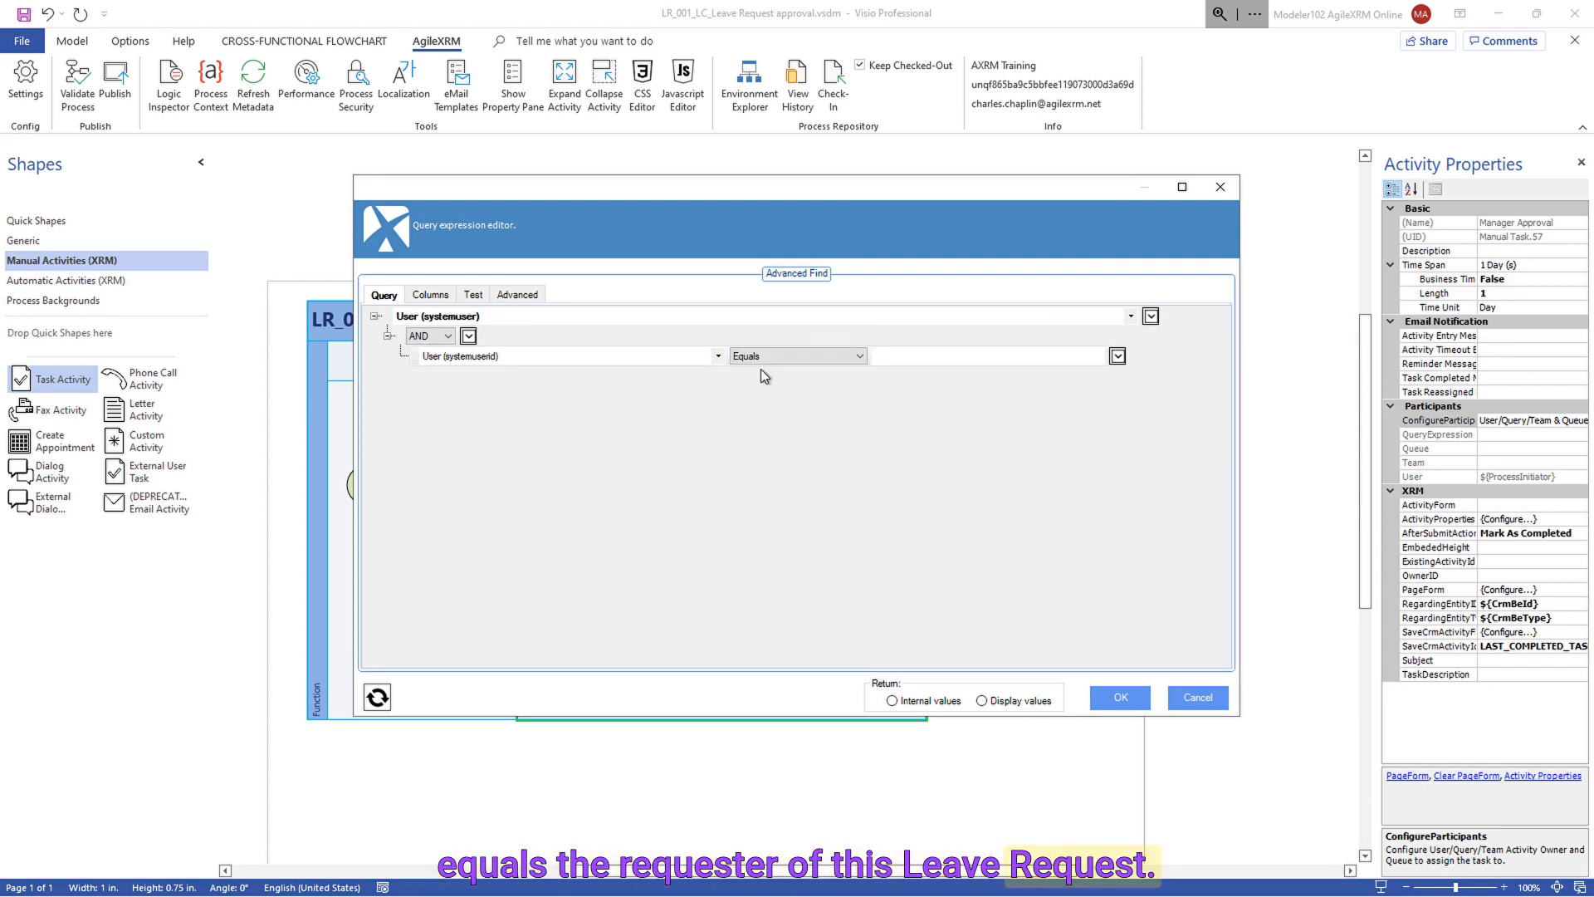
left_click(901, 356)
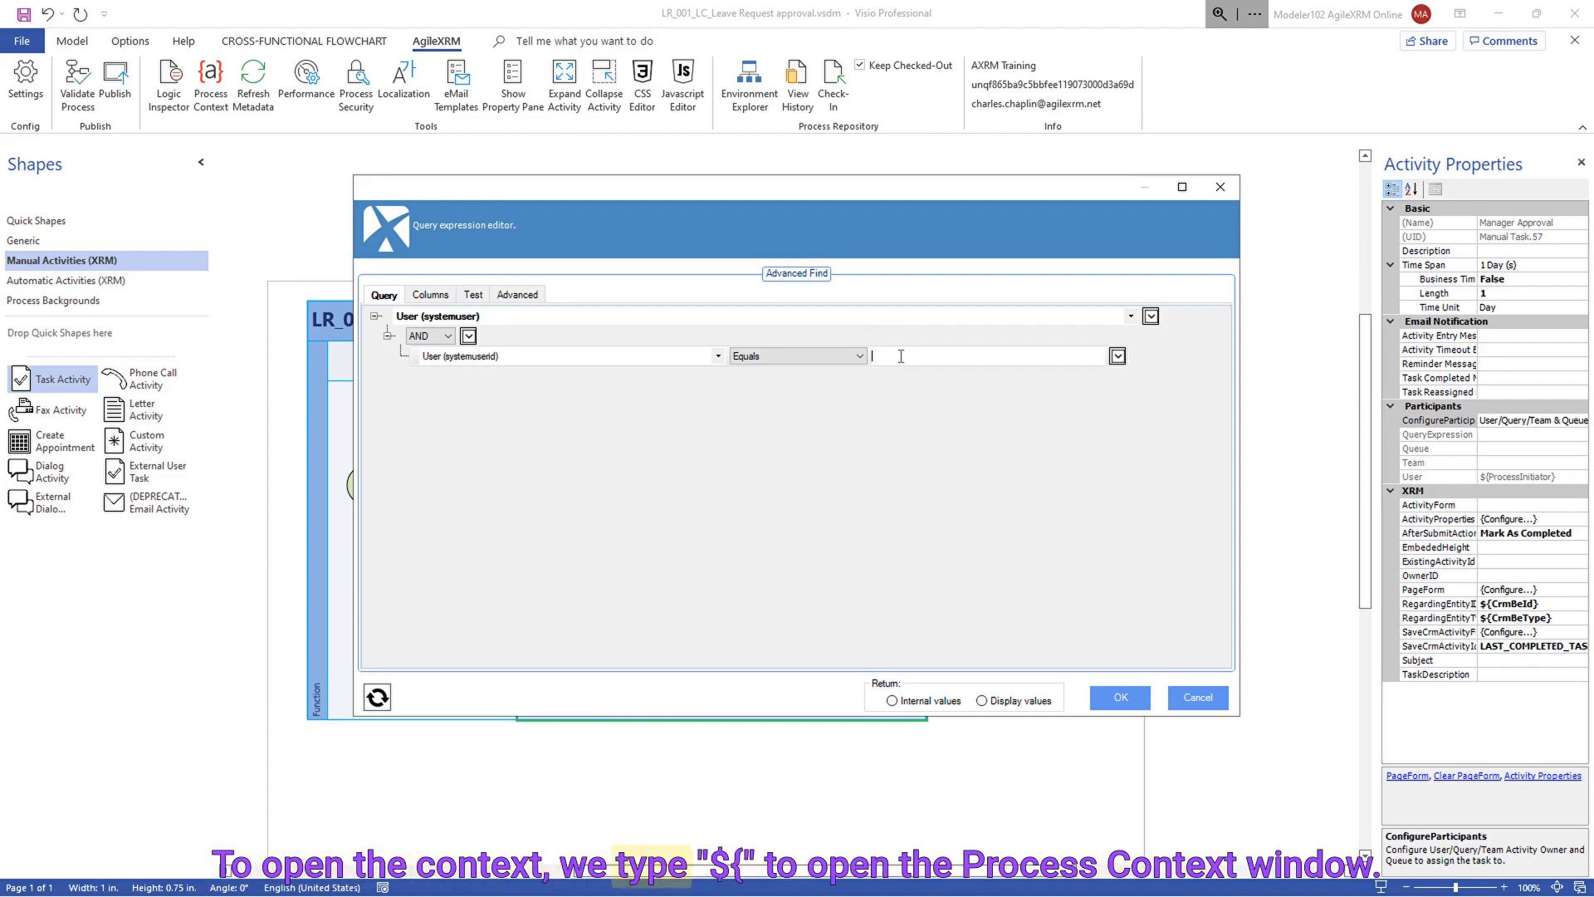
type("${")
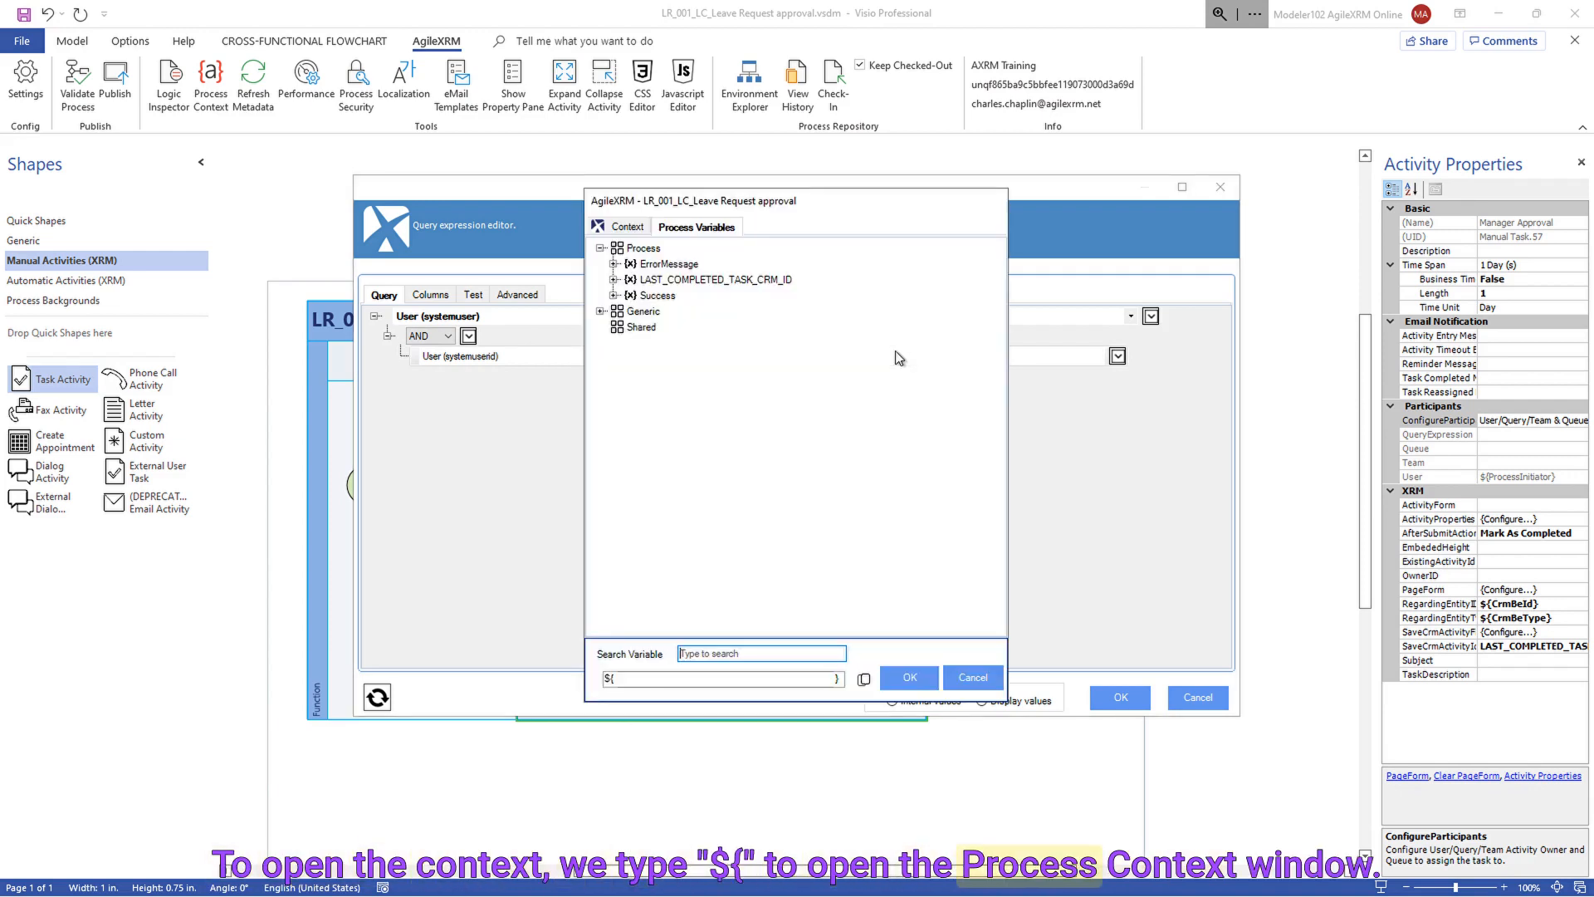
left_click(624, 227)
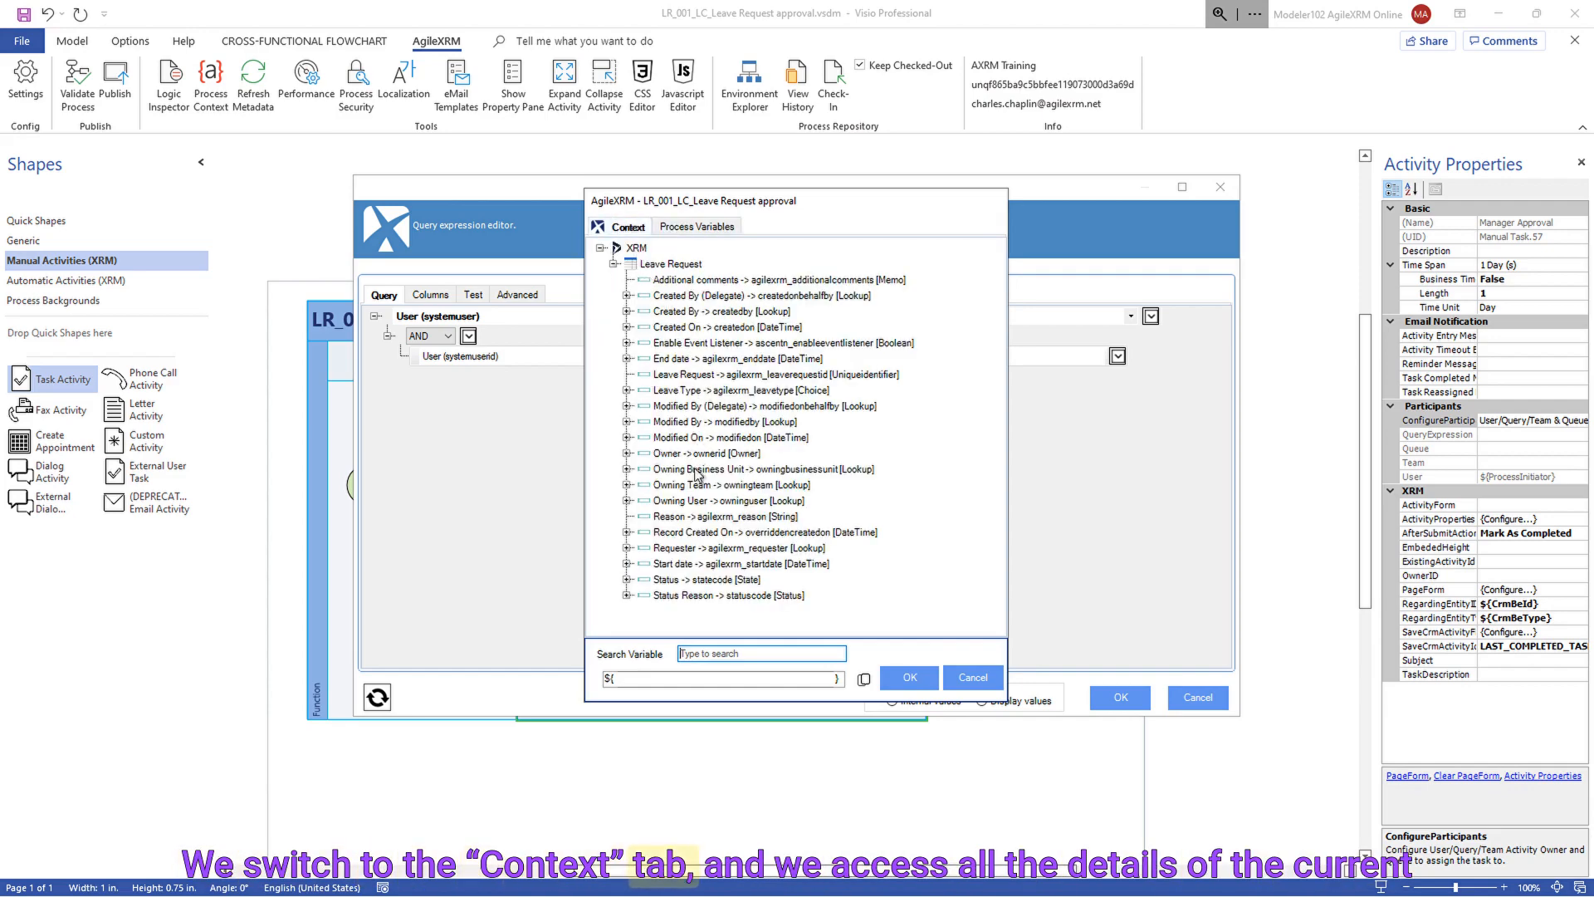
double_click(687, 550)
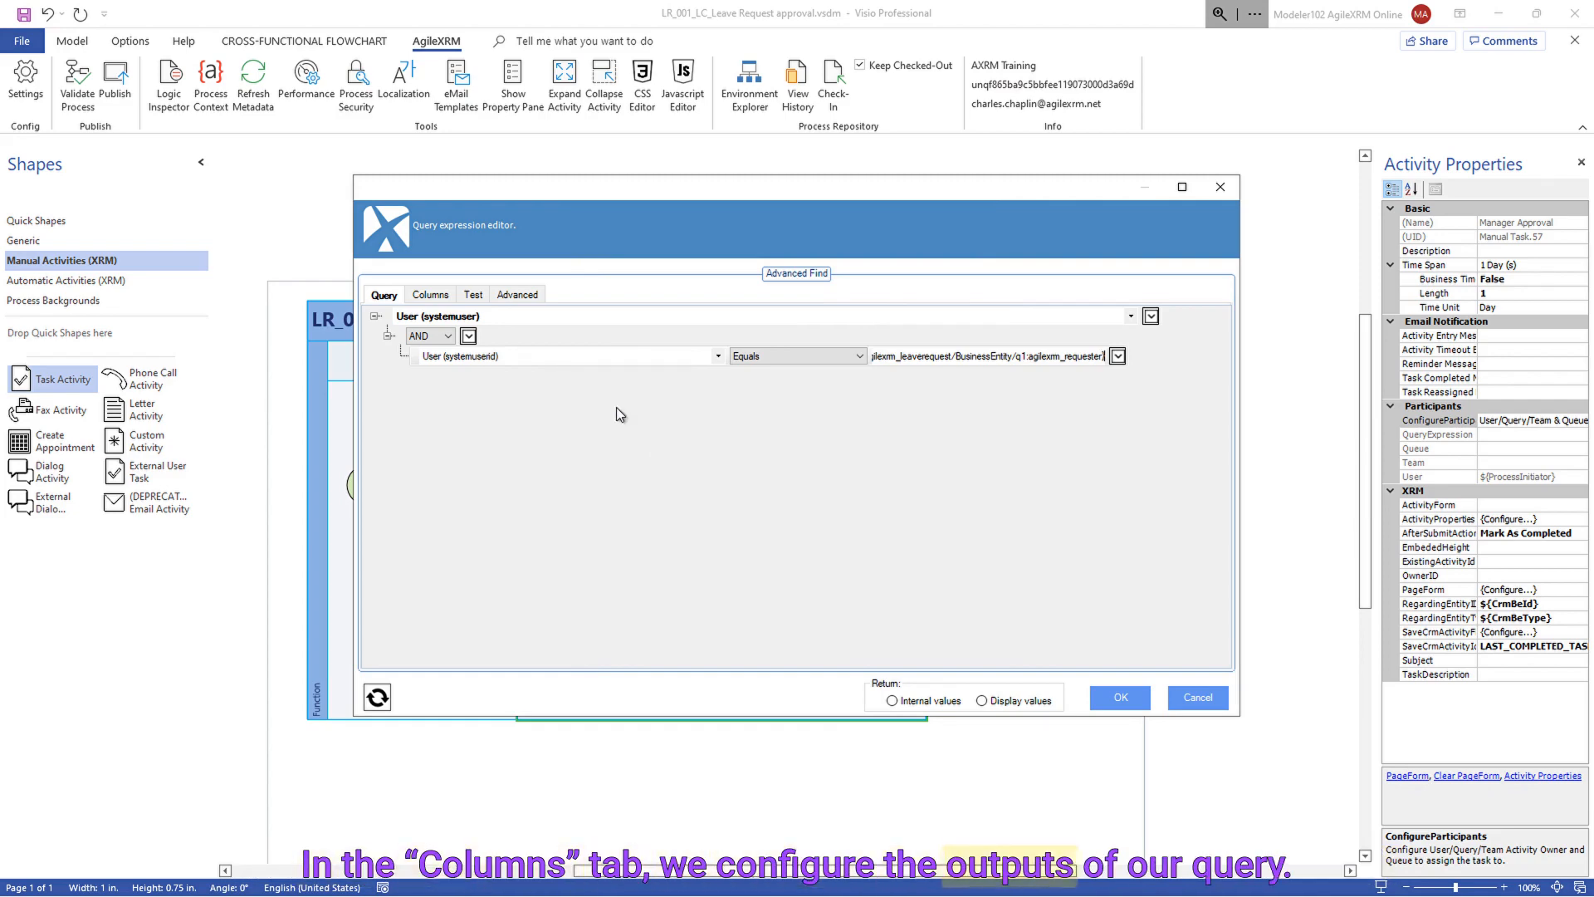
- Make Manager (parentsystemuserid) the query's only output column by adding it and removing User (systemuserid), and save the participant configuration
left_click(425, 296)
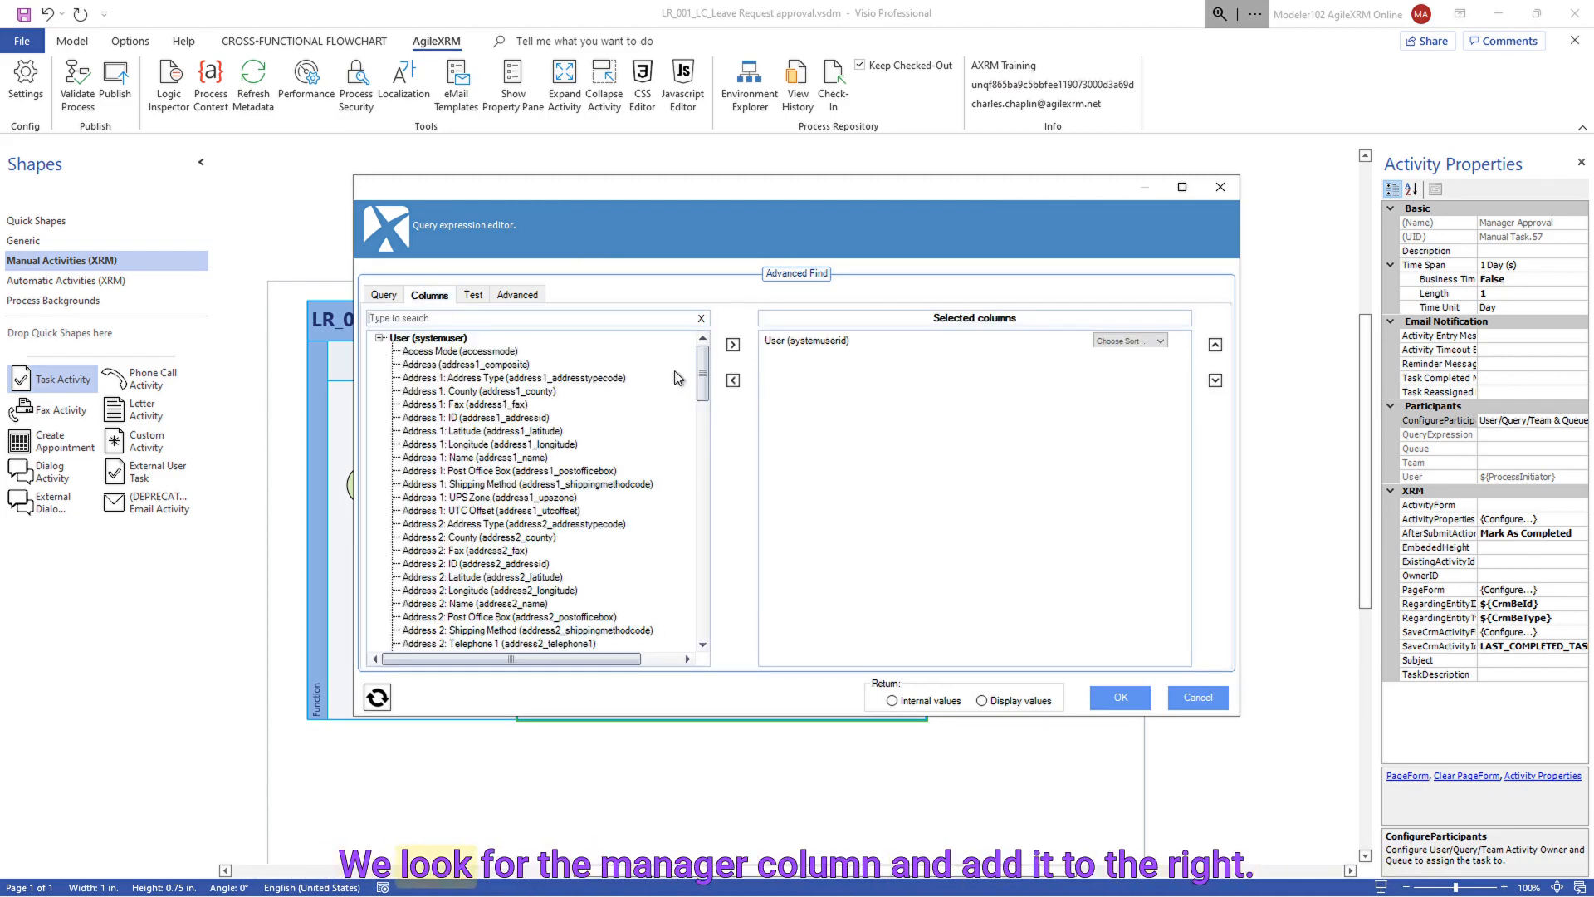
left_click_drag(703, 375, 702, 500)
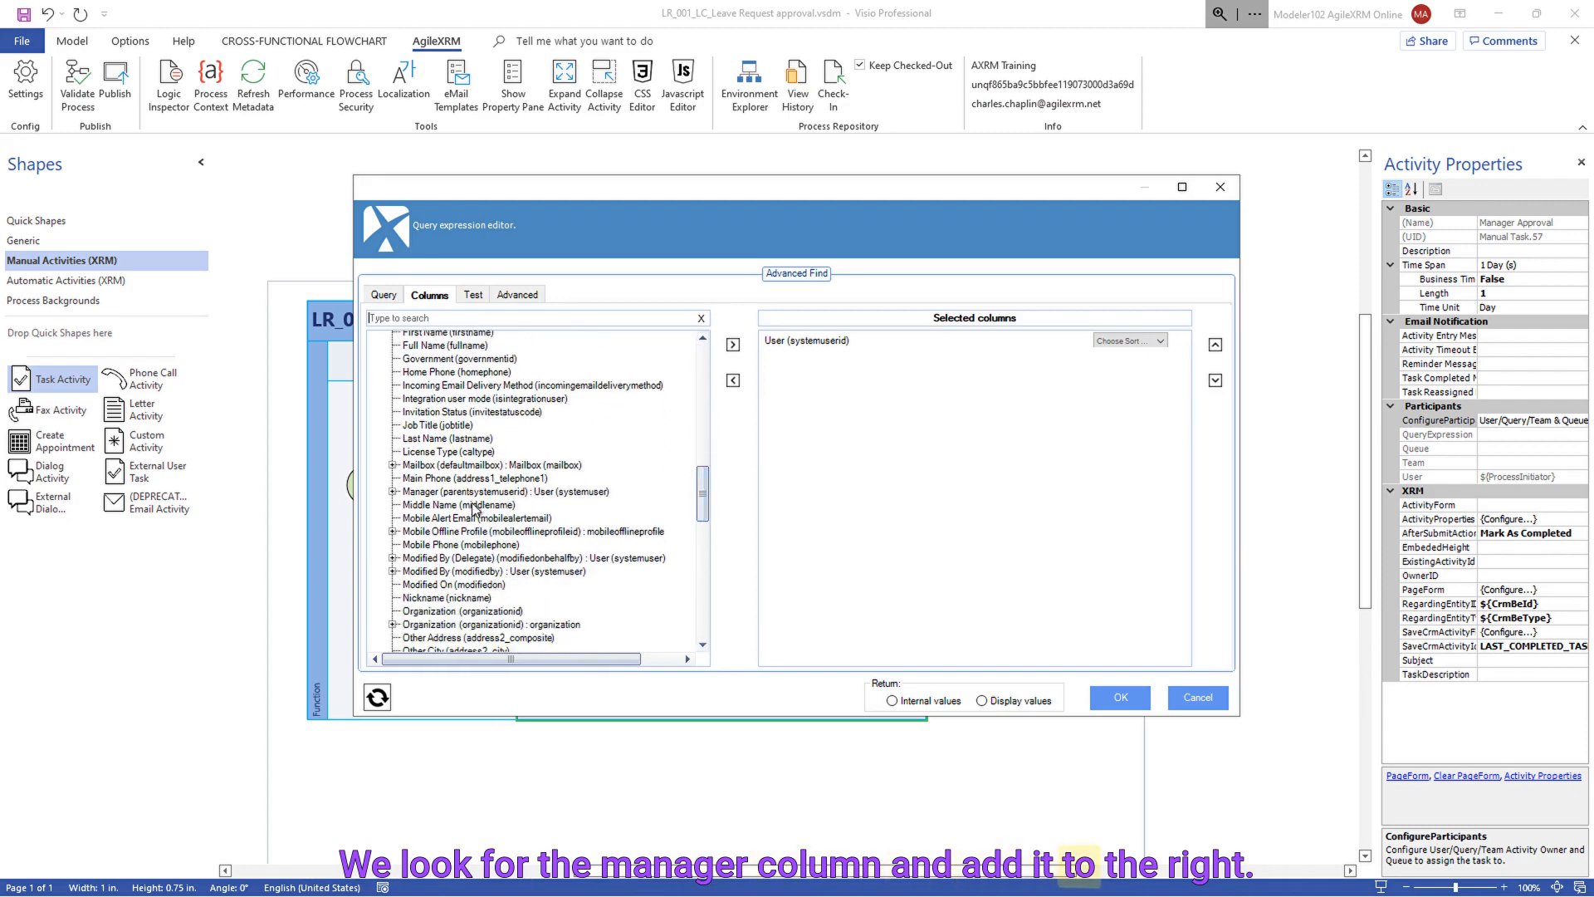
left_click(531, 491)
left_click(733, 343)
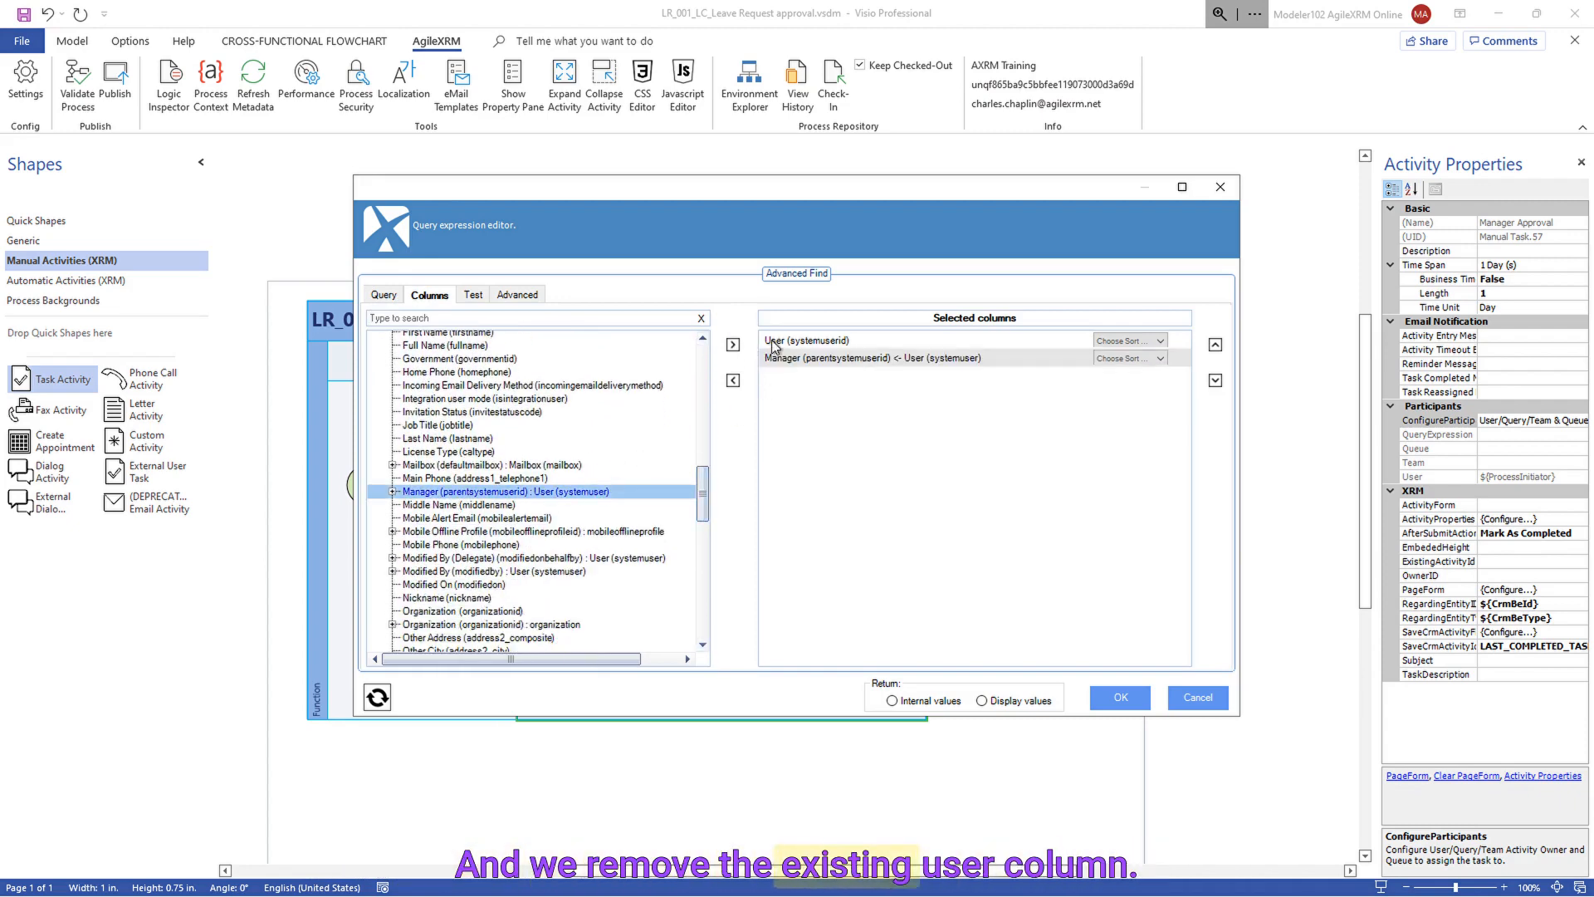
left_click(733, 379)
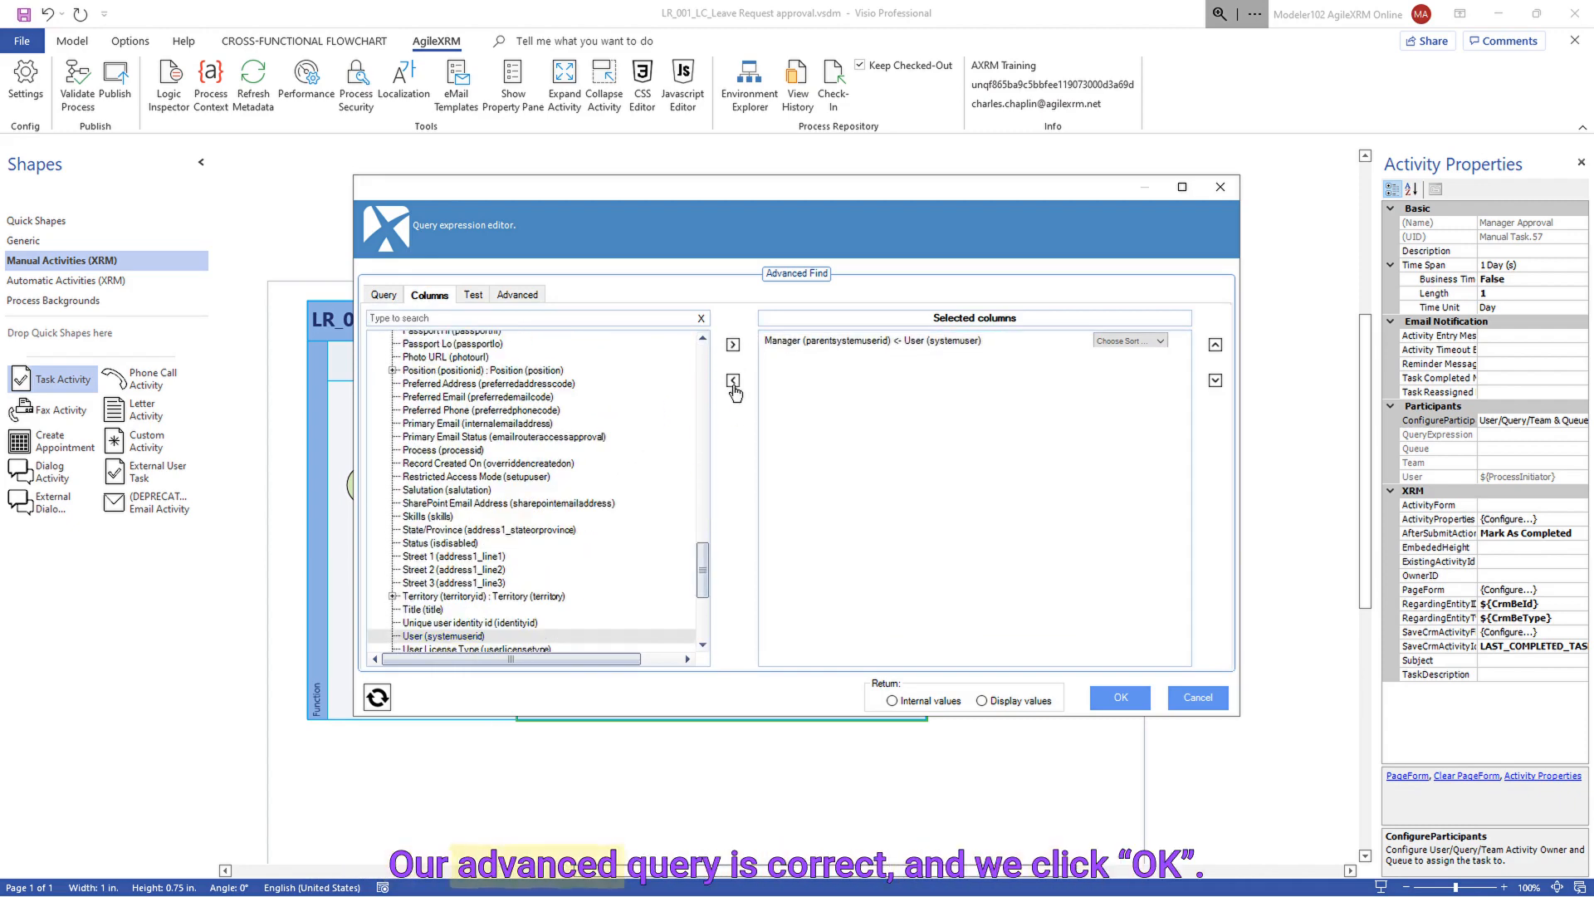
left_click(1120, 697)
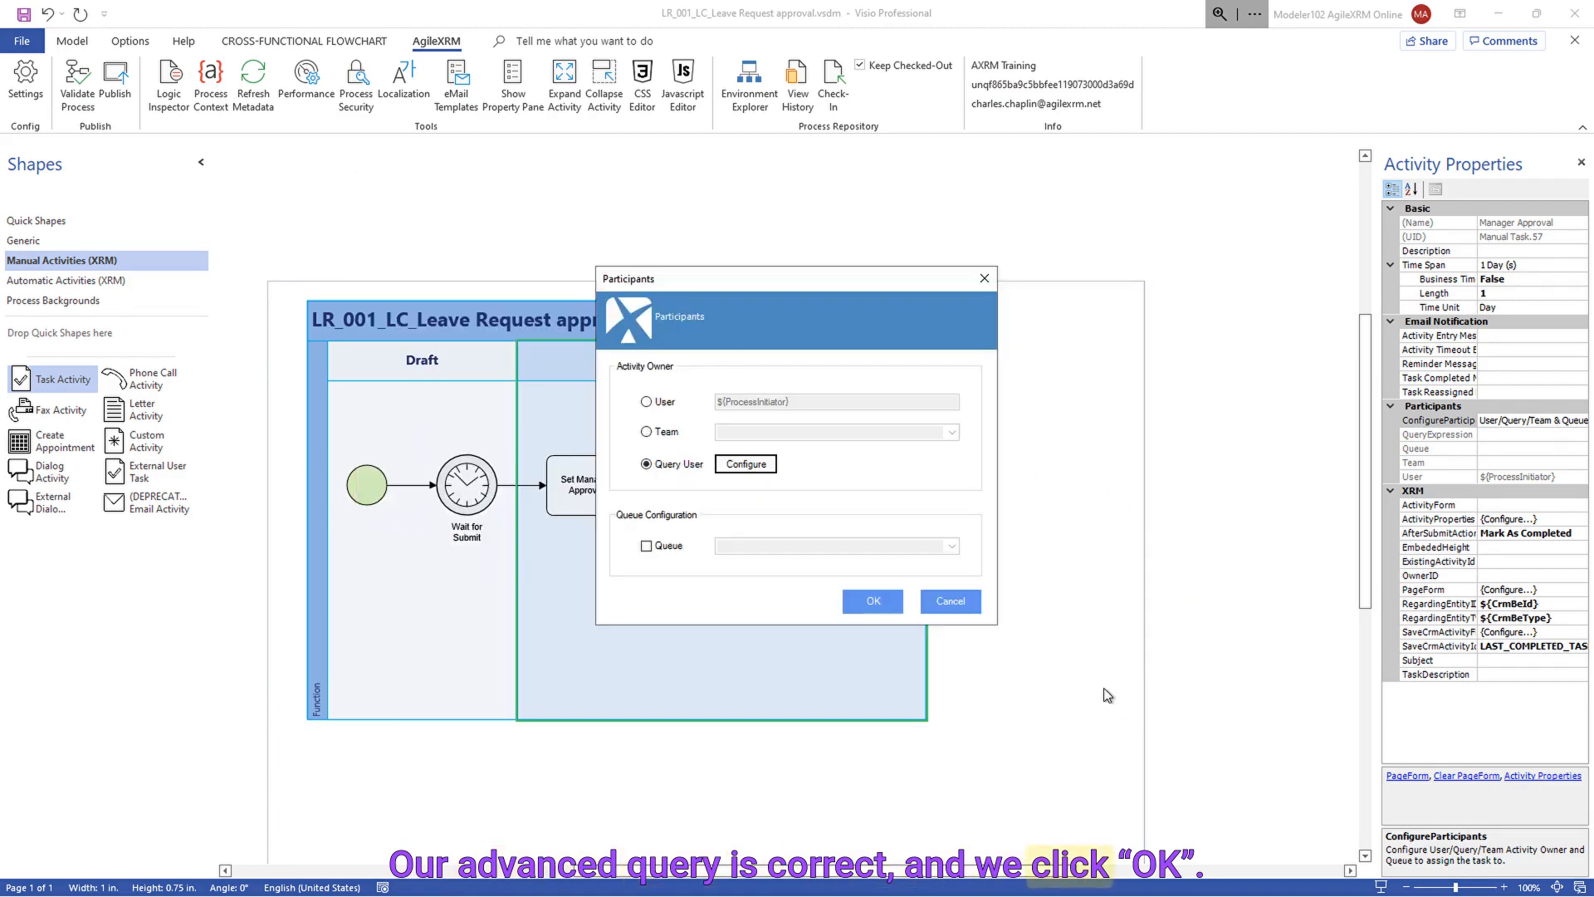
left_click(870, 601)
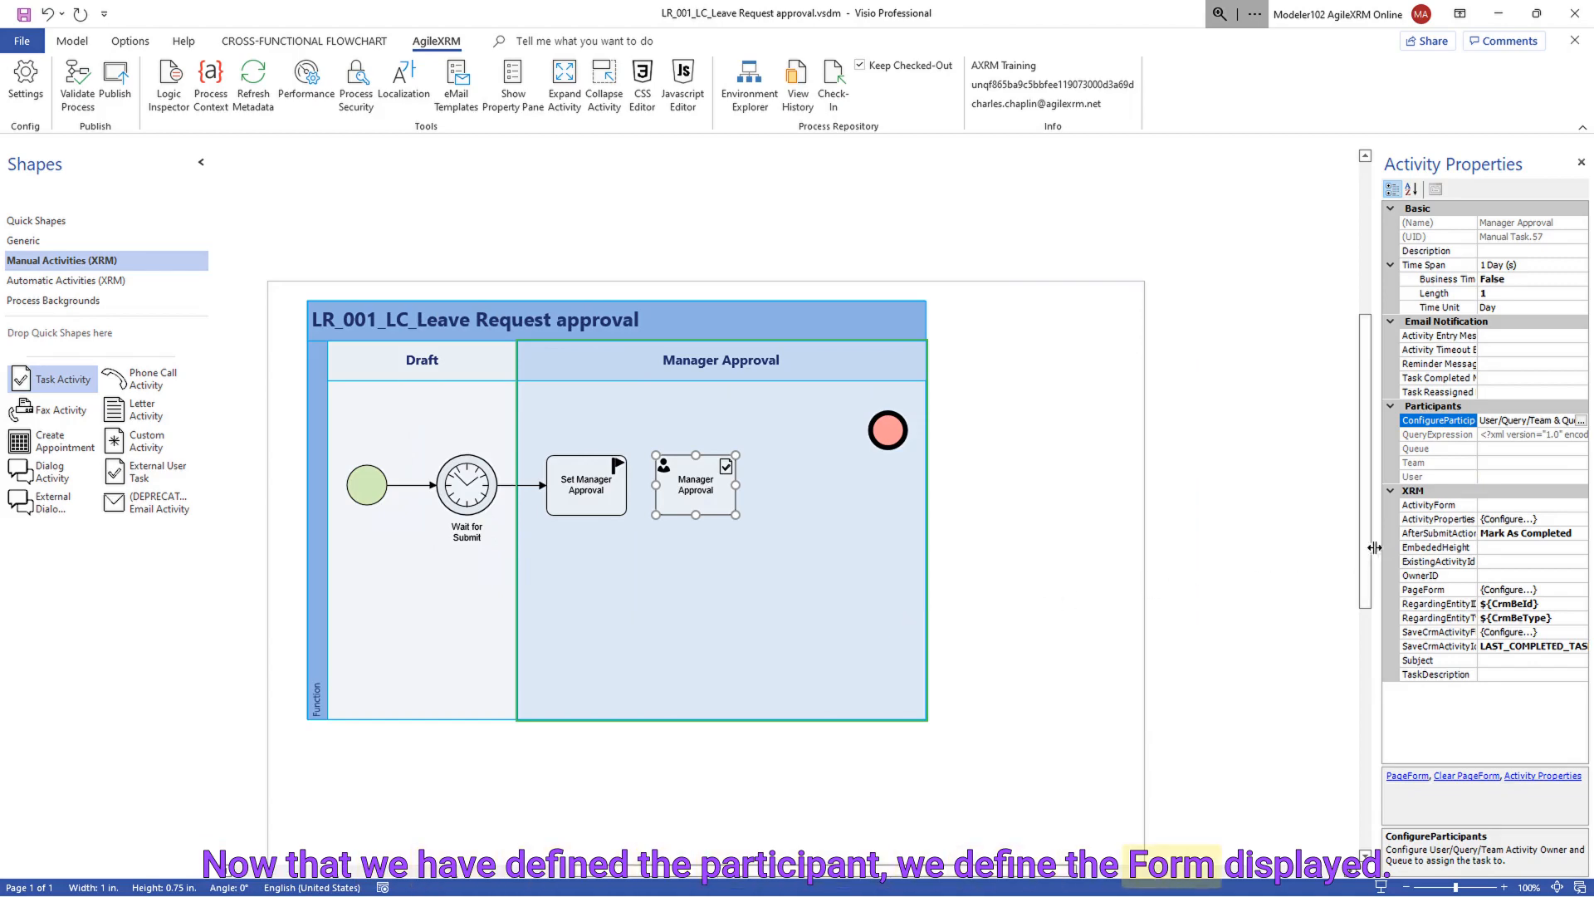
- Set the Manager Approval task's activity form to Manager Approval Task
left_click_drag(1376, 545, 1318, 544)
left_click(1577, 506)
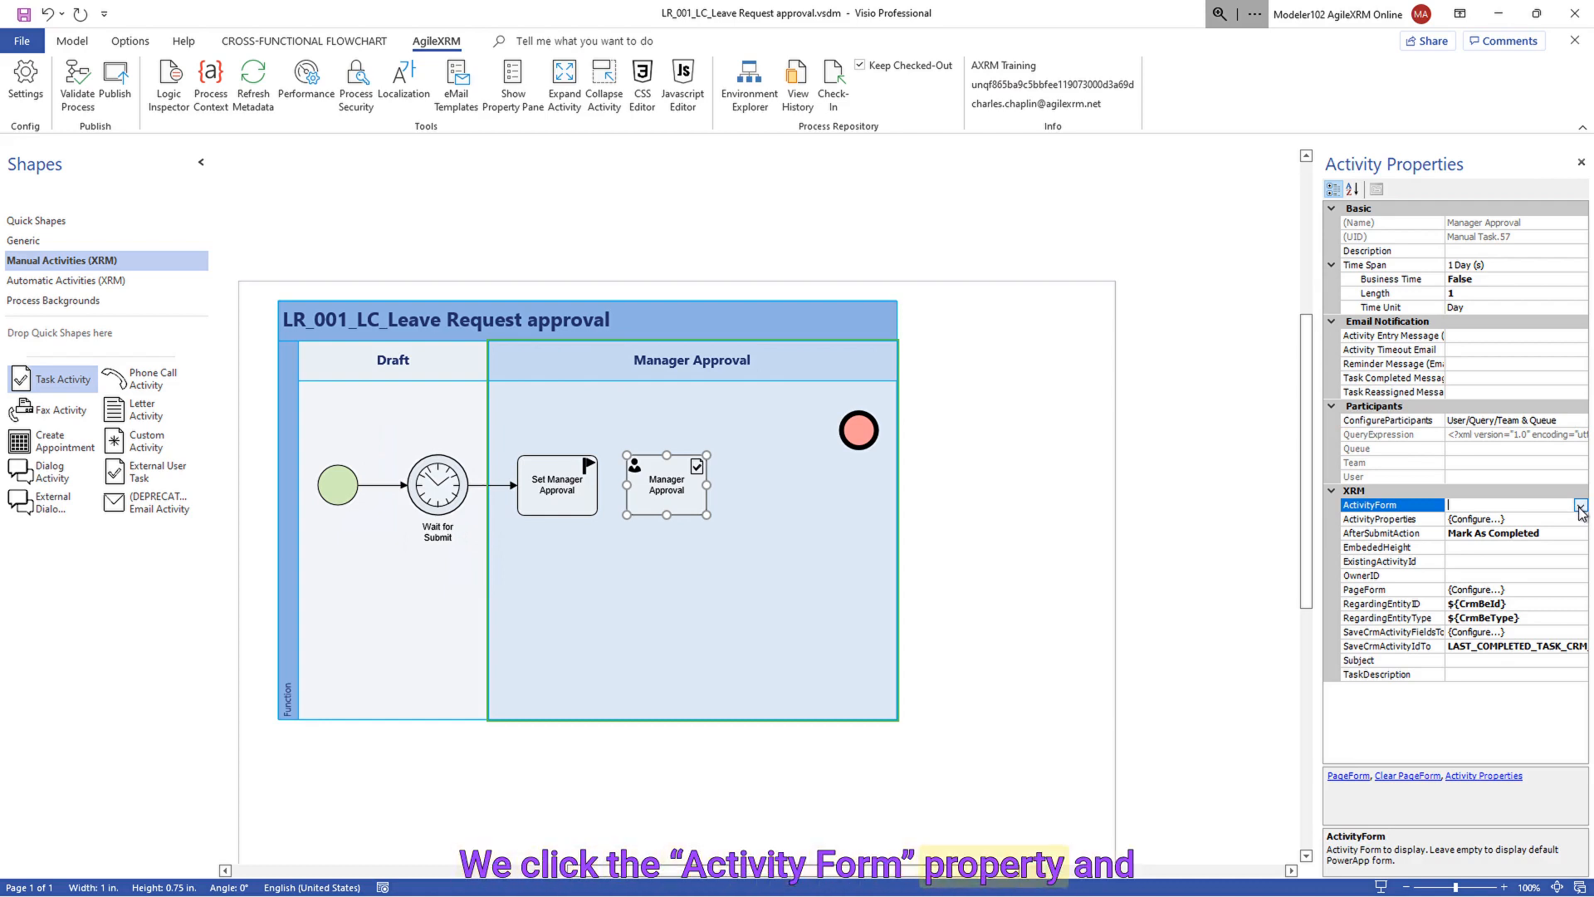
left_click(1580, 507)
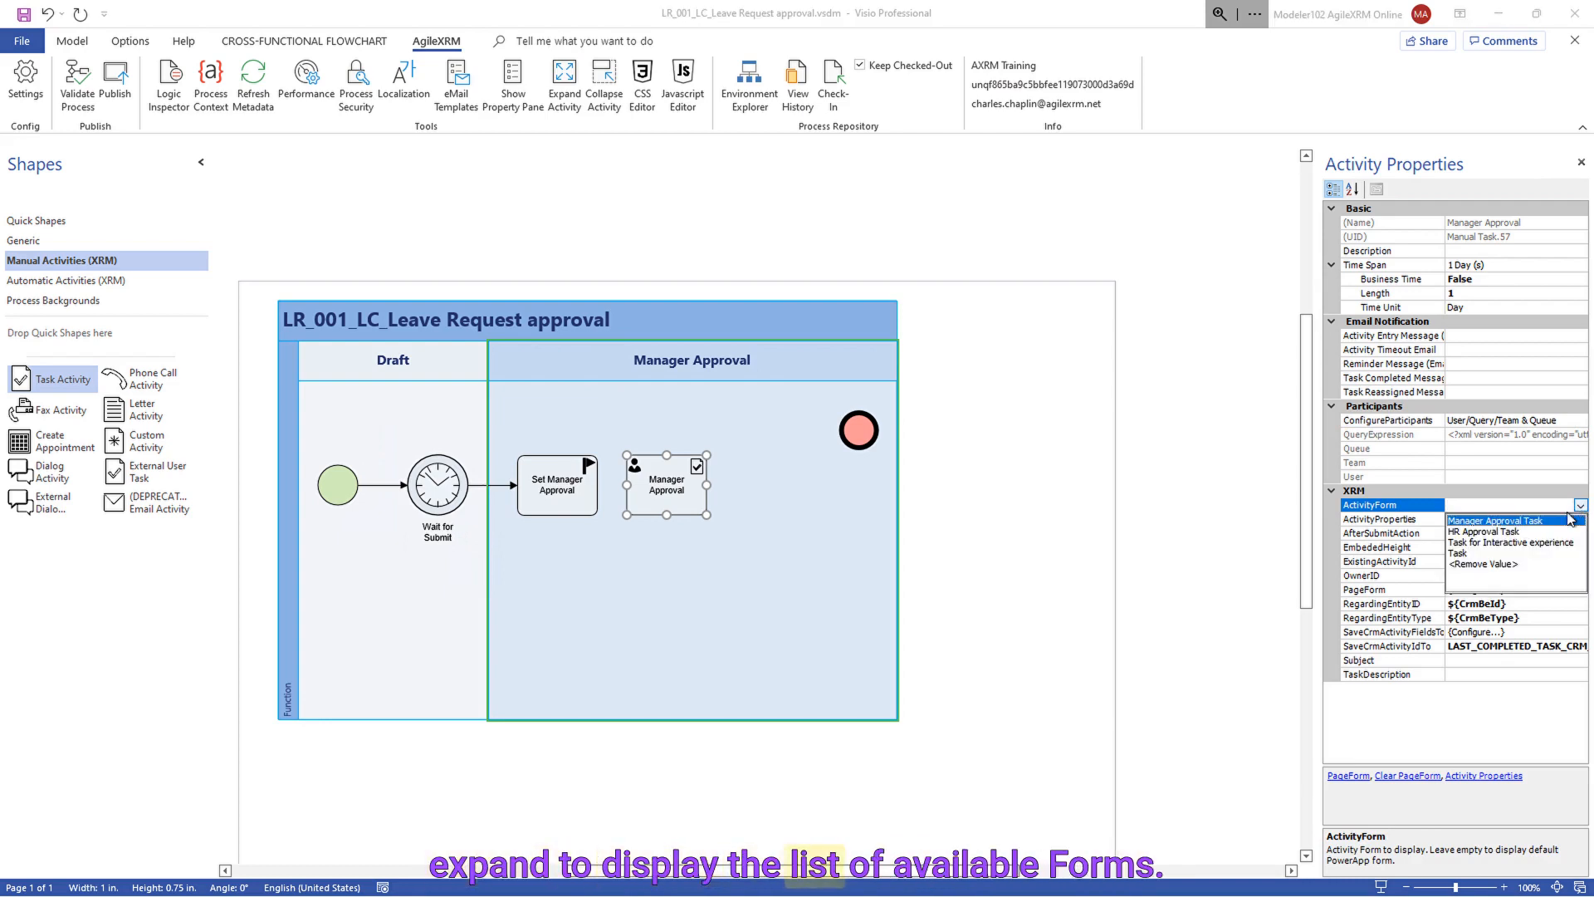
left_click(1516, 522)
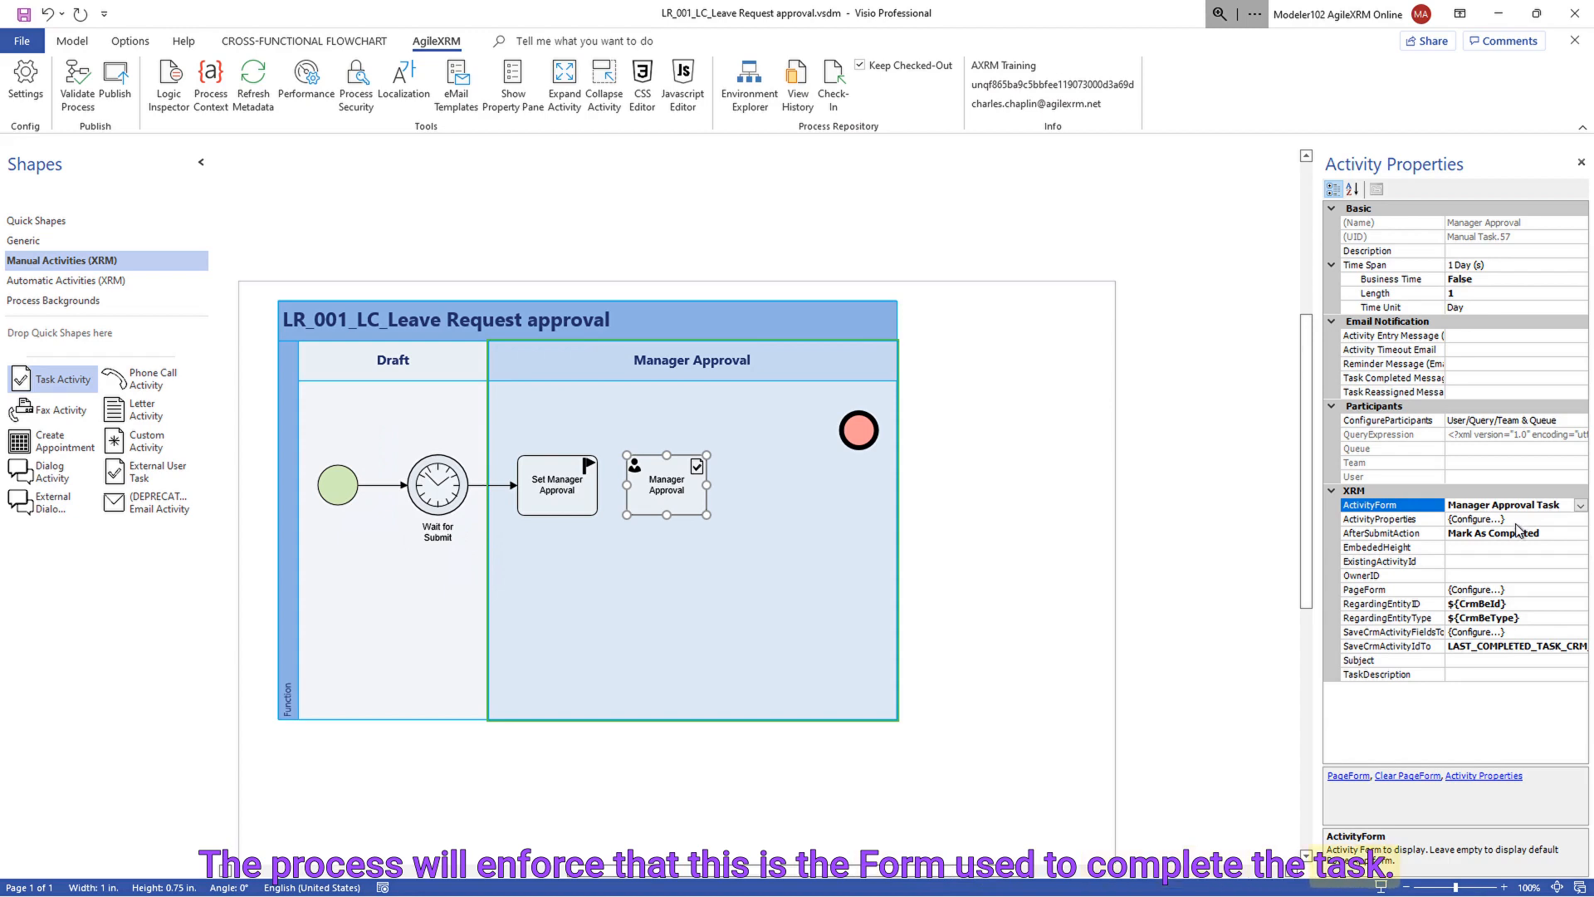
- Save the task's Manager's decision (agilexrm_managersdecision) field to a process attribute named bool_ManagerApproves
left_click(1536, 634)
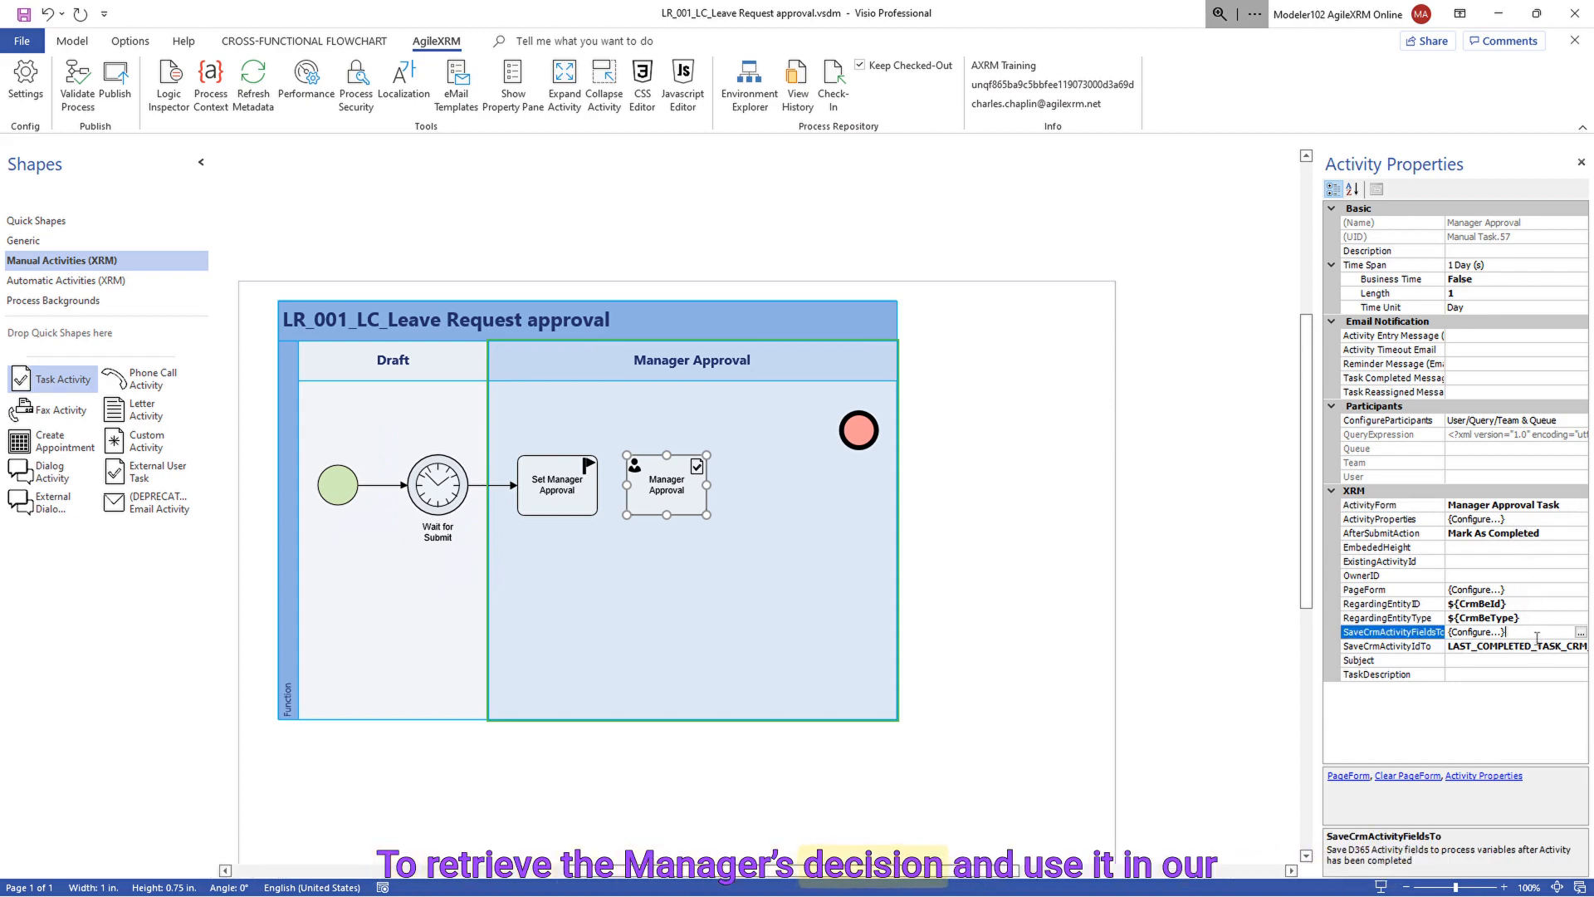
left_click(1580, 633)
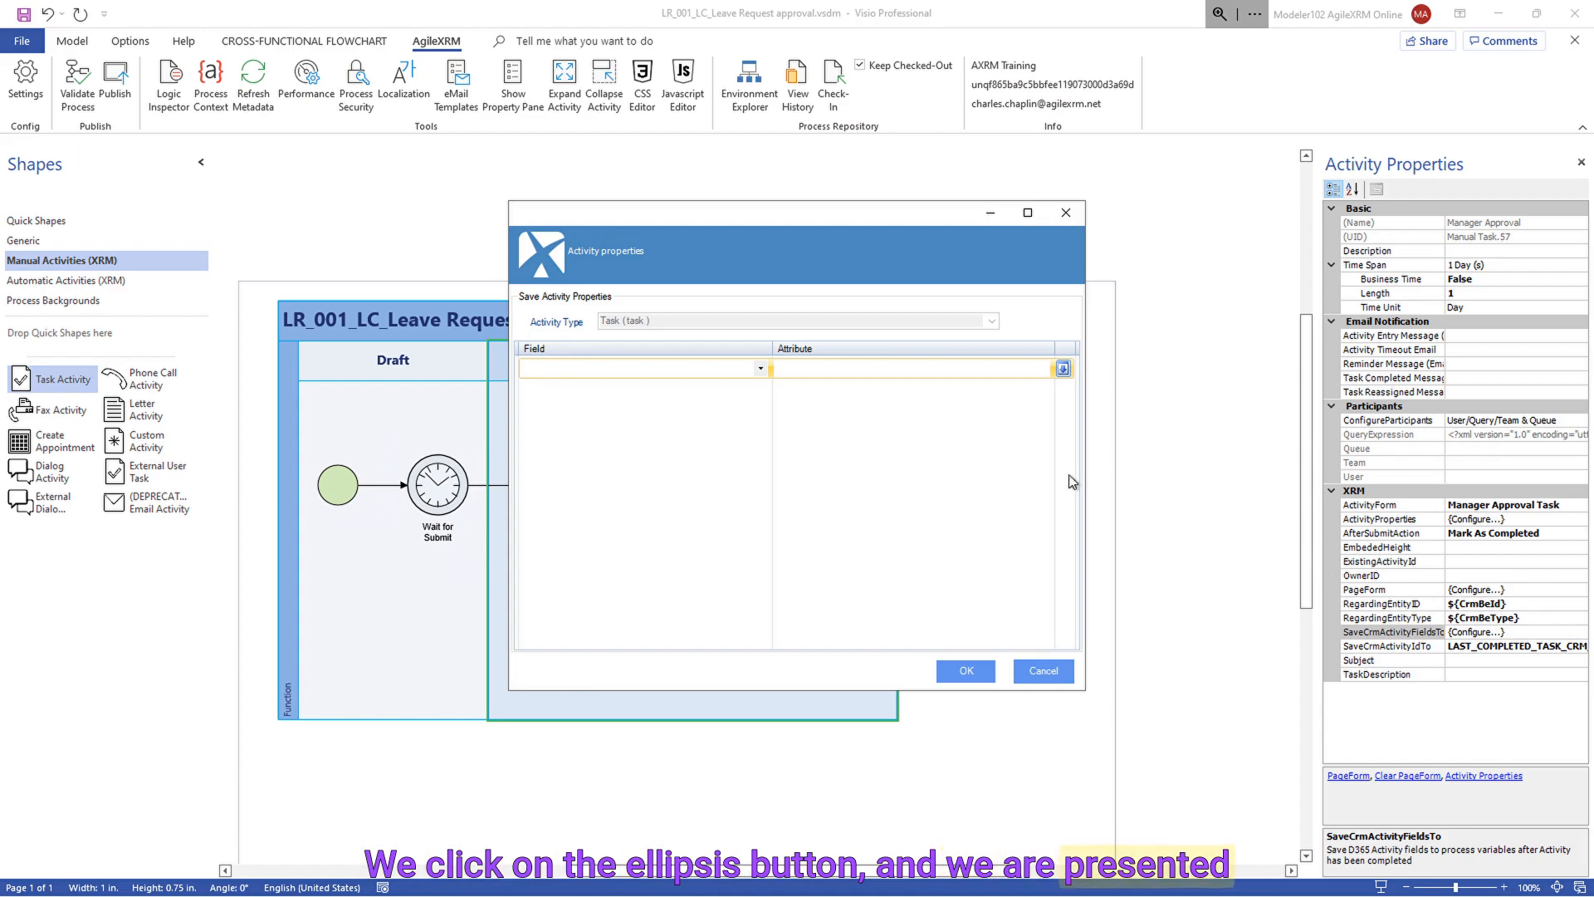
left_click(763, 369)
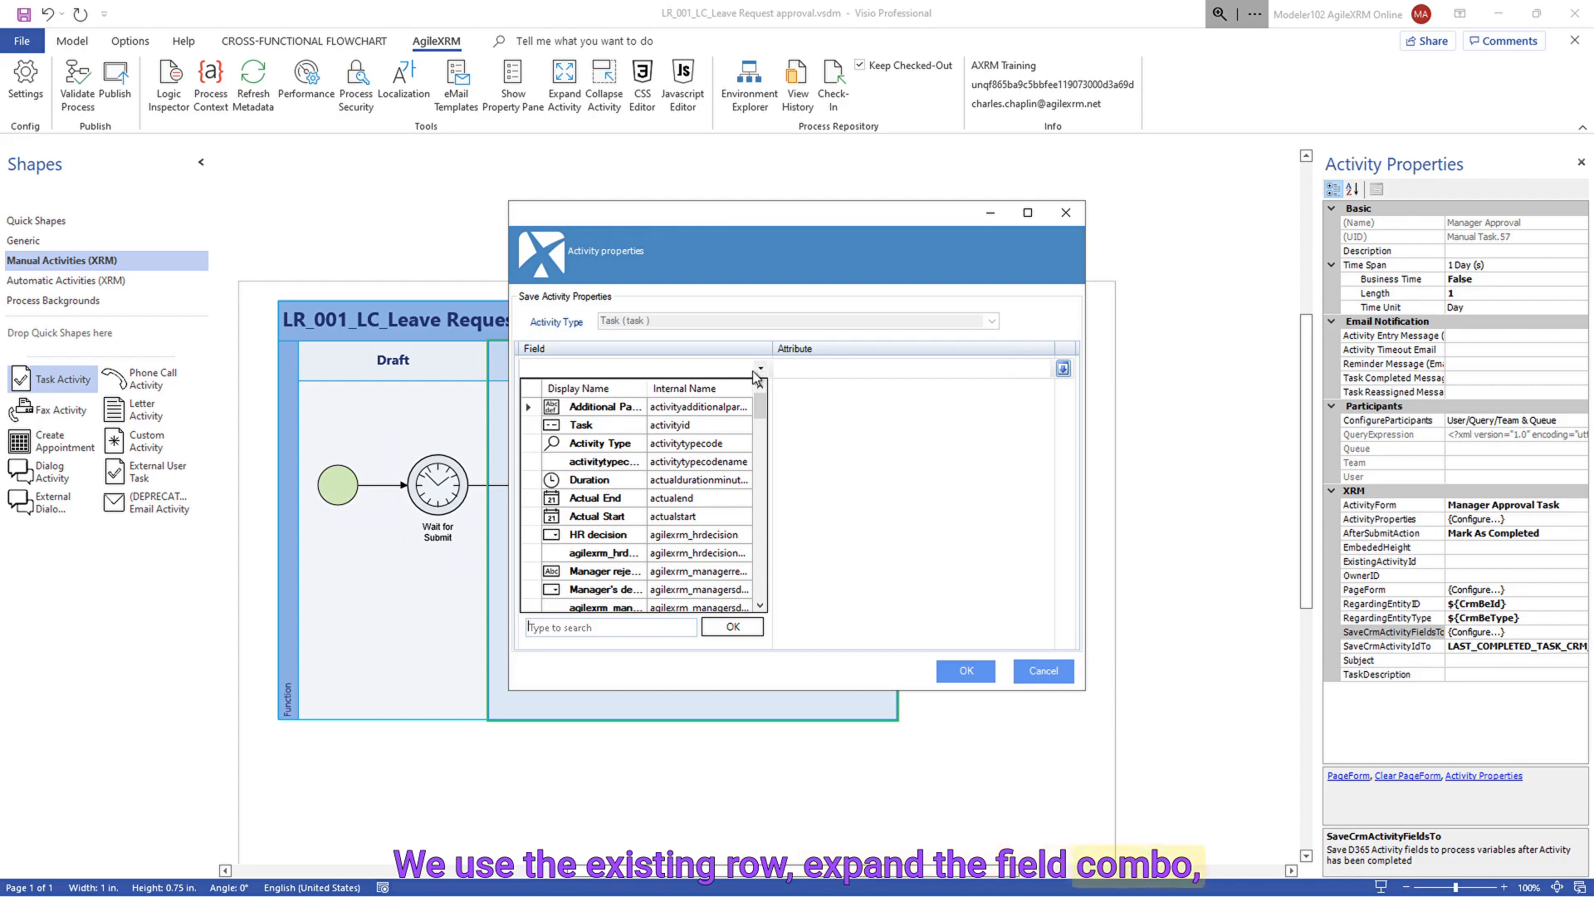
double_click(607, 596)
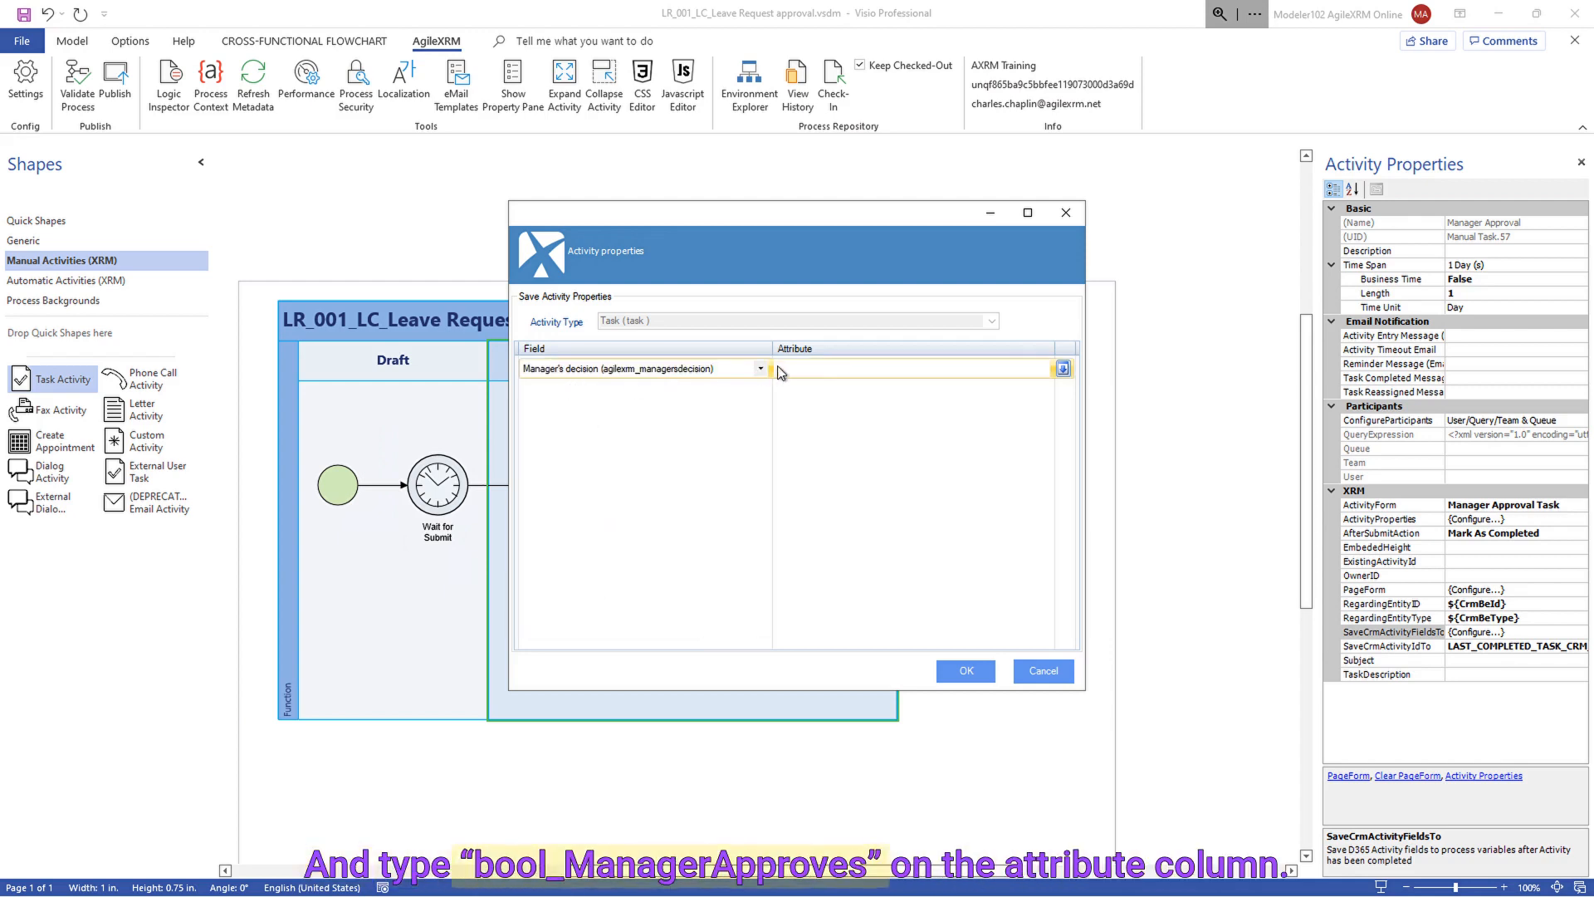
type("bool")
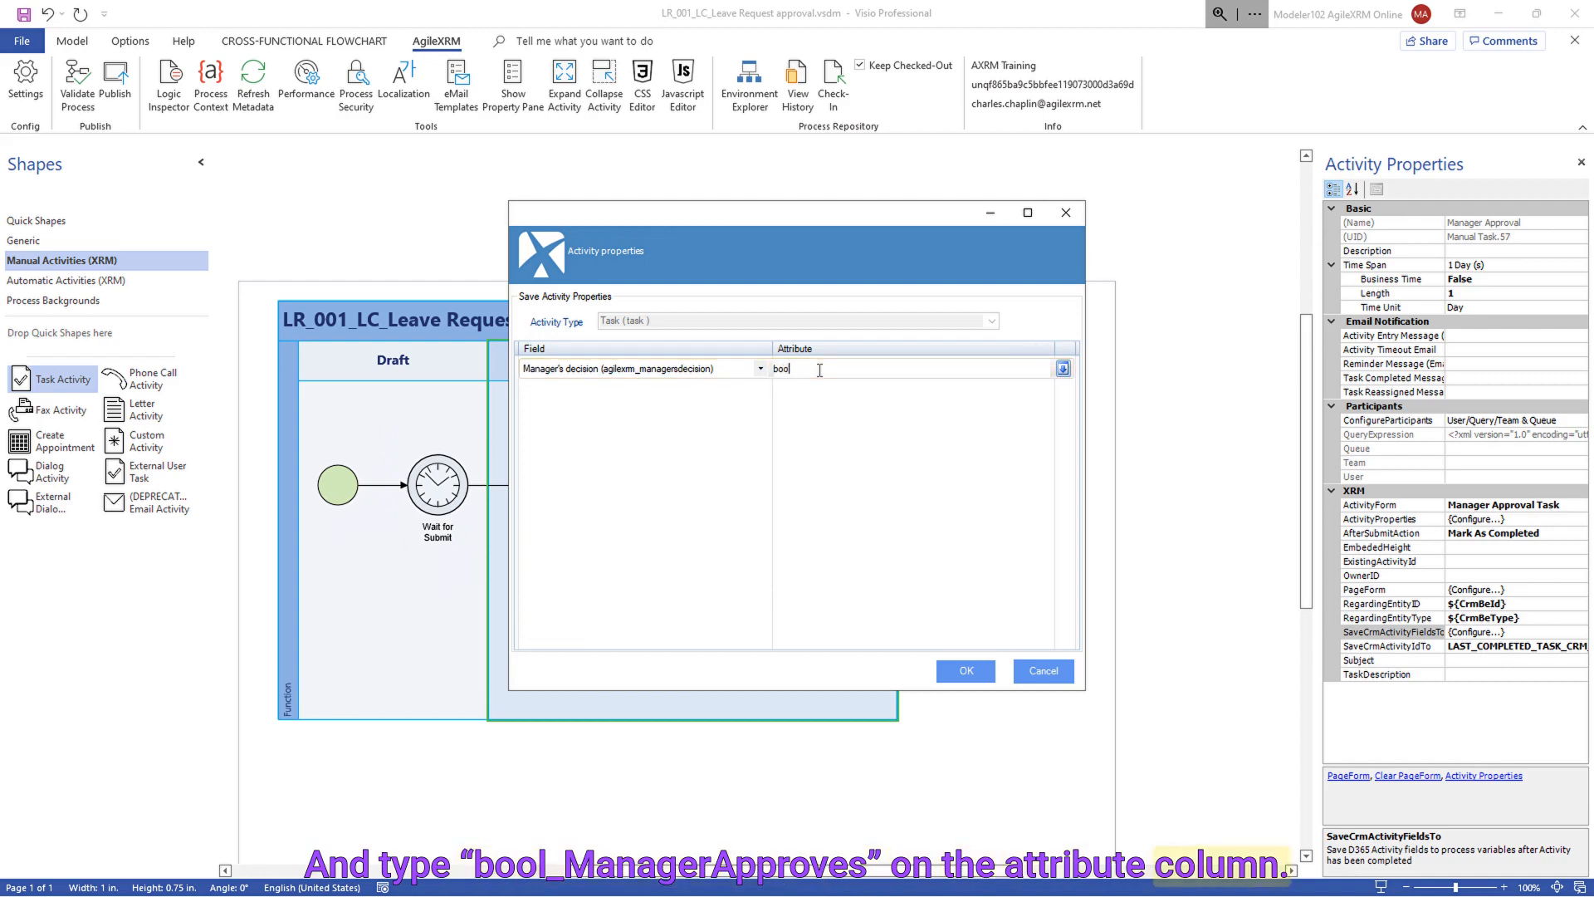
type("_")
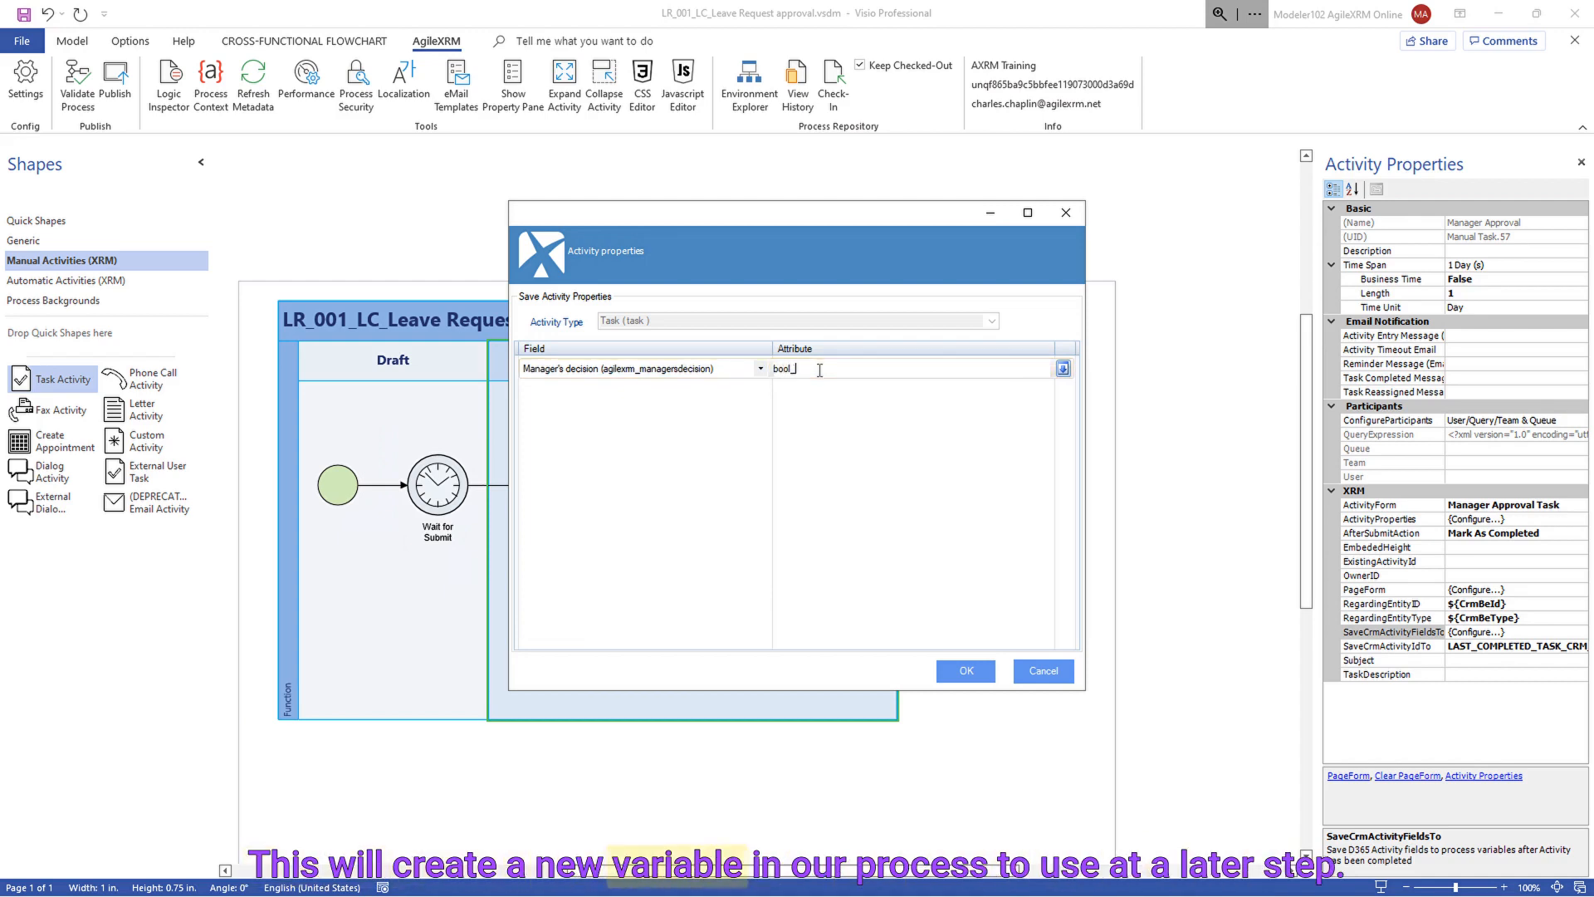
type("ManagerA")
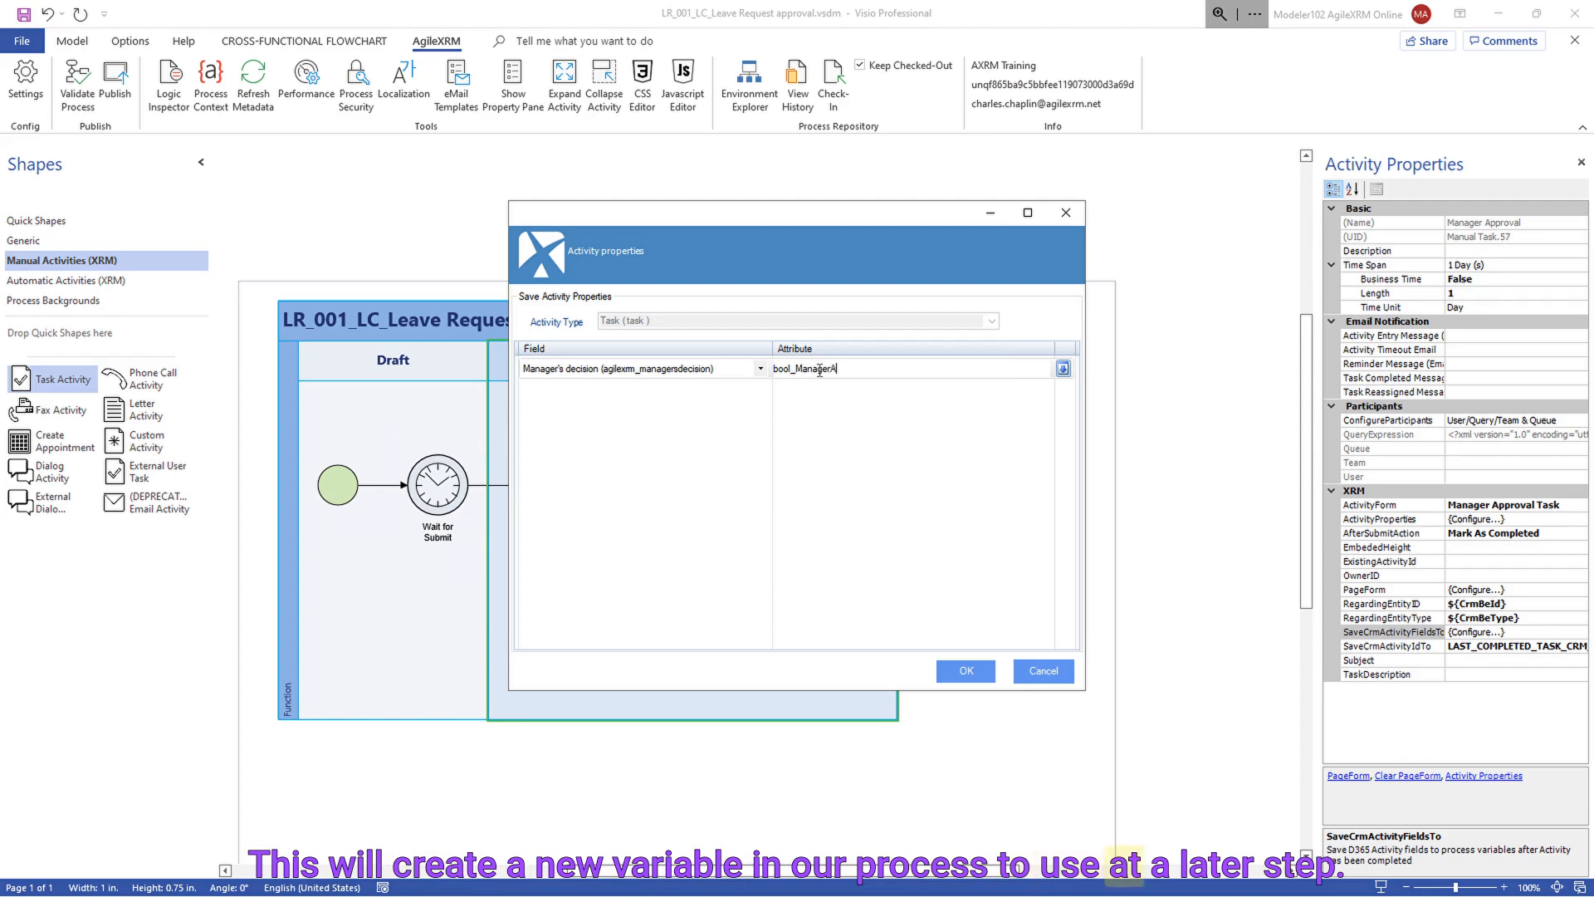
type("s")
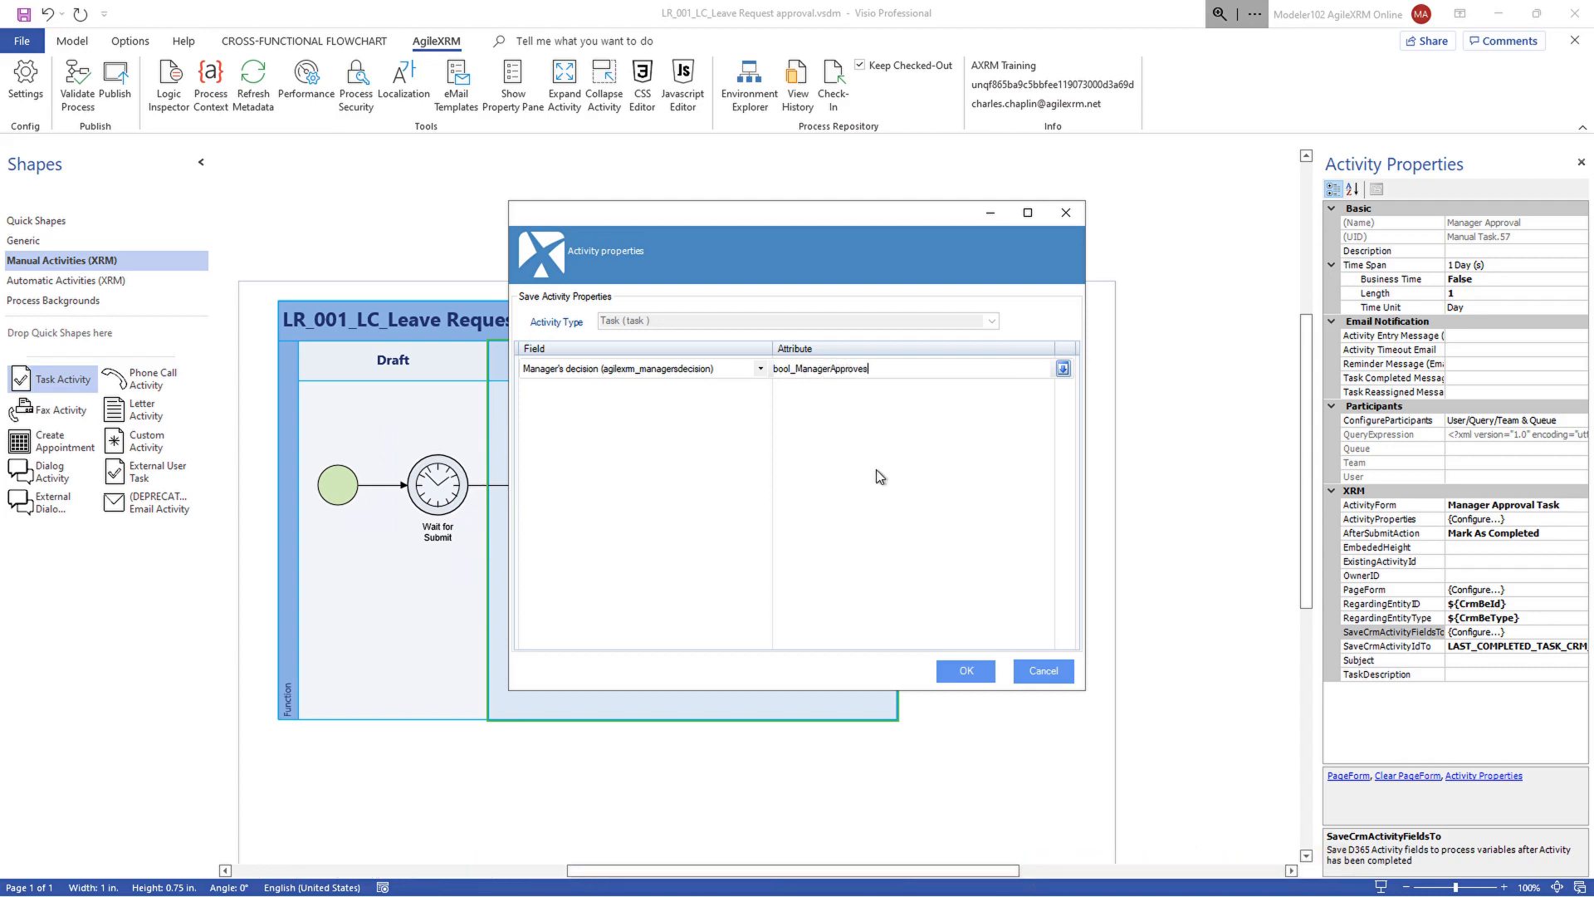
left_click(966, 671)
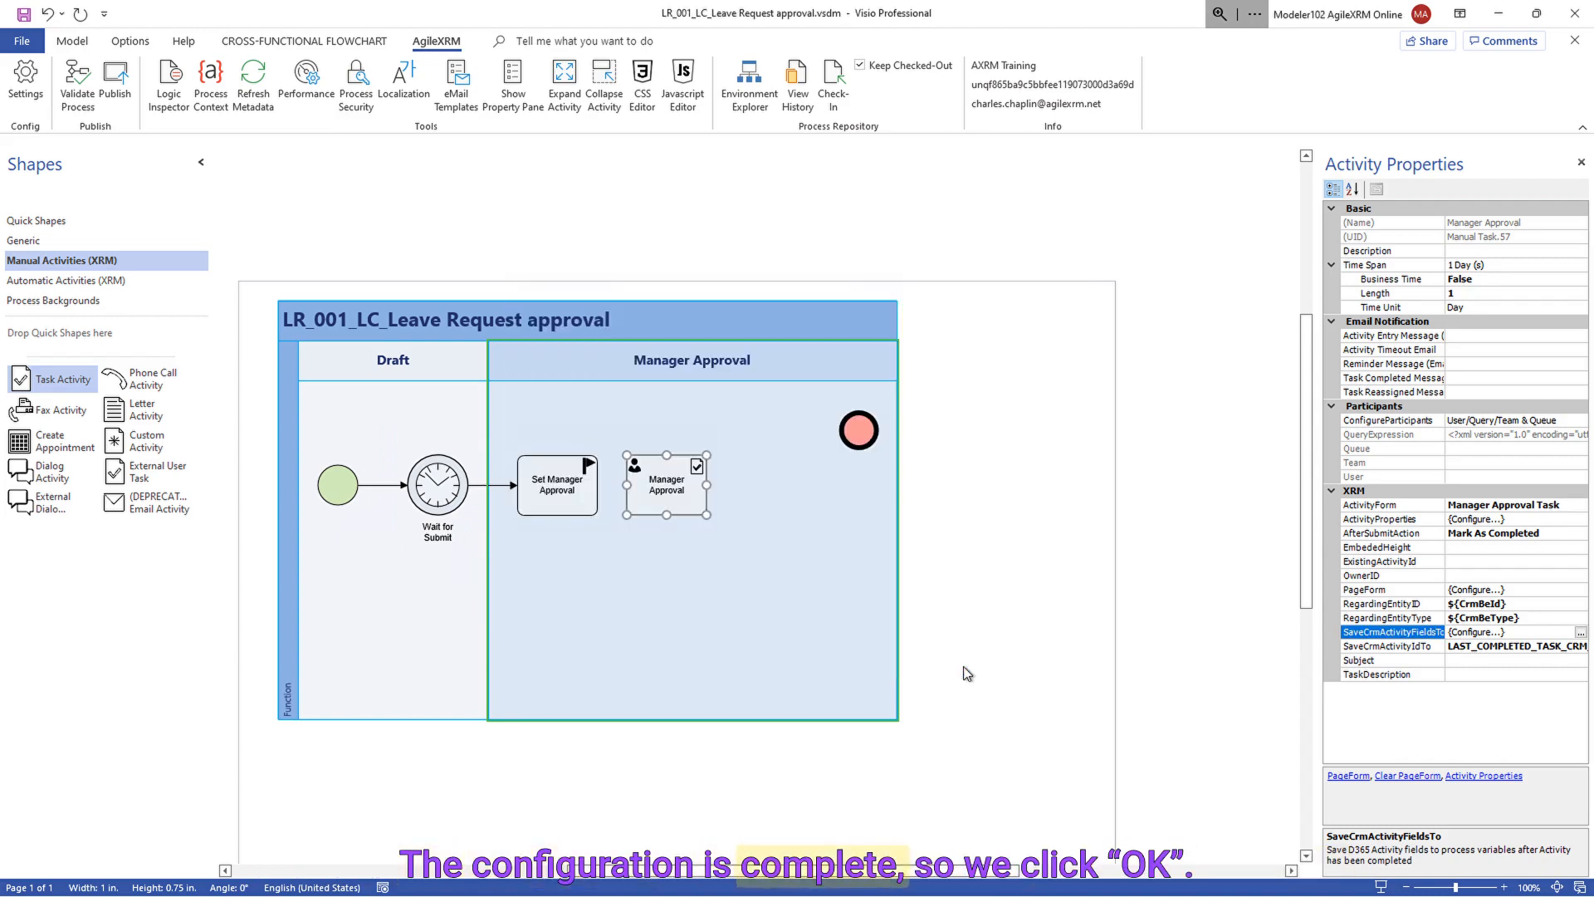
- Connect Set Manager Approval to the Manager Approval task and add a Single Condition beyond it named "Manager Approves"
left_click(789, 606)
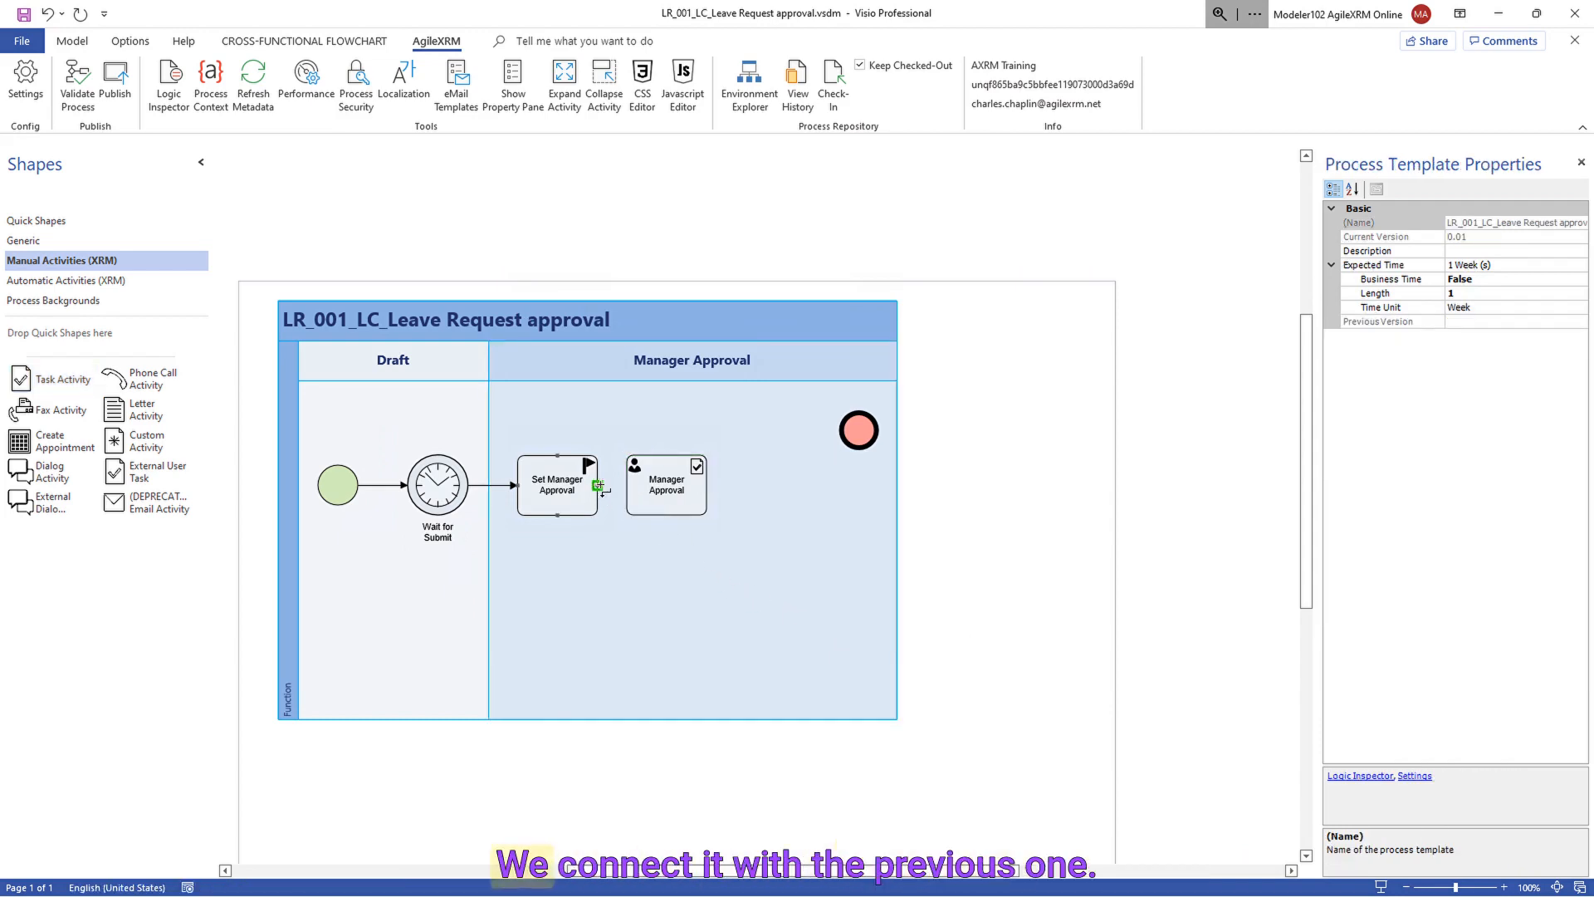
left_click_drag(597, 485, 626, 485)
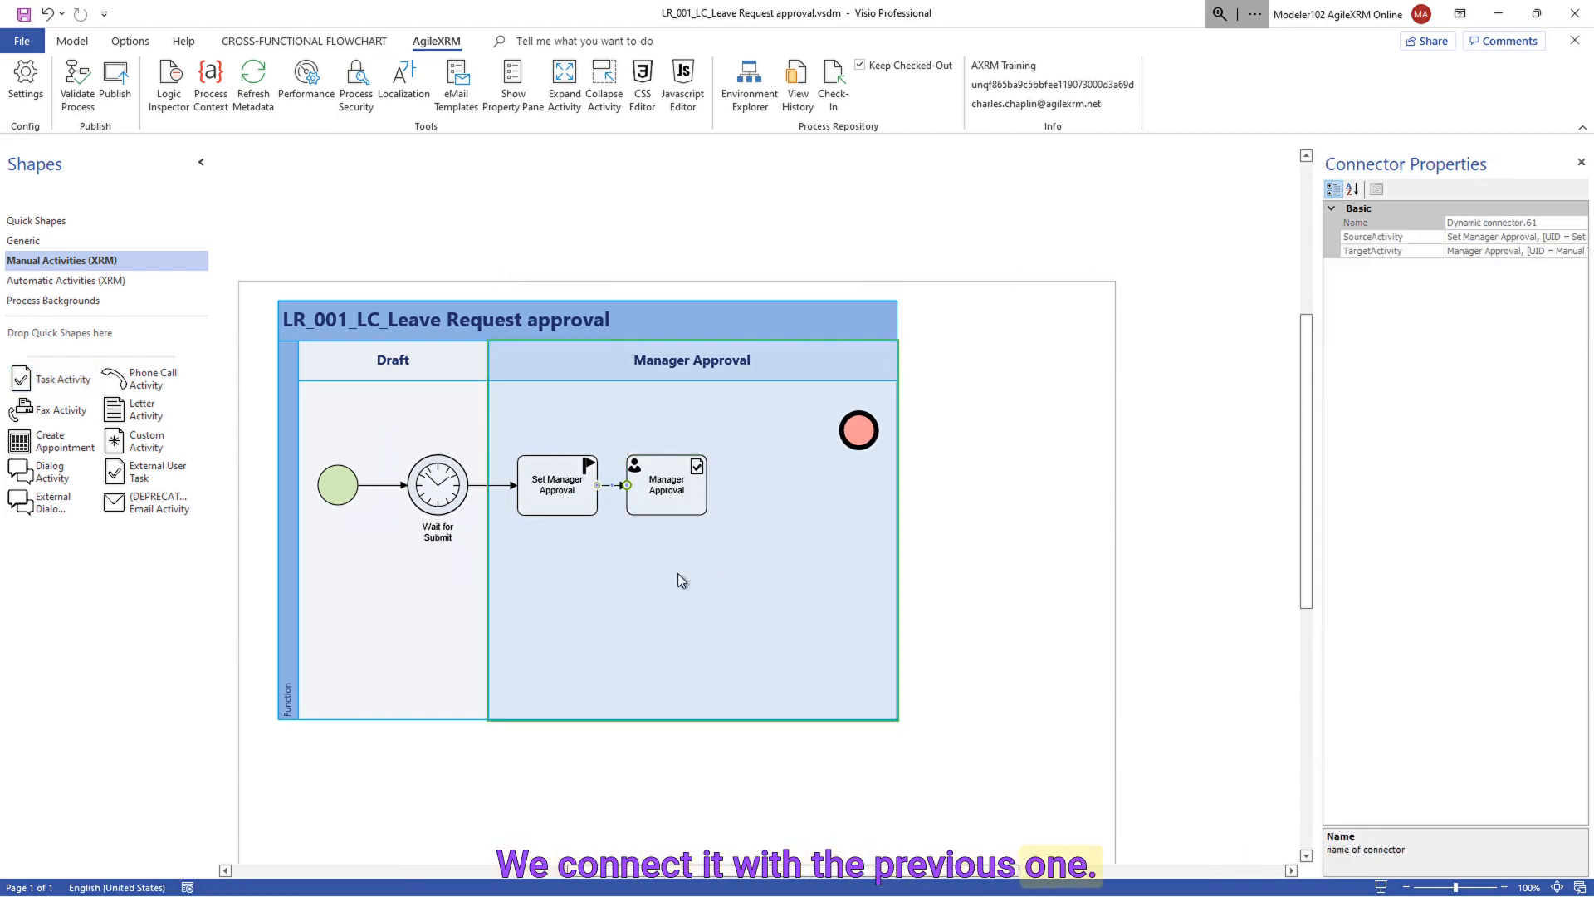
left_click(104, 241)
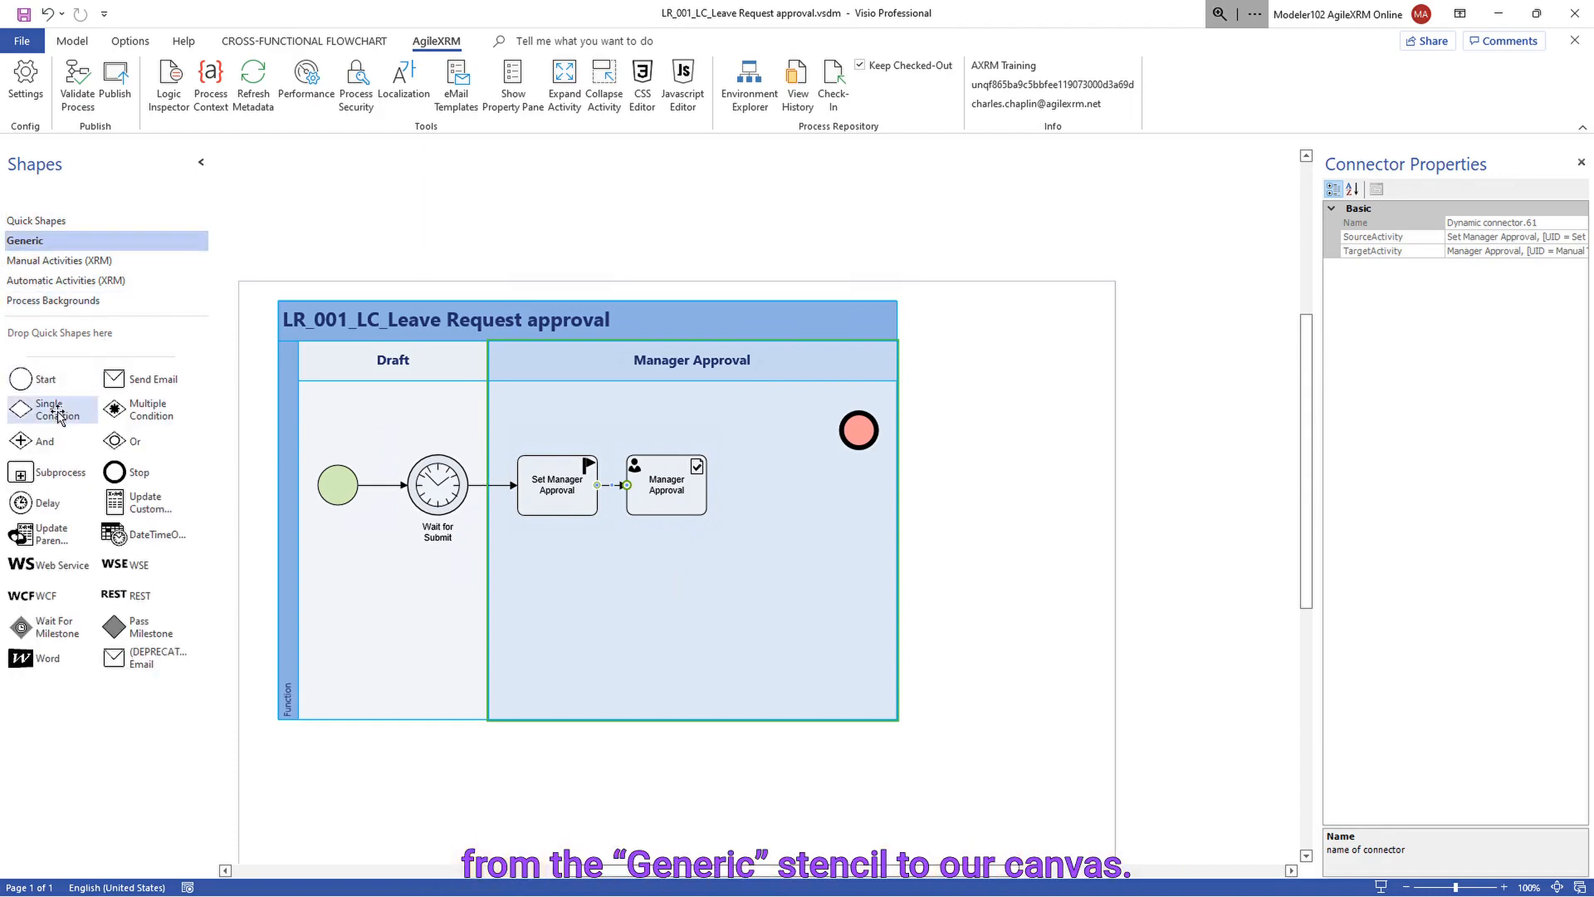
left_click_drag(58, 418, 775, 487)
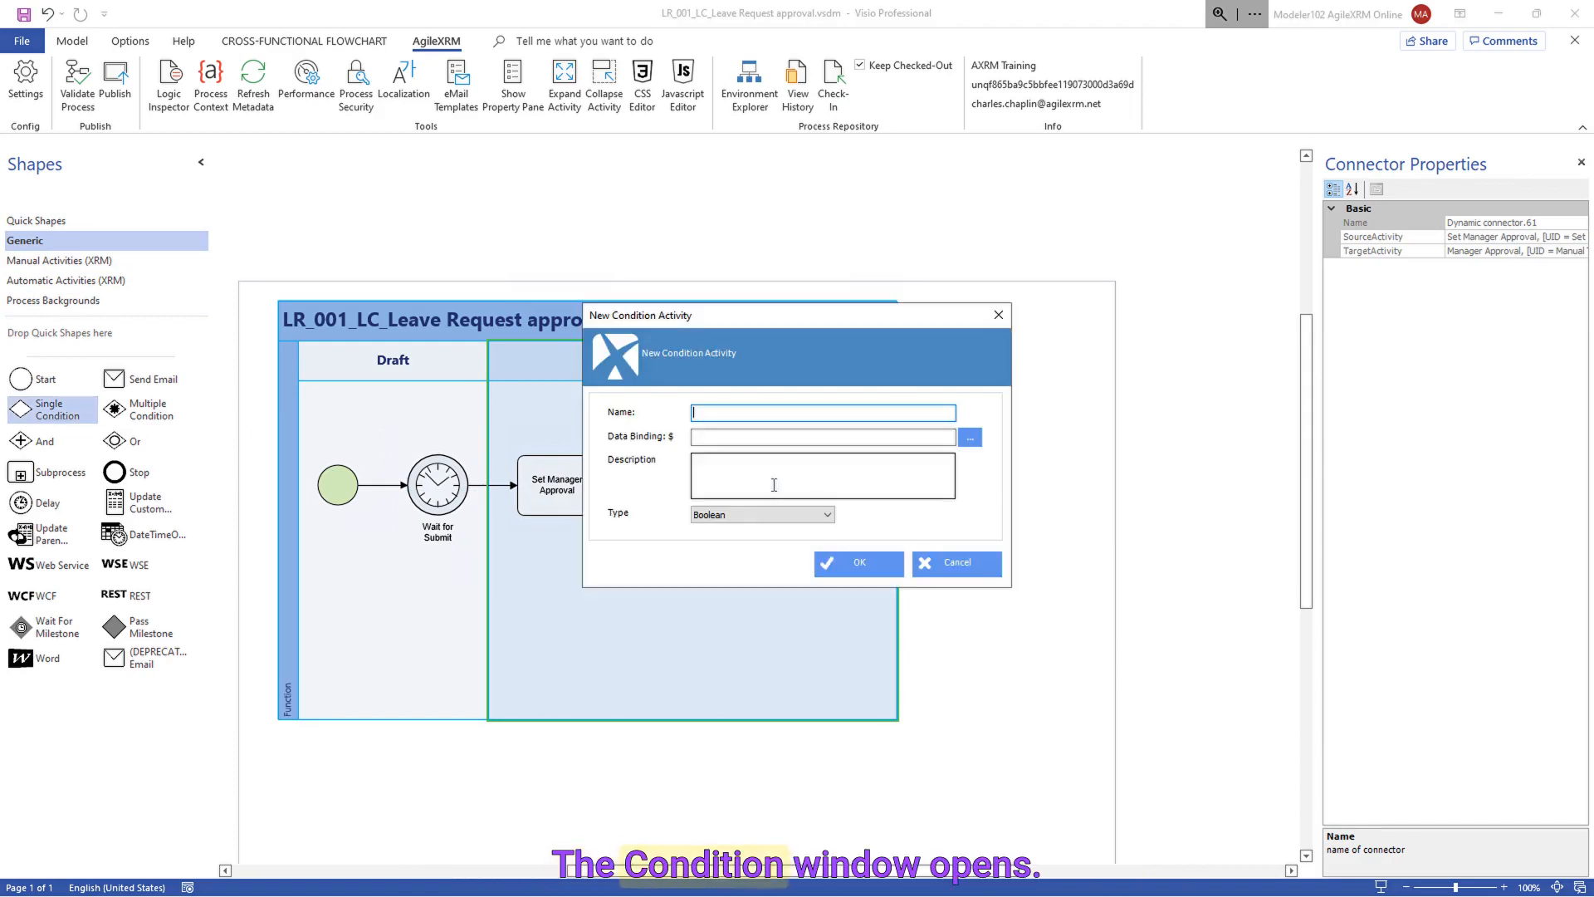
type("Mana")
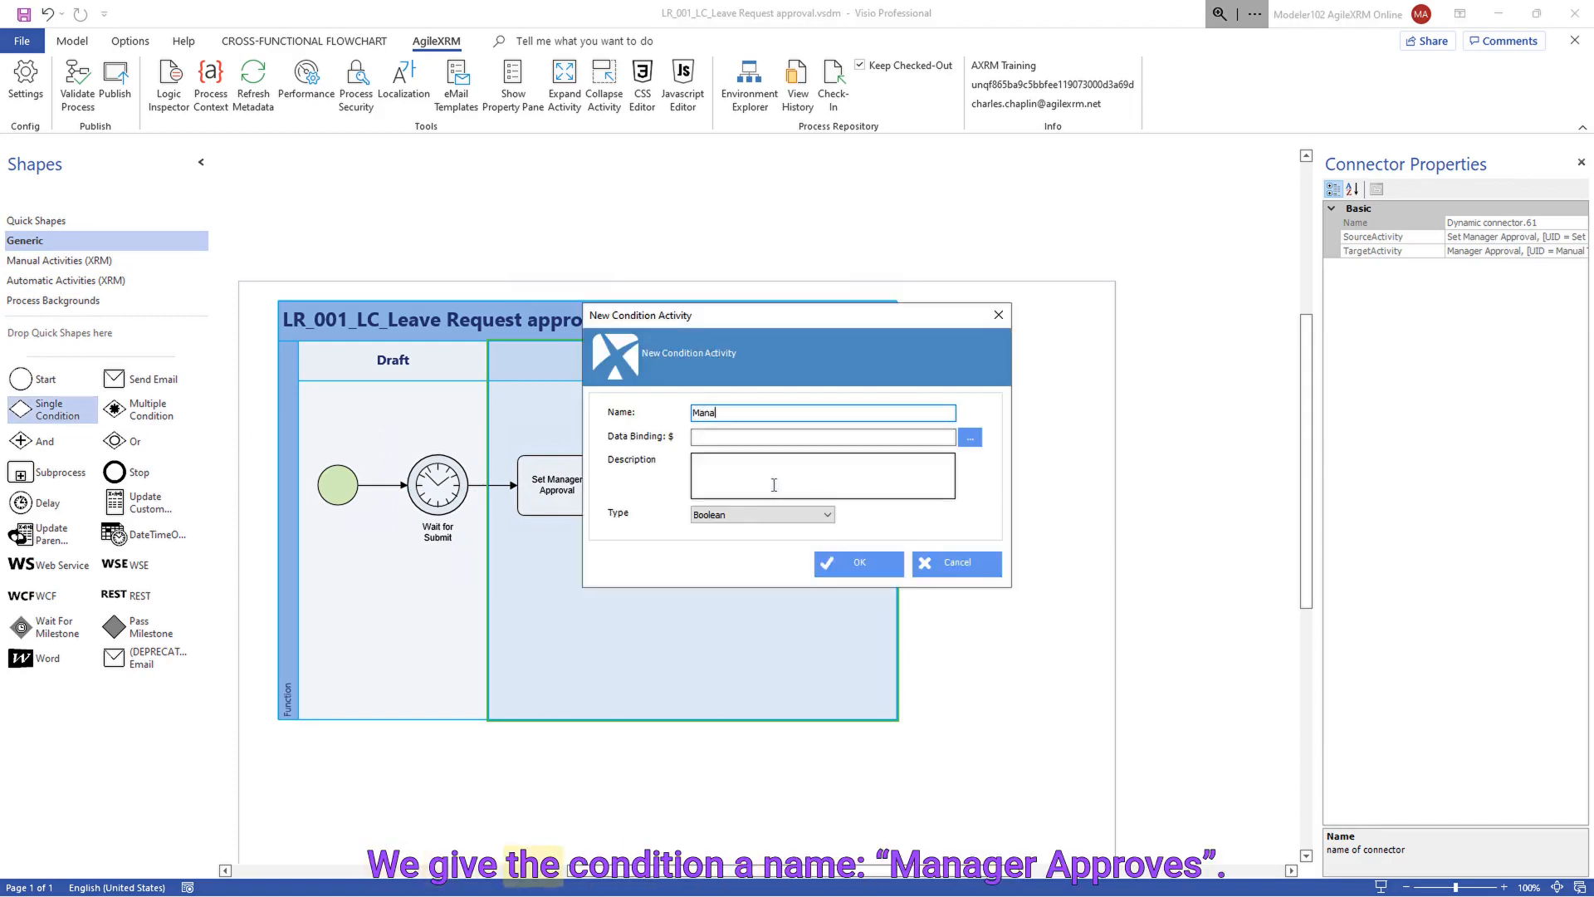
type("ger Approve")
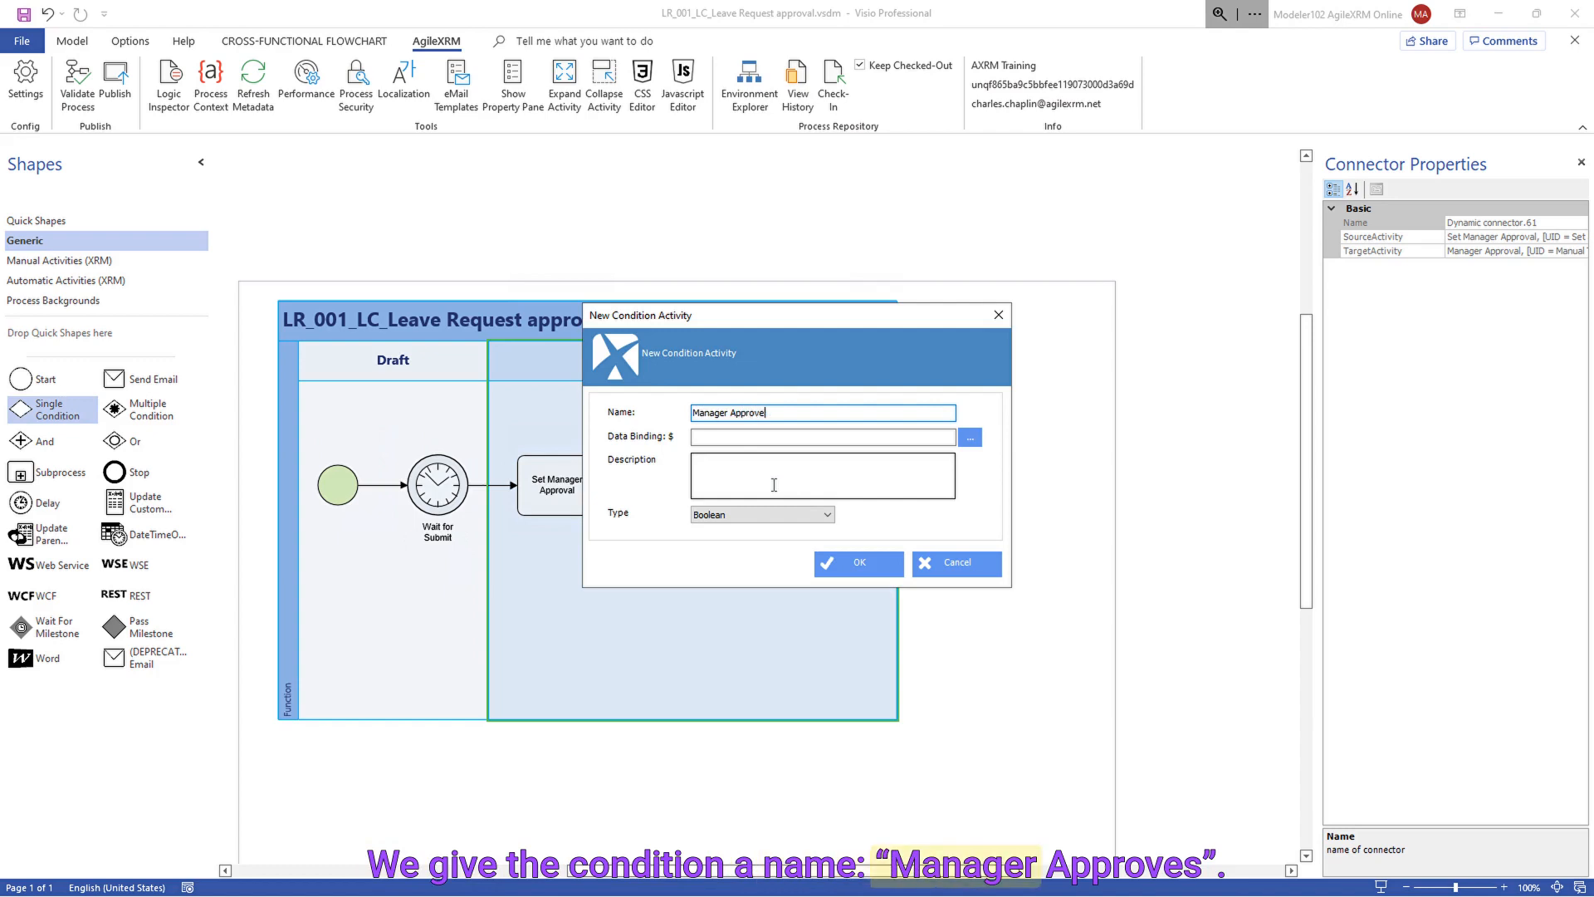
type("s")
- Bind the new condition to the bool_ManagerApproves process variable, keep its Boolean type, and create it
left_click(968, 437)
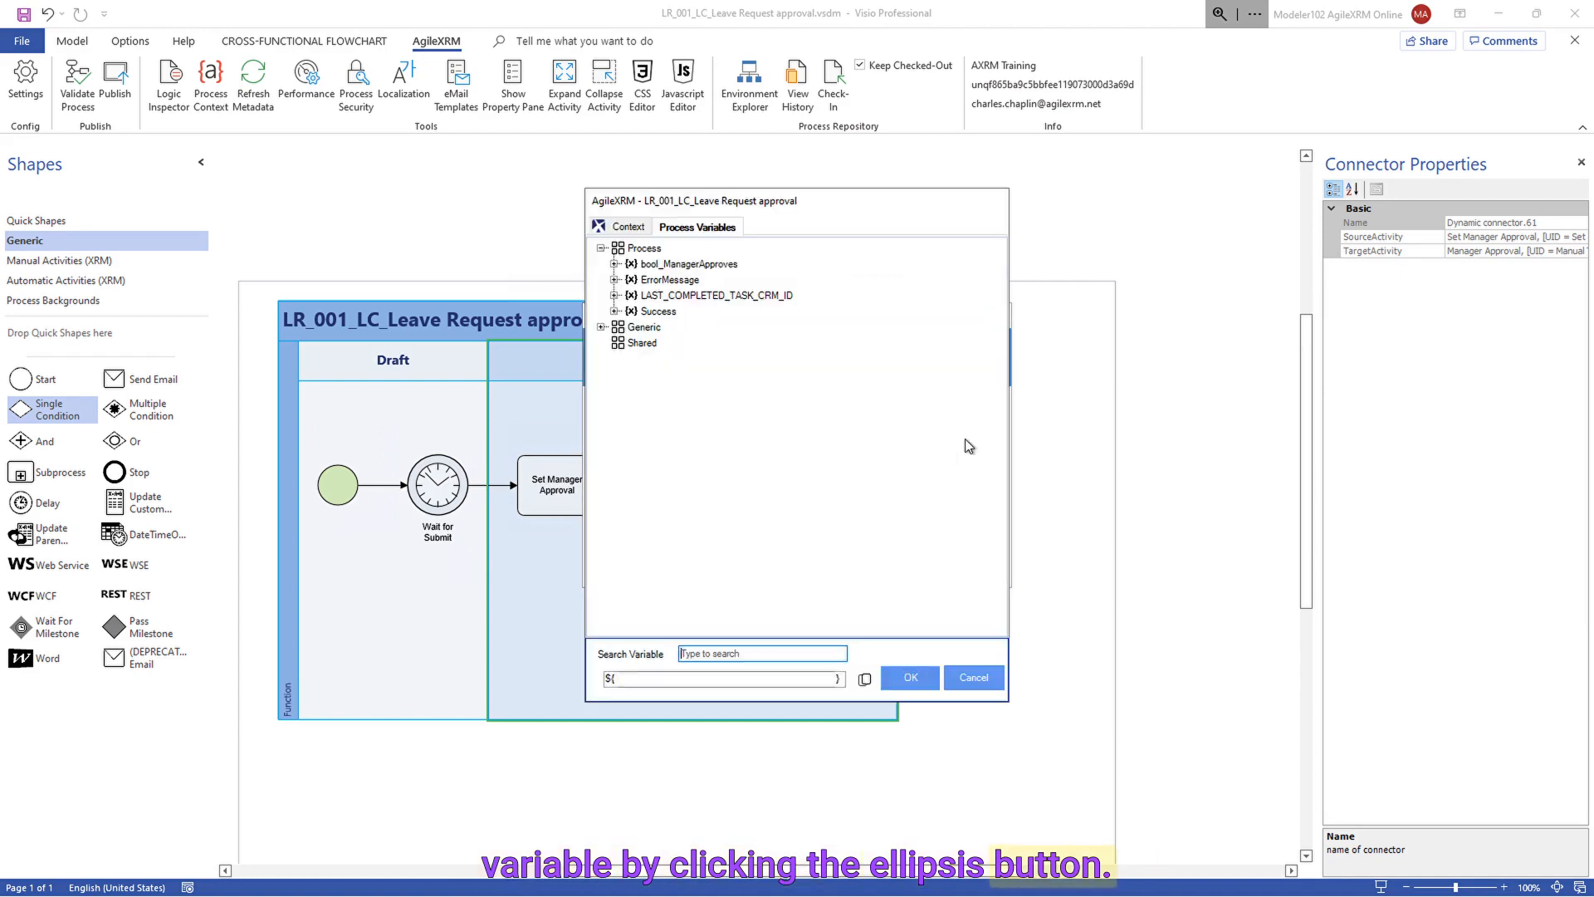
left_click(694, 264)
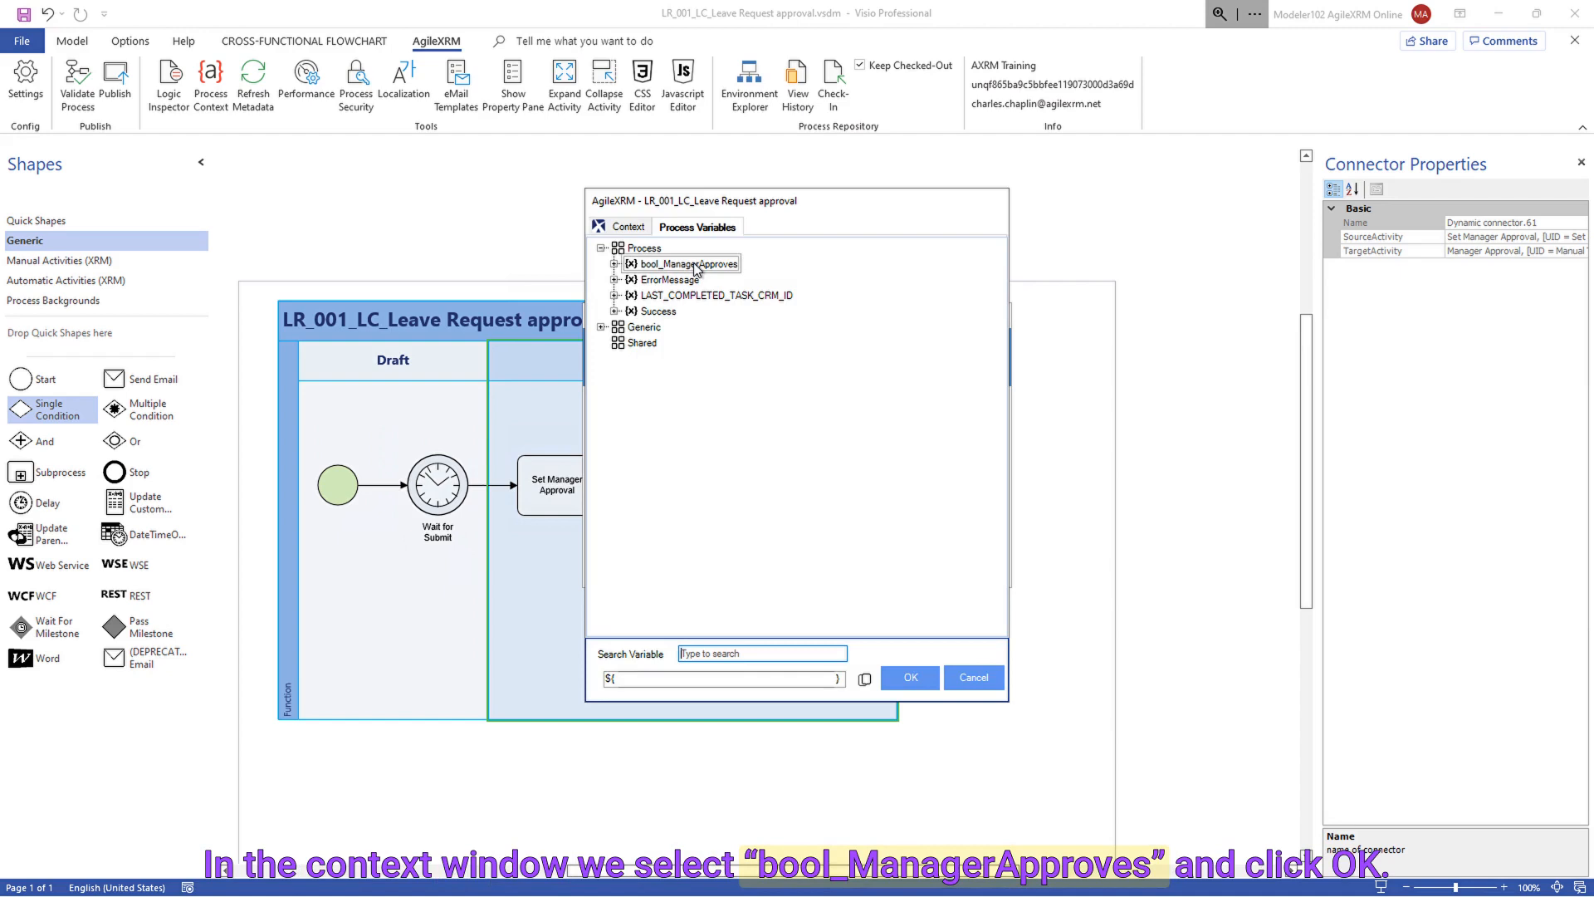
double_click(694, 264)
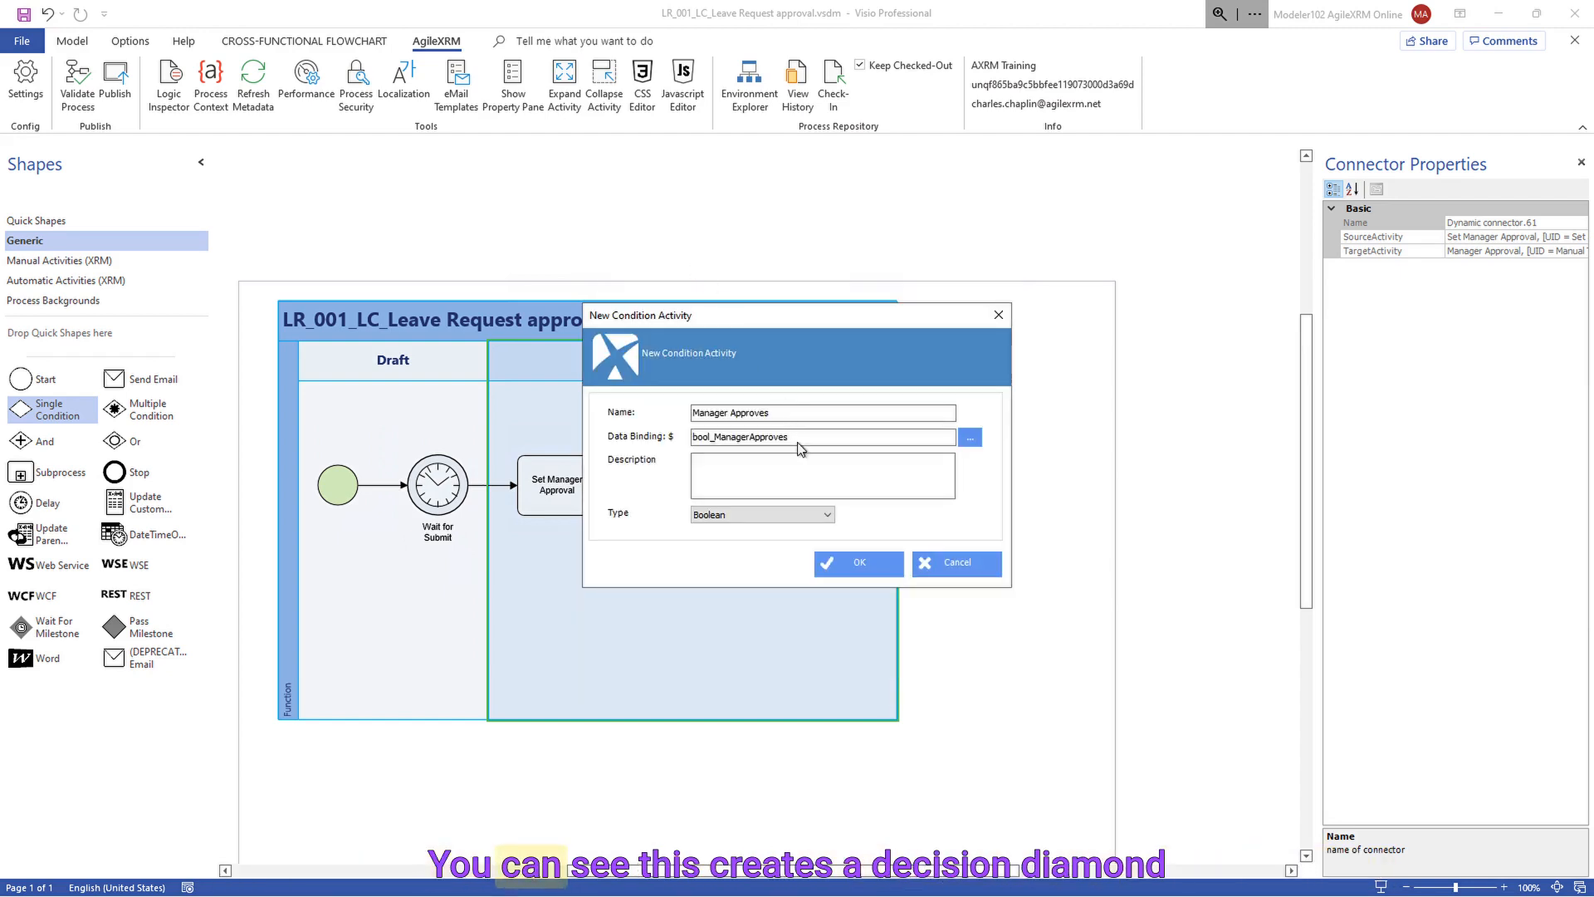
left_click(855, 563)
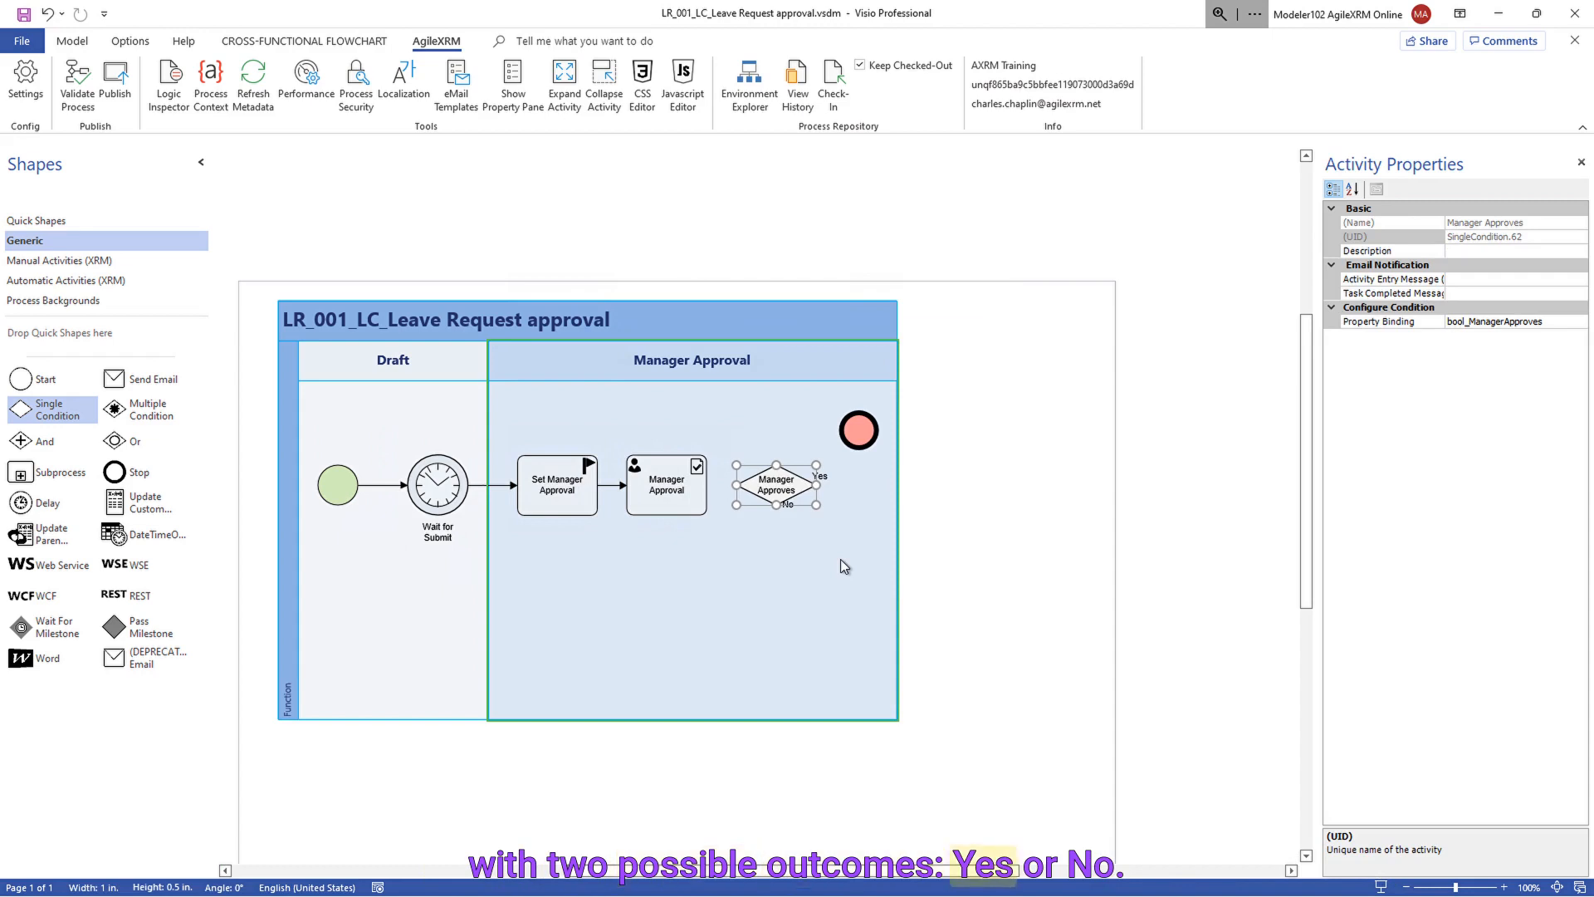
- Connect the Manager Approval task to the Manager Approves condition and move the Stop shape to the lower part of the stage
left_click(842, 565)
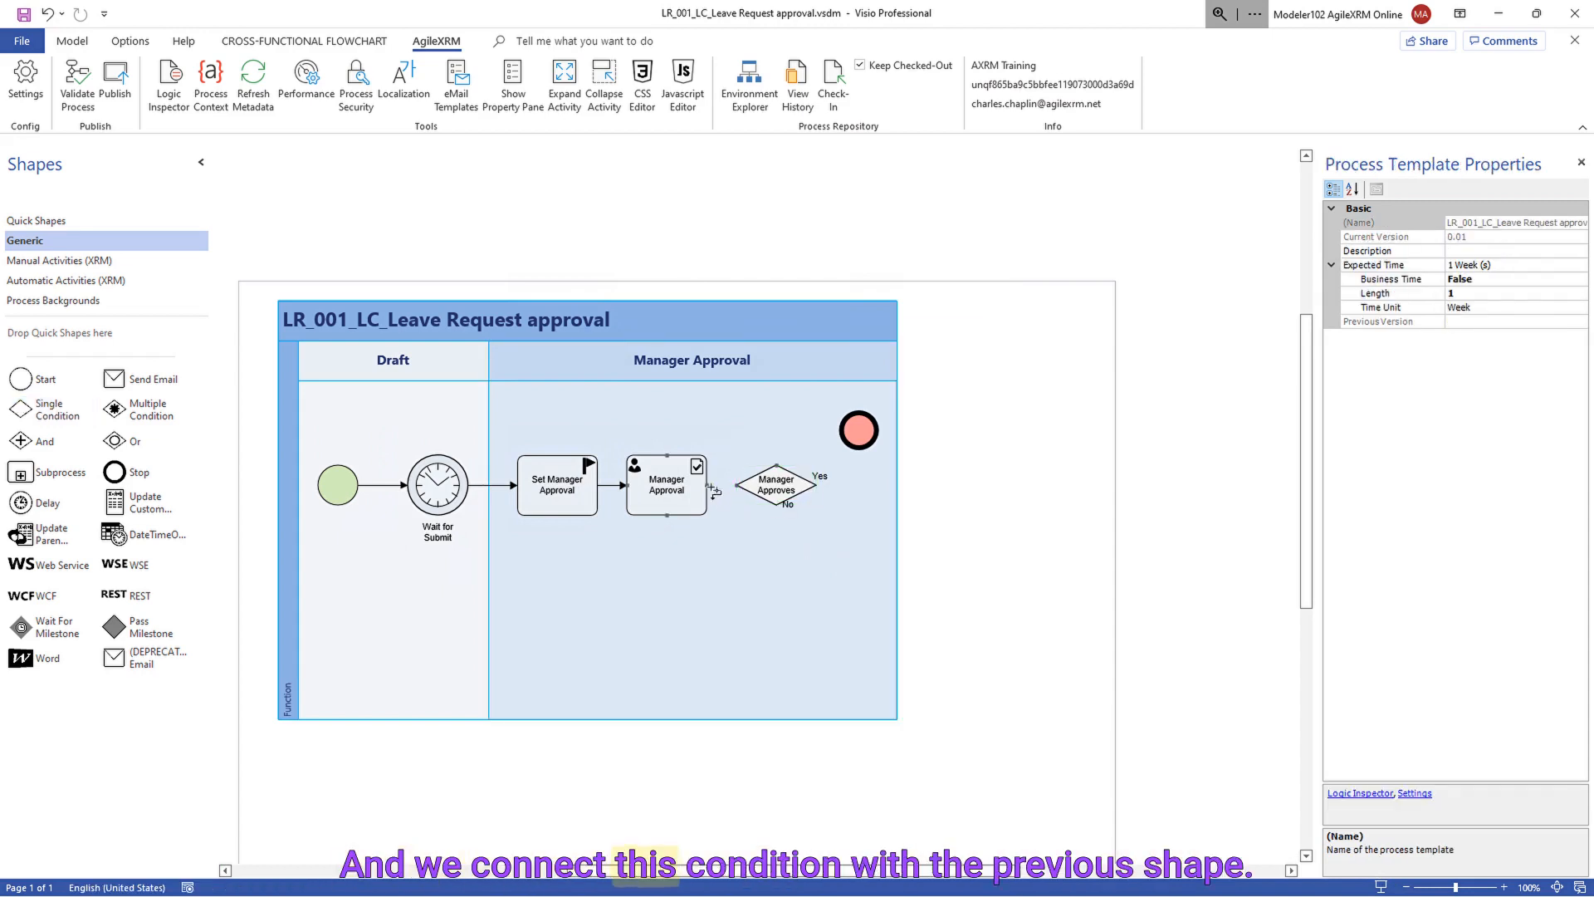
left_click_drag(706, 484, 736, 485)
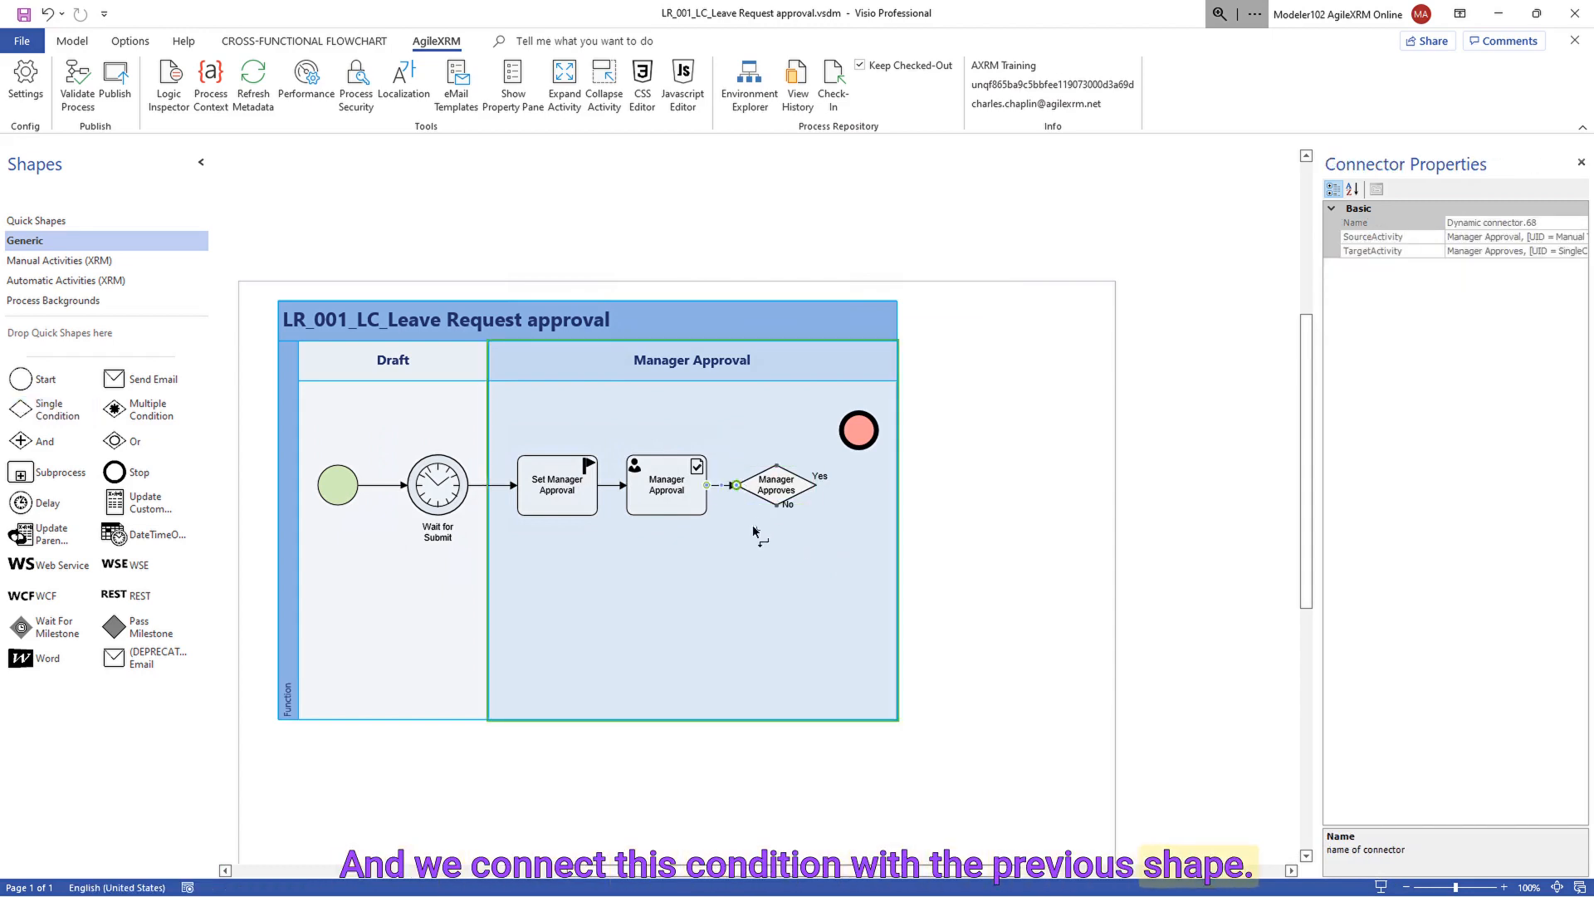
left_click(859, 430)
left_click_drag(867, 528, 856, 641)
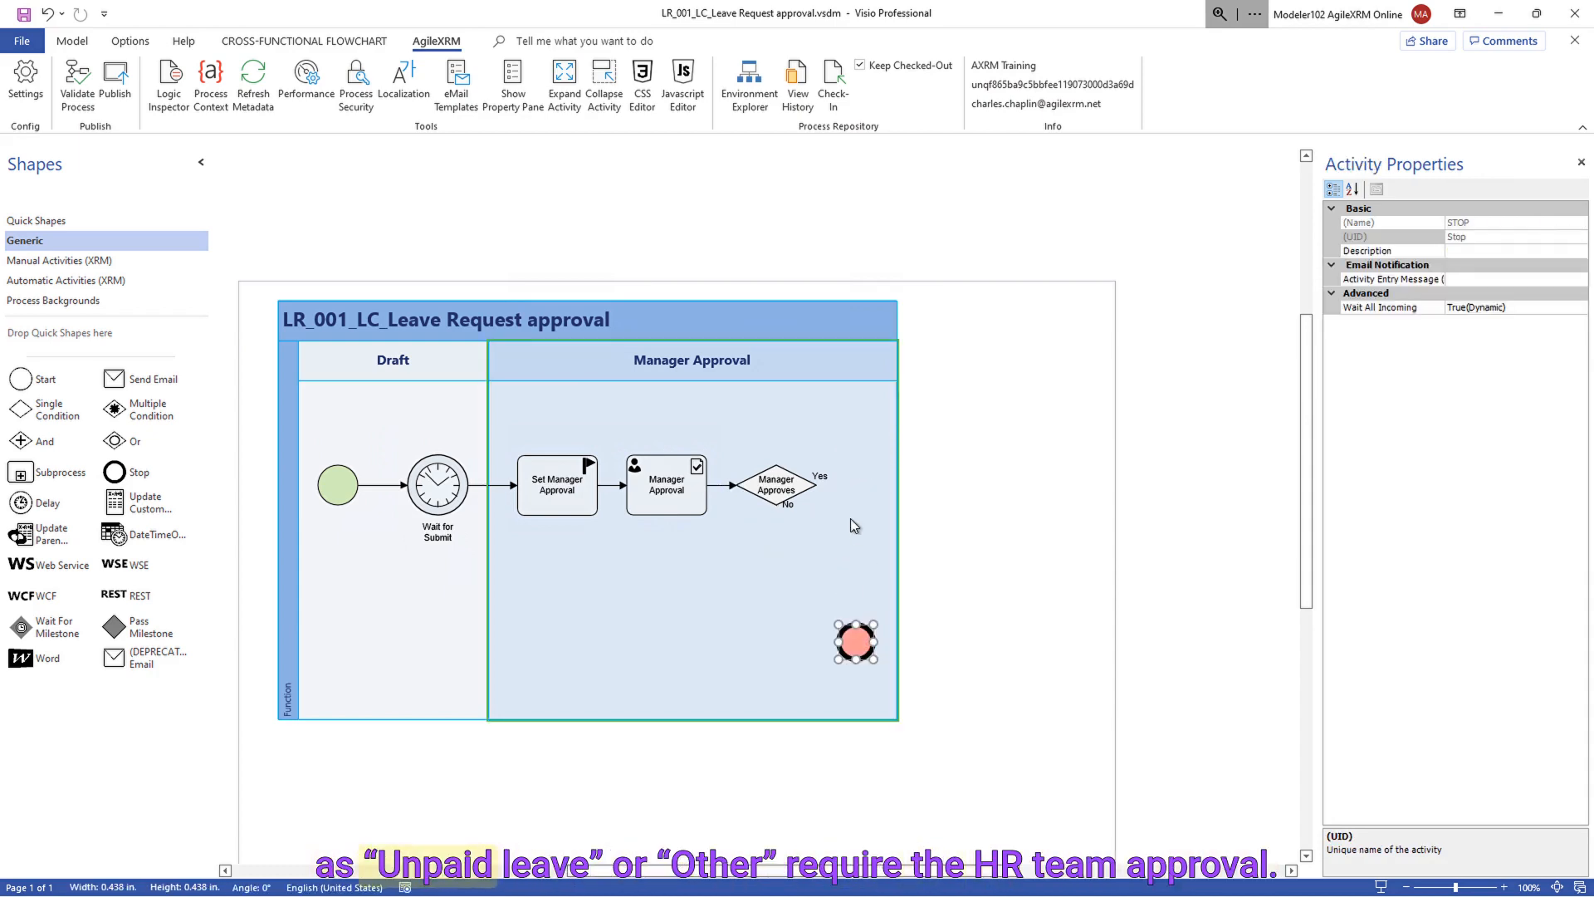
- Insert a vertical swimlane after the Manager Approval stage and rename it "HR Approval"
right_click(846, 362)
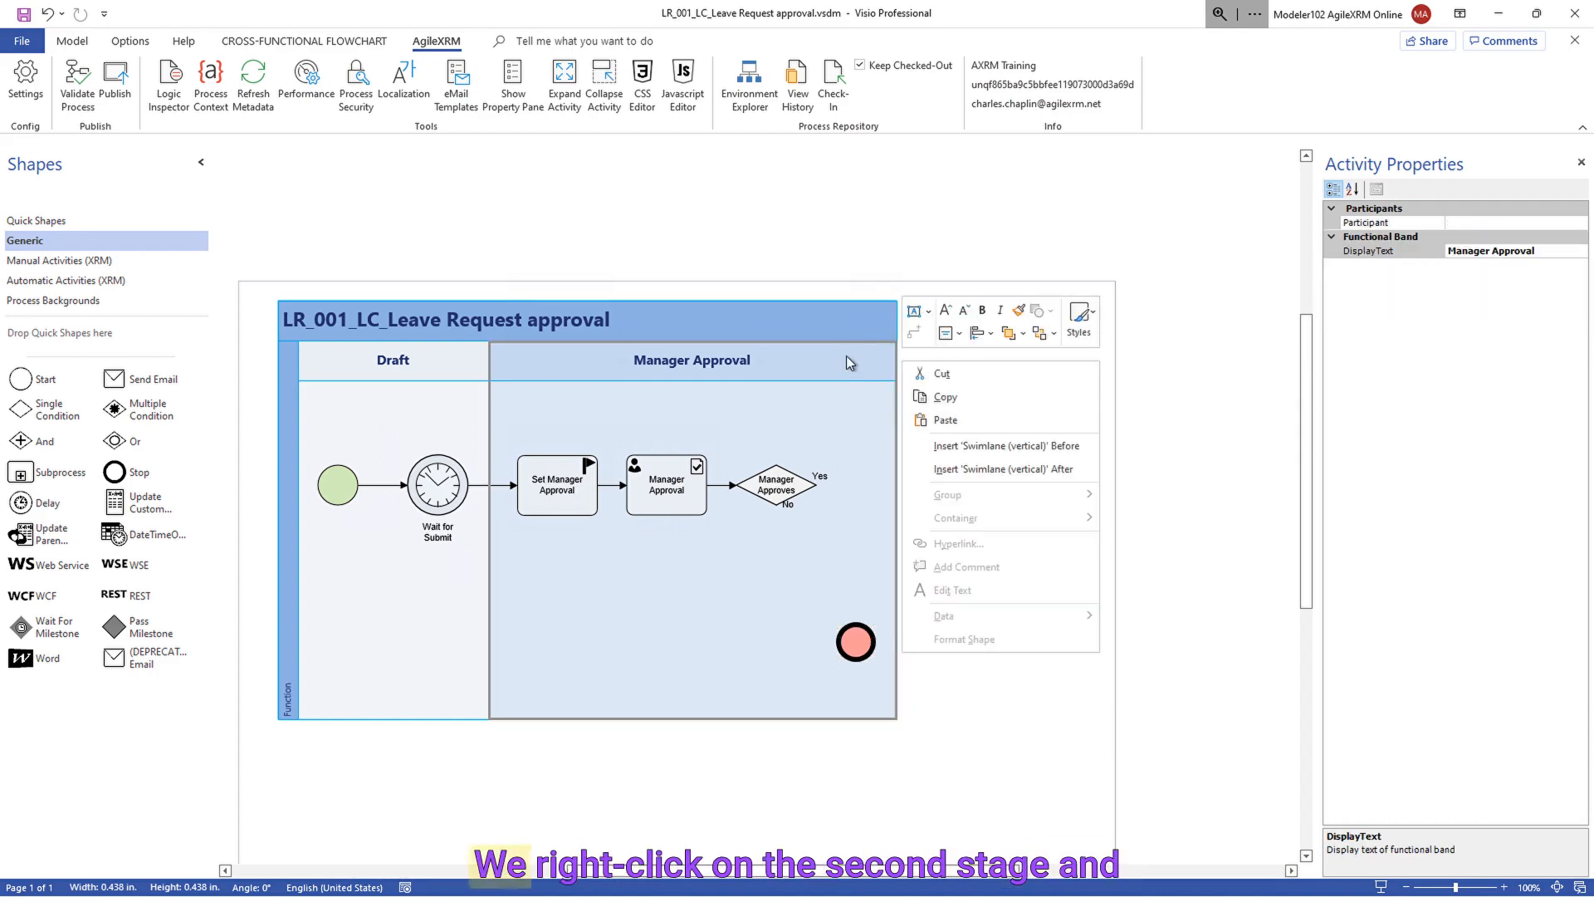
left_click(1009, 469)
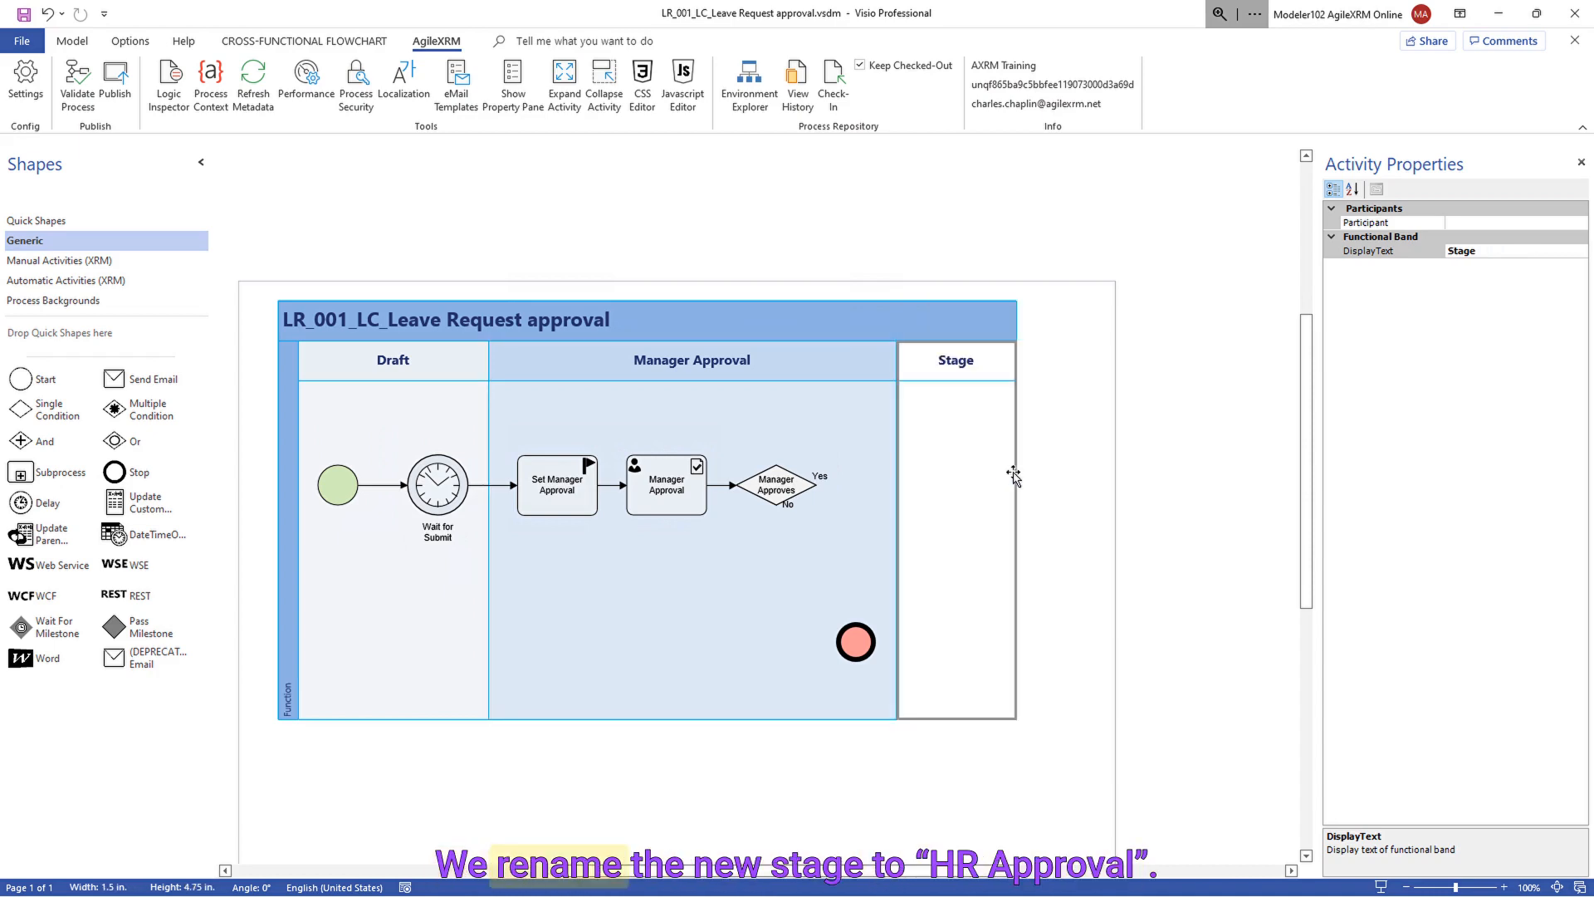
double_click(960, 360)
type("HR Approval")
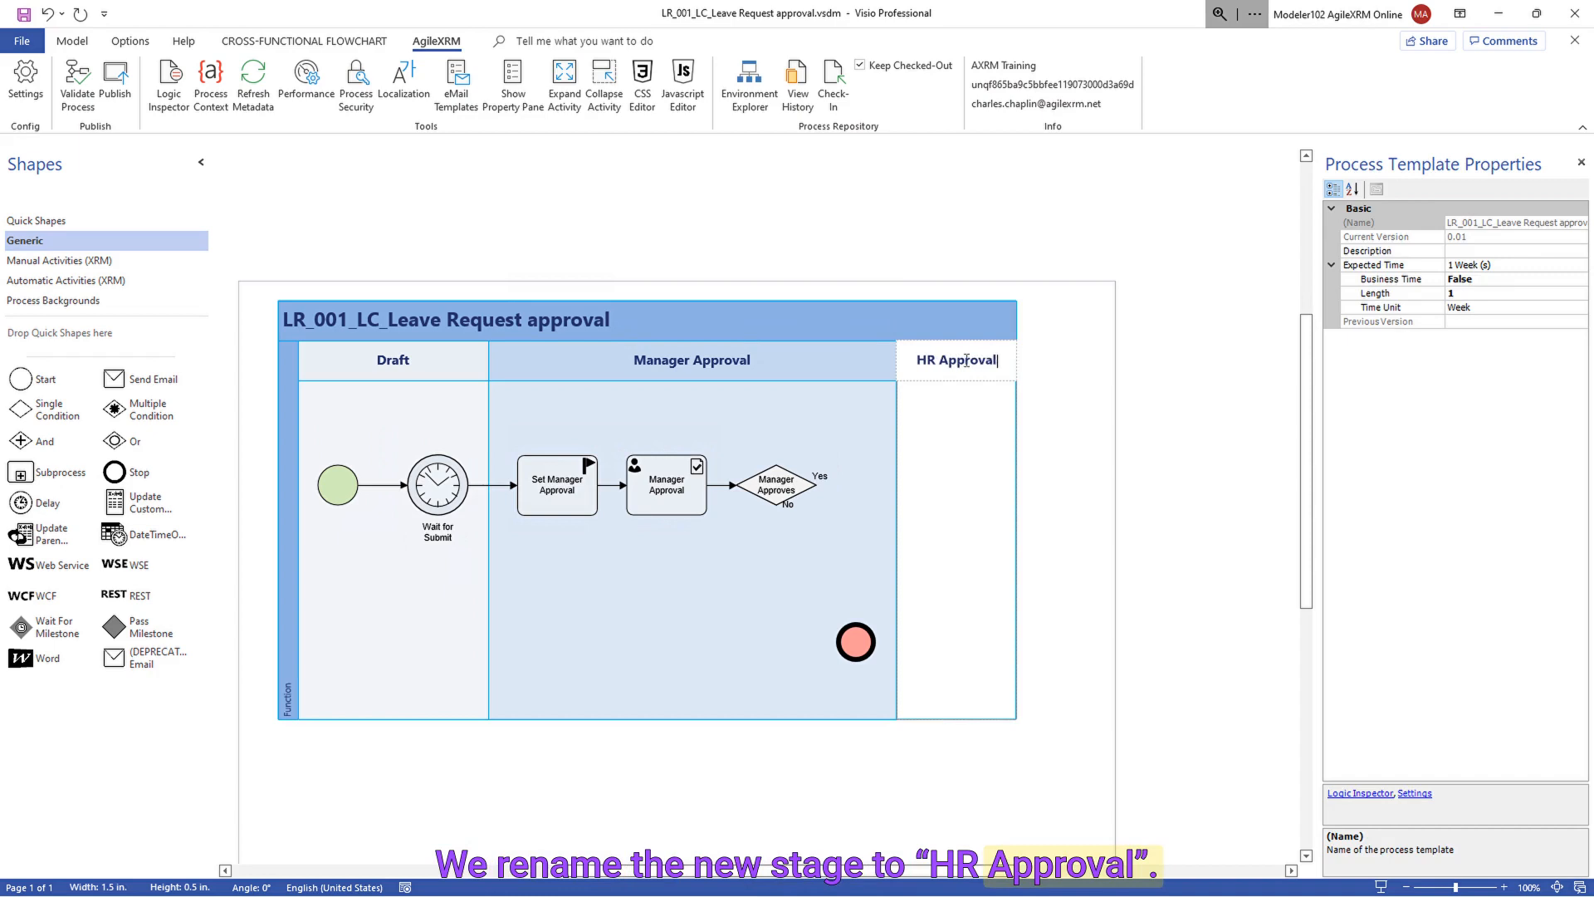
left_click(982, 466)
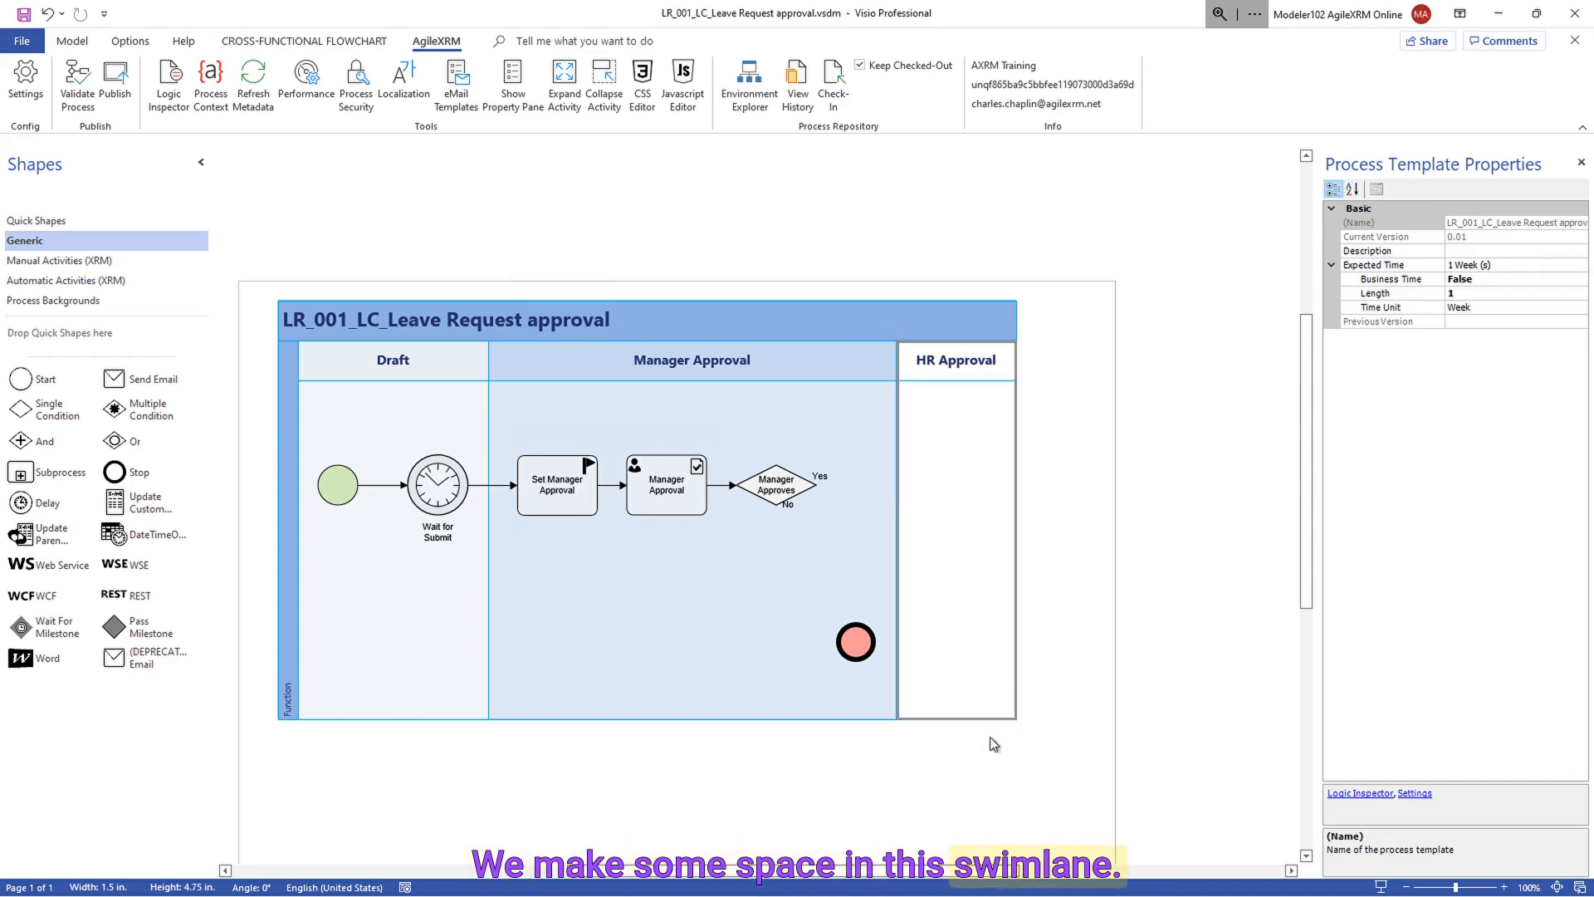
- Widen the HR Approval stage to about 6.1 in and narrow Manager Approval, moving the Stop shape beneath the condition to make room
scroll(994, 745, "right", 2)
left_click_drag(967, 425, 1300, 440)
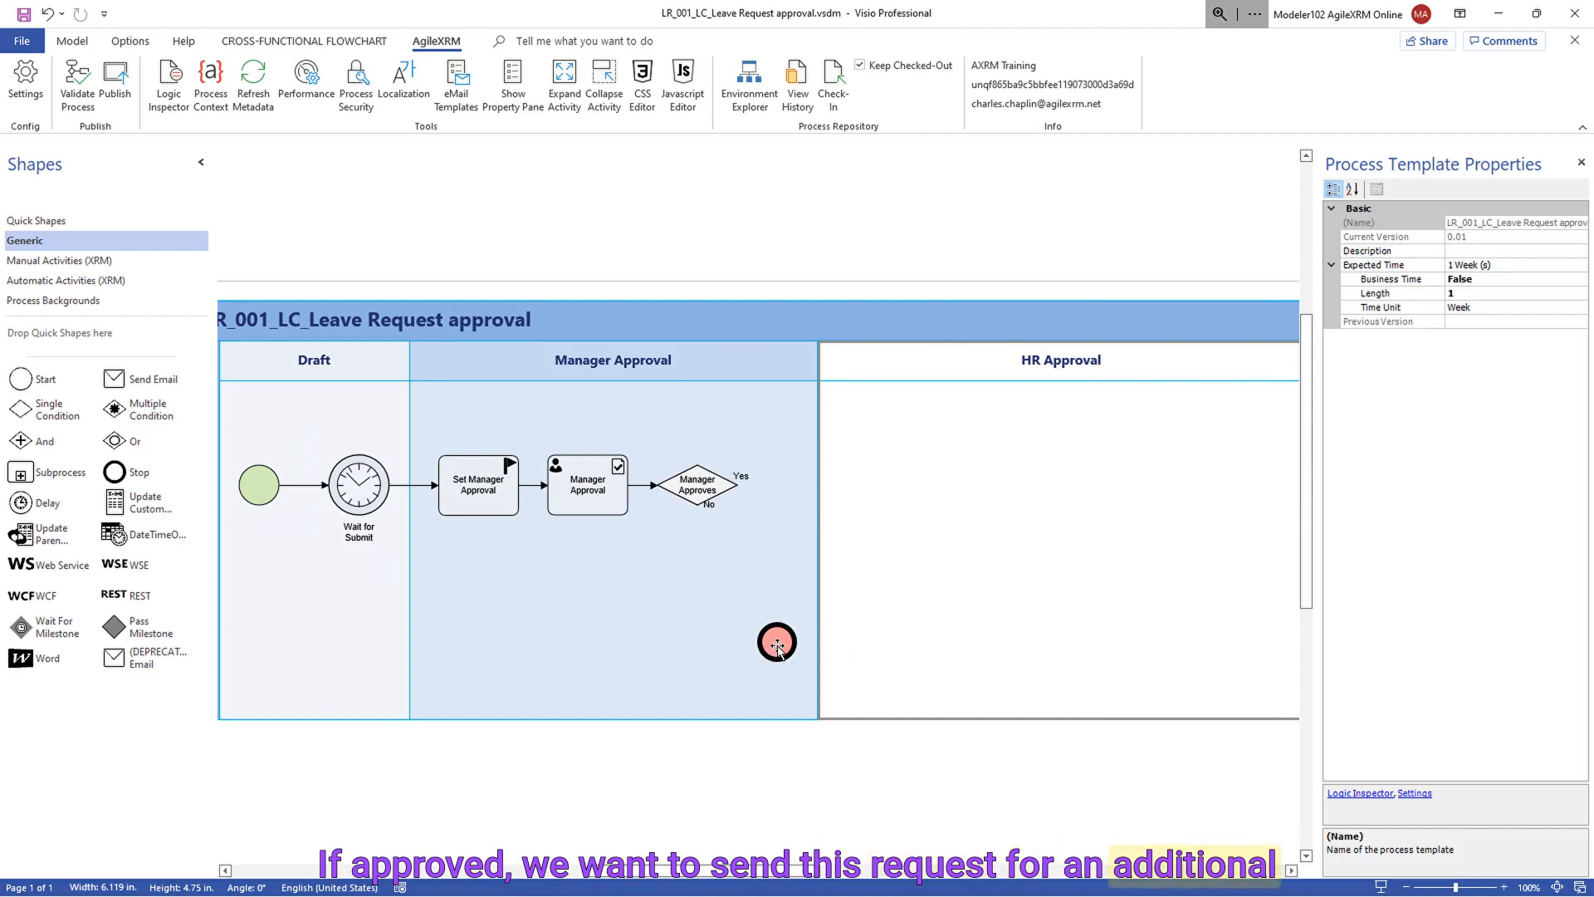
left_click_drag(778, 647, 685, 646)
left_click_drag(818, 525, 757, 509)
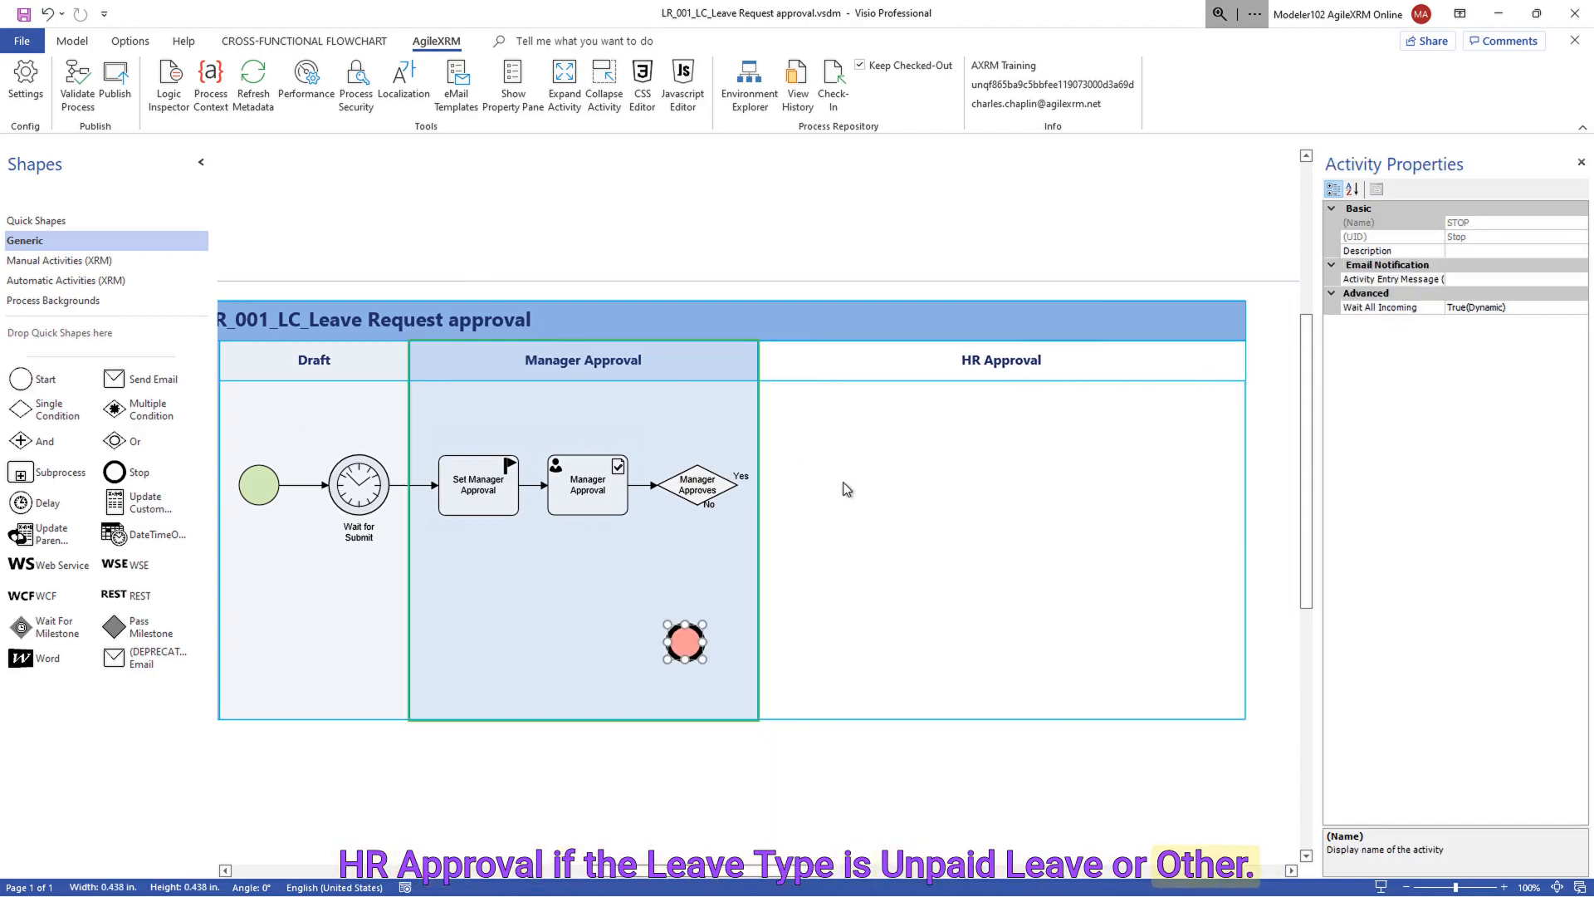
- Add a Multiple Condition in the HR Approval stage and start a new expression for it in advanced mode
left_click_drag(116, 408, 840, 492)
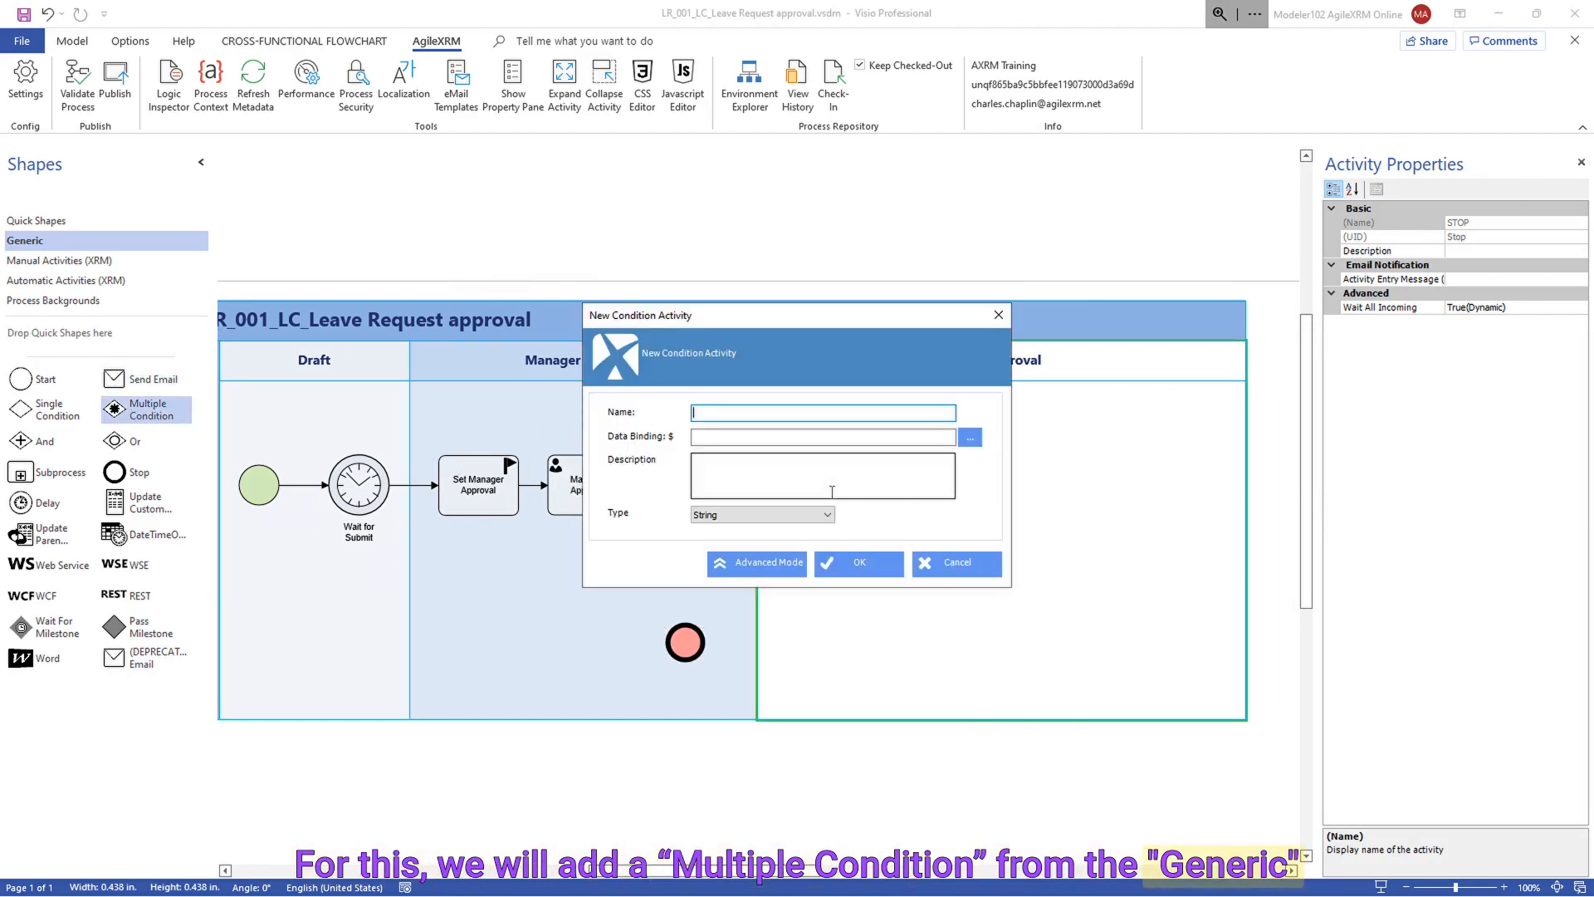
left_click(763, 571)
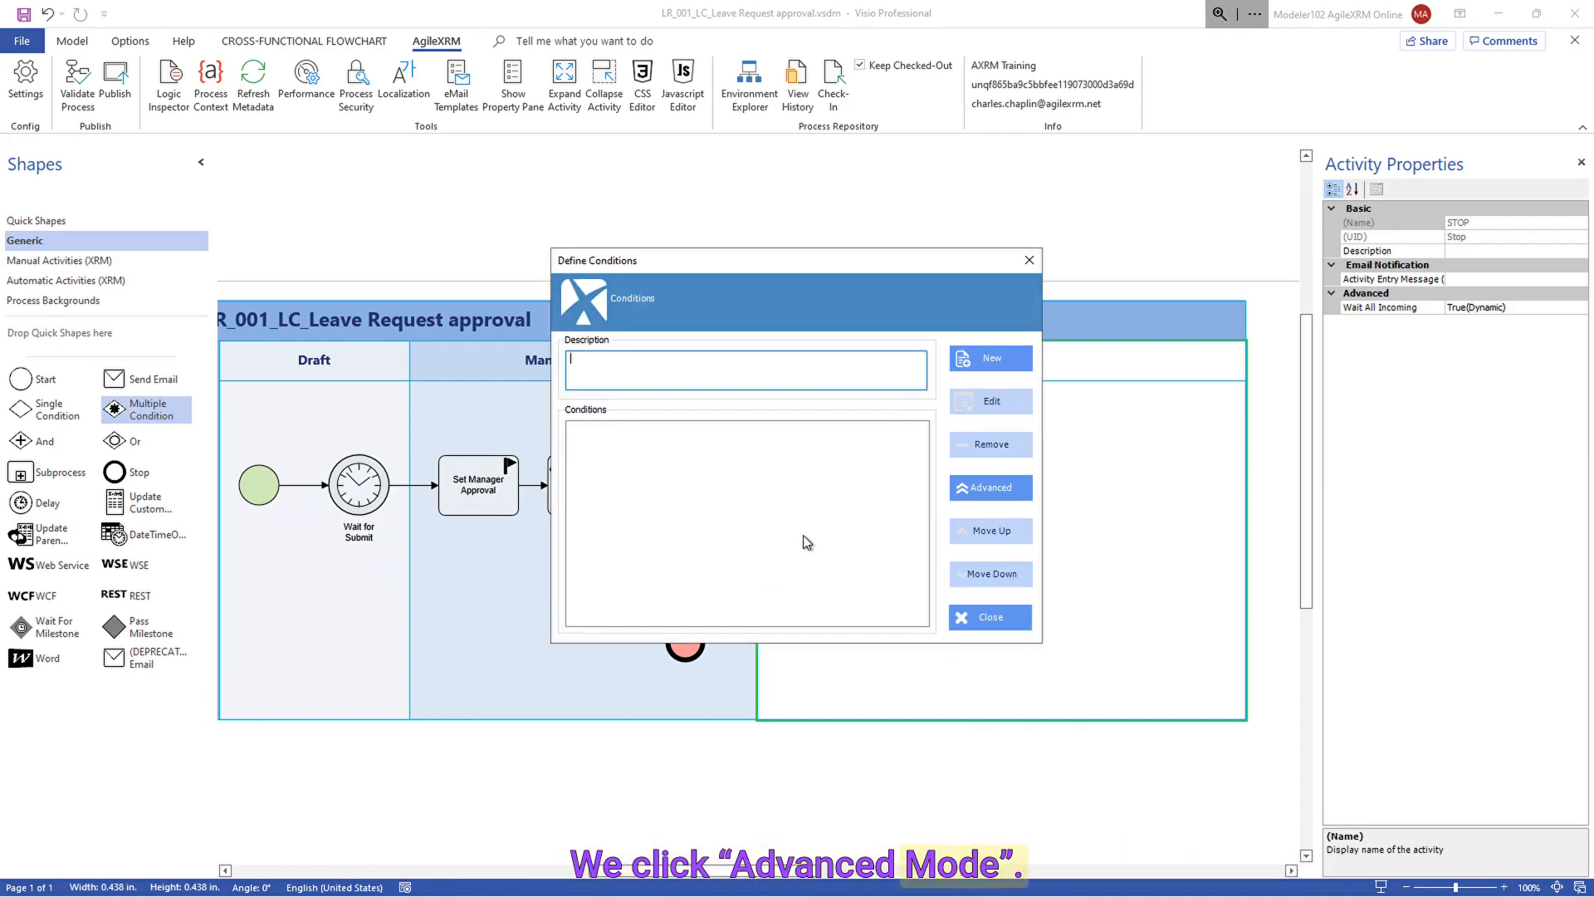
left_click(996, 361)
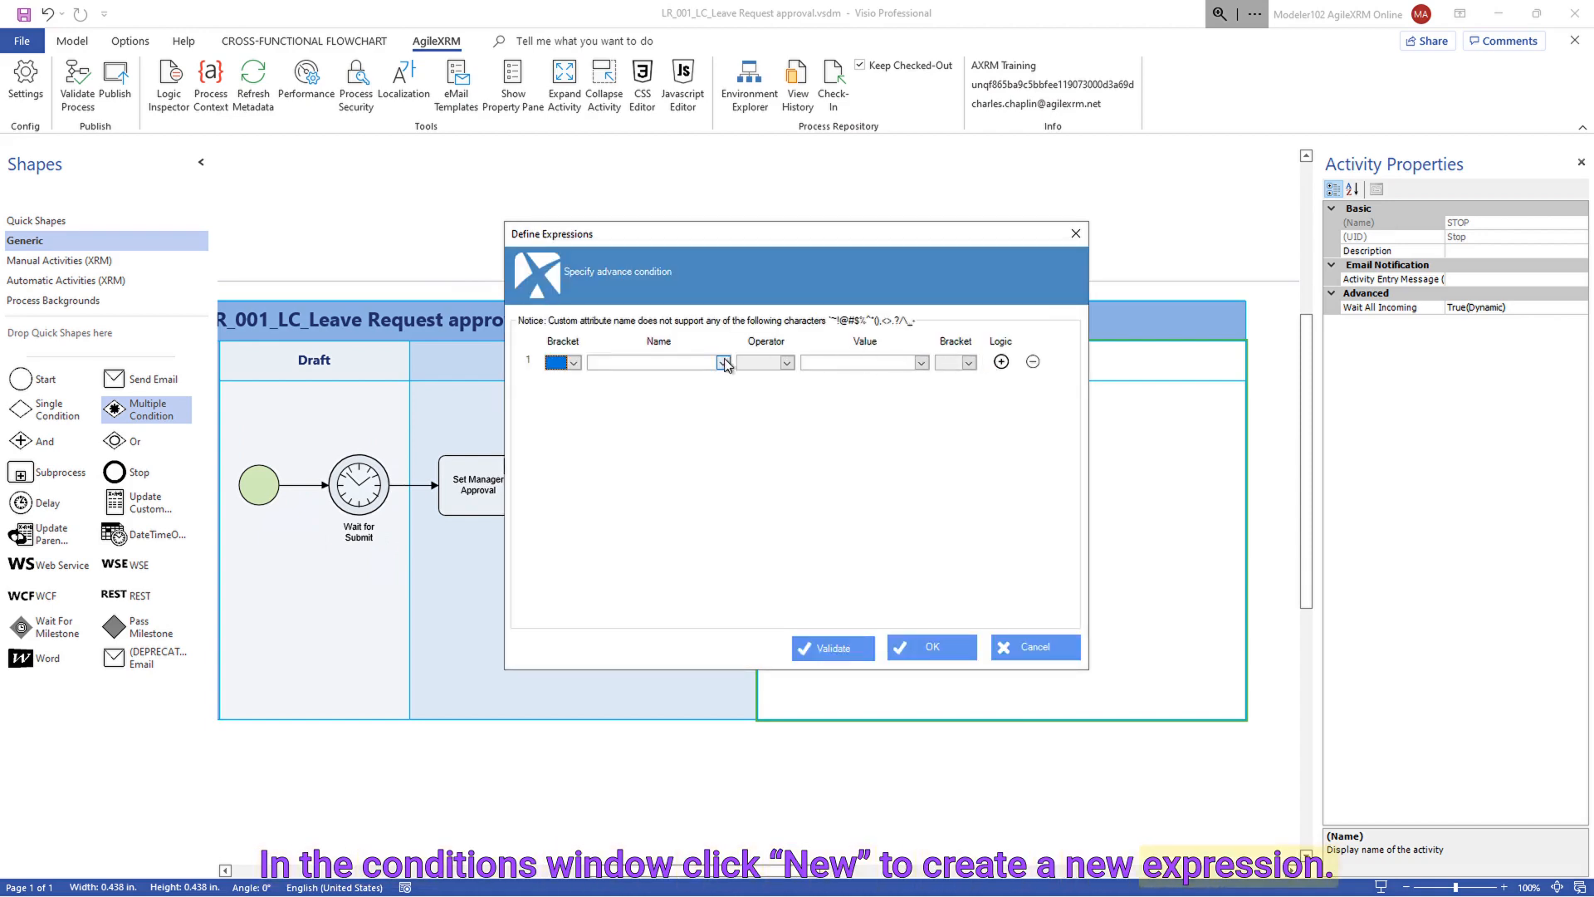
- Define the first expression row as the Leave Type context field with the Number operator == and value 2
left_click(723, 362)
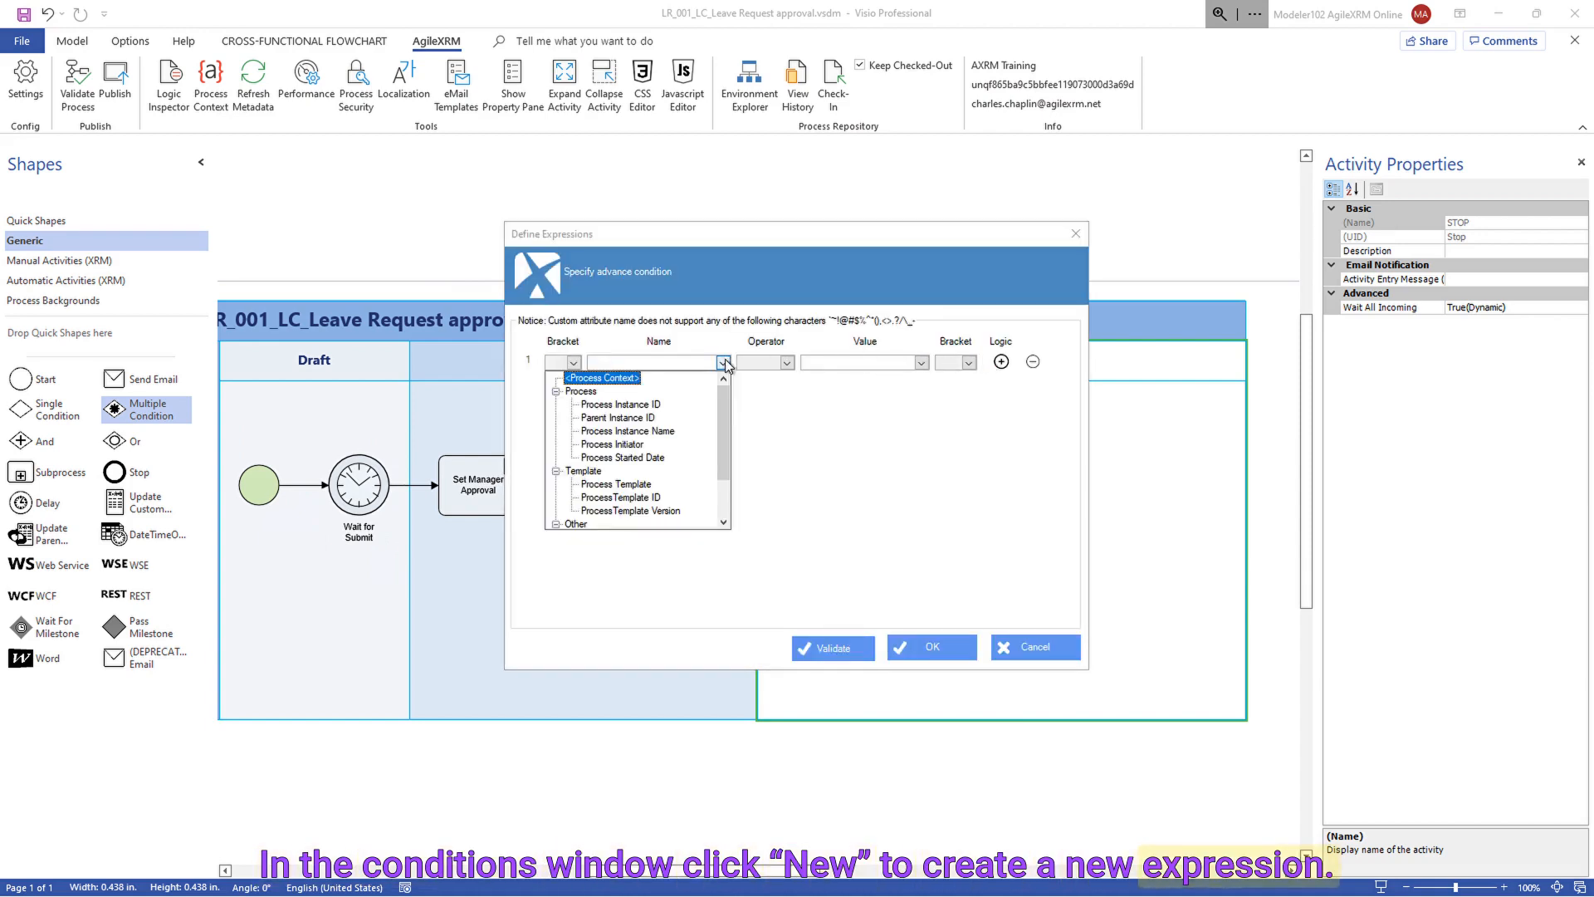
left_click(616, 380)
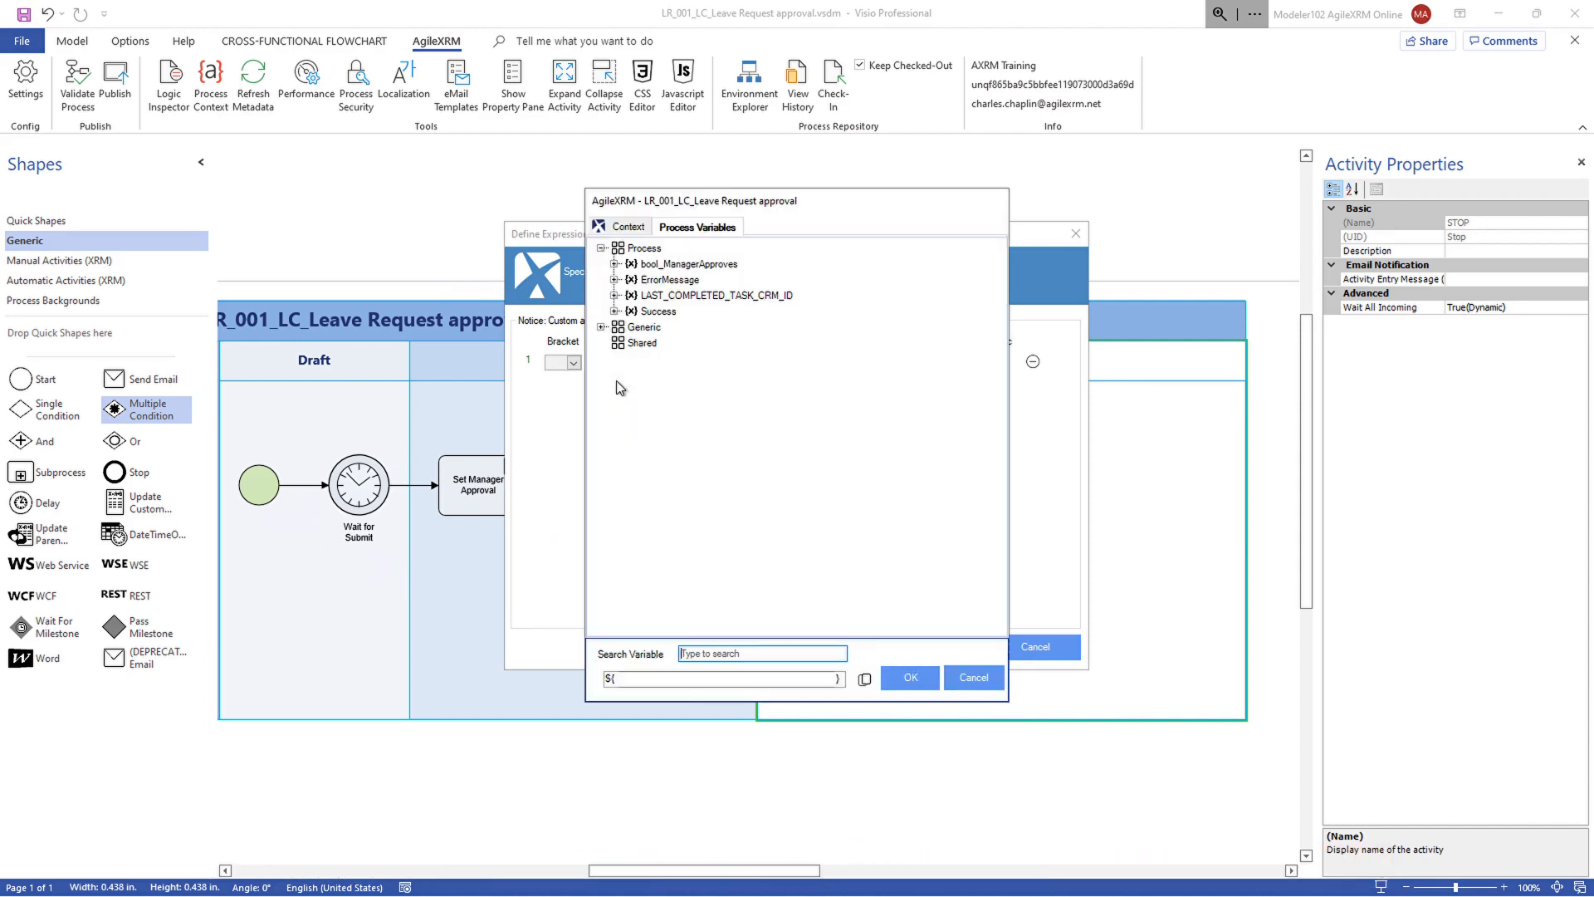
left_click(618, 227)
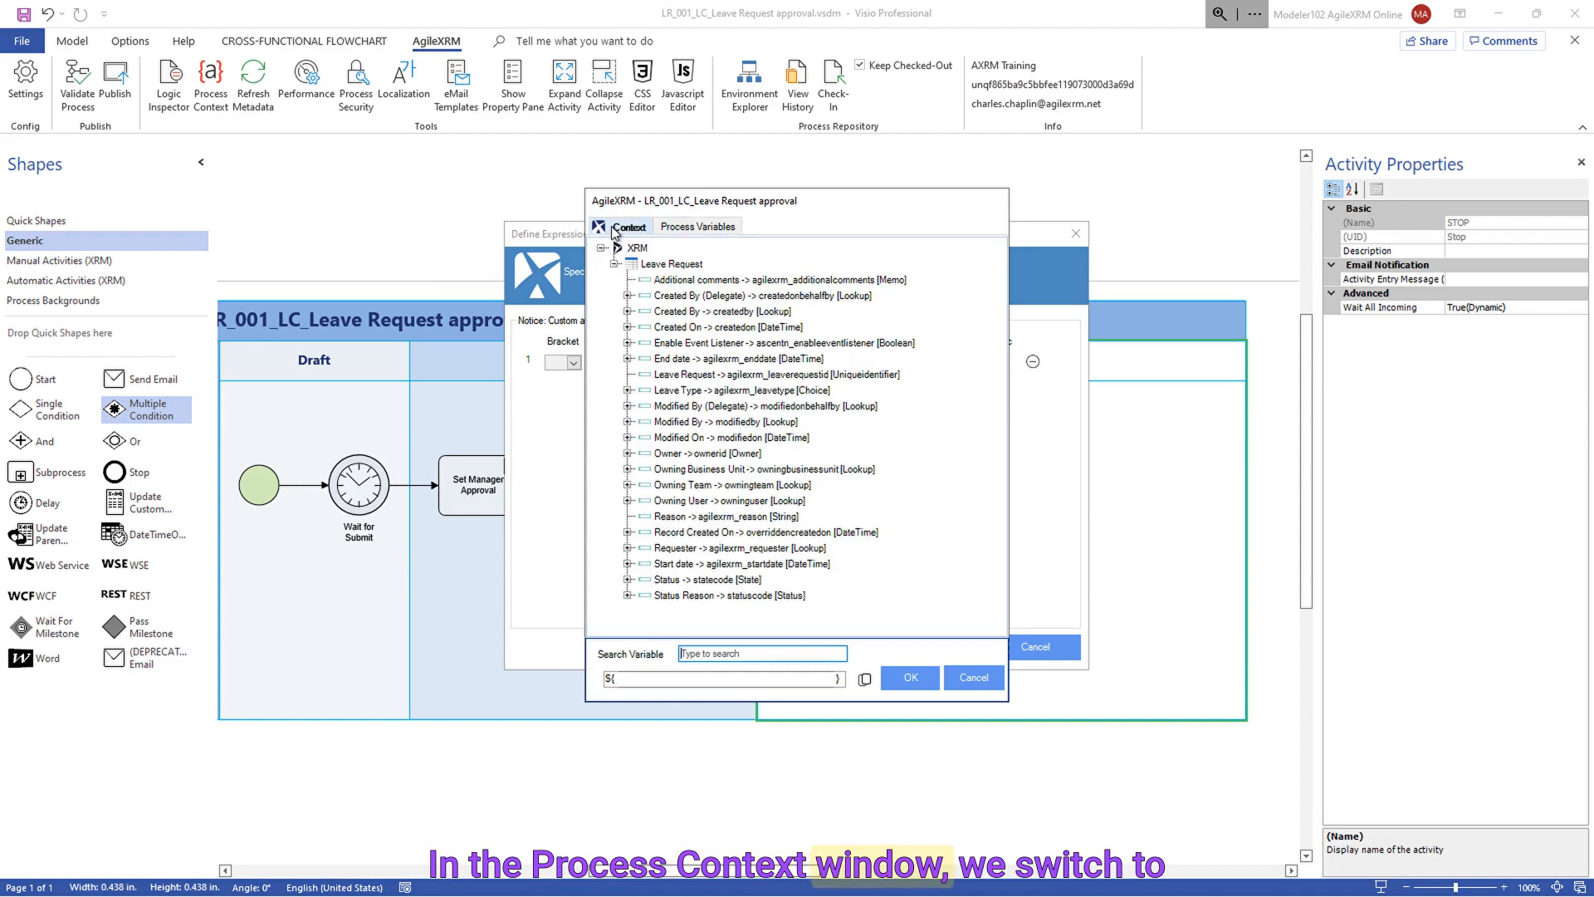
double_click(679, 390)
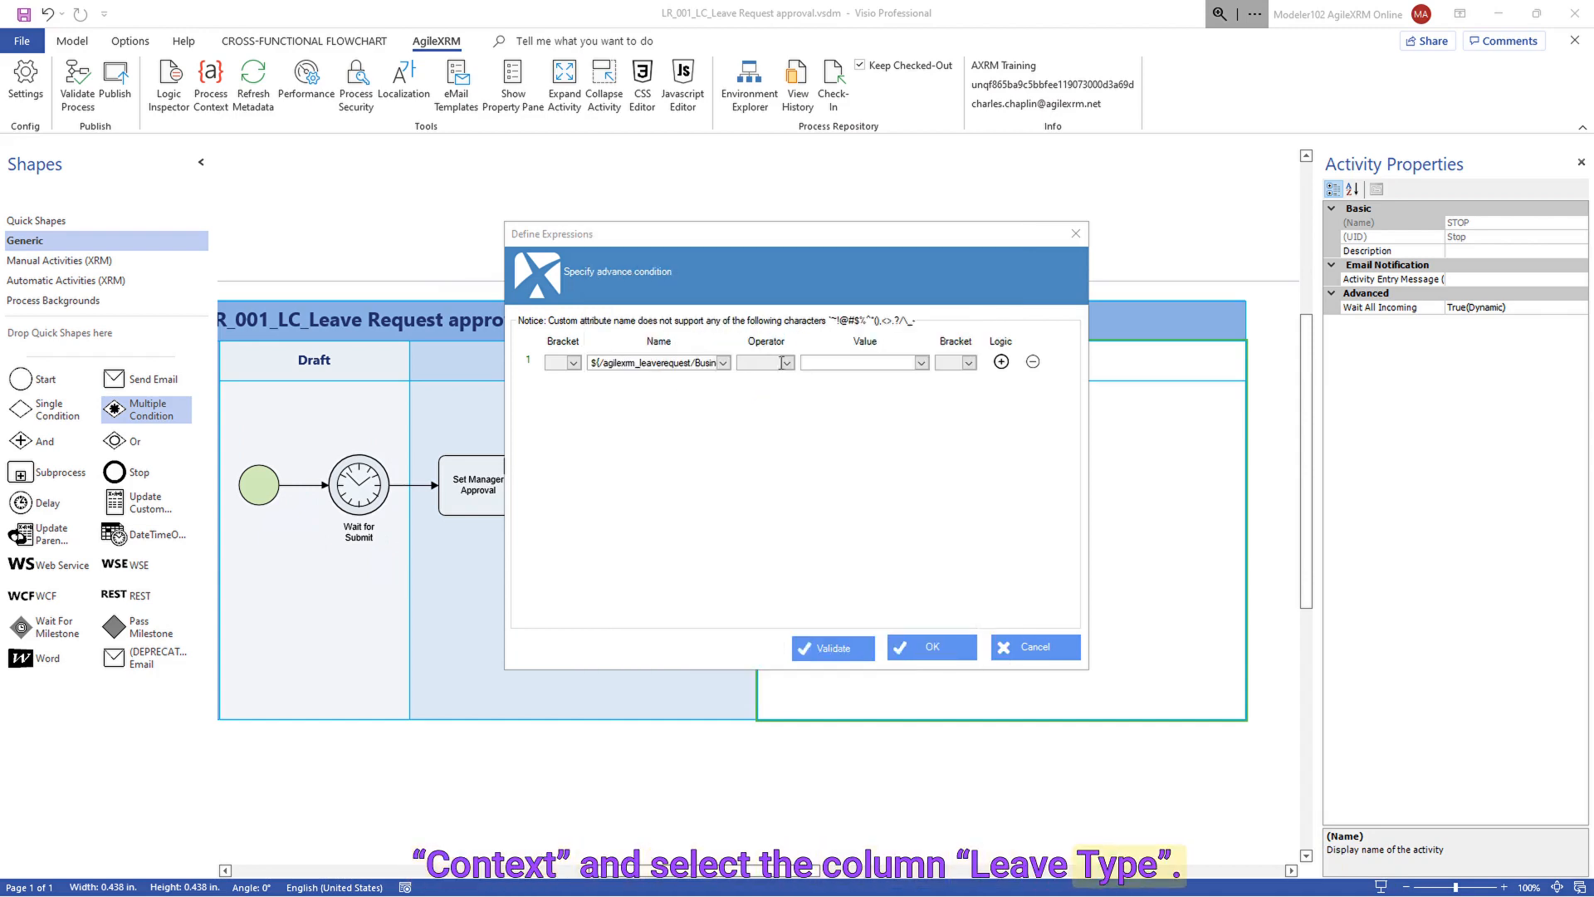
left_click(784, 363)
left_click_drag(790, 410, 792, 531)
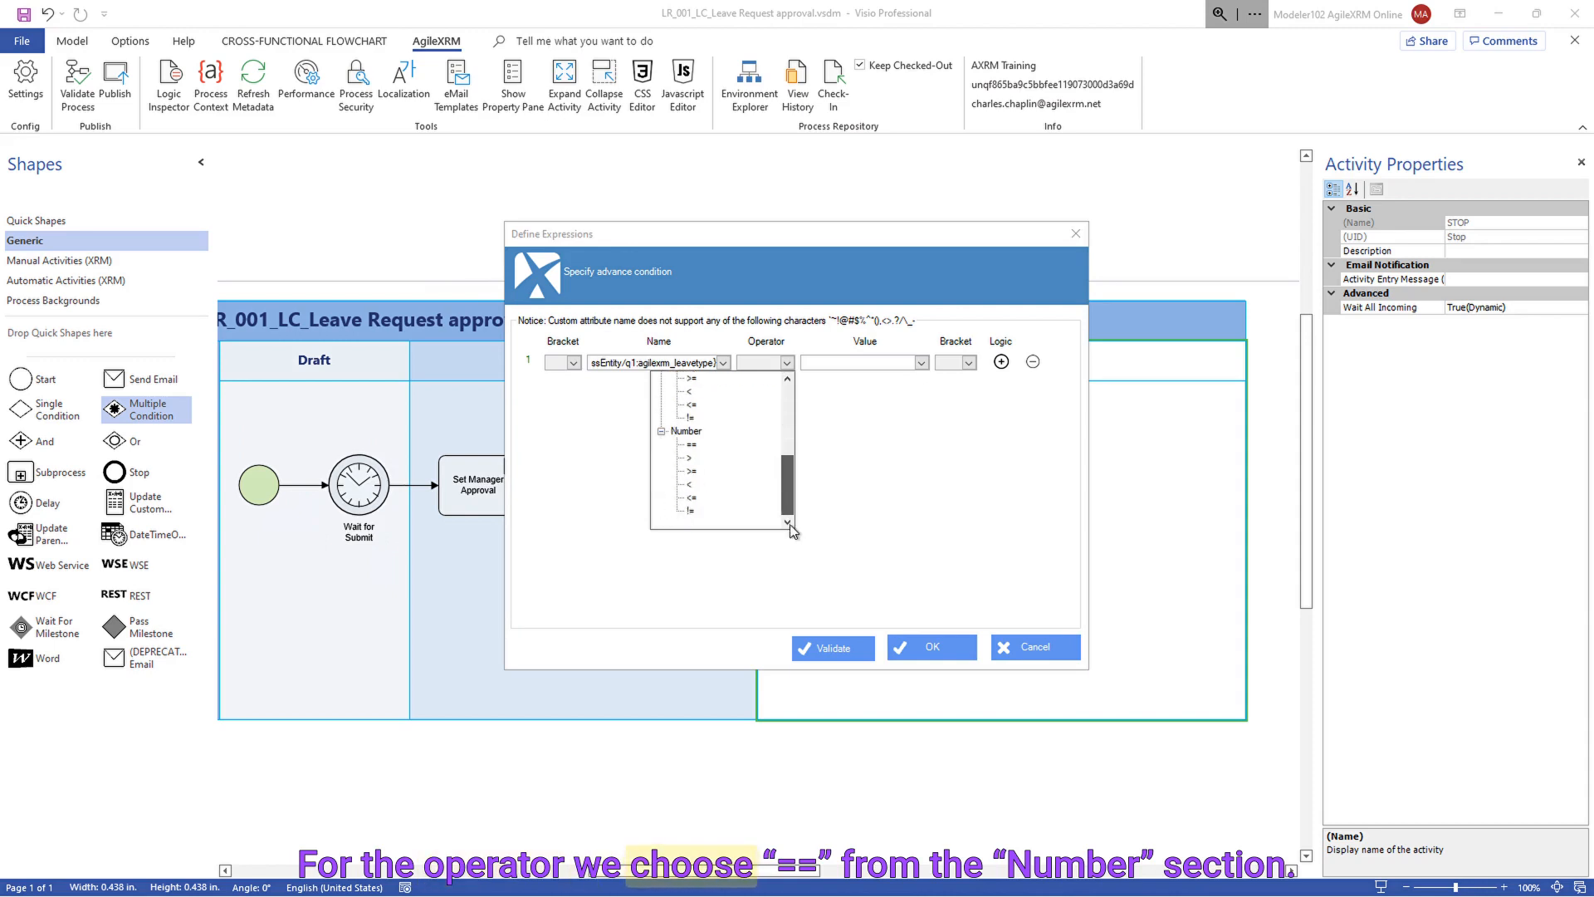
left_click(692, 445)
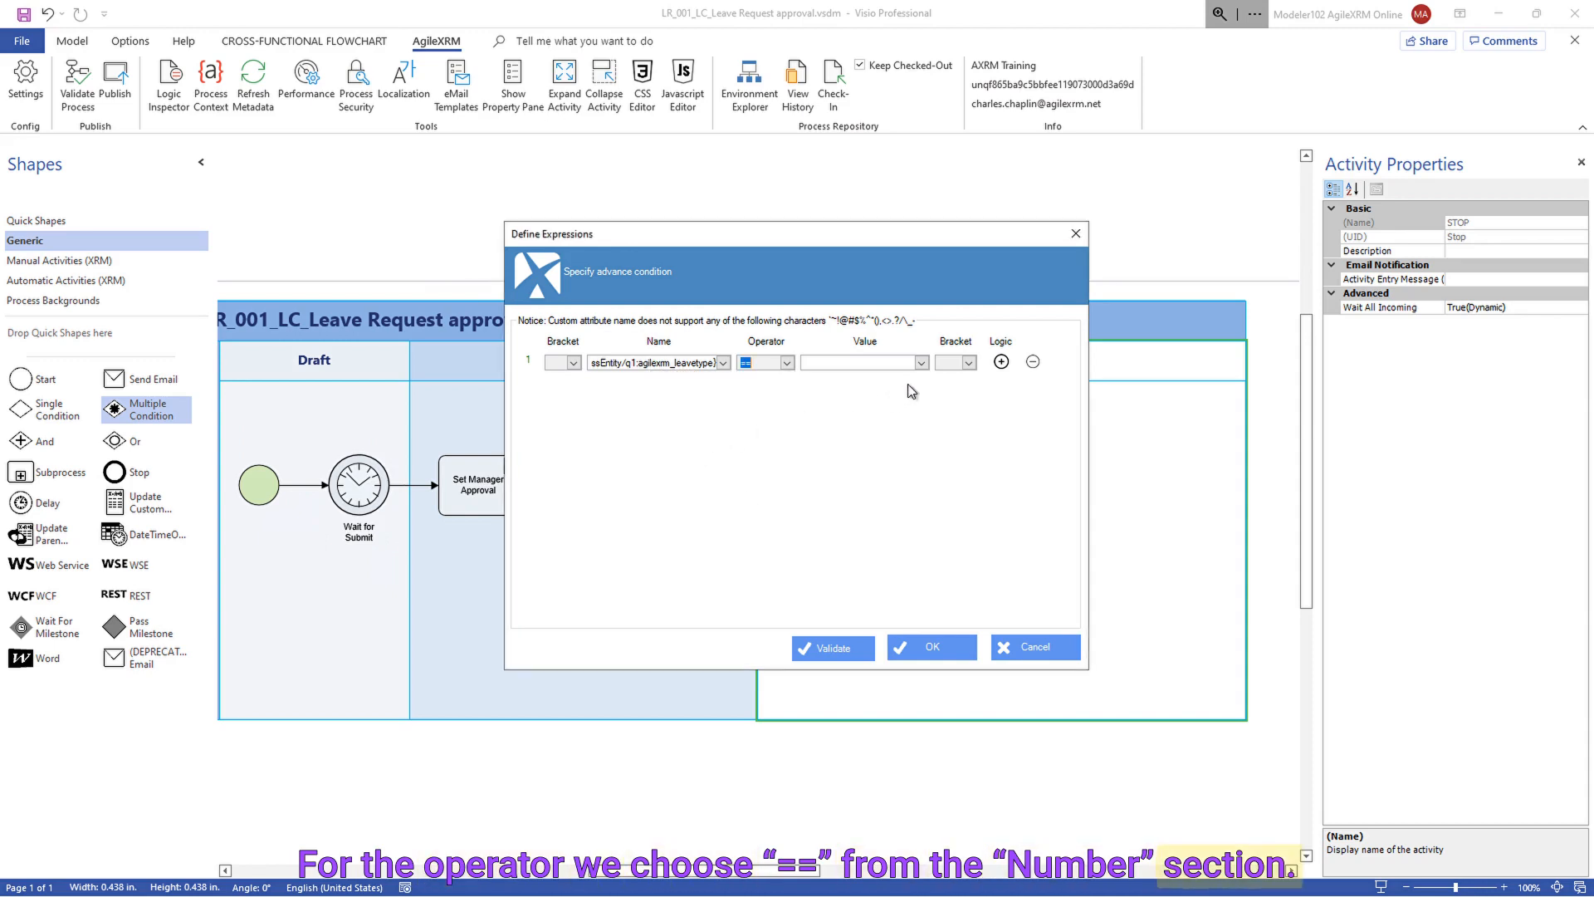
left_click(897, 362)
type("2")
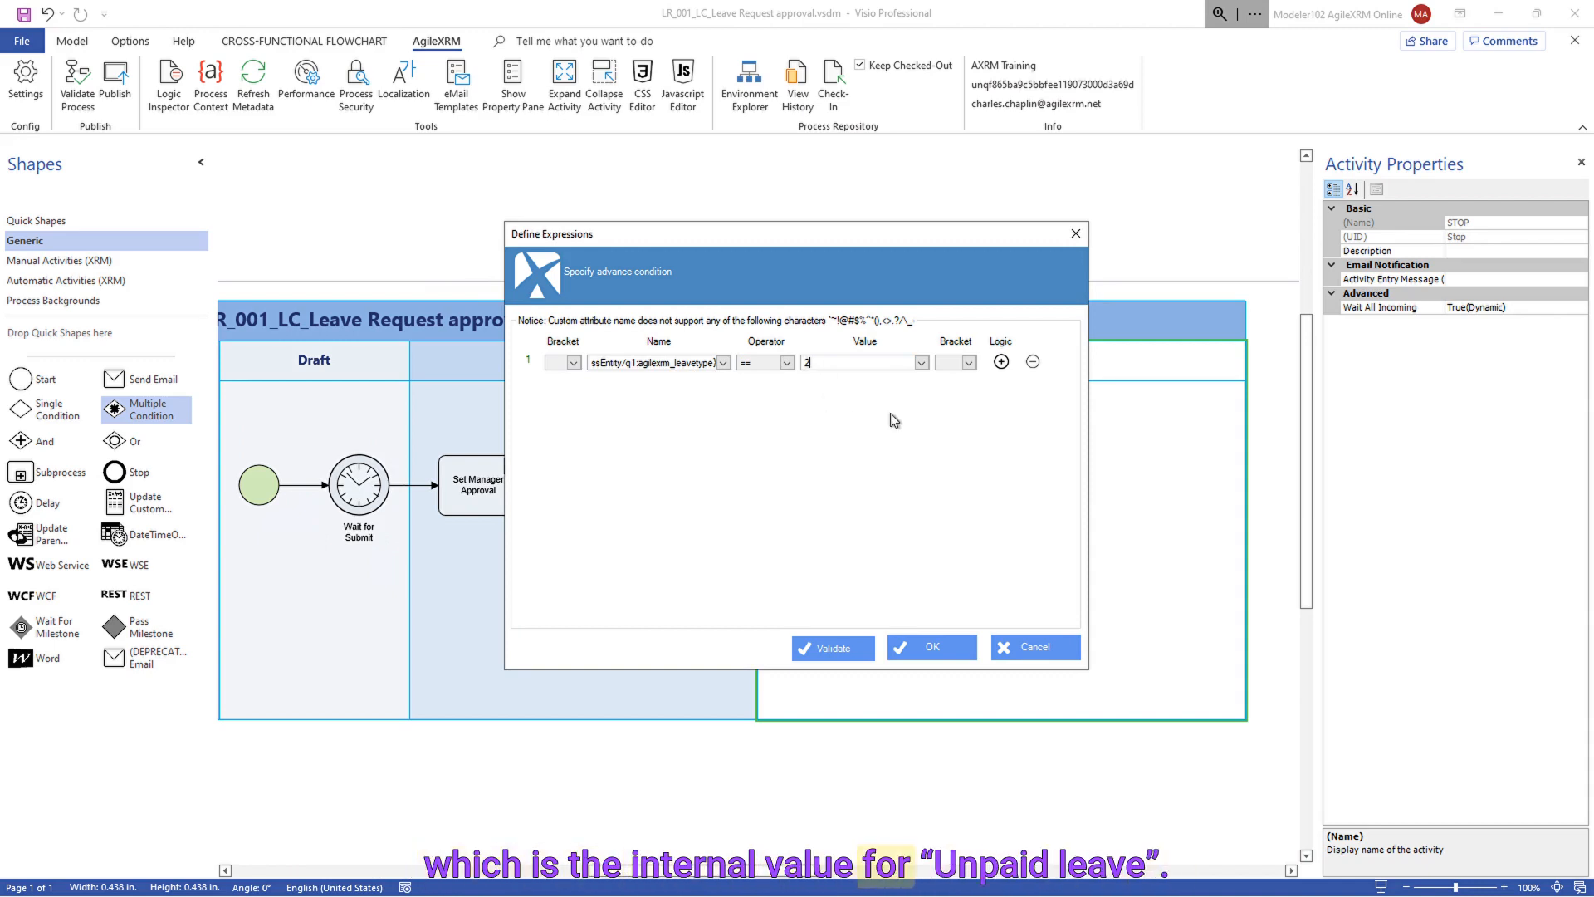
- Add a second expression row joined with Or, comparing the Leave Type context field to 3 with the Number operator ==
left_click(1001, 362)
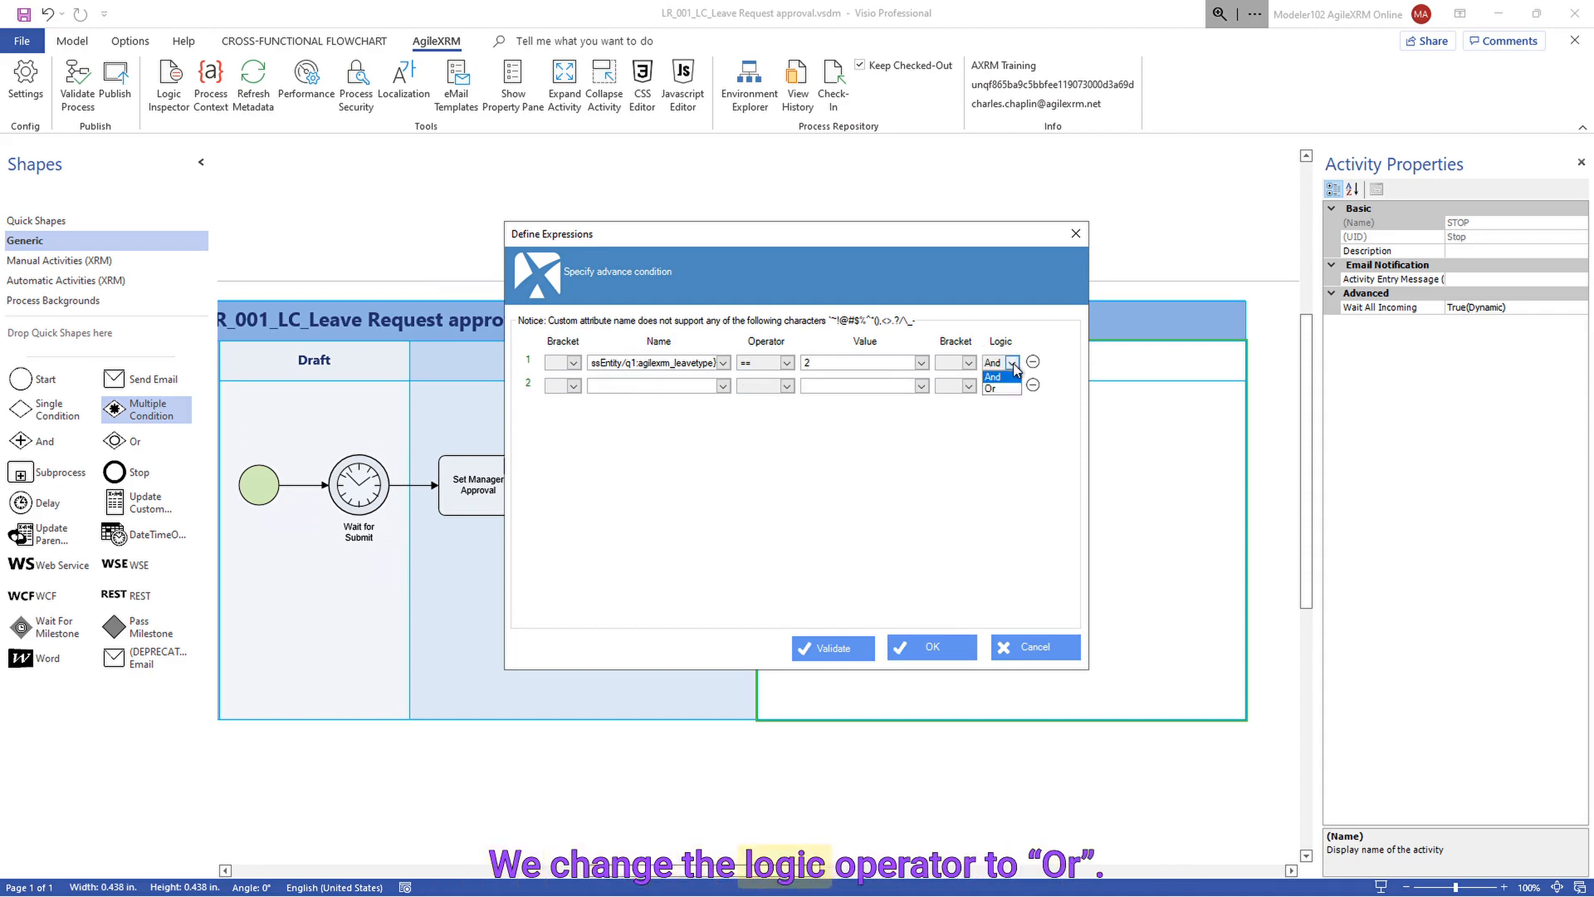
left_click(1011, 362)
left_click(999, 387)
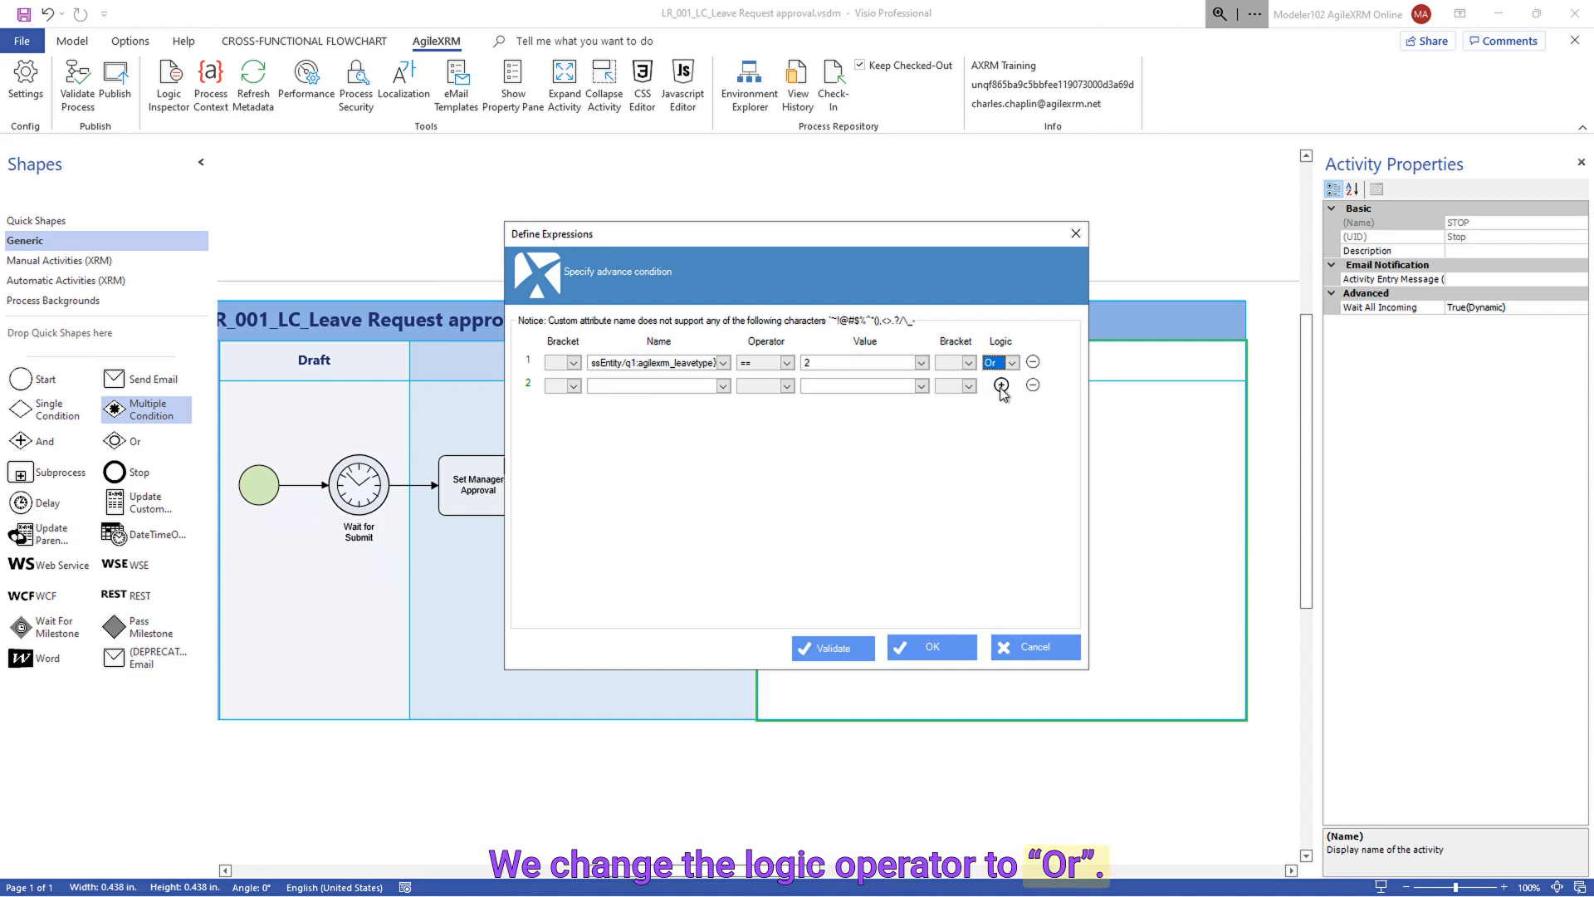
left_click(722, 385)
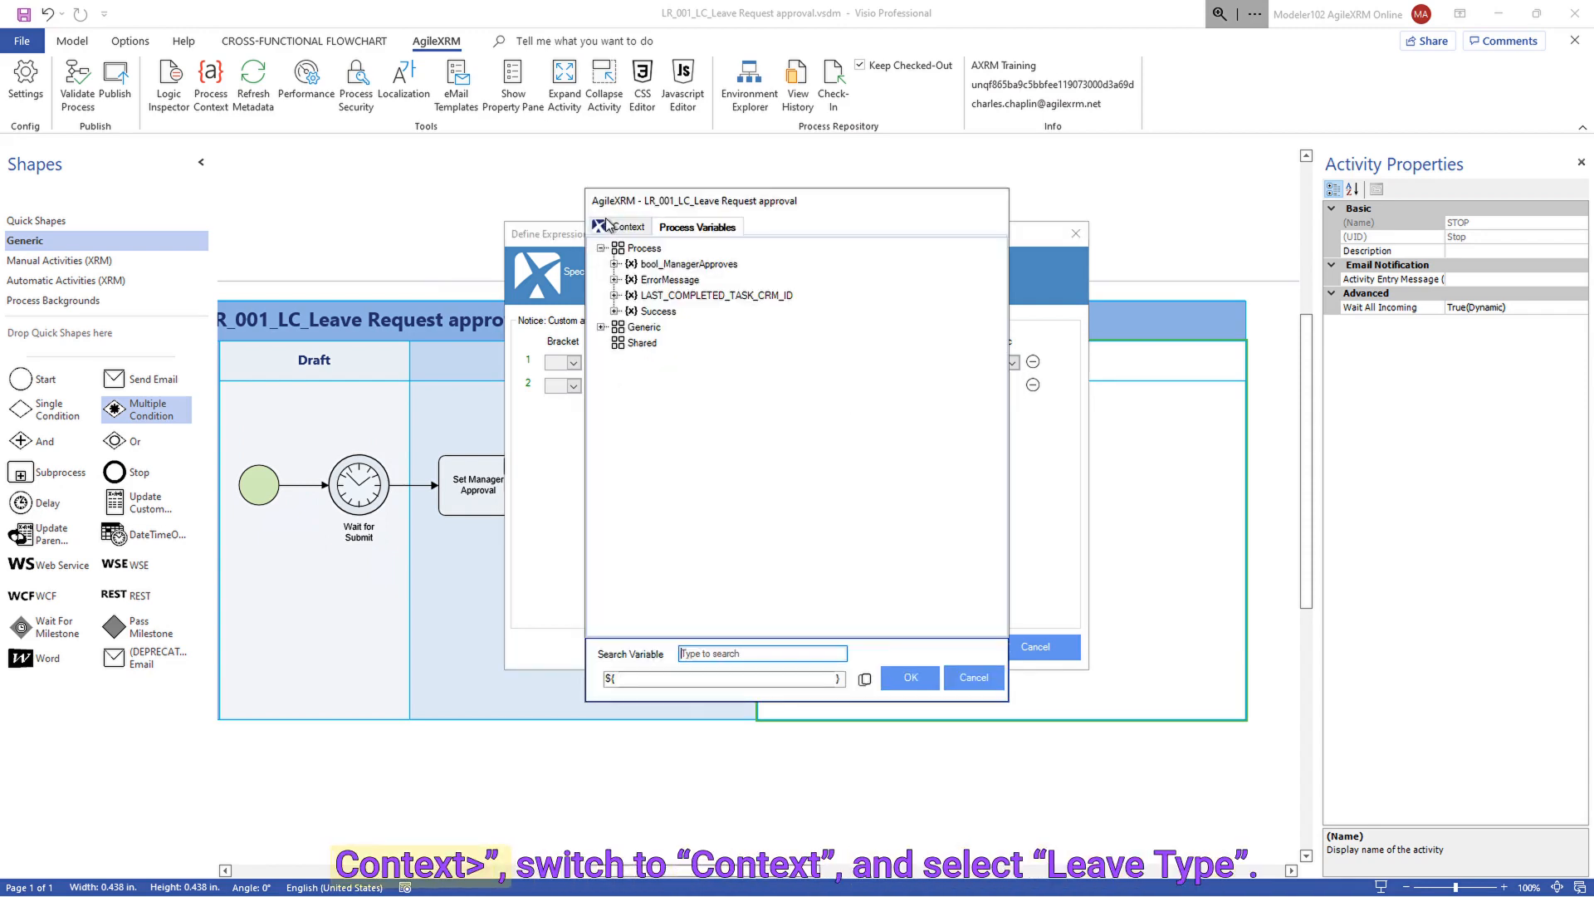
left_click(614, 226)
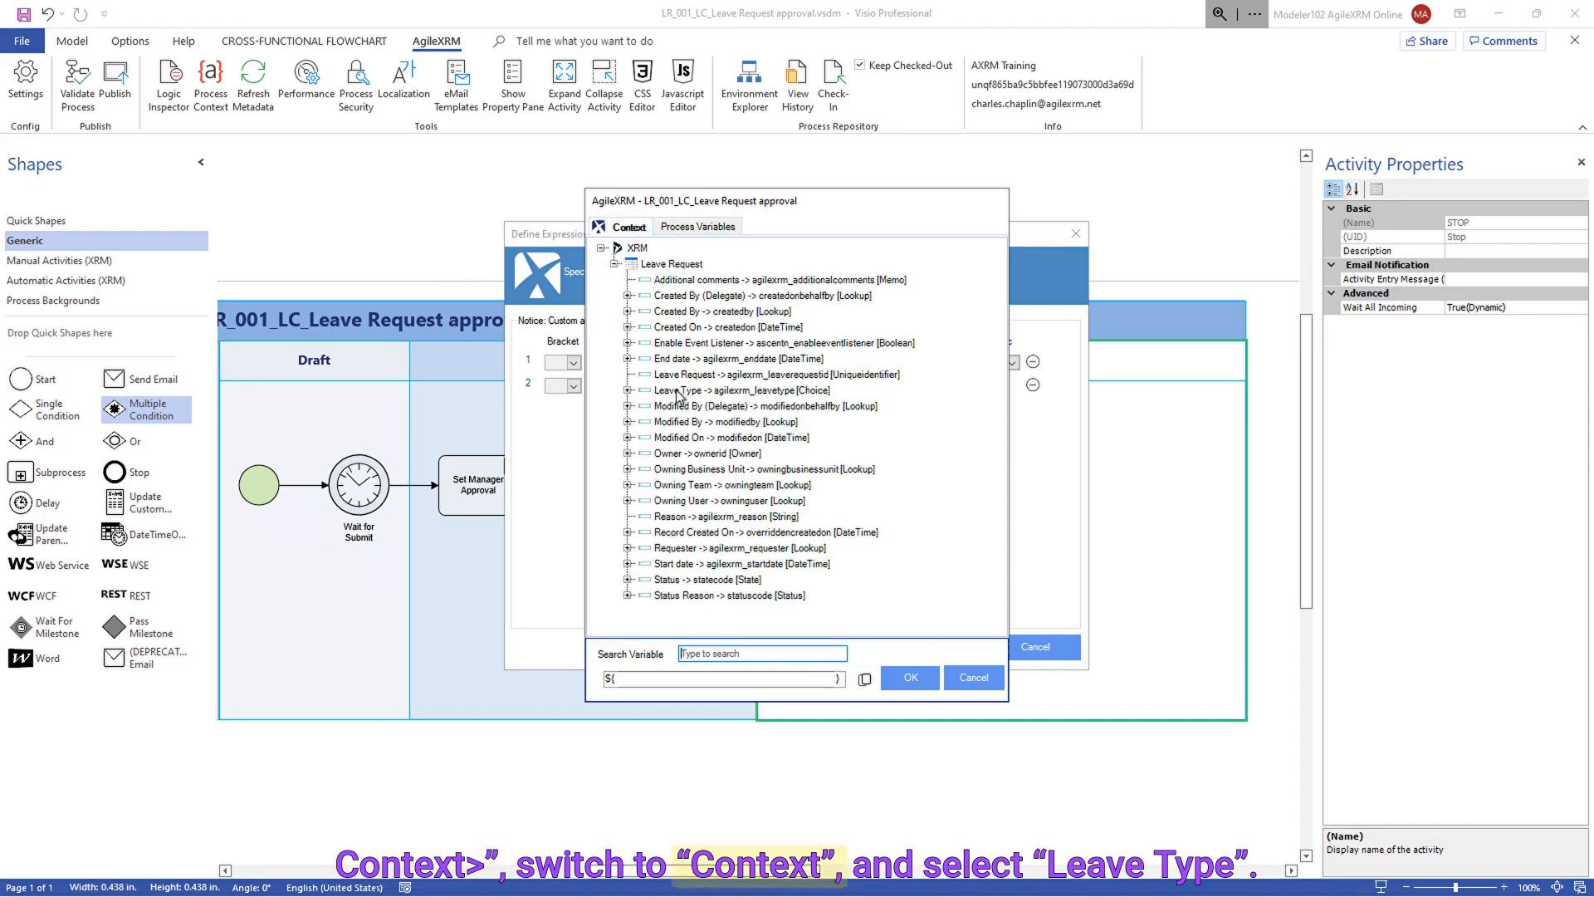
double_click(678, 391)
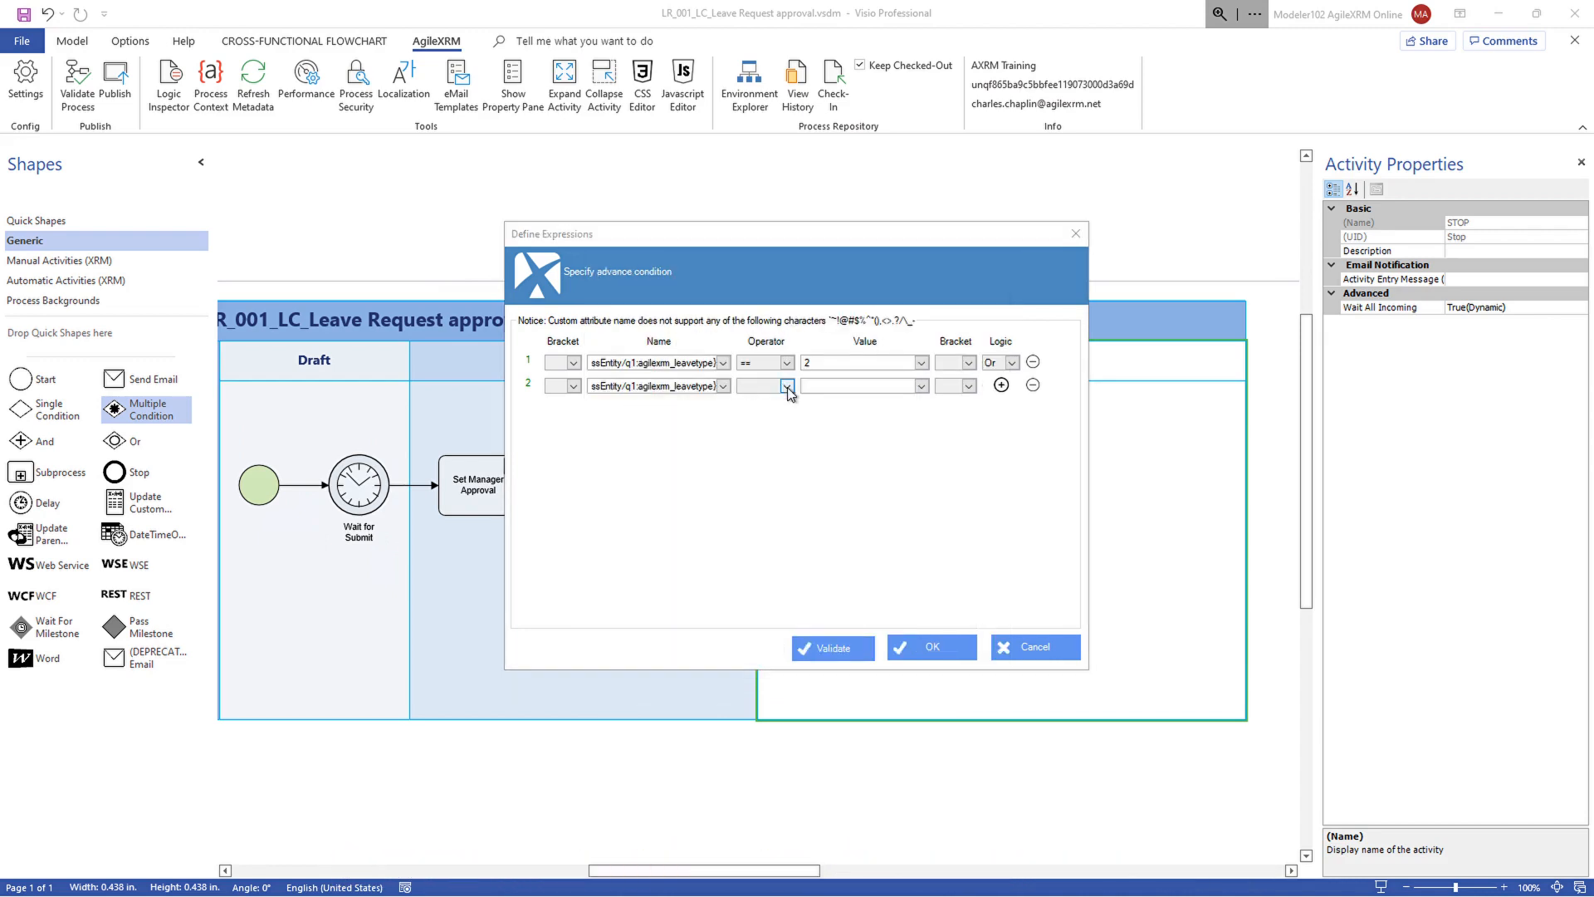
left_click(786, 386)
left_click(668, 442)
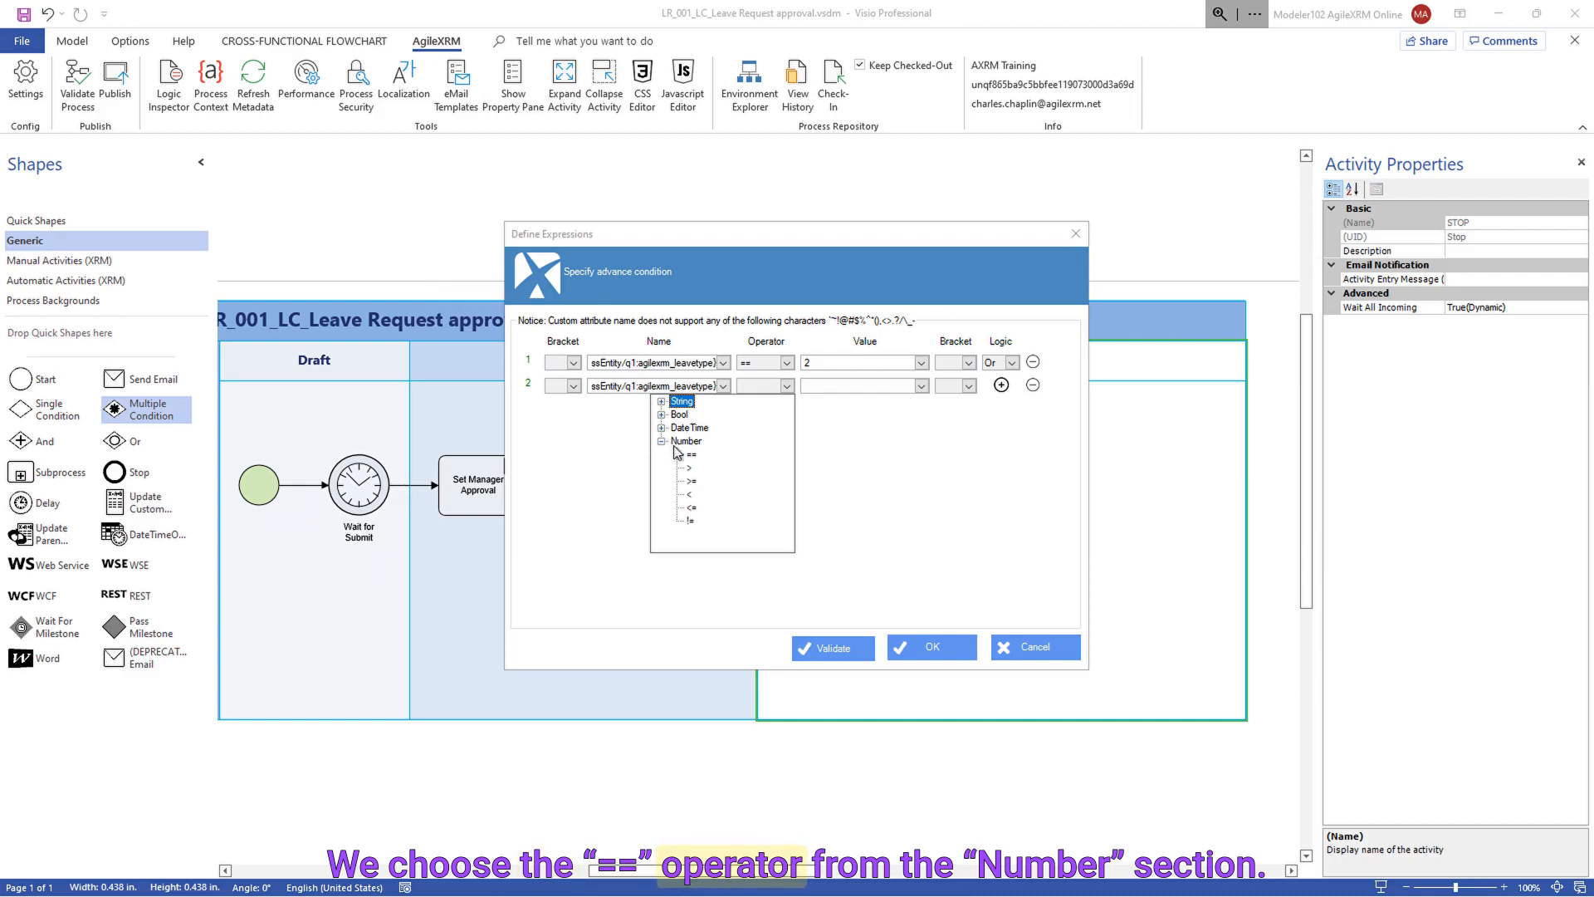
left_click(687, 455)
left_click(827, 386)
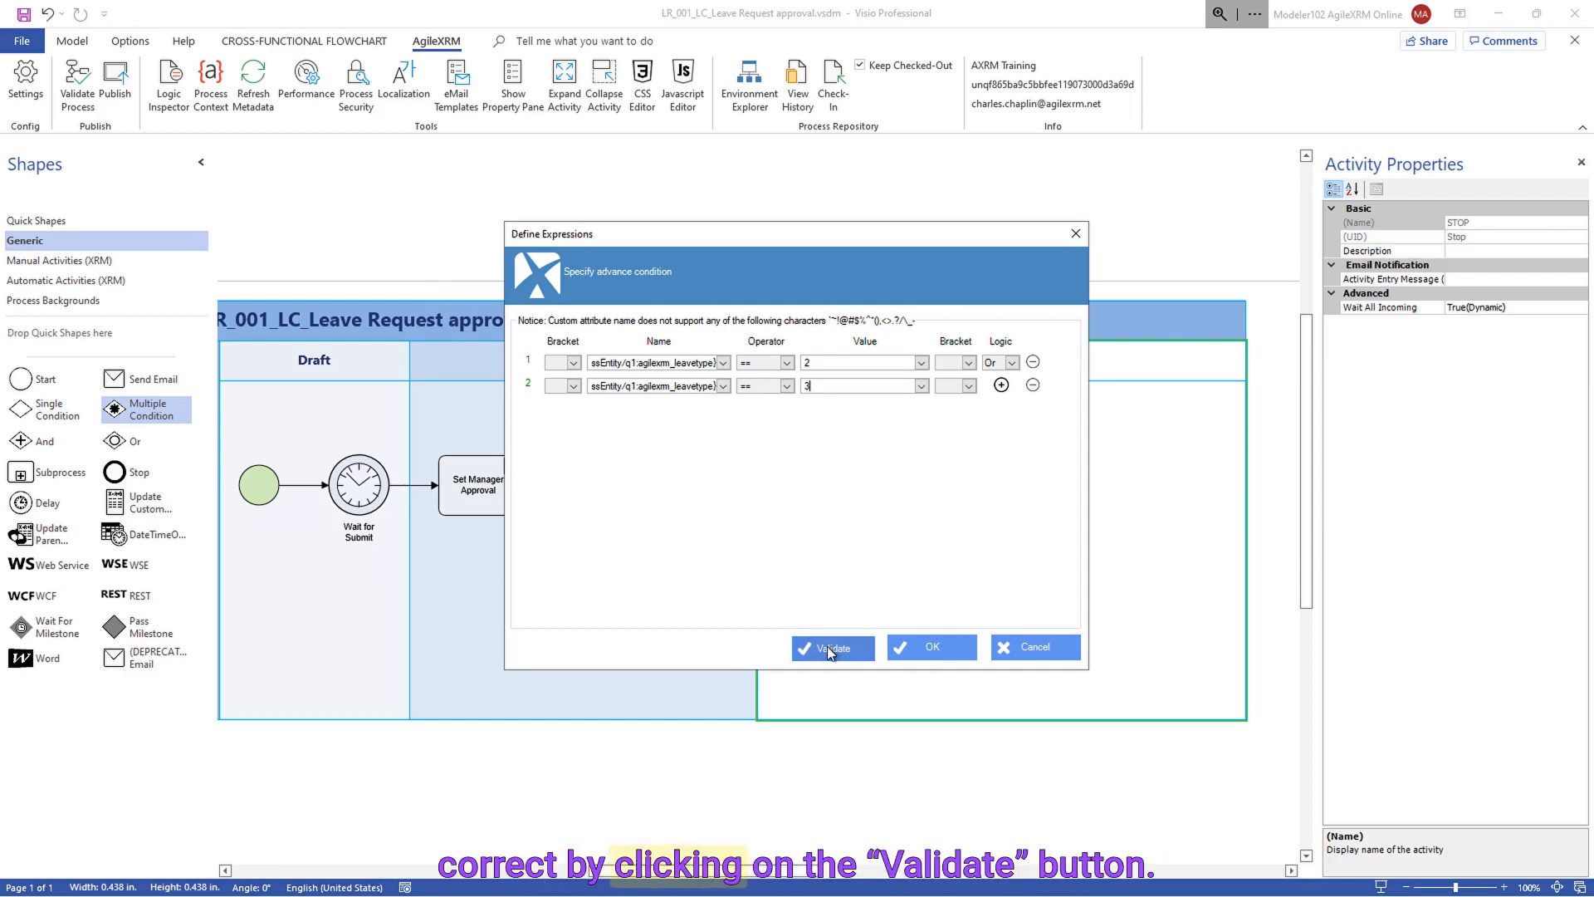
- Validate the leave type expression and accept it
left_click(827, 646)
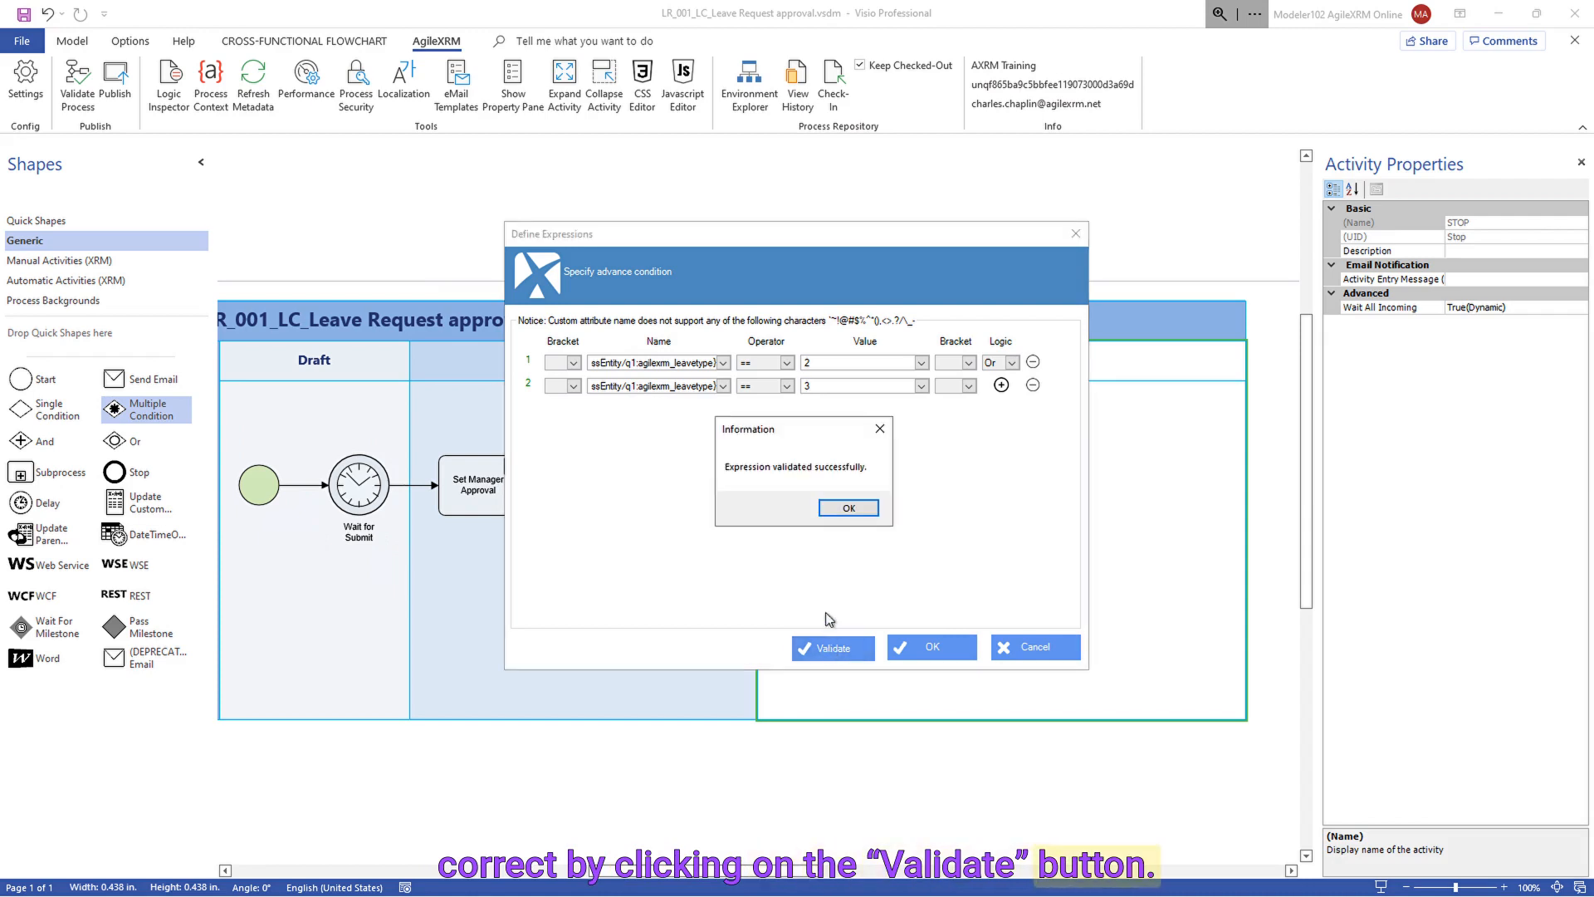
left_click(845, 506)
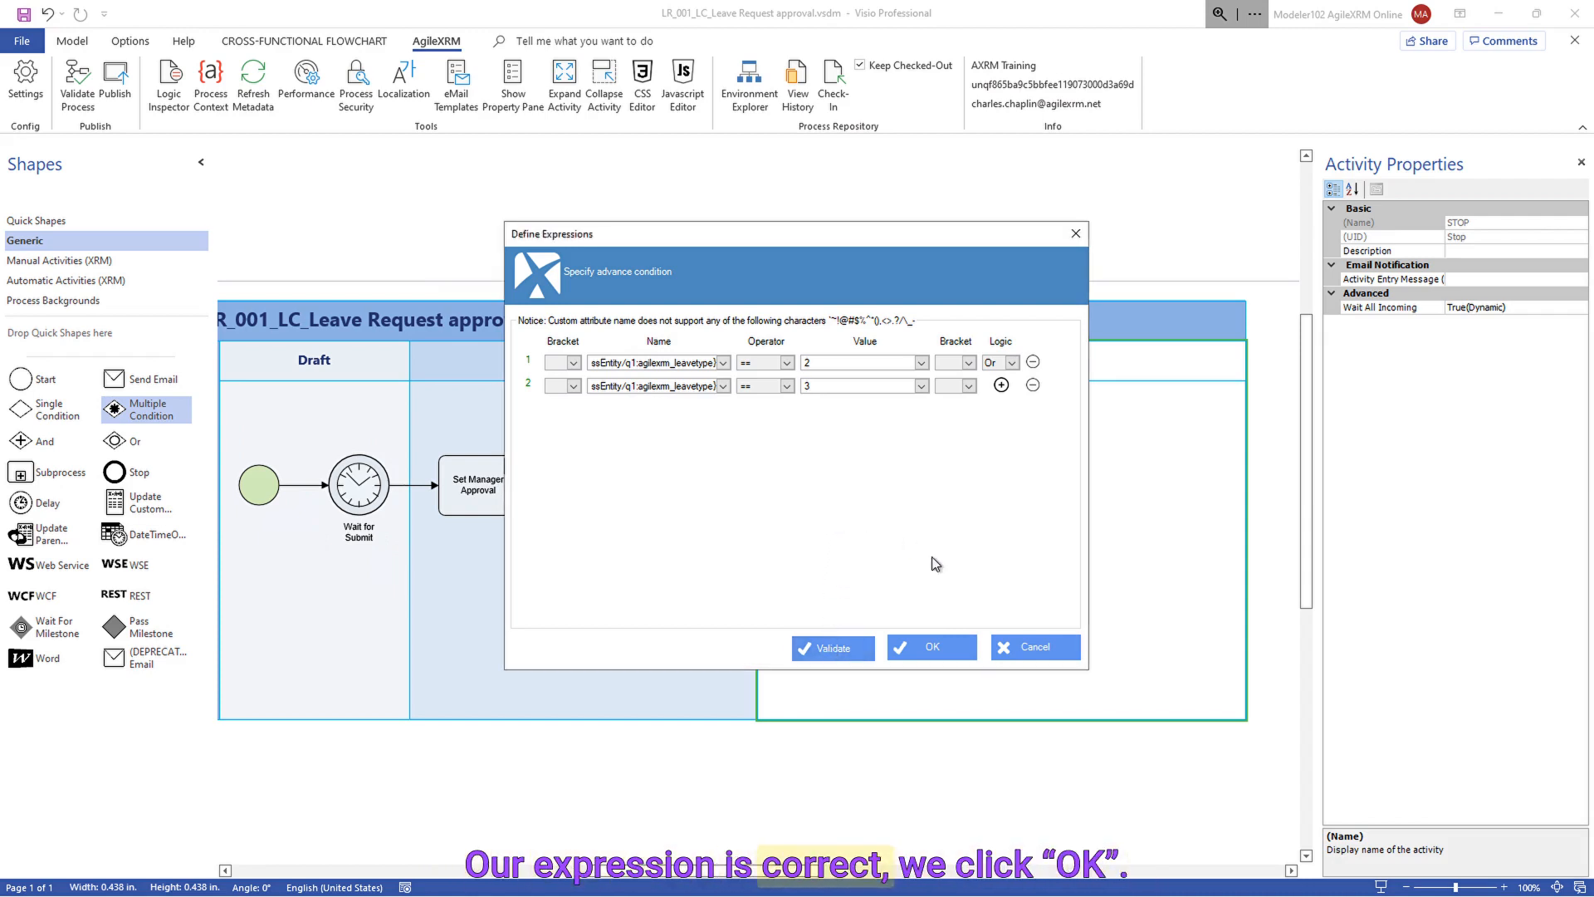
left_click(929, 643)
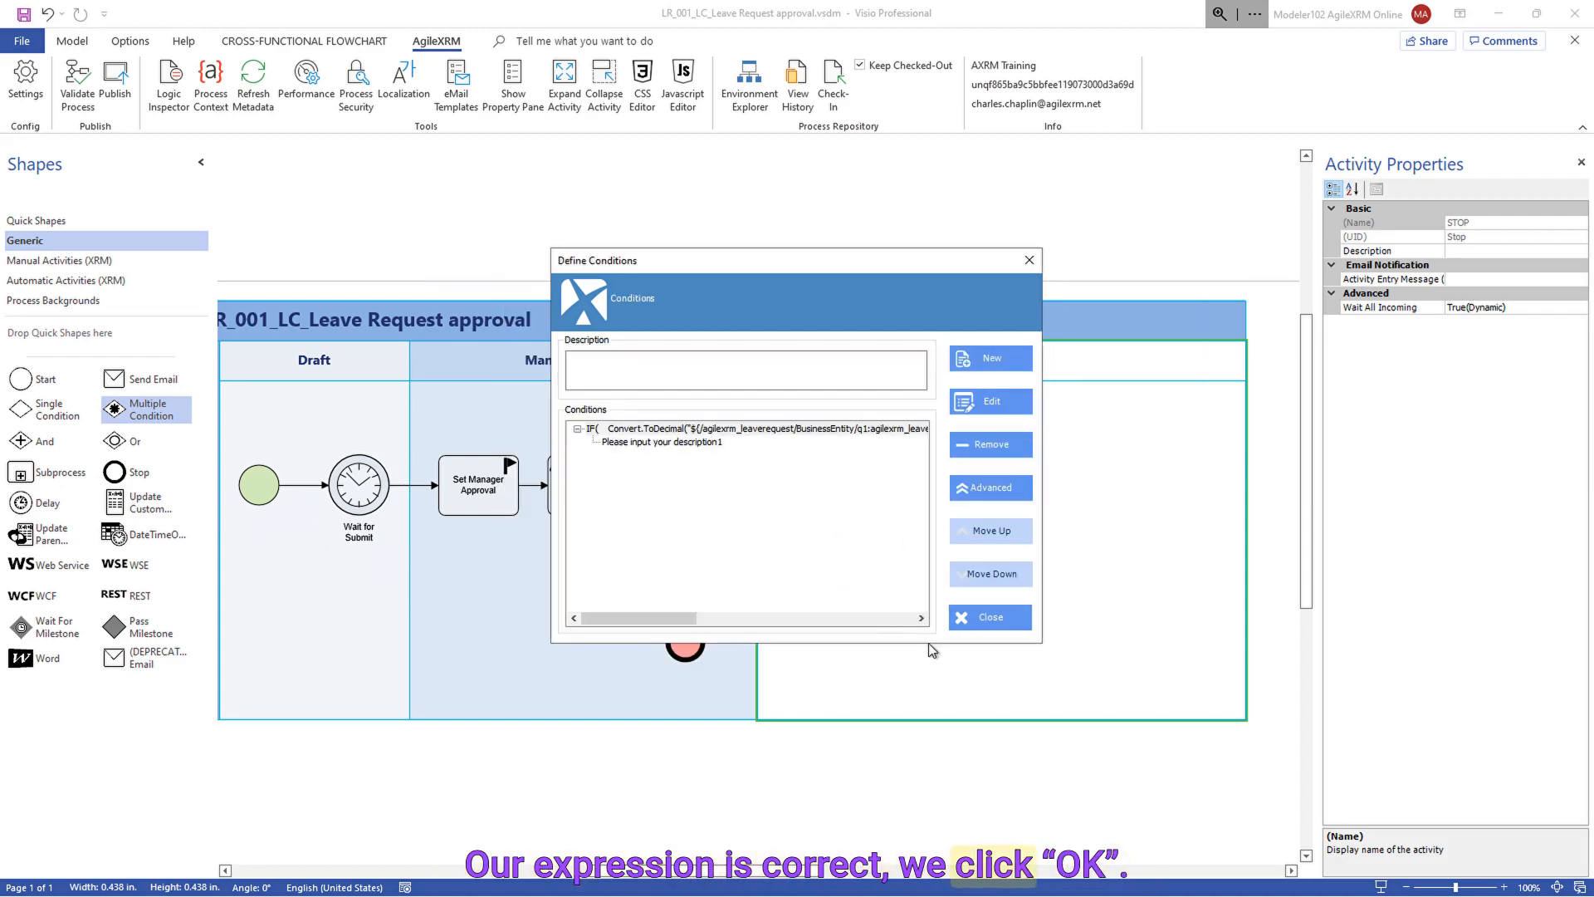
- Rename the new expression's description to "Unpaid leave or Other" and finish defining the conditions
left_click(650, 443)
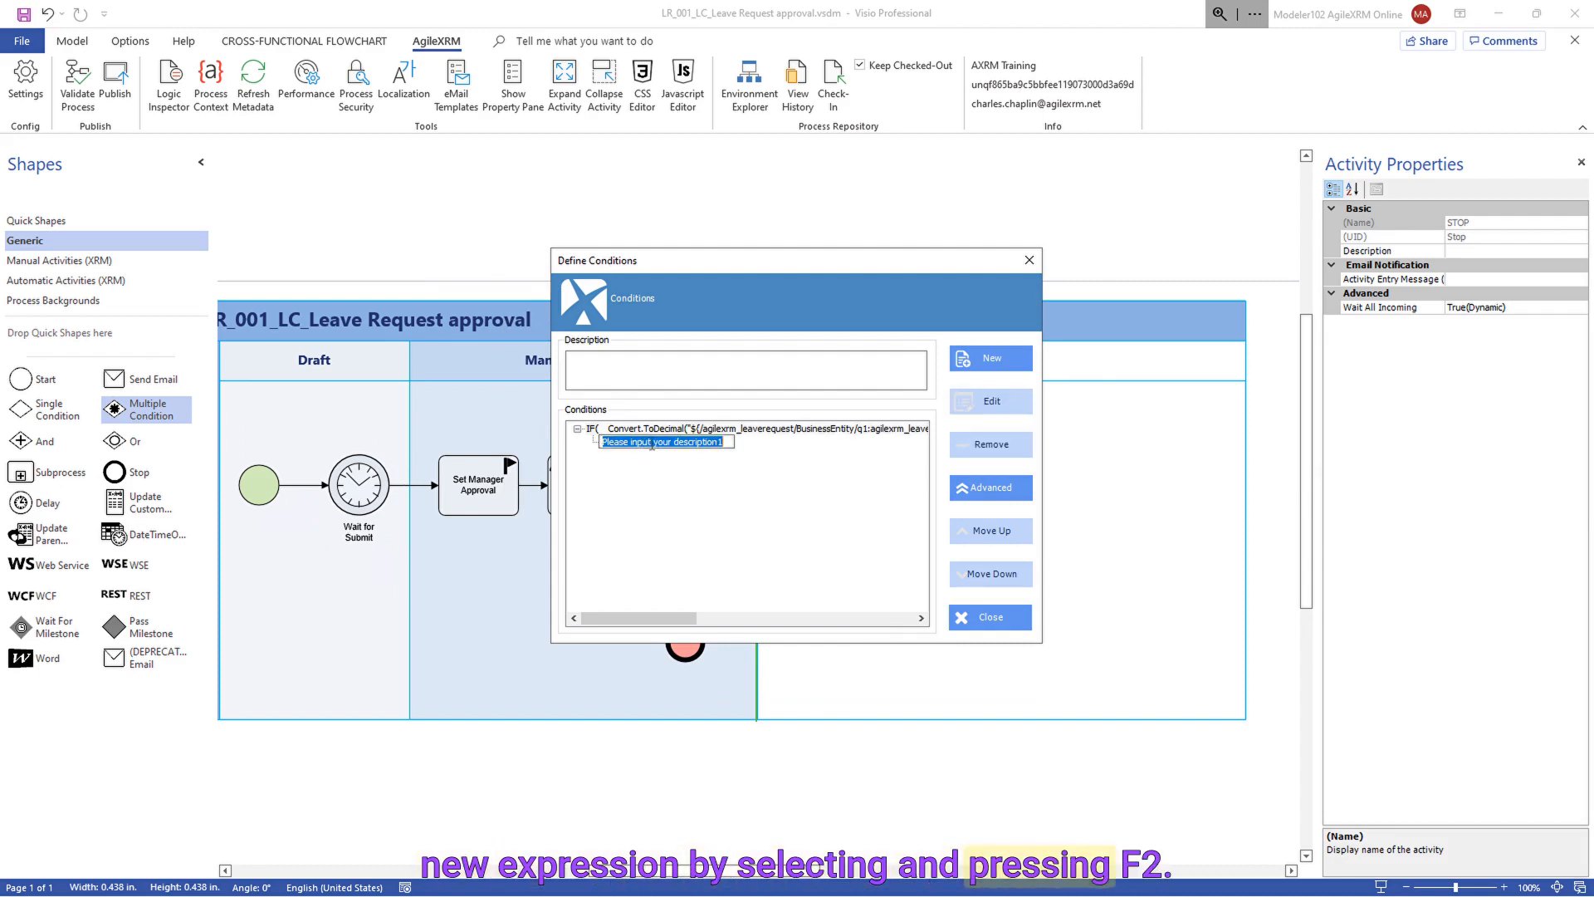
type("Unpaid")
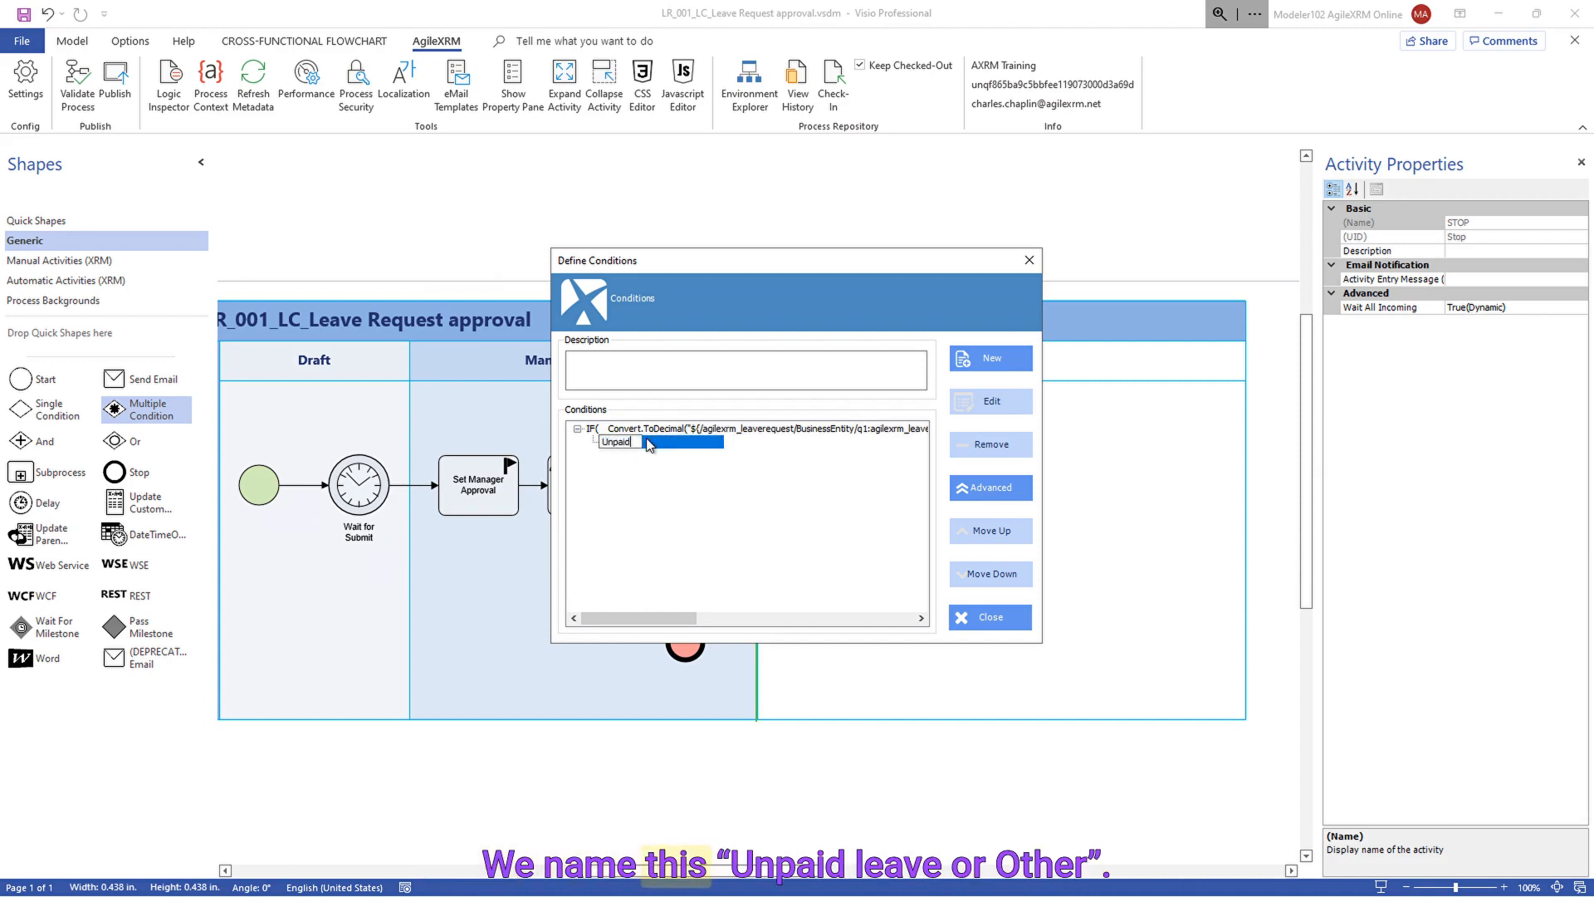
type(" leave or Other")
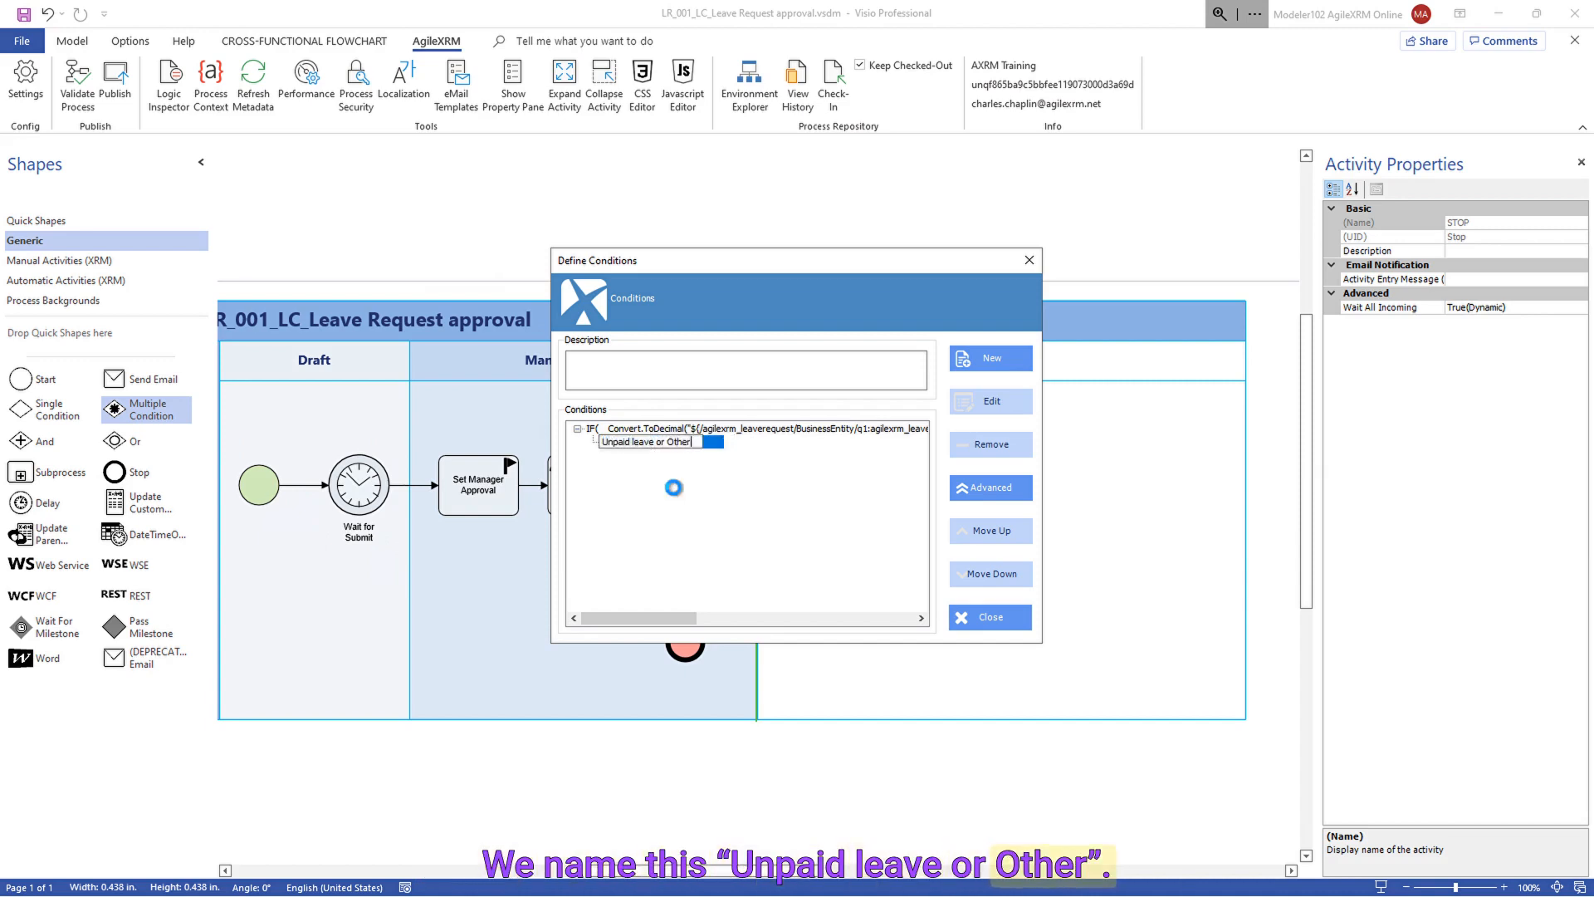
key("Return")
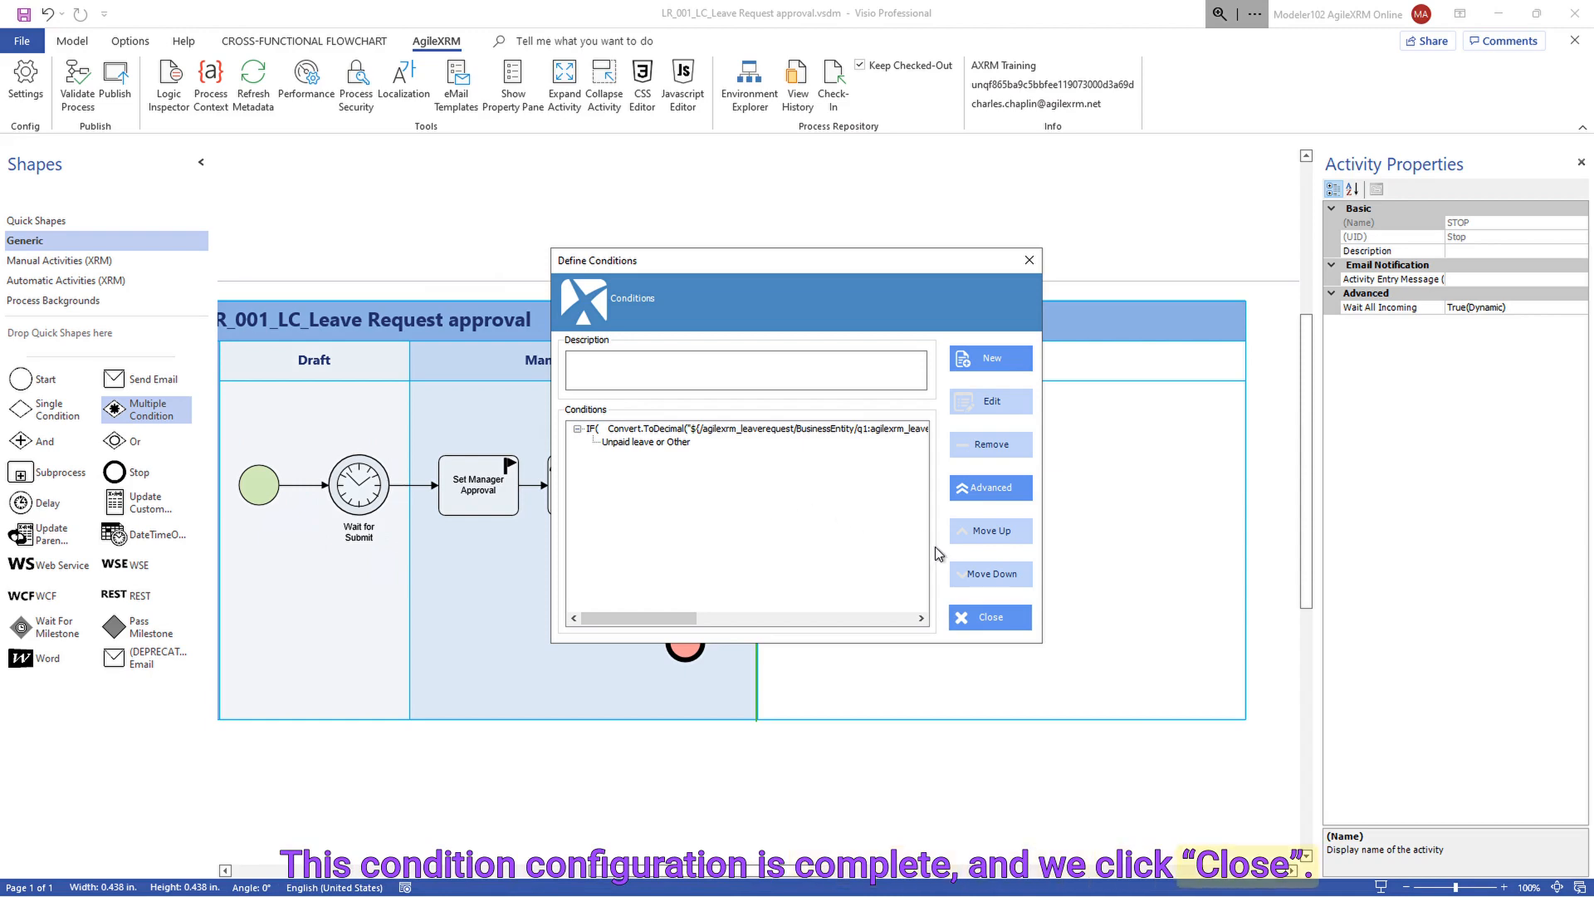
left_click(969, 619)
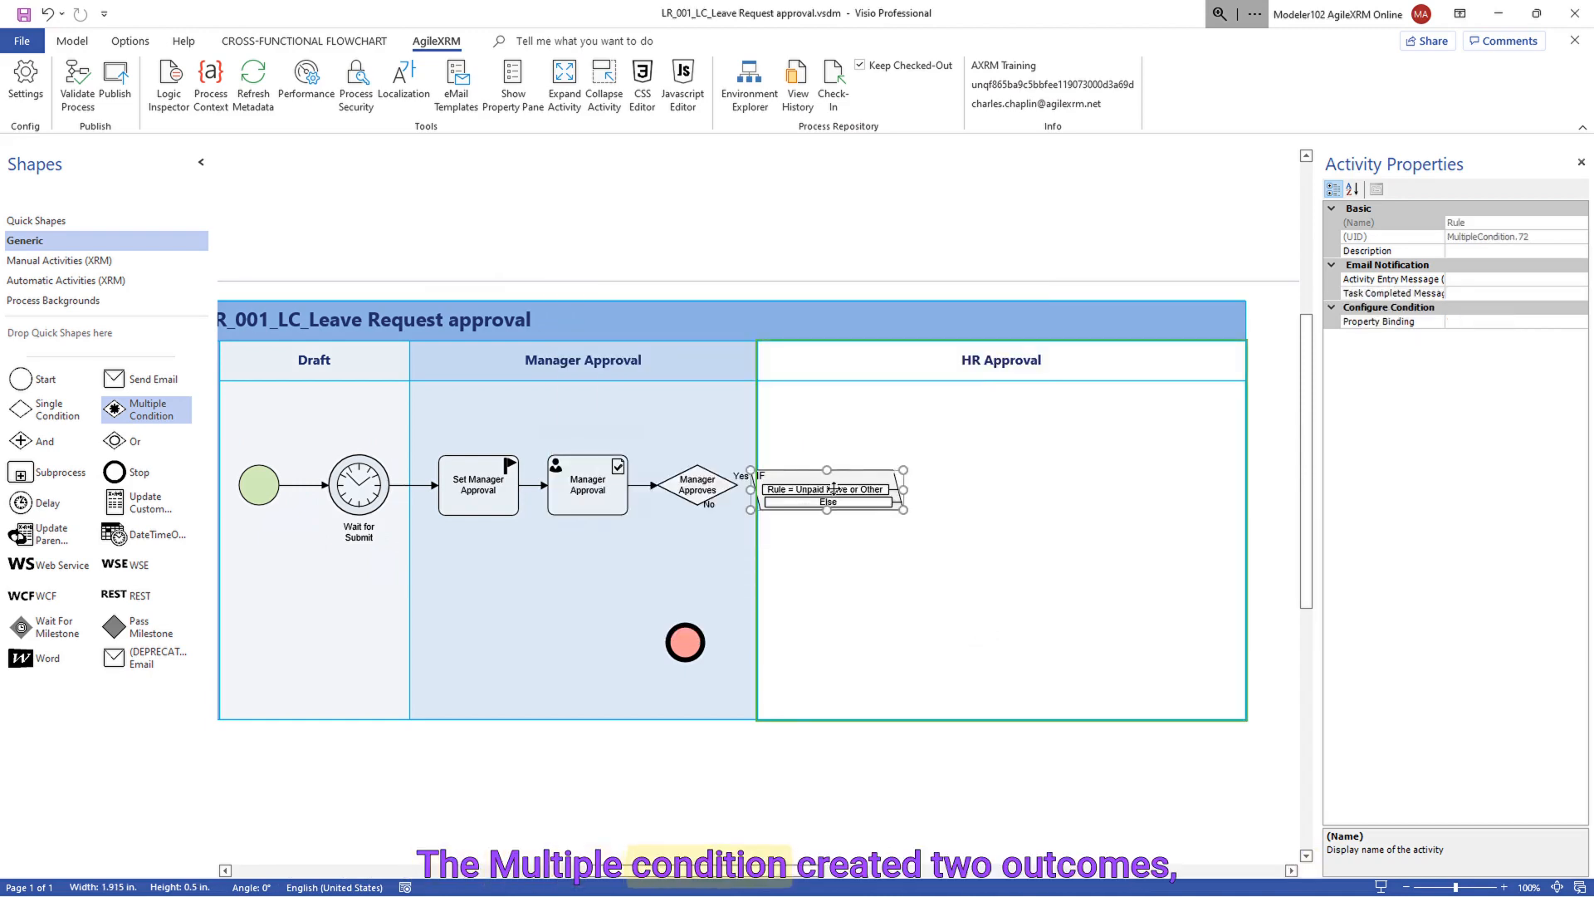
- Move the multiple condition fully inside the HR Approval stage and connect the Yes outcome of Manager Approves to it
left_click_drag(850, 488, 886, 490)
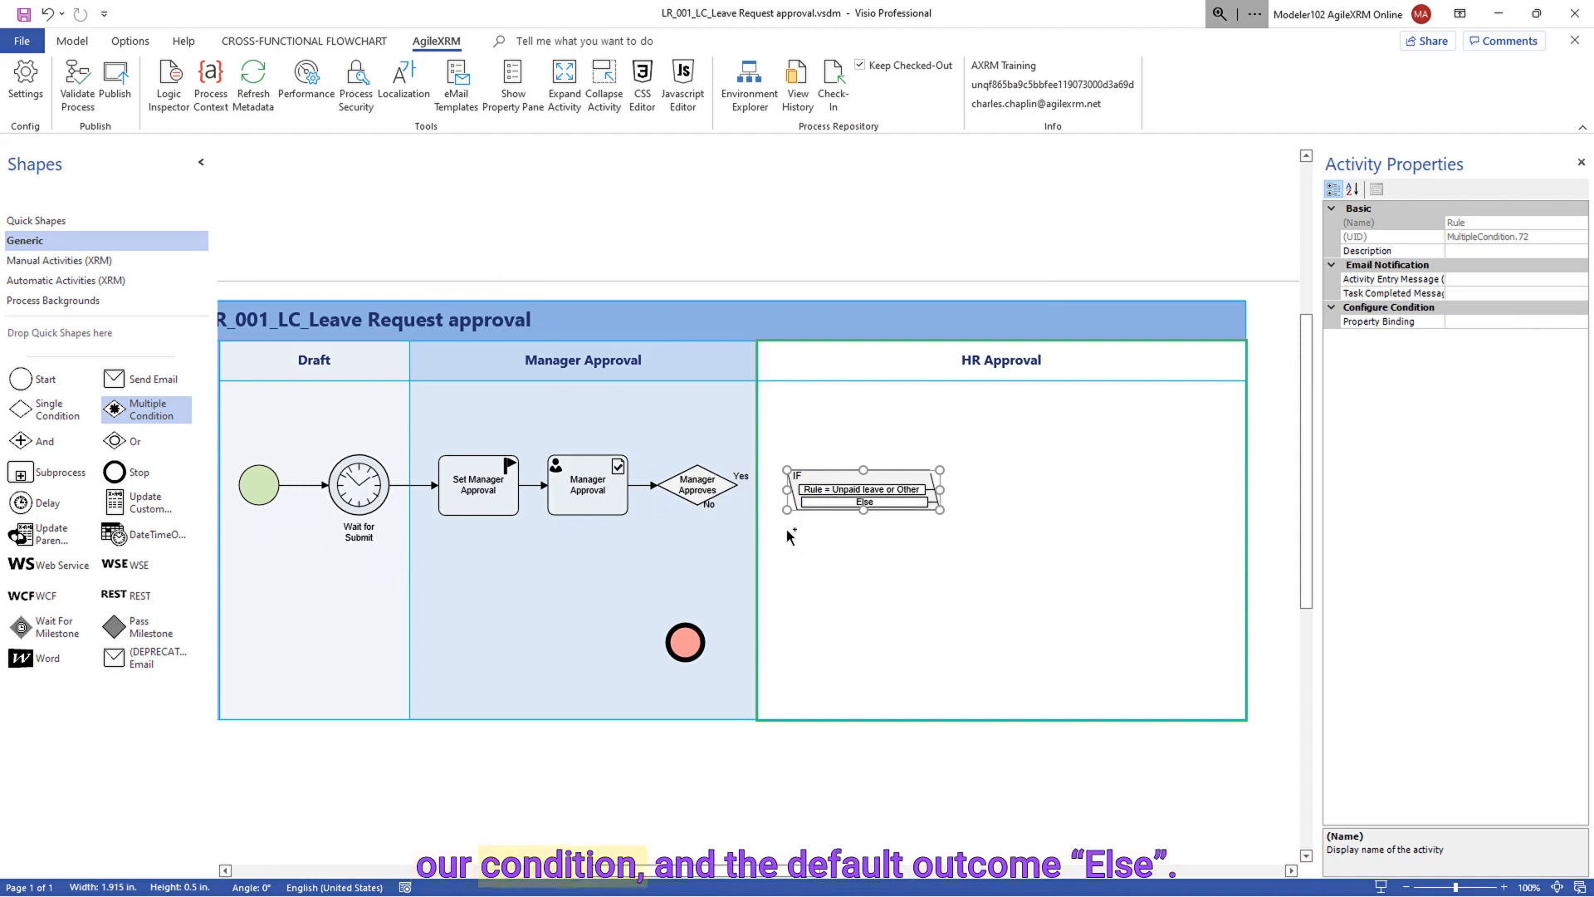
left_click_drag(734, 497, 844, 486)
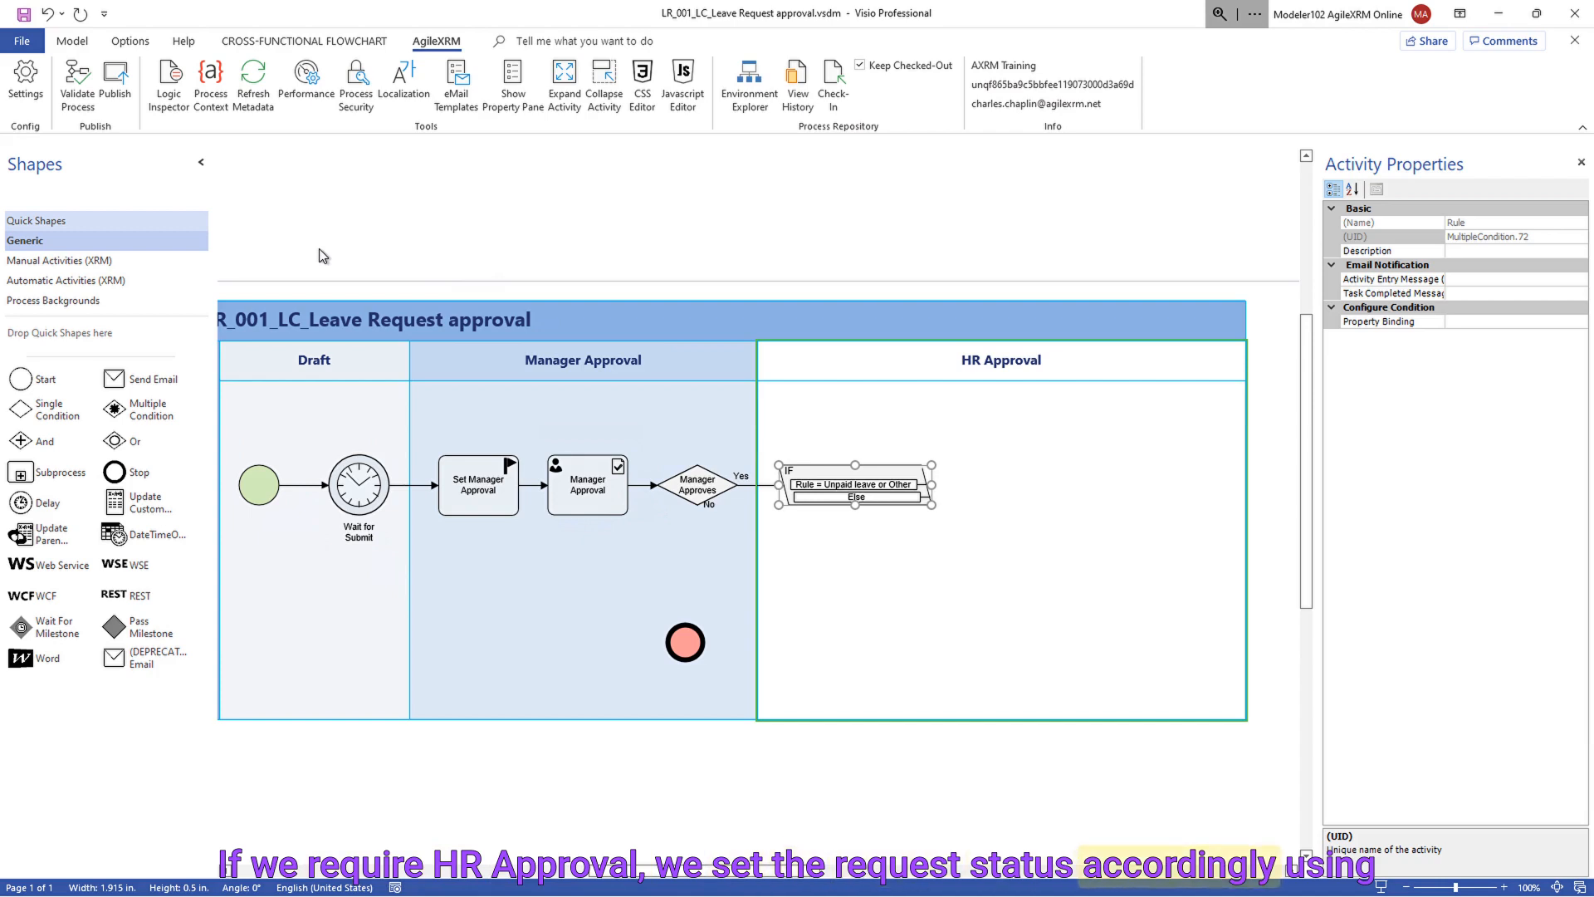
- Add a Set Status activity after the multiple condition in the HR Approval stage and name it "Set HR Approval"
left_click(80, 282)
left_click_drag(58, 502, 1009, 492)
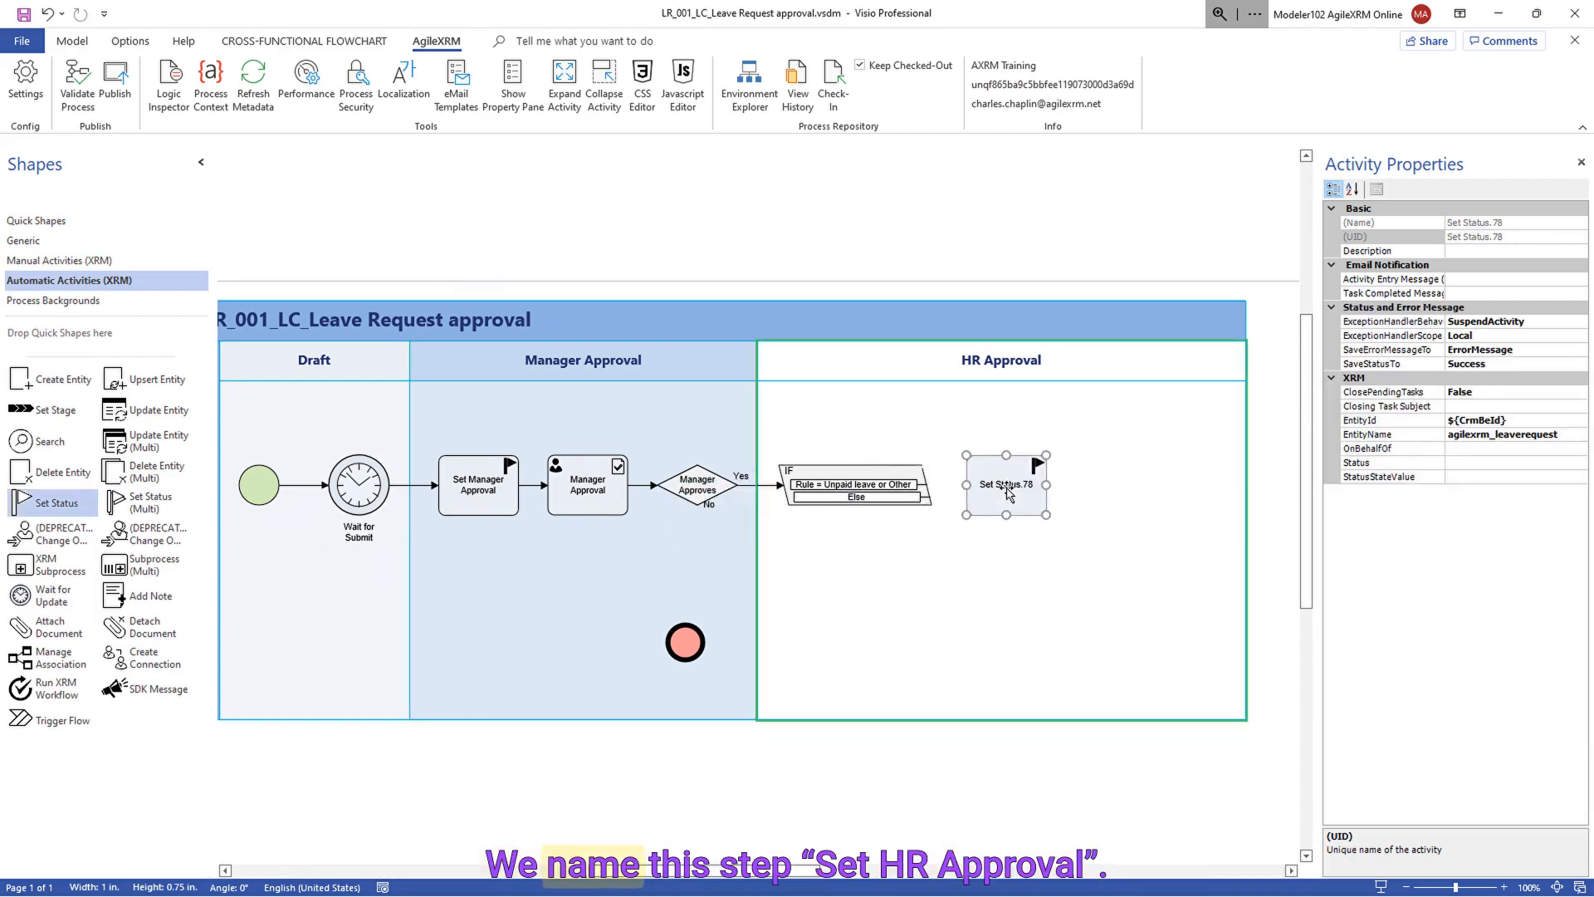
type("Set")
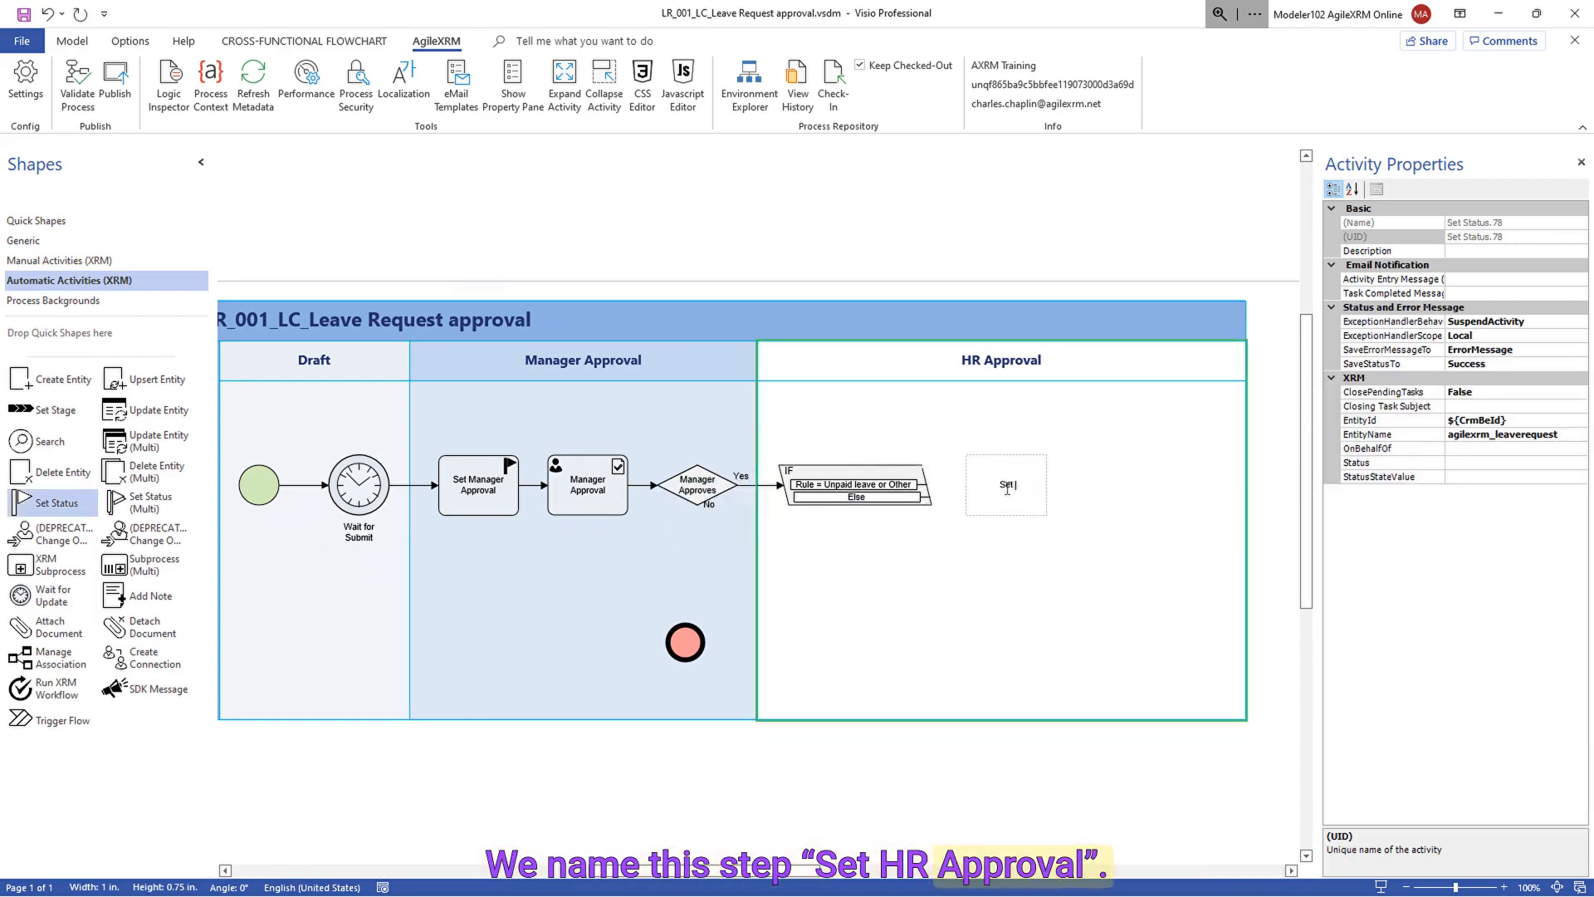
type(" HR Approval")
left_click(1013, 535)
- Set the Set HR Approval activity's status to HR Approval-Active and connect the "Unpaid leave or Other" outcome to it
left_click(1003, 498)
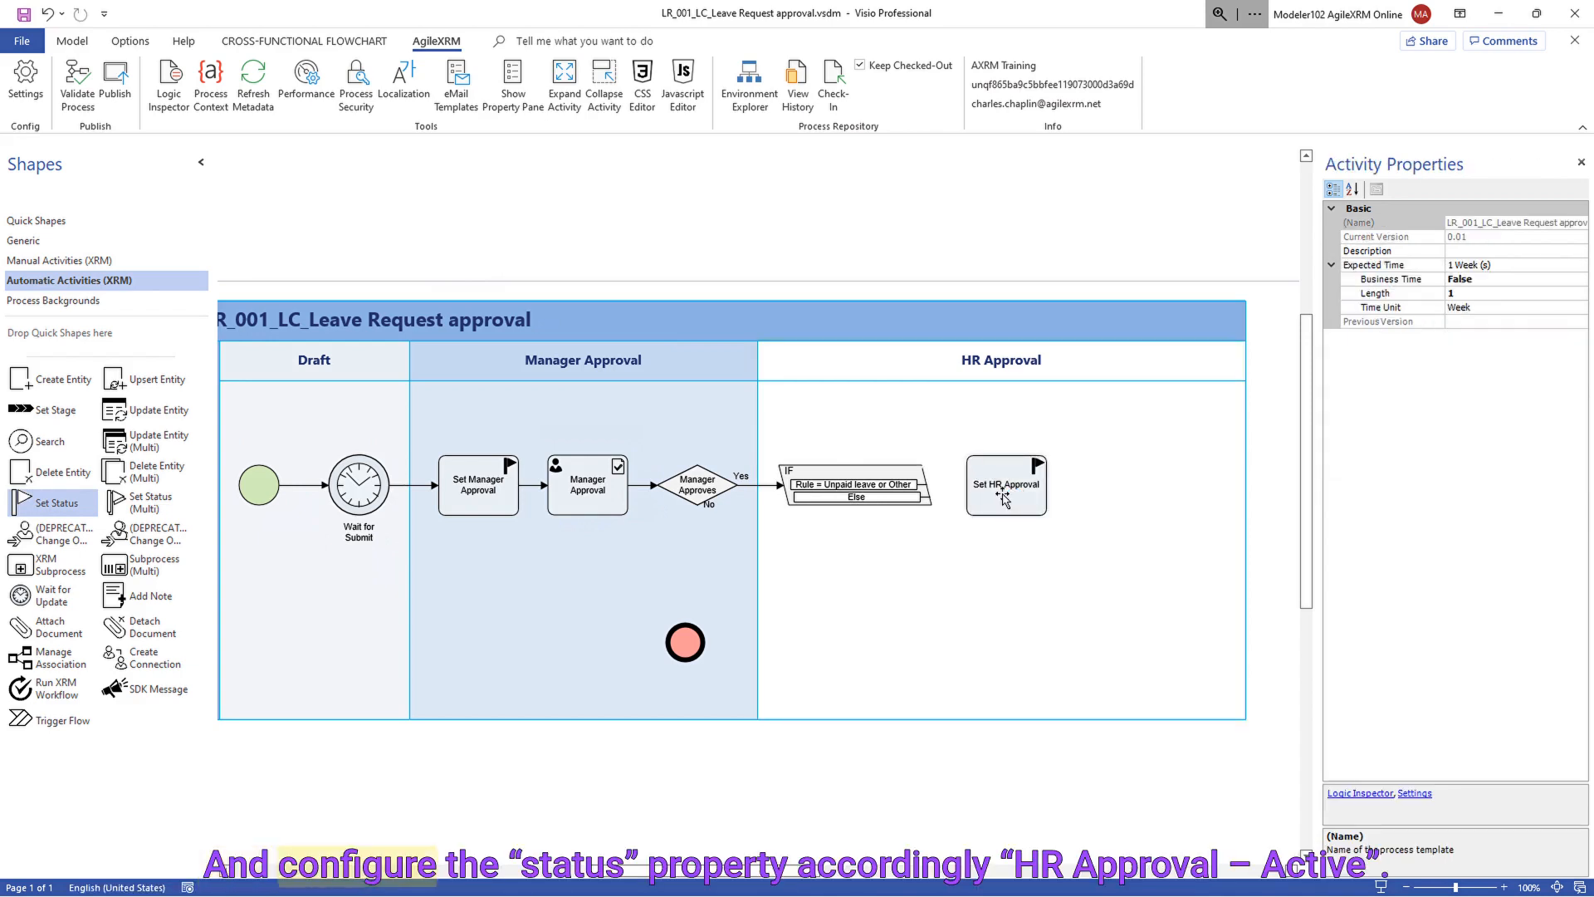
left_click(1575, 463)
left_click(1580, 463)
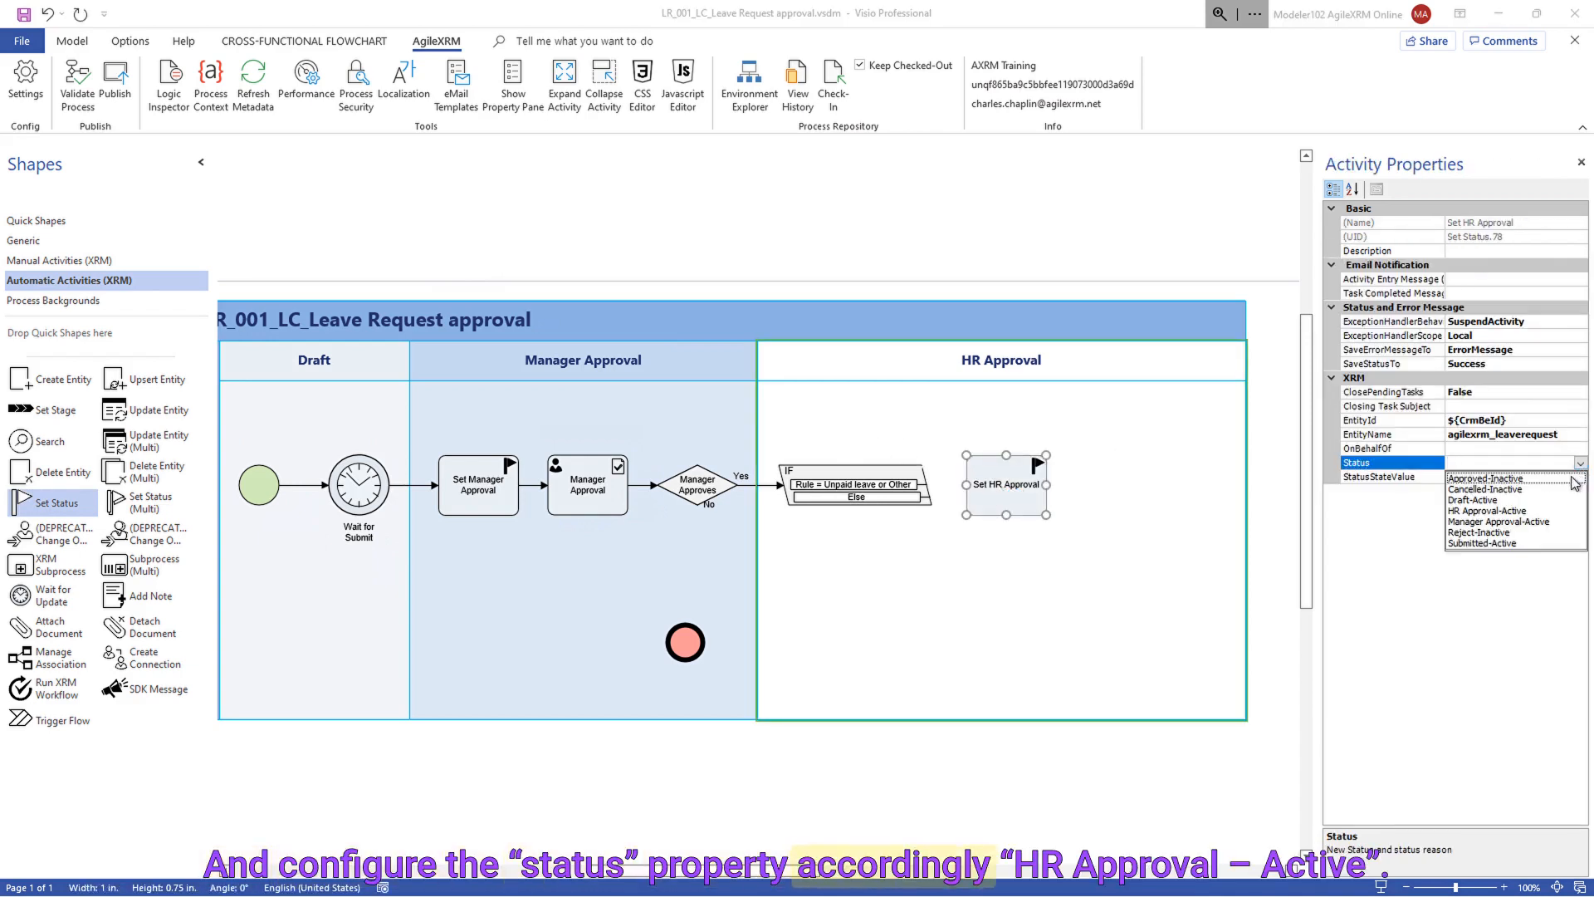
left_click(1514, 512)
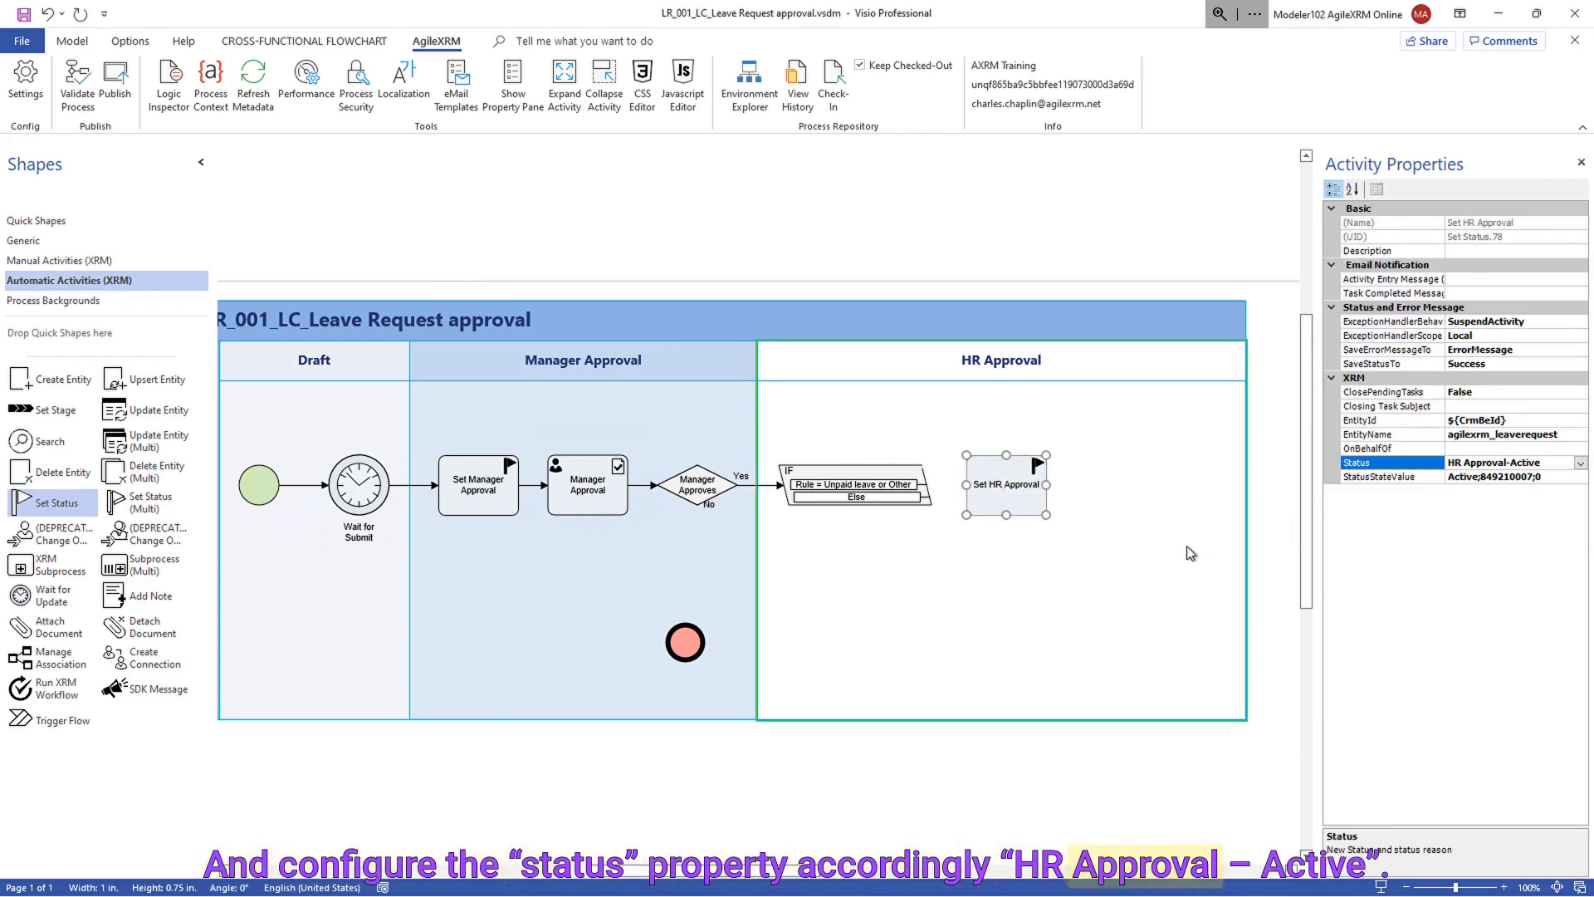
left_click(981, 579)
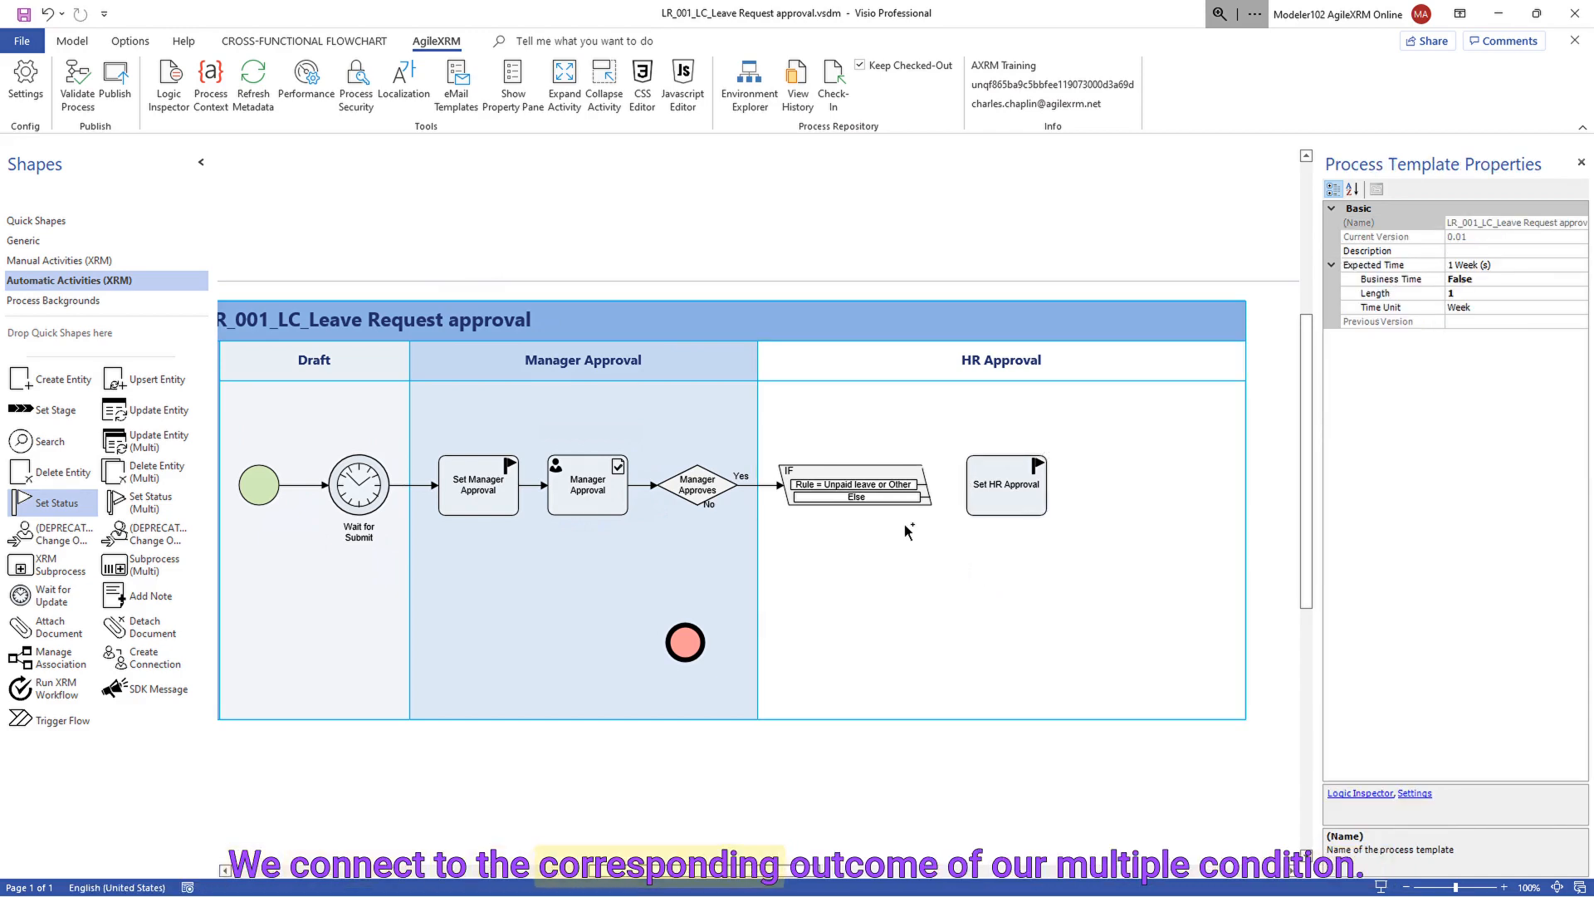
left_click_drag(902, 516, 968, 485)
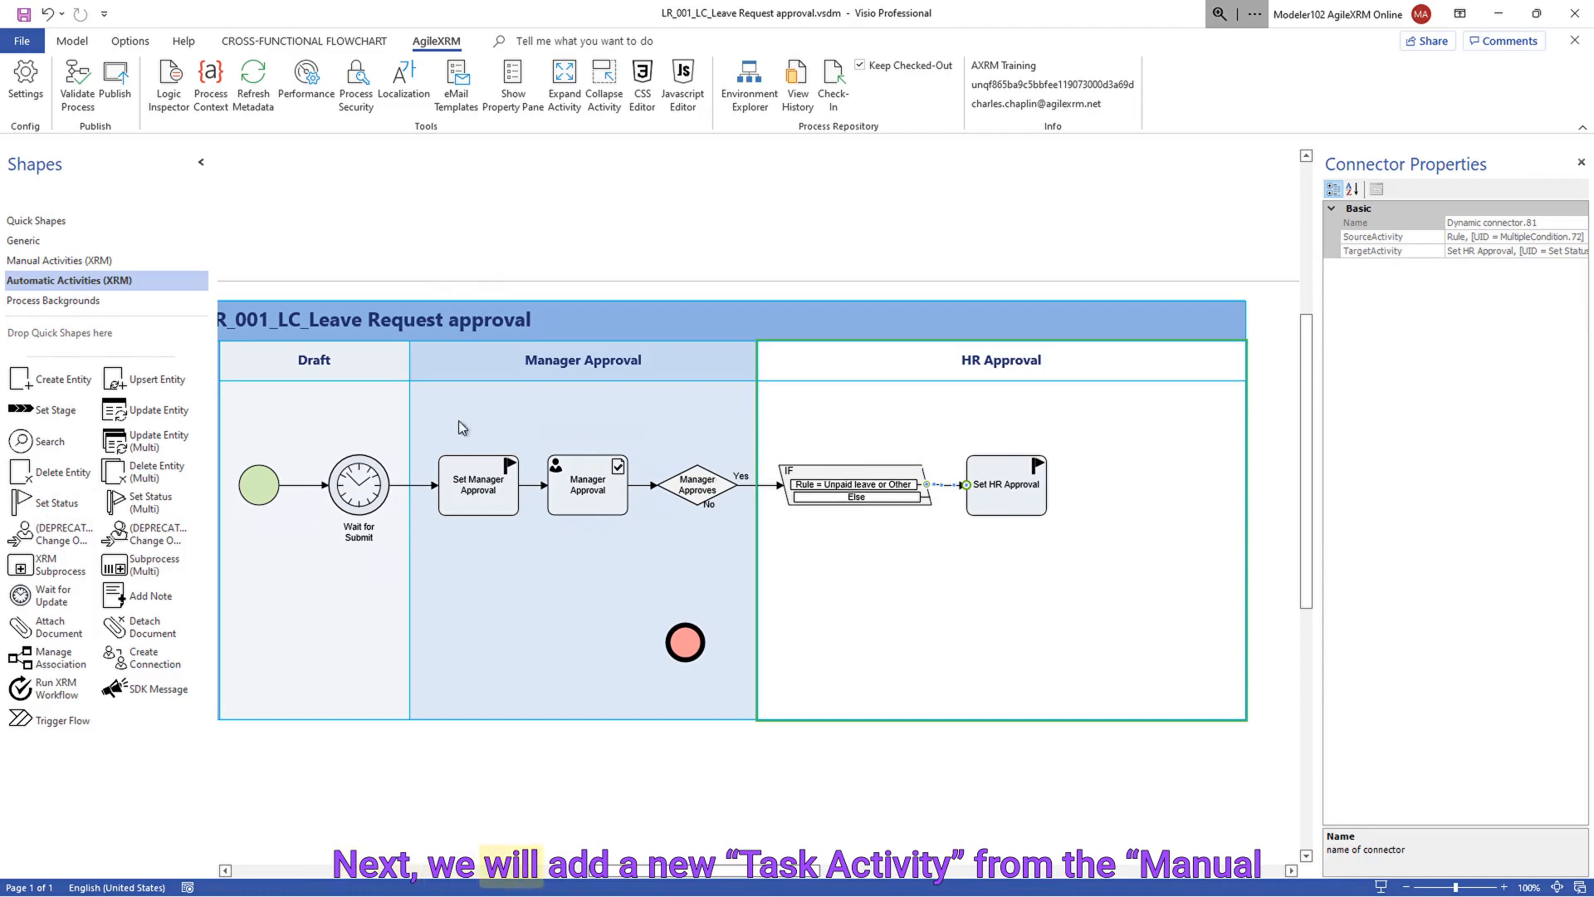
- Add a manual Task Activity after Set HR Approval in the HR Approval stage and name it "HR Approval"
left_click(54, 264)
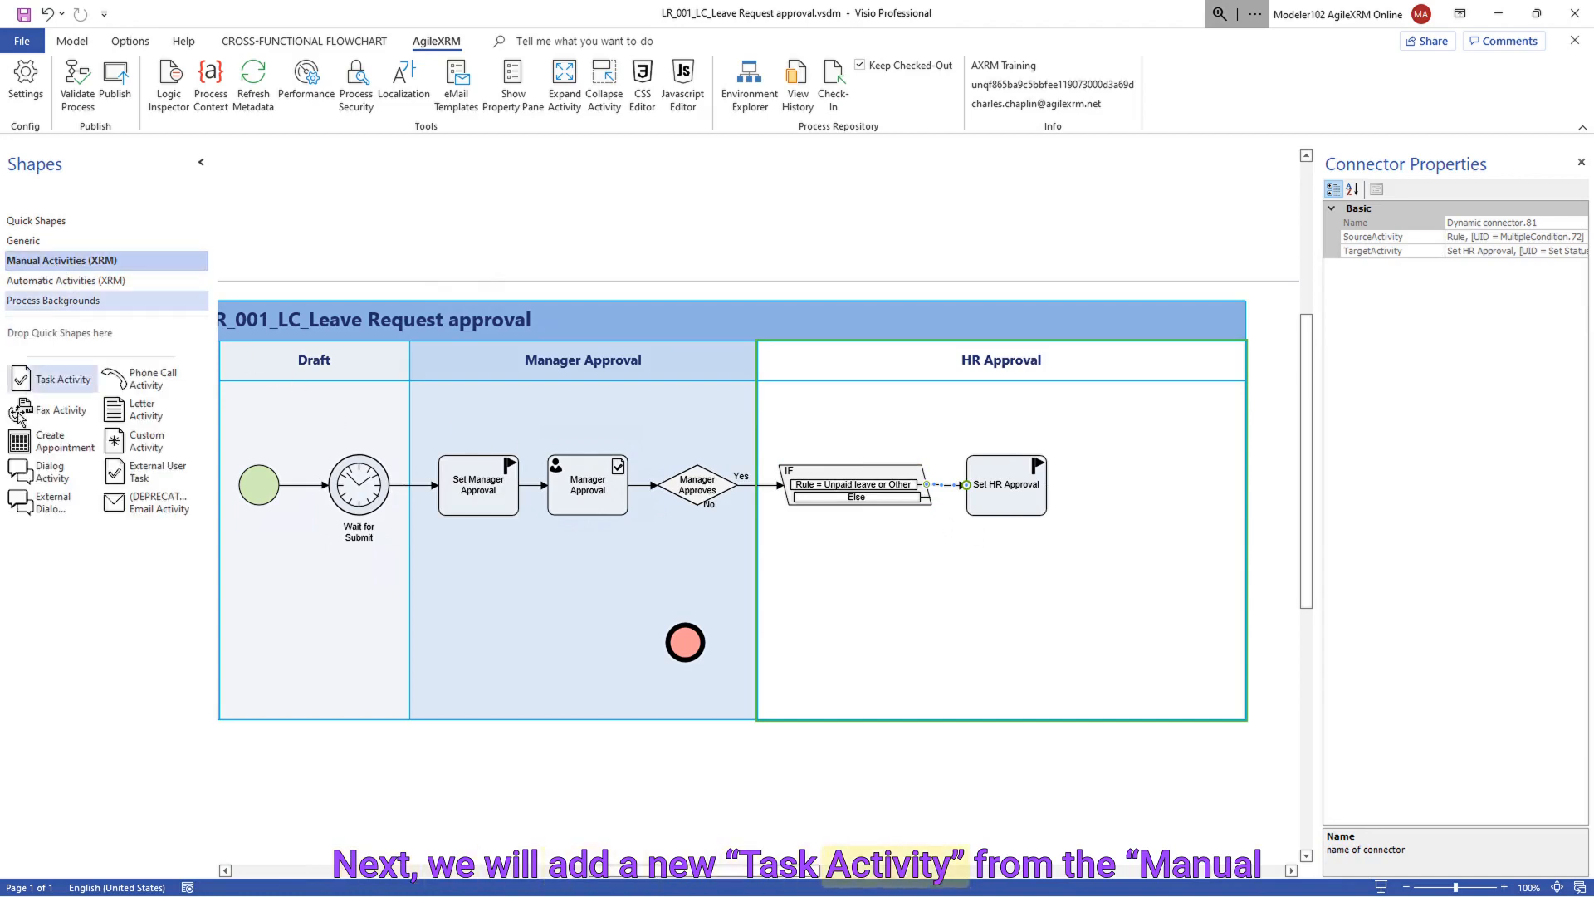
left_click_drag(772, 417, 1117, 484)
type("HR Approval")
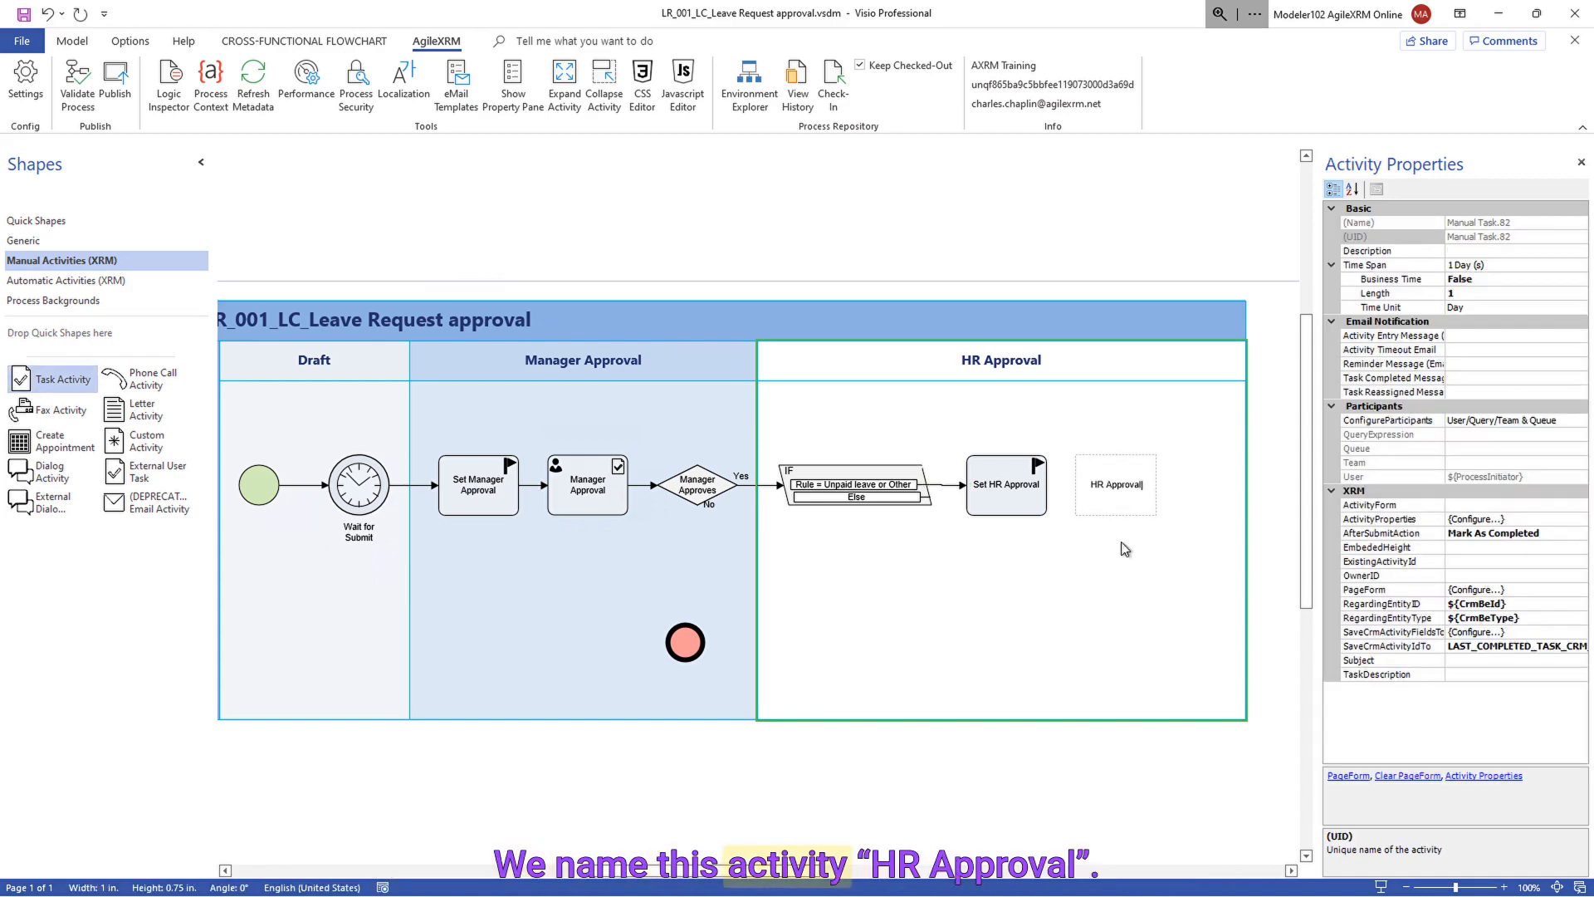
key("Escape")
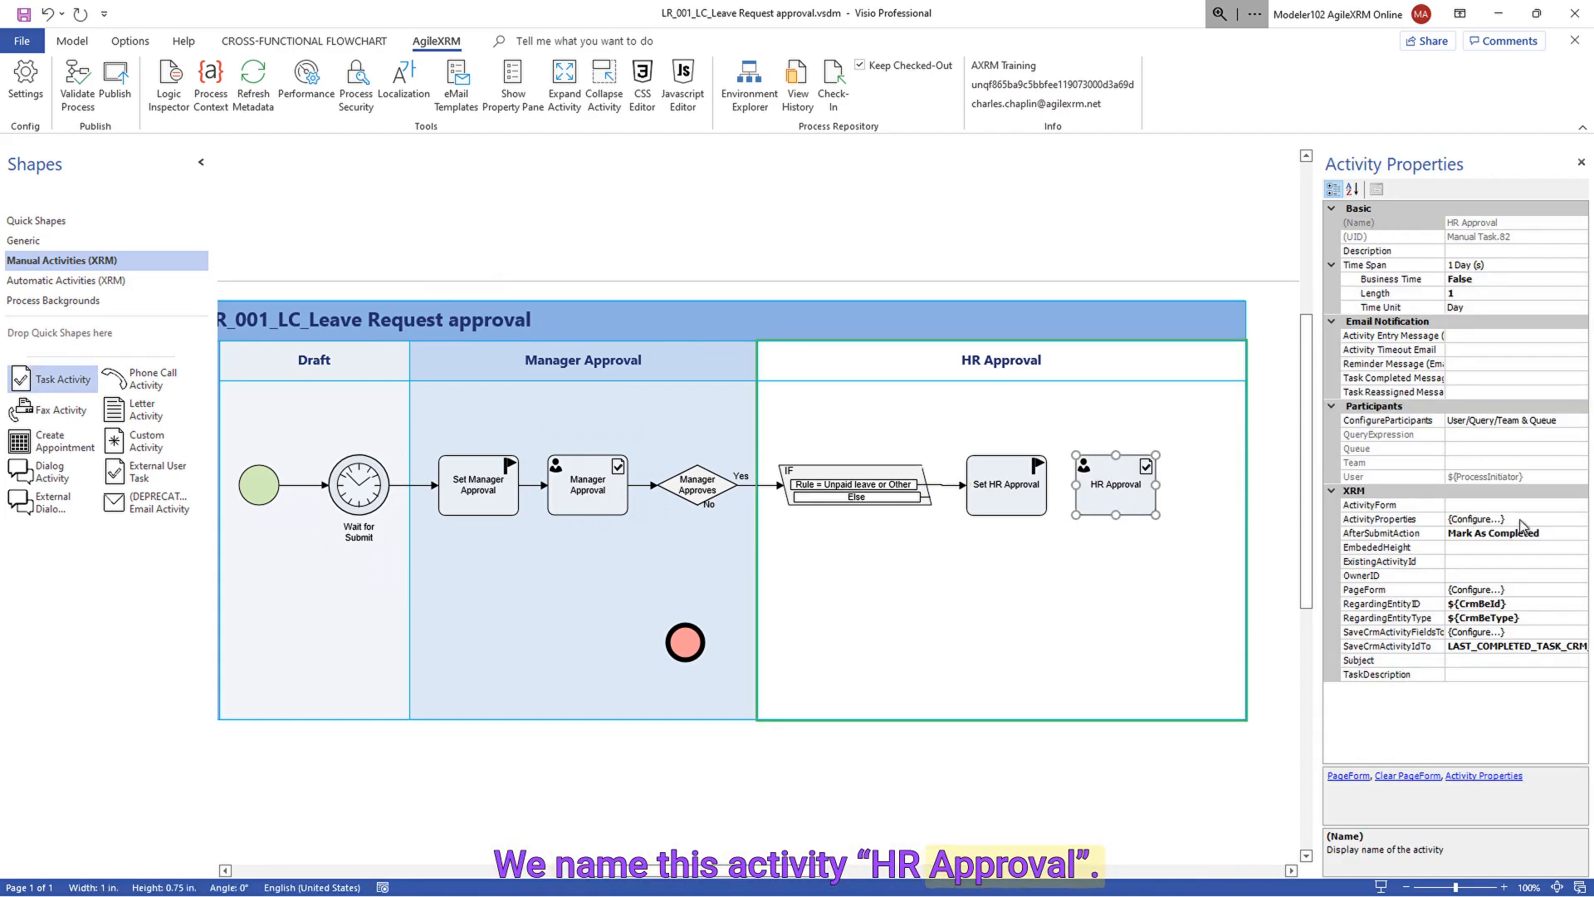
- Configure the HR Approval task's participants so the activity owner is the HR team
left_click(1584, 424)
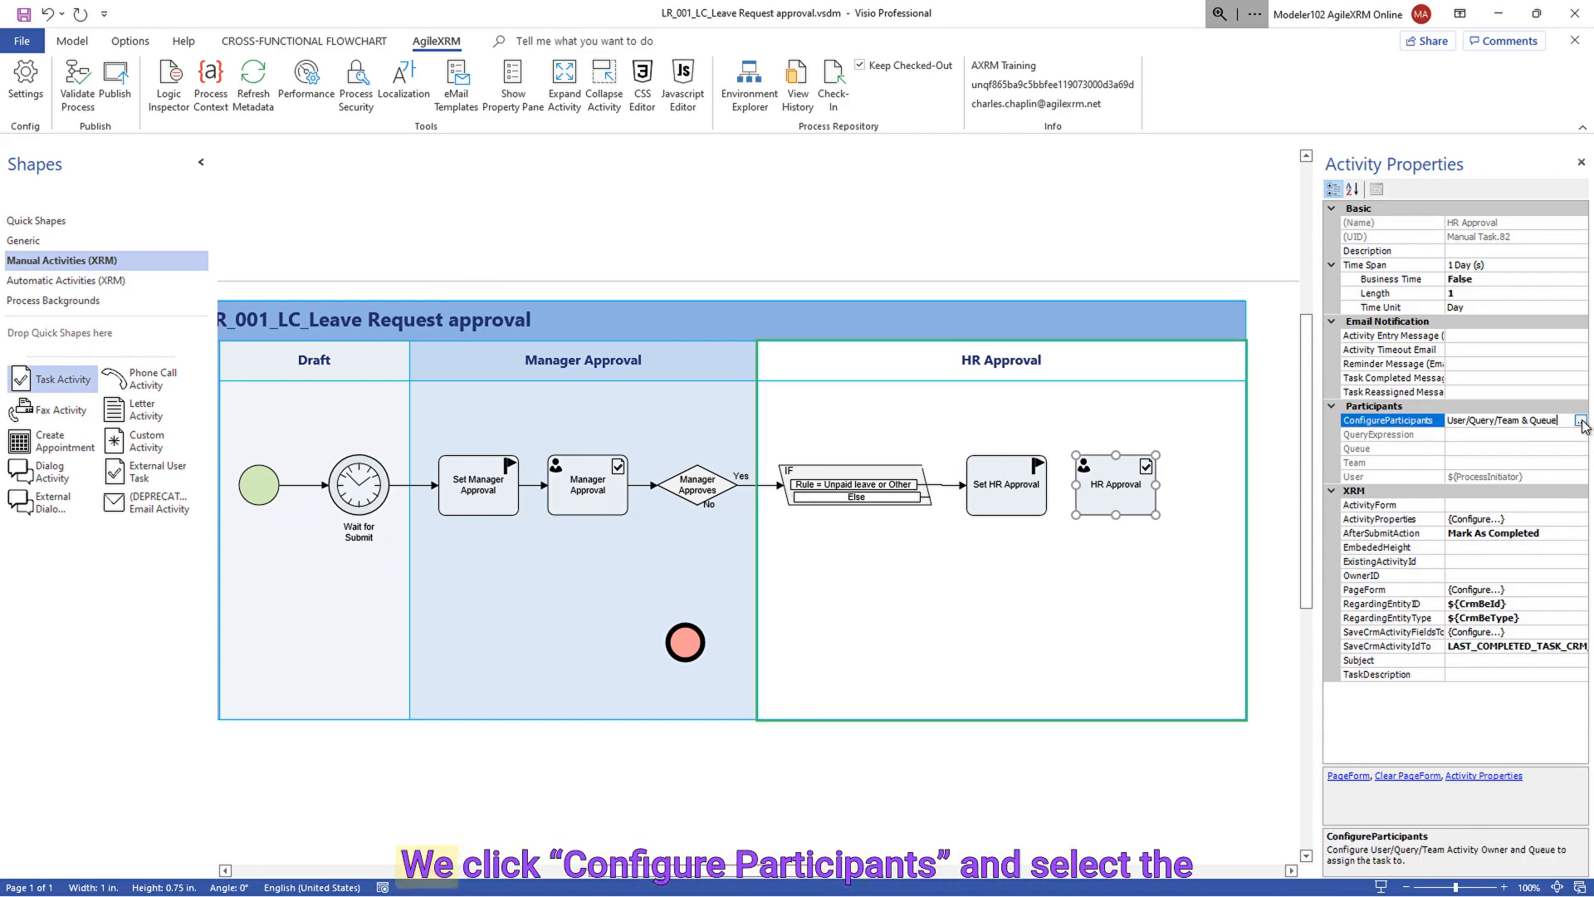
left_click(1581, 421)
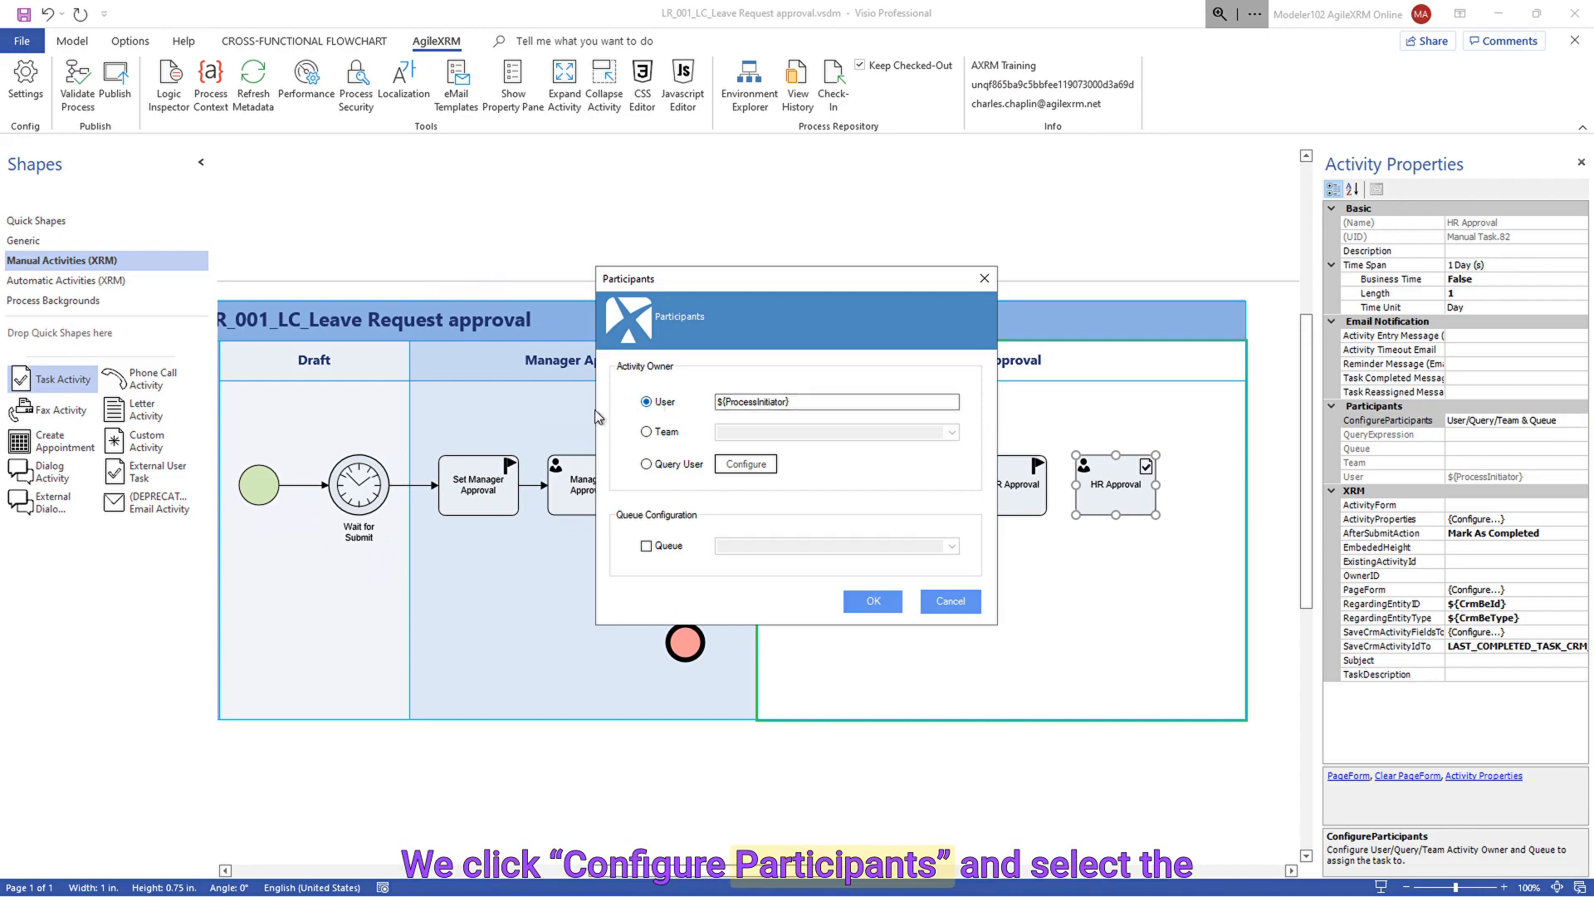
left_click(658, 433)
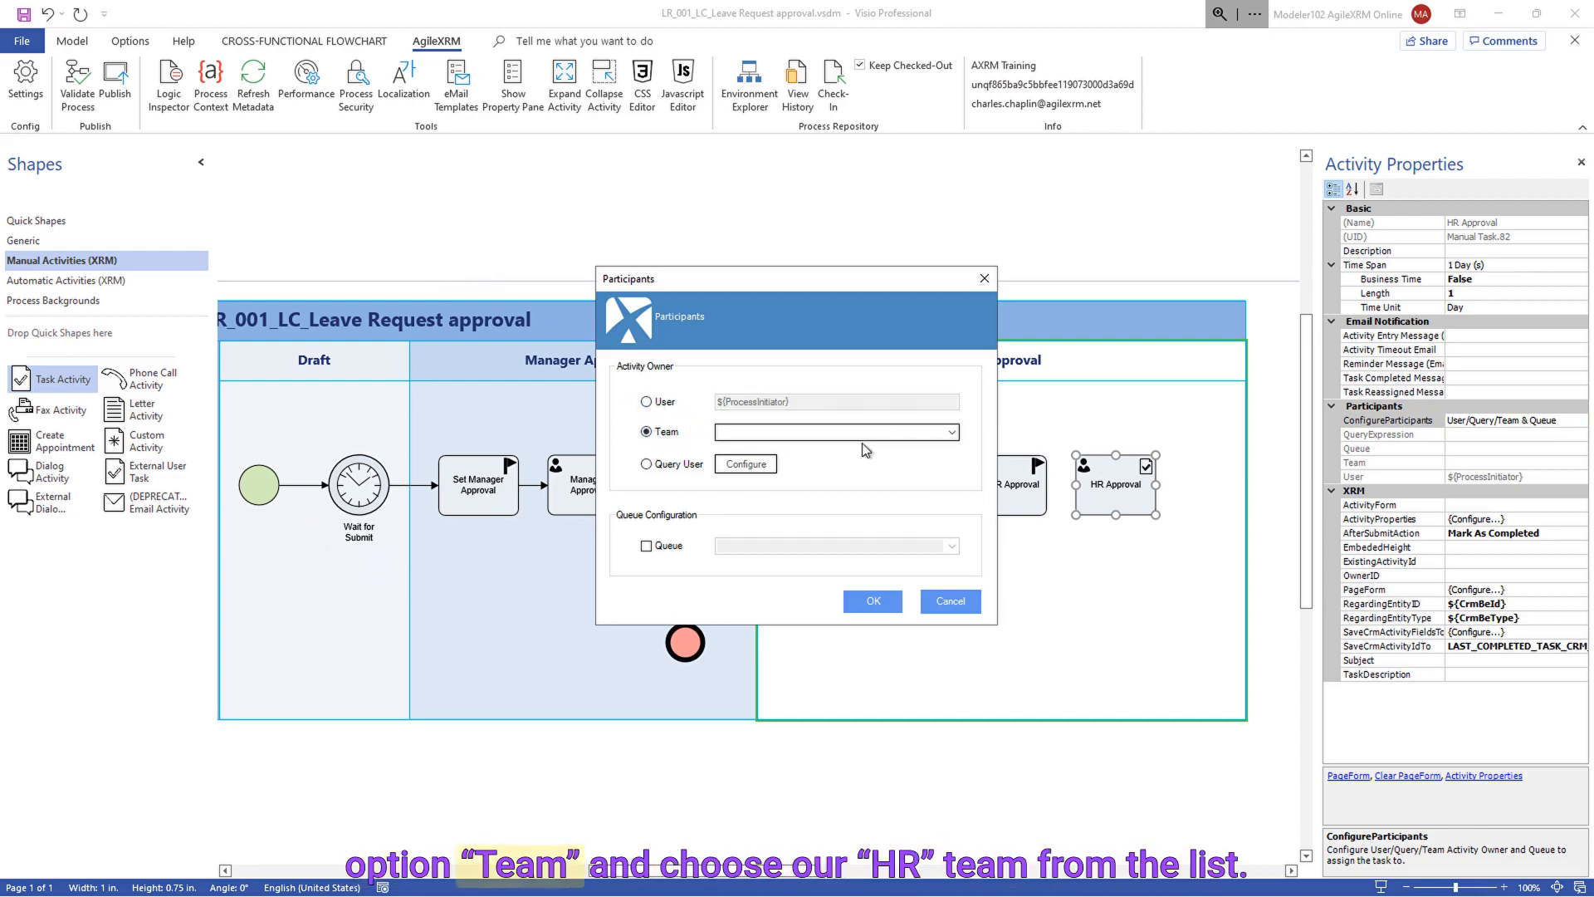
left_click(952, 432)
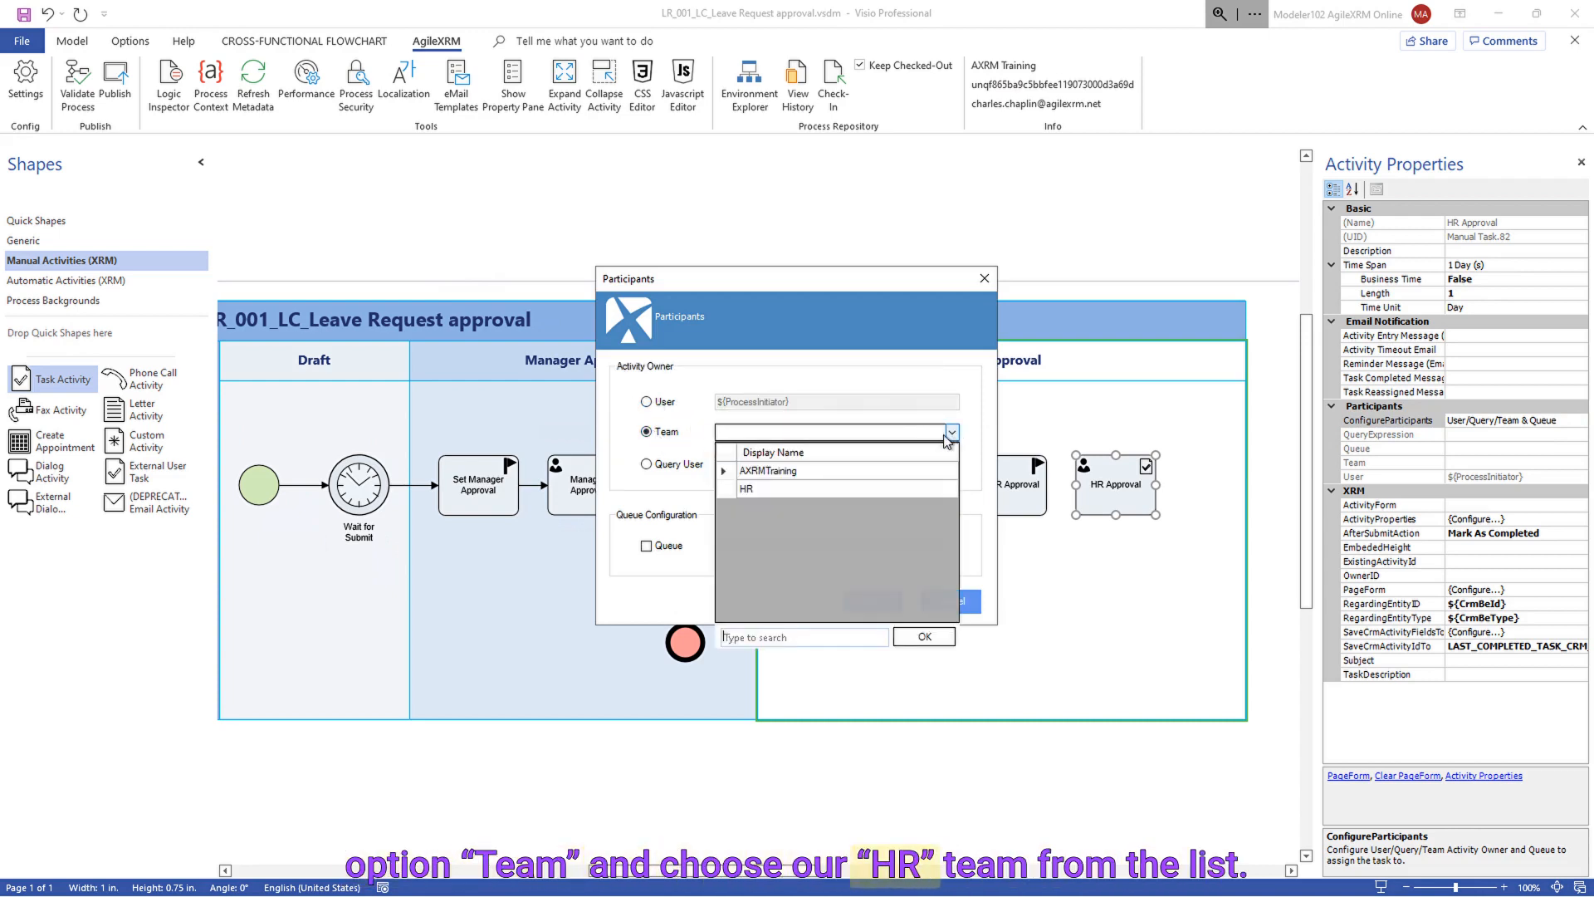
double_click(764, 489)
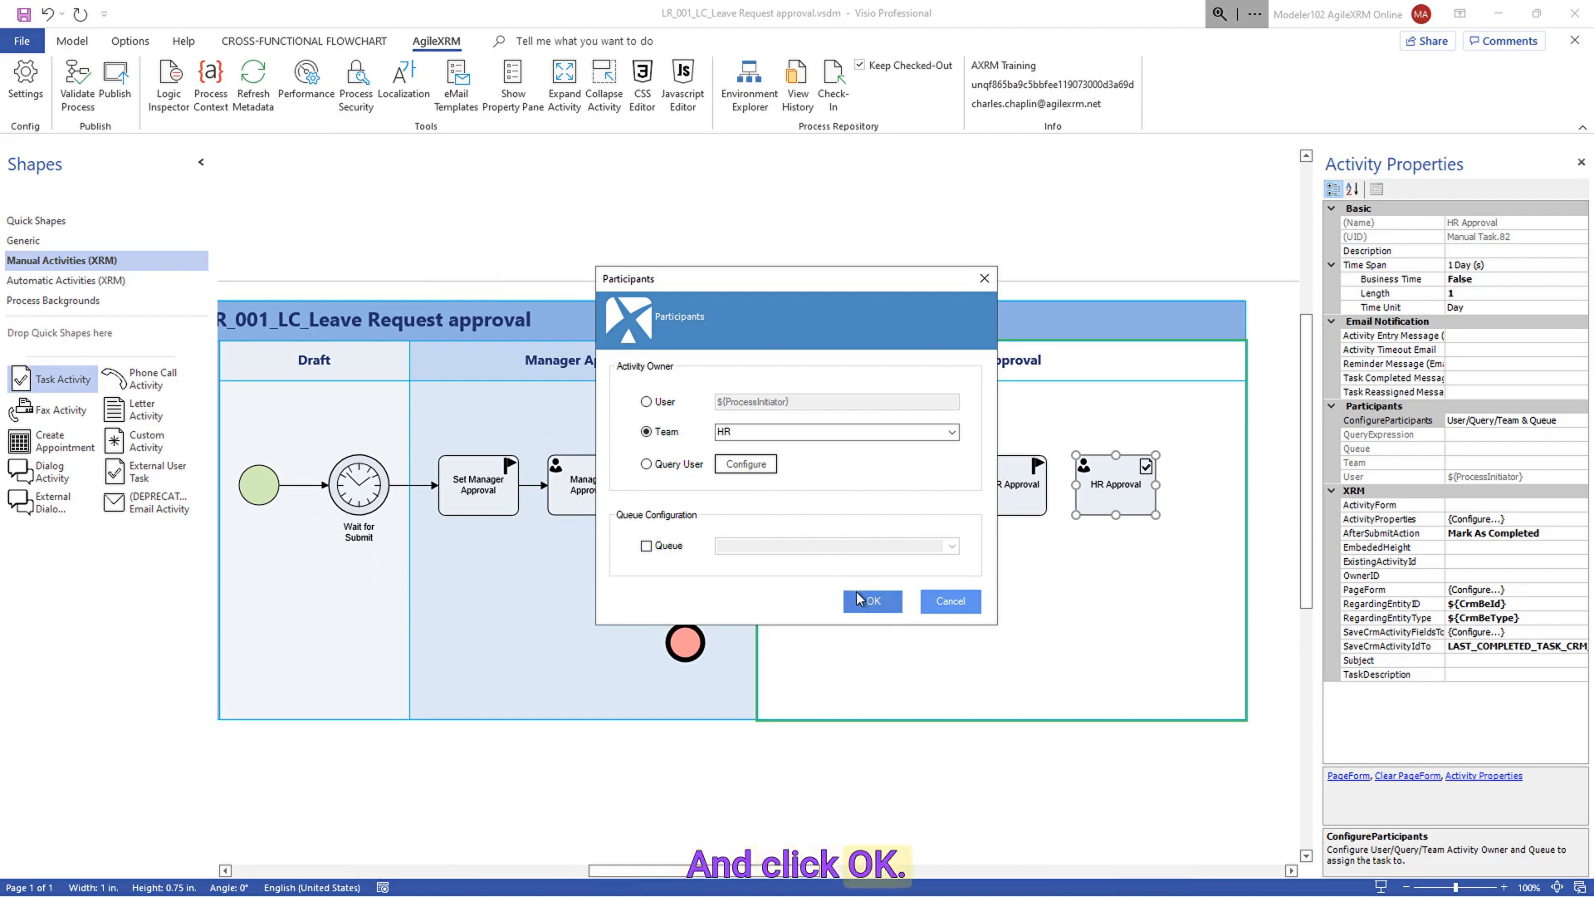
left_click(861, 602)
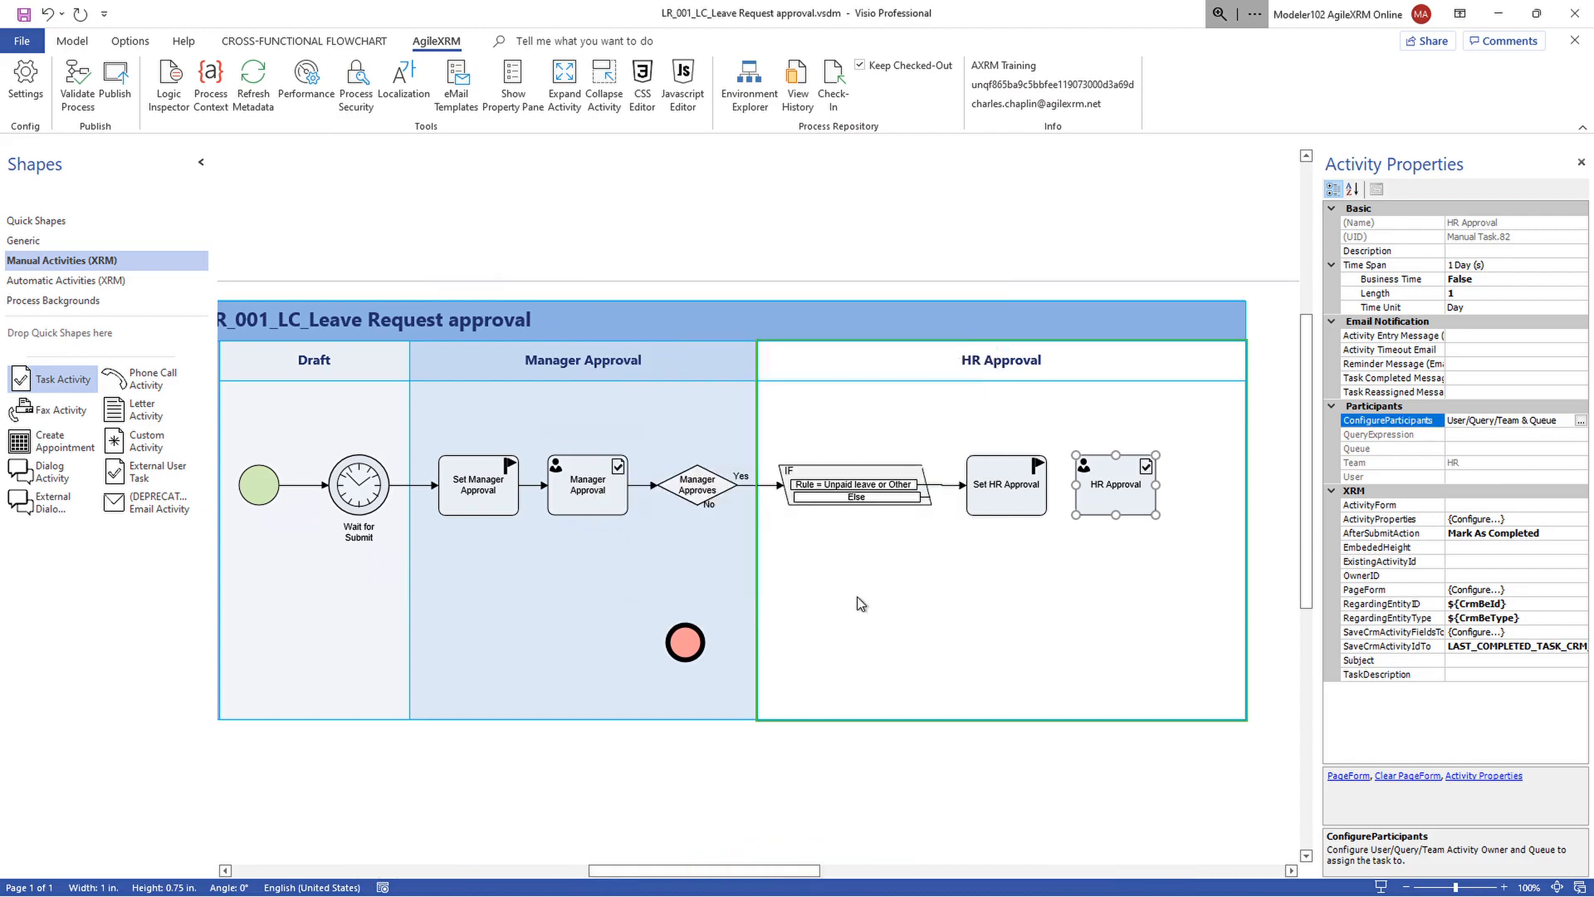
- Set the HR Approval task's activity form to HR Approval Task
left_click(1573, 506)
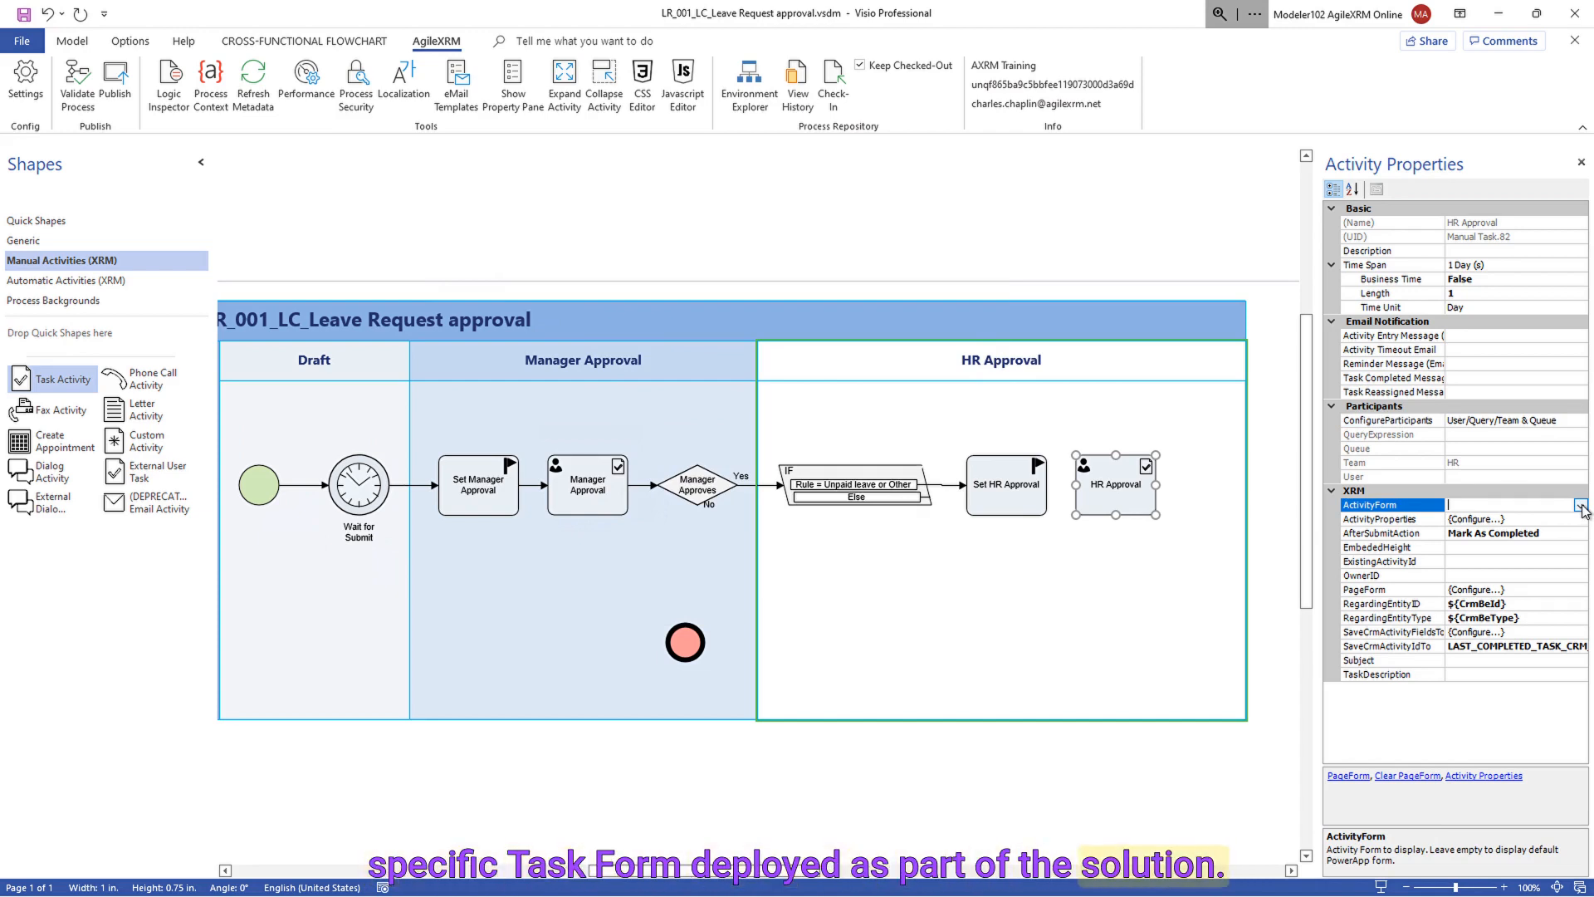
left_click(1580, 506)
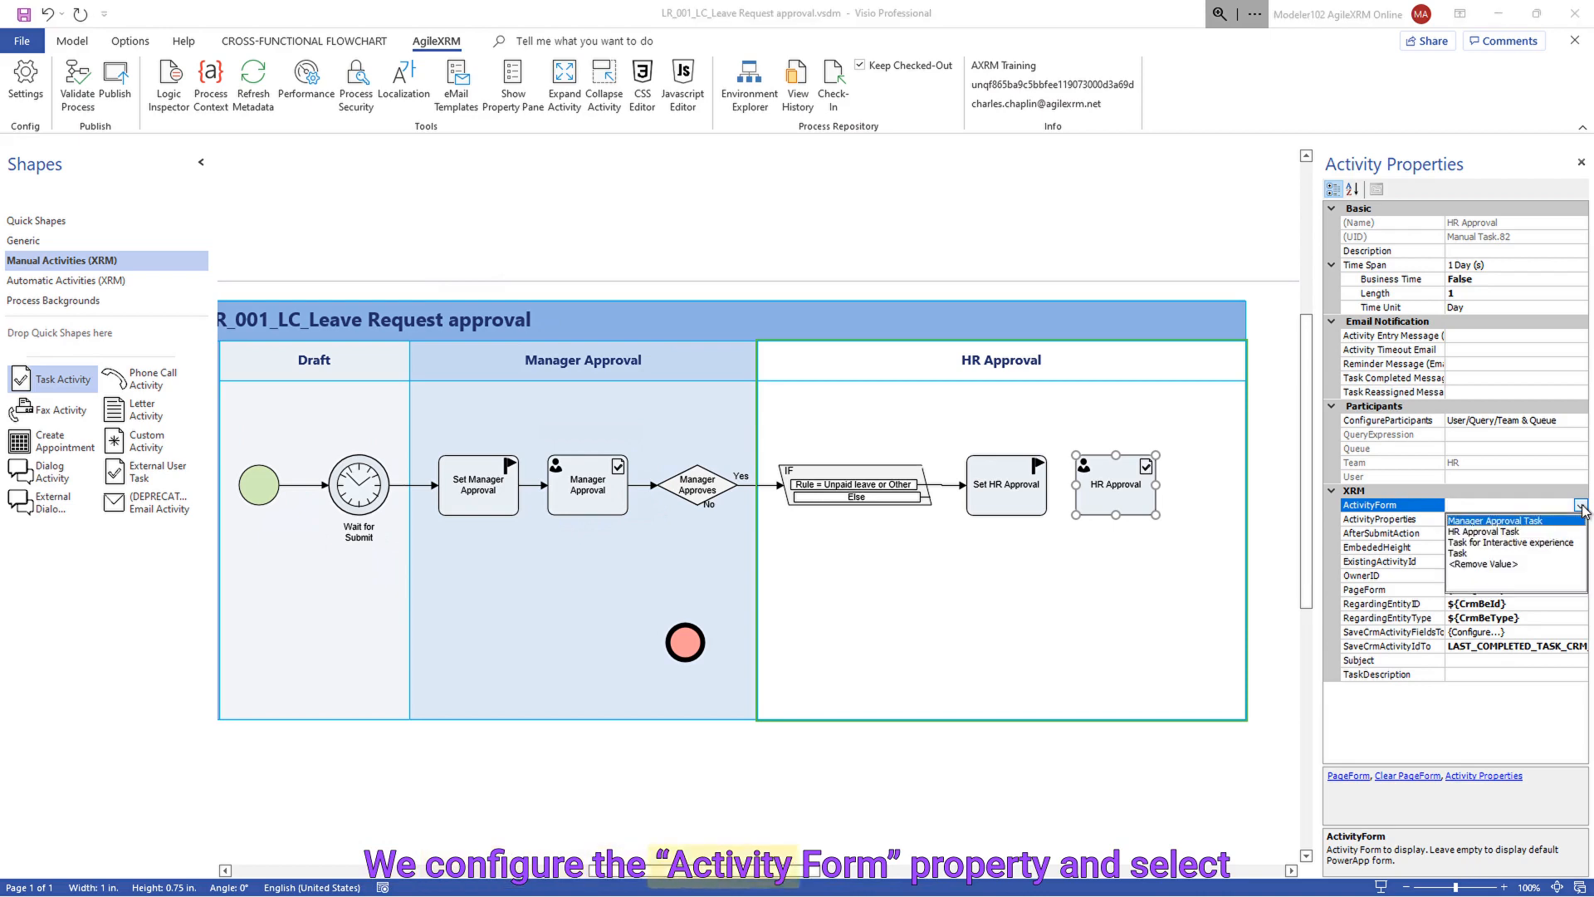
left_click(1499, 535)
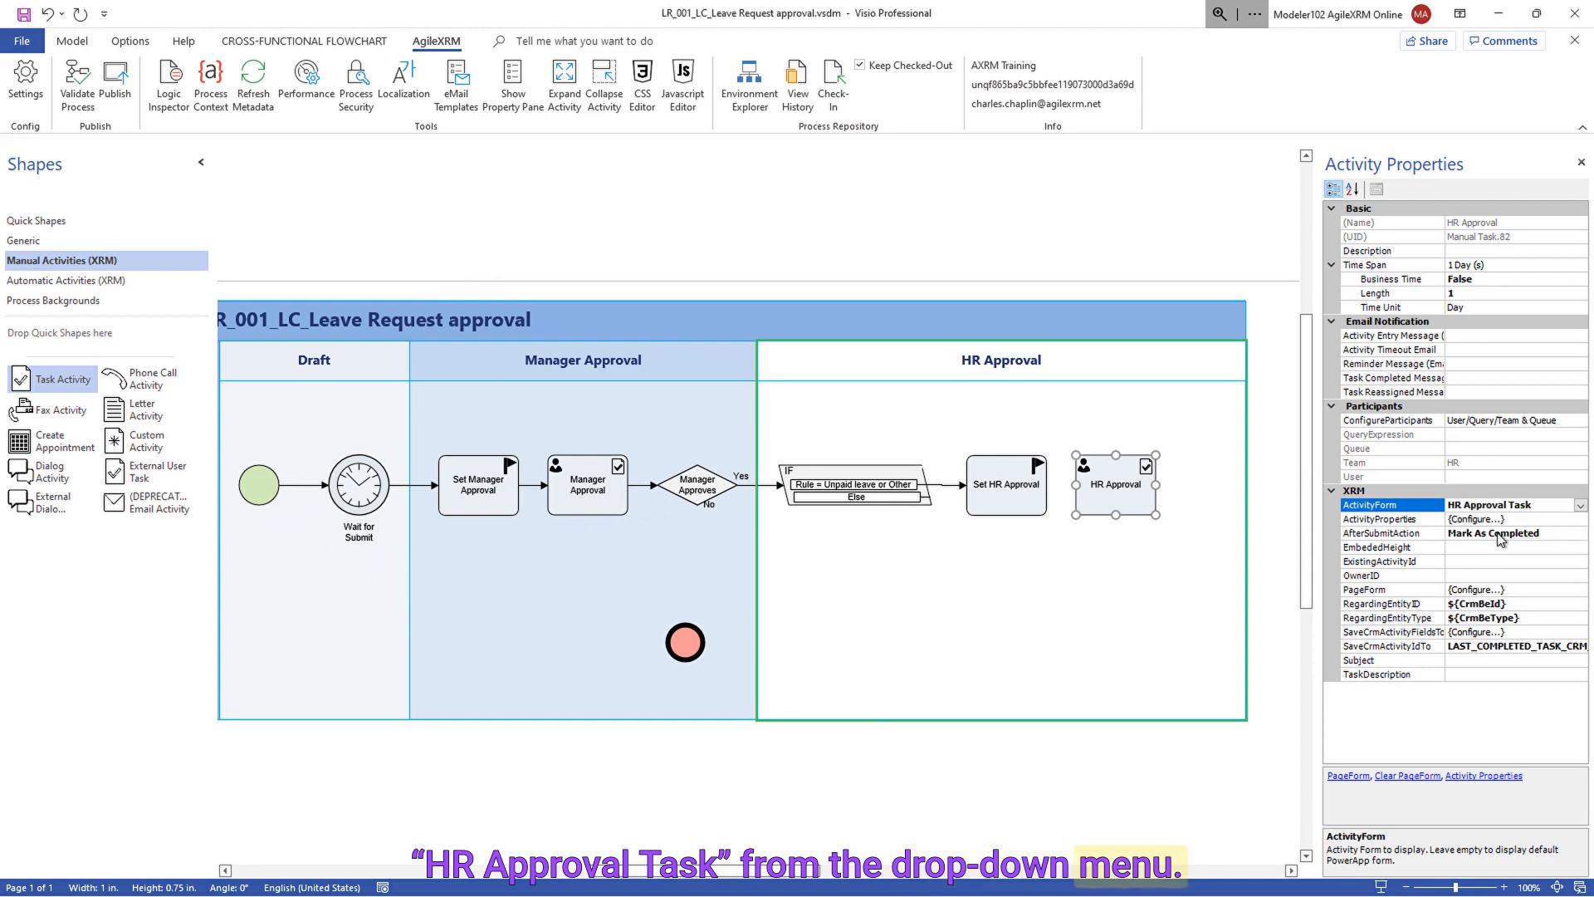
- Configure the HR Approval task to save its HR decision field to the process variable bool_HRApproves
left_click(1534, 631)
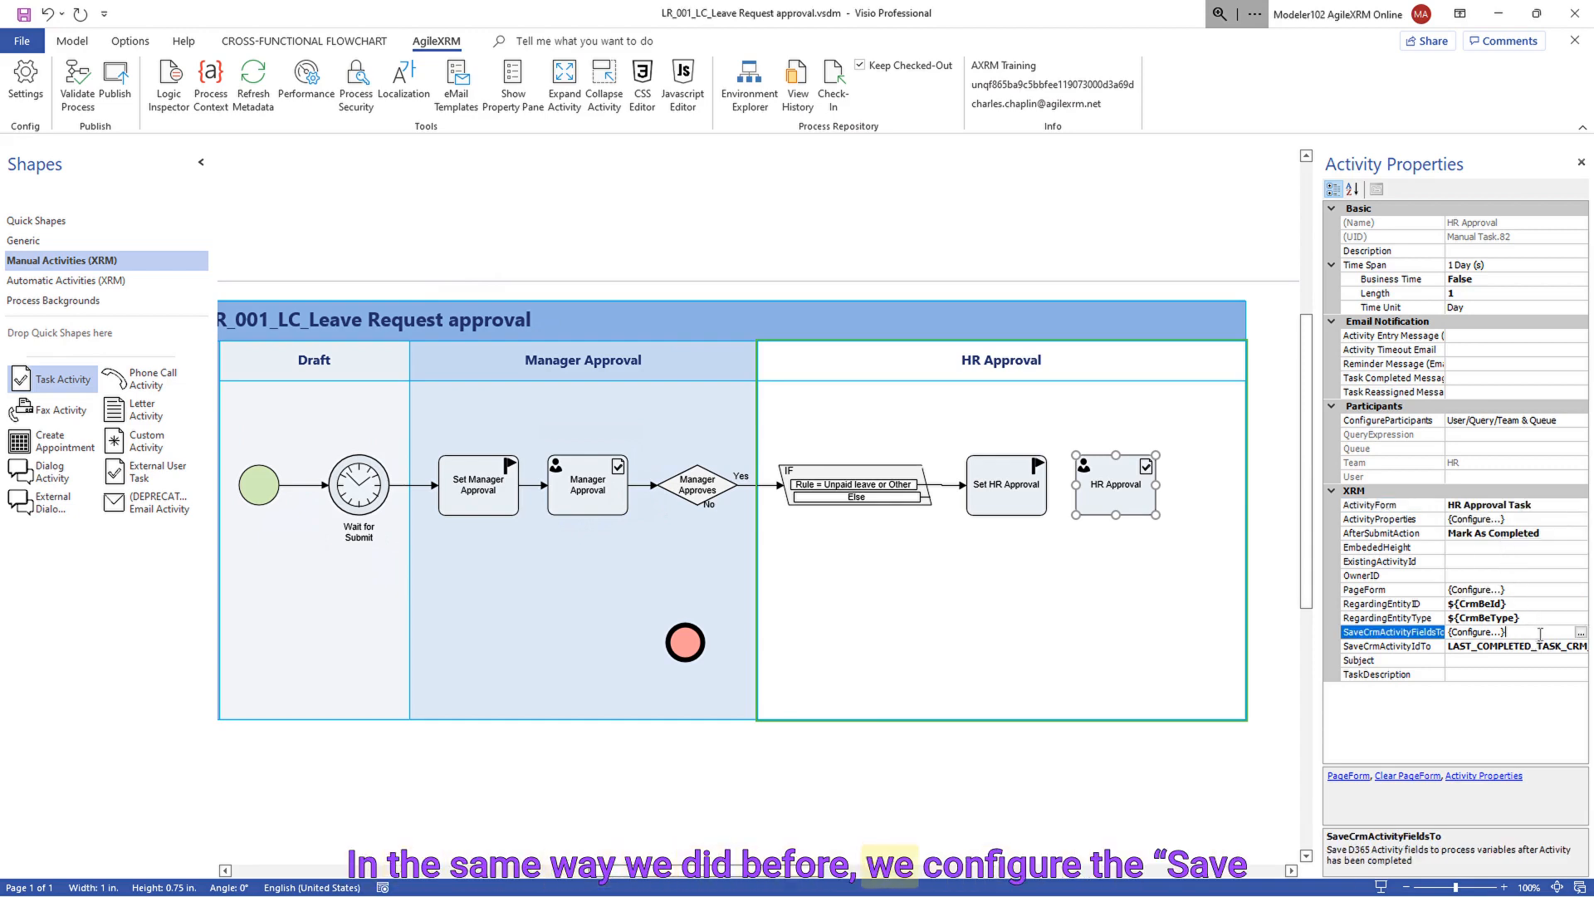
left_click(1580, 633)
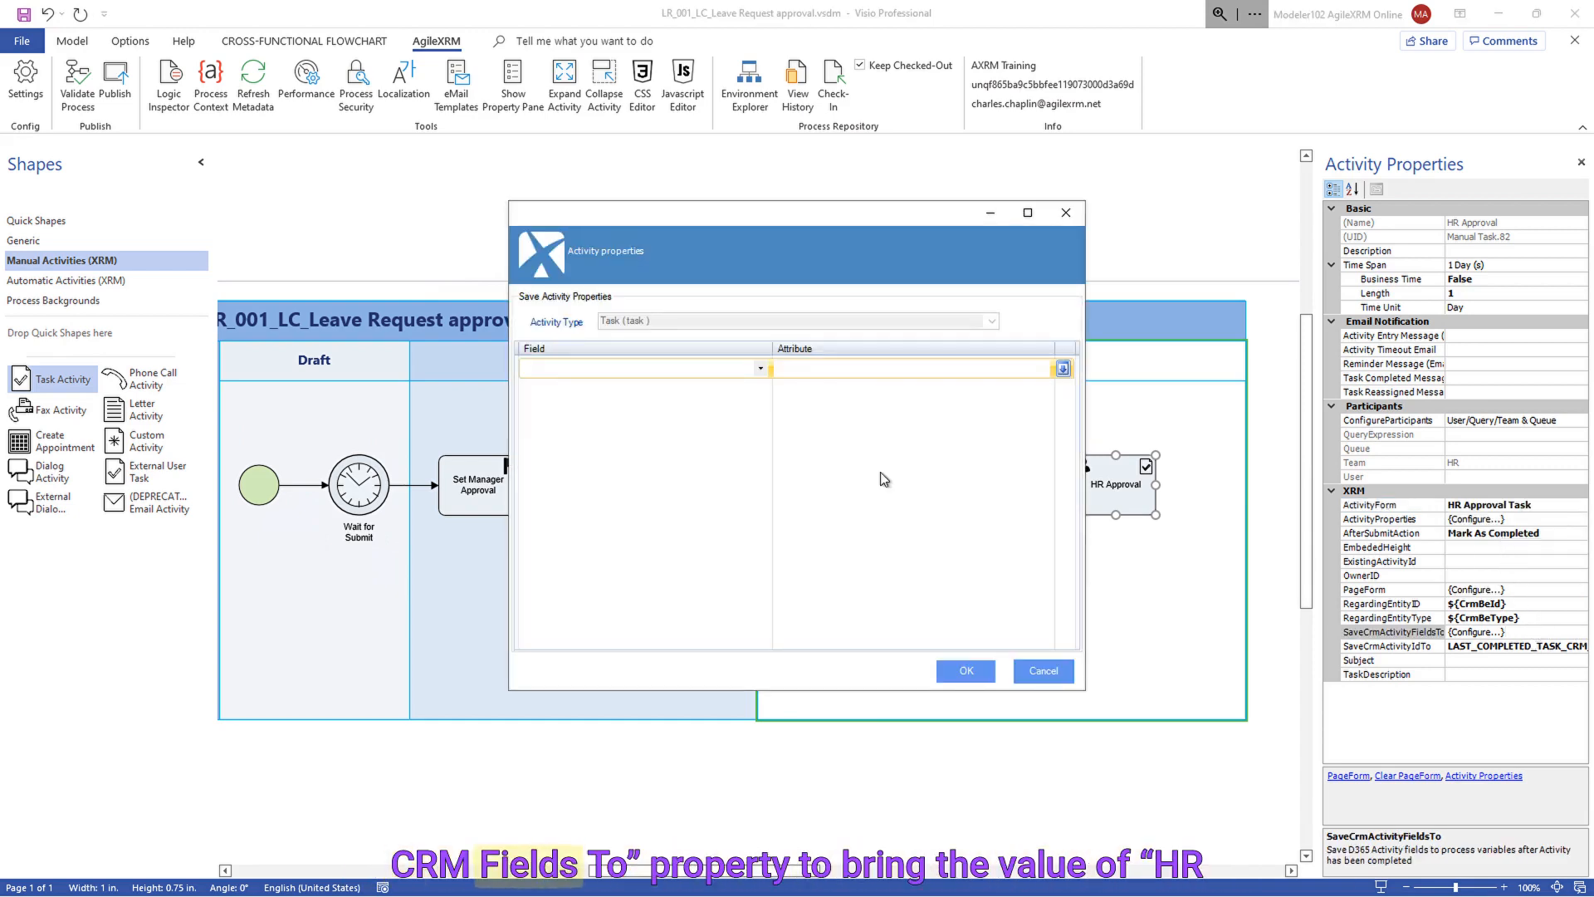
left_click(761, 368)
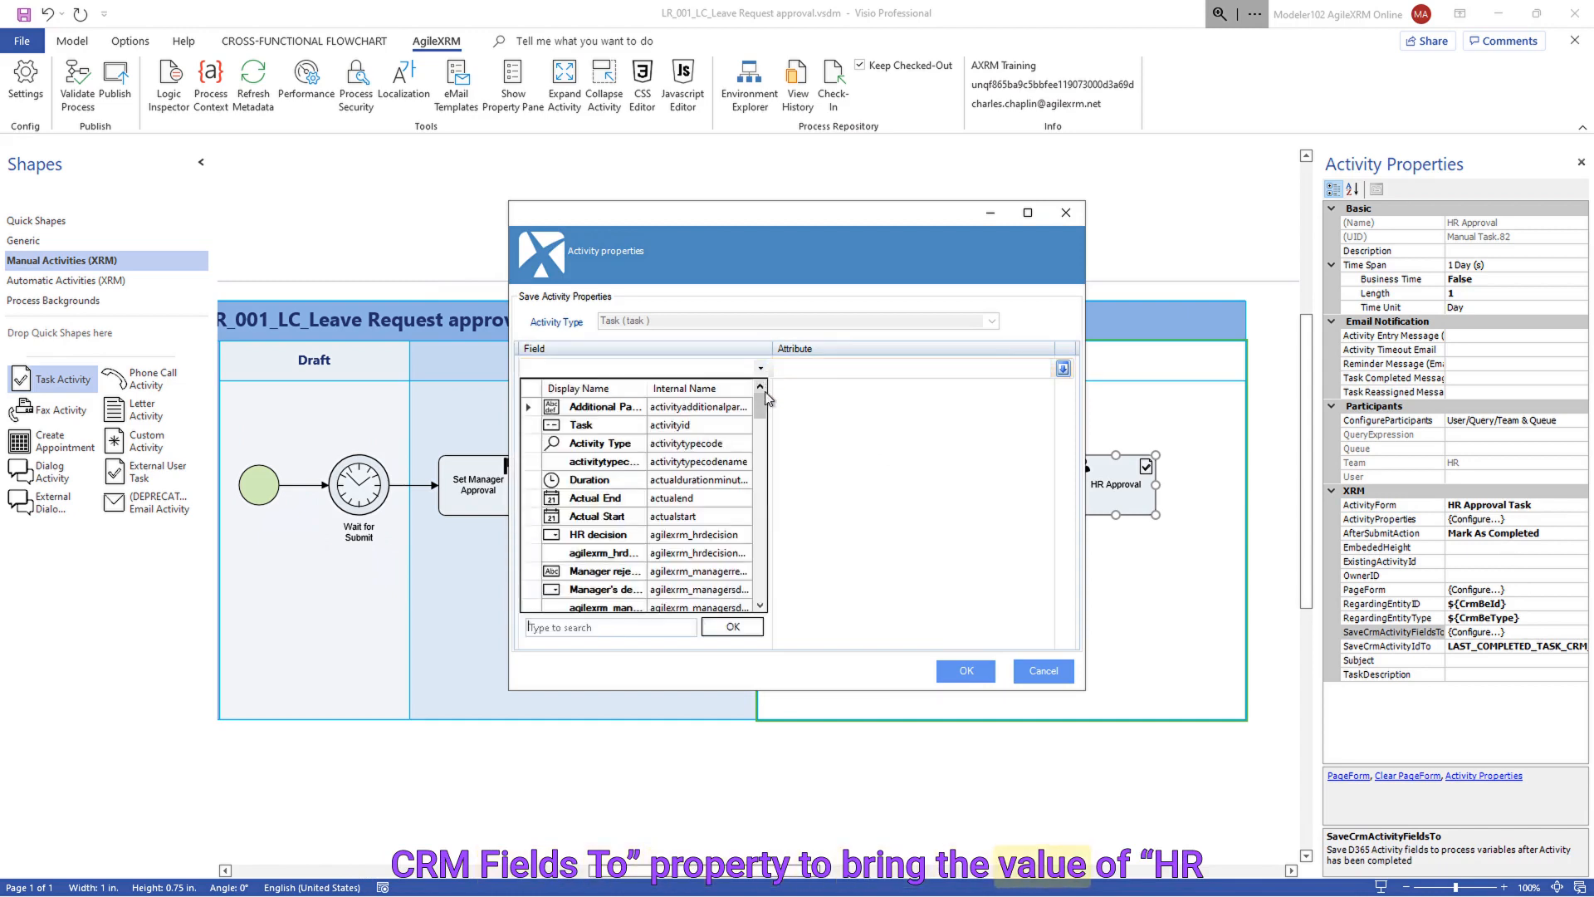
left_click(623, 535)
left_click(842, 367)
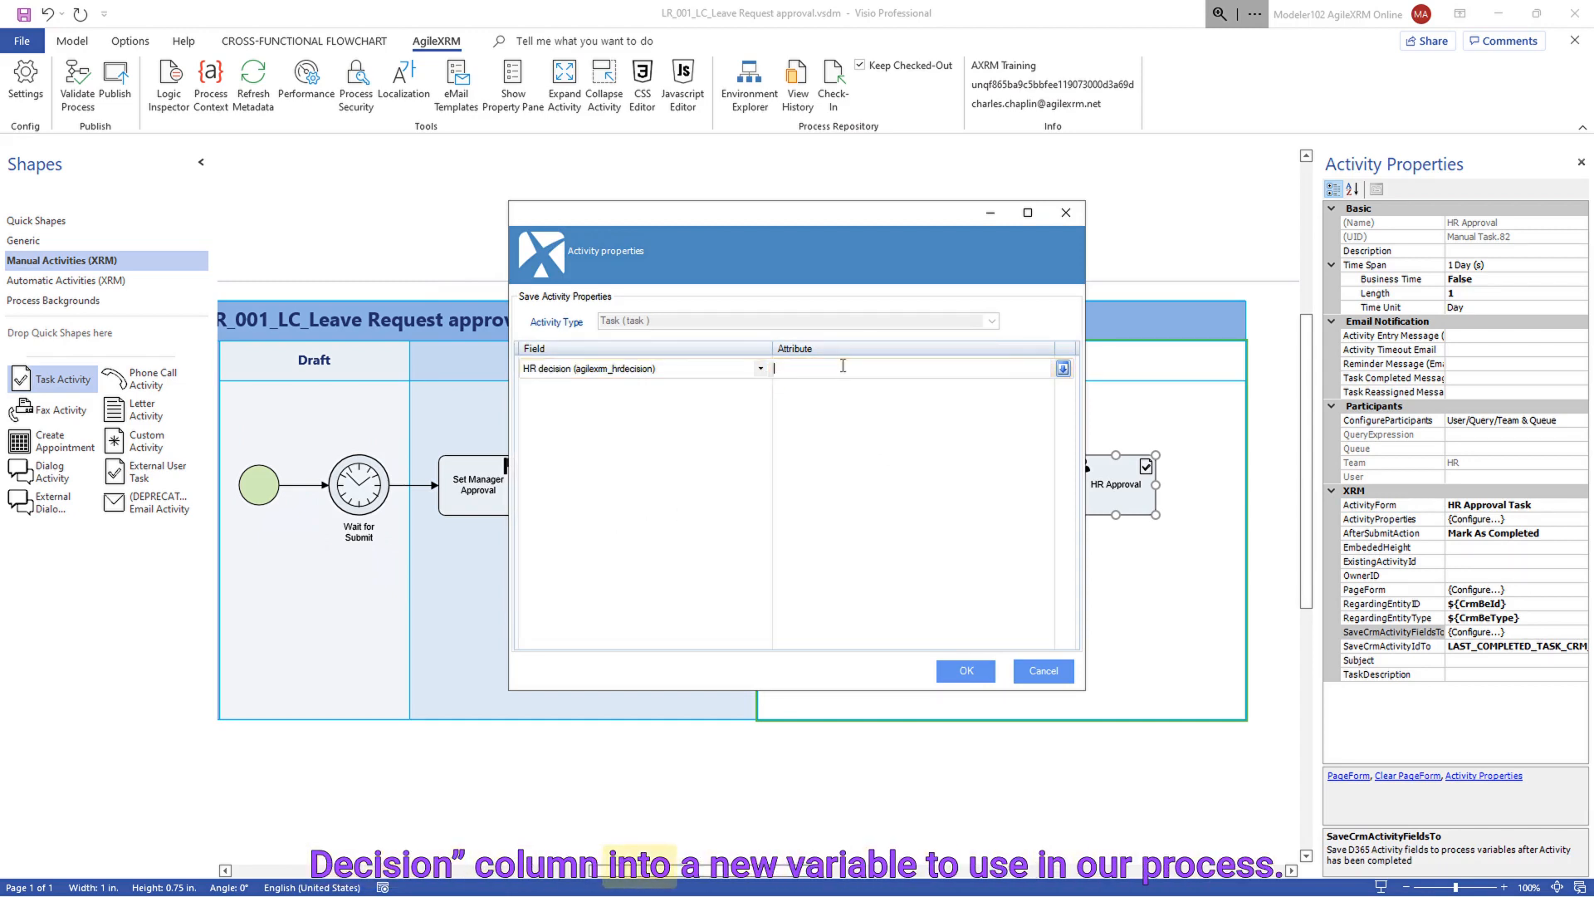
type("bool_HRApproves")
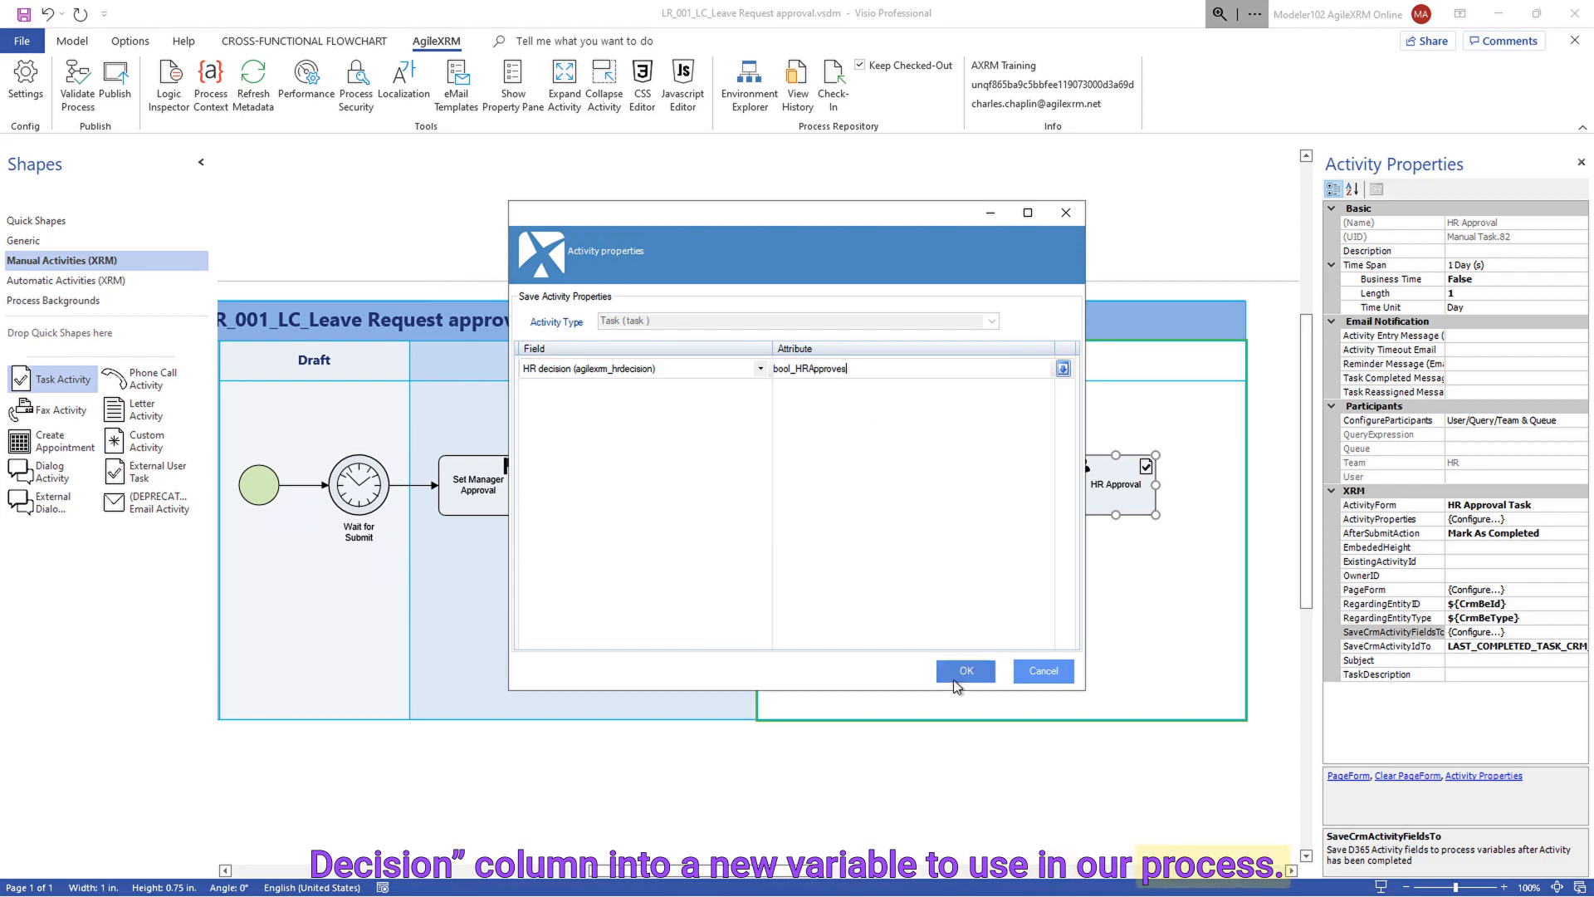
left_click(967, 673)
- Connect Set HR Approval to the HR Approval task and add a Single Condition named "HR Approves" after the task
left_click(1002, 488)
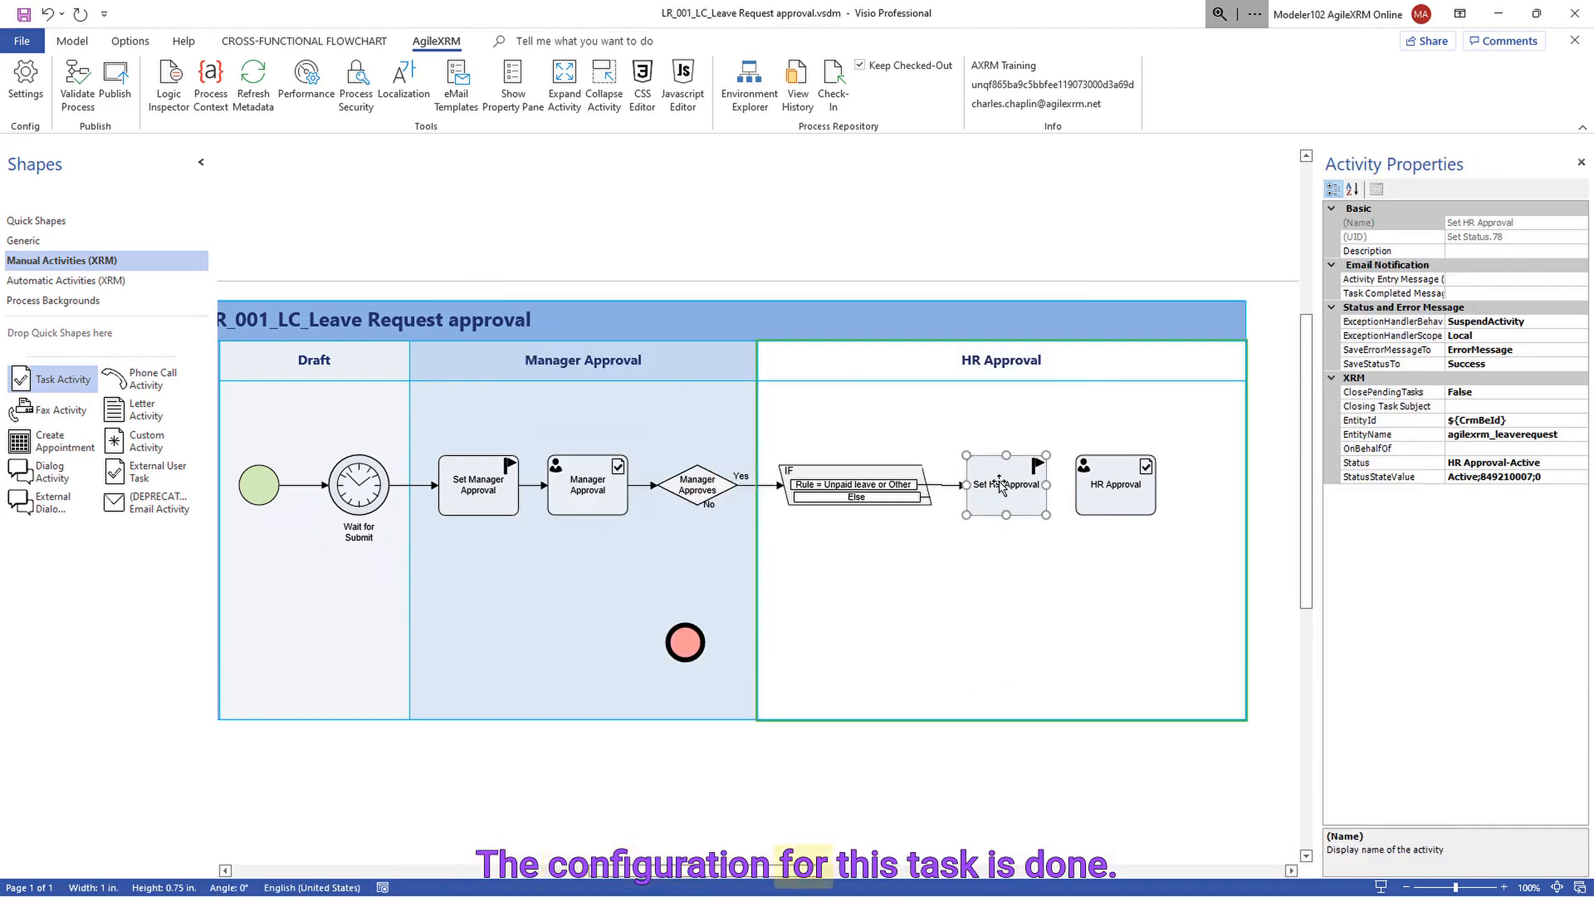
left_click_drag(1033, 484, 1099, 490)
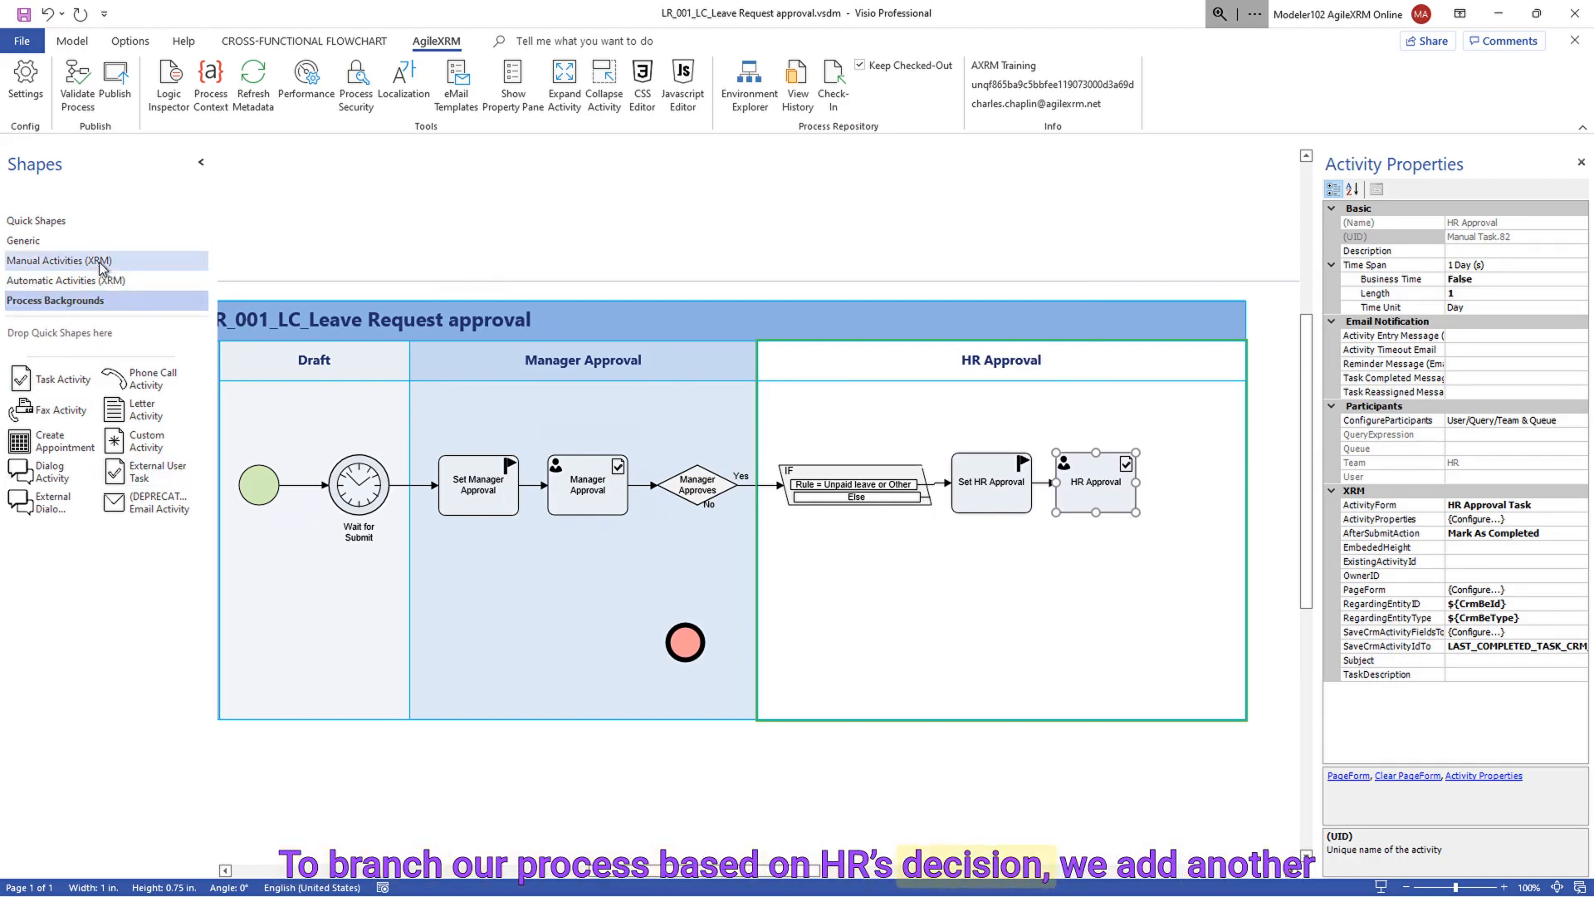
left_click(82, 239)
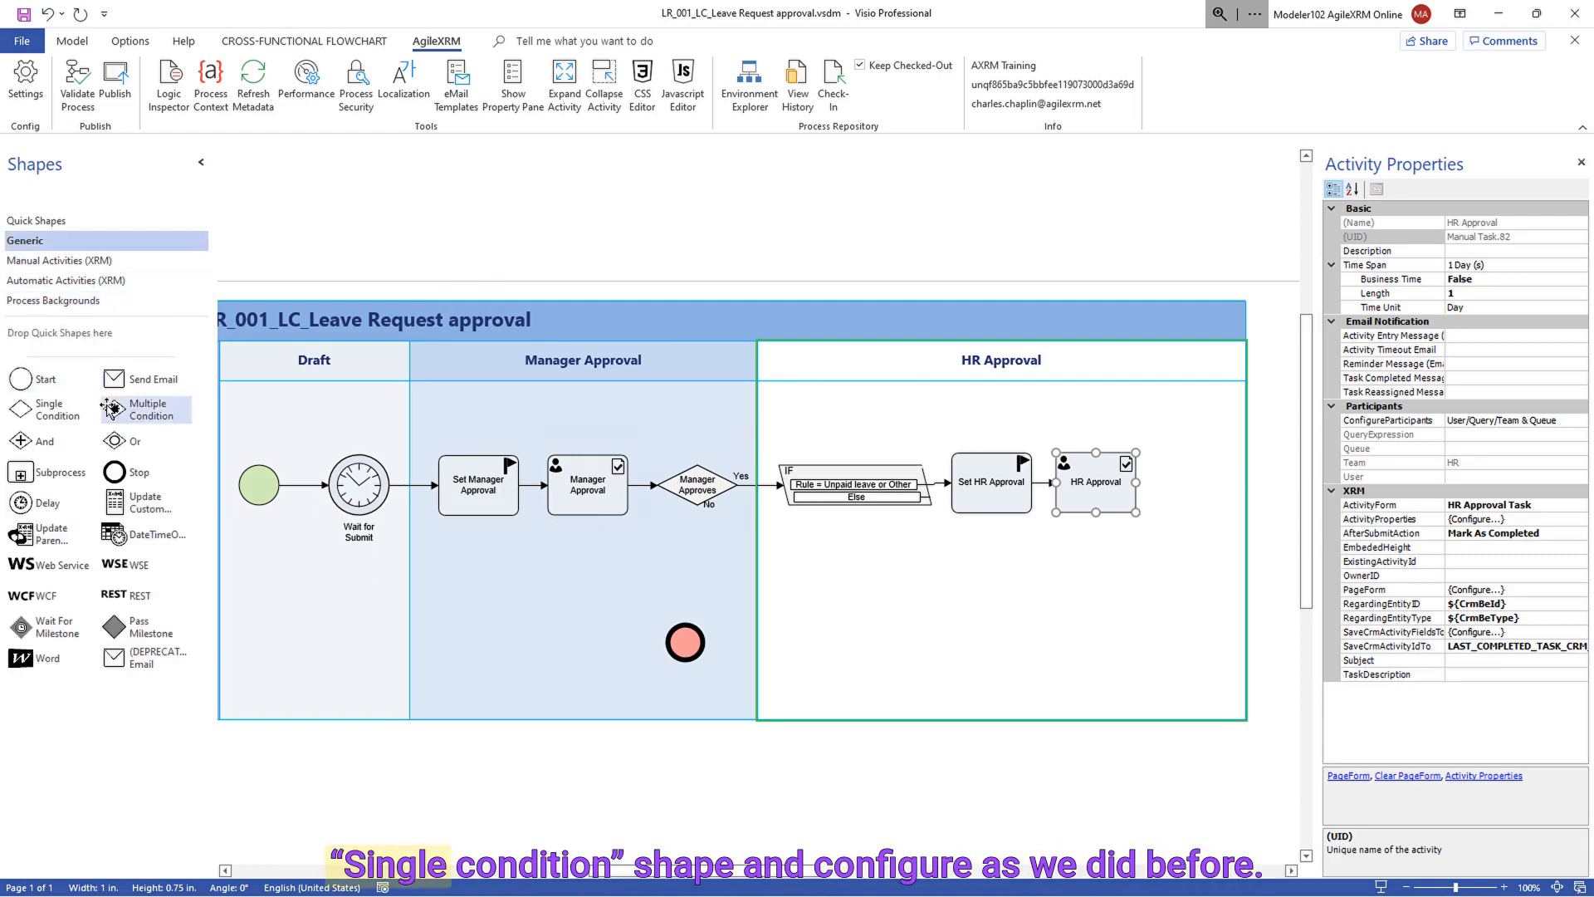
left_click_drag(50, 409, 1195, 490)
type("HR Approves")
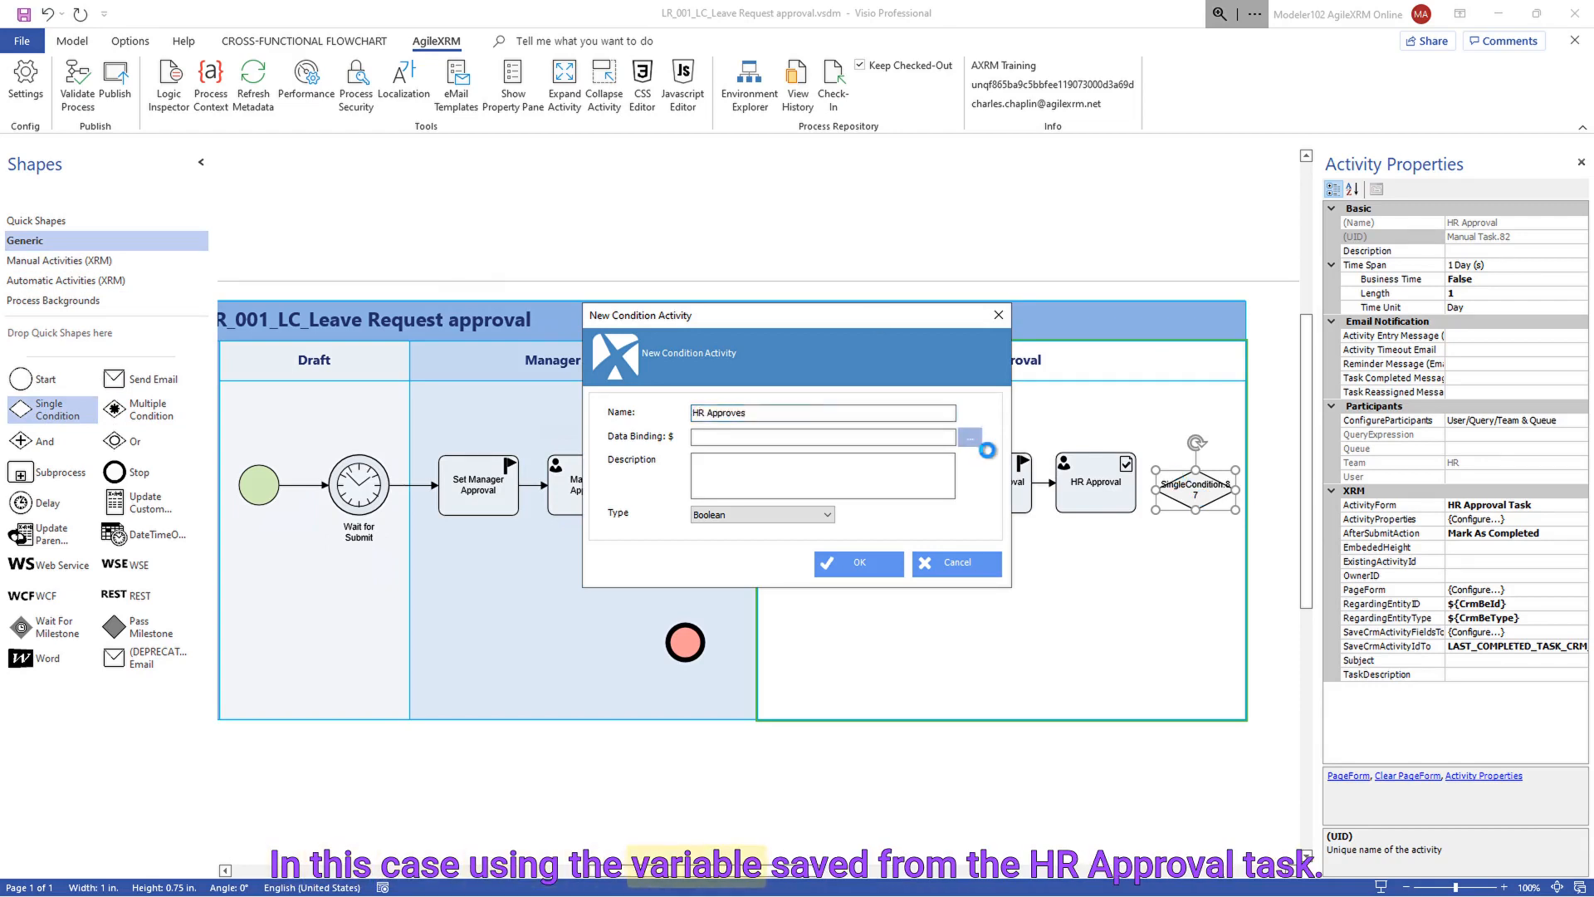
- Bind the HR Approves condition to the process variable bool_HRApproves and create it
left_click(970, 437)
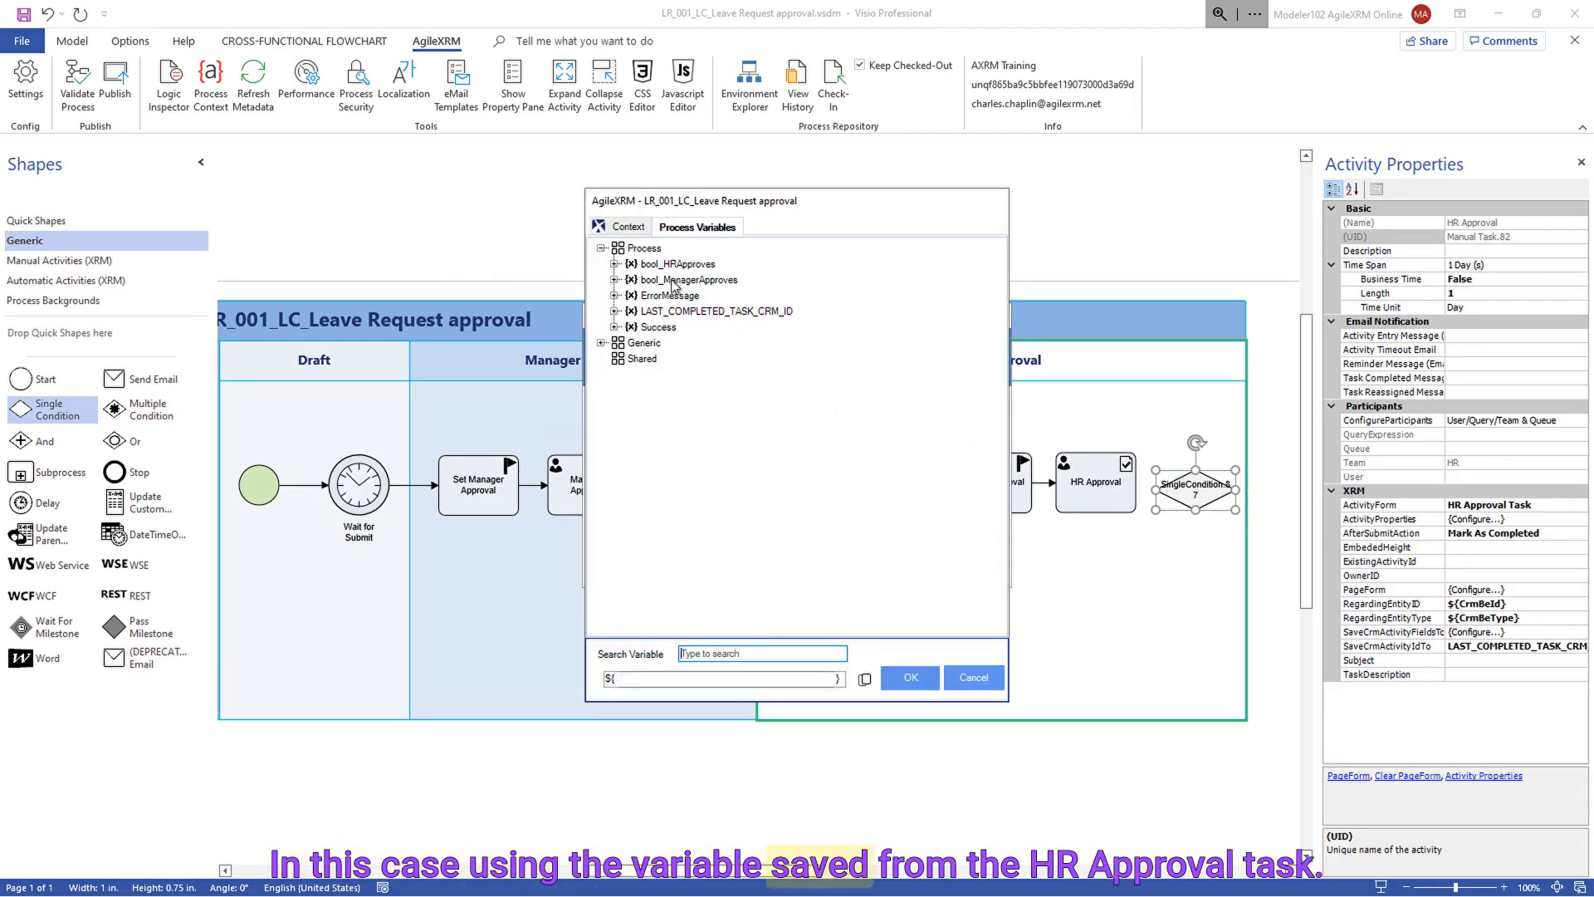
left_click(669, 265)
left_click(911, 677)
left_click(871, 566)
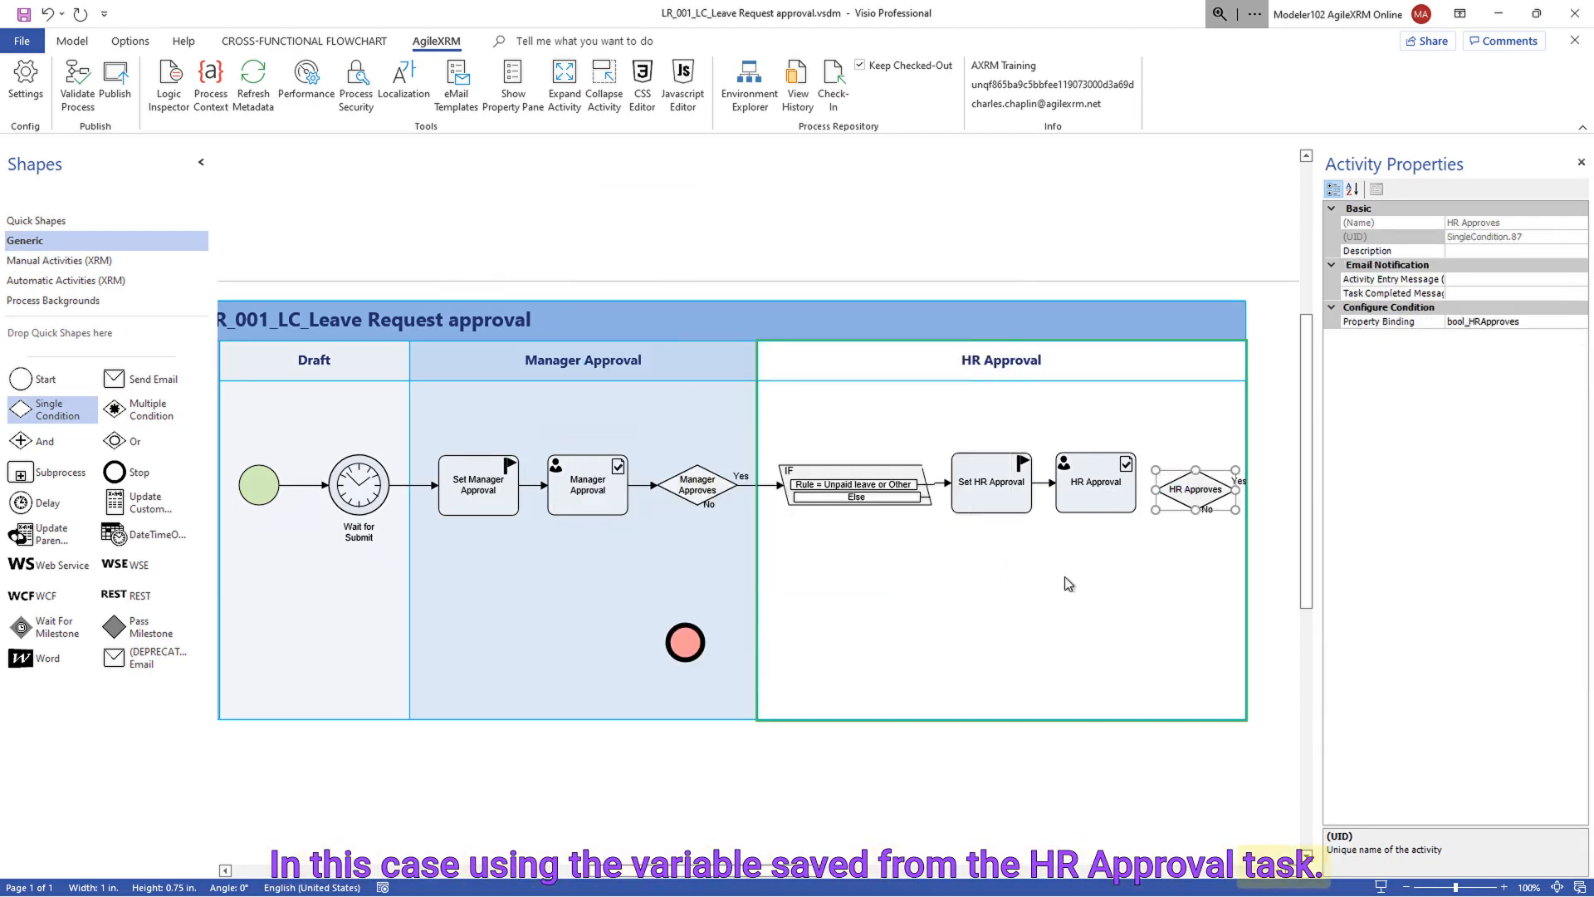
- Connect the HR Approval task to the HR Approves condition and line the condition up with the task
left_click(1129, 591)
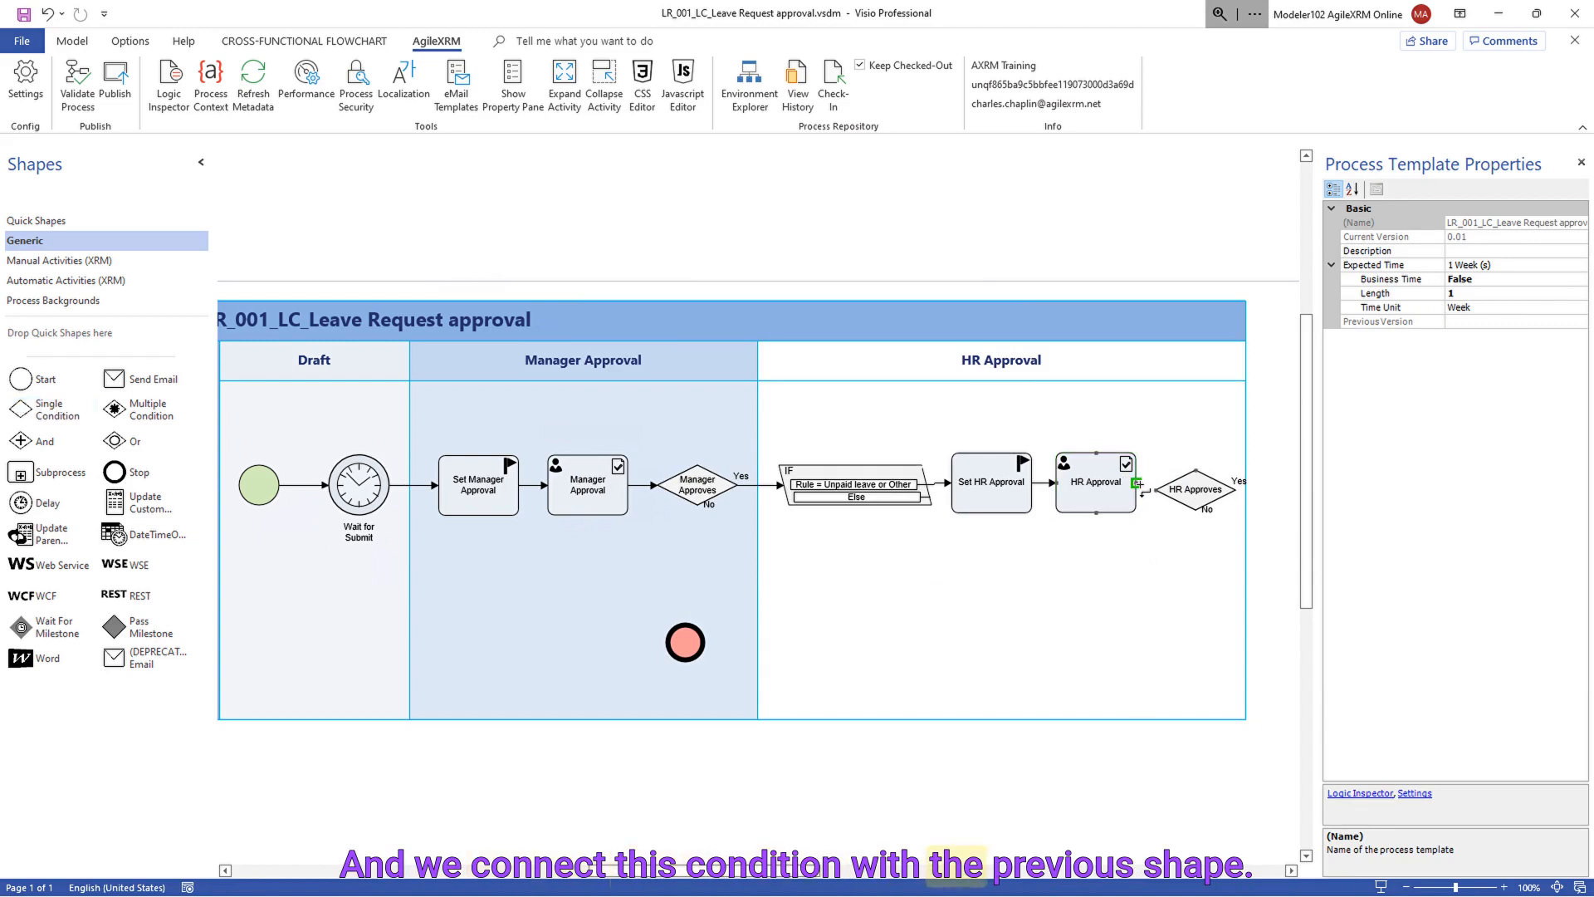
left_click_drag(1137, 483, 1155, 490)
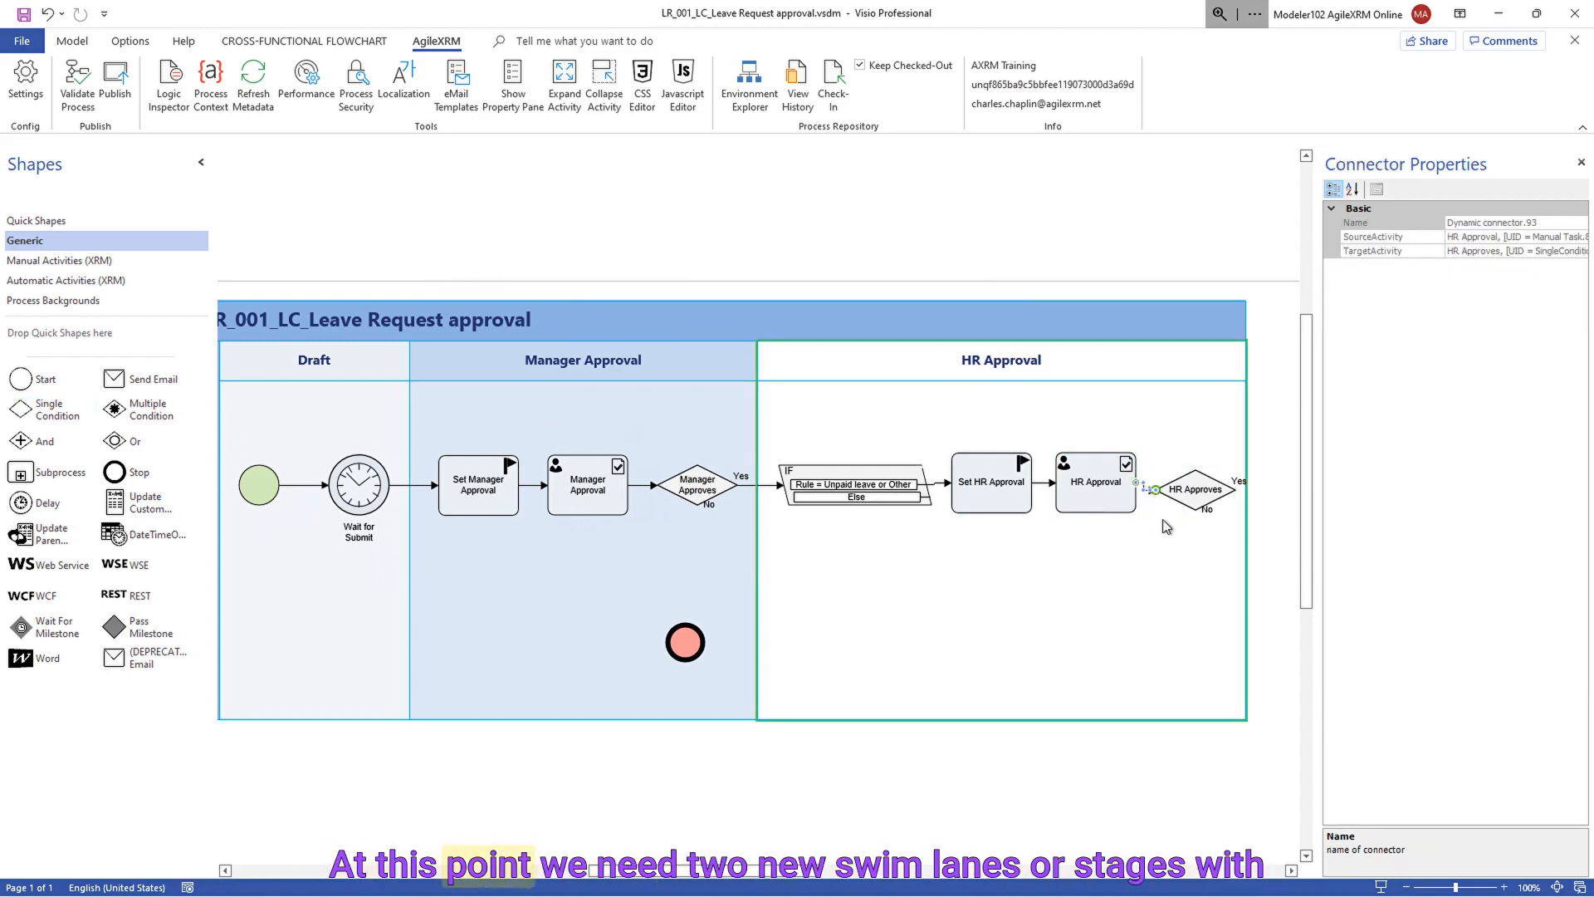
left_click(1187, 500)
left_click(1233, 550)
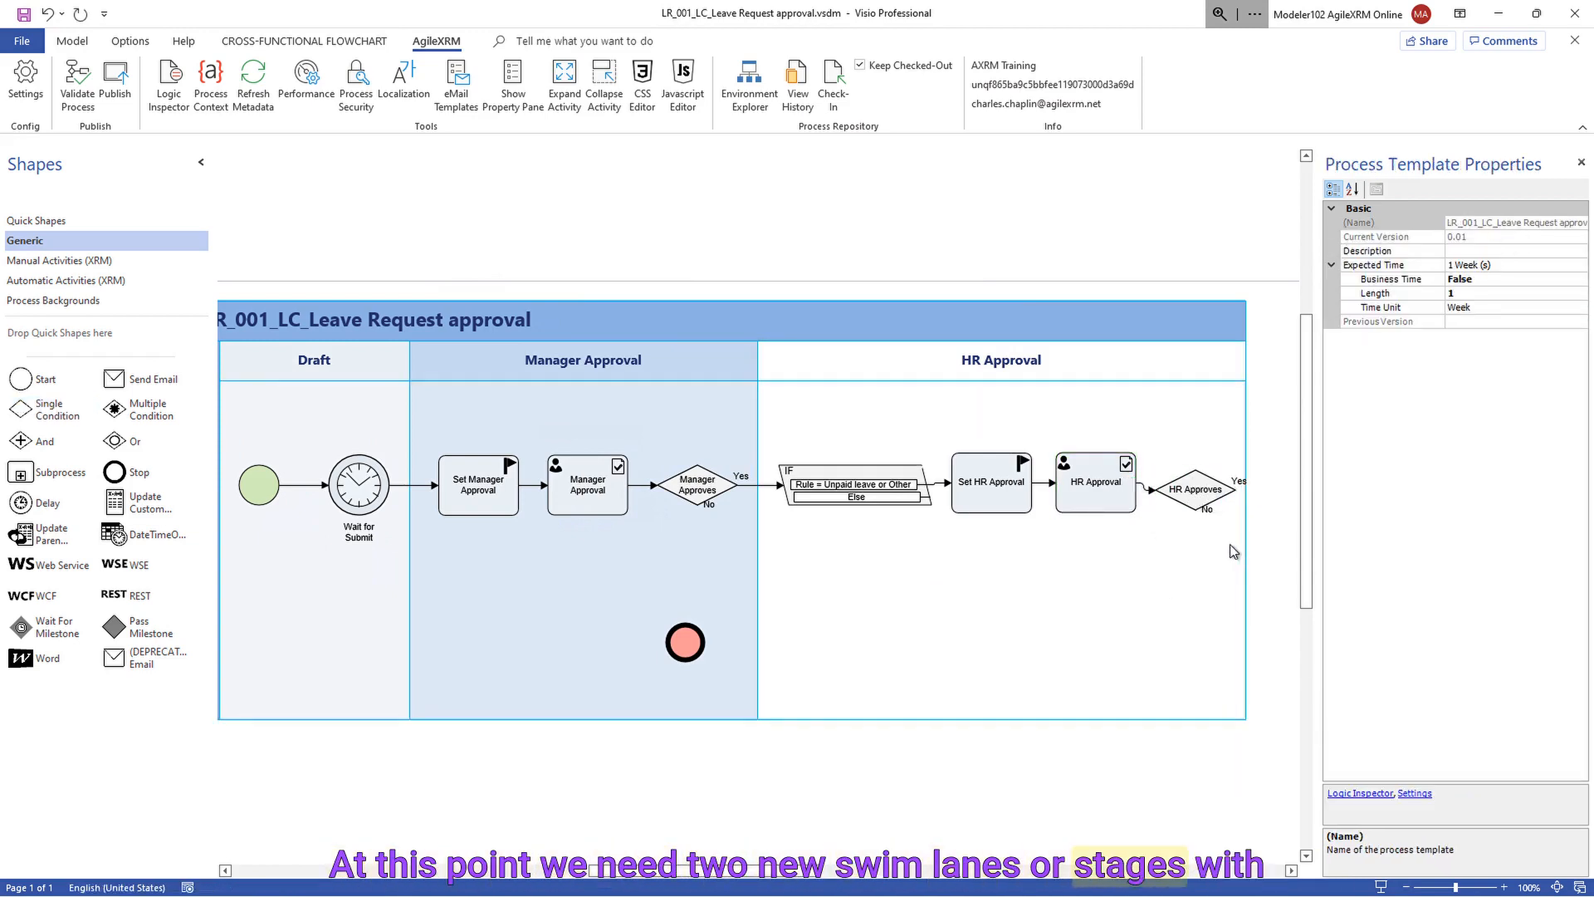
left_click_drag(1246, 540, 1198, 490)
left_click(1206, 541)
- Insert a new vertical swimlane after the HR Approval stage and rename it "Approved"
left_click_drag(780, 871, 913, 882)
right_click(564, 363)
left_click(753, 470)
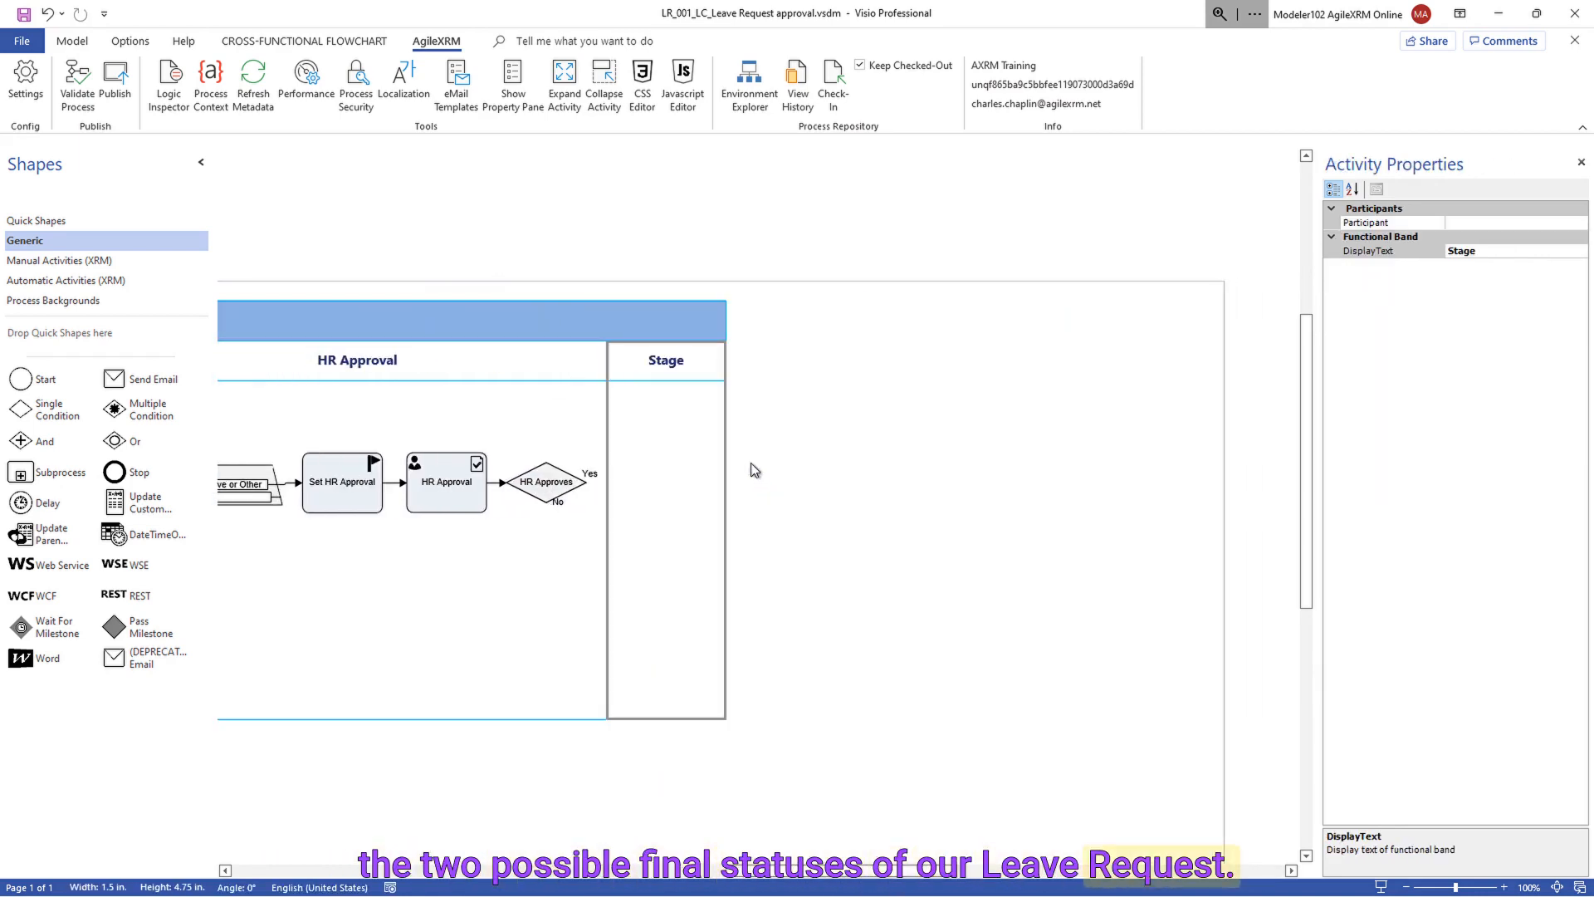
double_click(670, 369)
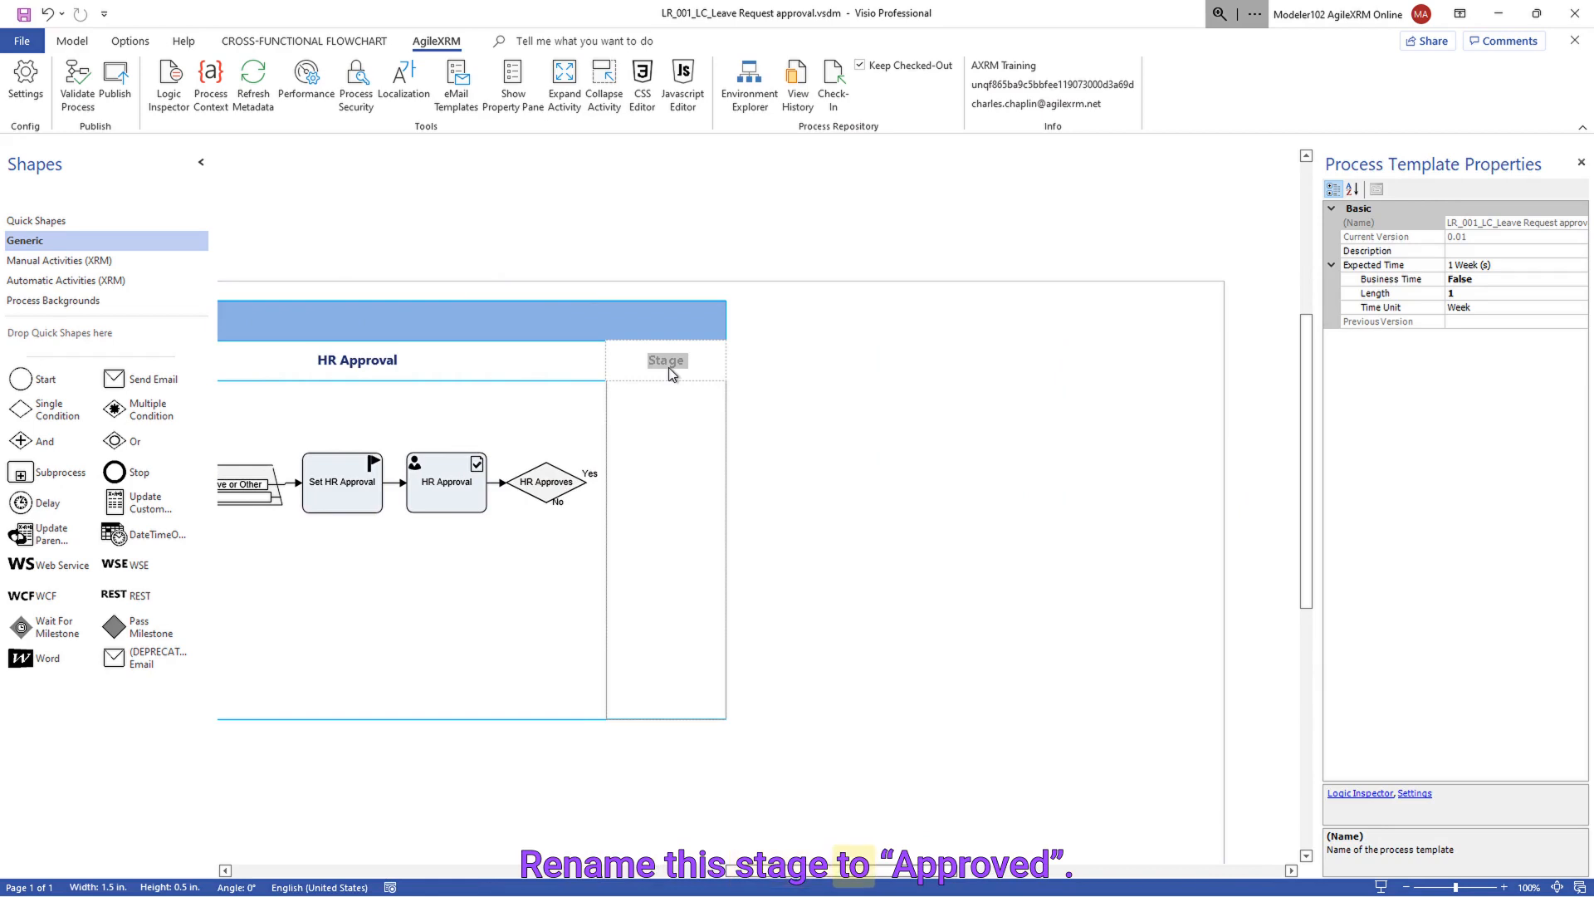
type("Approve")
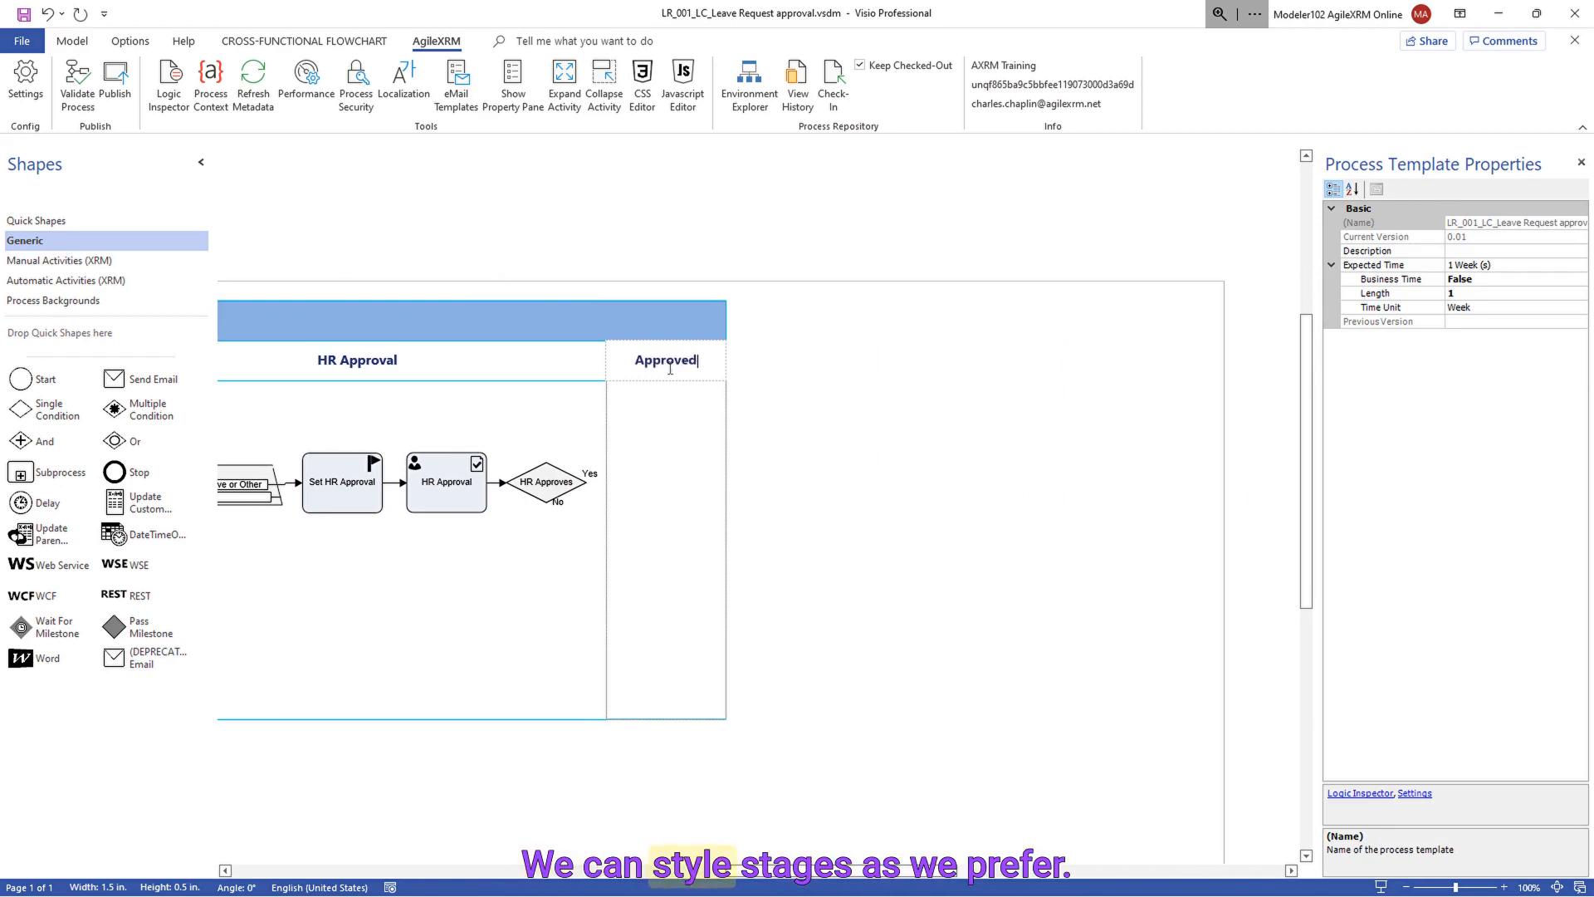
type("d")
left_click(676, 456)
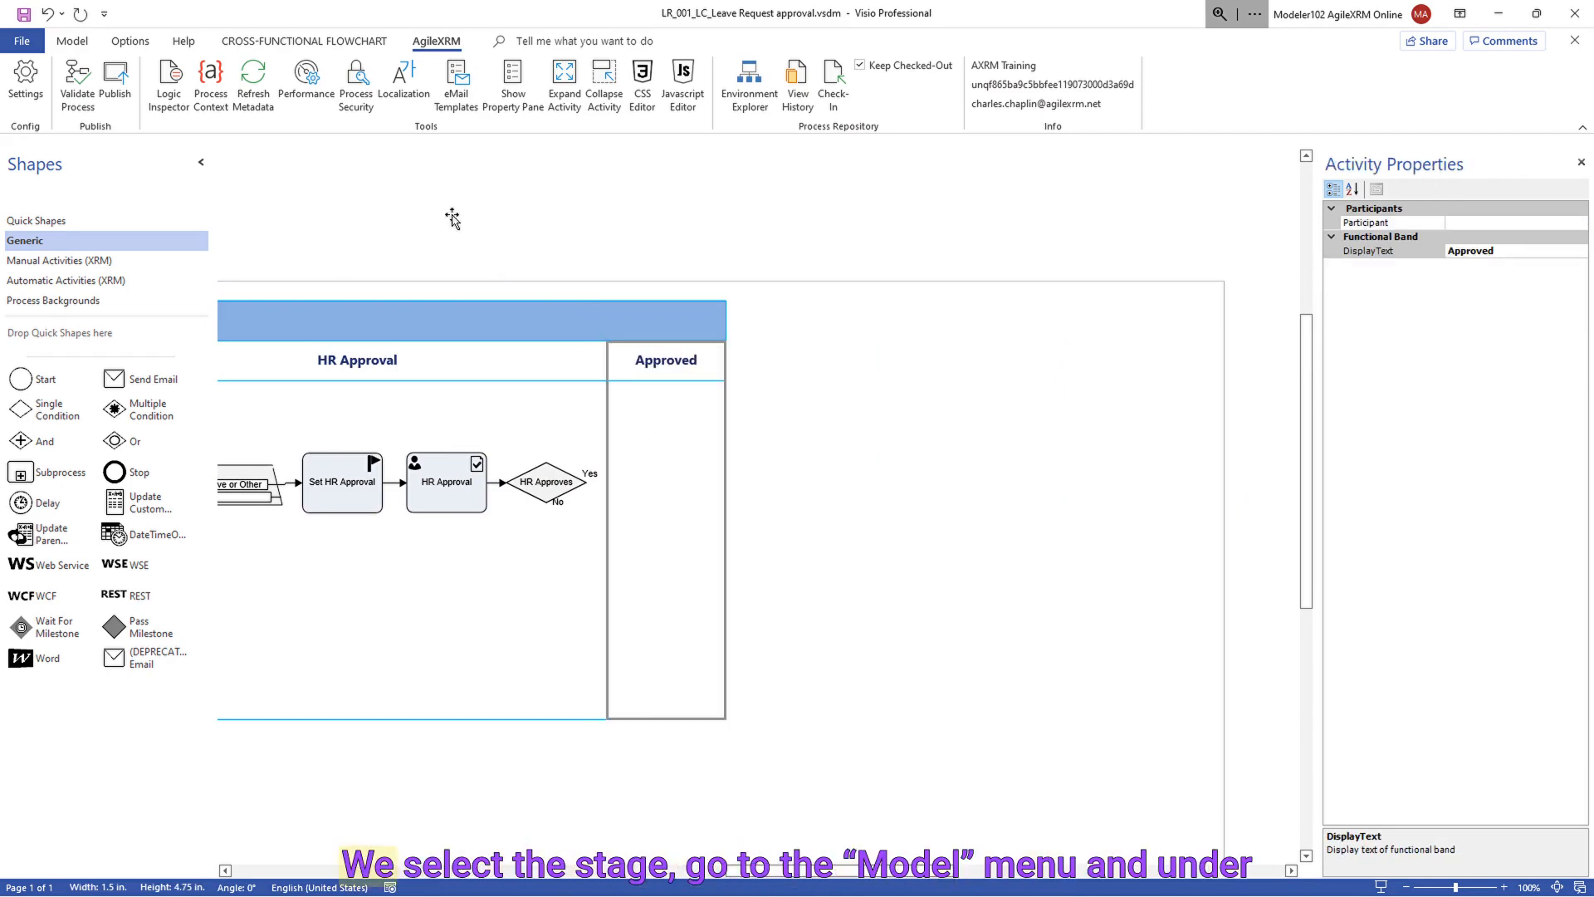
- Fill the Approved stage with a light green theme color and widen it to about 2.87 in
left_click(75, 41)
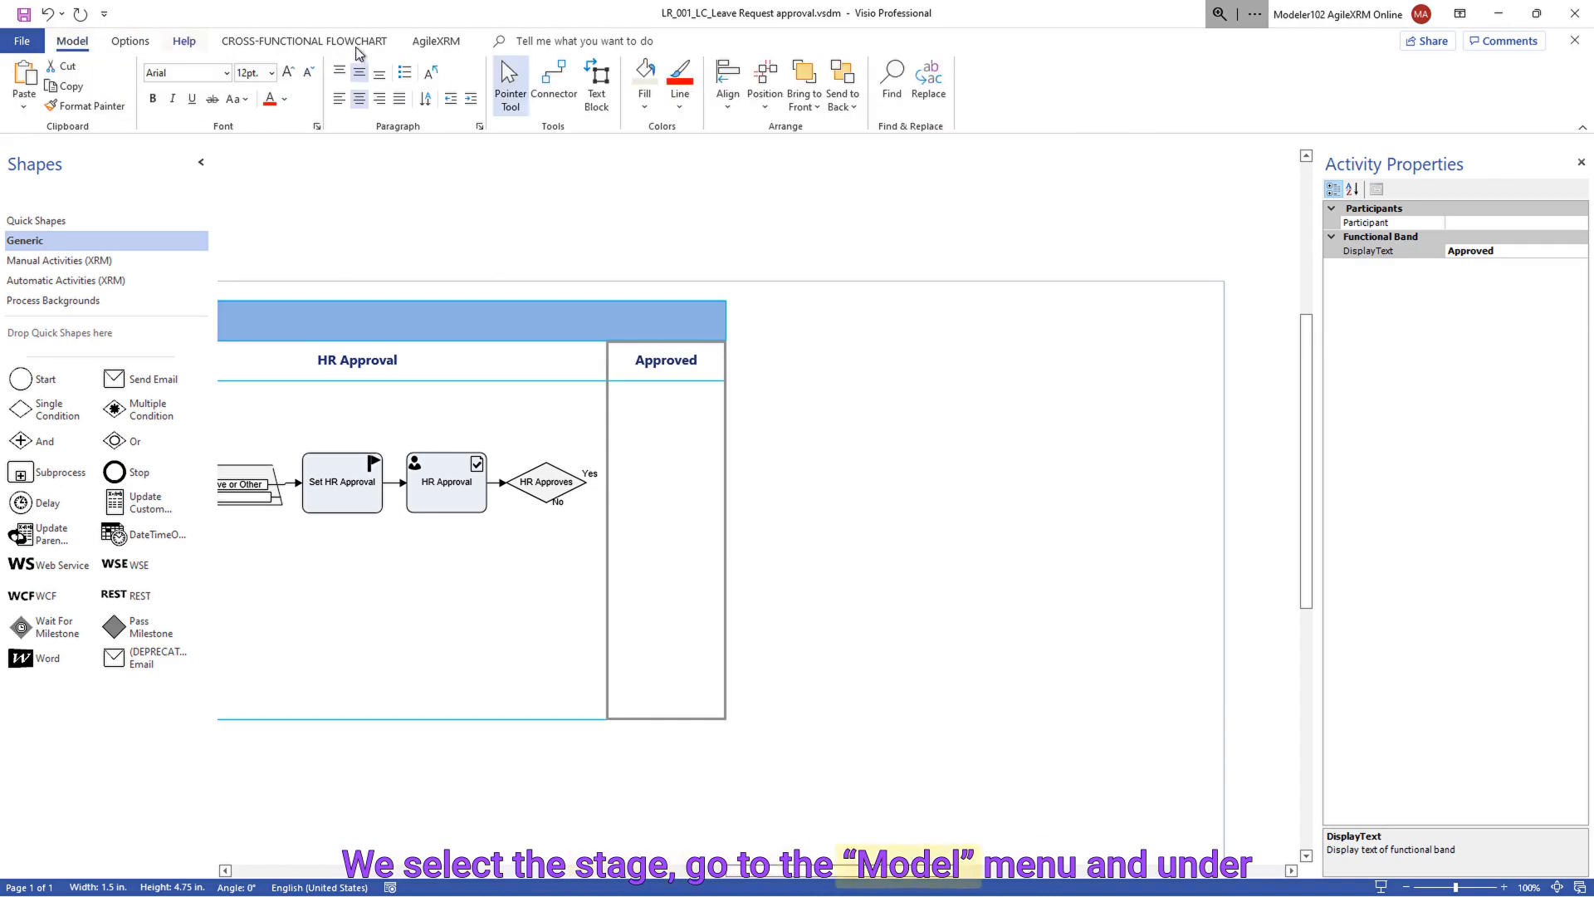
left_click(644, 100)
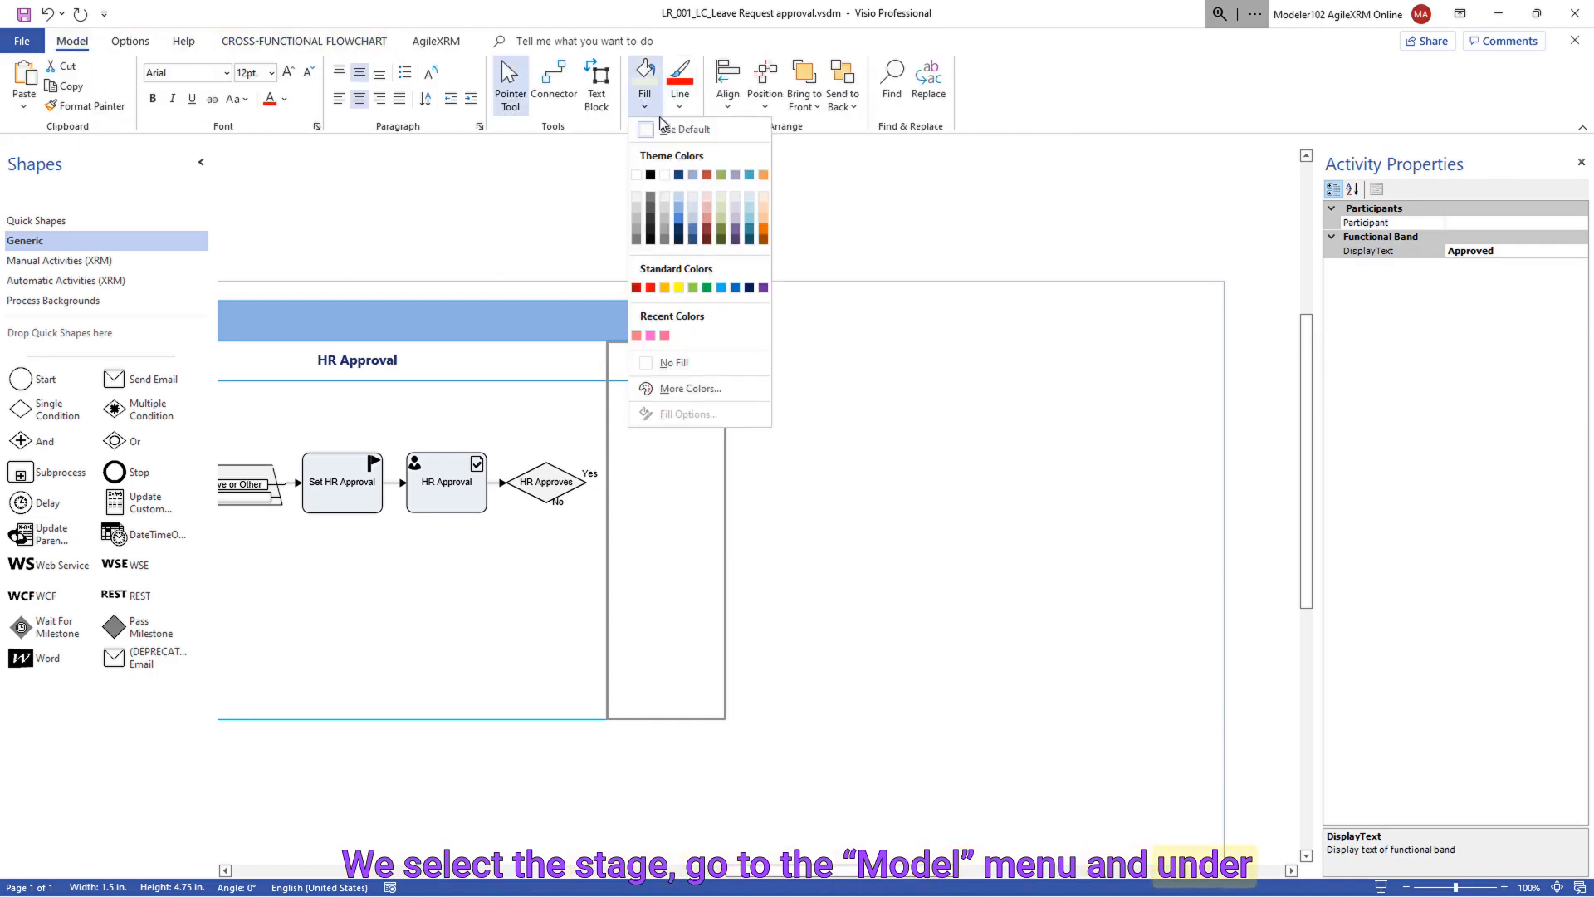
left_click(720, 197)
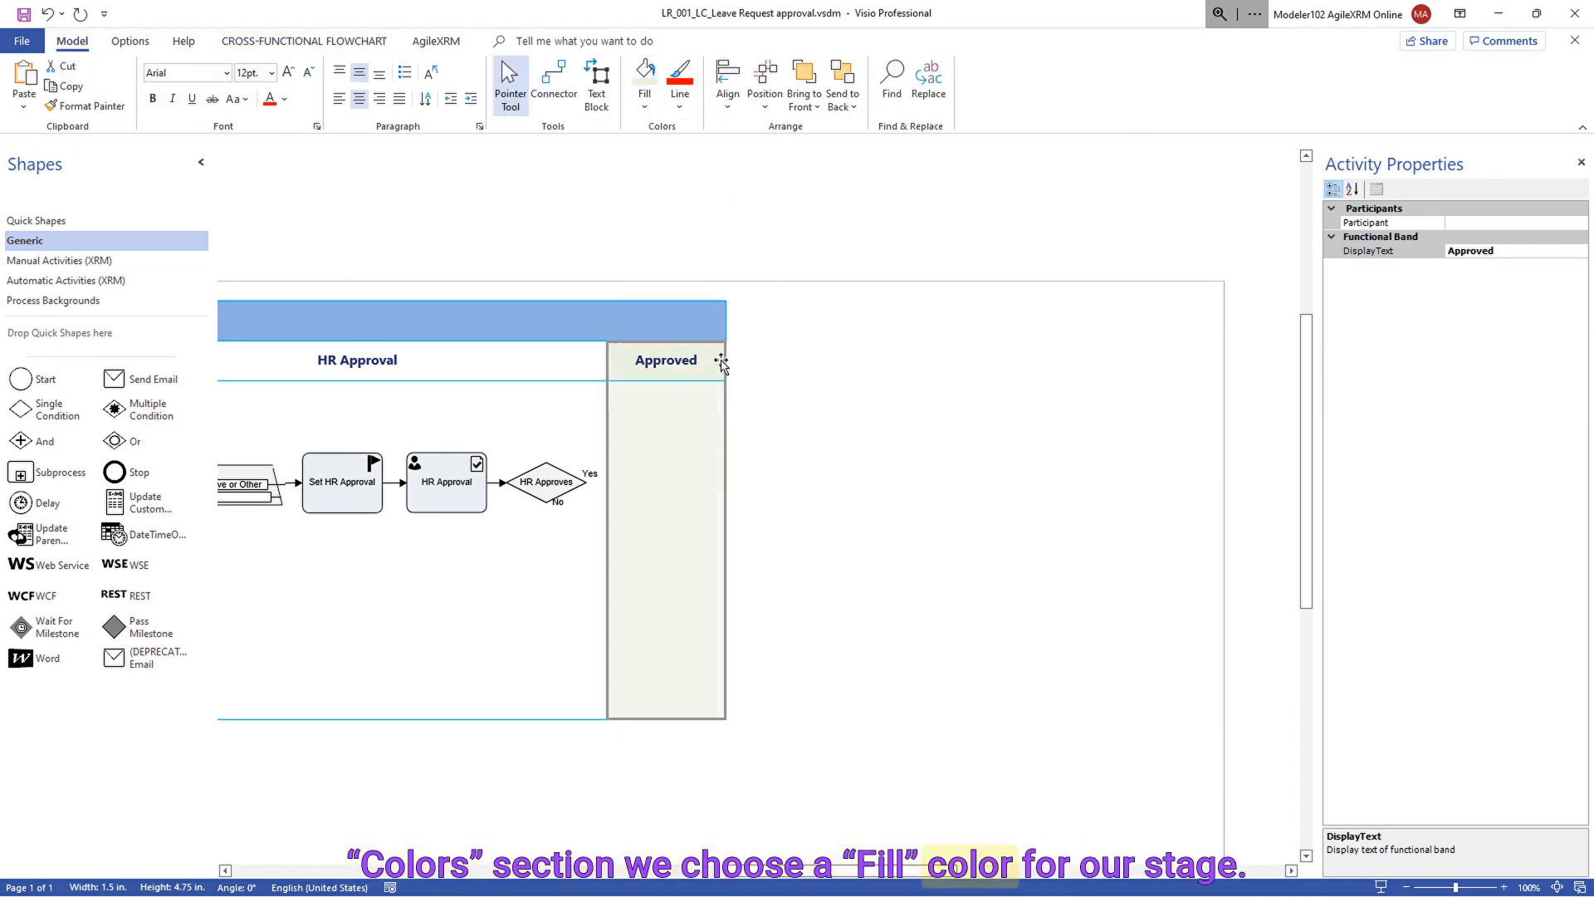
left_click_drag(724, 363, 835, 368)
- Insert a new vertical swimlane after the Approved stage and rename it "Rejected"
right_click(839, 365)
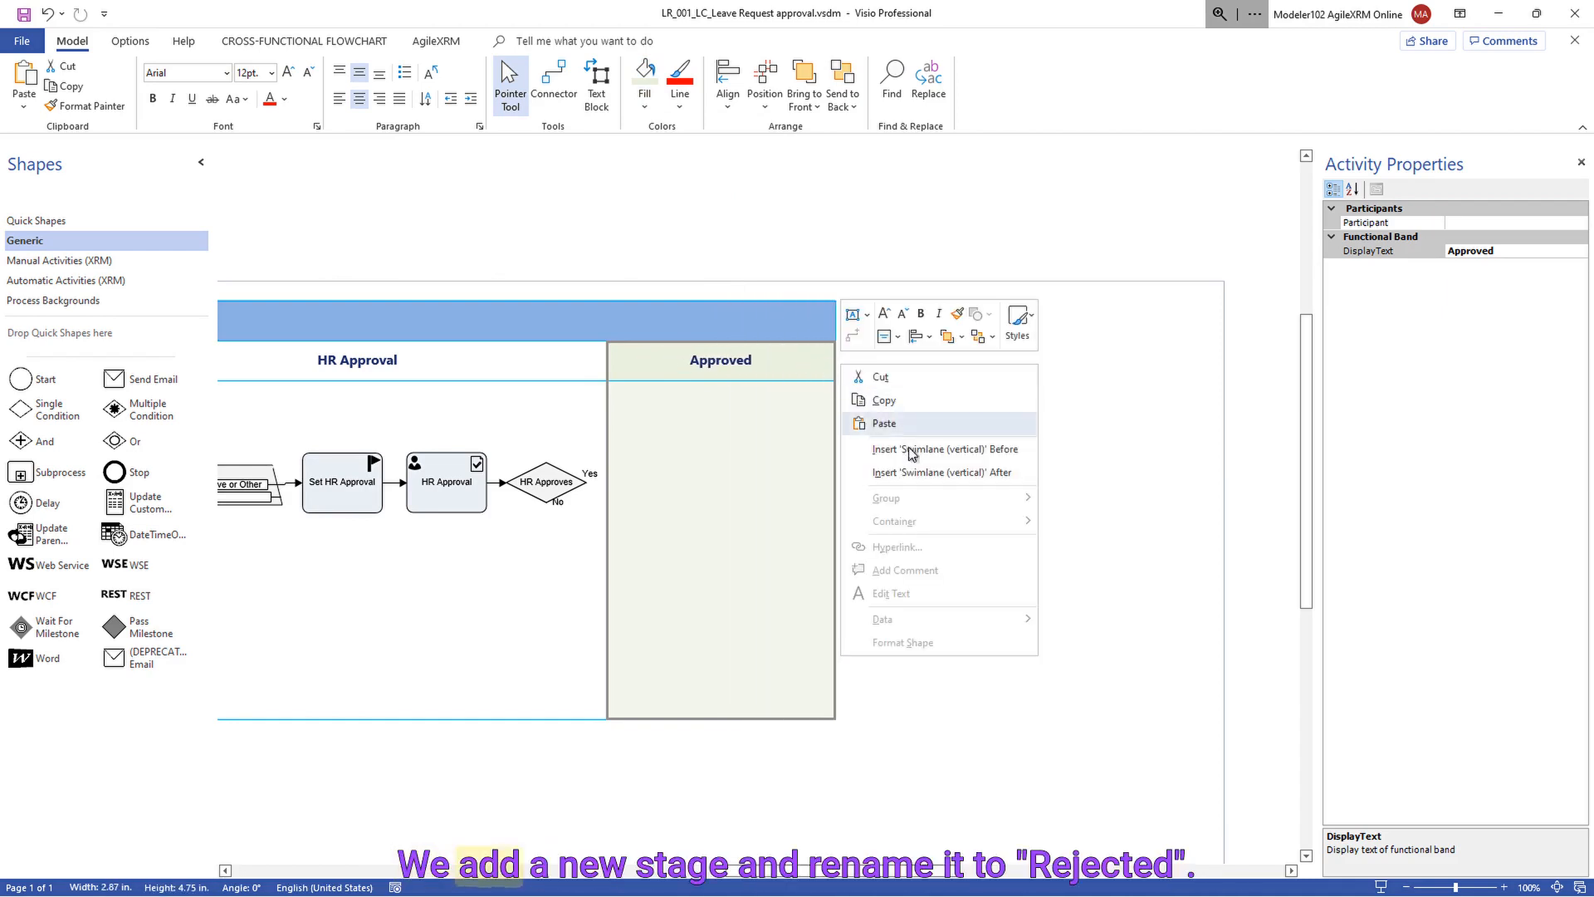
left_click(917, 472)
left_click(895, 363)
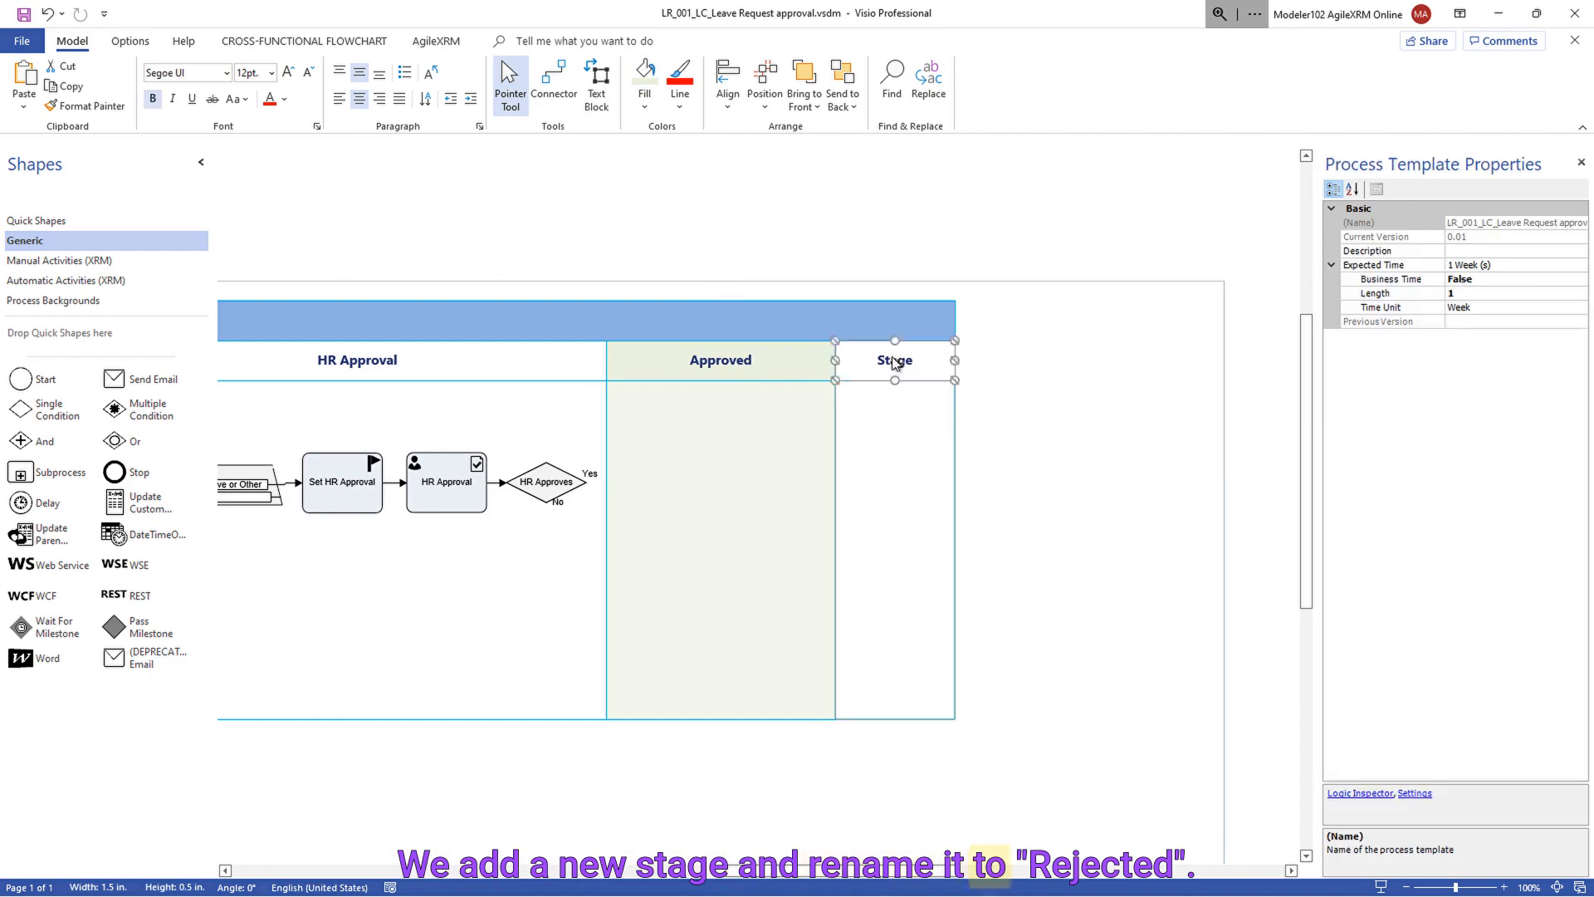
type("Rejected")
- Fill the Rejected stage with a light red theme color and widen it to about 3 in
left_click(911, 426)
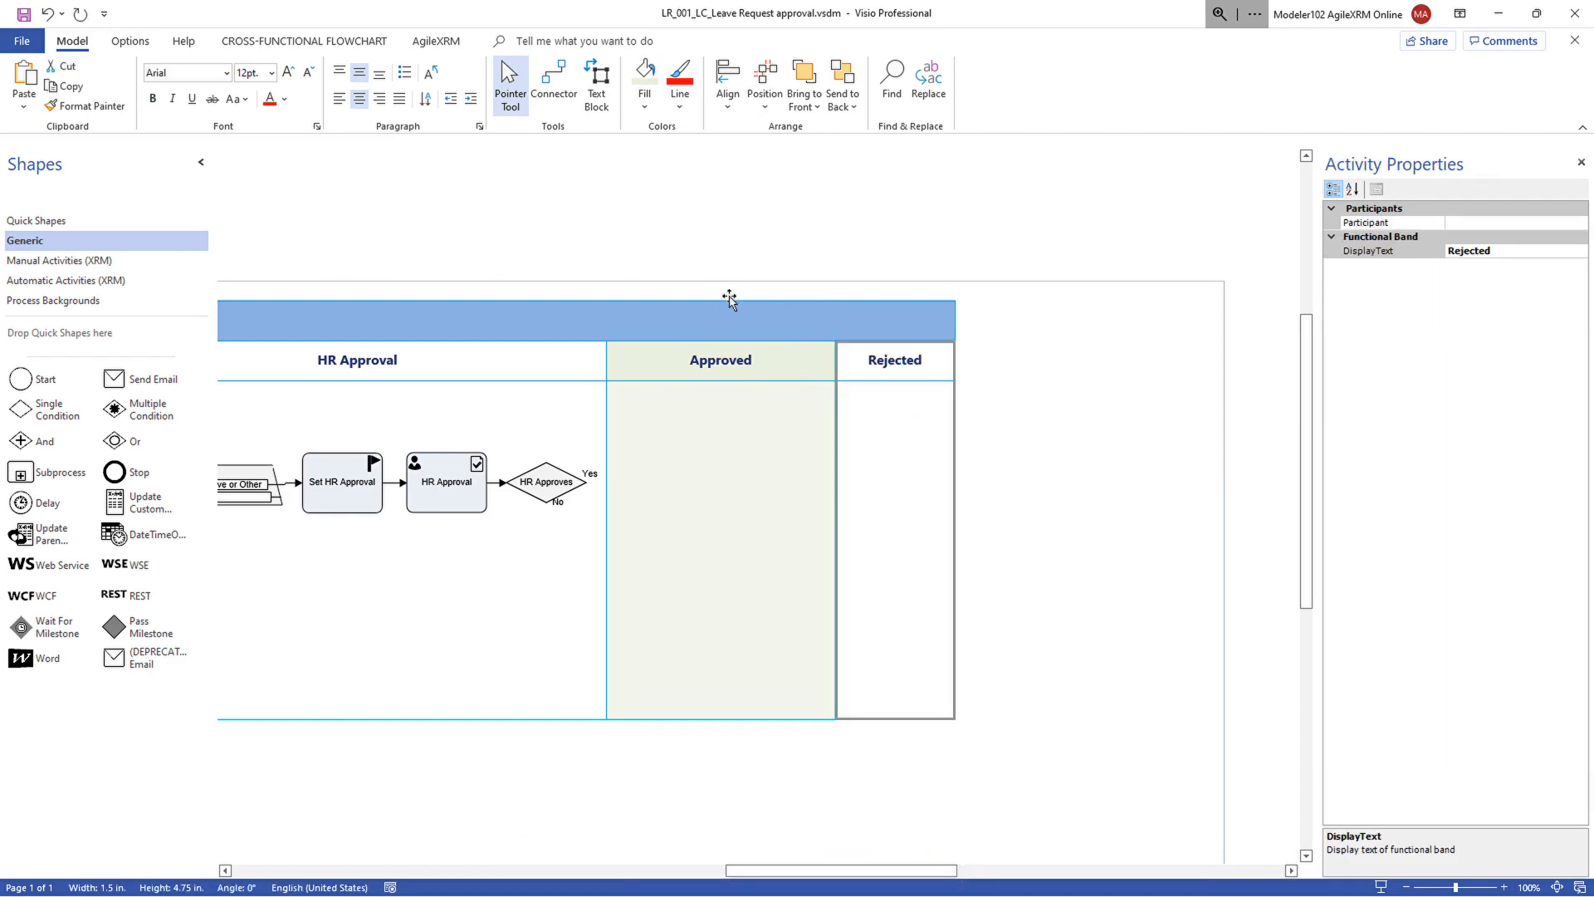
left_click(644, 107)
left_click(719, 212)
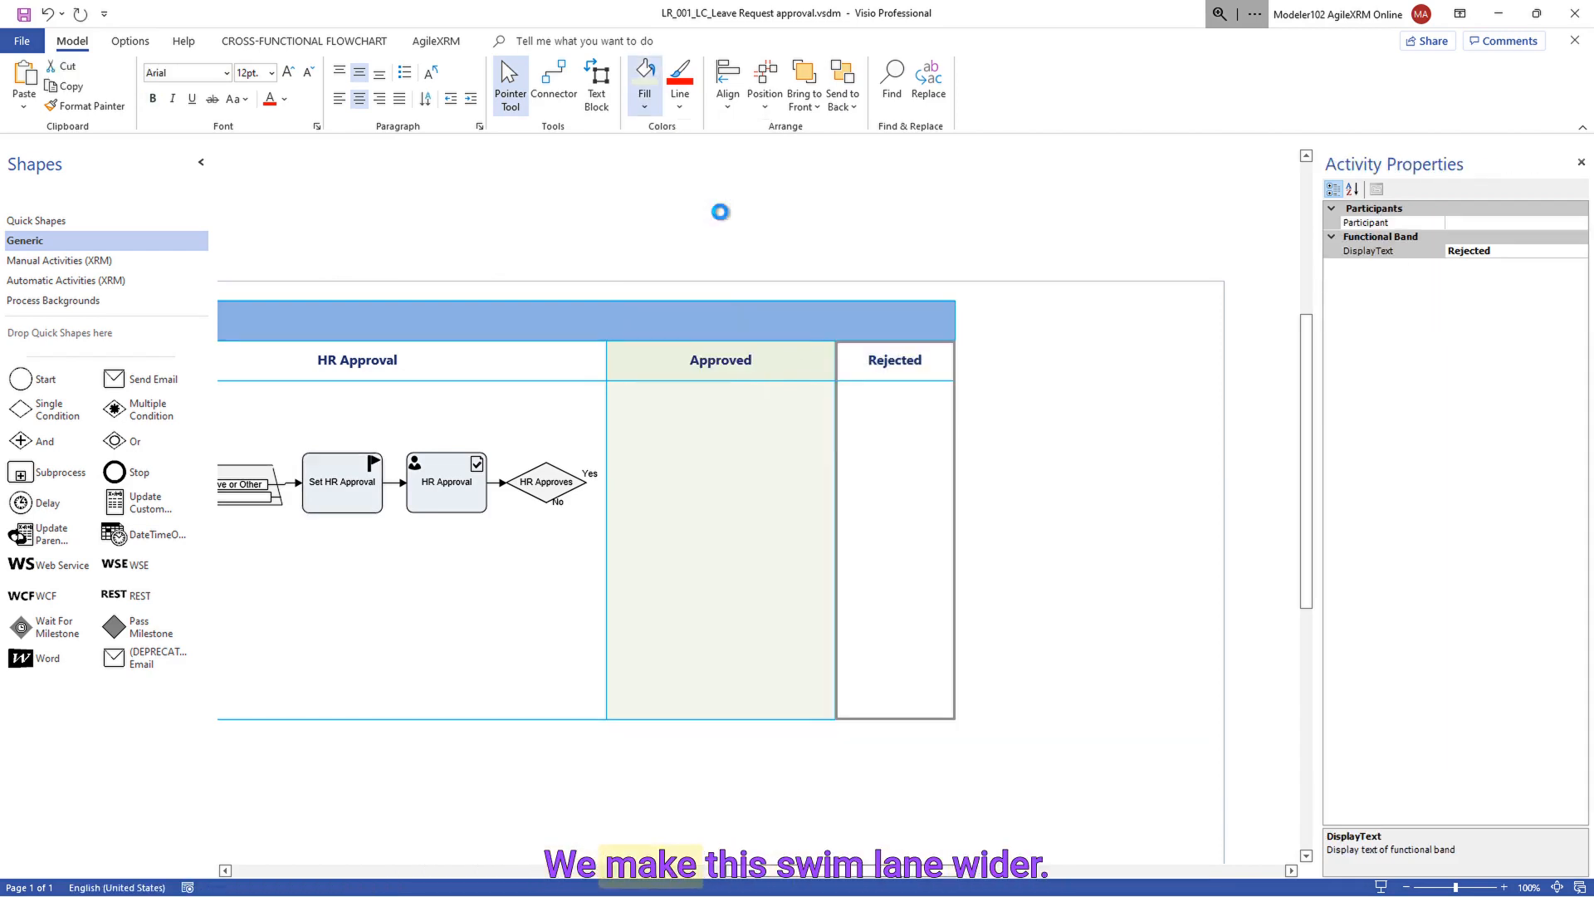
left_click_drag(956, 406, 1075, 406)
- Move the red Stop shape from the Manager Approval stage to the far side of the Rejected stage, level with the HR approval flow
left_click_drag(886, 872, 842, 872)
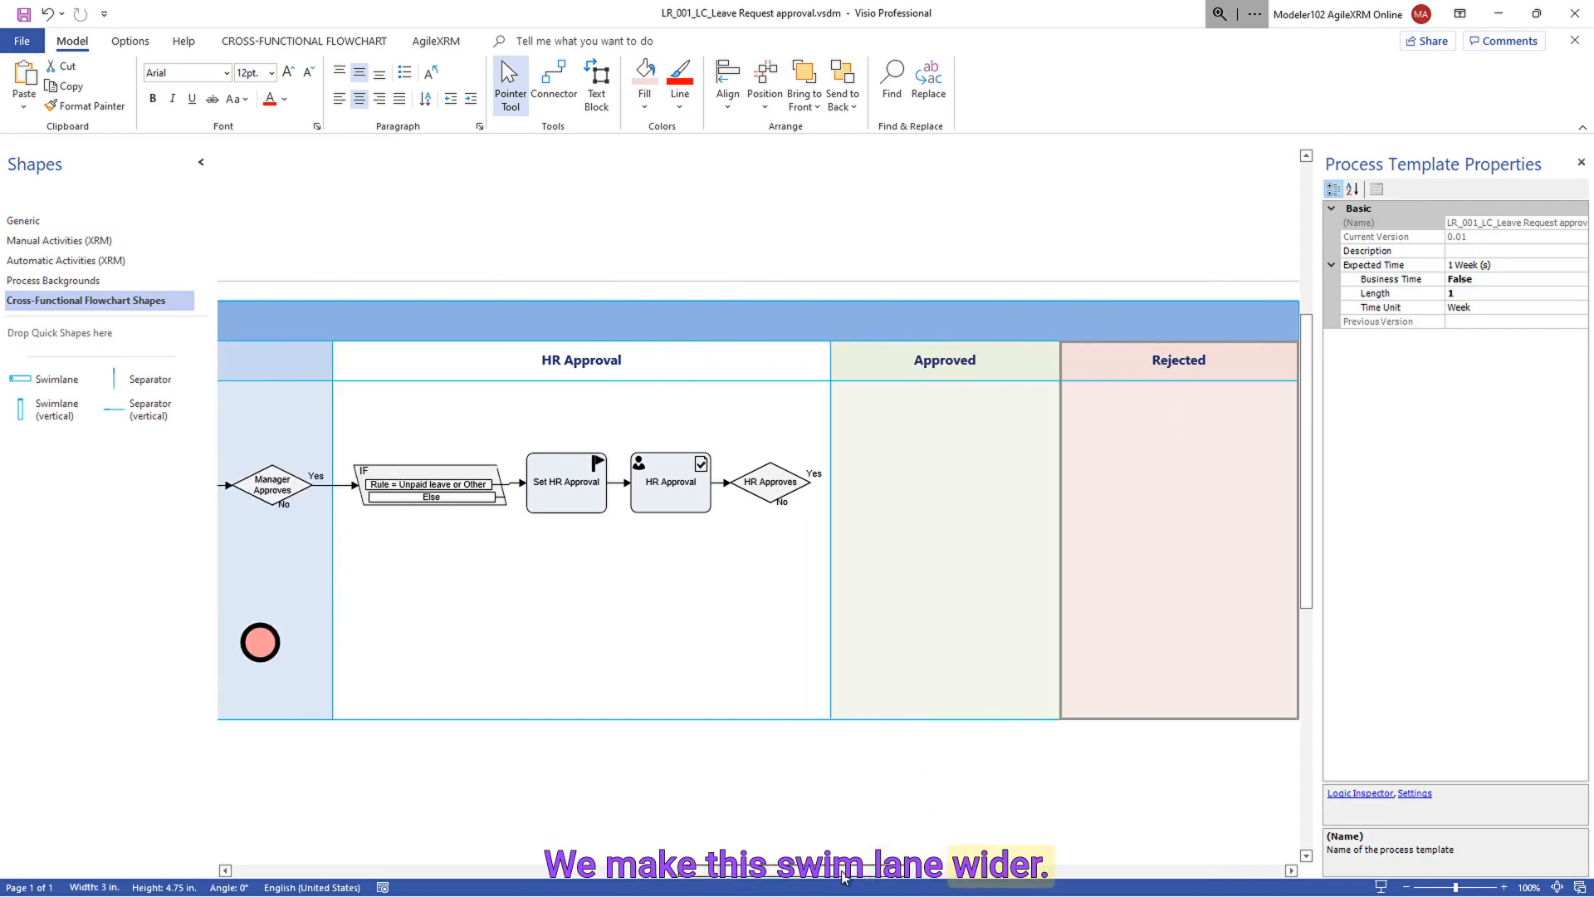
left_click_drag(260, 642, 1269, 480)
scroll(465, 452, "right", 2)
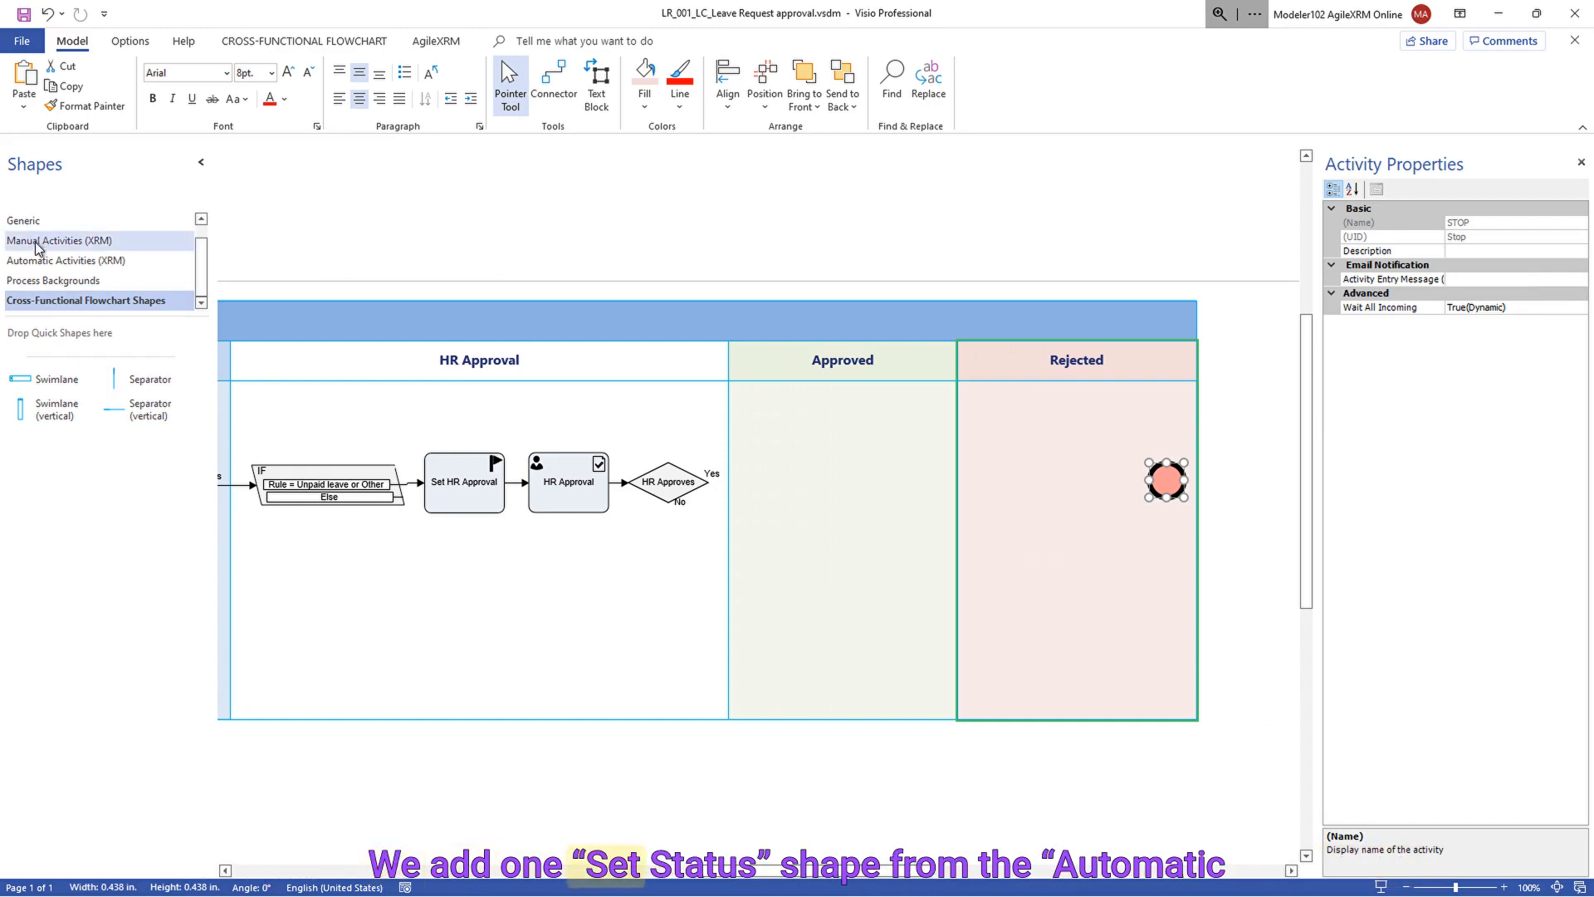
- Add a Set Status shape from the Automatic Activities (XRM) stencil to the Approved stage and name it "Set Approved"
left_click(39, 262)
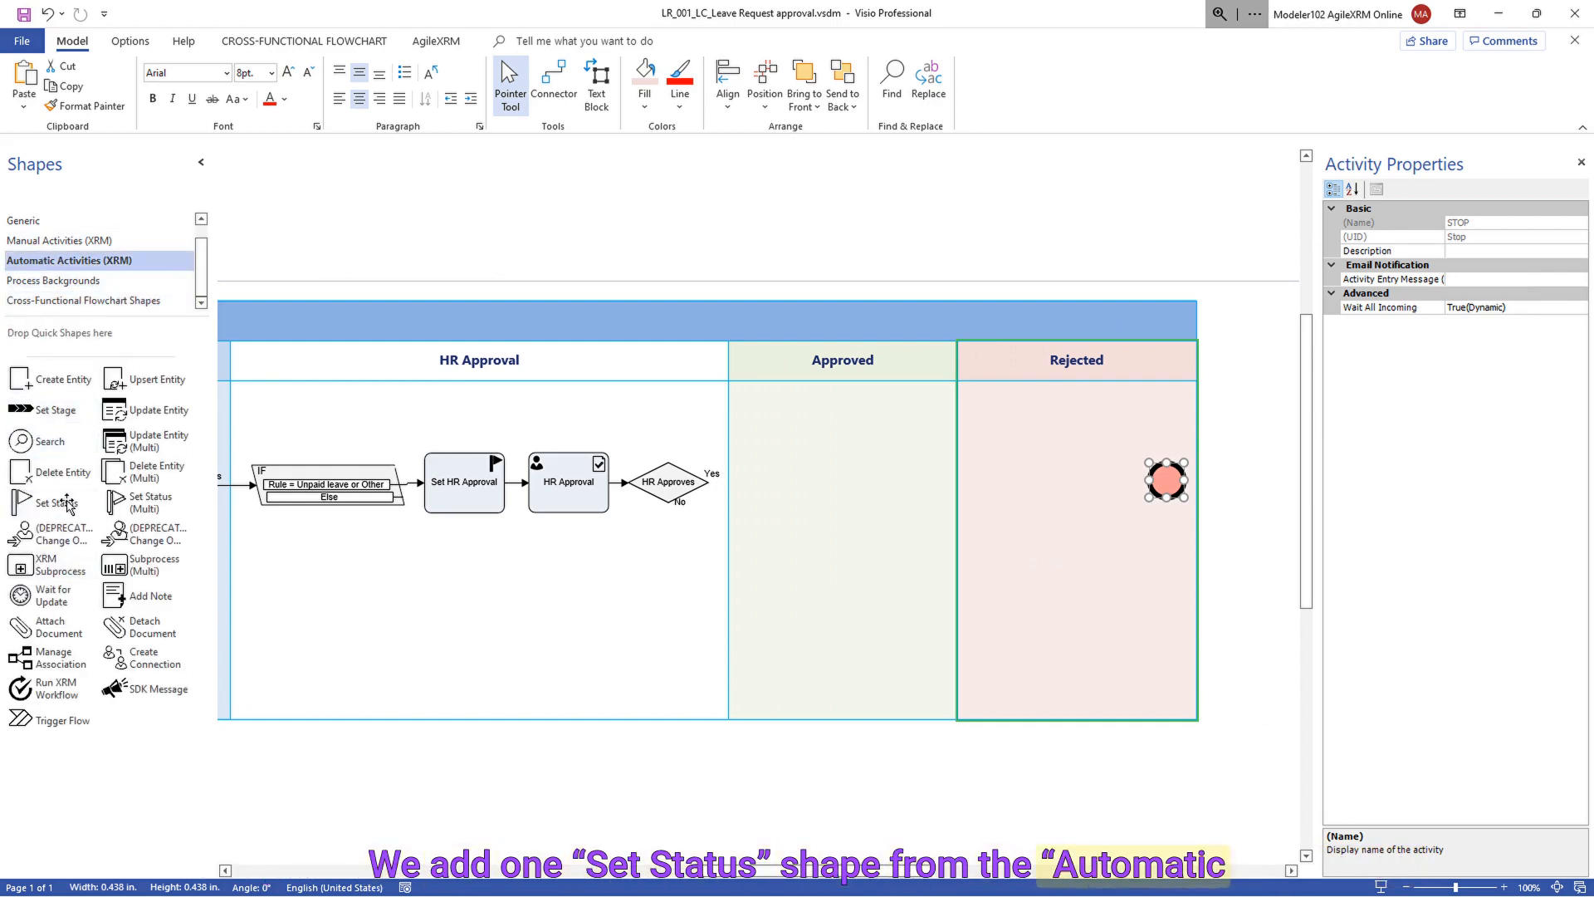
left_click_drag(60, 503, 798, 498)
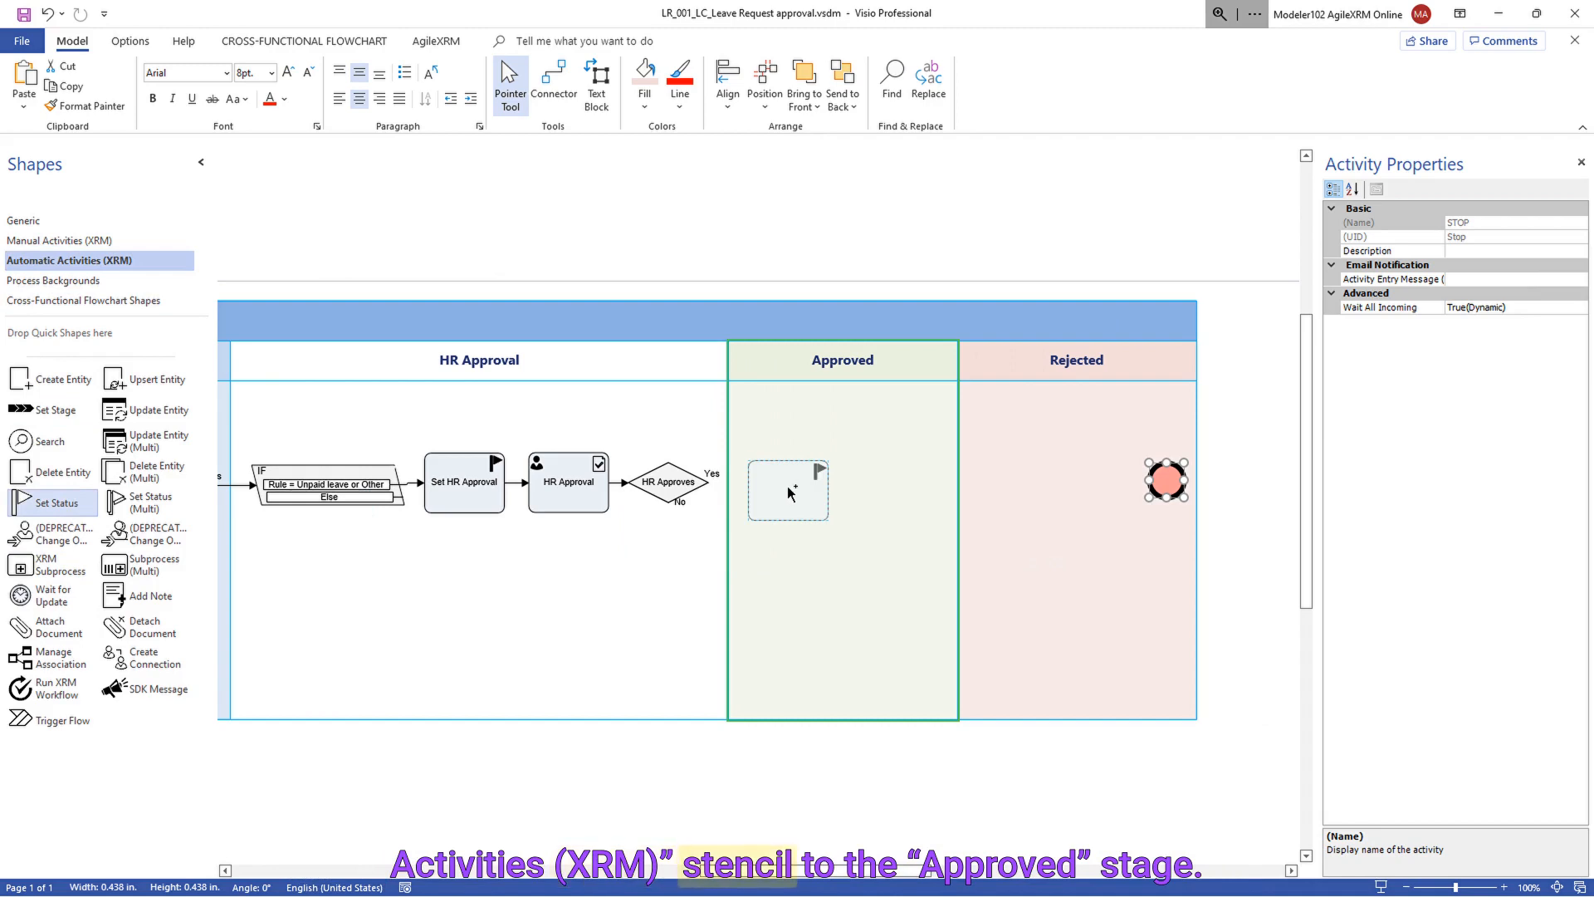
double_click(787, 491)
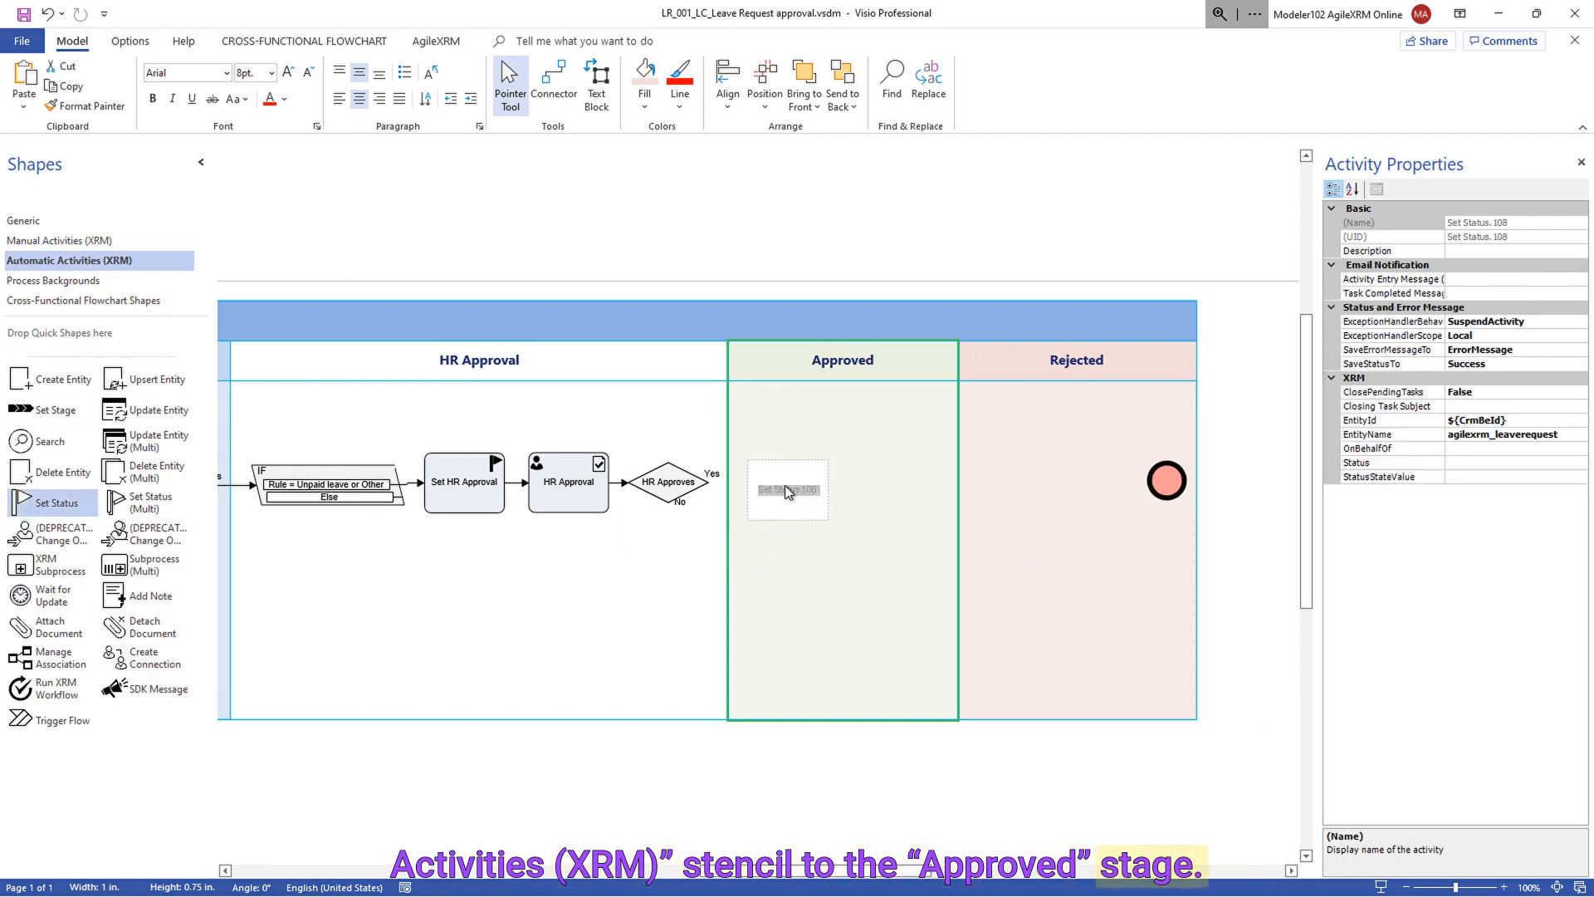
type("Set Approved")
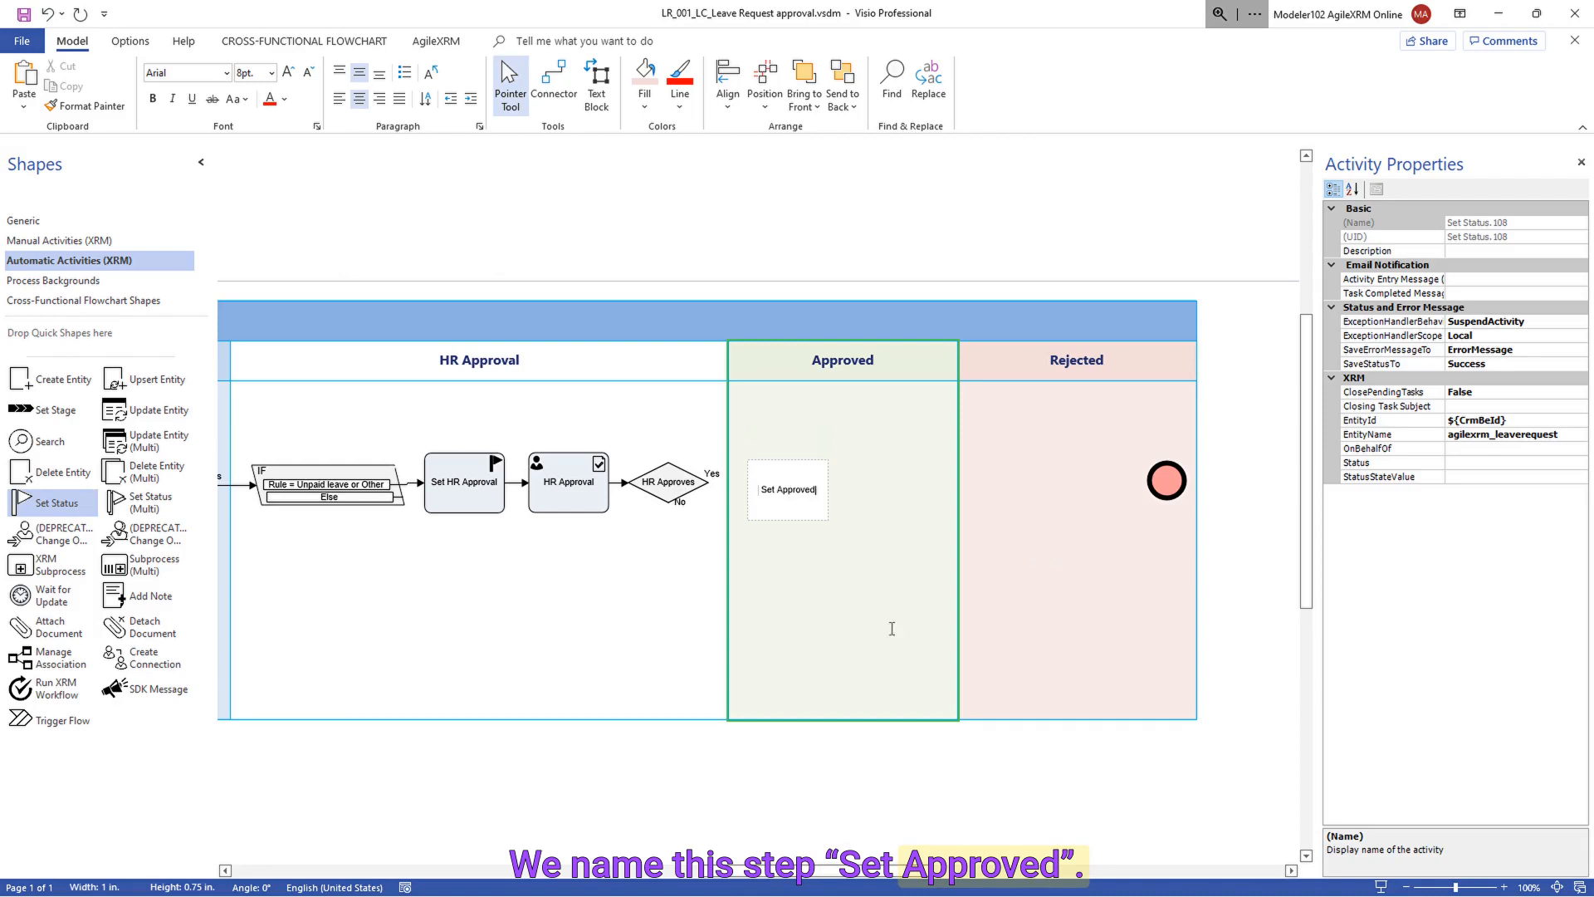
left_click(826, 644)
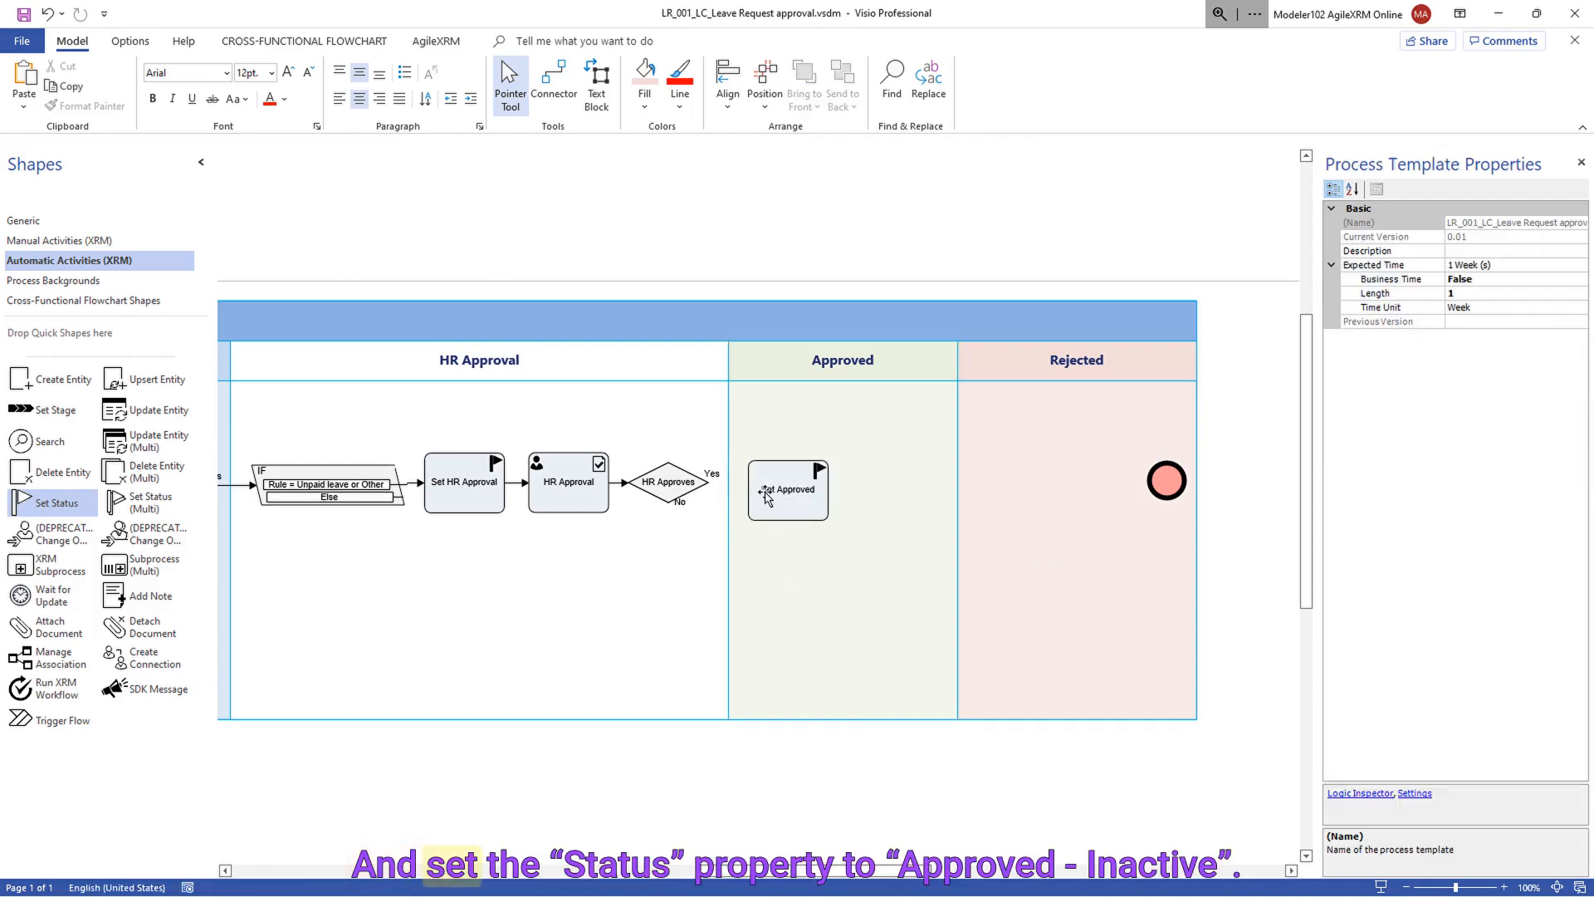
- Set the Status property of the Set Approved activity to Approved-Inactive
left_click(787, 490)
left_click(1585, 462)
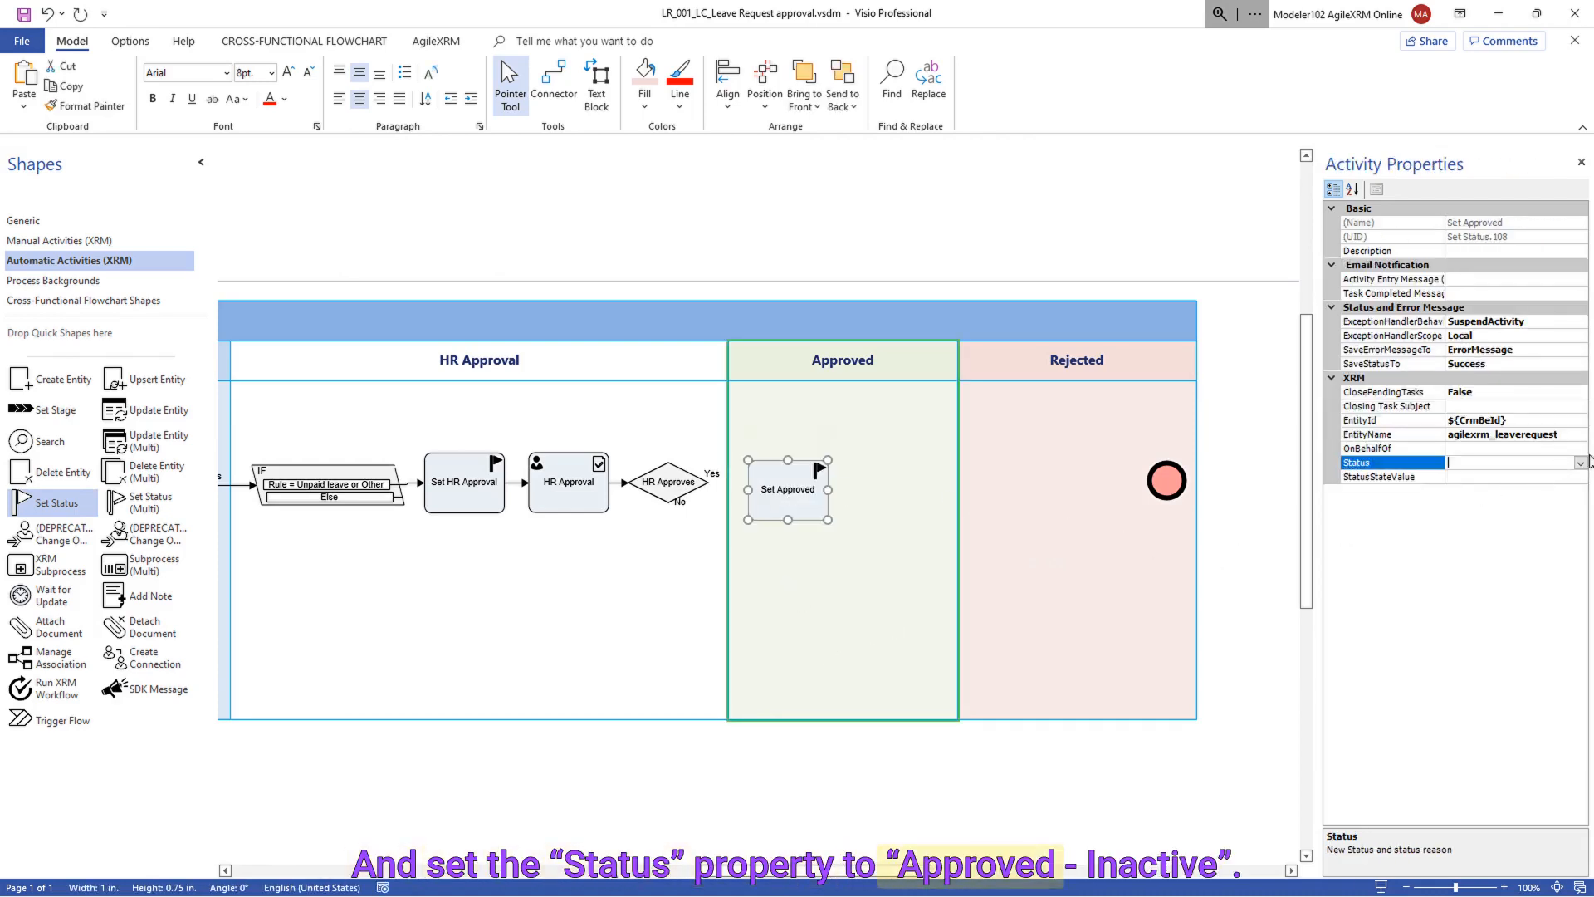
left_click(1580, 464)
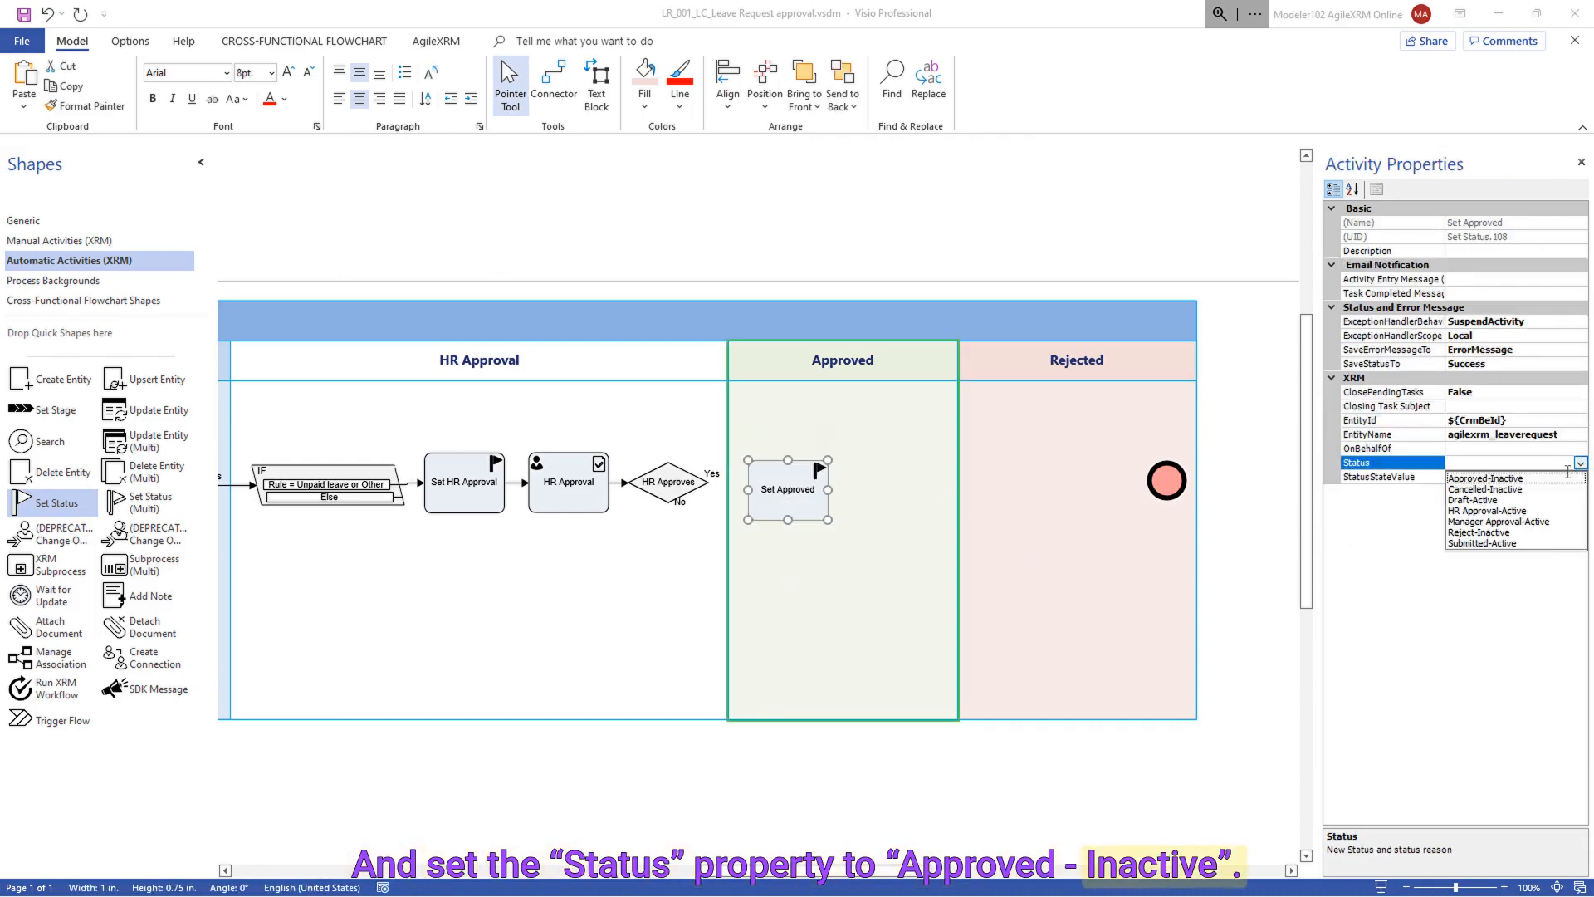
left_click(1506, 480)
left_click(822, 604)
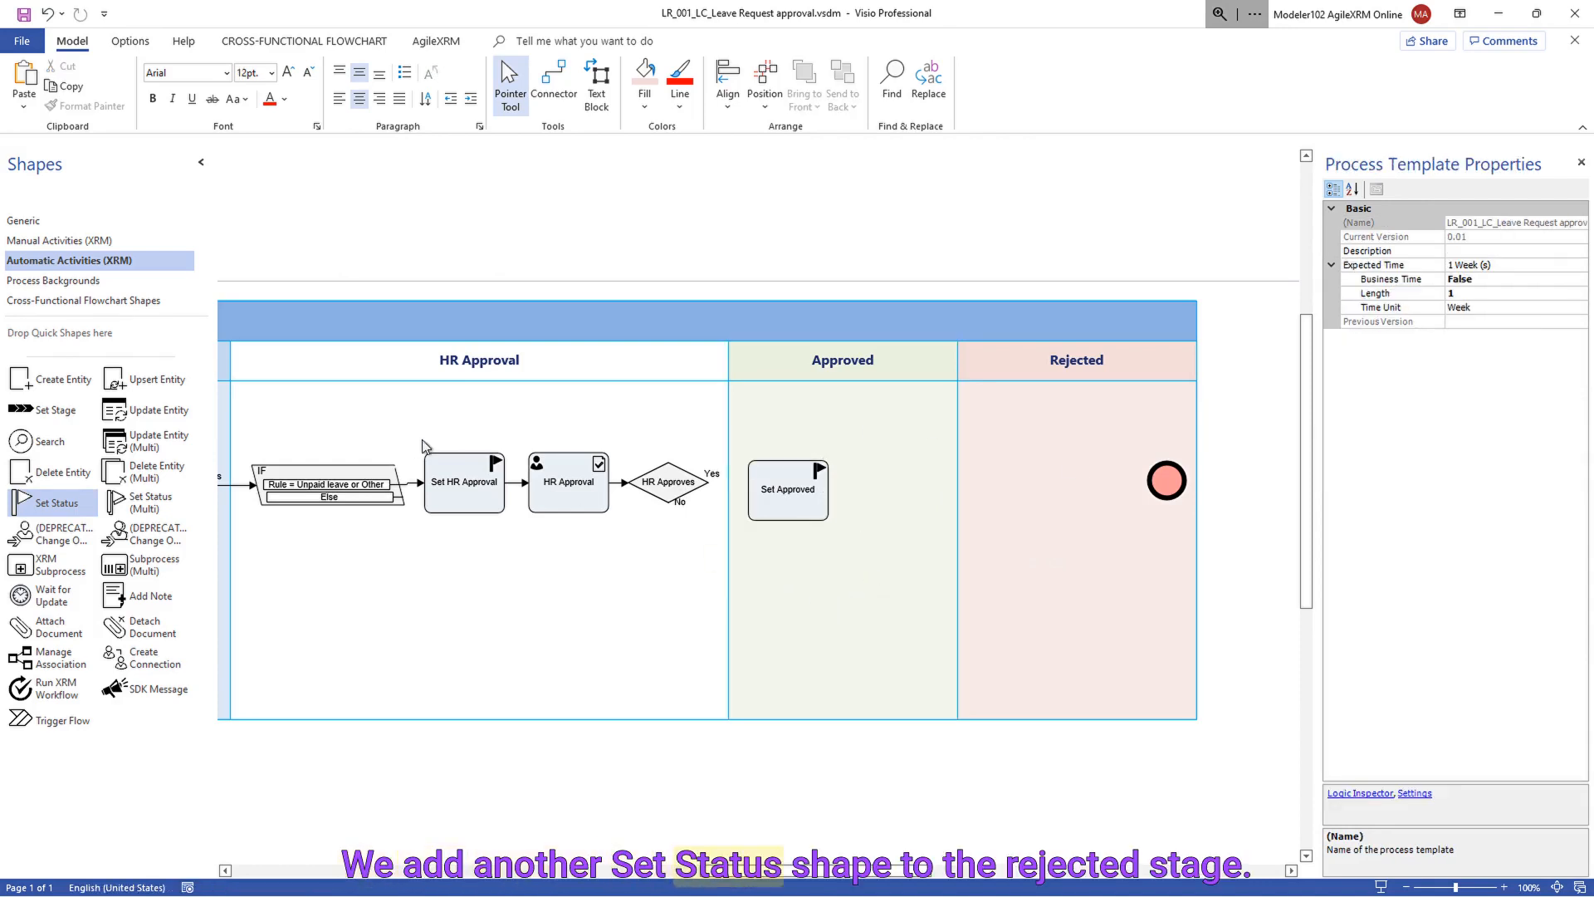
- Add another Set Status shape to the lower part of the Rejected stage and name it "Set Rejected"
left_click_drag(57, 502, 1022, 603)
type("Set Rejected")
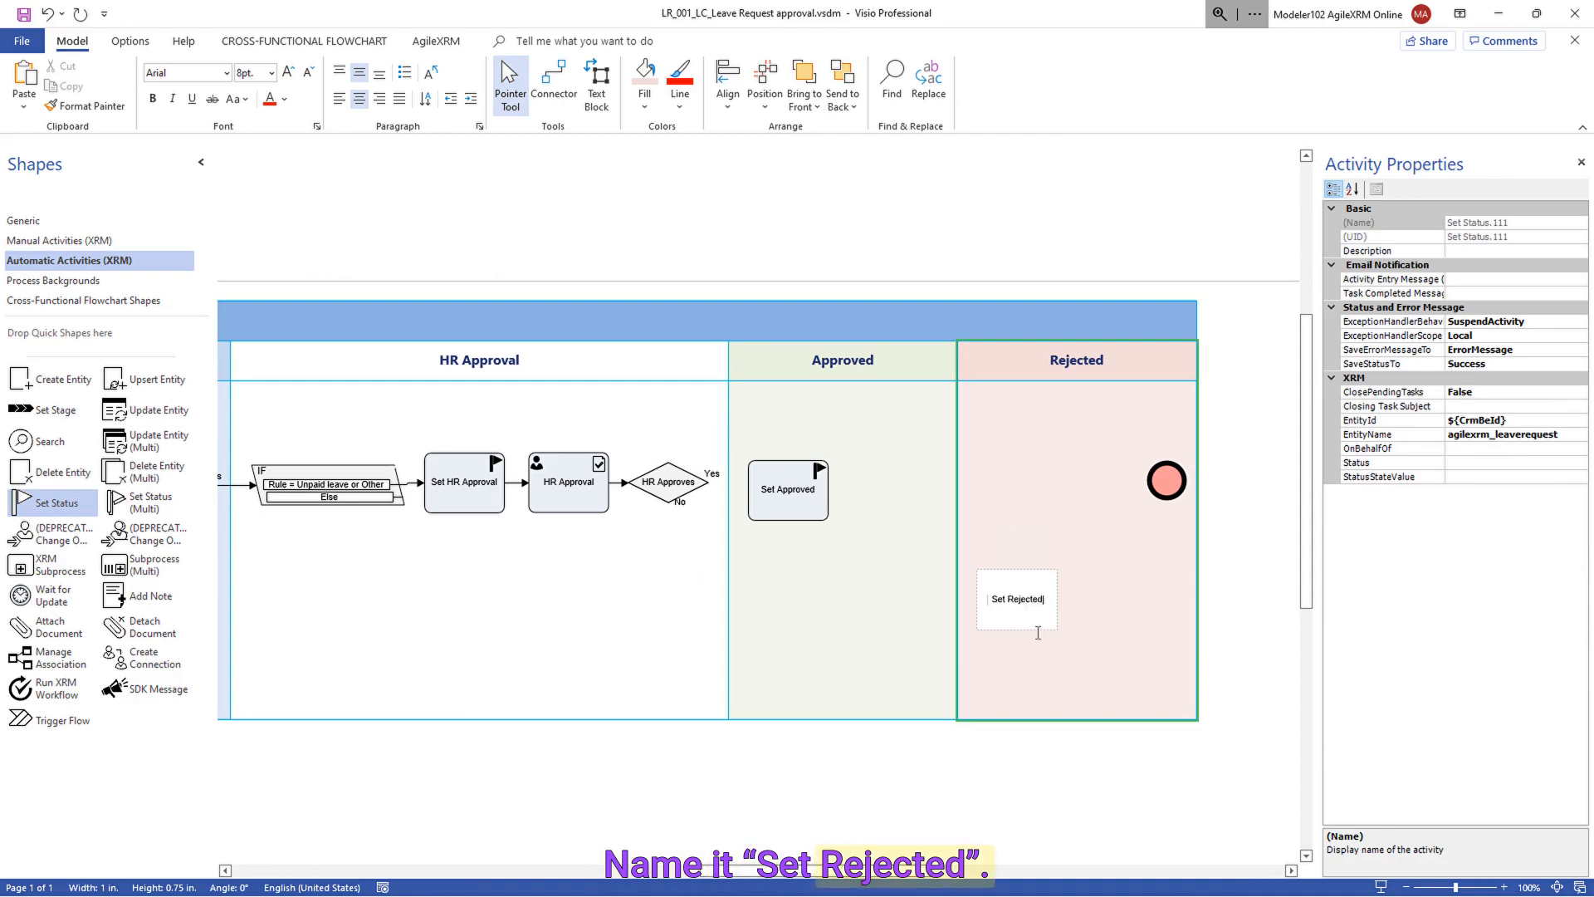
key("Escape")
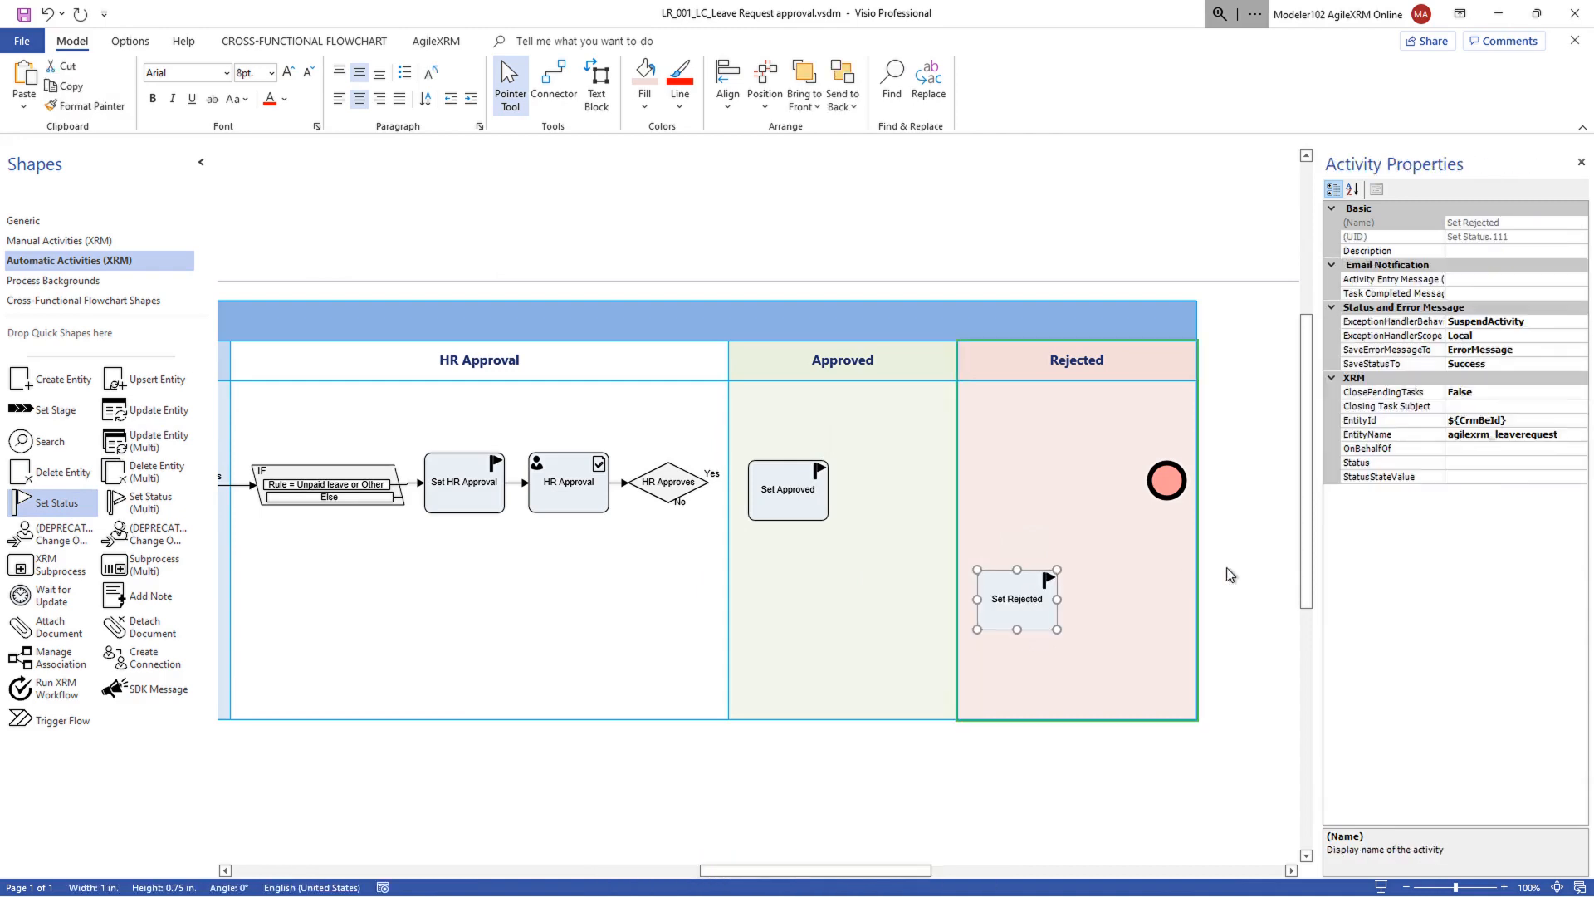
- Set the Status property of the Set Rejected activity to Reject-Inactive
left_click(1578, 463)
left_click(1579, 463)
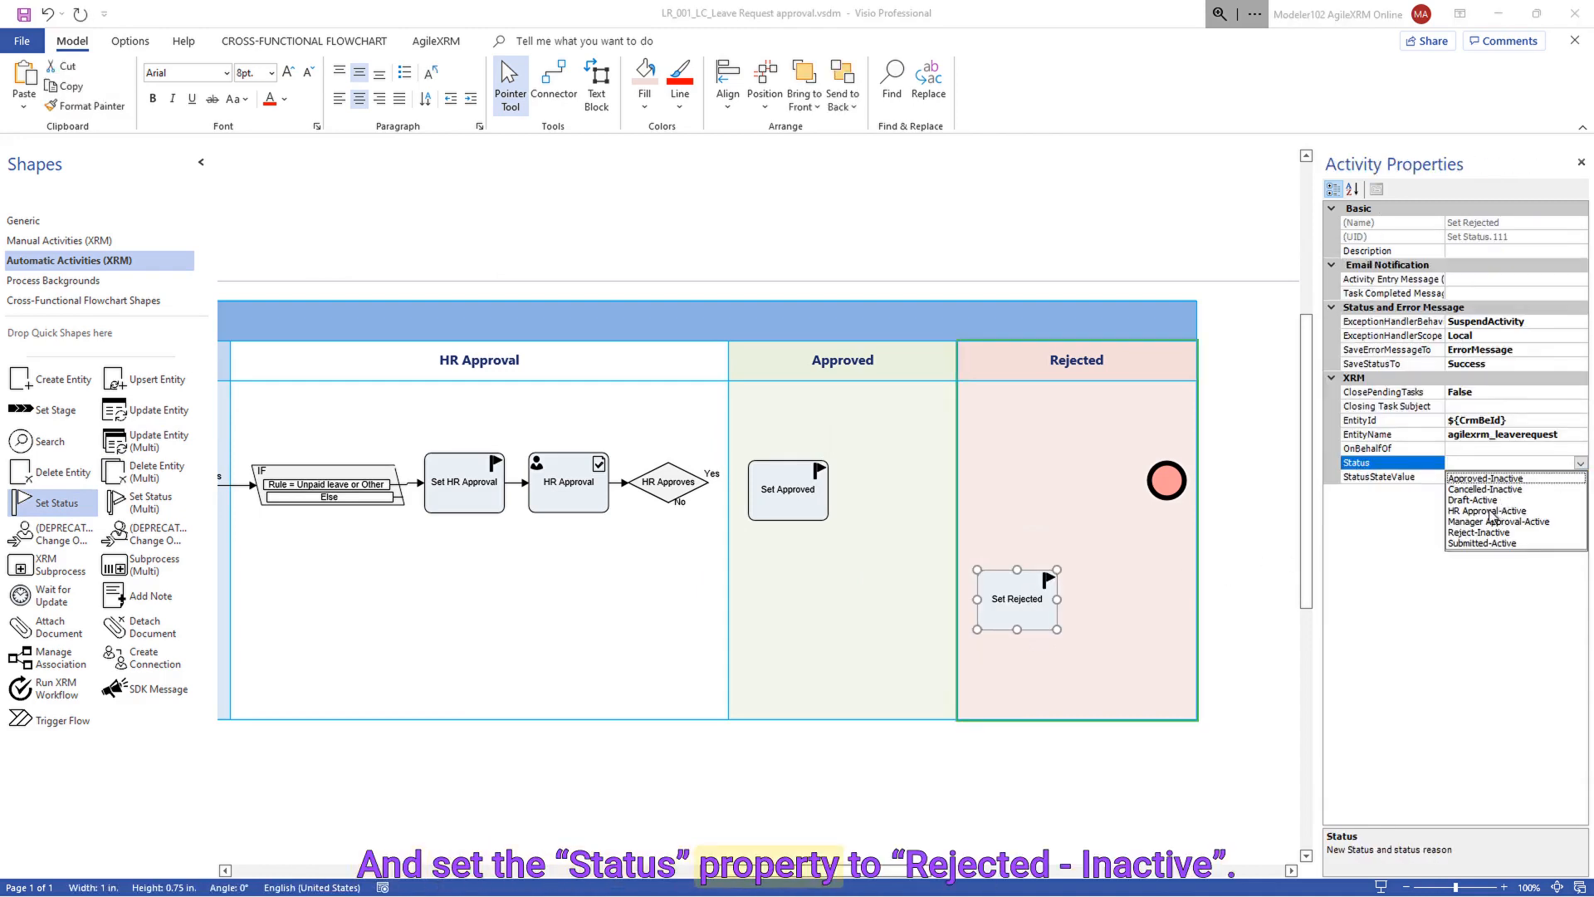
left_click(1471, 532)
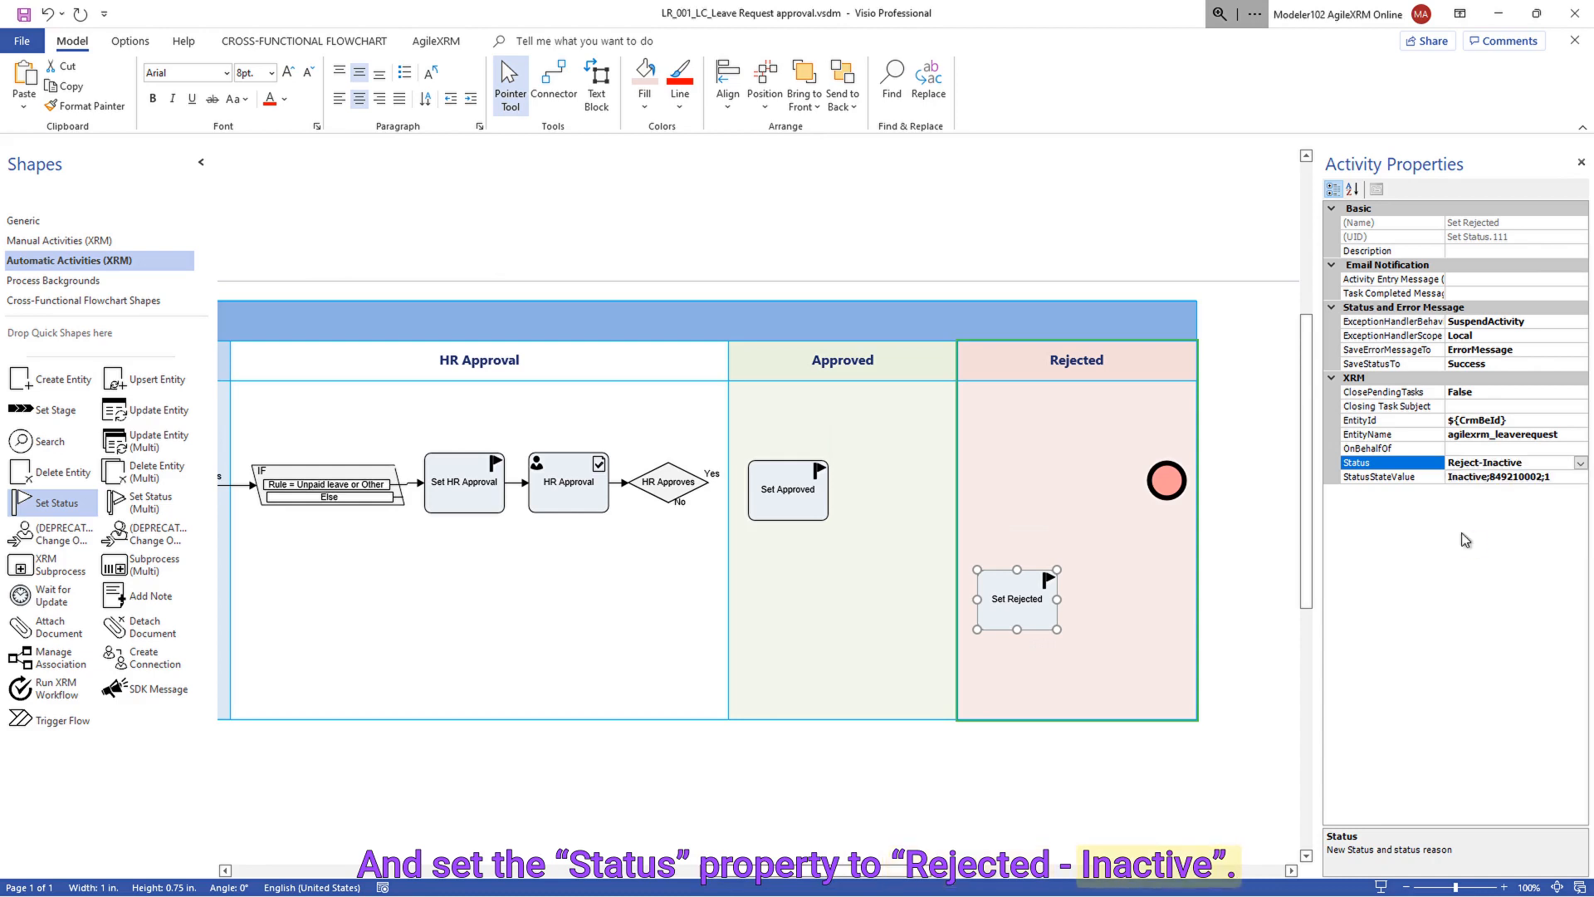
left_click(898, 621)
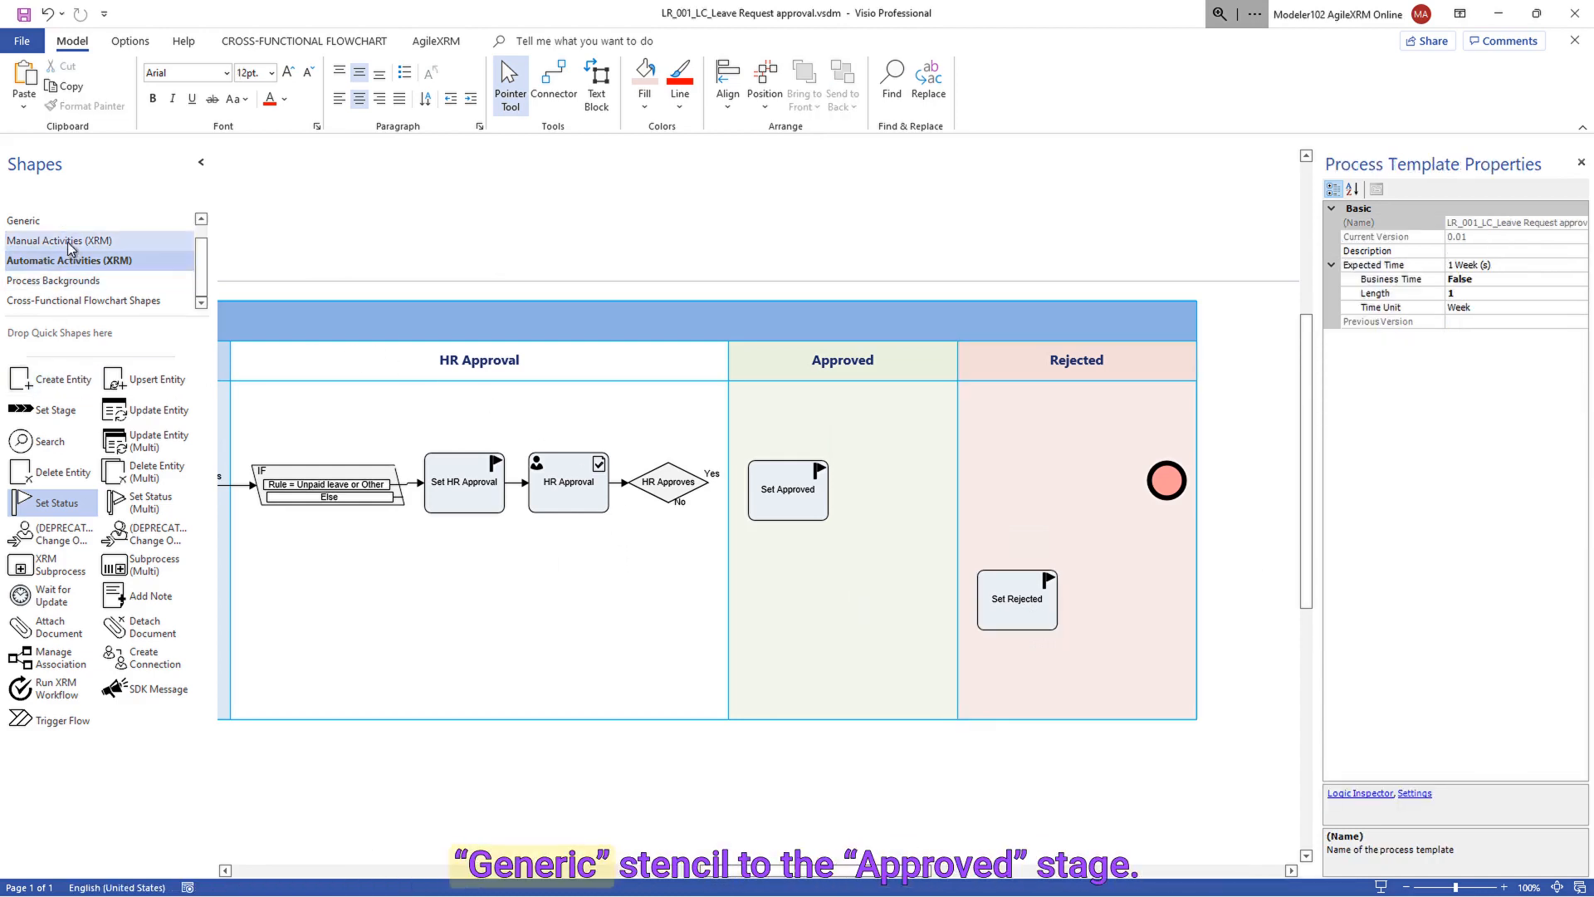
- Add a Send Email shape from the Generic stencil beside Set Approved in the Approved stage and name it "Notify Approved"
left_click(33, 220)
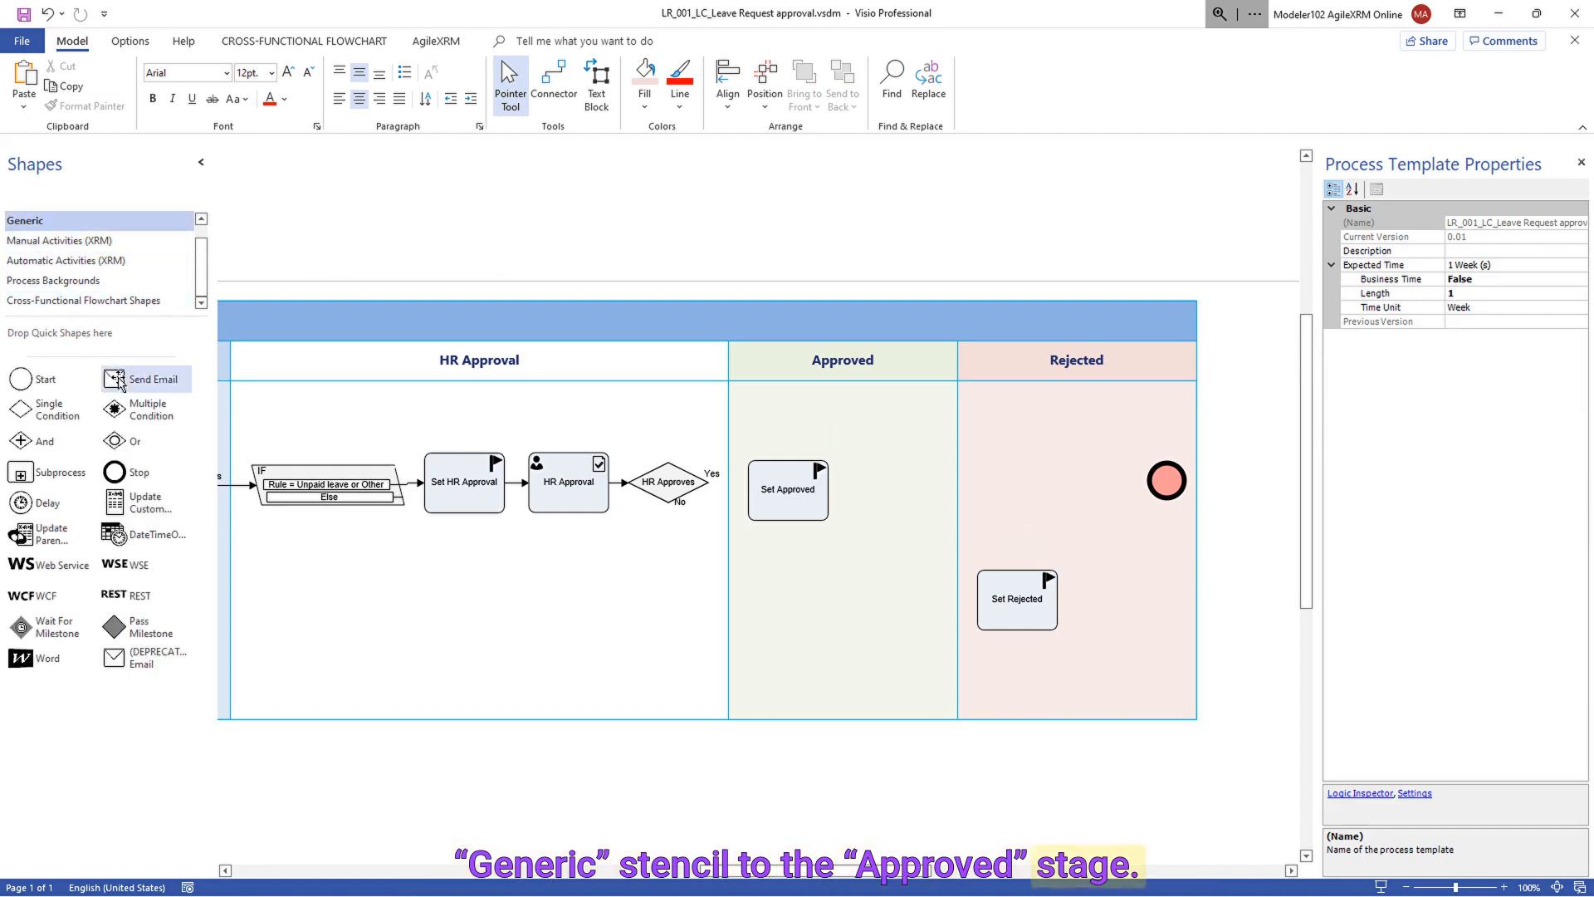
left_click_drag(116, 379, 893, 490)
type("Not")
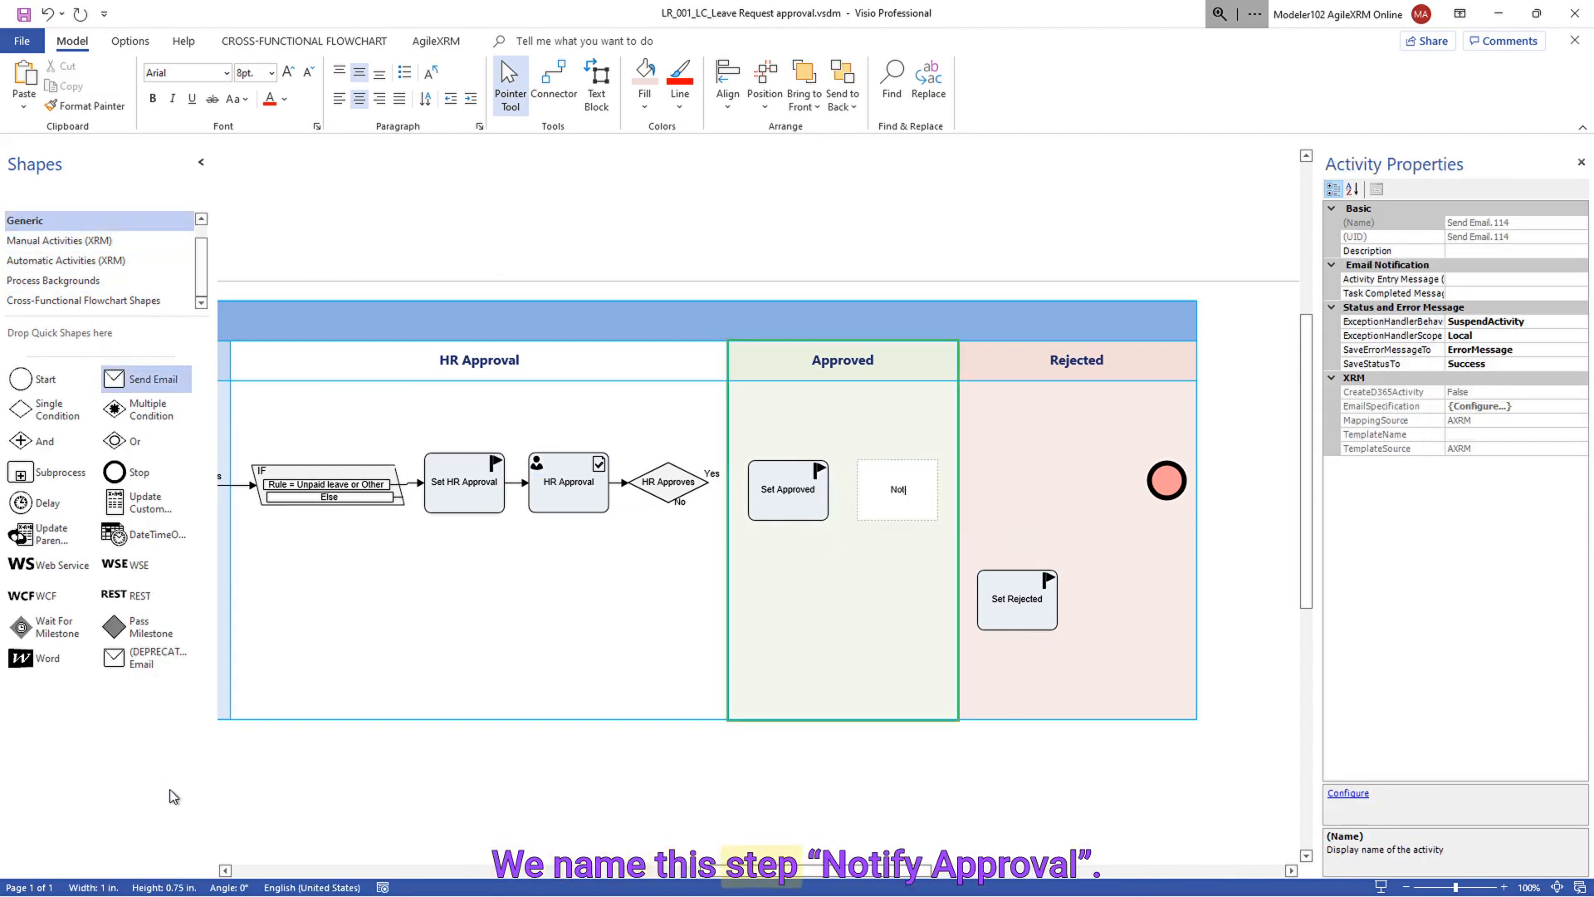
type("ify Approved")
left_click(854, 540)
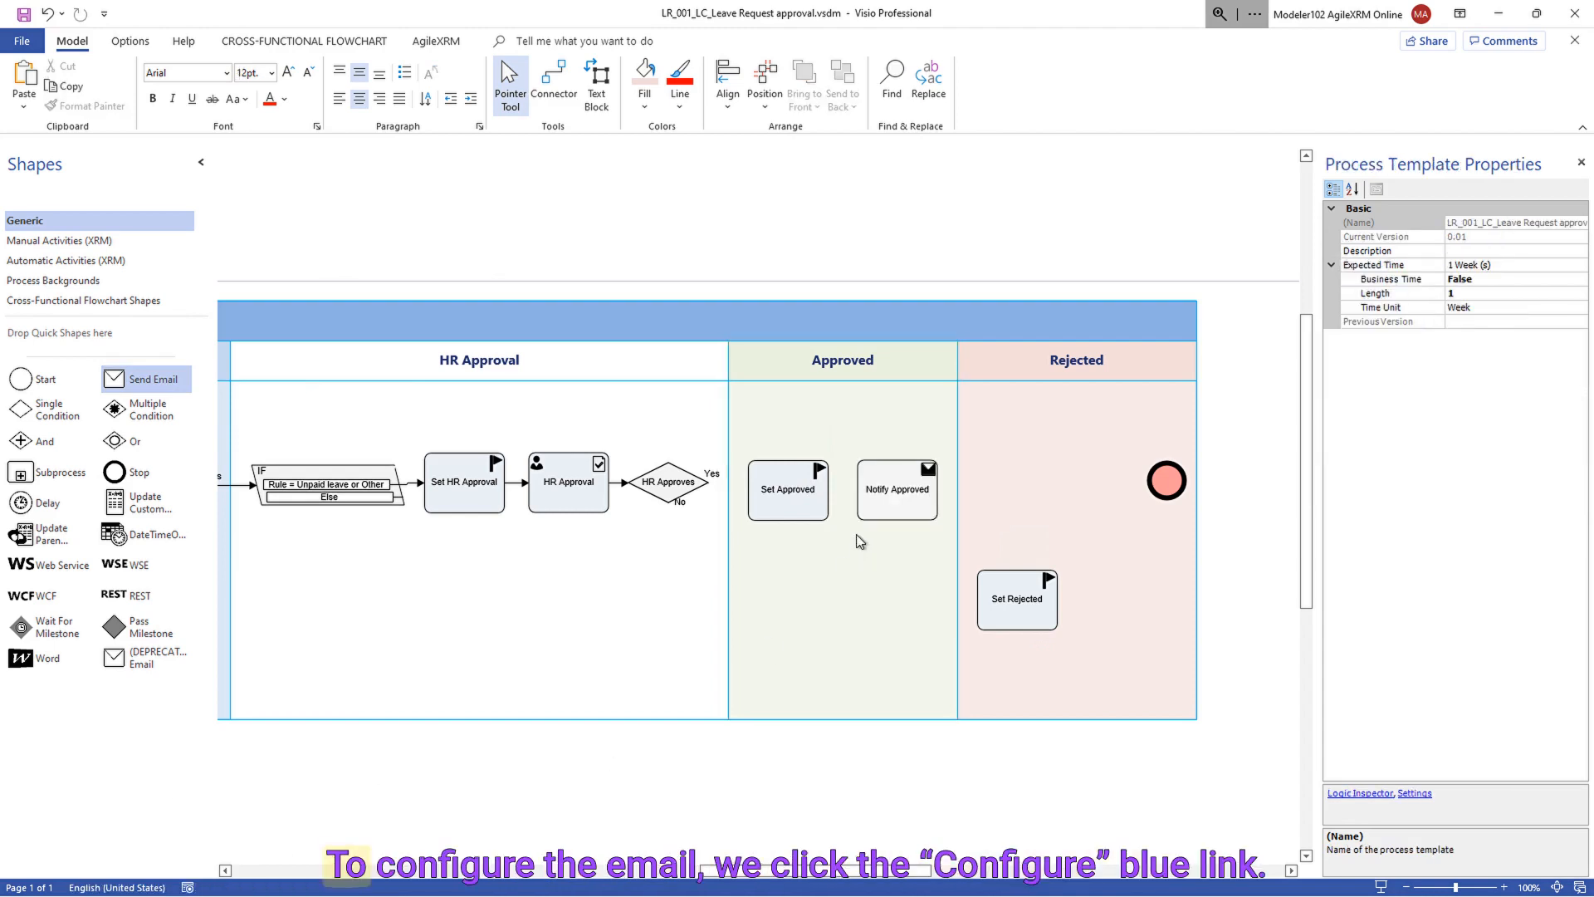
- Open the email configuration of the Notify Approved activity and set Create D365 Activity to Yes
left_click(928, 477)
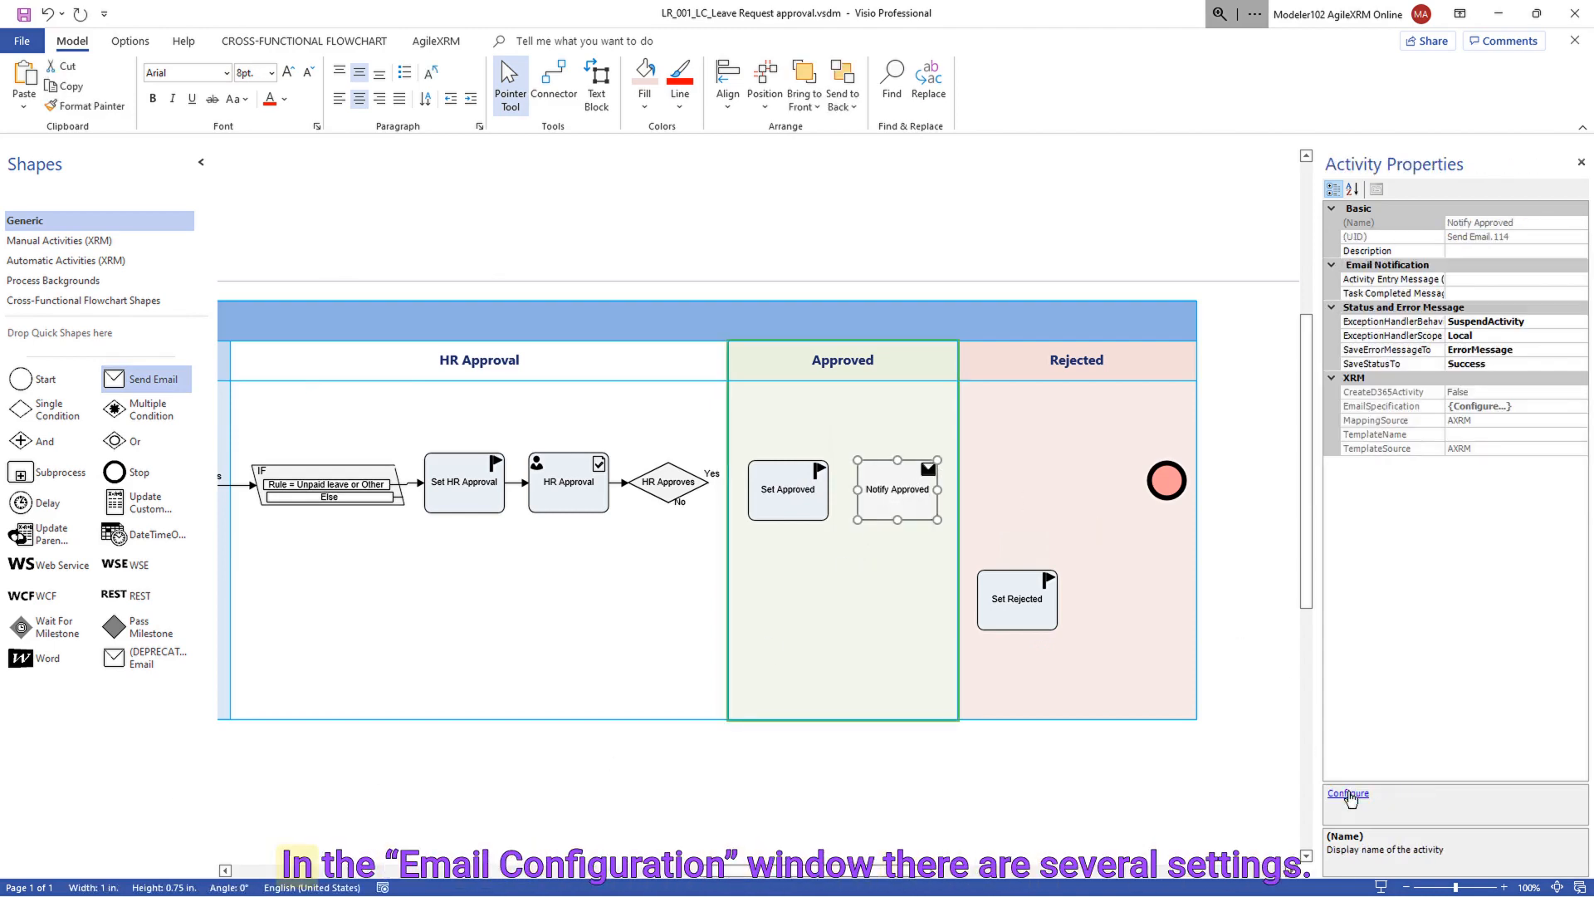
left_click(1347, 794)
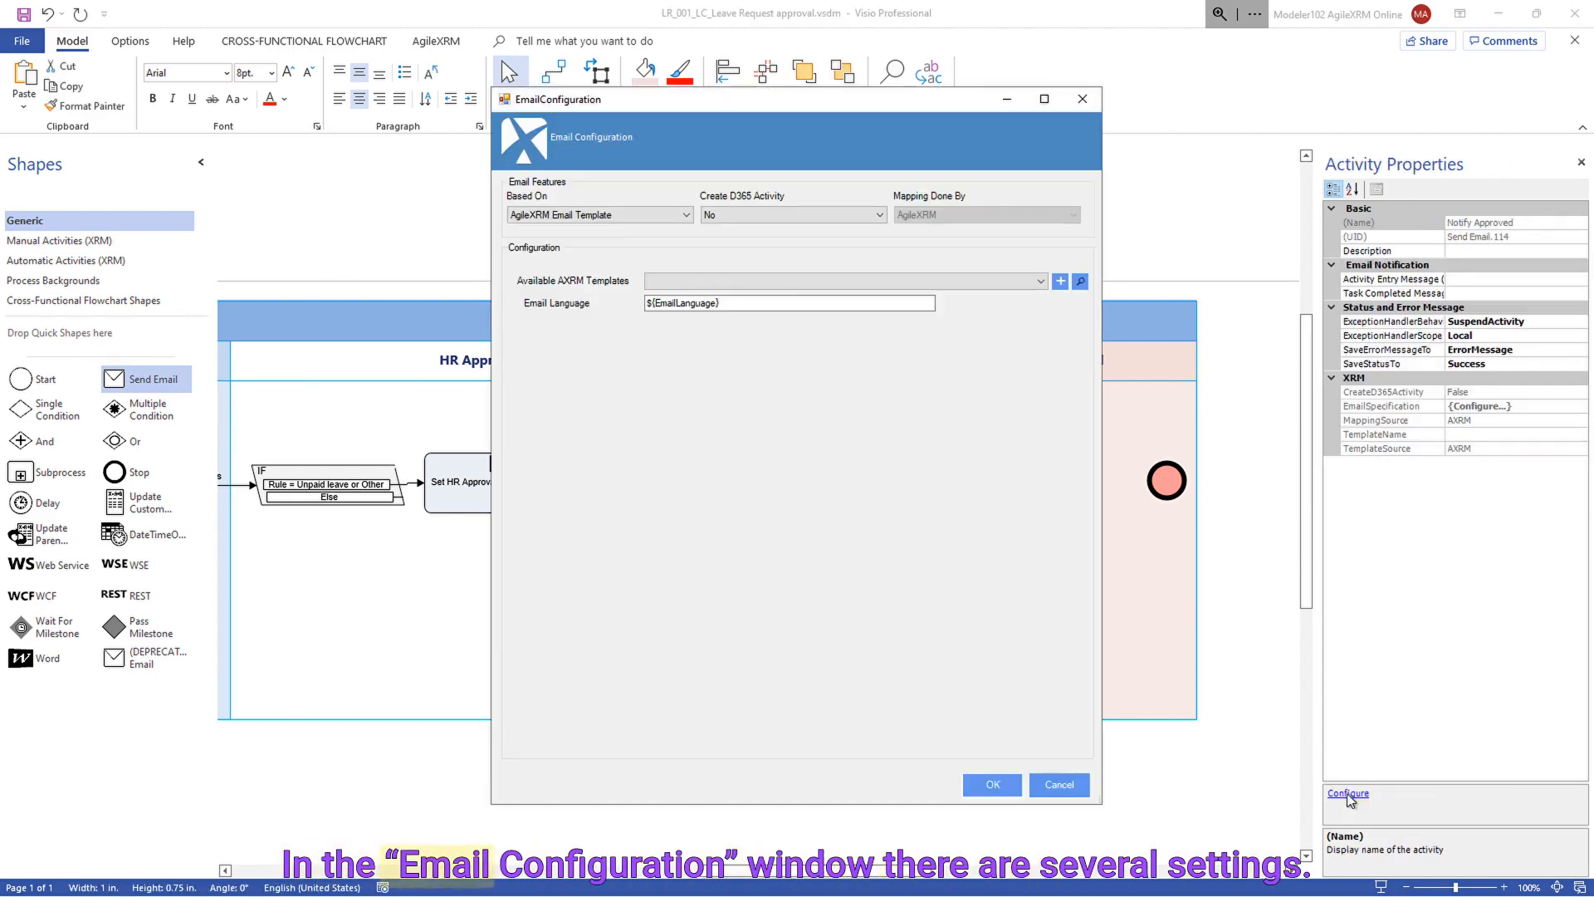
left_click(871, 218)
left_click(780, 227)
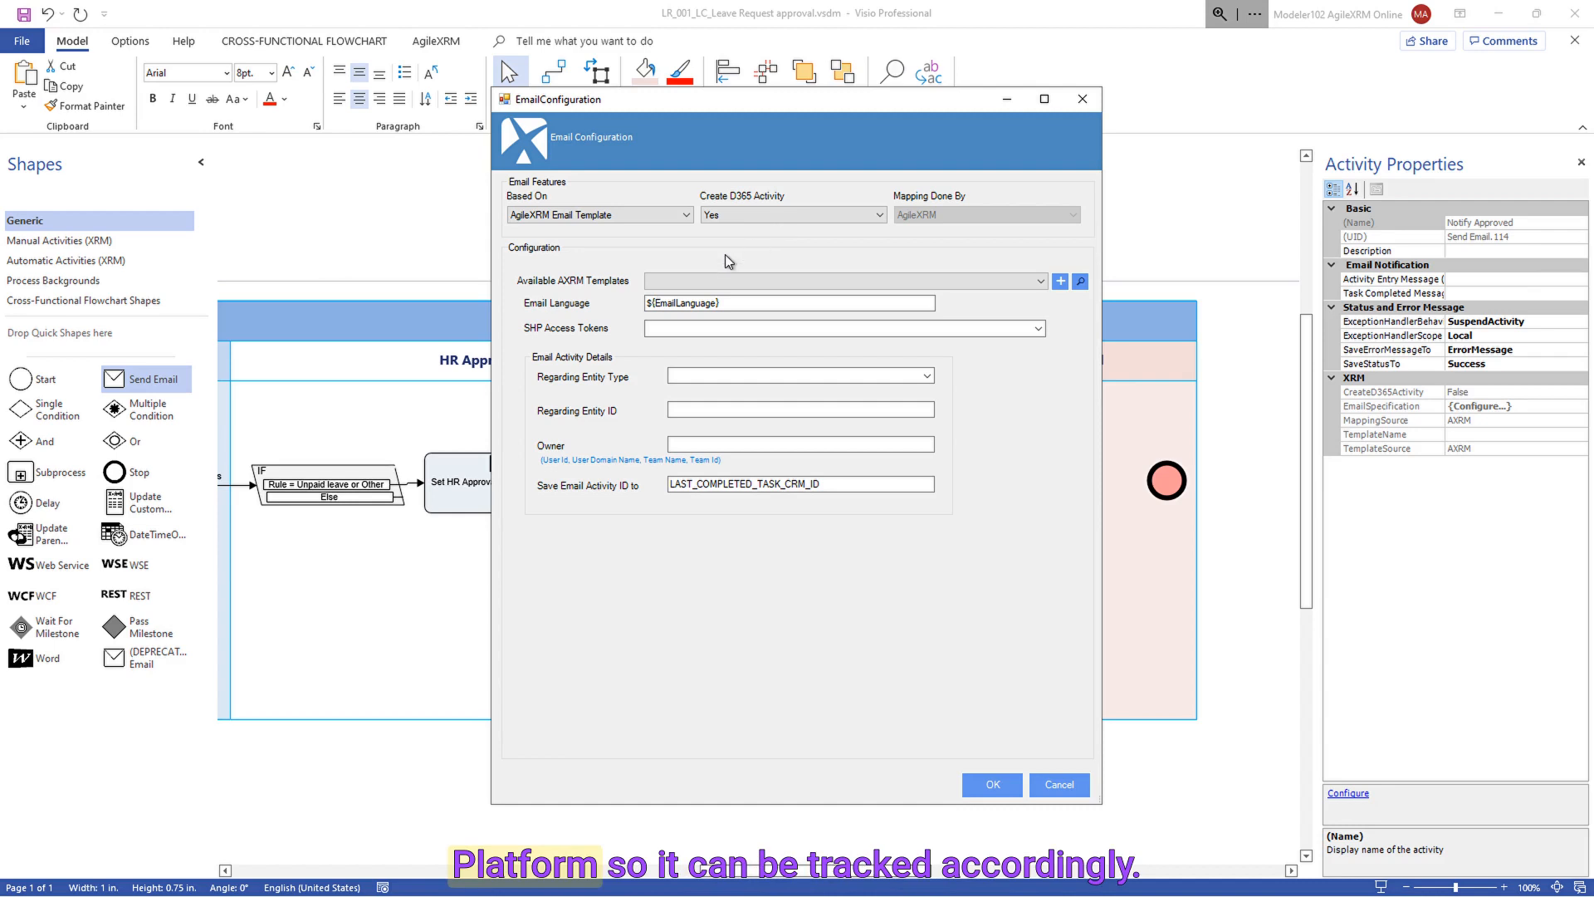
- Create a new AgileXRM email template named "Notify Approved"
left_click(1060, 282)
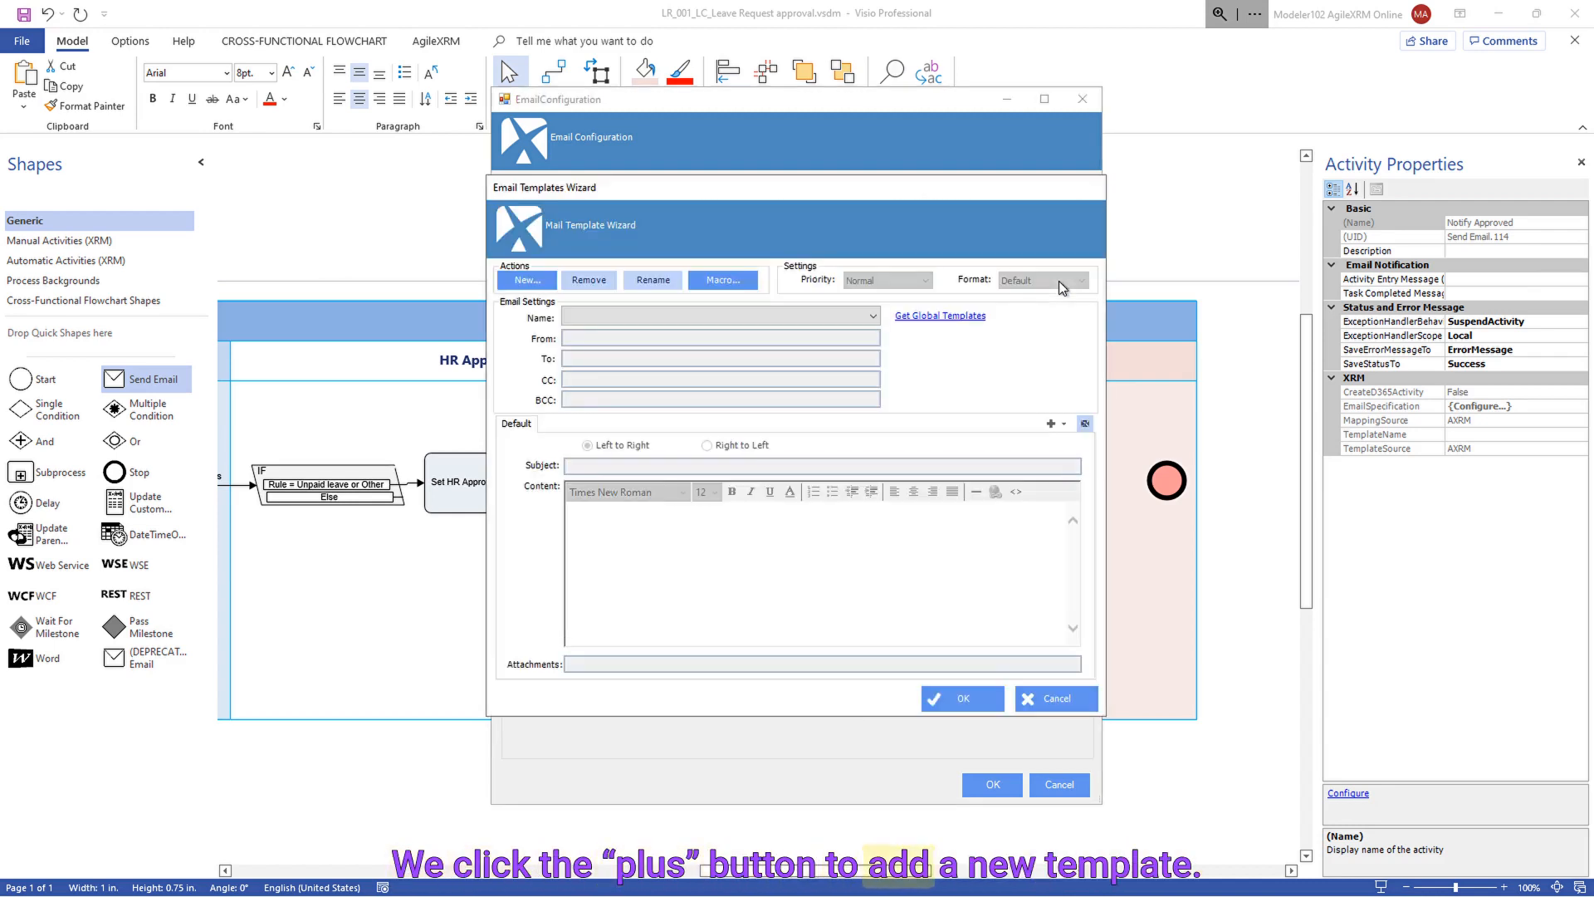
left_click(520, 283)
type("No")
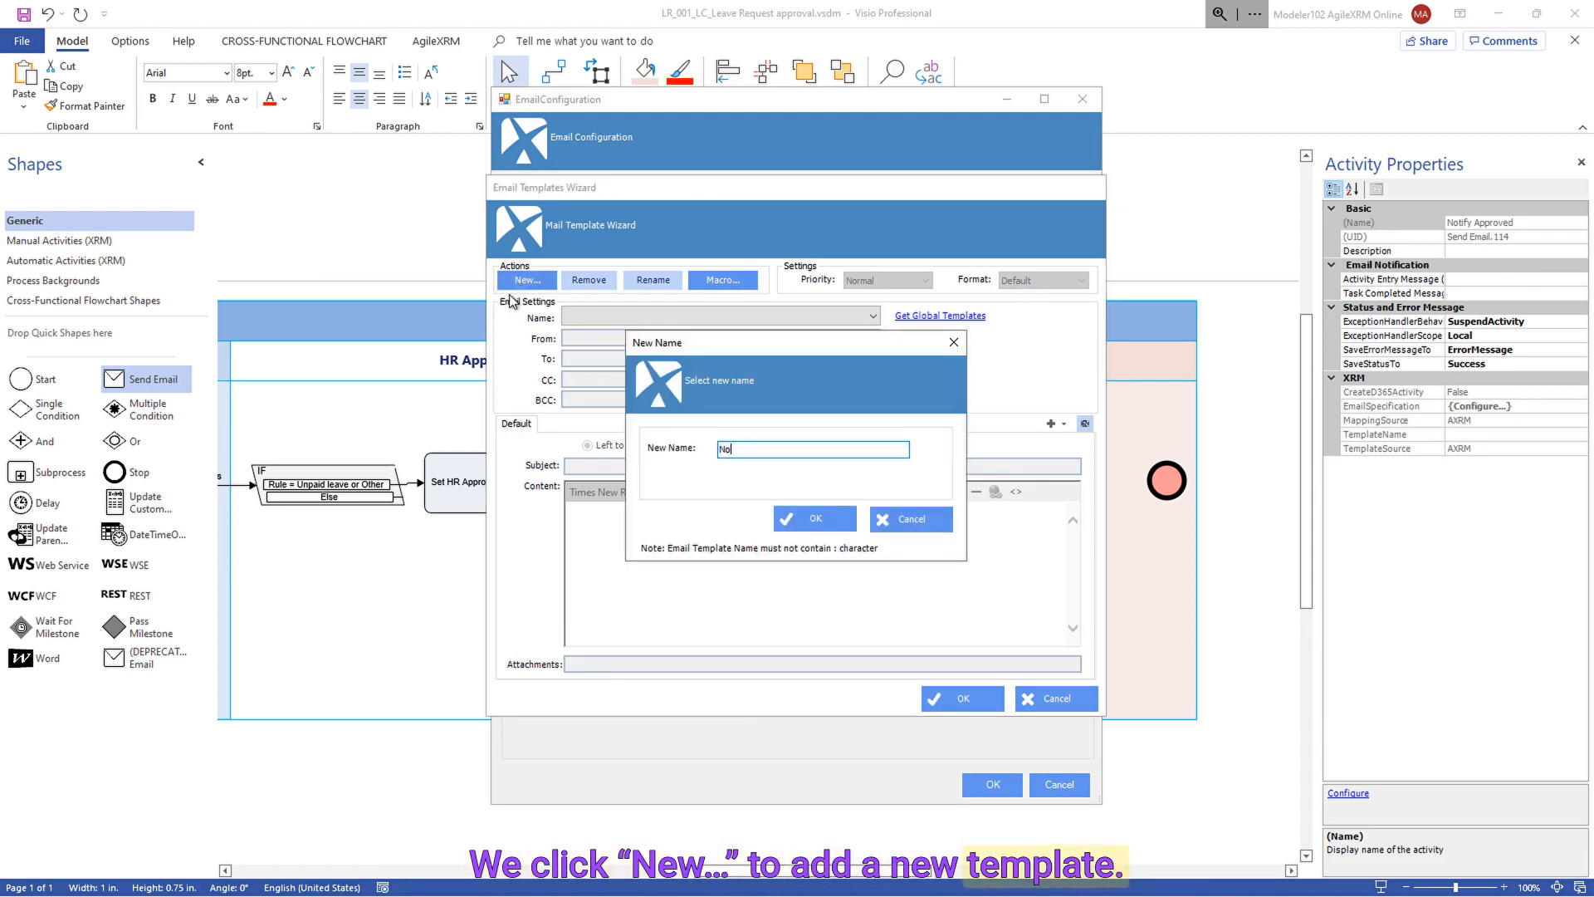
type("tify Approved")
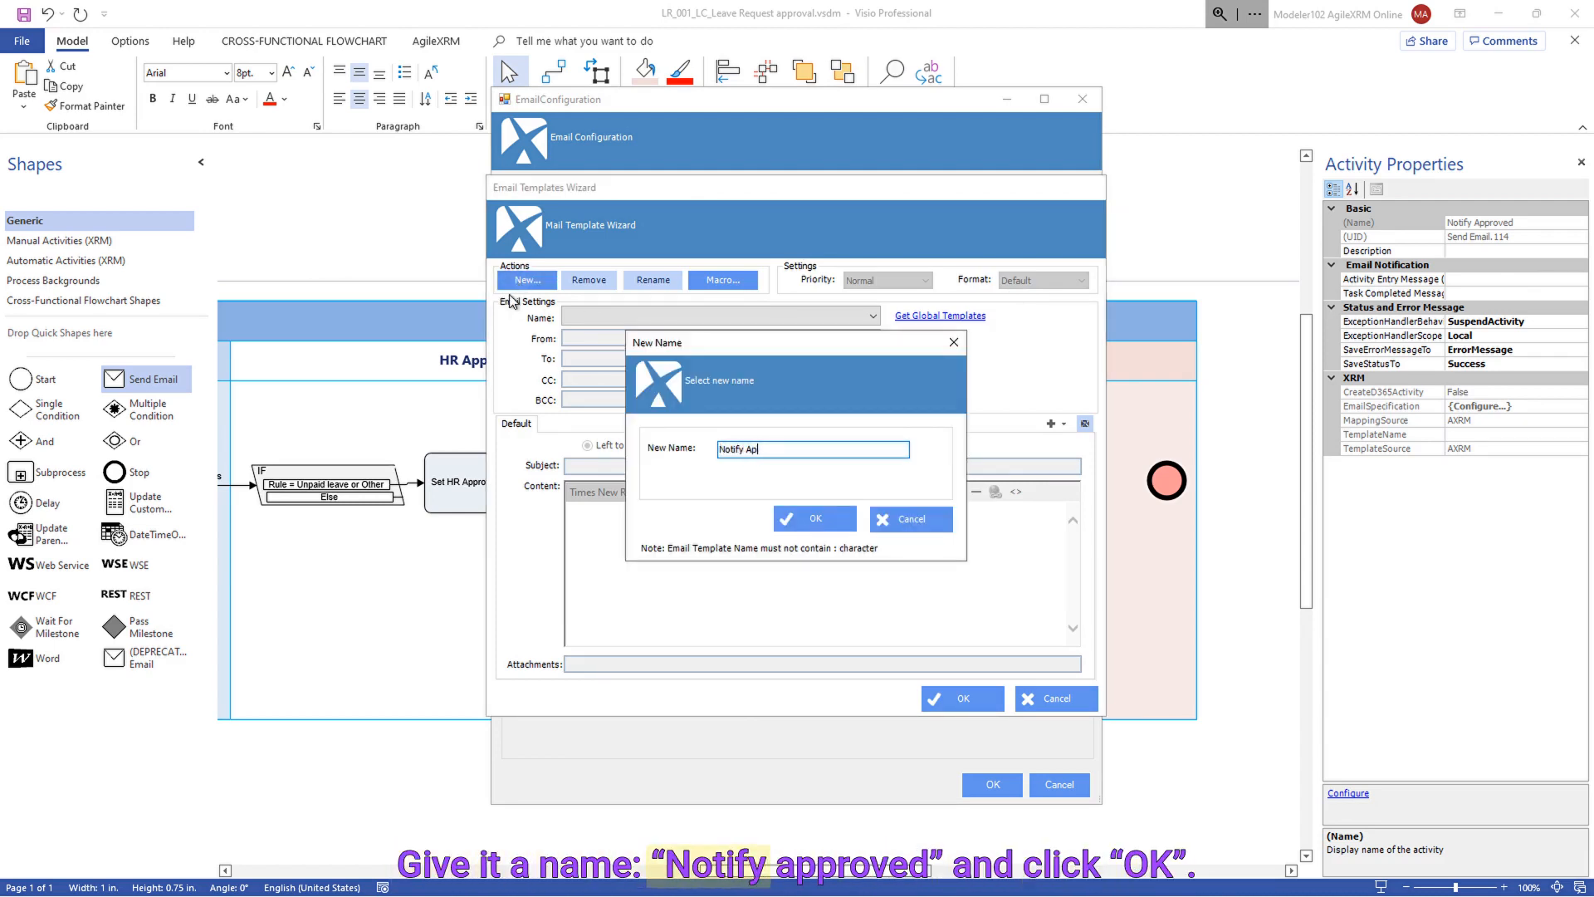
left_click(807, 521)
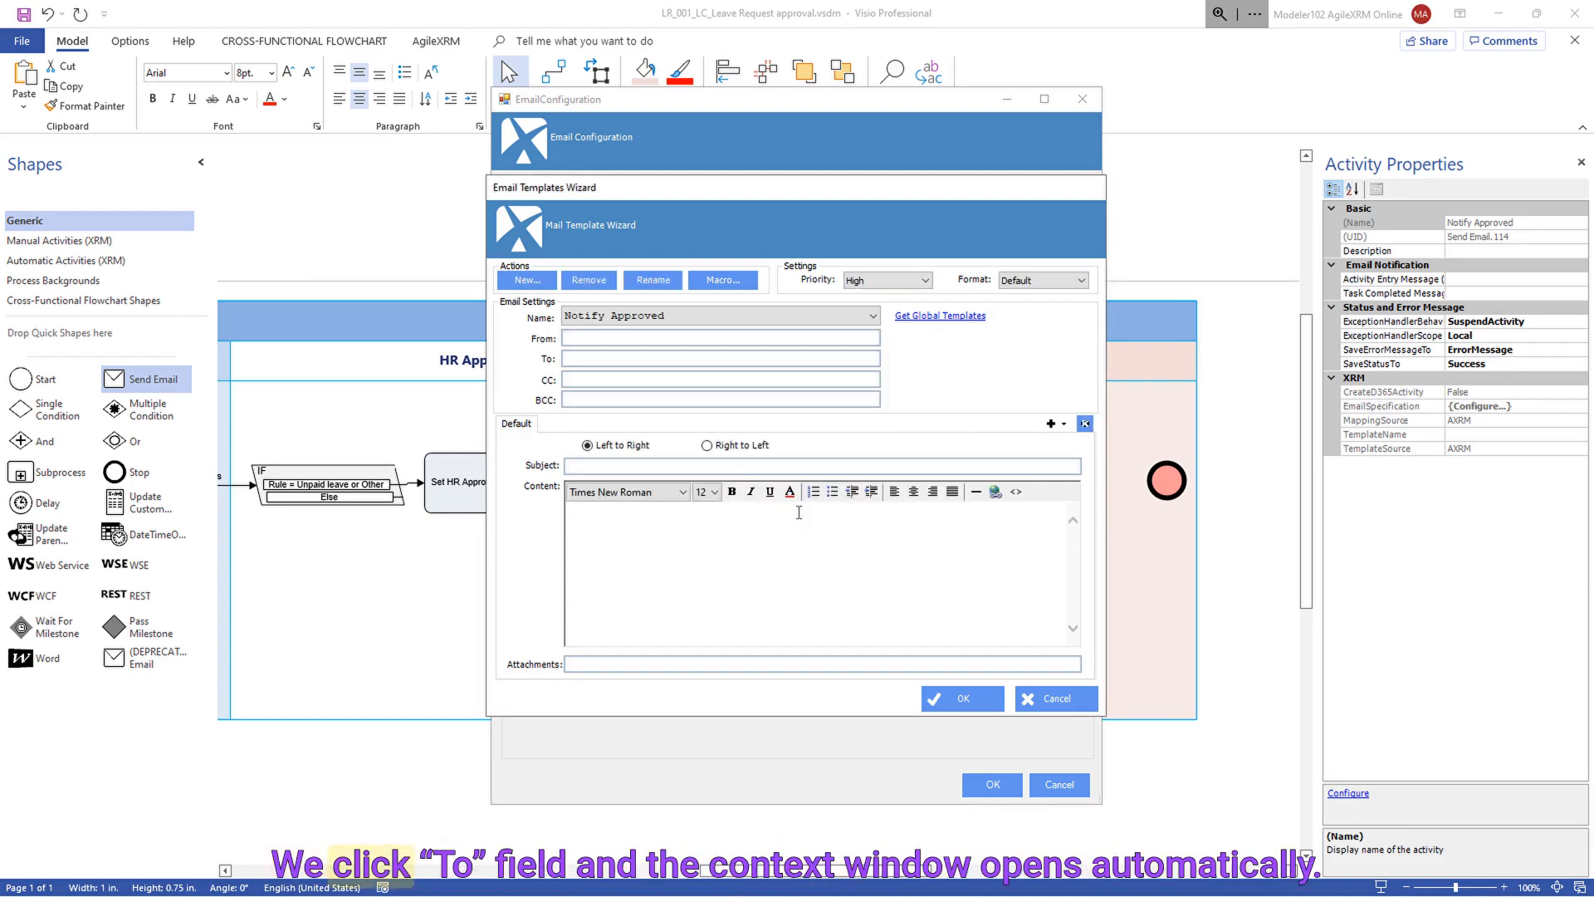
- Set the template's To recipient to the Requester column of the Leave Request entity from the XRM context
left_click(648, 357)
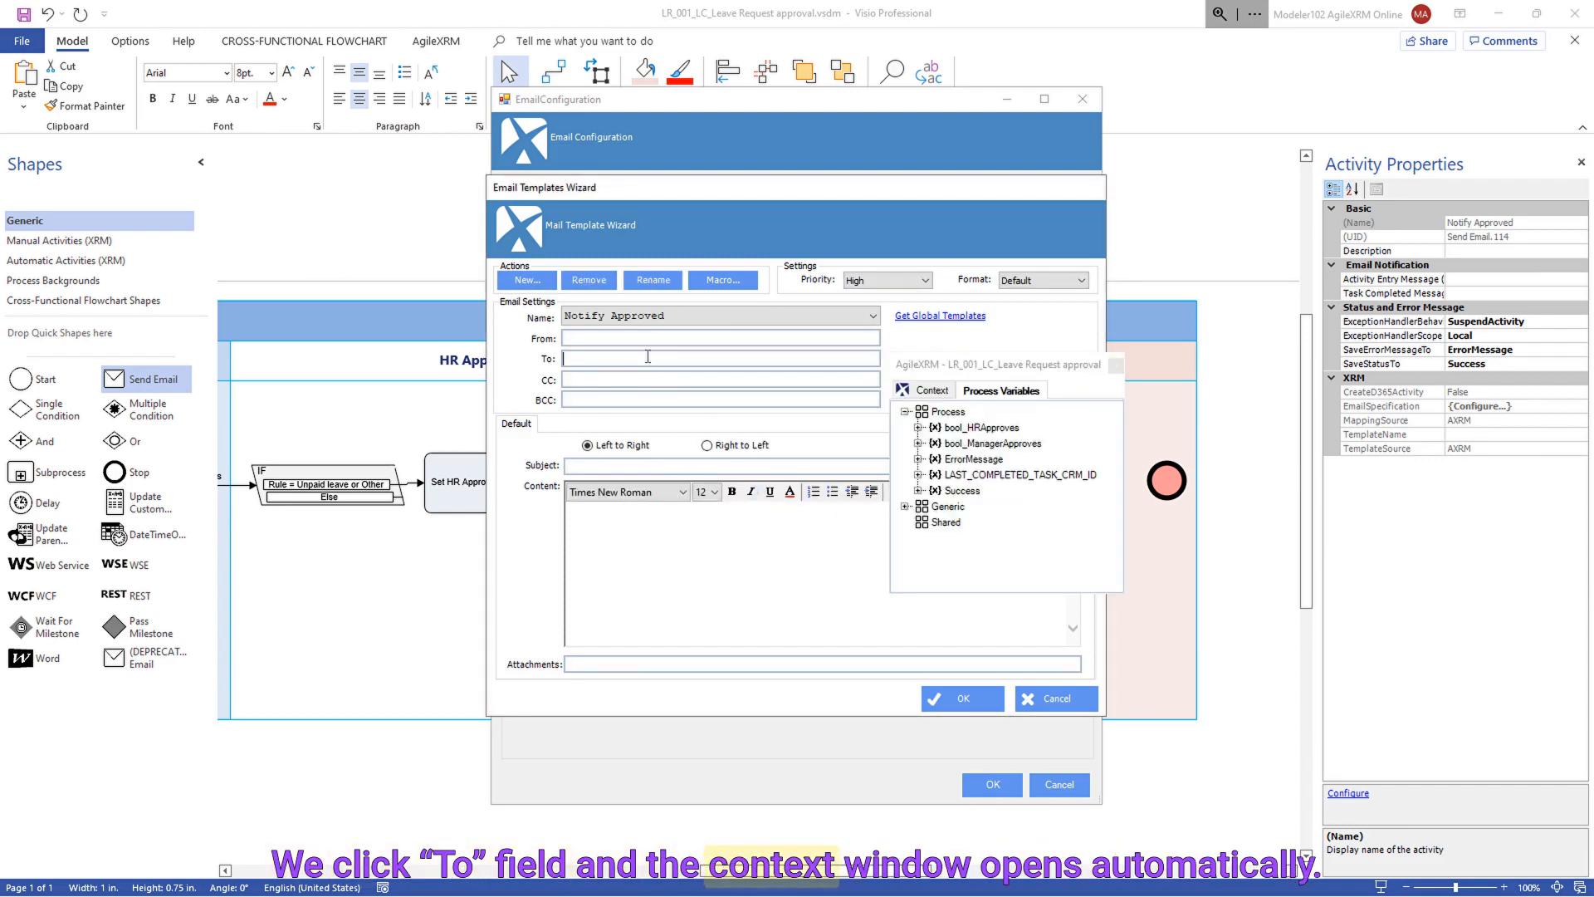
left_click(921, 390)
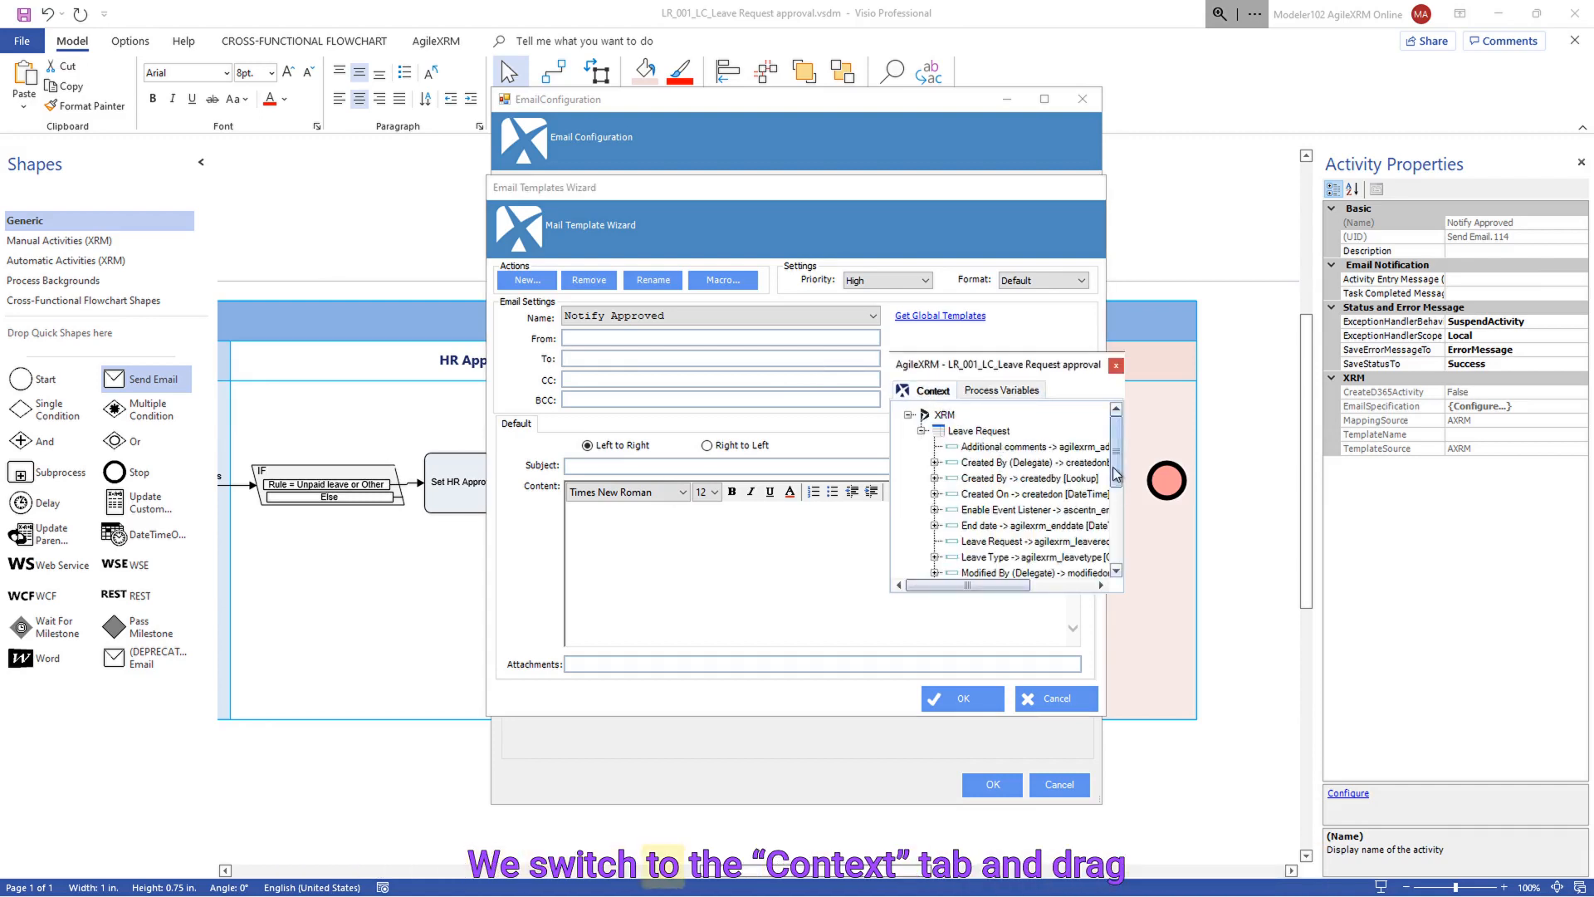
left_click_drag(1115, 474, 1119, 539)
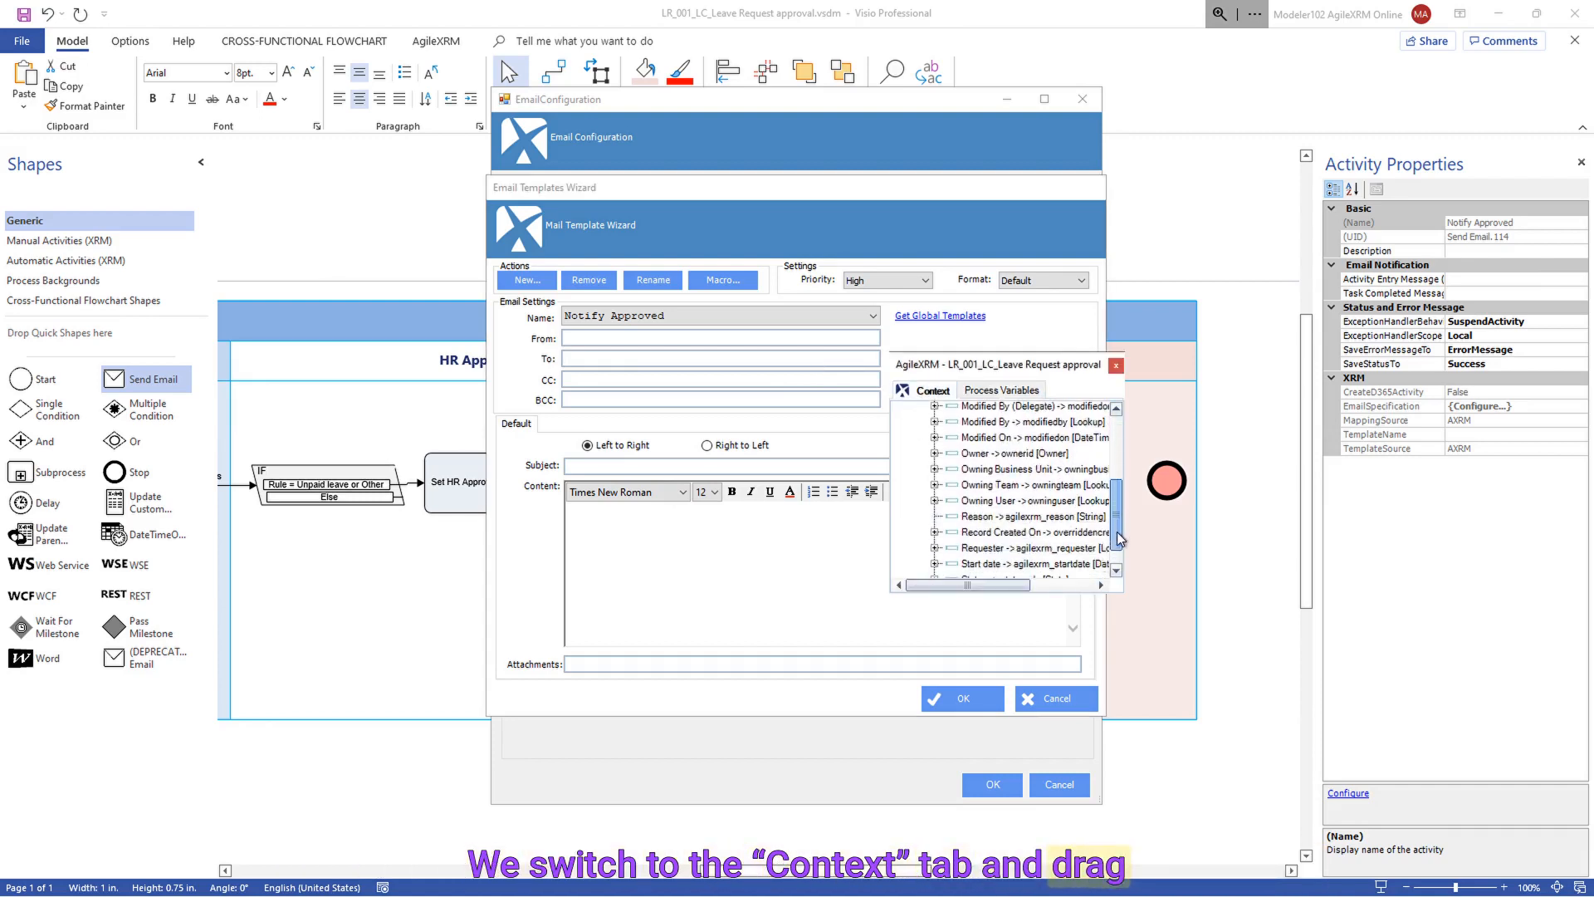
left_click_drag(978, 550, 619, 365)
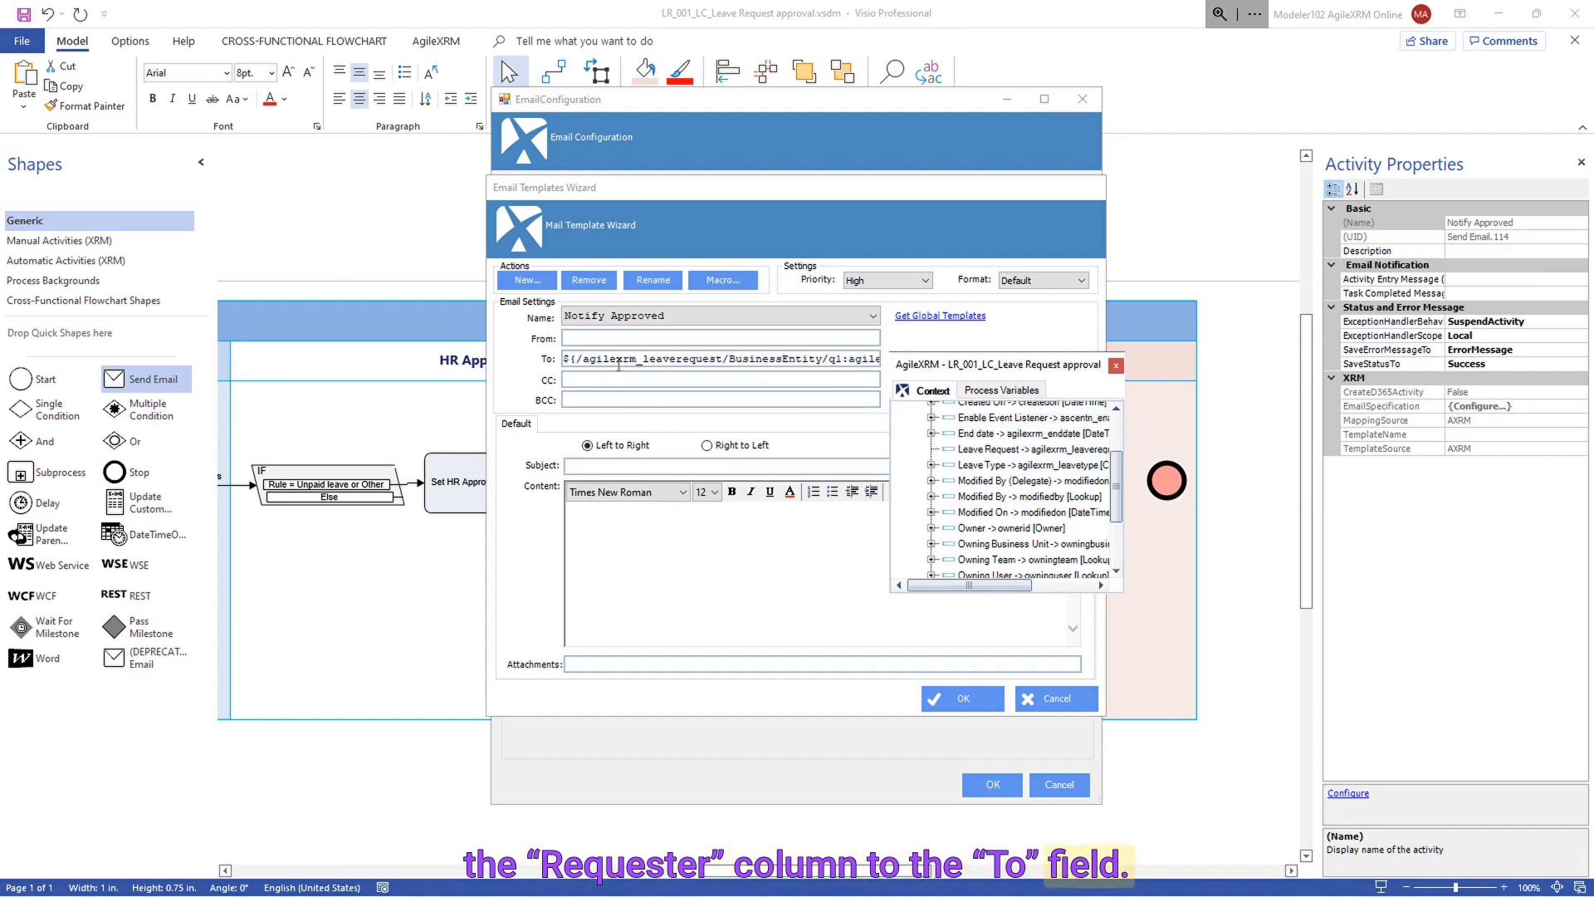
- Enter "Your Leave Request has been approved!" as the email template's subject
left_click(613, 466)
type("Your L")
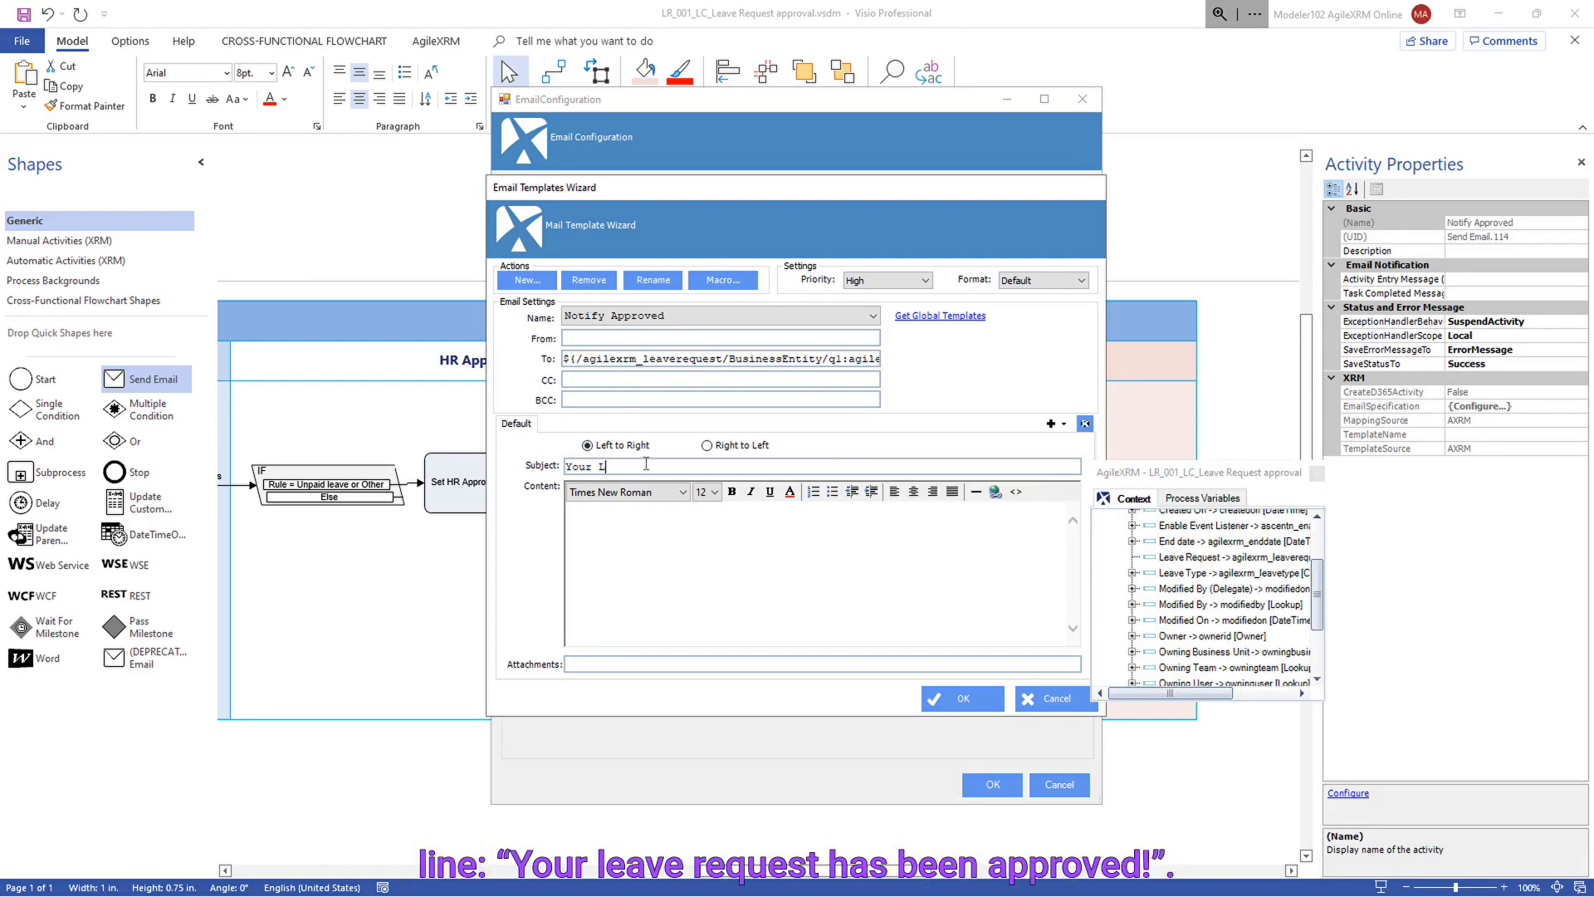
type("eave Request has been approved!")
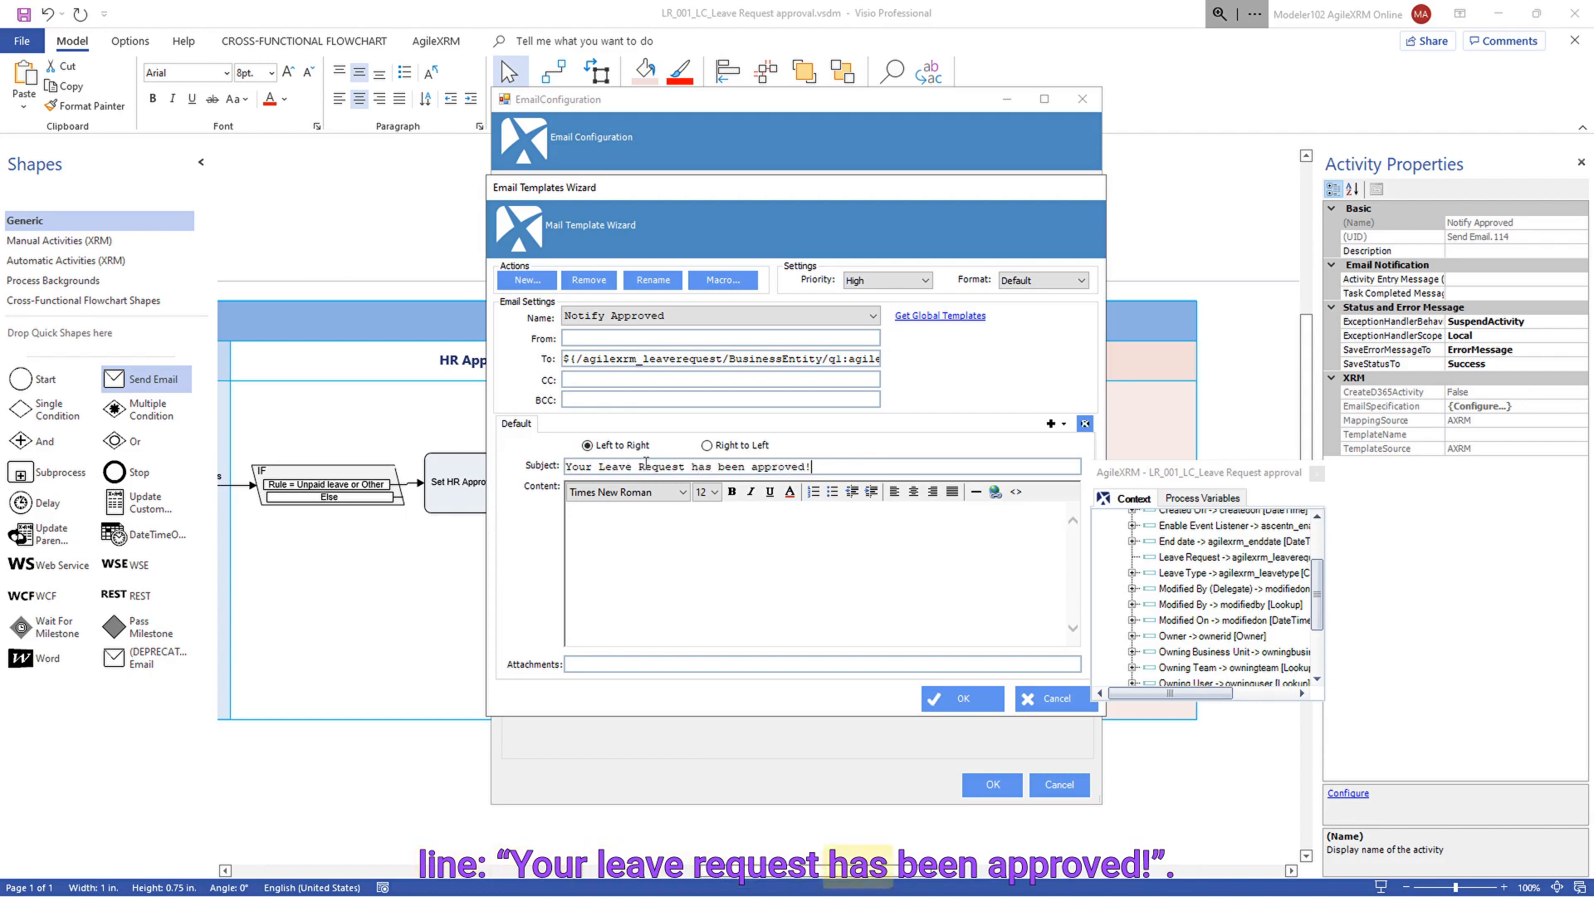
- Write the email body: "Congratulations!", "Your Leave Request "" has been approved." and "The AgileXRM Team." as separate paragraphs
left_click(604, 565)
type("Congratulations!")
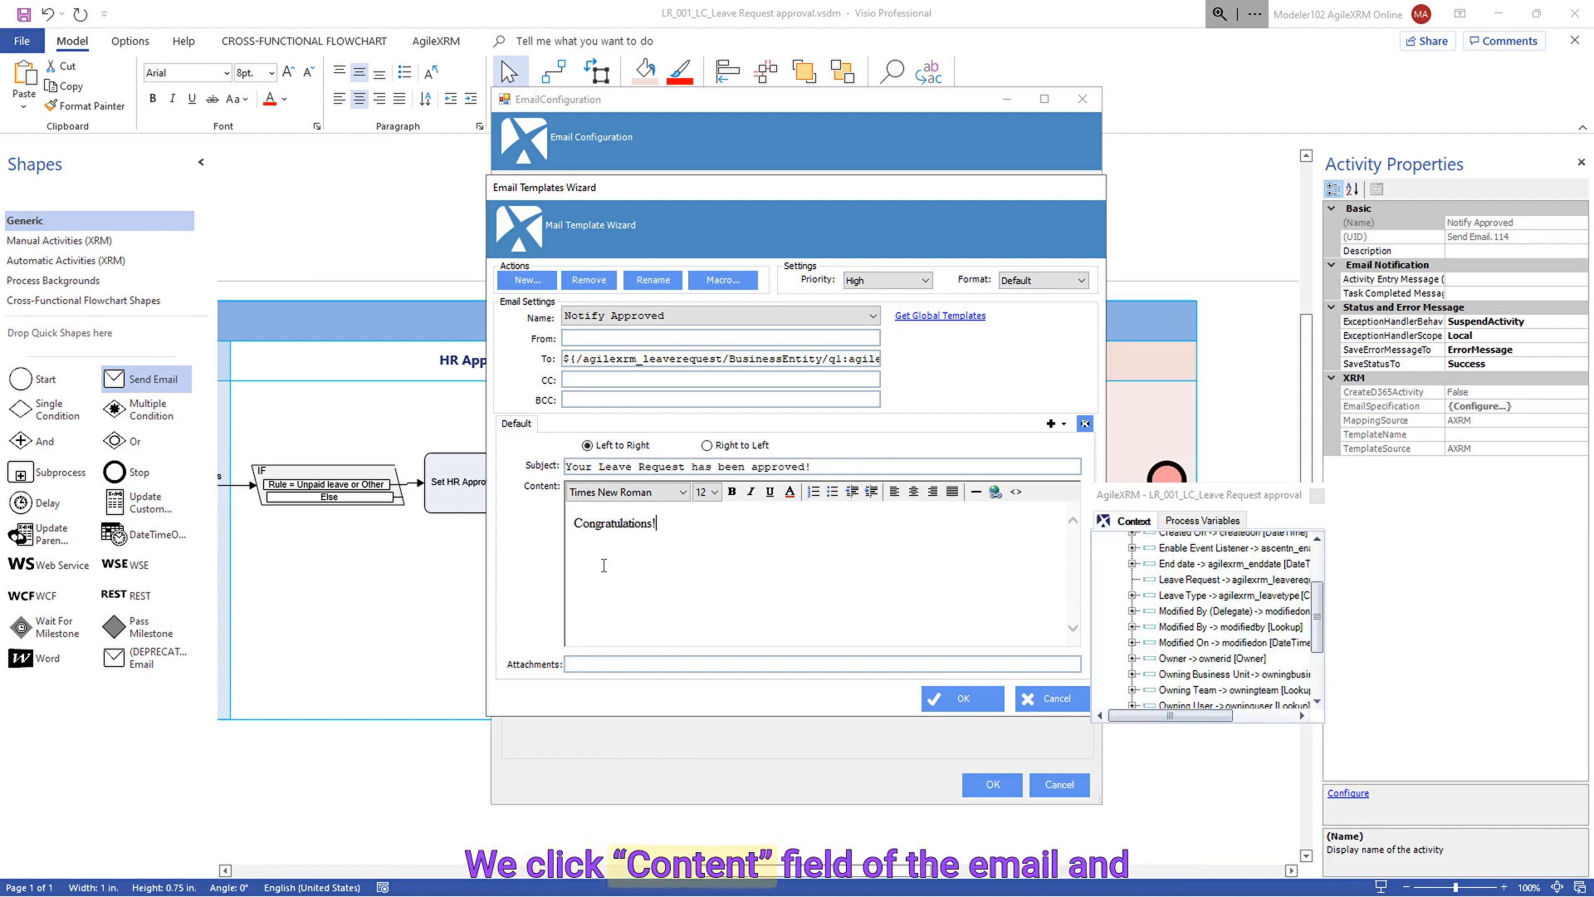
key("Return")
type("Your Leave ")
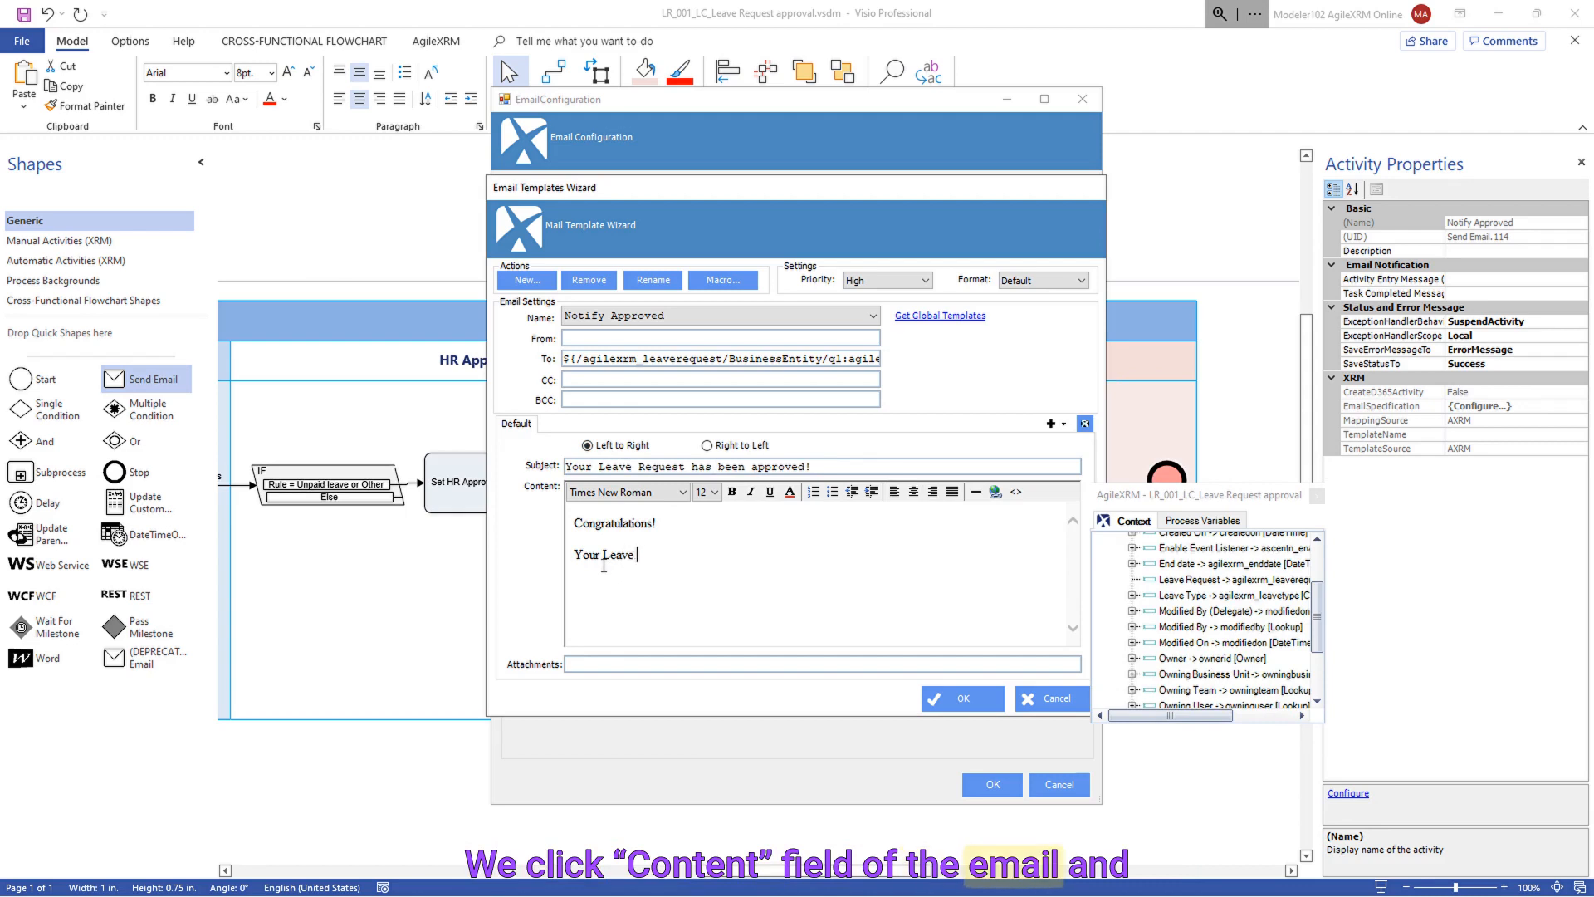
type("Request \"\" has bee")
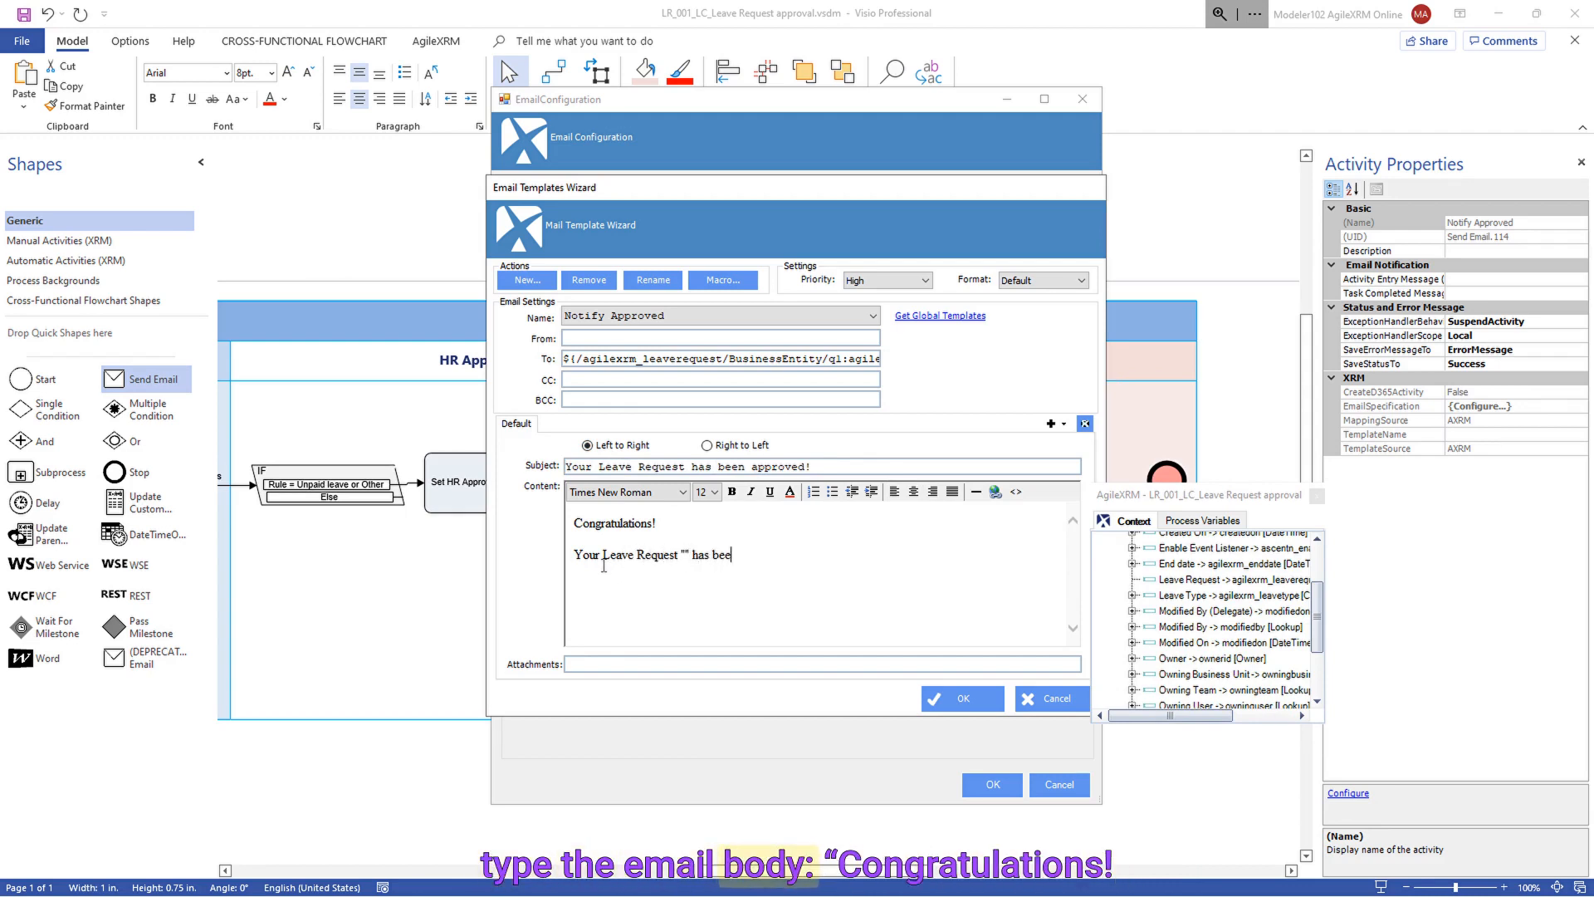
type("n approved.")
key("Return")
type("The Agi")
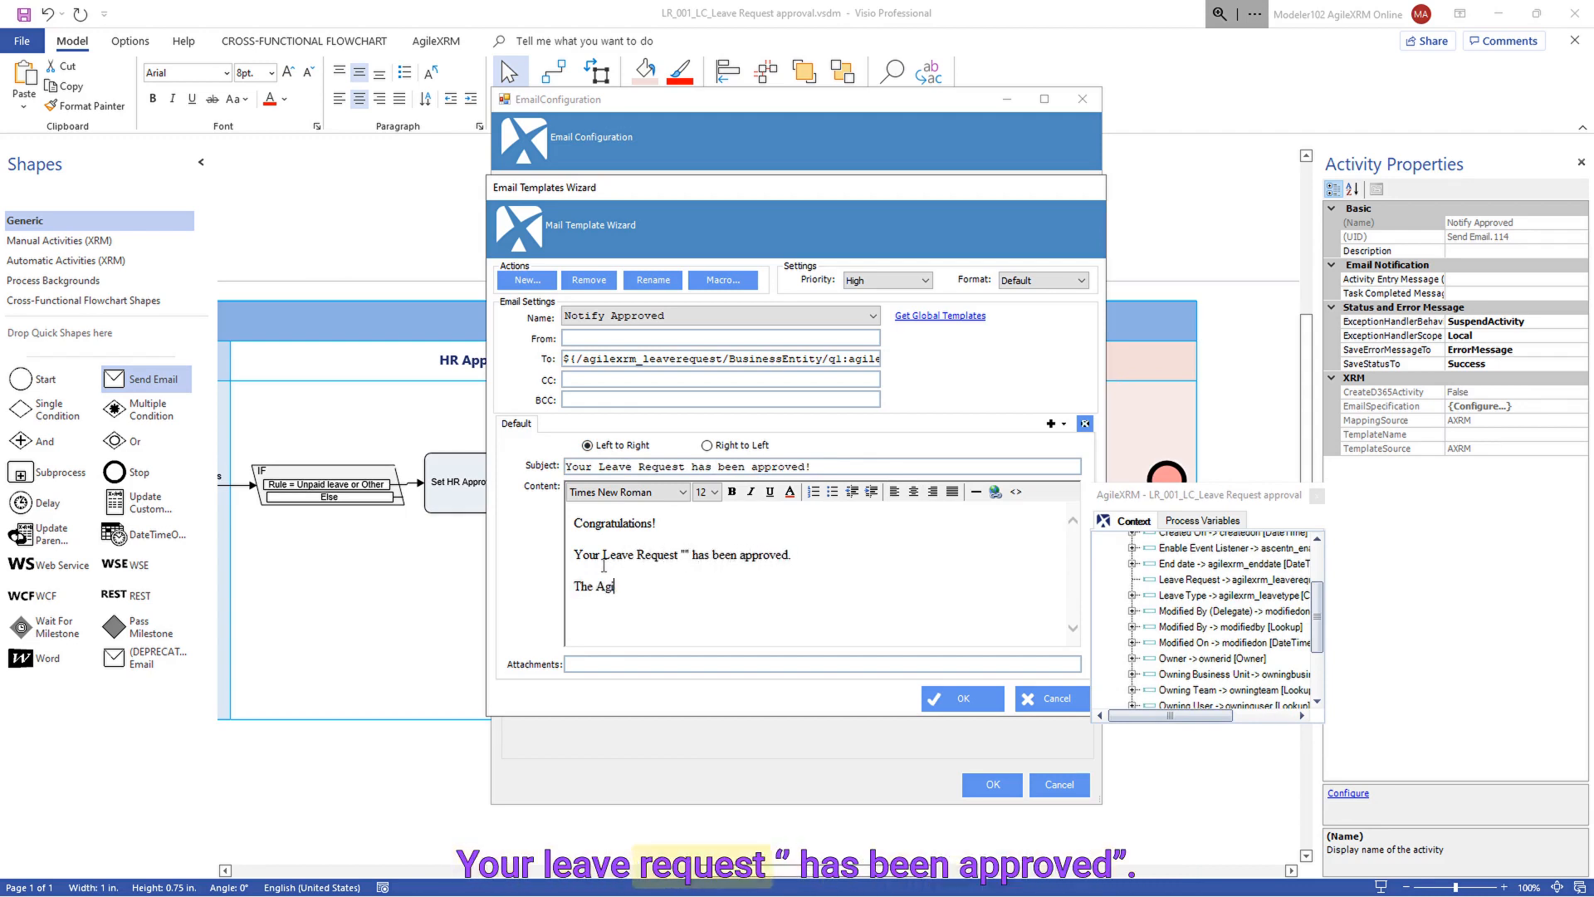
type("leXRM Team.")
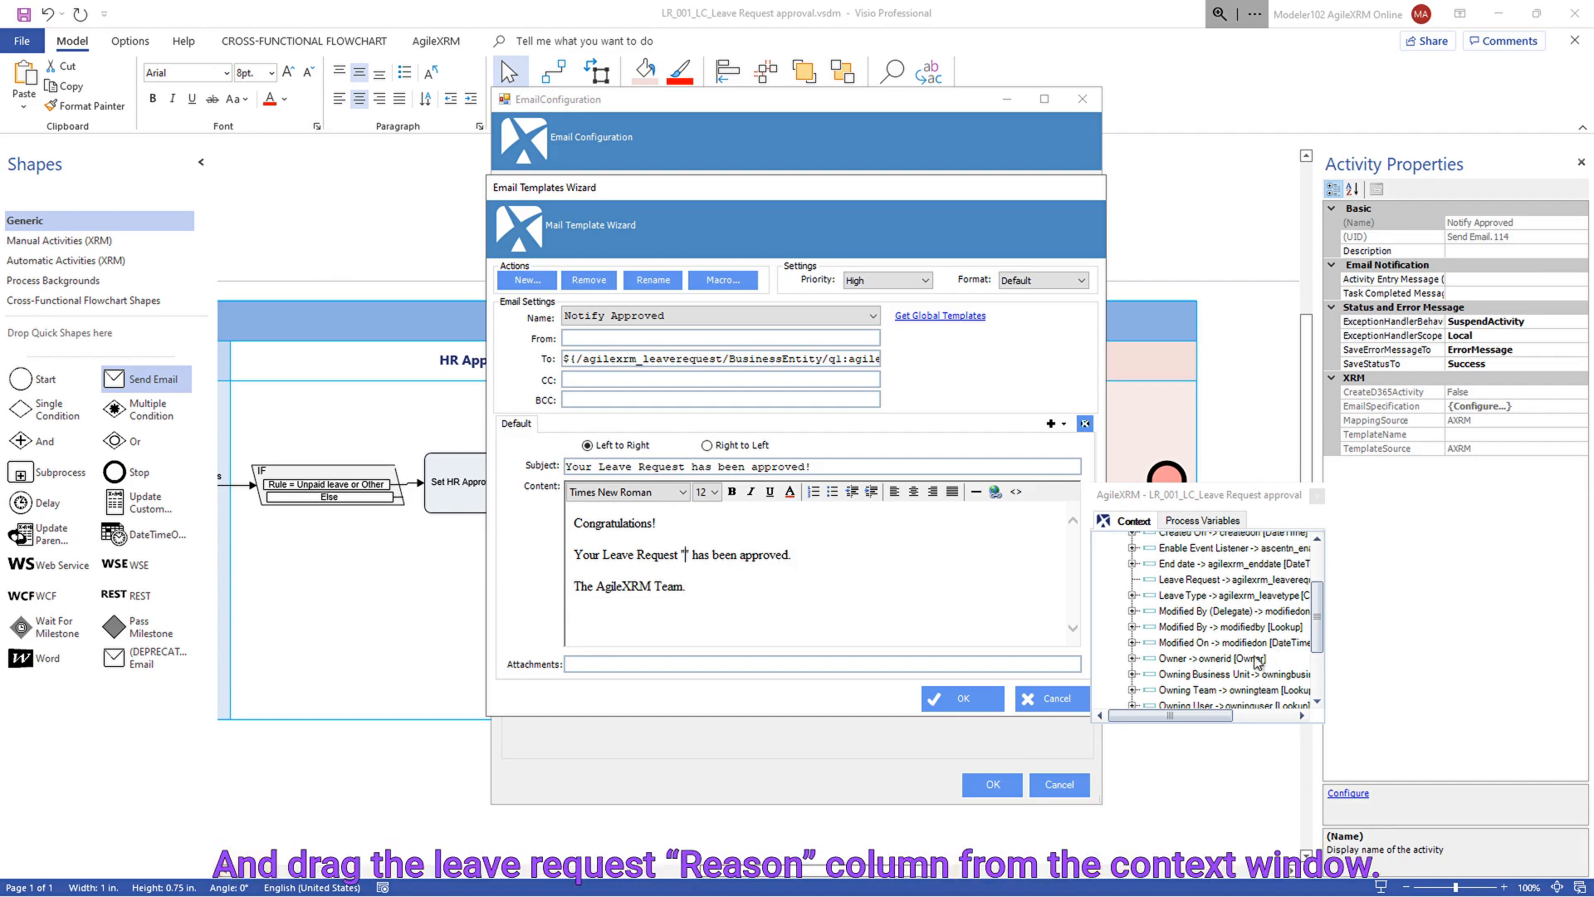
- Insert the Leave Request's Reason column from the context between the empty quotation marks and save the email template
left_click_drag(1316, 638, 1317, 669)
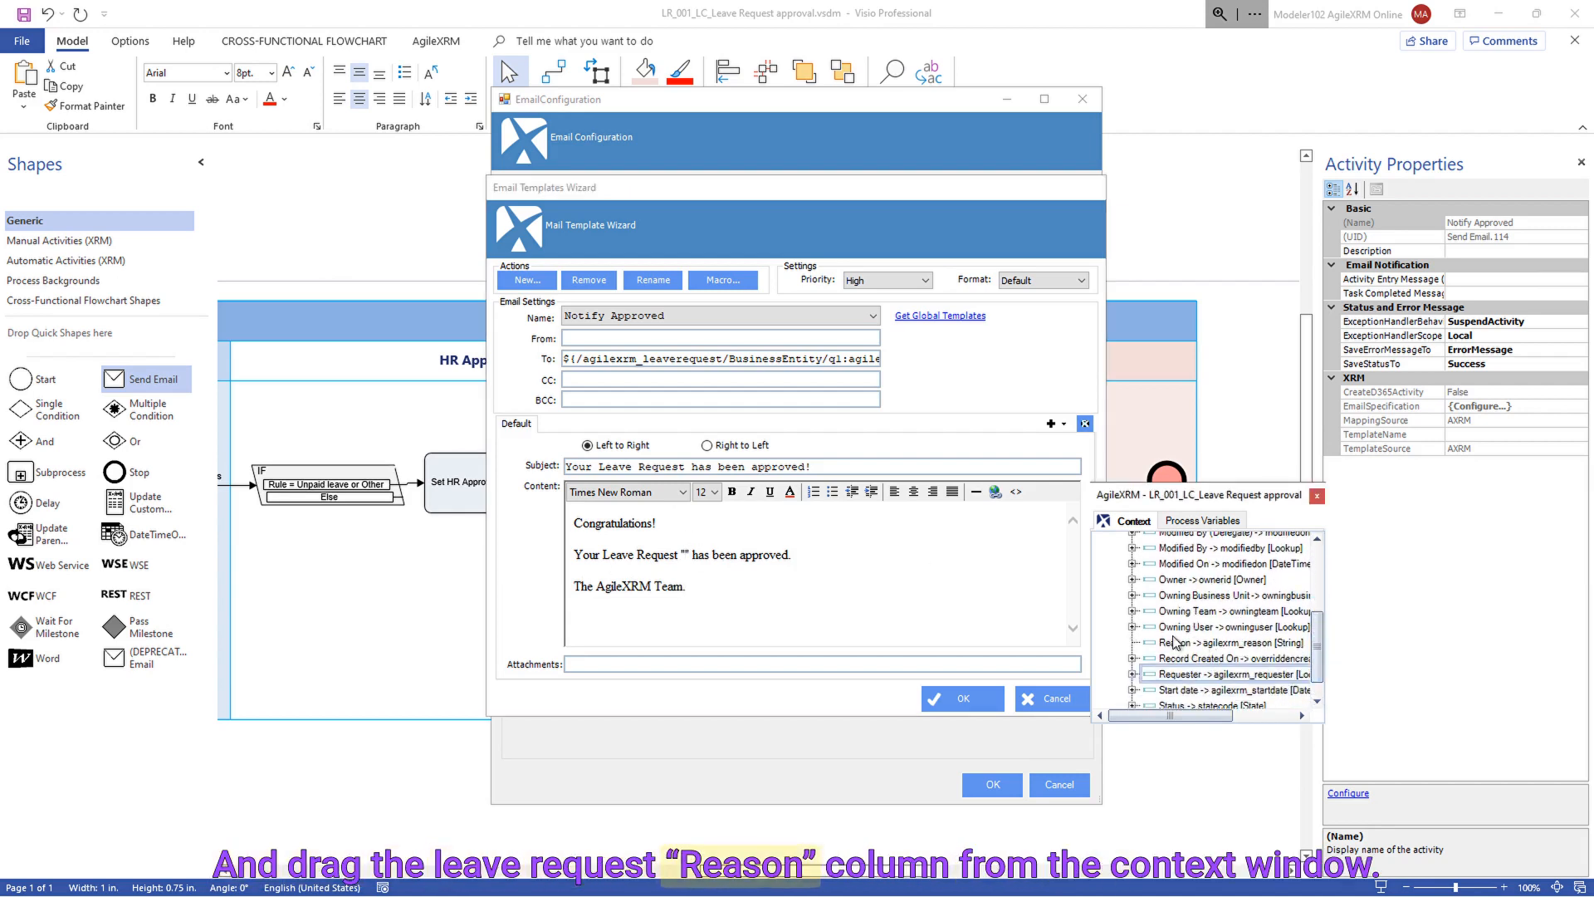
left_click_drag(1159, 647, 685, 561)
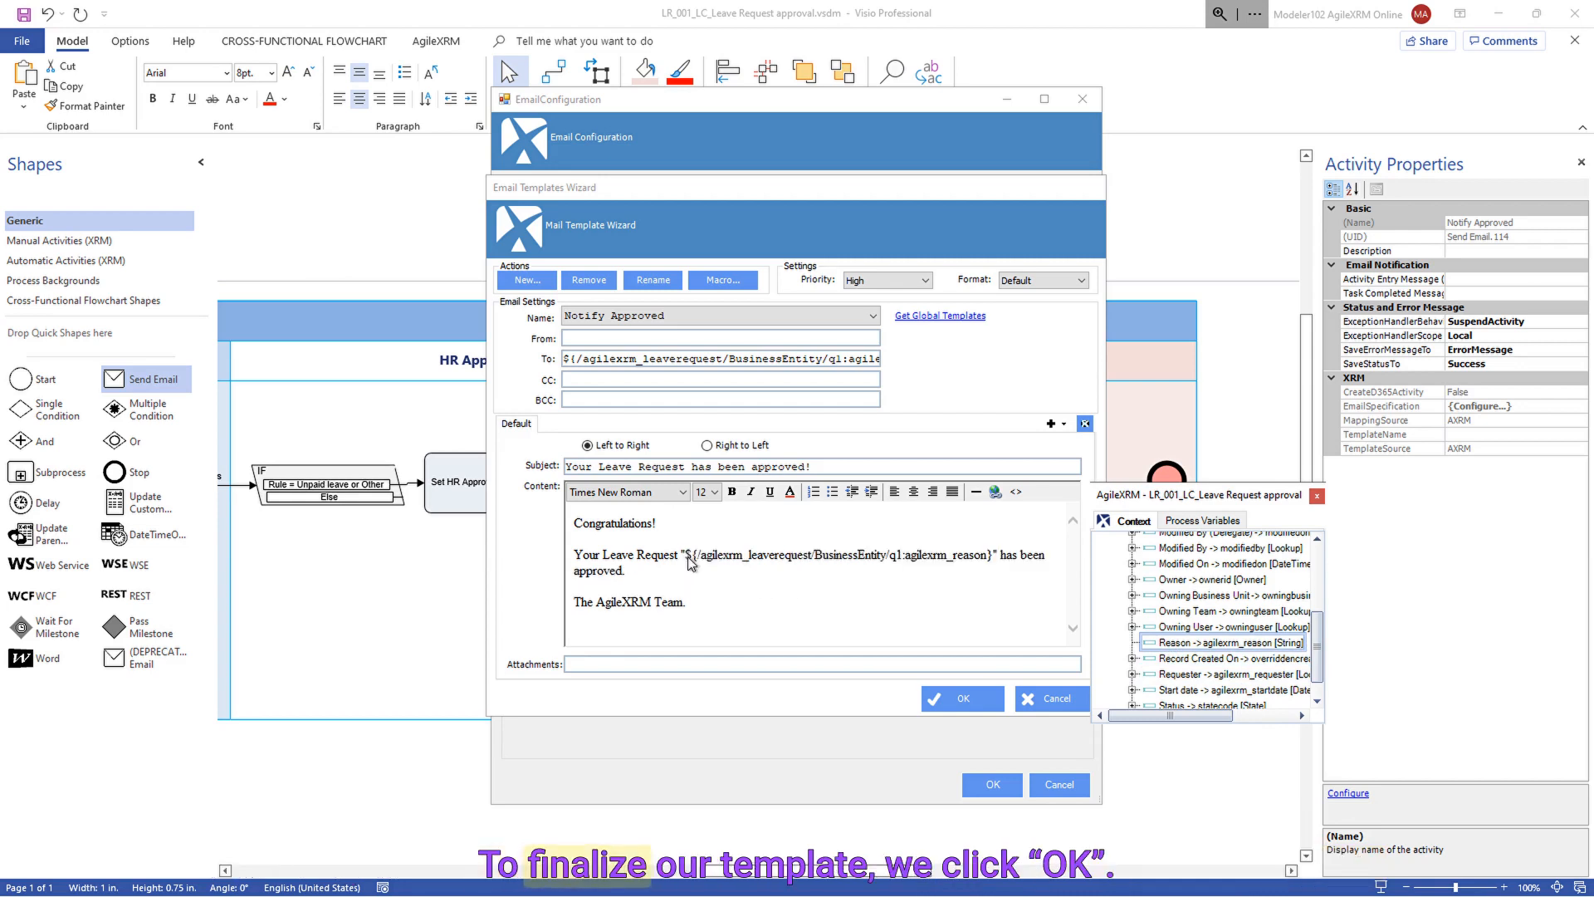
left_click(960, 702)
- Clear the Email Language value and set the Regarding Entity Type to the Leave Request table
left_click_drag(736, 304, 604, 302)
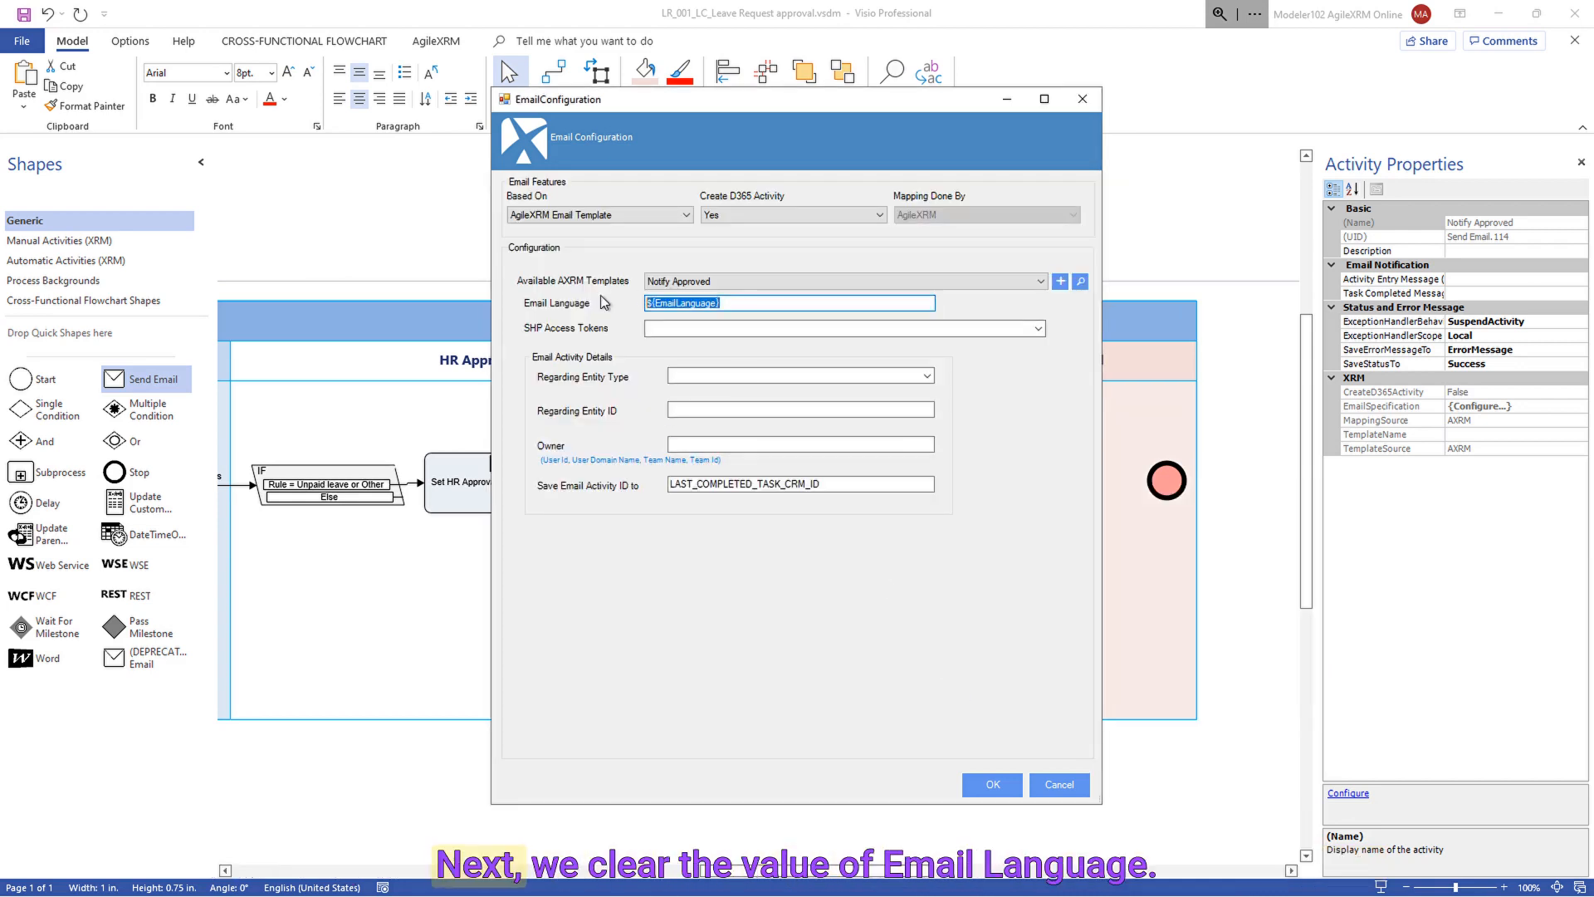
key("Delete")
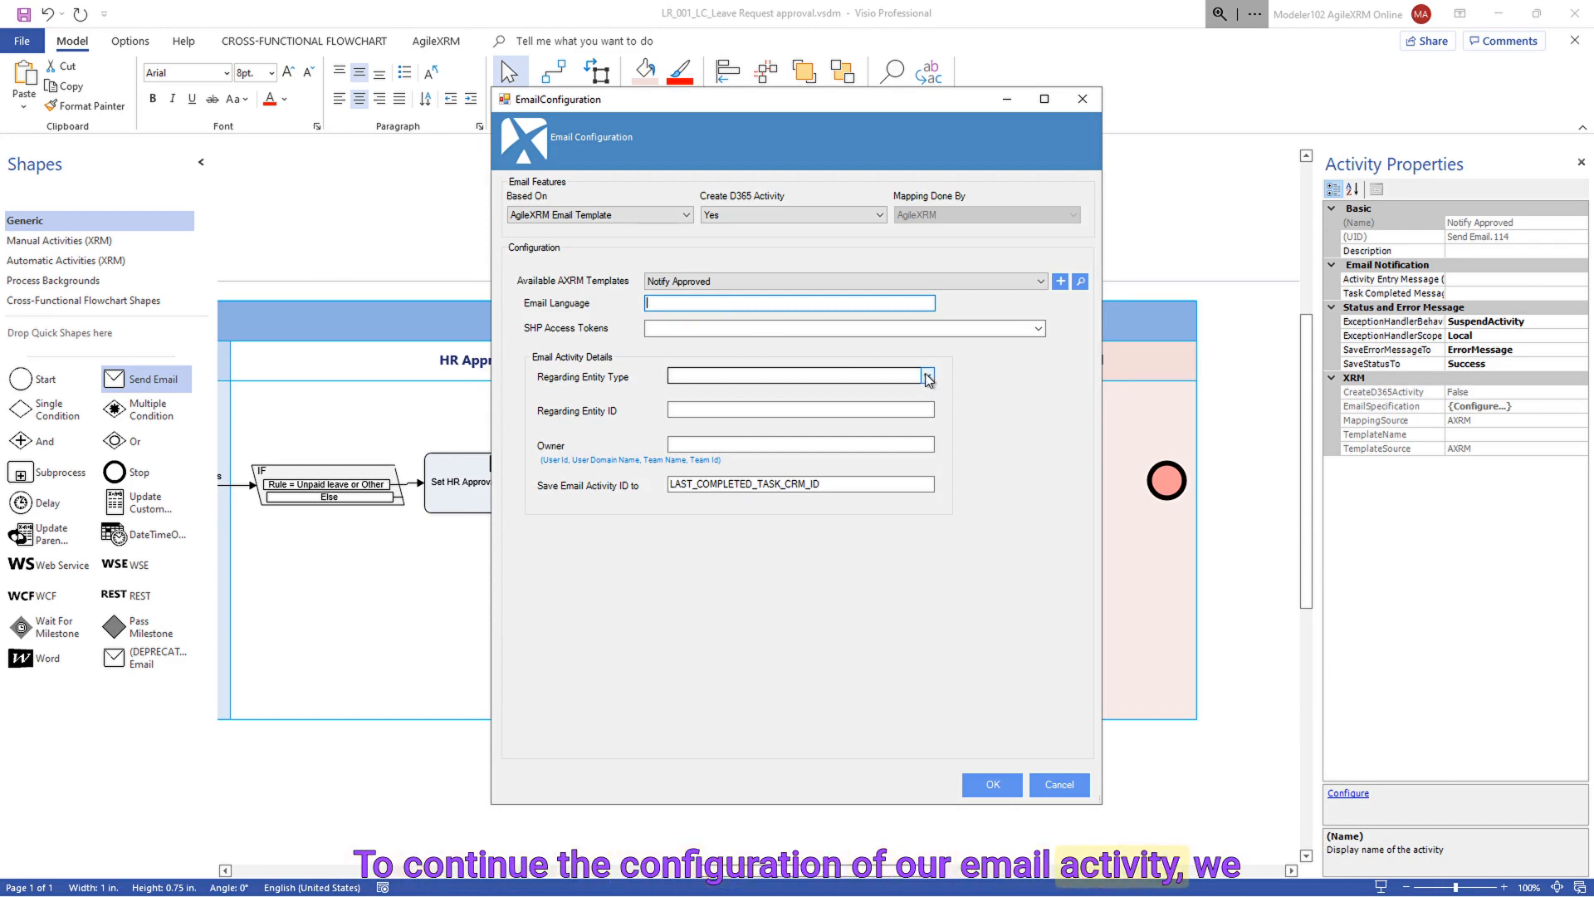
left_click(928, 377)
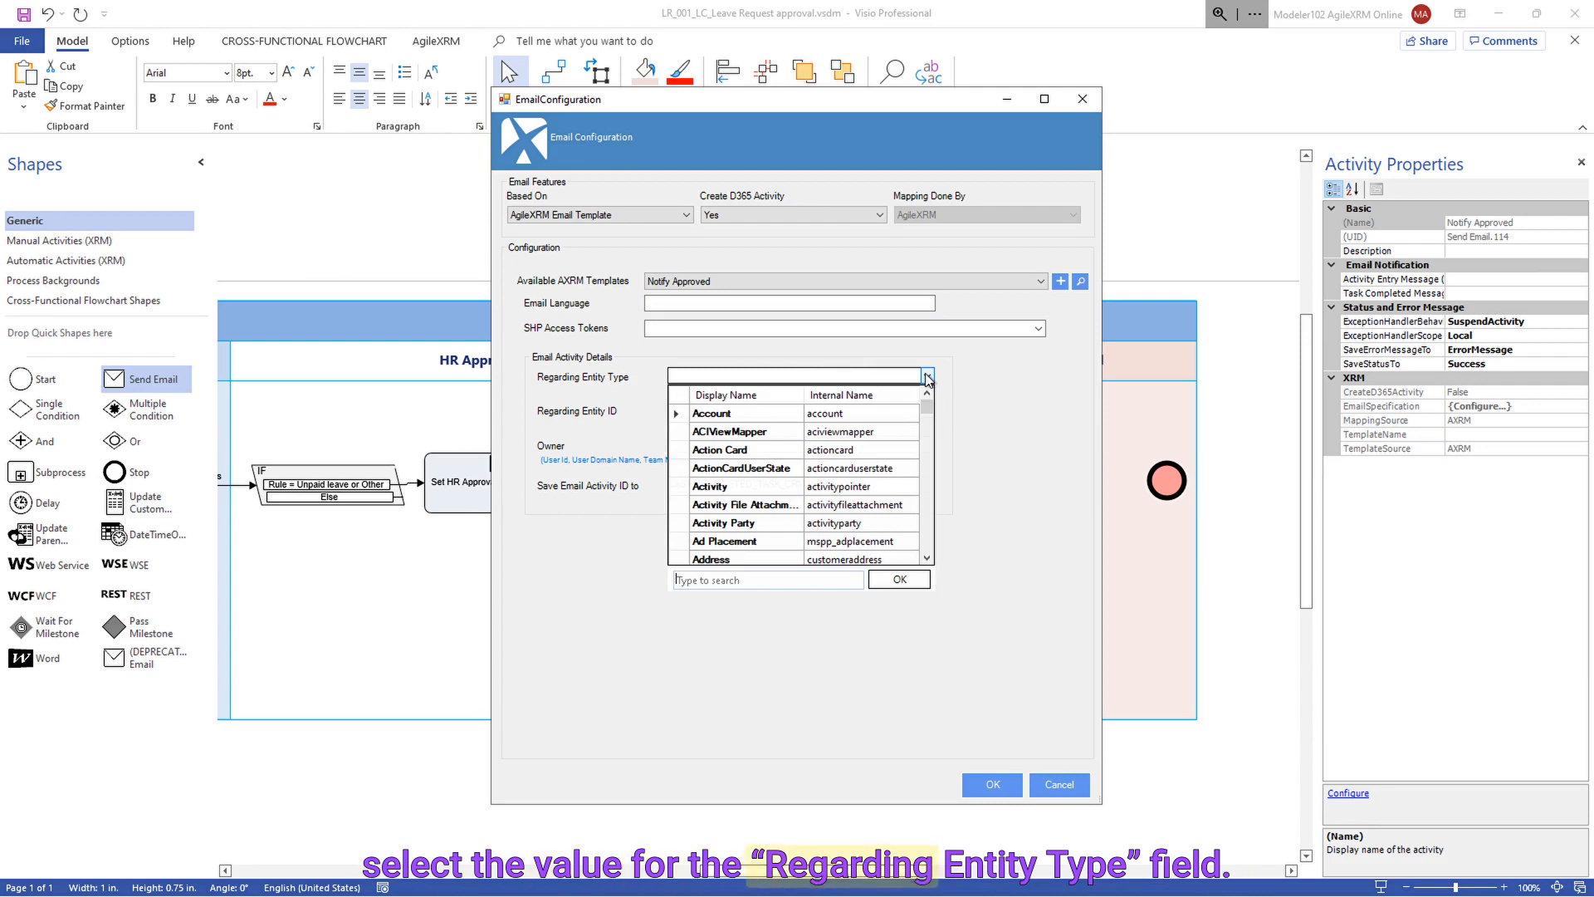
type("lea")
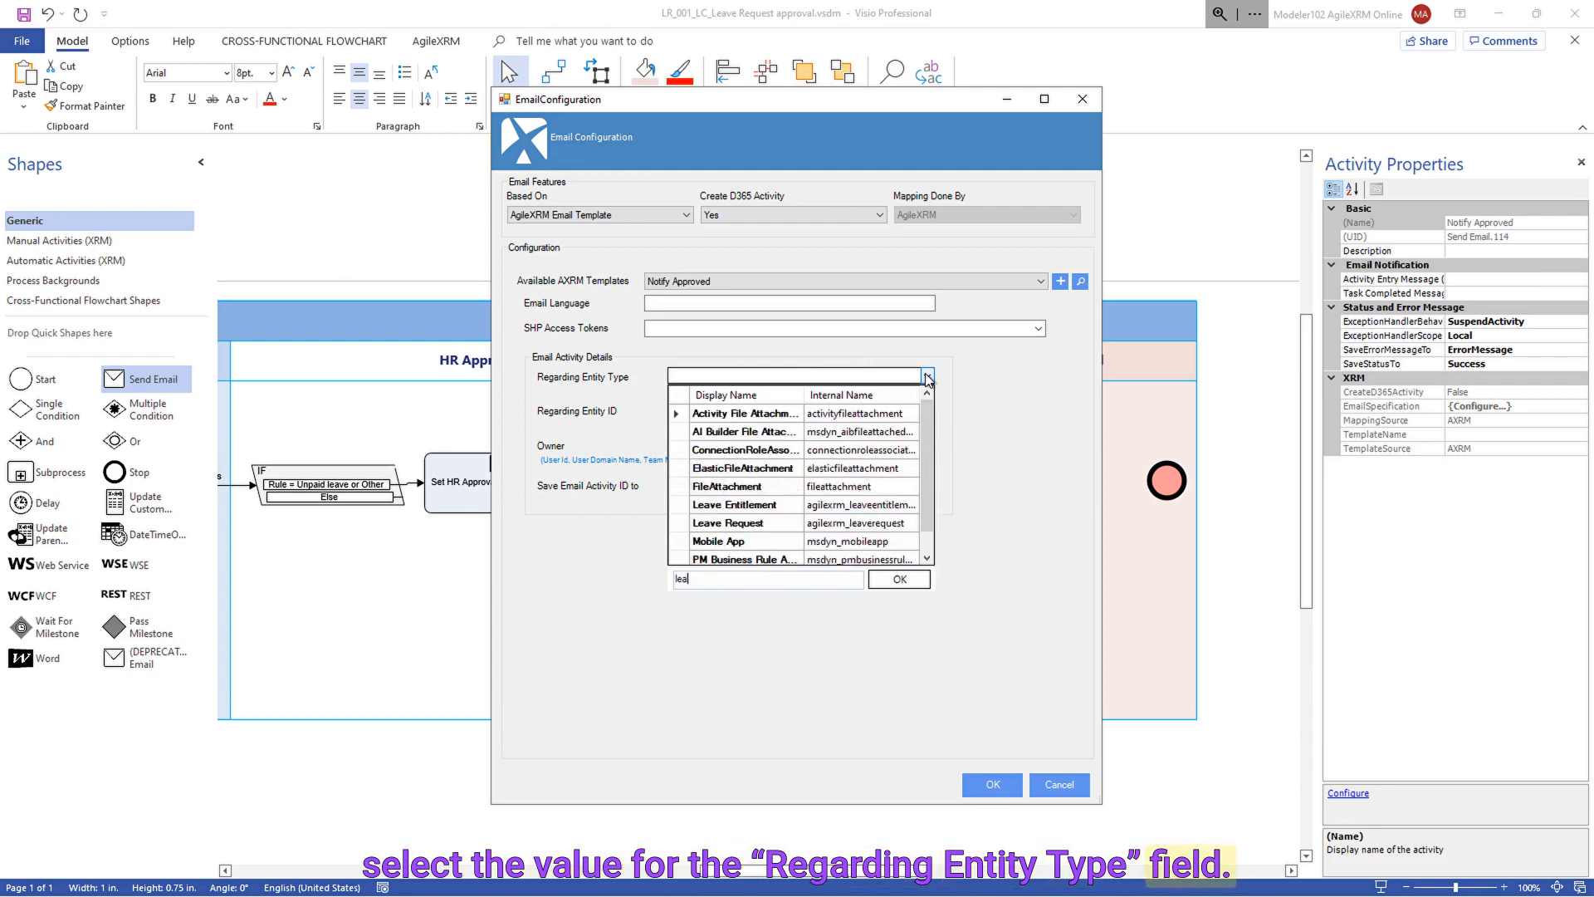
type("ve")
left_click(736, 432)
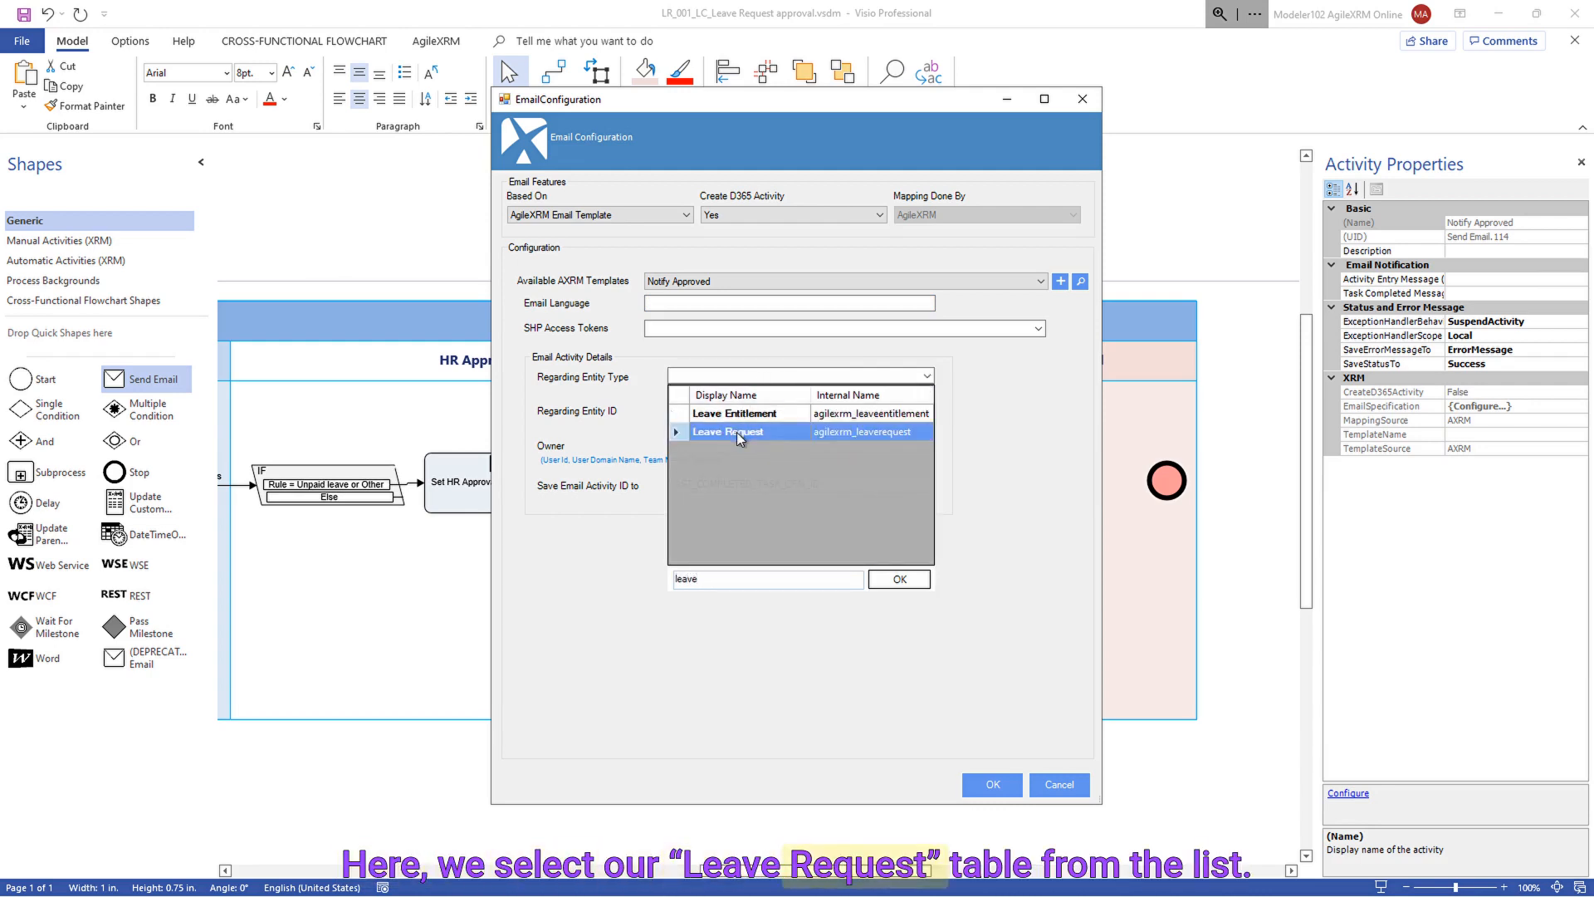
- Set the Regarding Entity ID to the generic process variable CrmBeId and confirm the email configuration
left_click(728, 411)
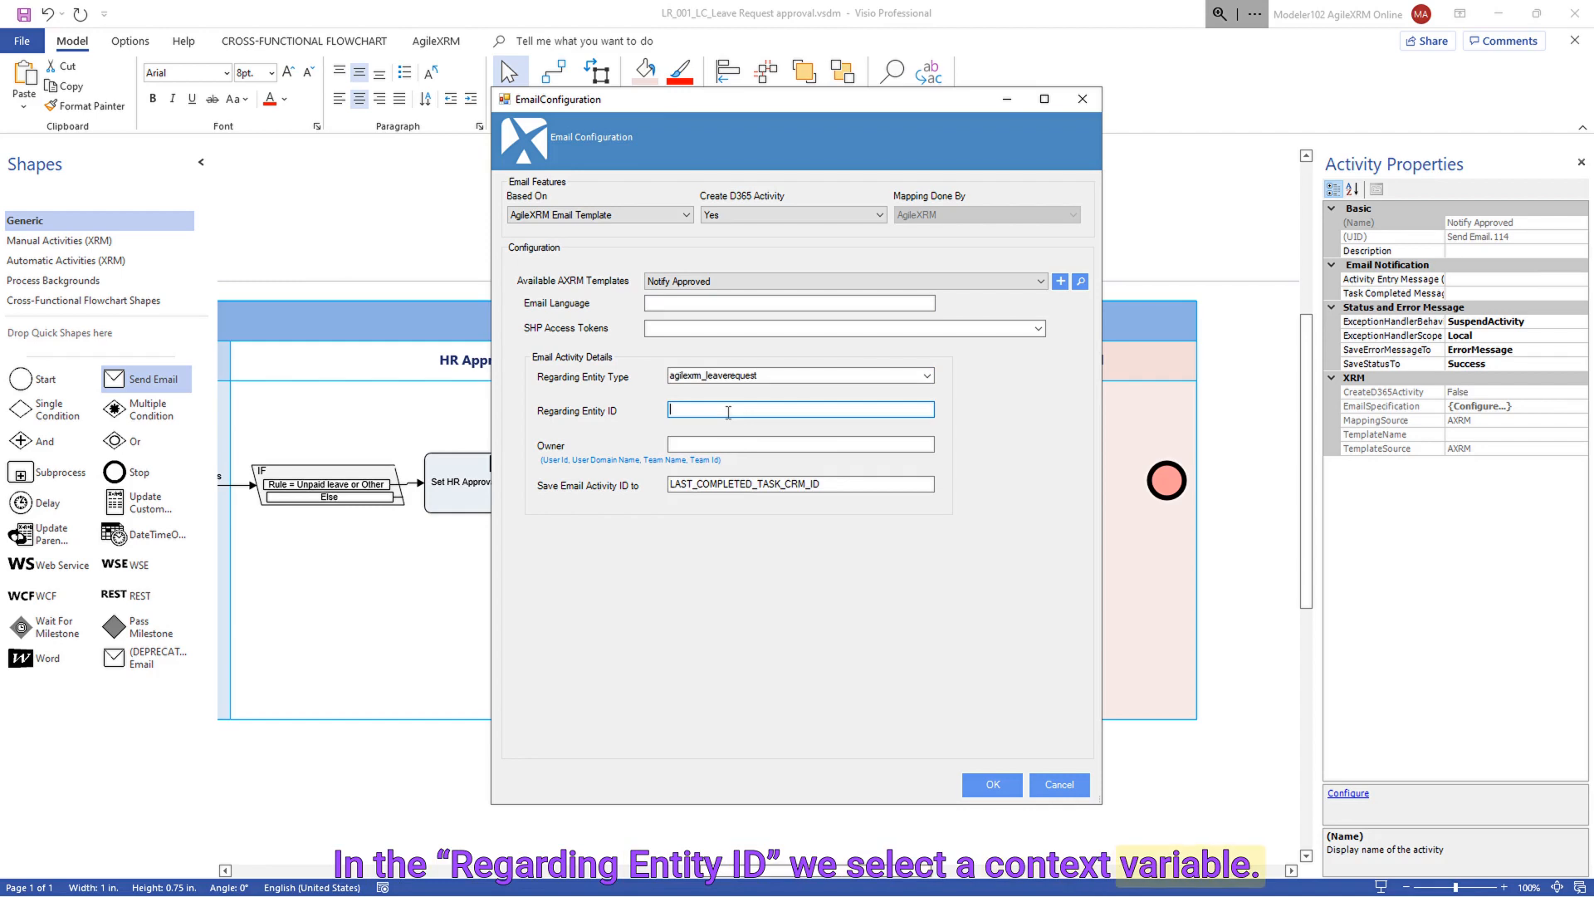
type("${")
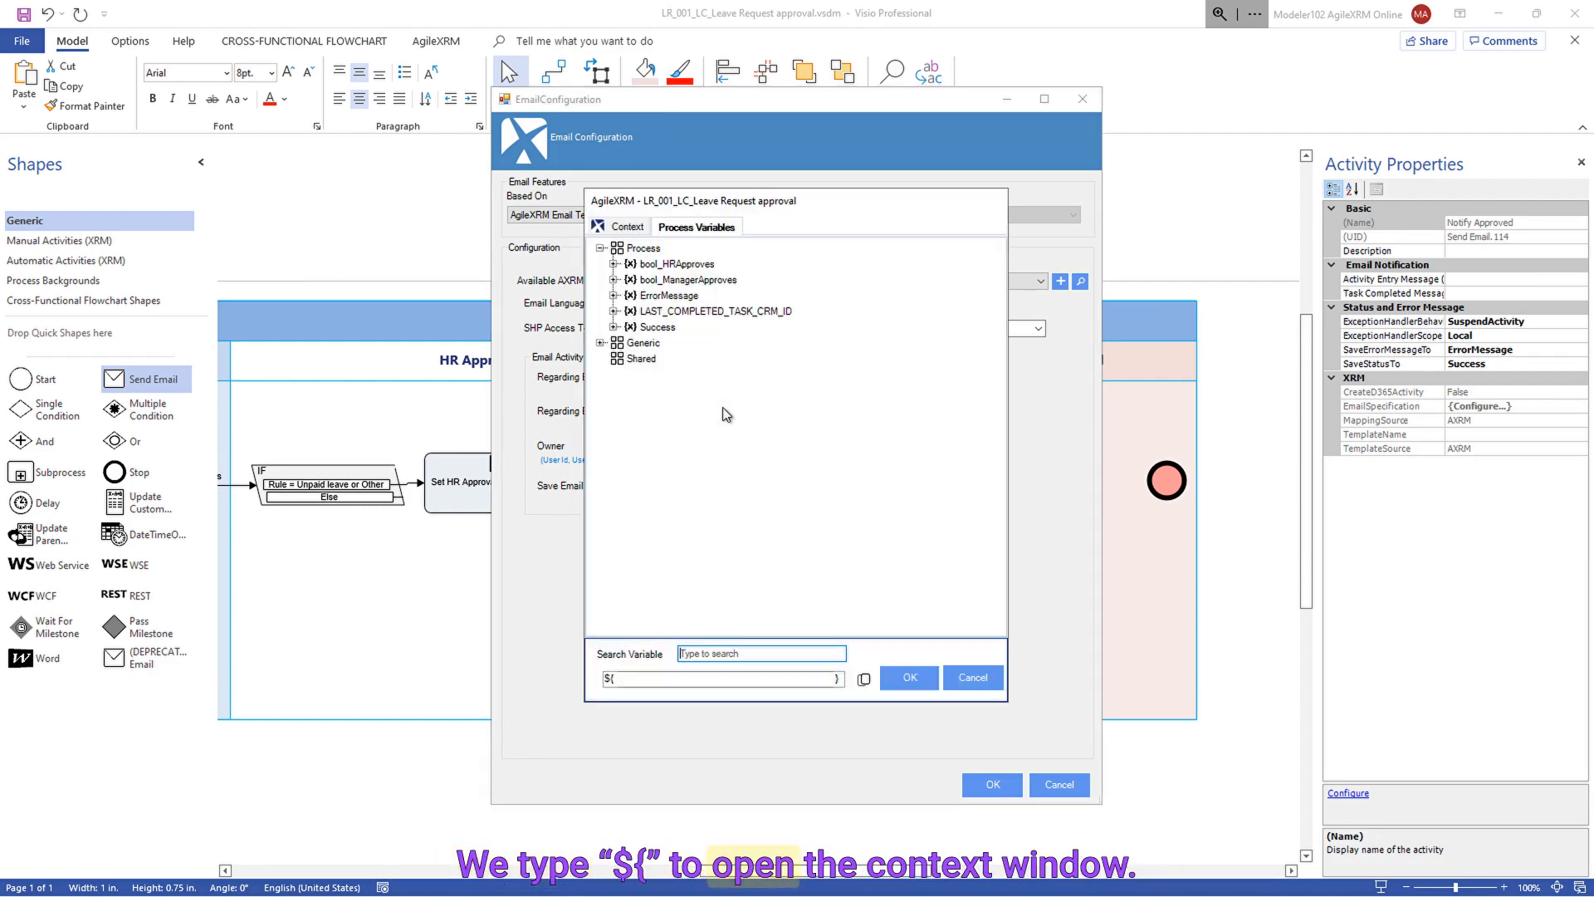
left_click(600, 344)
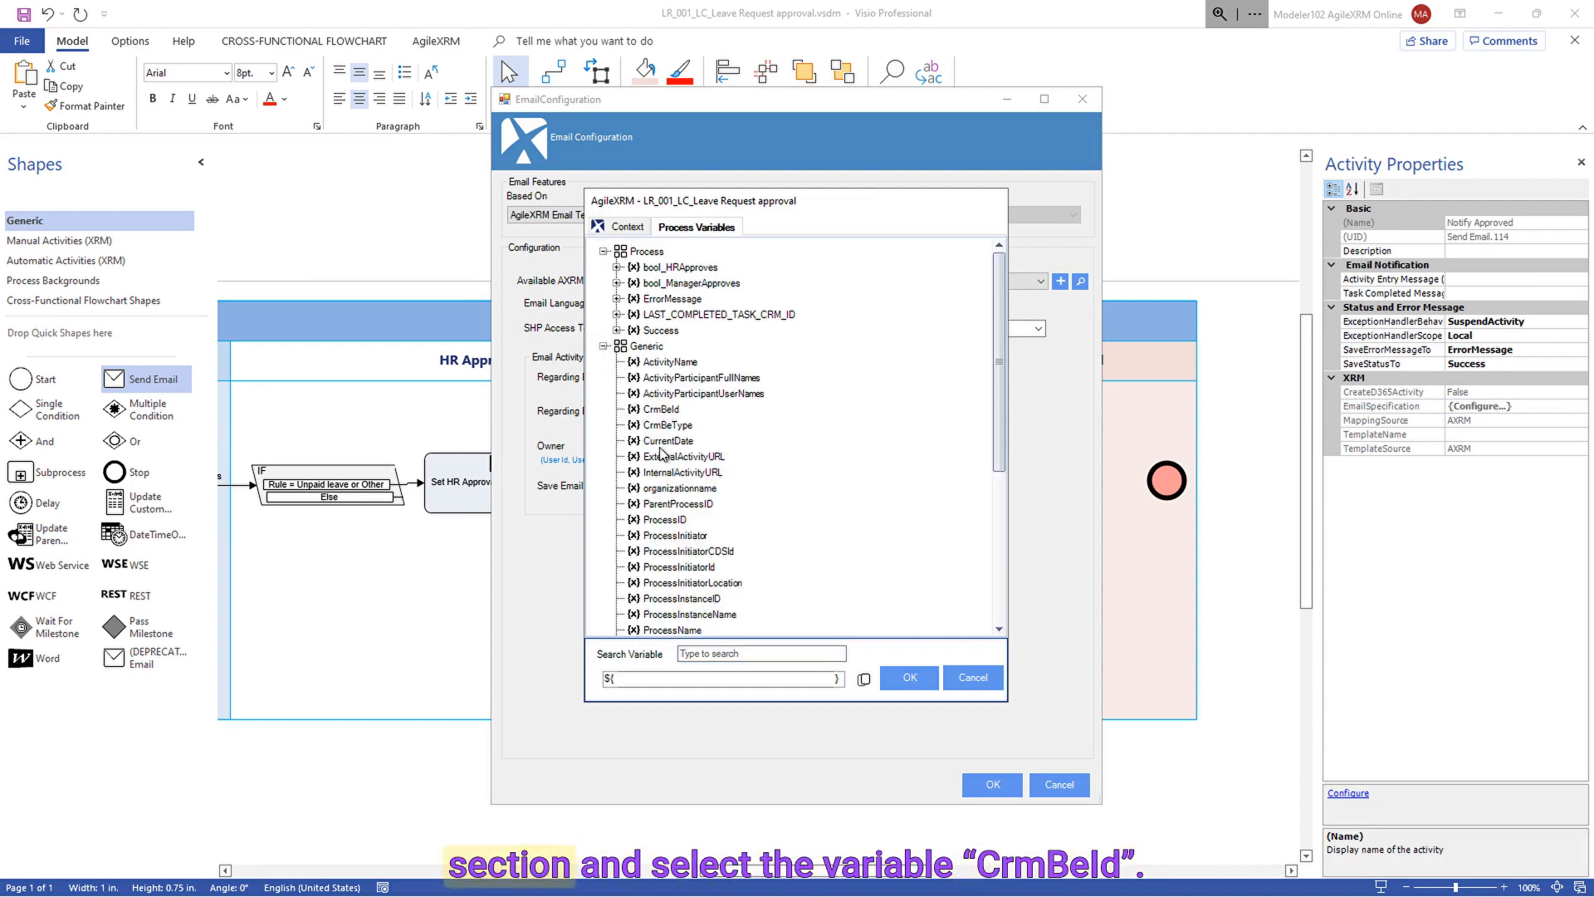
left_click(669, 410)
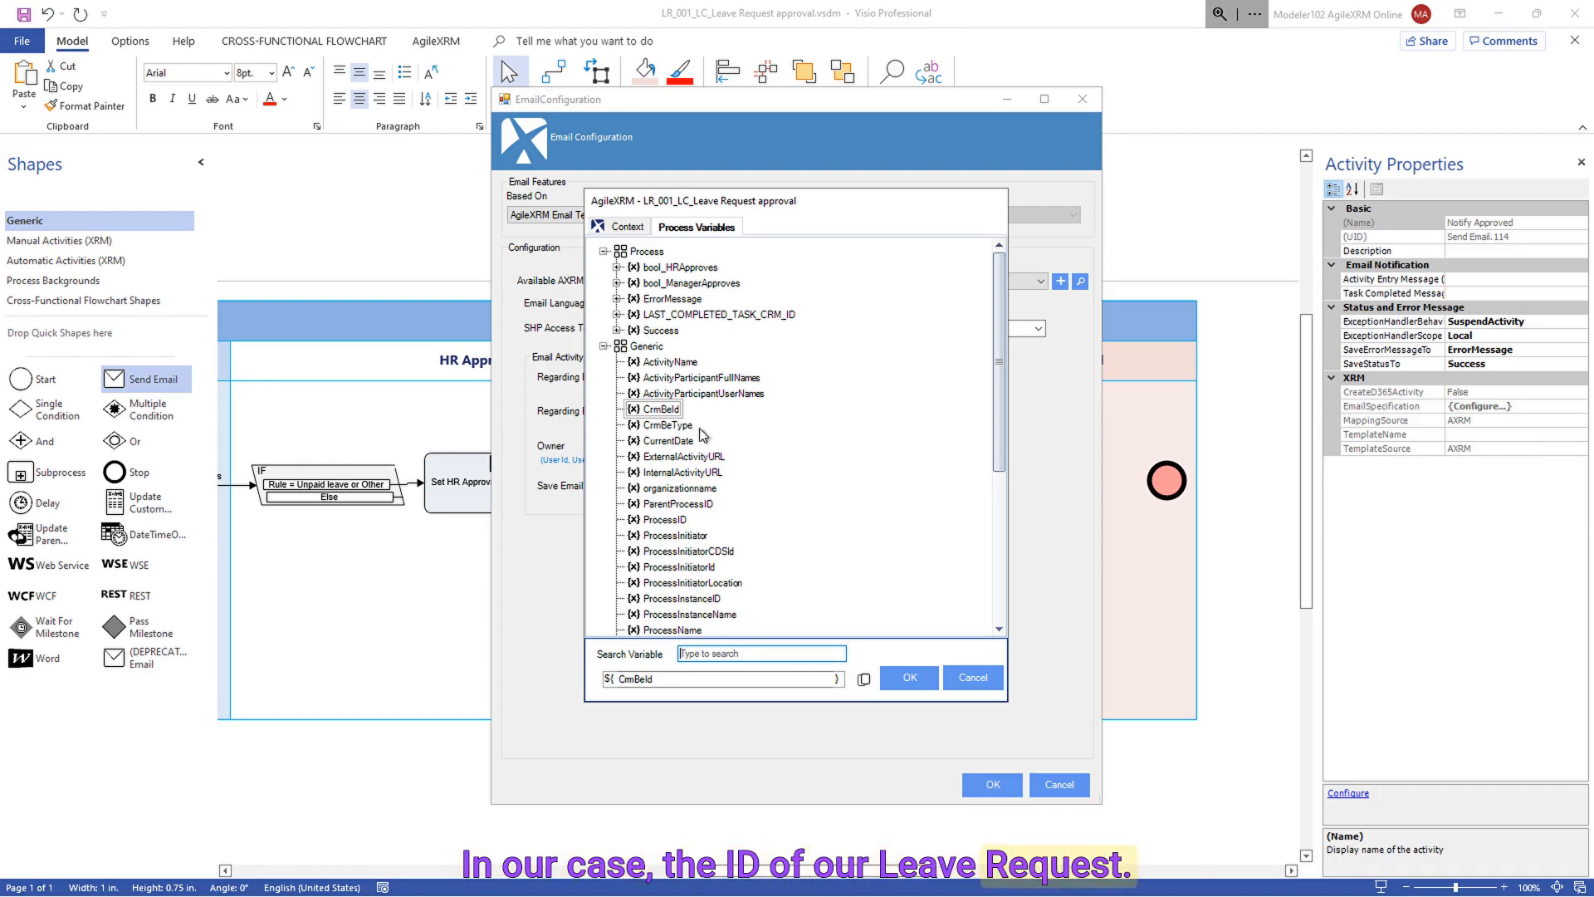
left_click(904, 677)
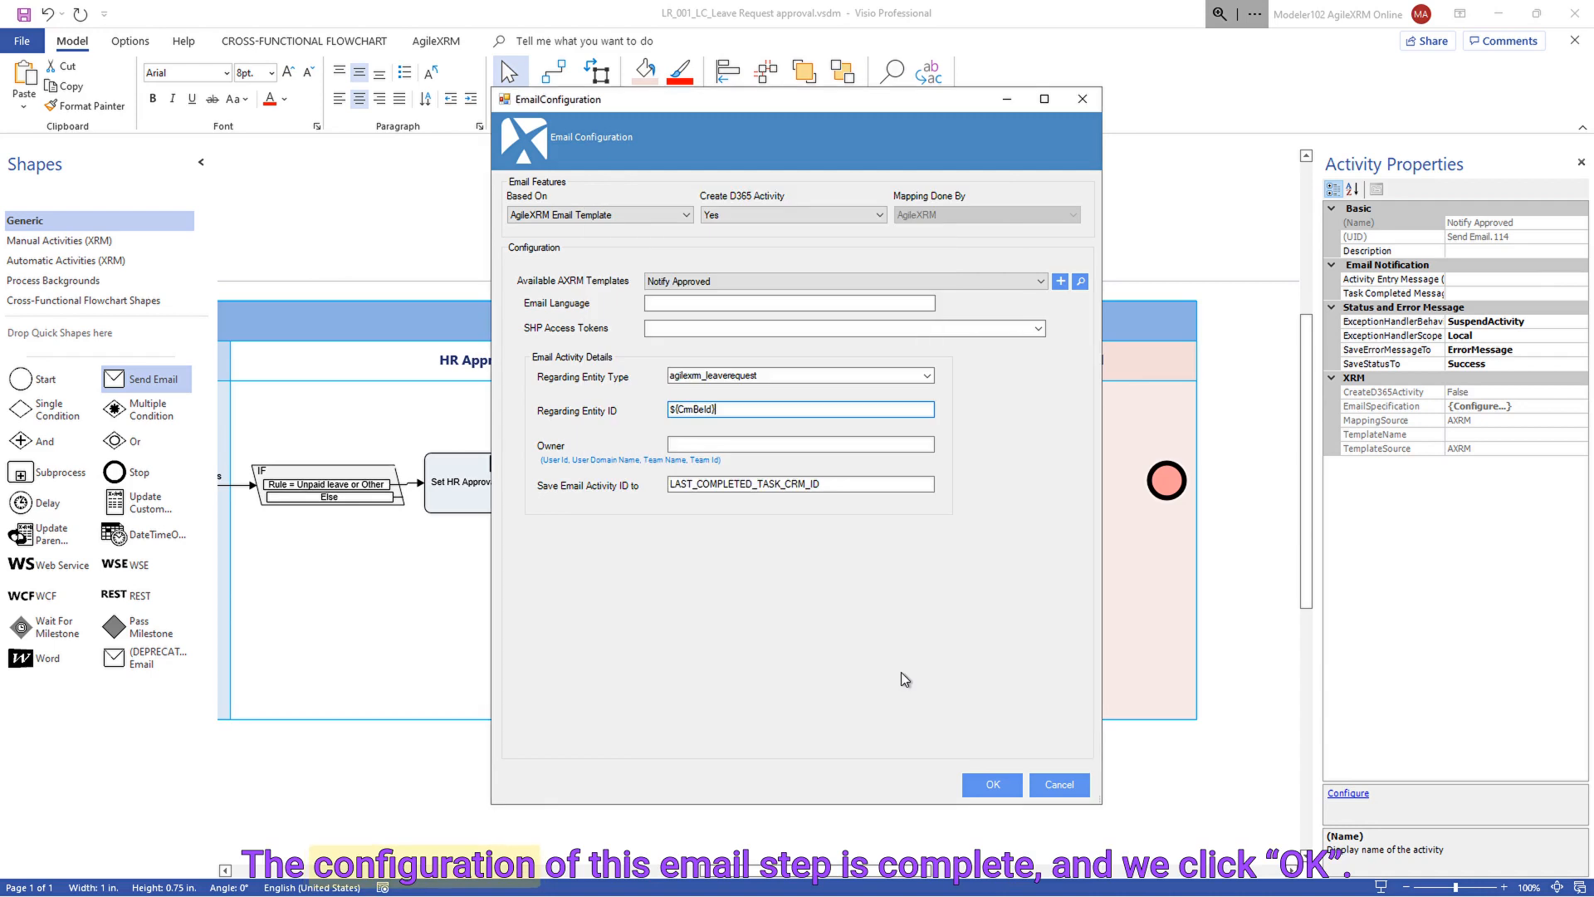
left_click(992, 784)
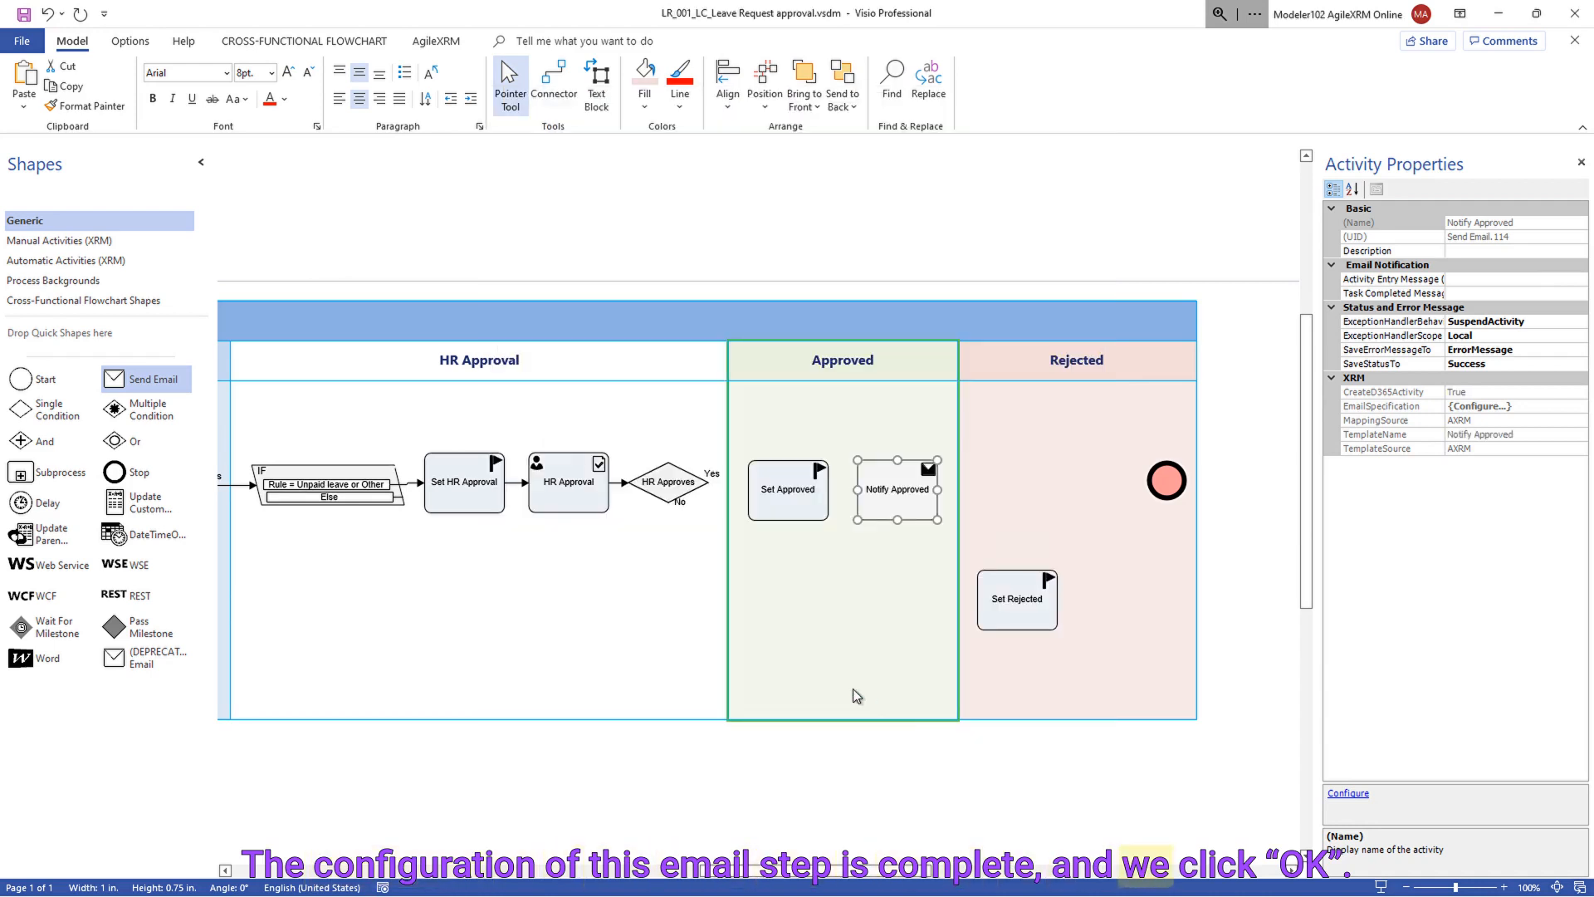
- Link the Yes branch of HR Approves through Set Approved and Notify Approved to the end event, straightening the flow
left_click(846, 598)
key("ctrl+3")
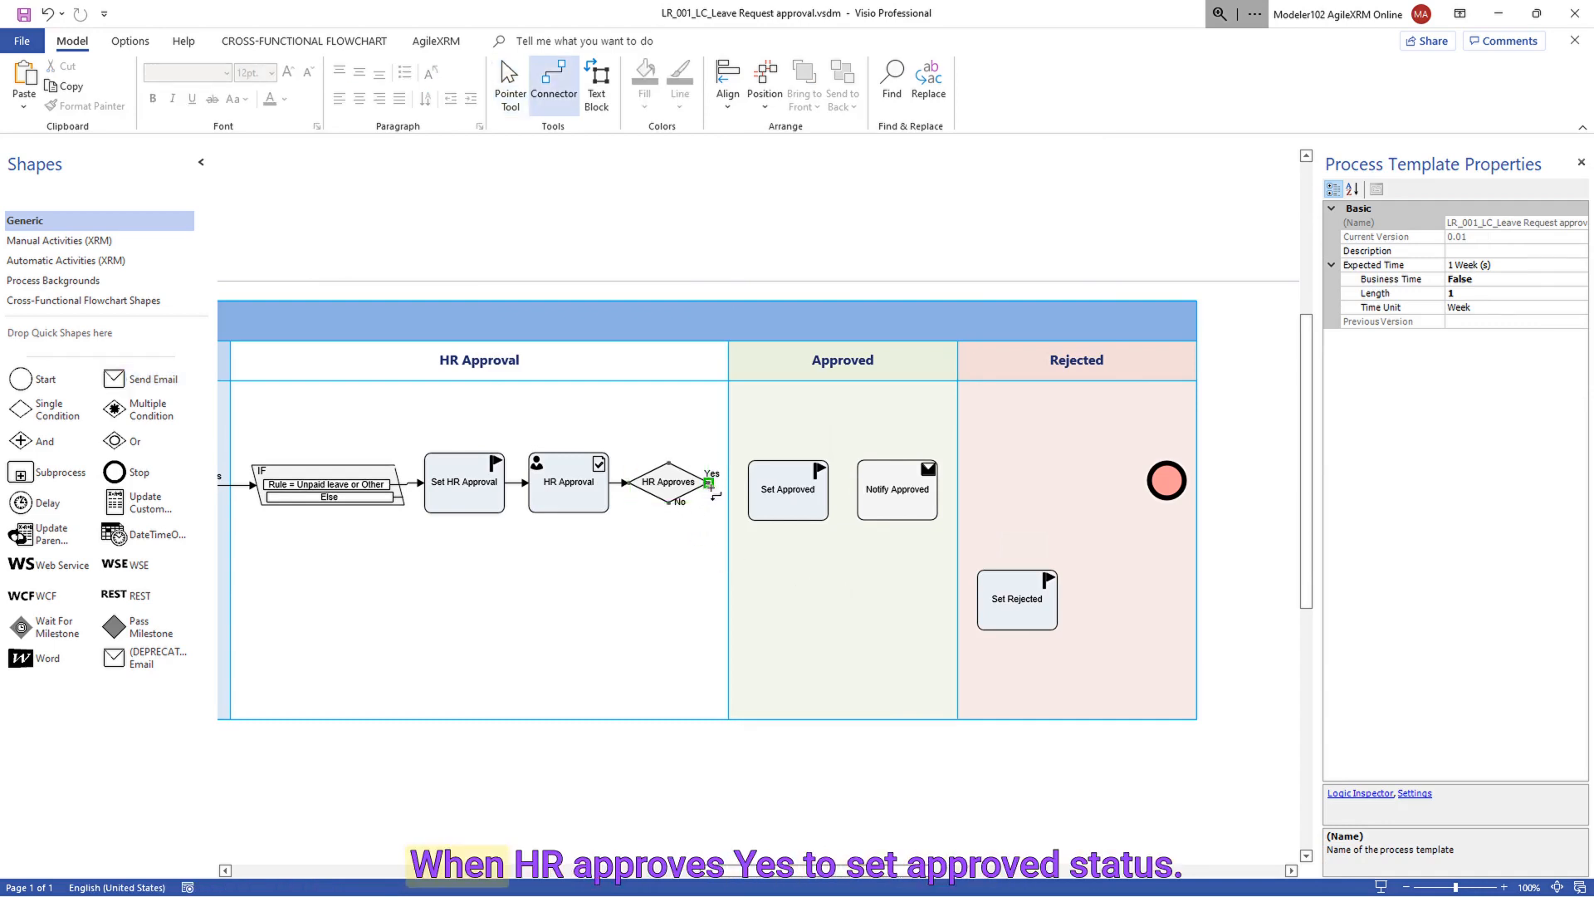
left_click_drag(704, 491, 858, 490)
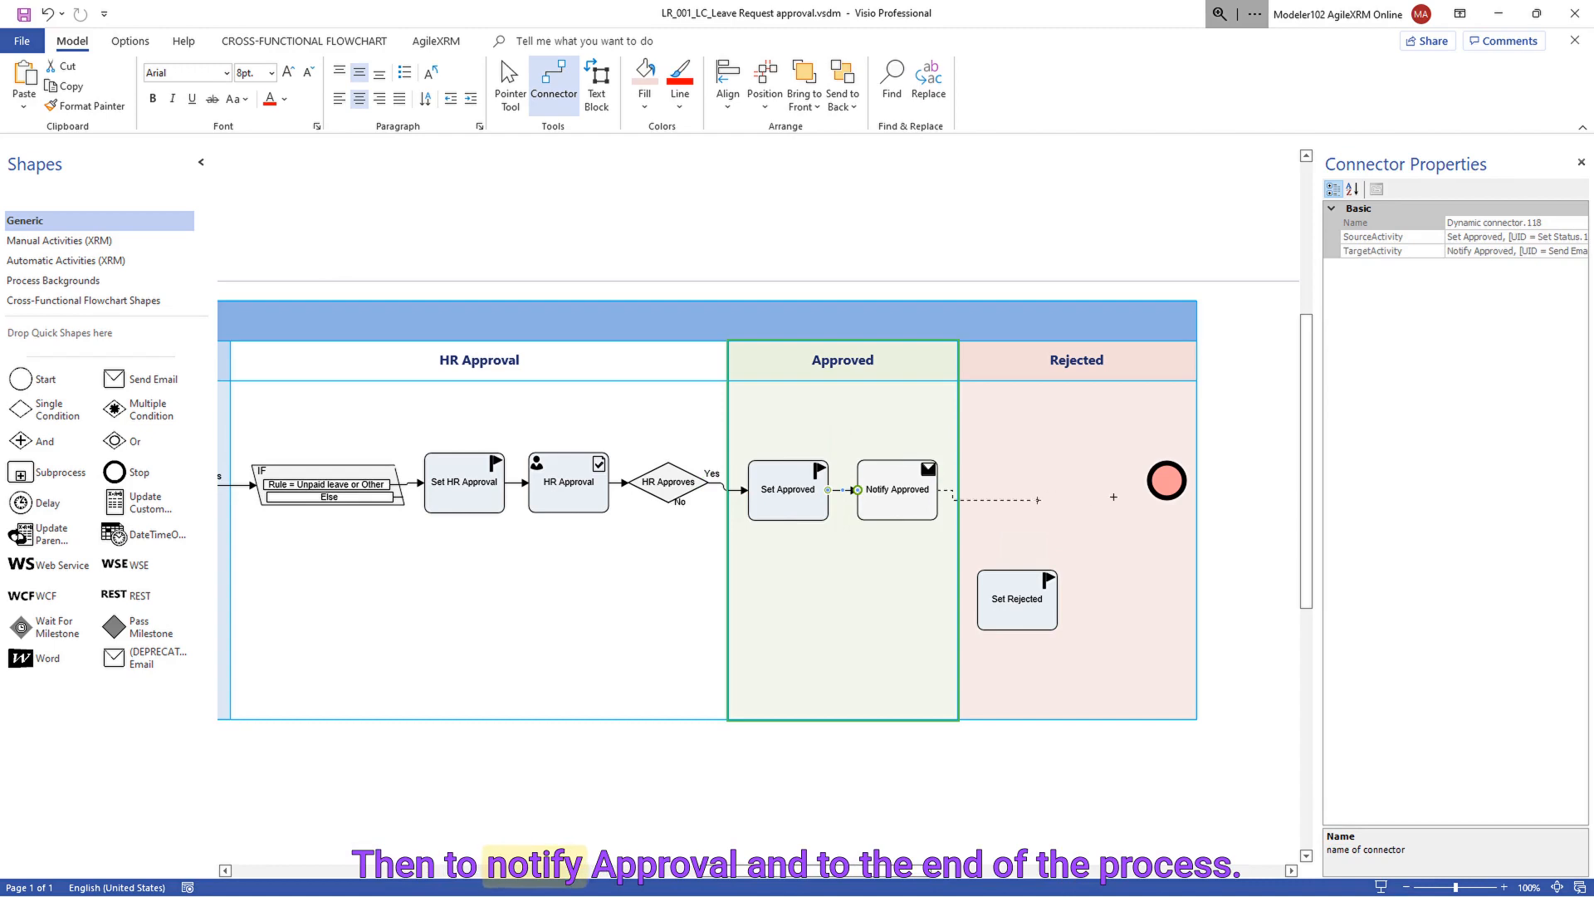
left_click_drag(1113, 497, 1148, 481)
key("ctrl+1")
left_click(882, 514)
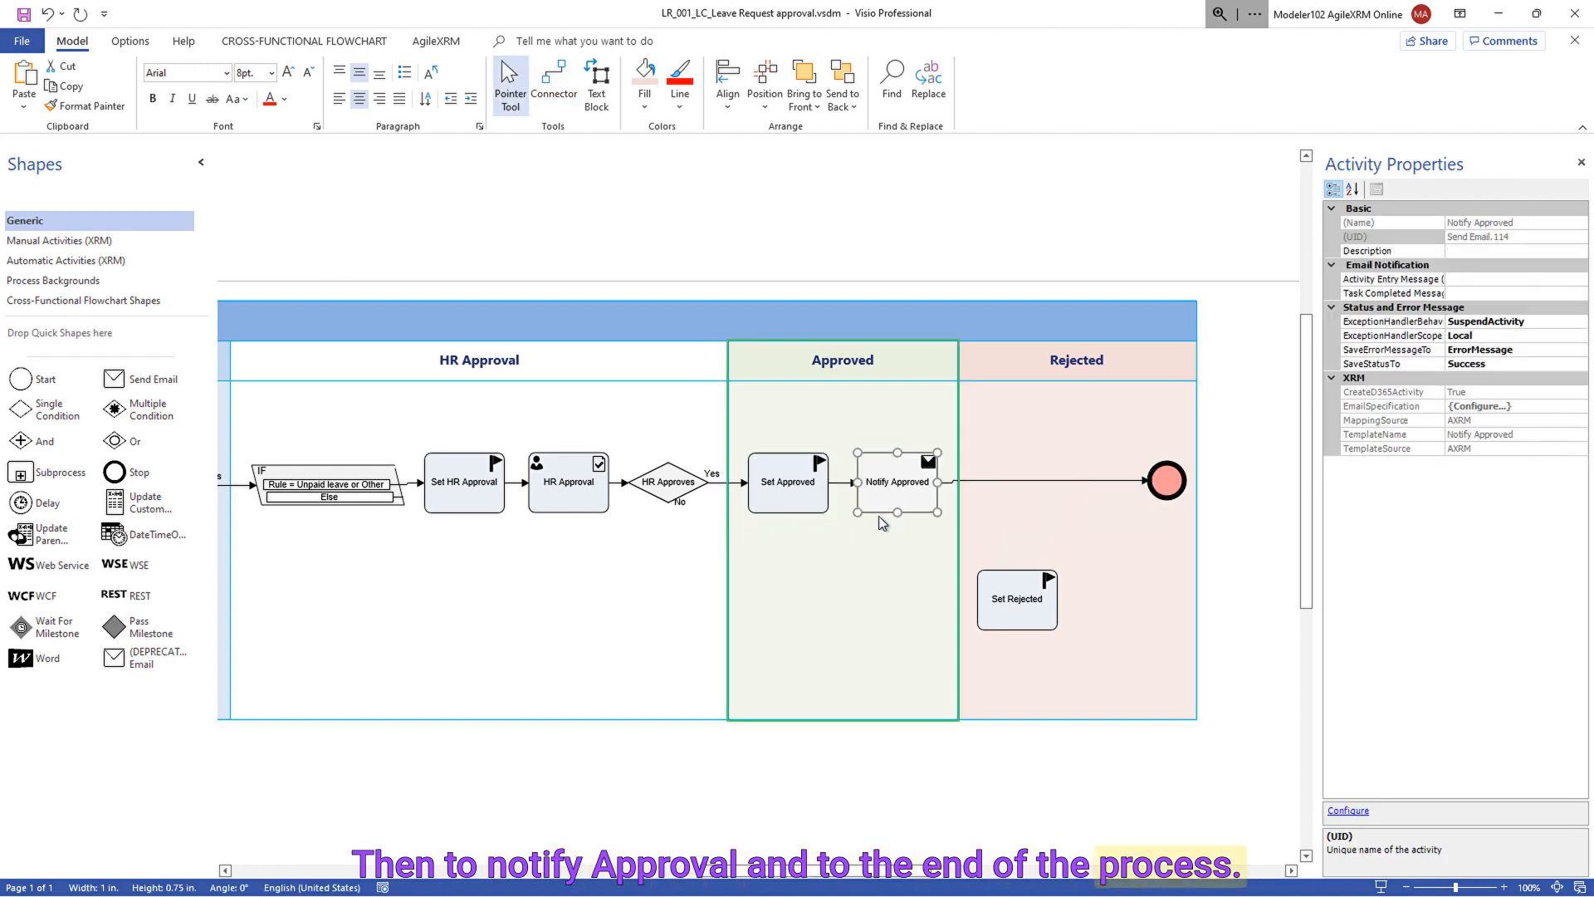
left_click(700, 534)
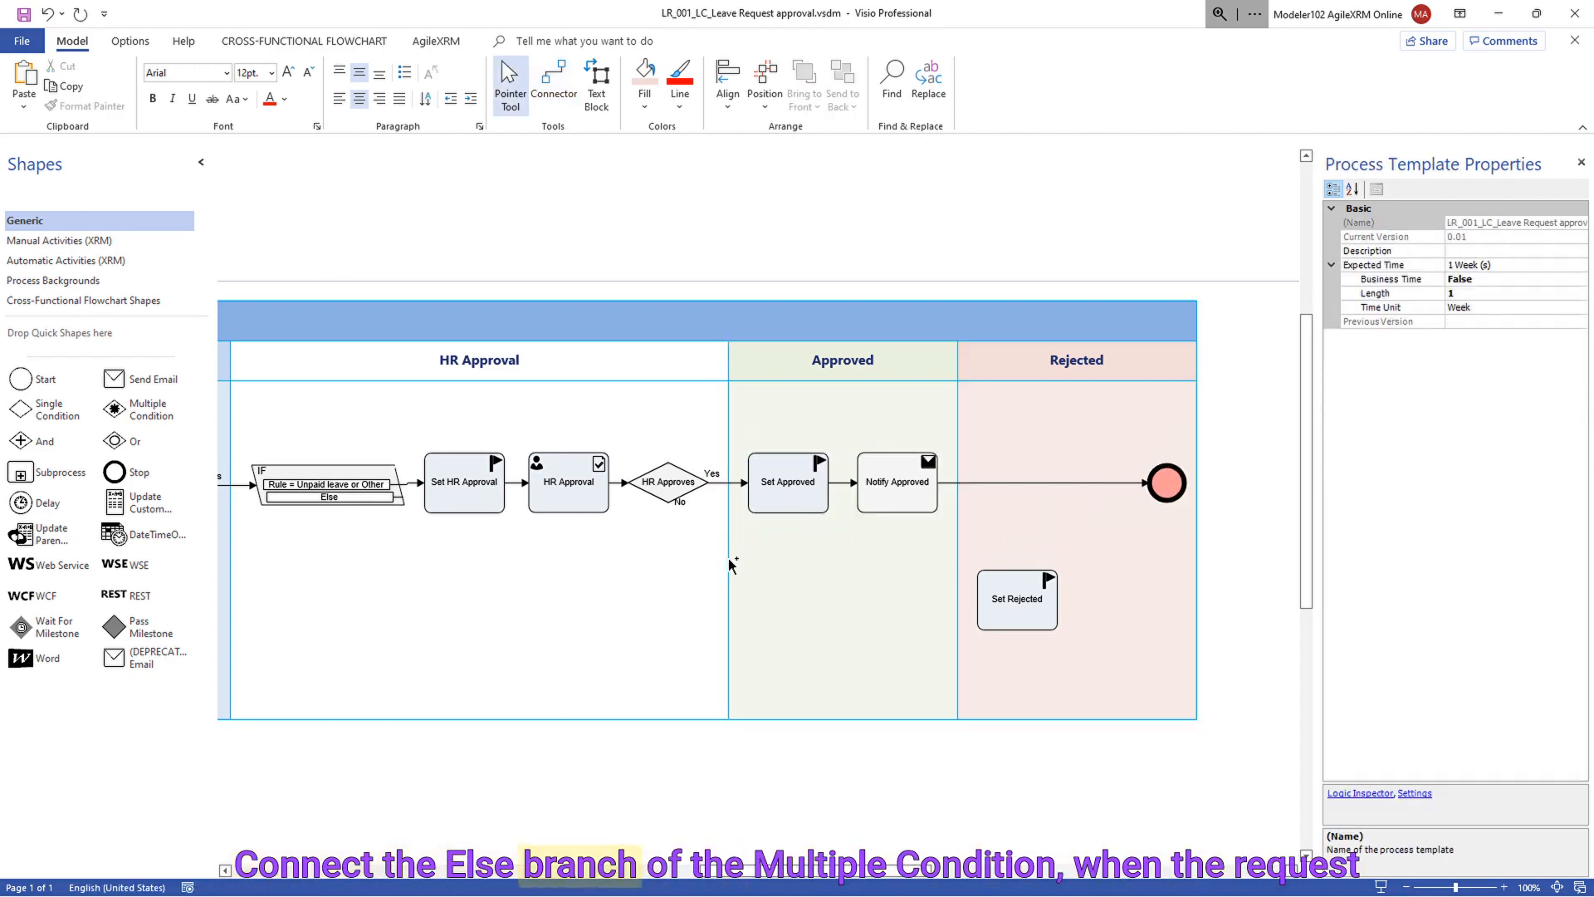
- Connect the Else branch of the multiple condition directly to the Set Approved activity
key("ctrl+3")
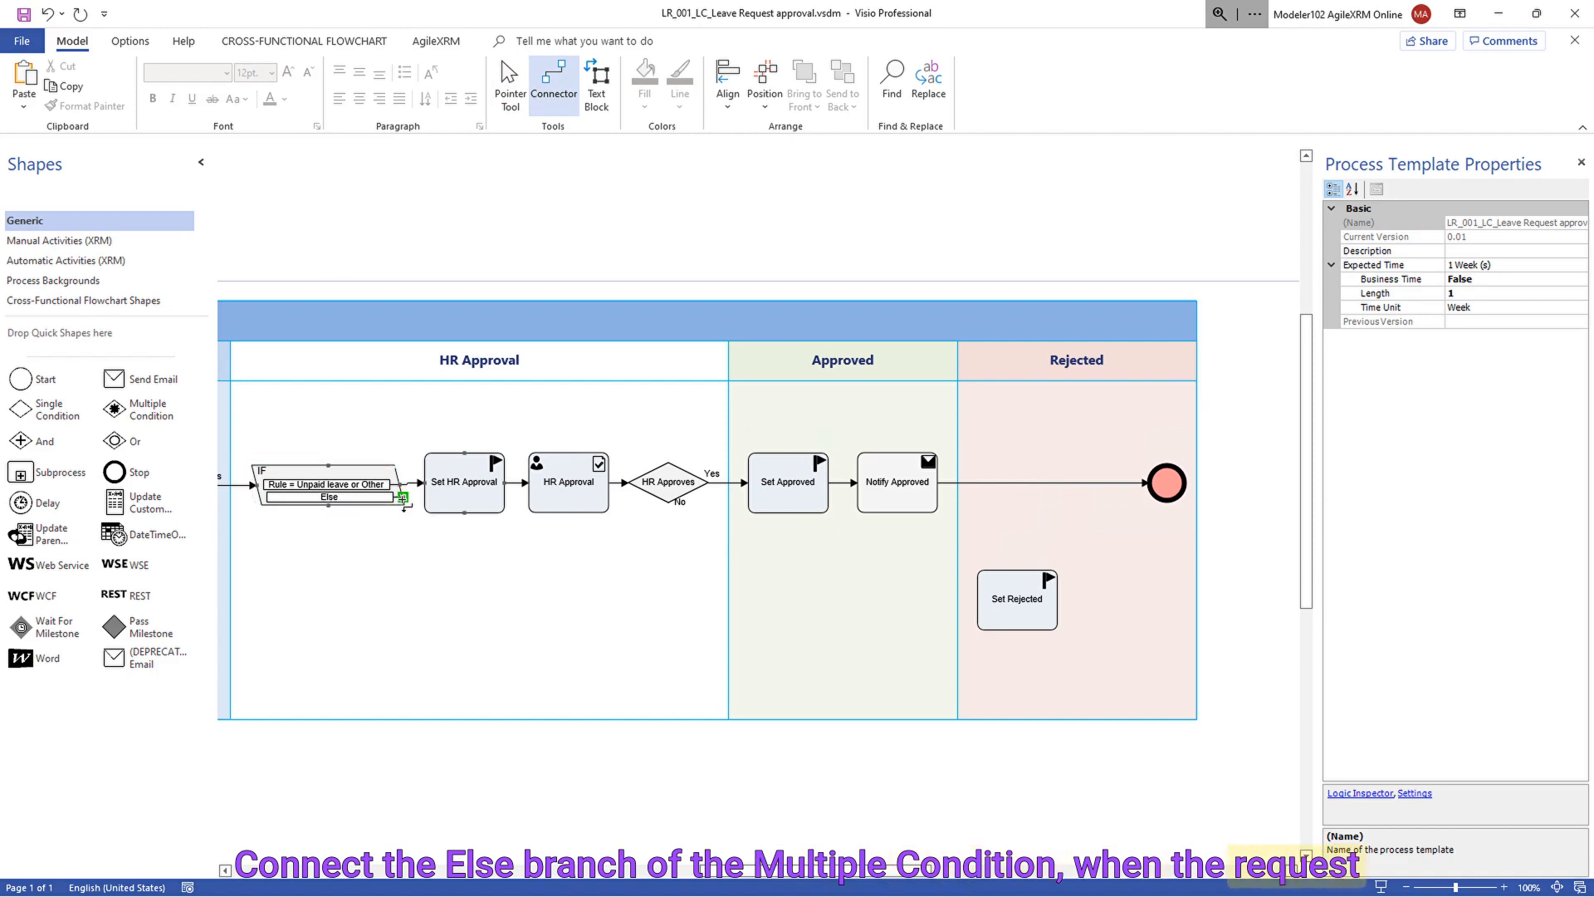
left_click_drag(381, 508, 498, 559)
left_click_drag(696, 559, 750, 485)
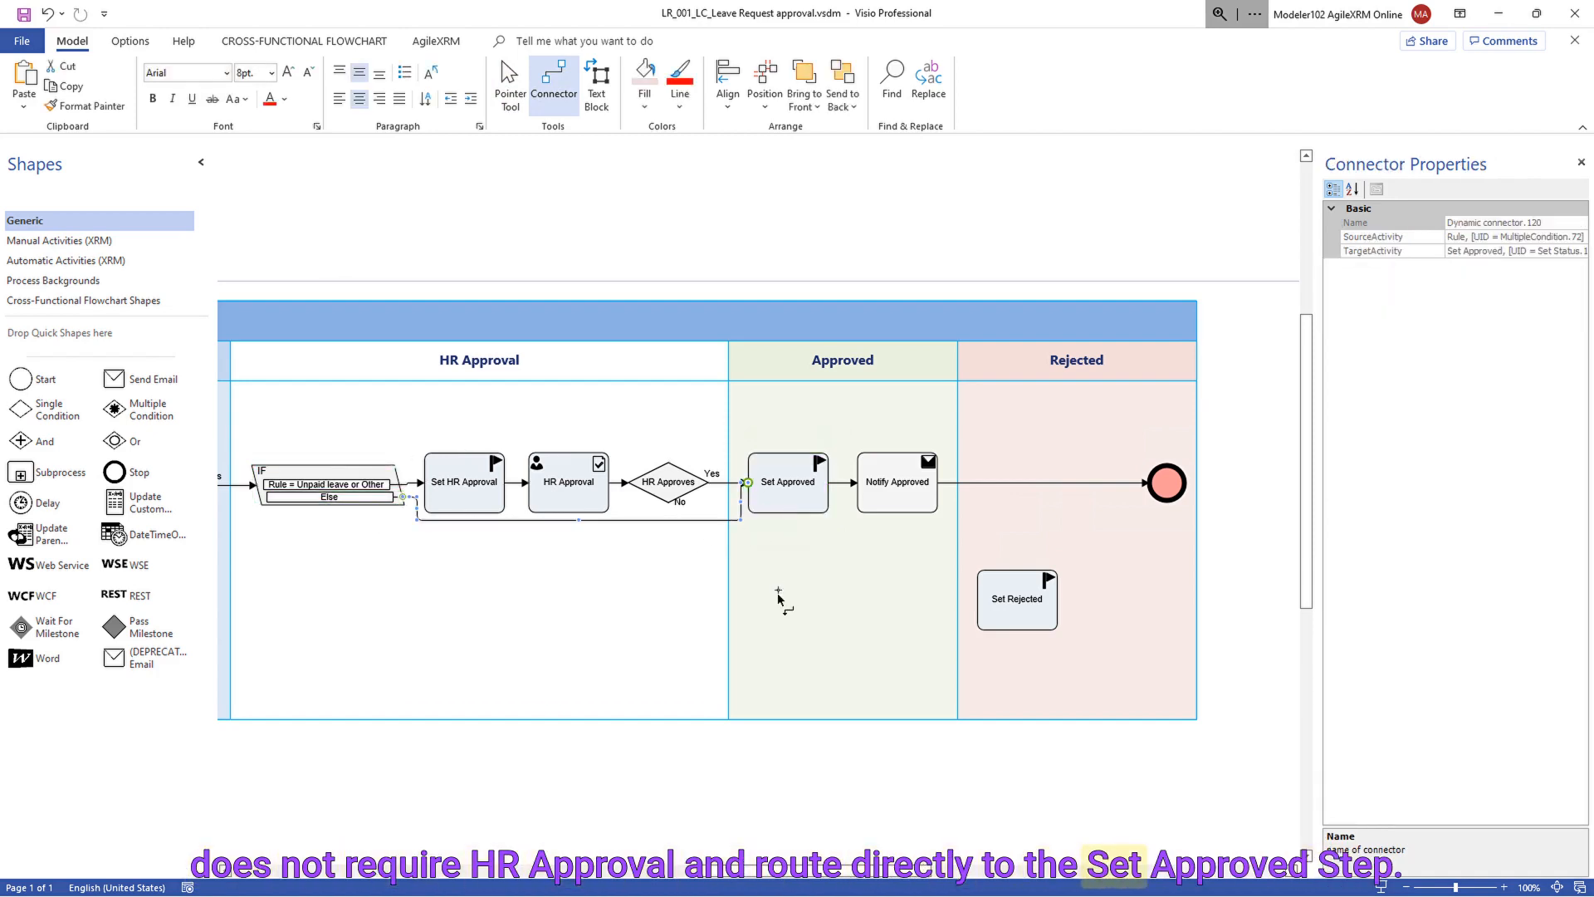
key("ctrl+1")
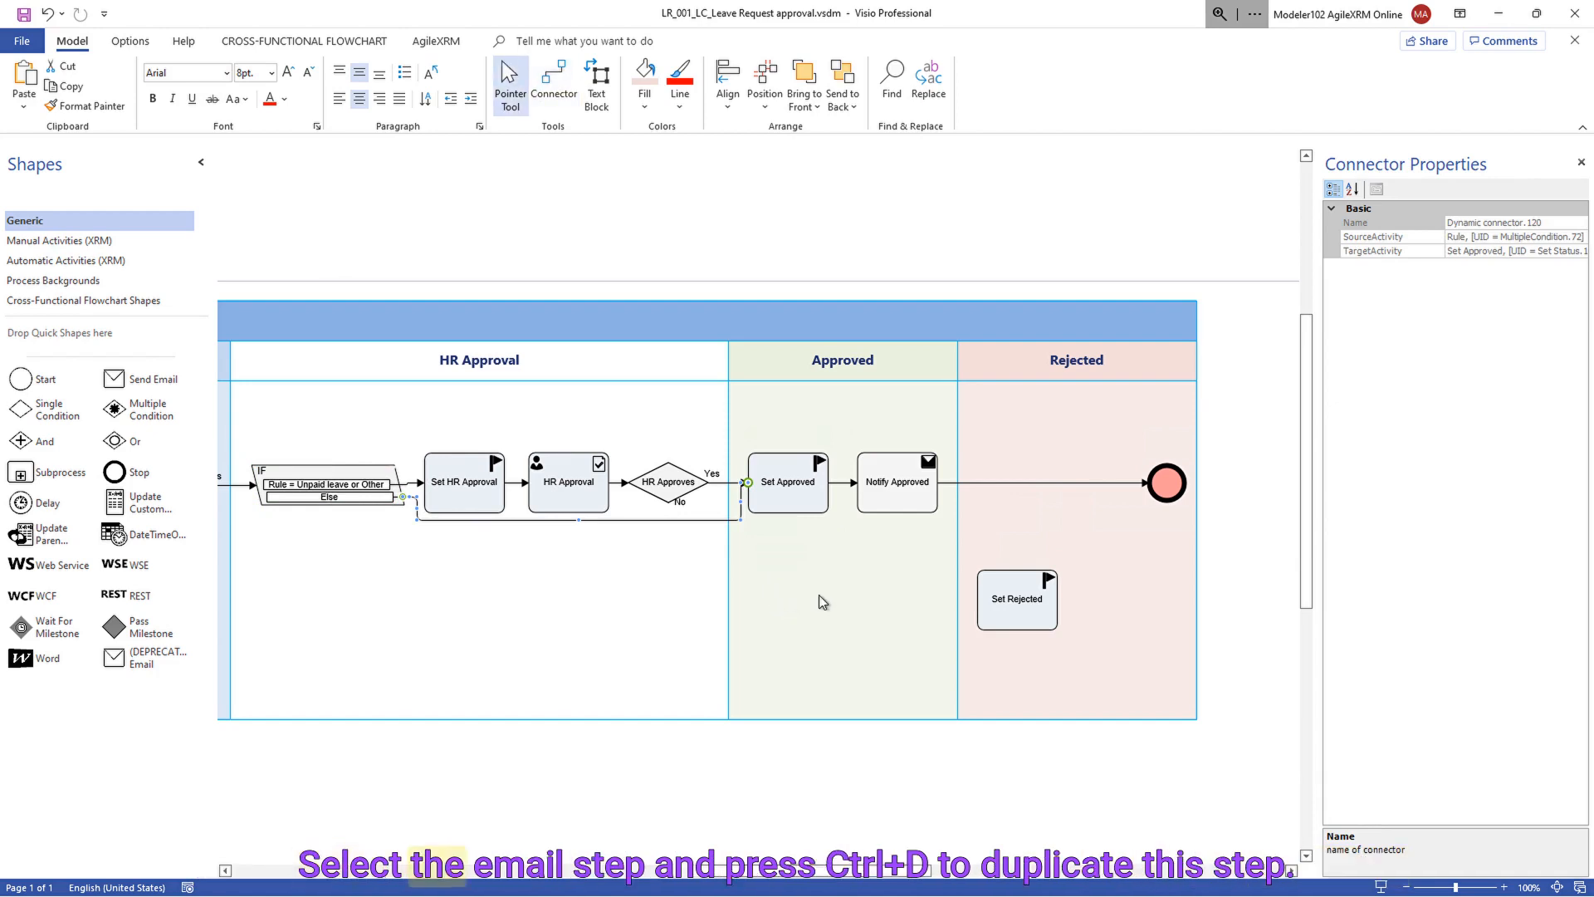
- Duplicate the Notify Approved activity and place the copy after Set Rejected in the Rejected stage
left_click(890, 513)
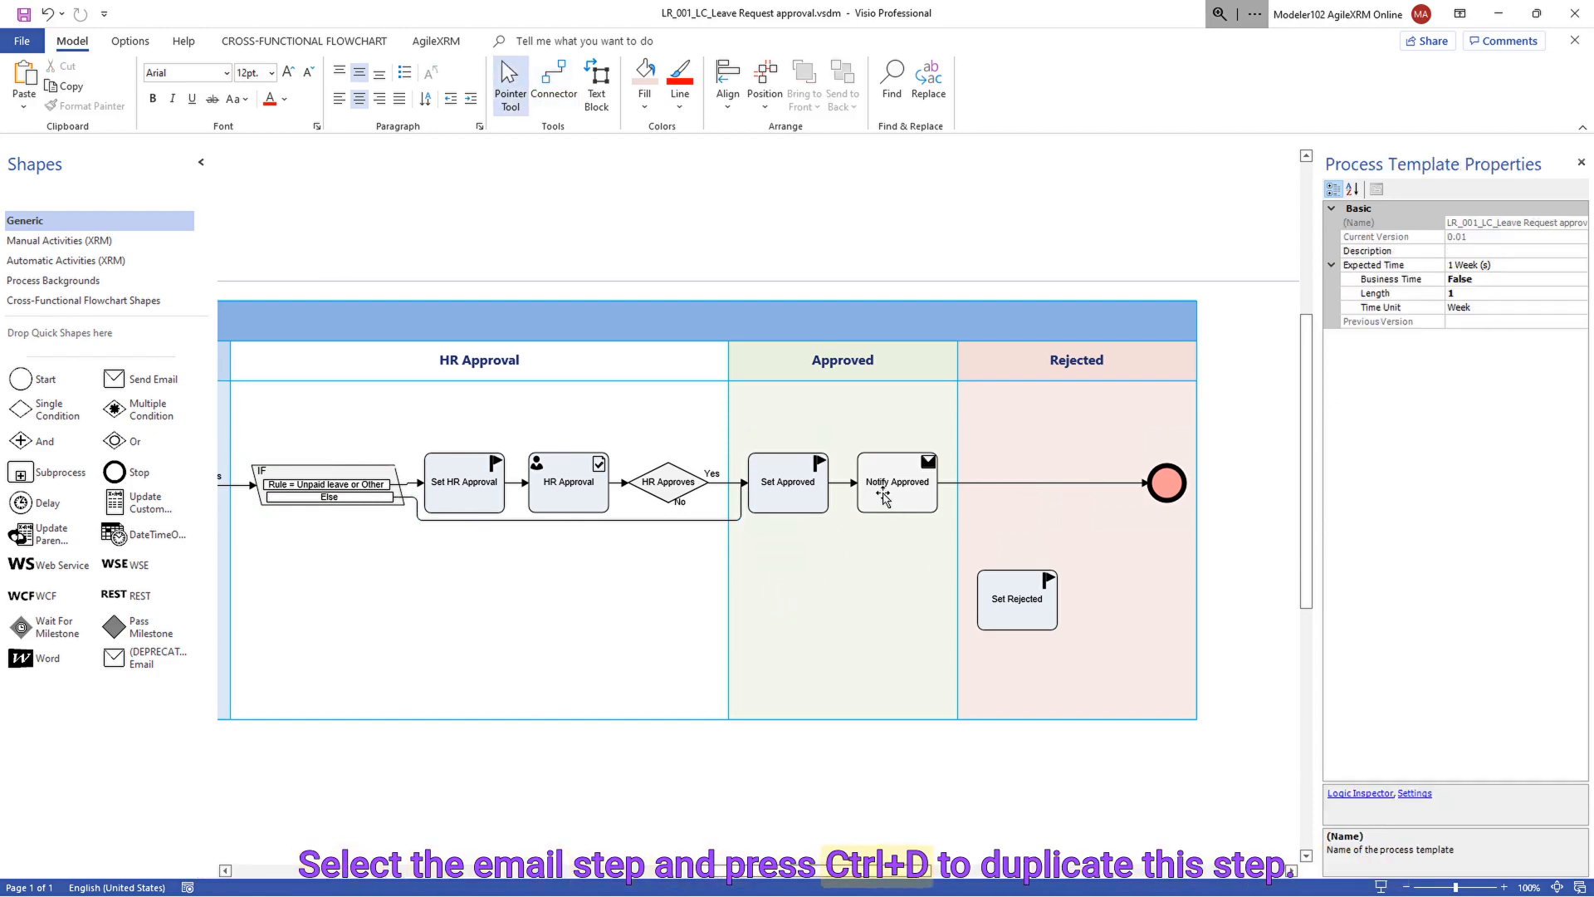
left_click(884, 498)
key("ctrl+d")
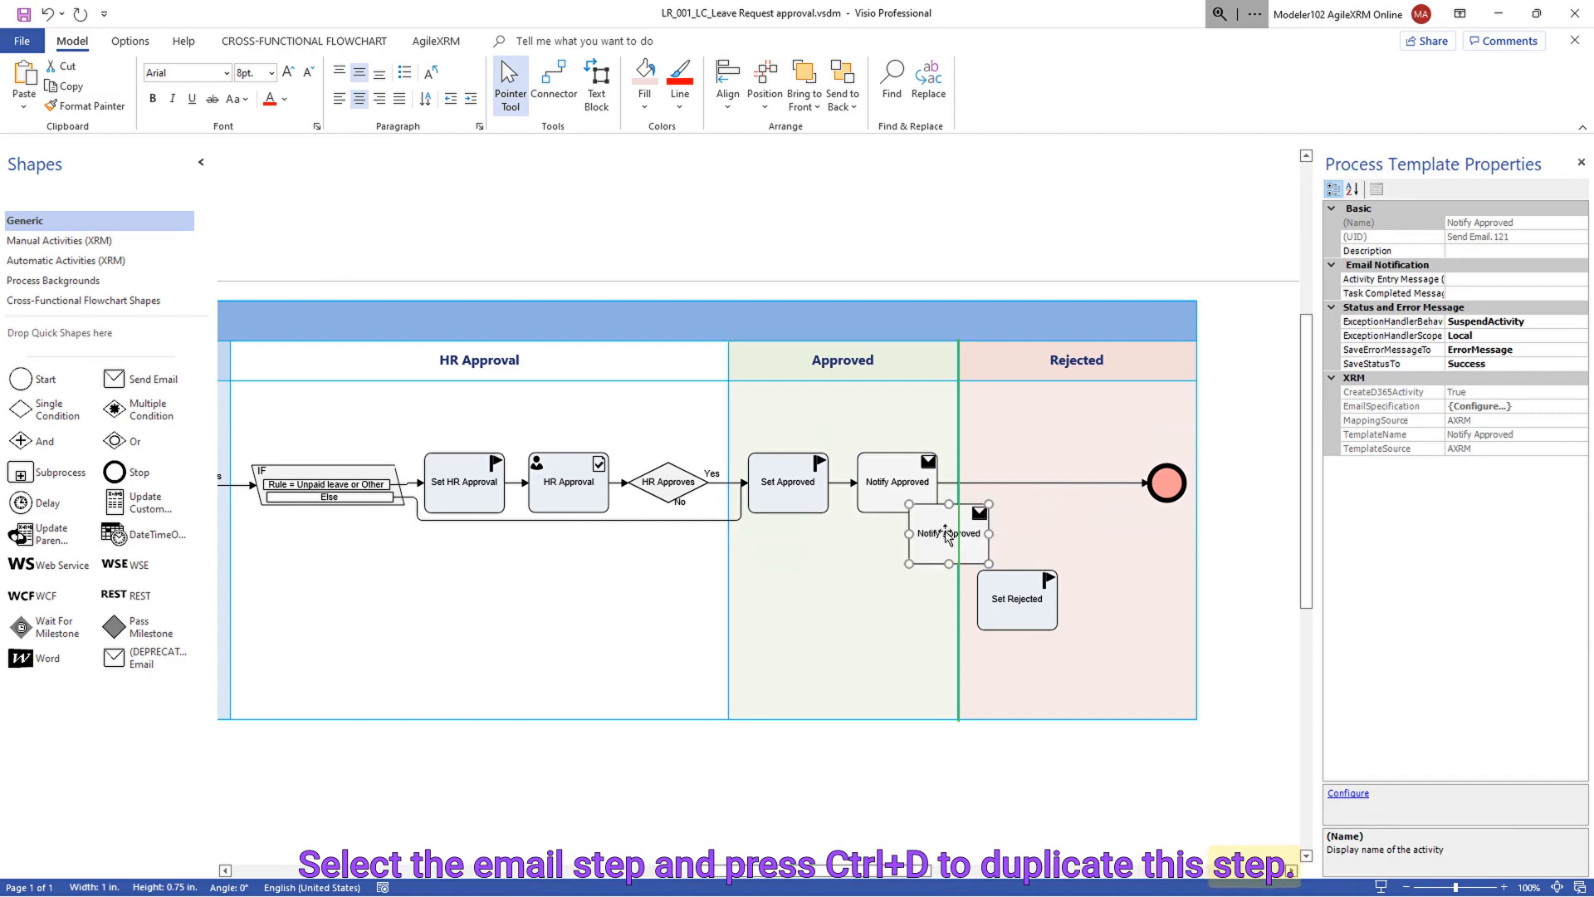
left_click_drag(946, 533, 1116, 598)
- Rename the duplicated email activity as "Notify Rejected"
double_click(1093, 601)
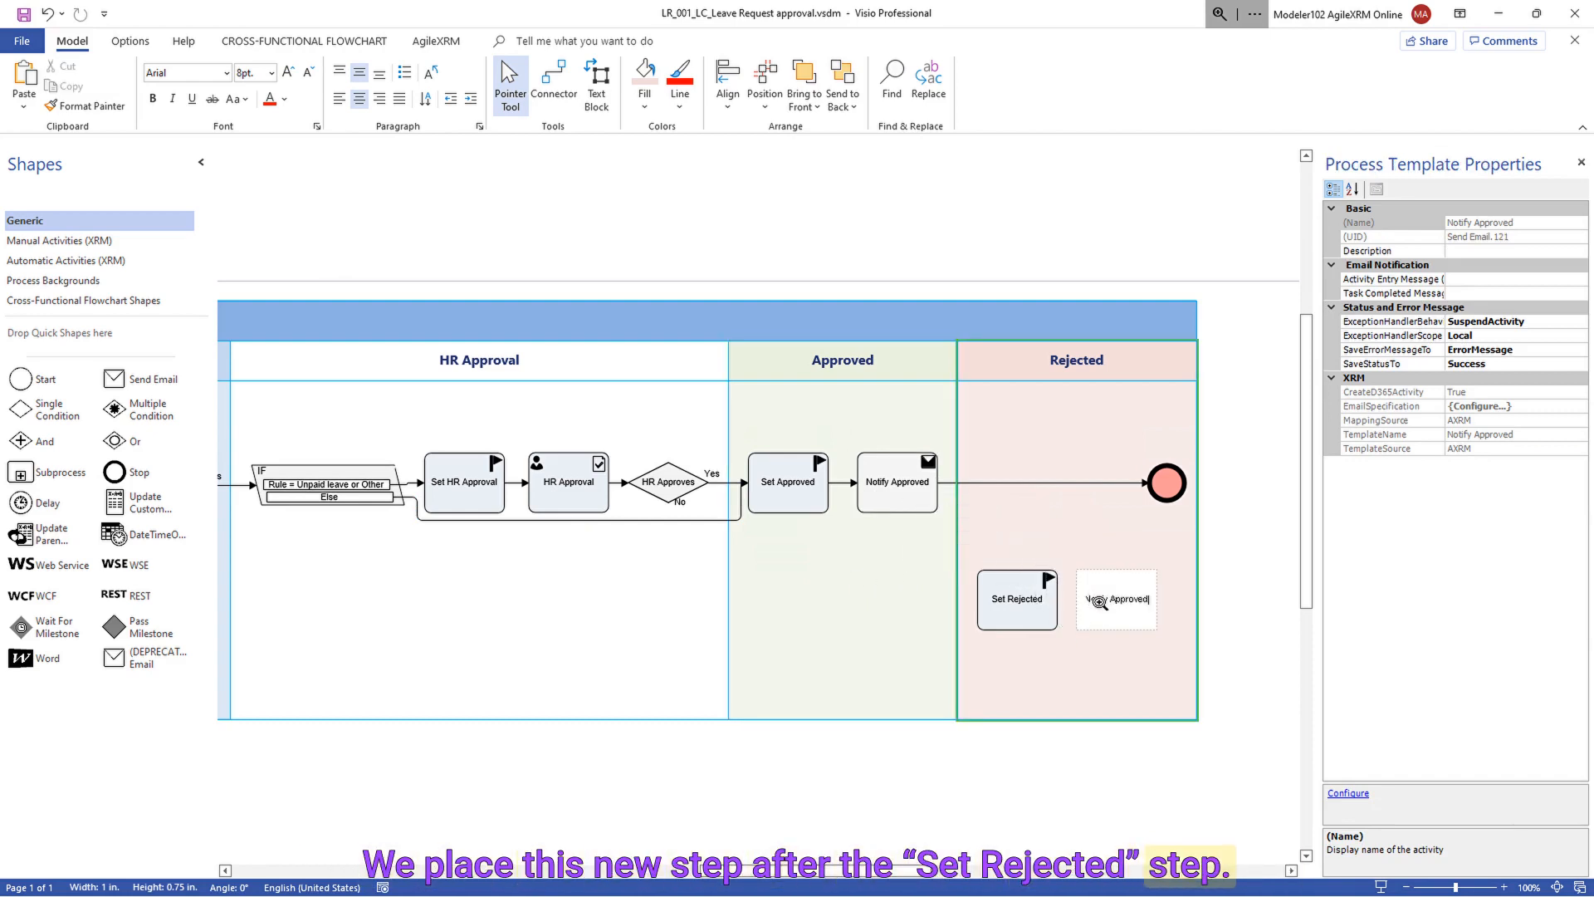
key("BackSpace")
key("BackSpace")
key("BackSpace")
key("BackSpace")
key("BackSpace")
key("BackSpace")
key("BackSpace")
key("BackSpace")
type("Rejecte")
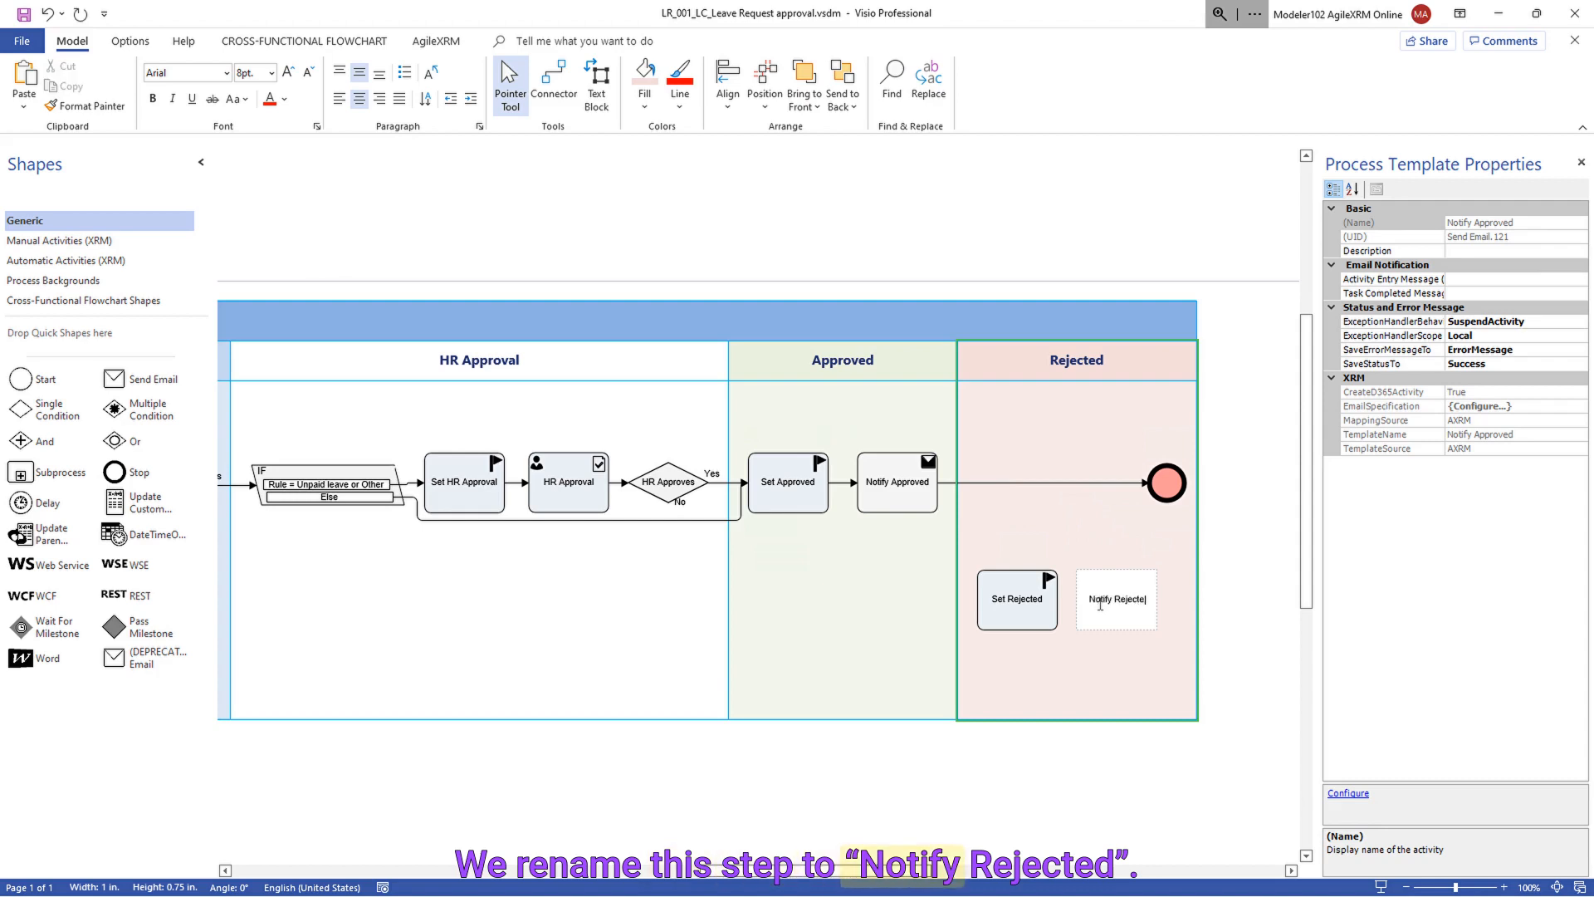
type("d")
left_click(1110, 660)
- Open the email configuration of the Notify Rejected activity and create a new email template named "Notify Rejected"
left_click(1119, 611)
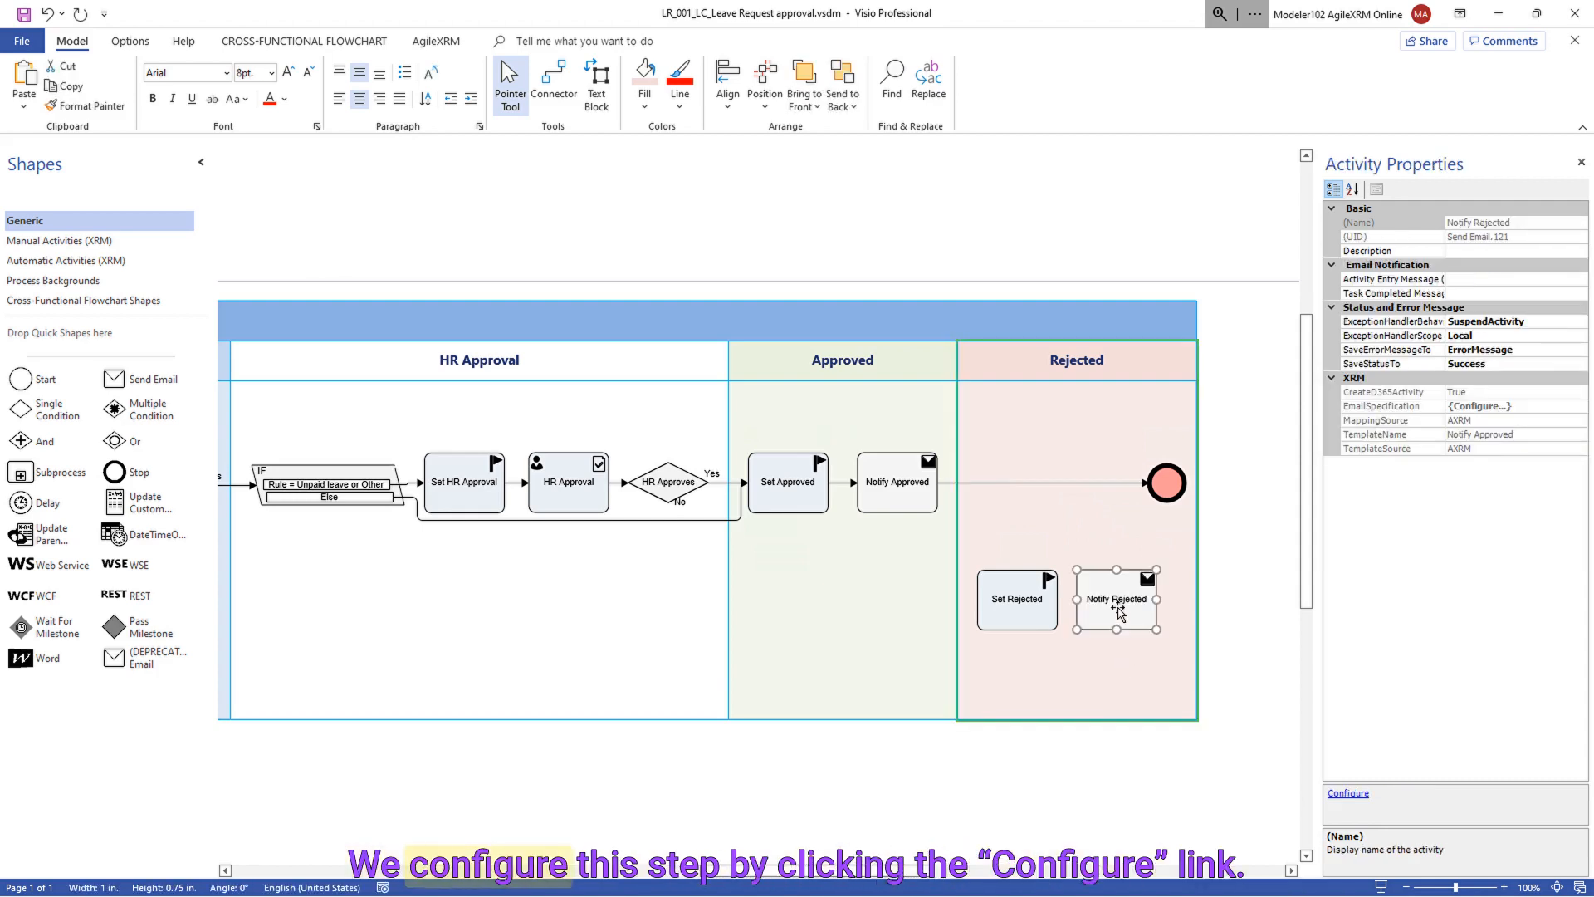
left_click(1346, 795)
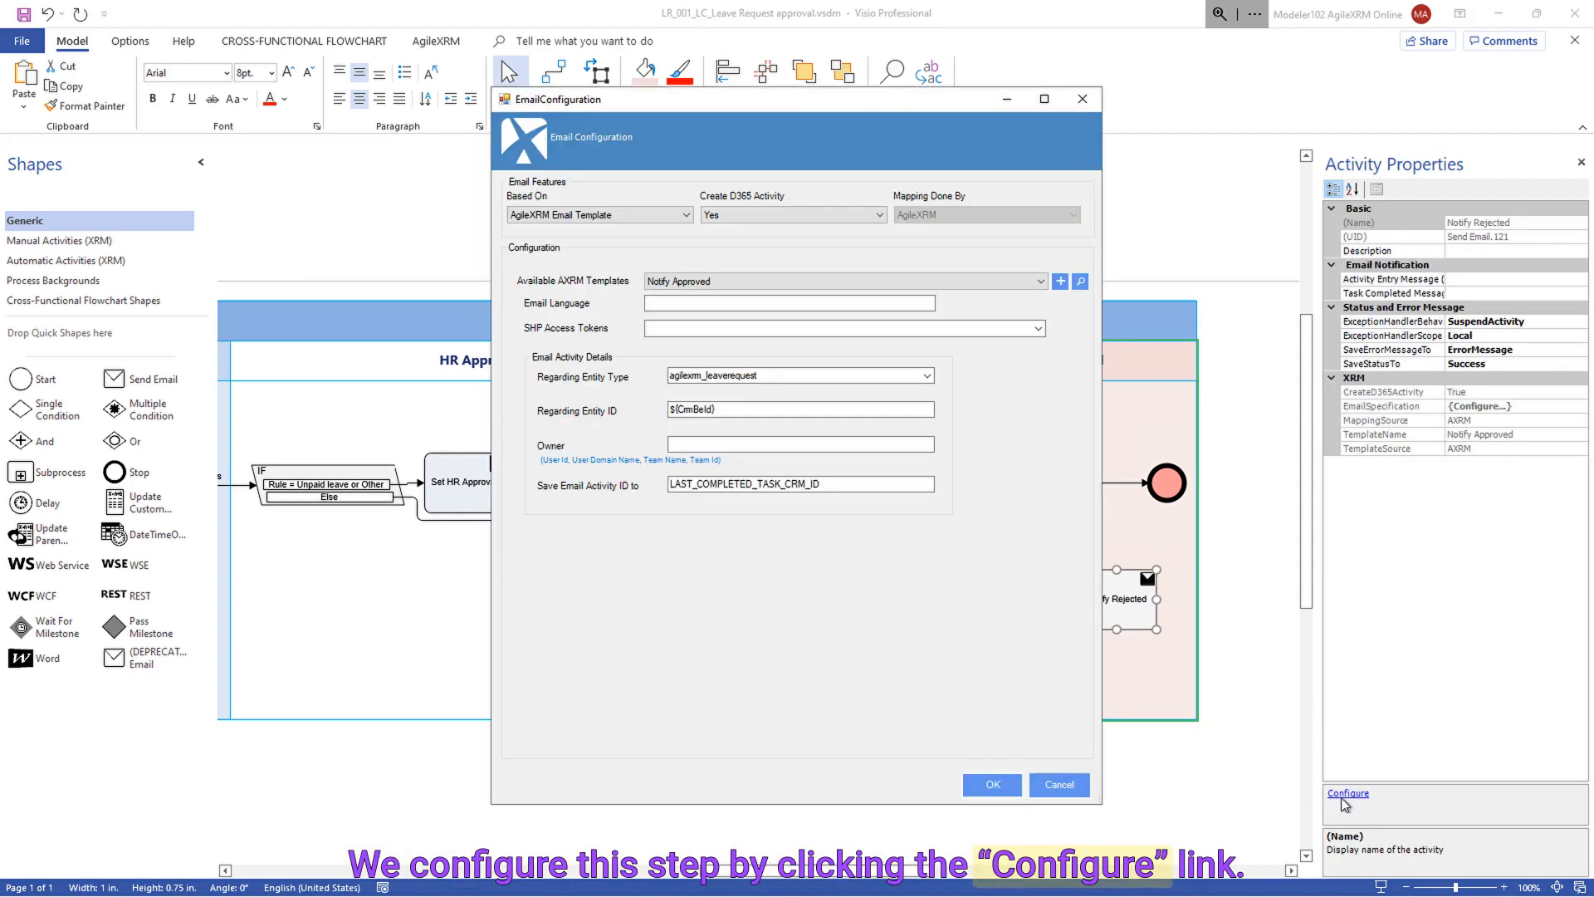
left_click(1062, 283)
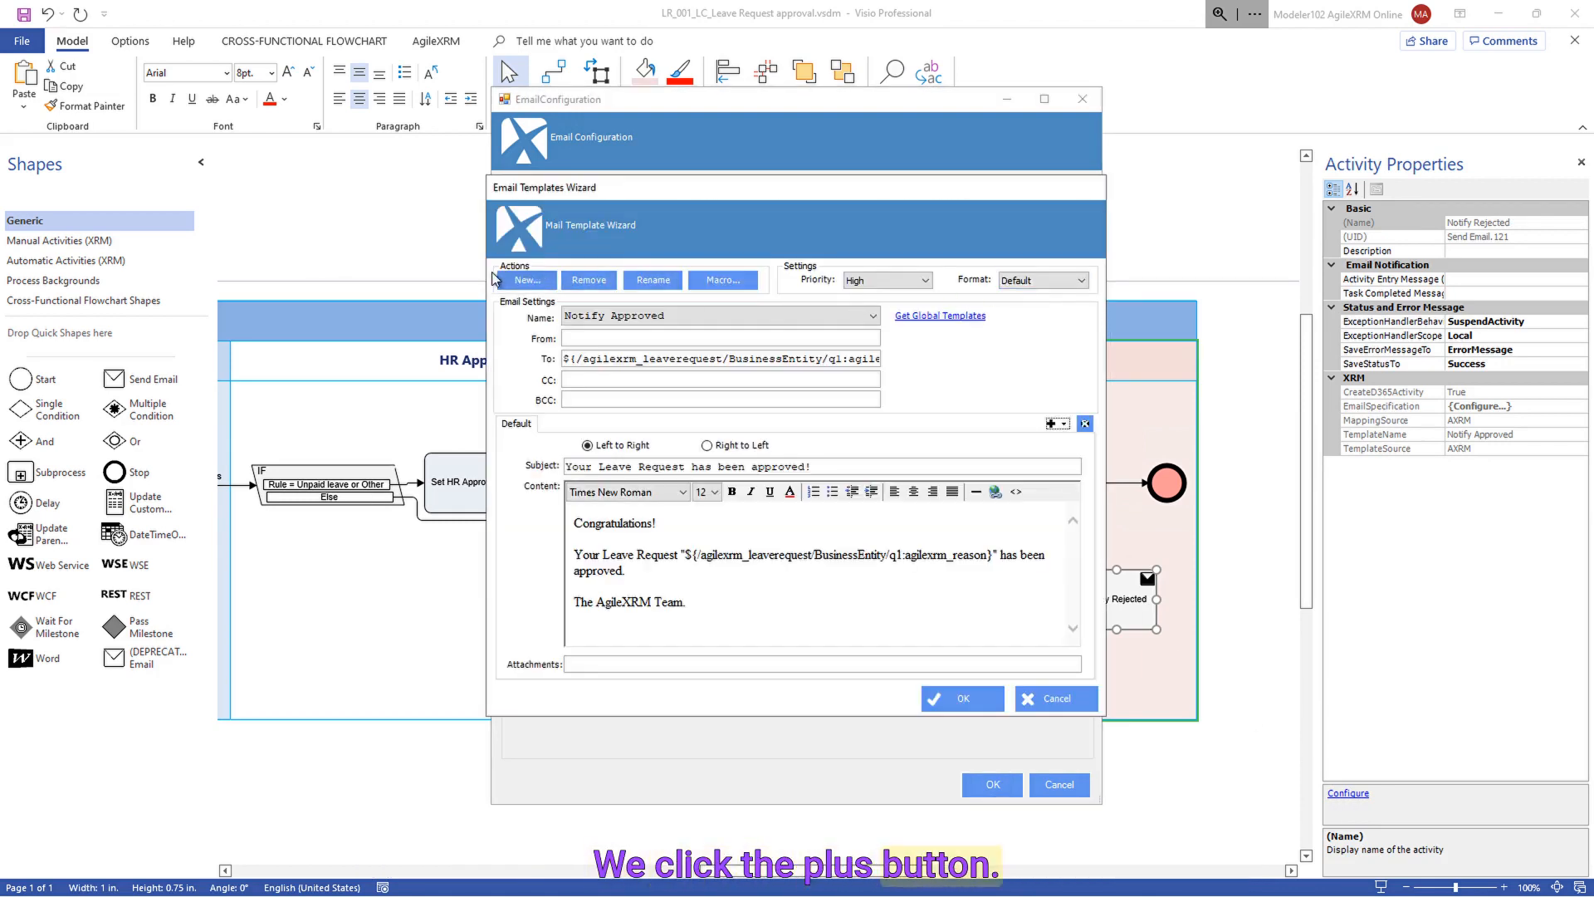
left_click(525, 281)
type("Noti")
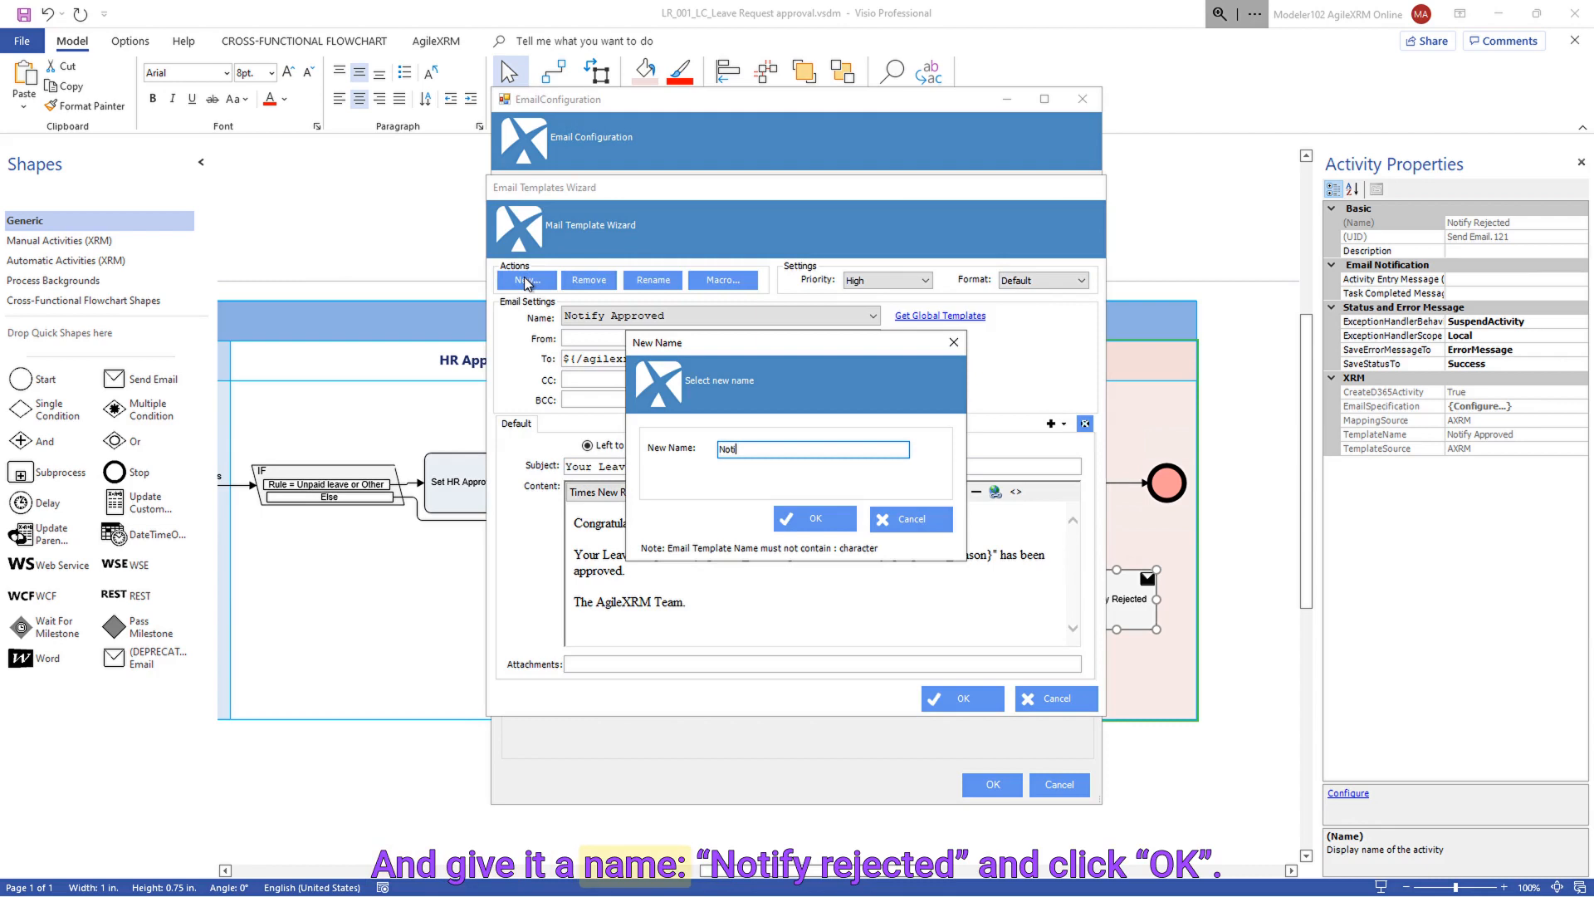
type("fy Rejected")
key("Return")
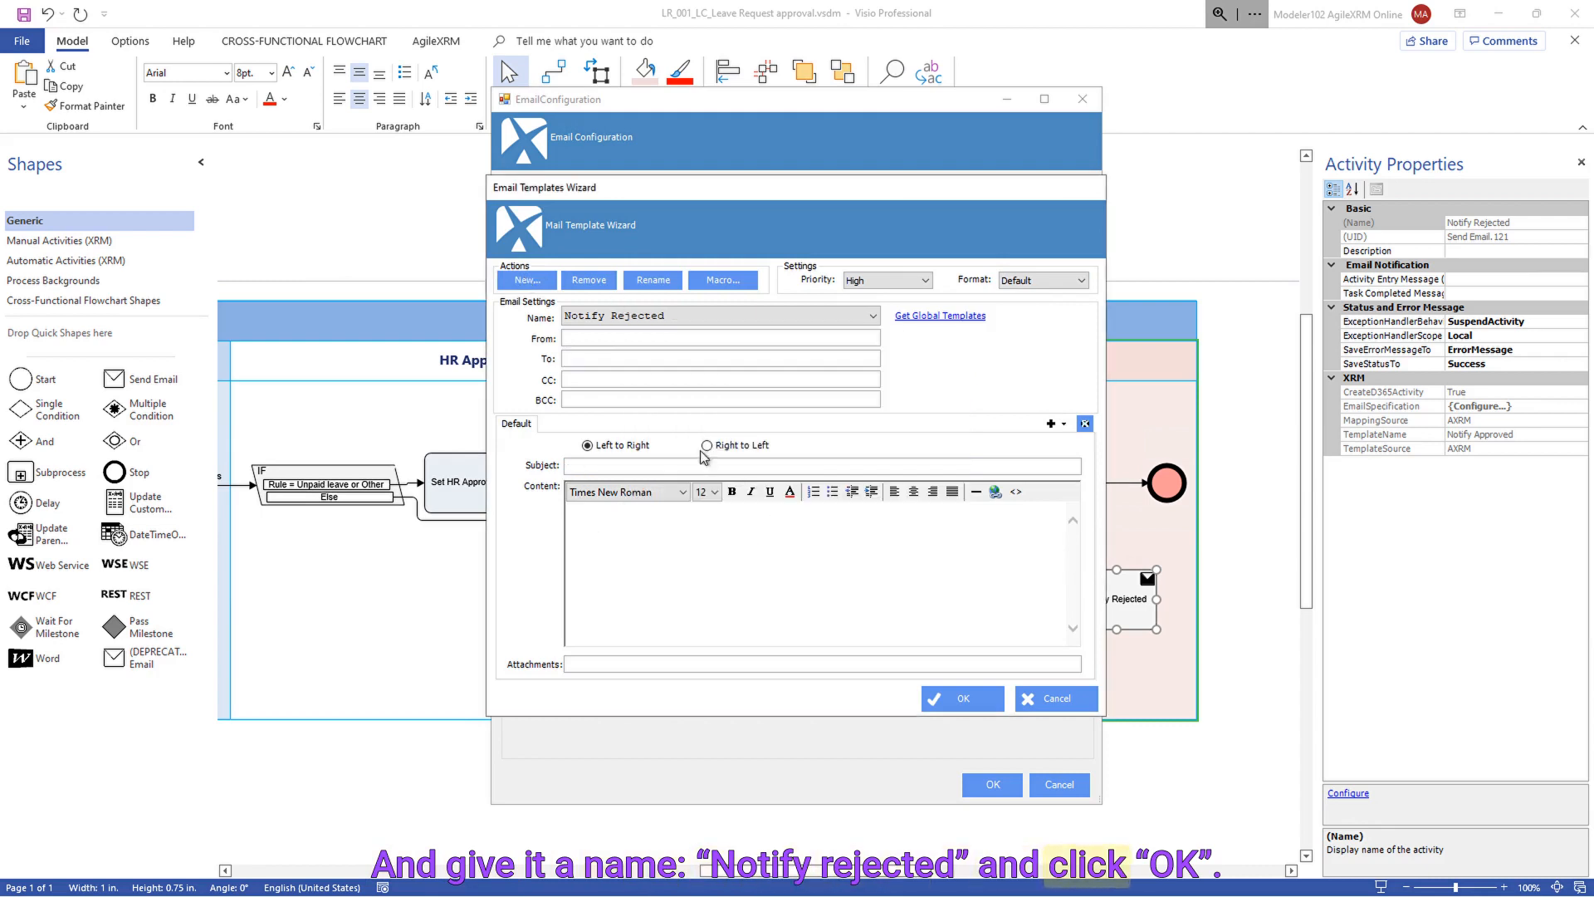
- Set the Notify Rejected template's To recipient to the Requester column of the Leave Request entity from the context
left_click(612, 359)
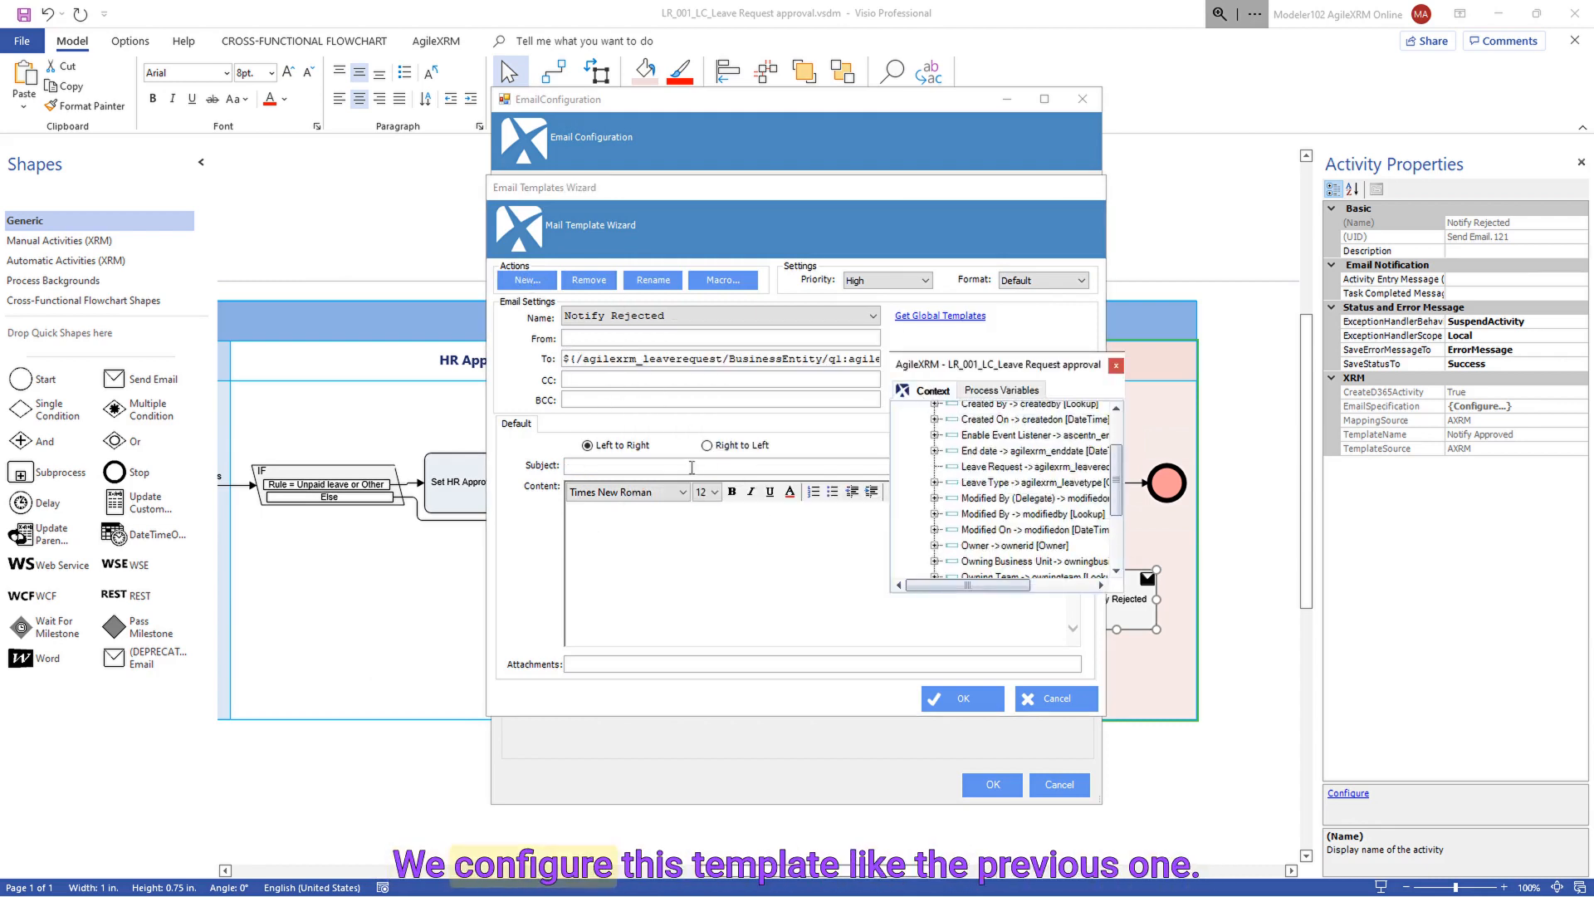
- Fill the Notify Rejected template with subject "Your Leave Request has been rejected" and a rejection message quoting the request's reason, signed "The AgileXRM Team."
left_click(692, 467)
type("Your Leave Request has been rejected")
left_click(642, 567)
type("Unfor")
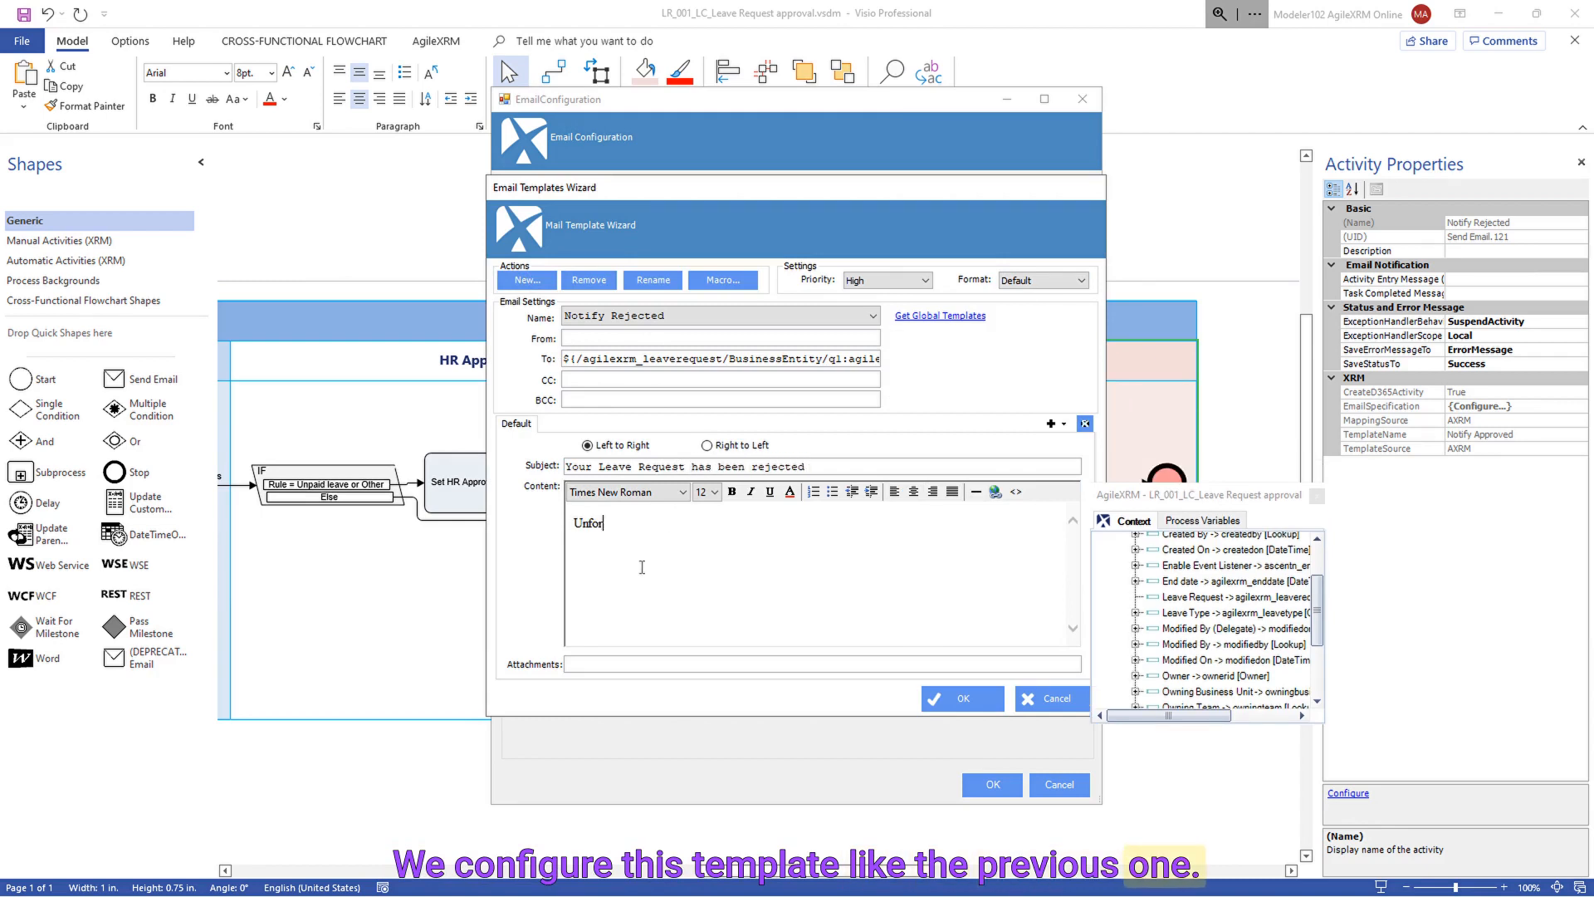
type("tunately, your l")
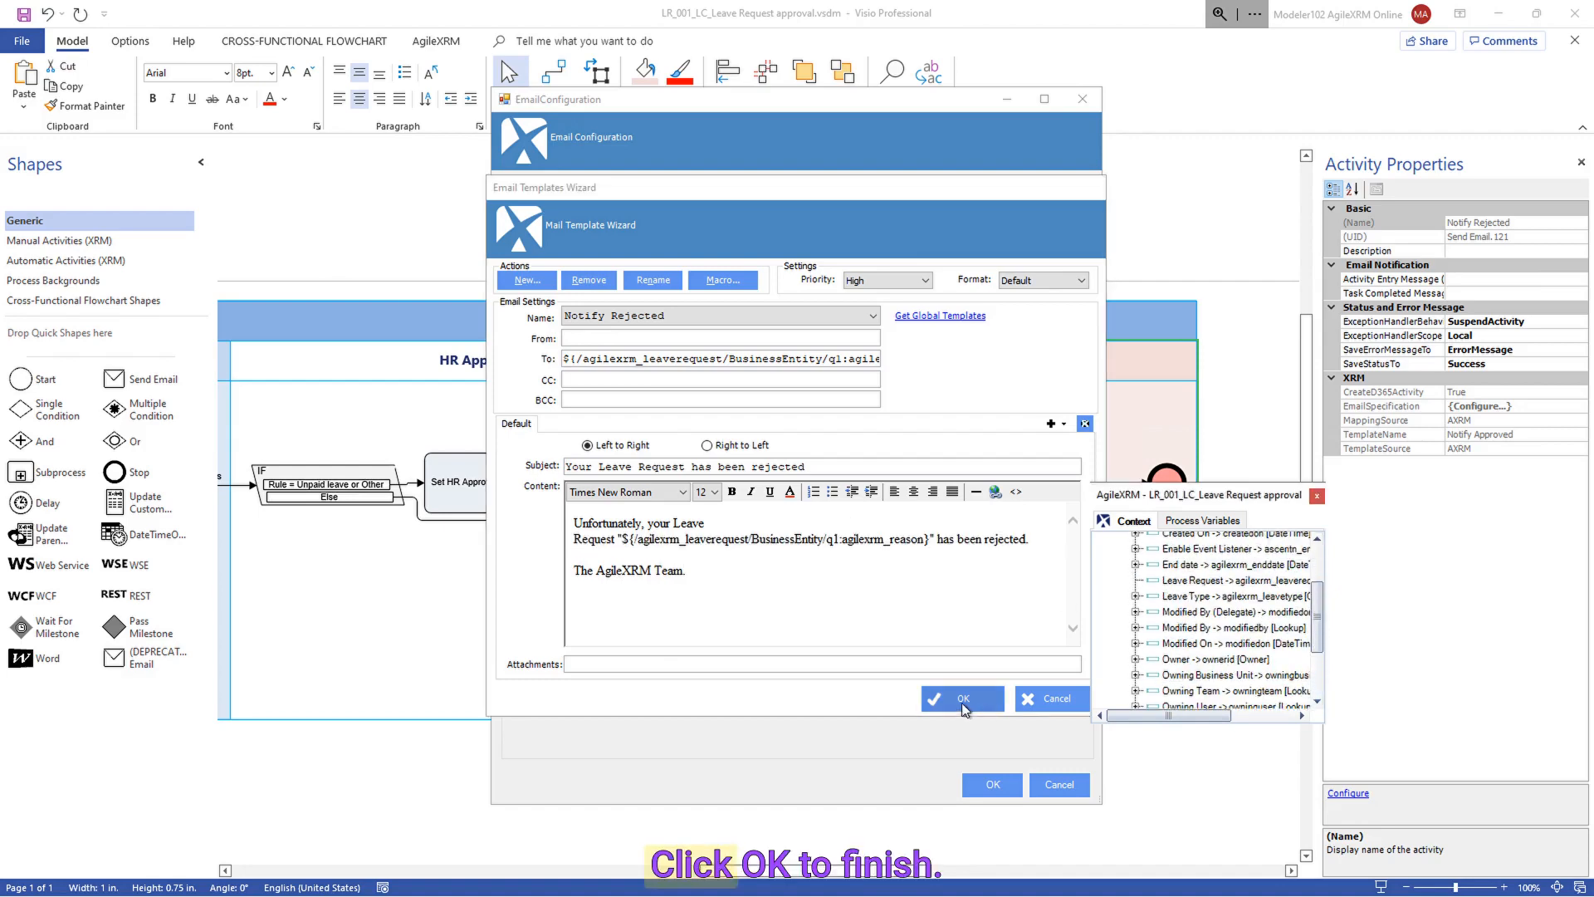
left_click(963, 698)
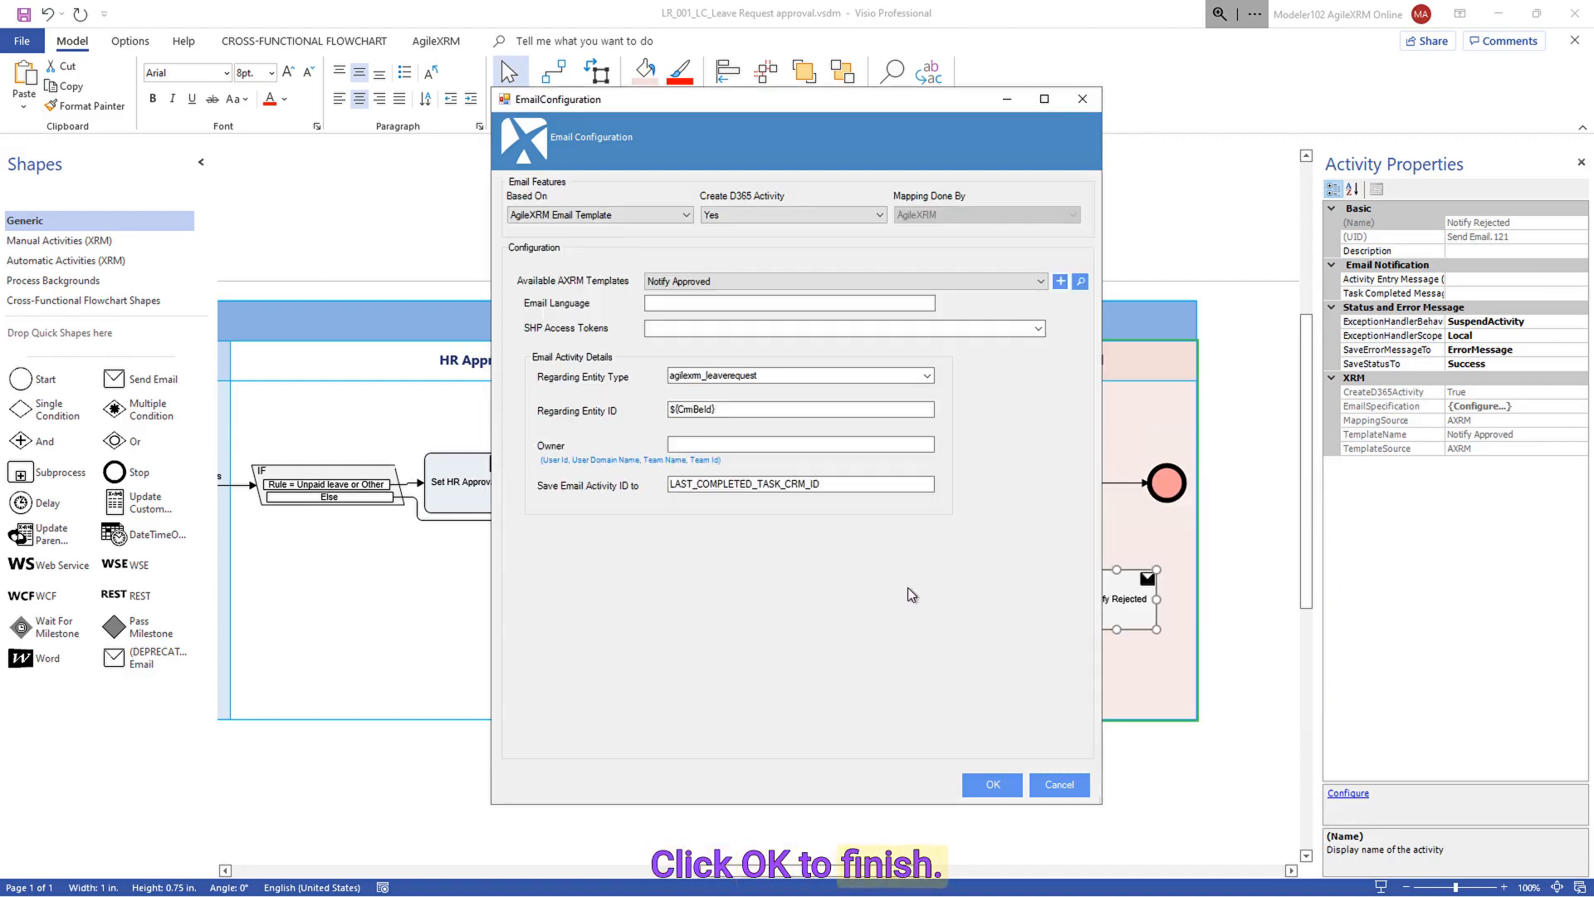
- Choose Notify Rejected as the AgileXRM email template for the Notify Rejected activity and confirm the email configuration
left_click(1009, 281)
left_click(779, 307)
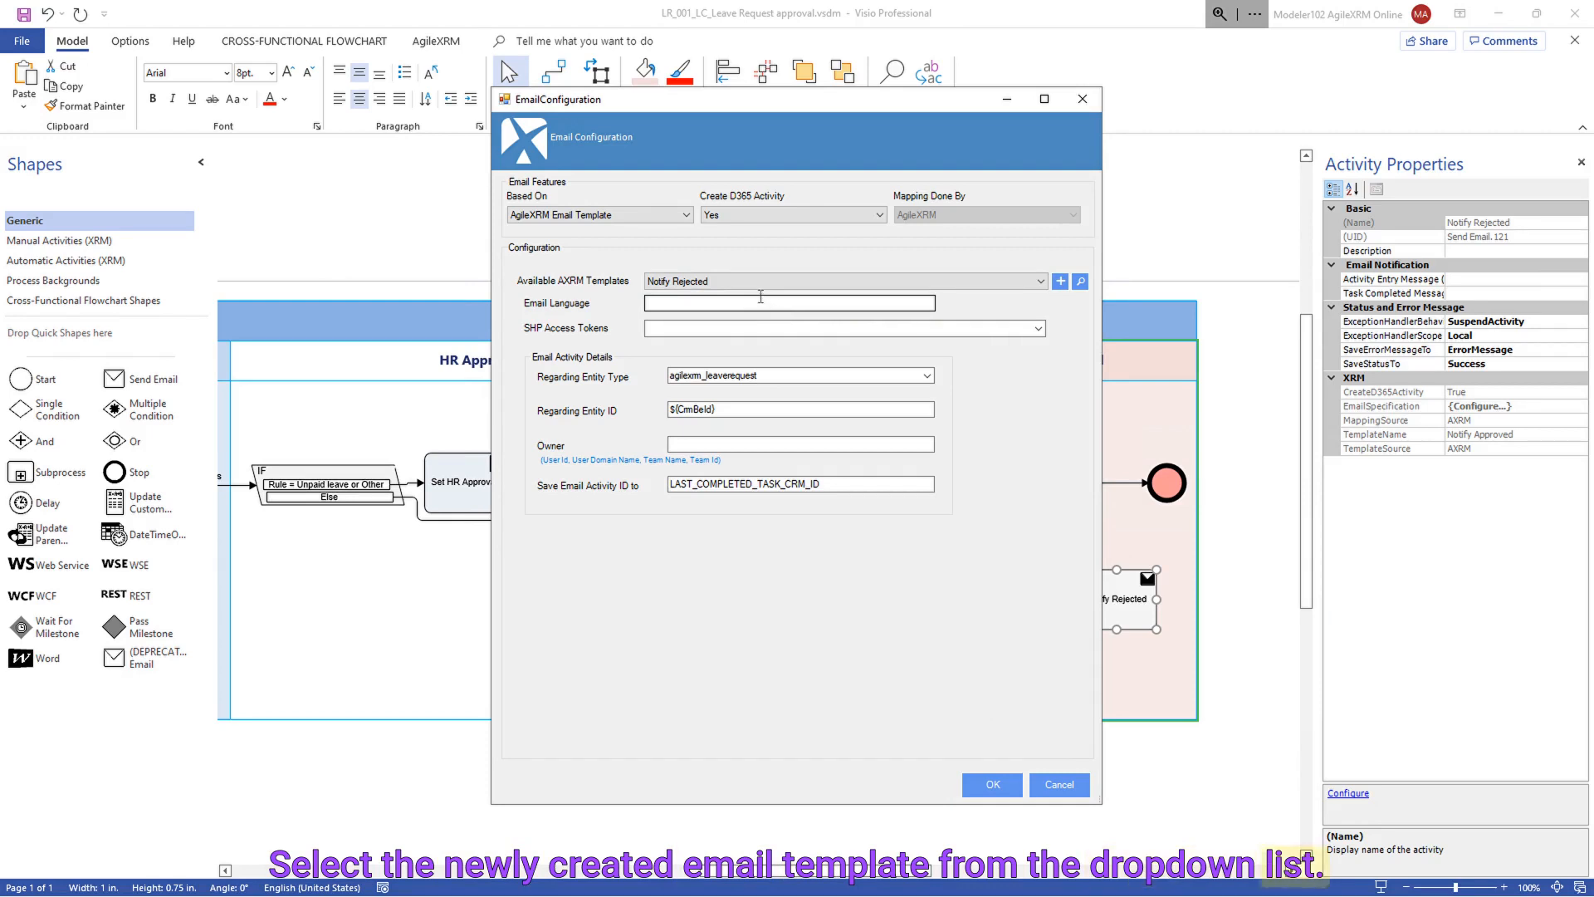
left_click(996, 784)
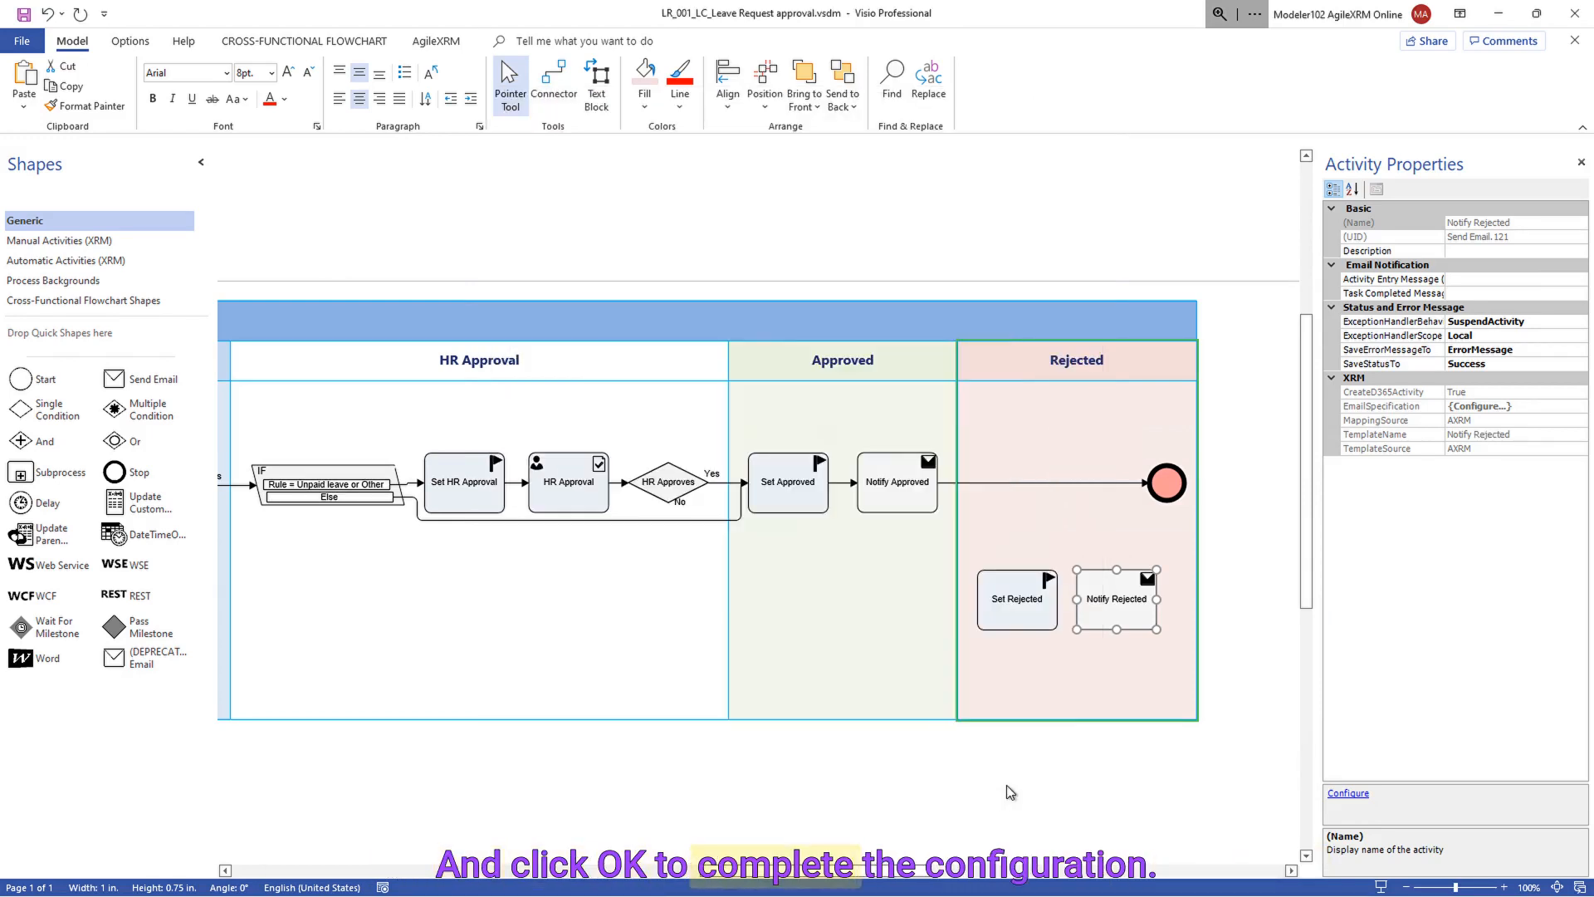
- Widen the Rejected stage and move the Stop shape further along to make room after Notify Rejected
left_click_drag(1196, 514, 1275, 512)
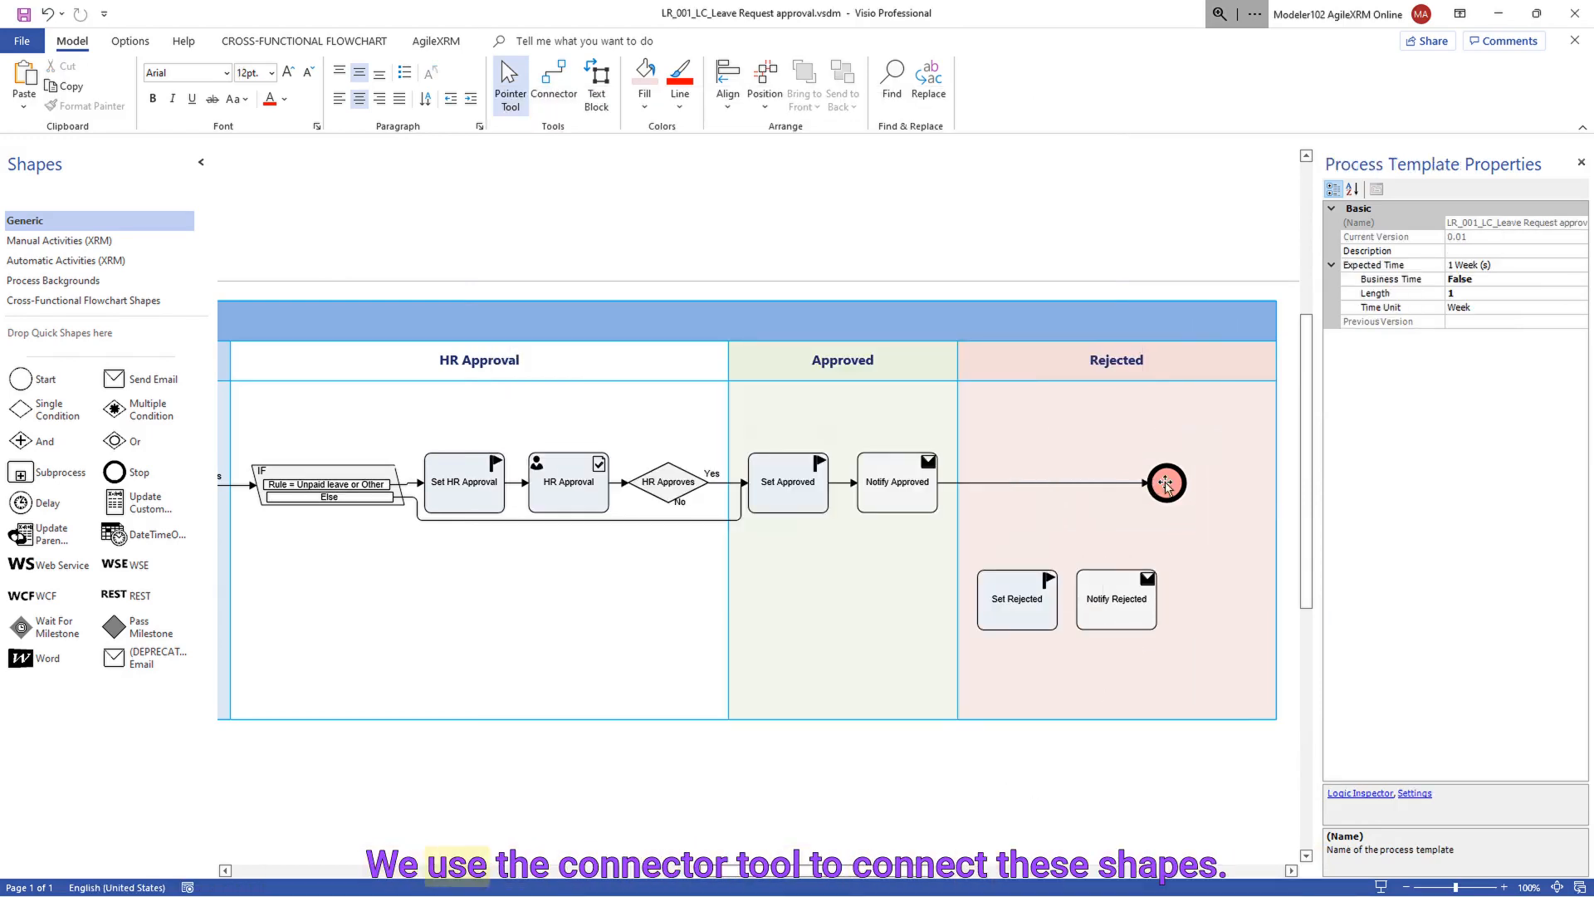
left_click_drag(1166, 482, 1247, 483)
- Connect the No branches of HR Approves and Manager Approves to Set Rejected, and link Set Rejected through Notify Rejected to the Stop shape
key("ctrl+3")
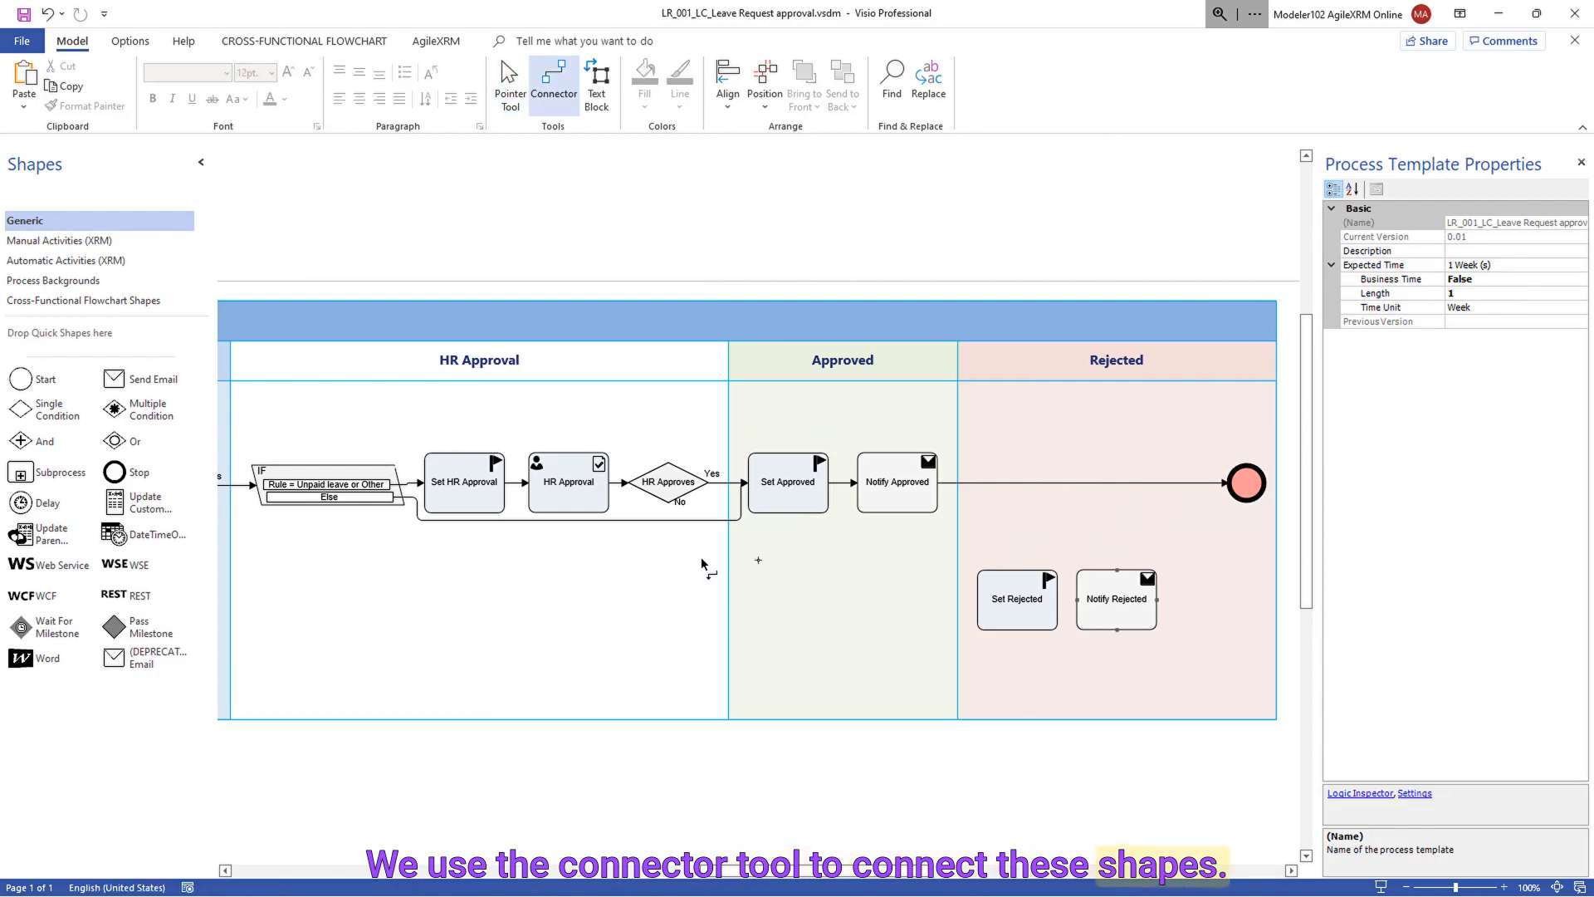
left_click_drag(668, 503, 975, 600)
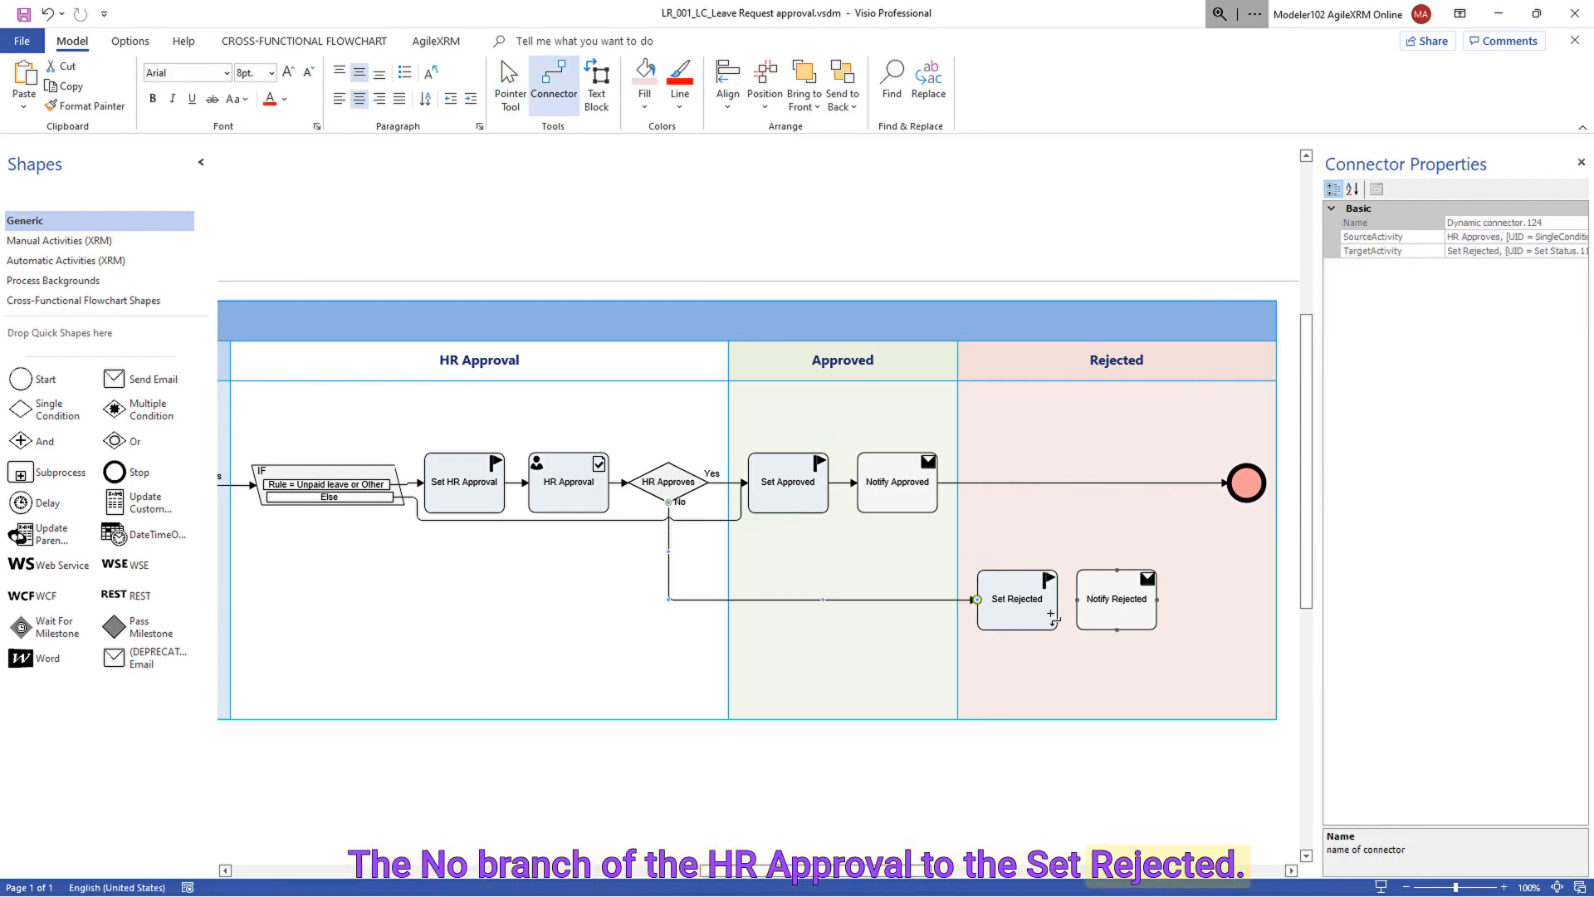
mouse_move(1059, 600)
left_mouse_down()
mouse_move(1180, 568)
mouse_move(1230, 482)
left_mouse_up()
scroll(851, 870, "left", 3)
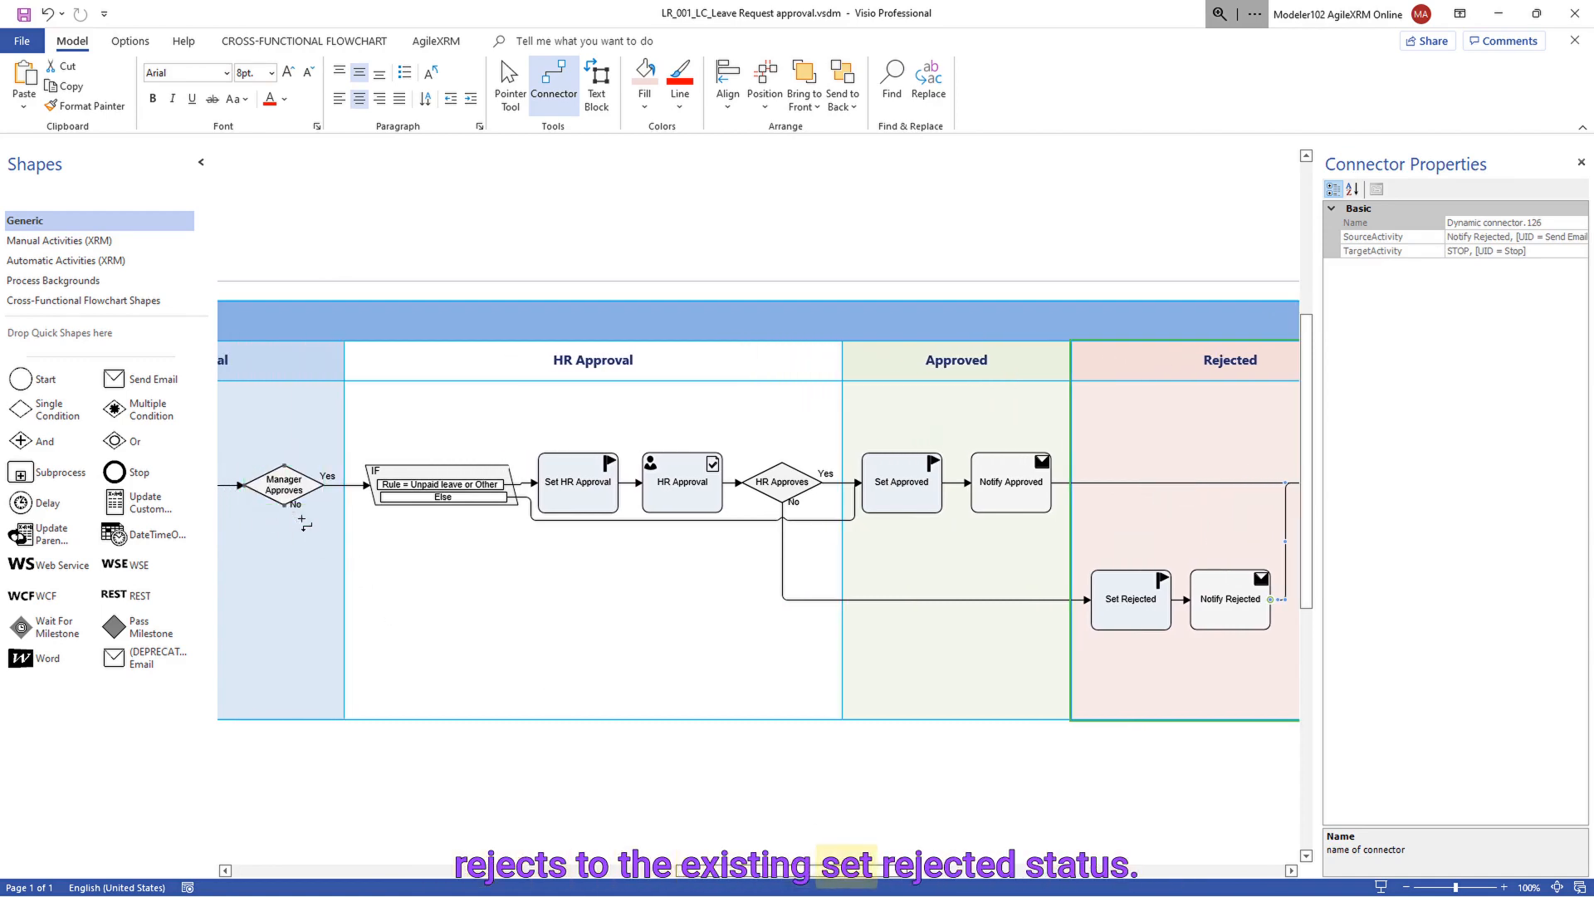
left_click_drag(284, 505, 1090, 598)
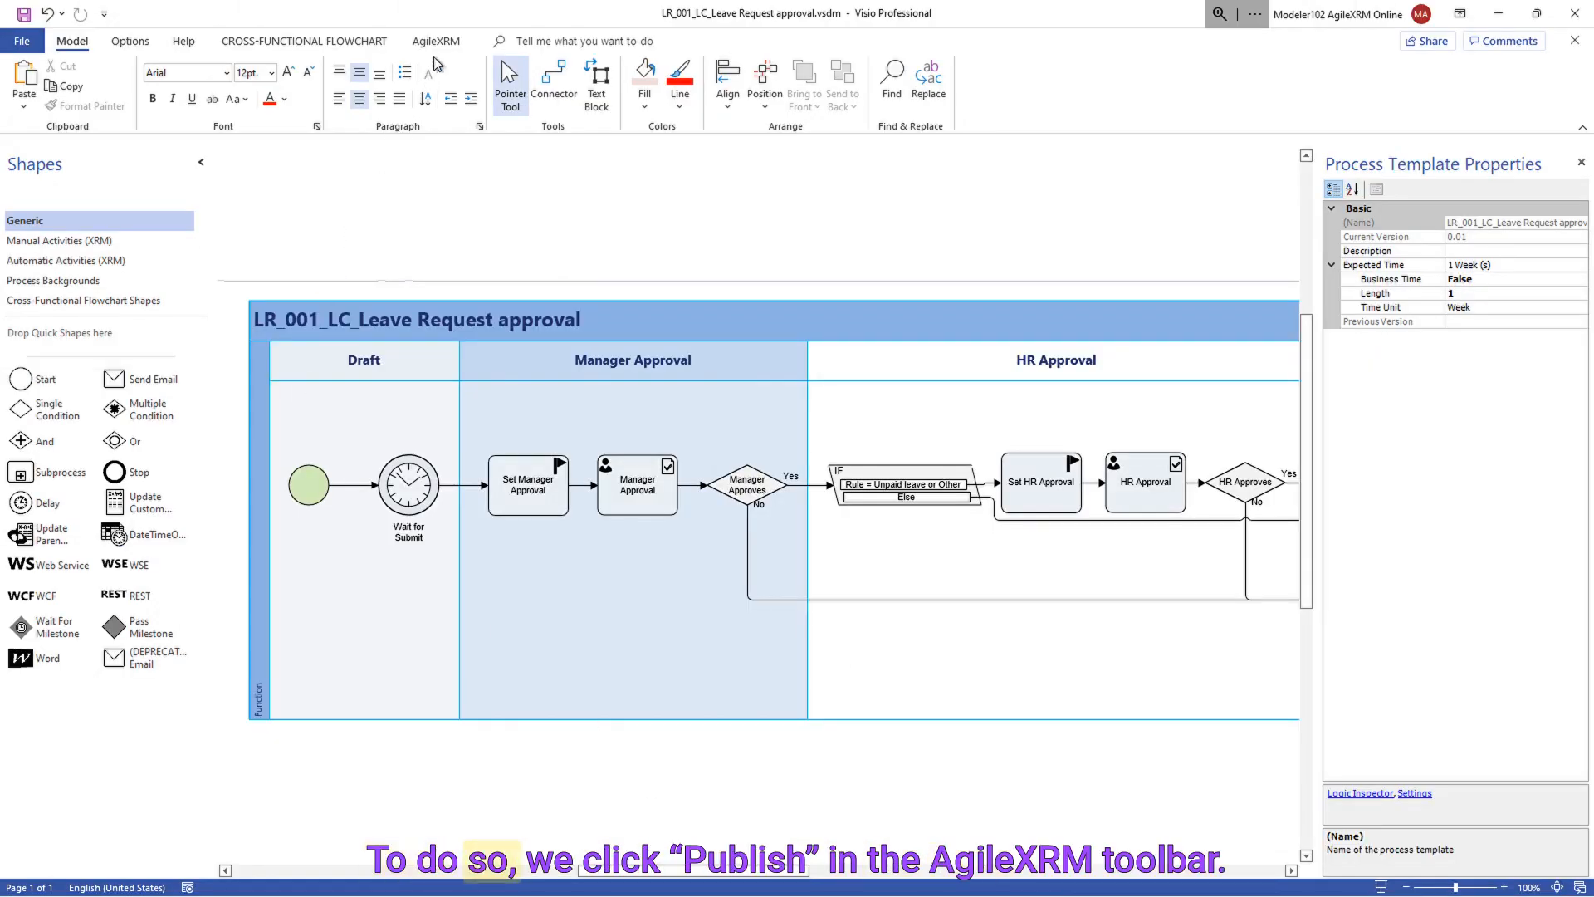
- Start publishing the process template and add it to XRM with Owner runtime permissions
left_click(436, 40)
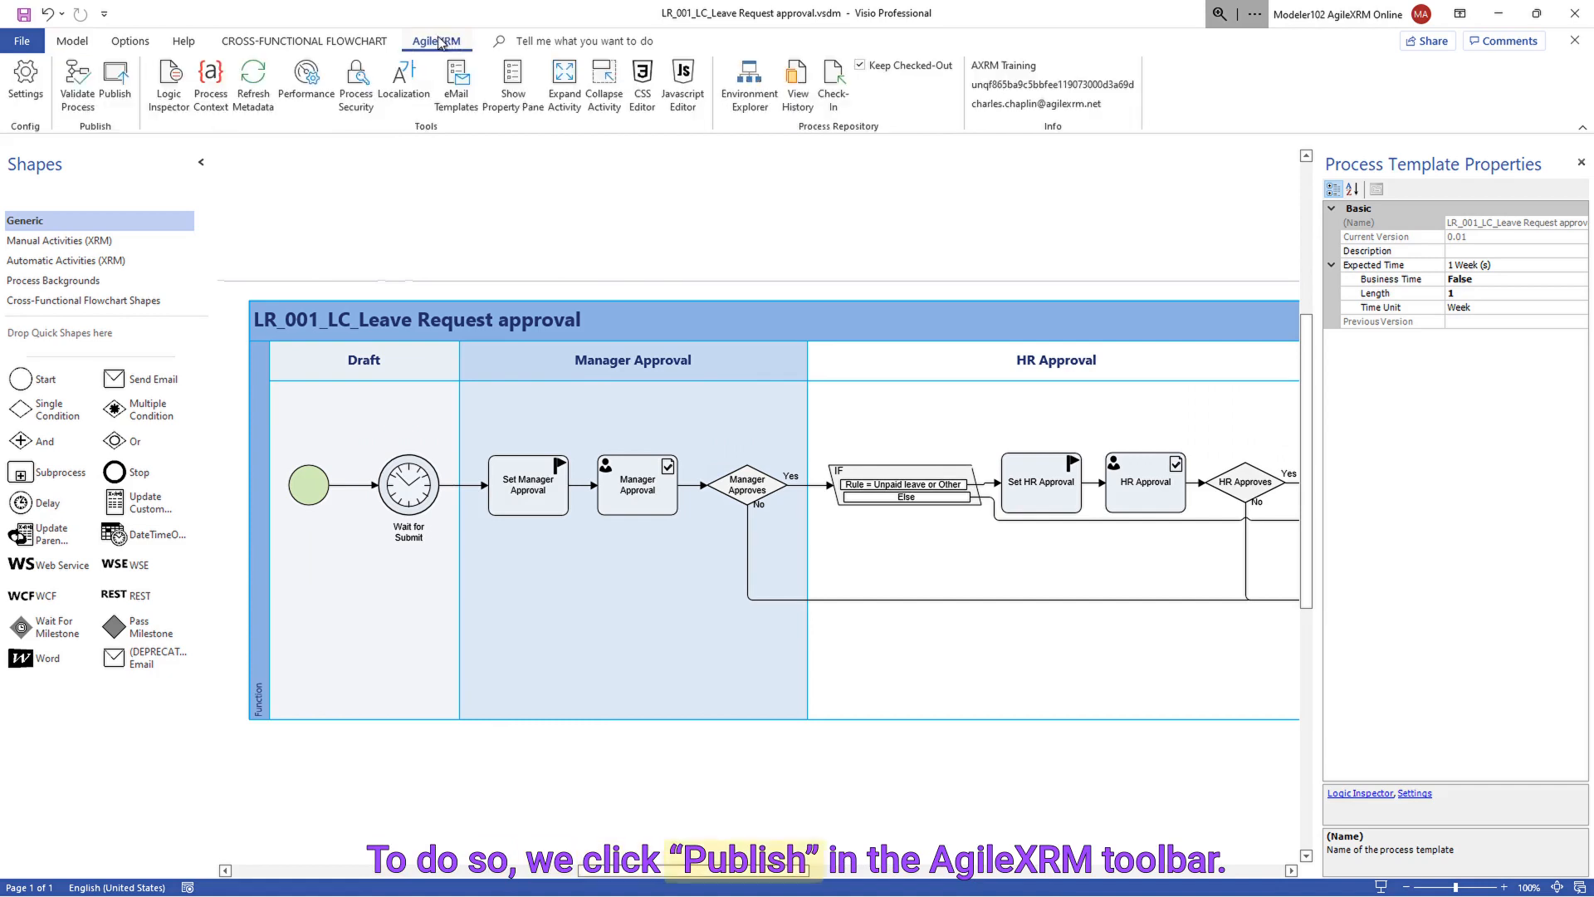
left_click(120, 101)
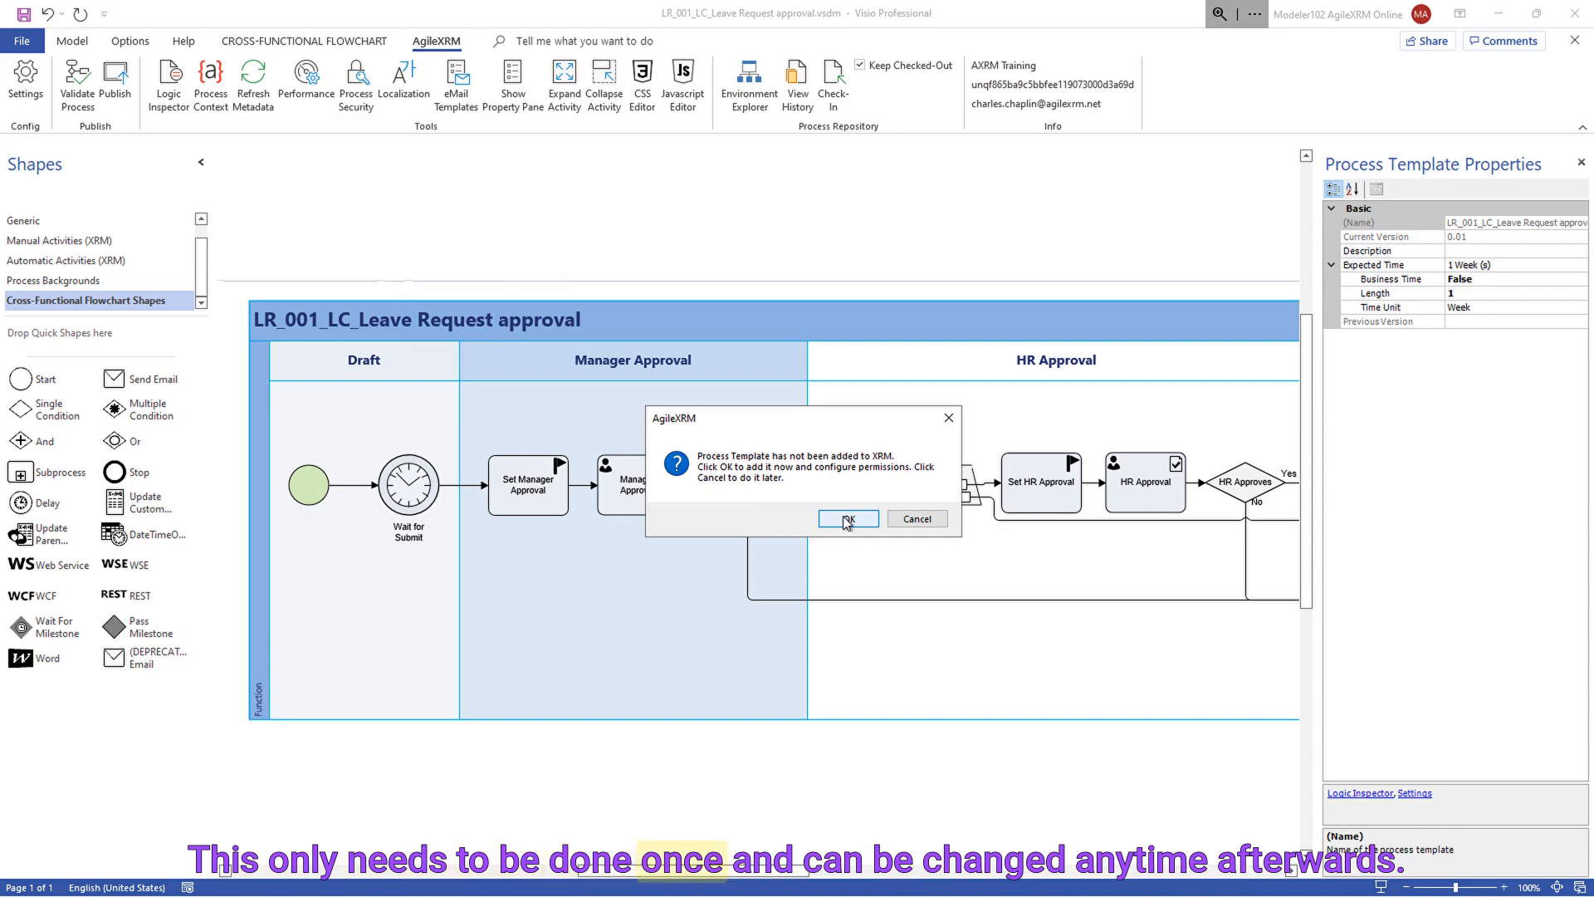
left_click(846, 519)
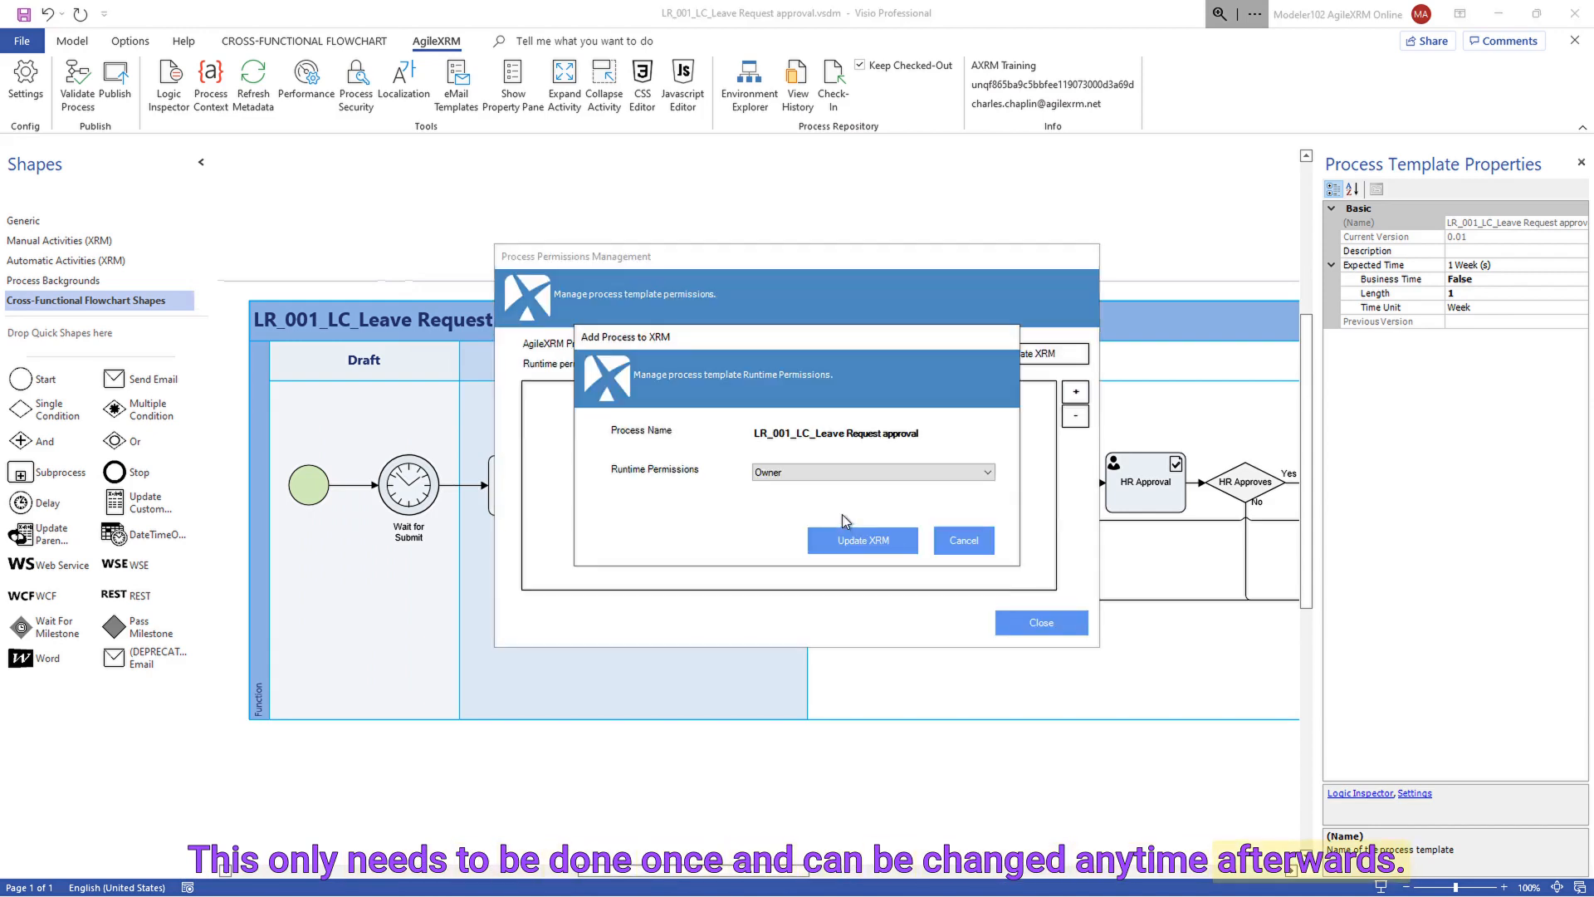
left_click(849, 540)
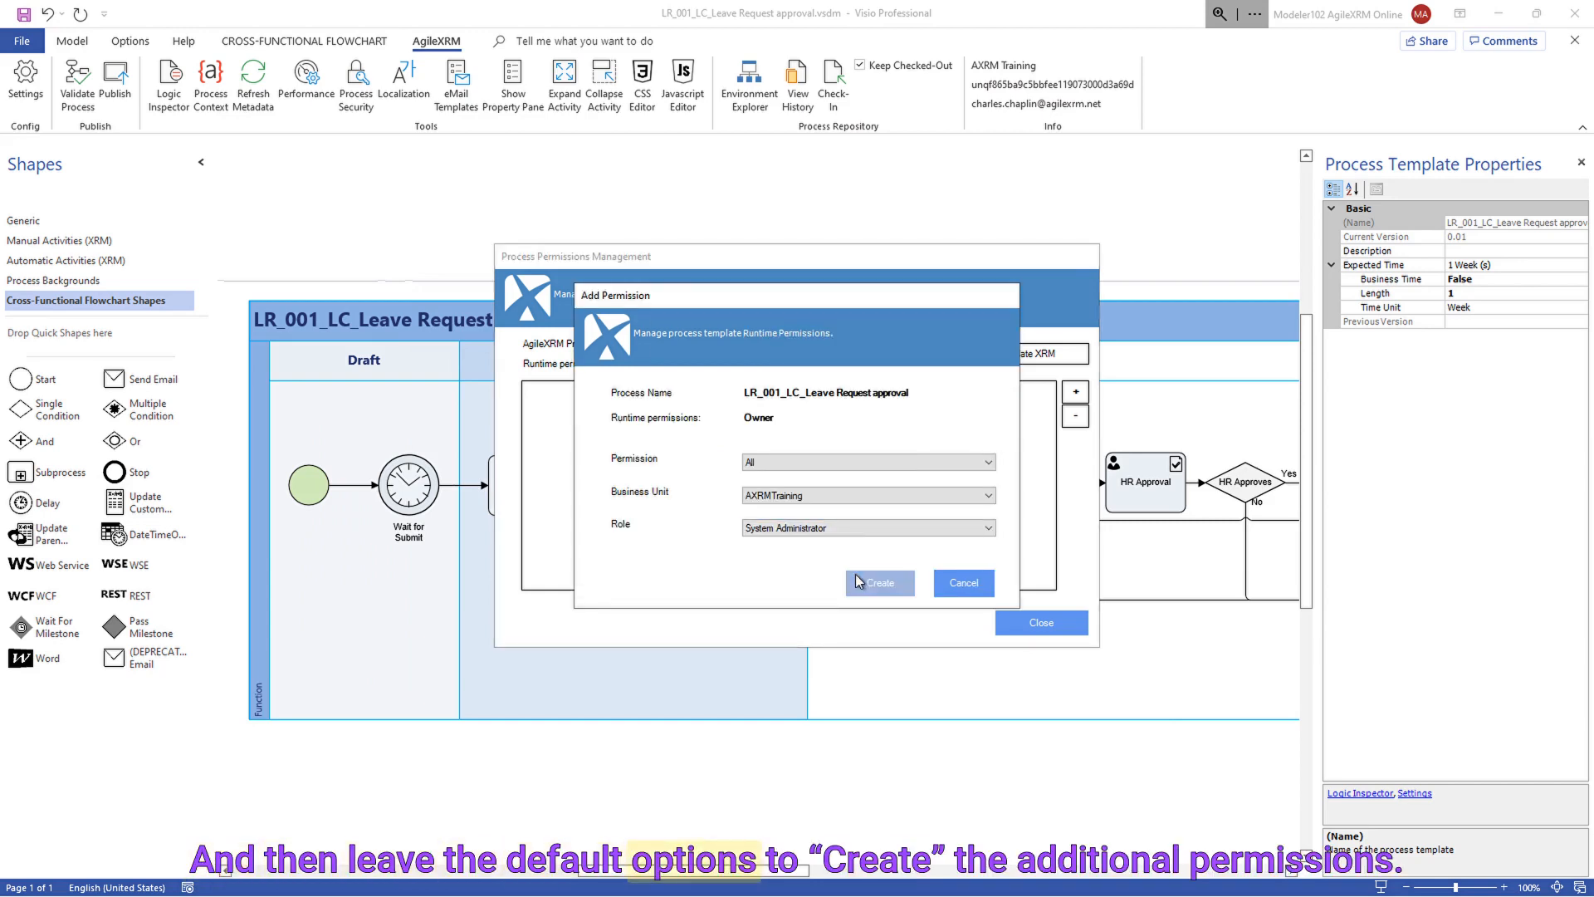
- Create All permissions for the System Administrator role in the AXRMTraining business unit, and publish process version 0.01 with Release Now
left_click(859, 581)
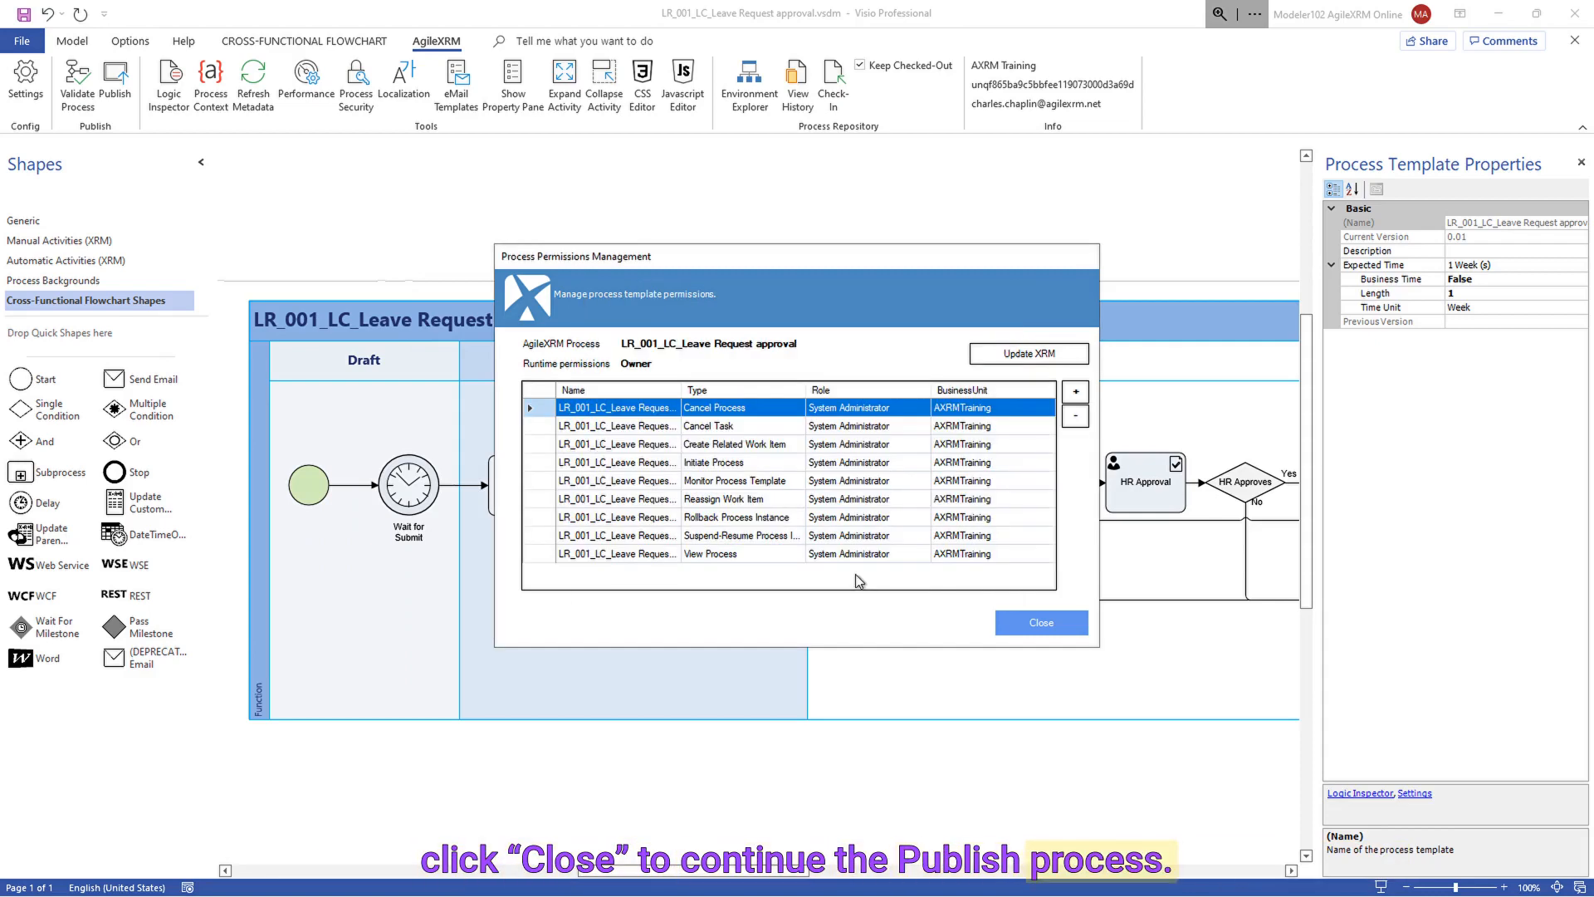
left_click(1046, 624)
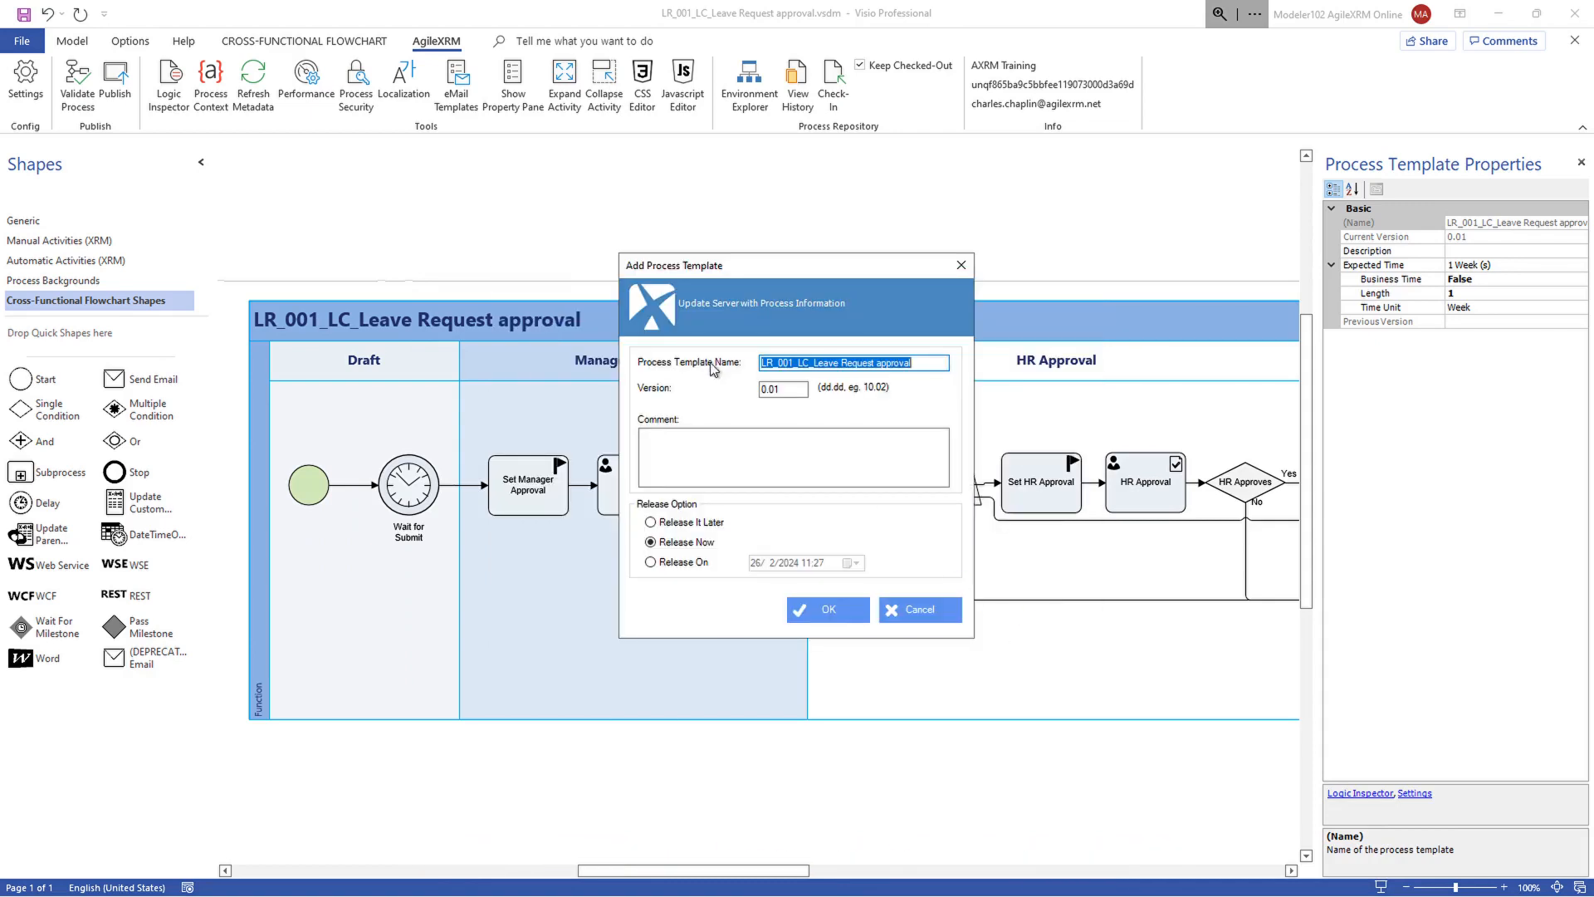
left_click(830, 618)
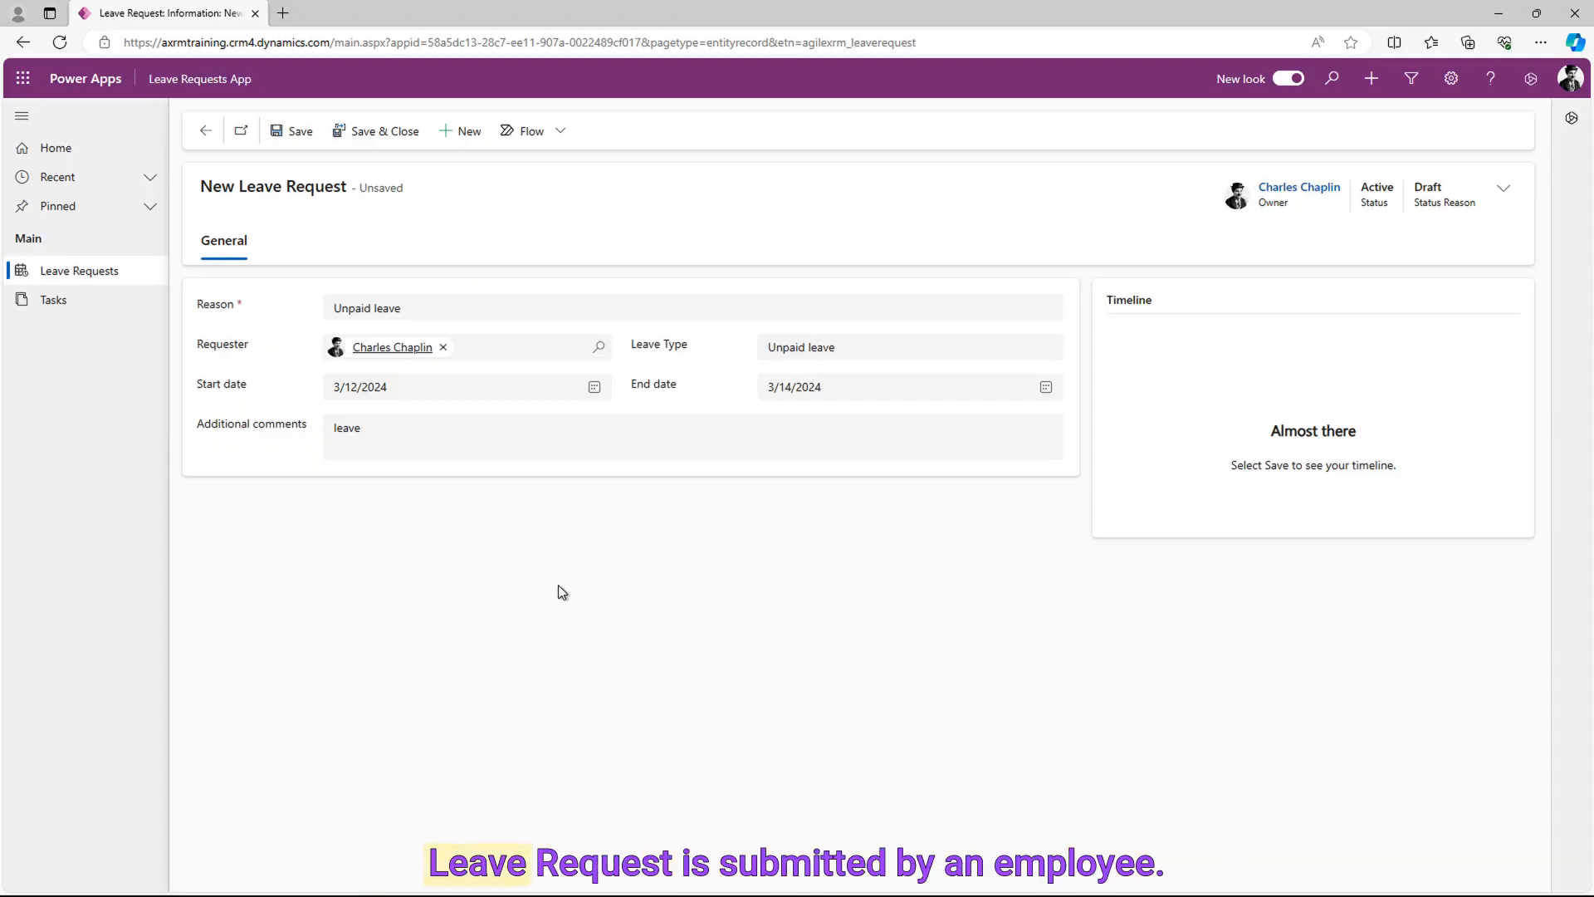
- Switch to the Power Apps maker portal in a new browser tab and open the "When a new leave request is created" workflow from the managed Leave Request Solution
left_click(283, 14)
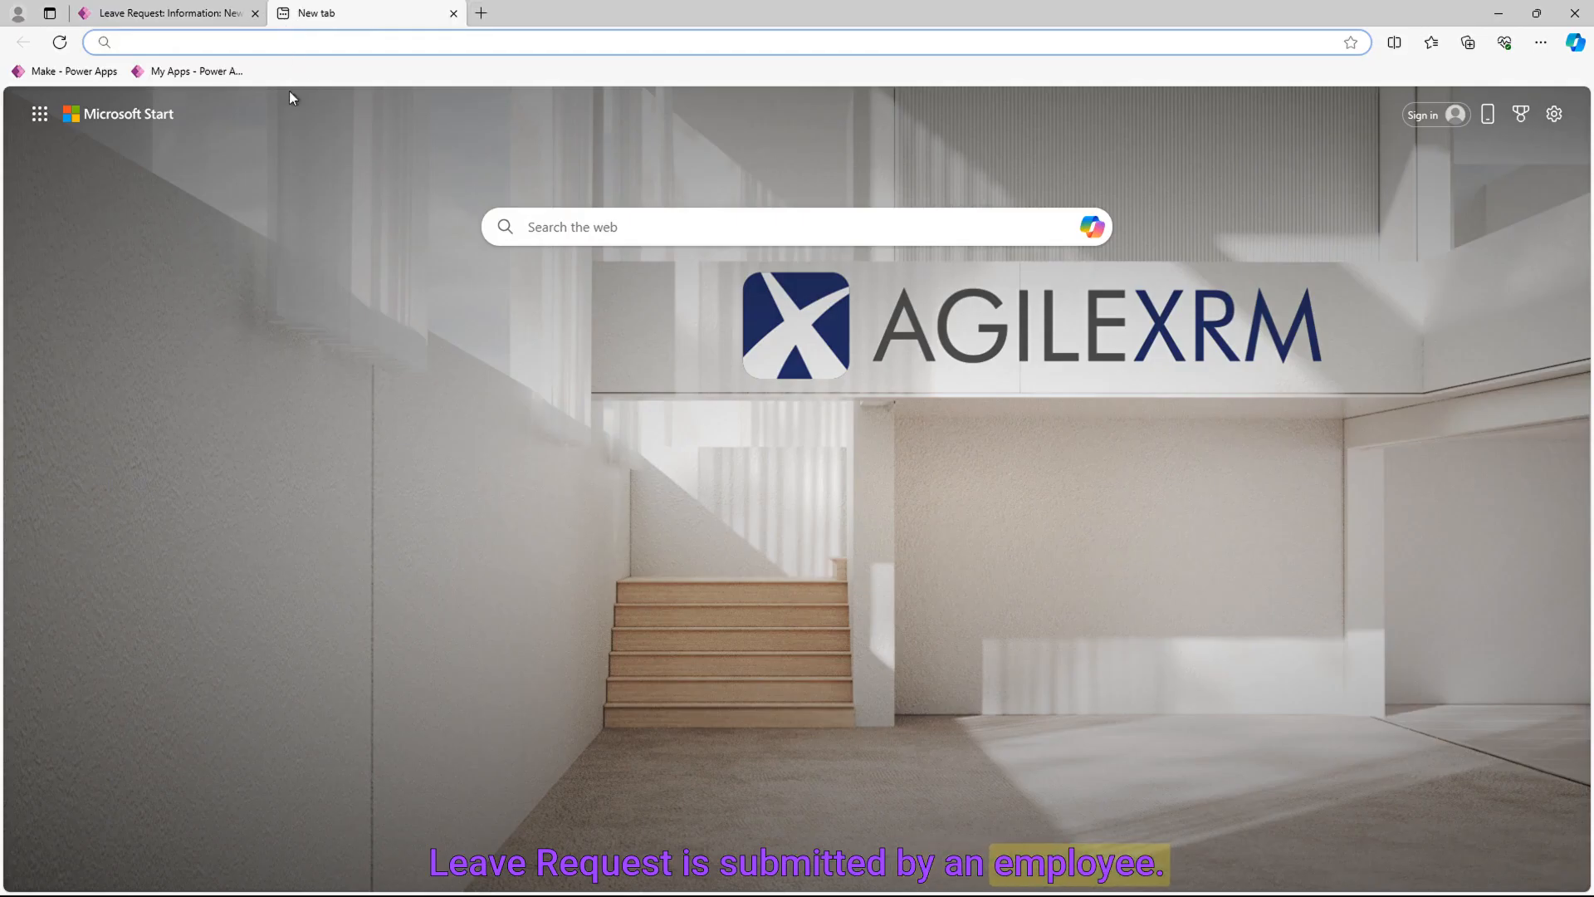
left_click(76, 72)
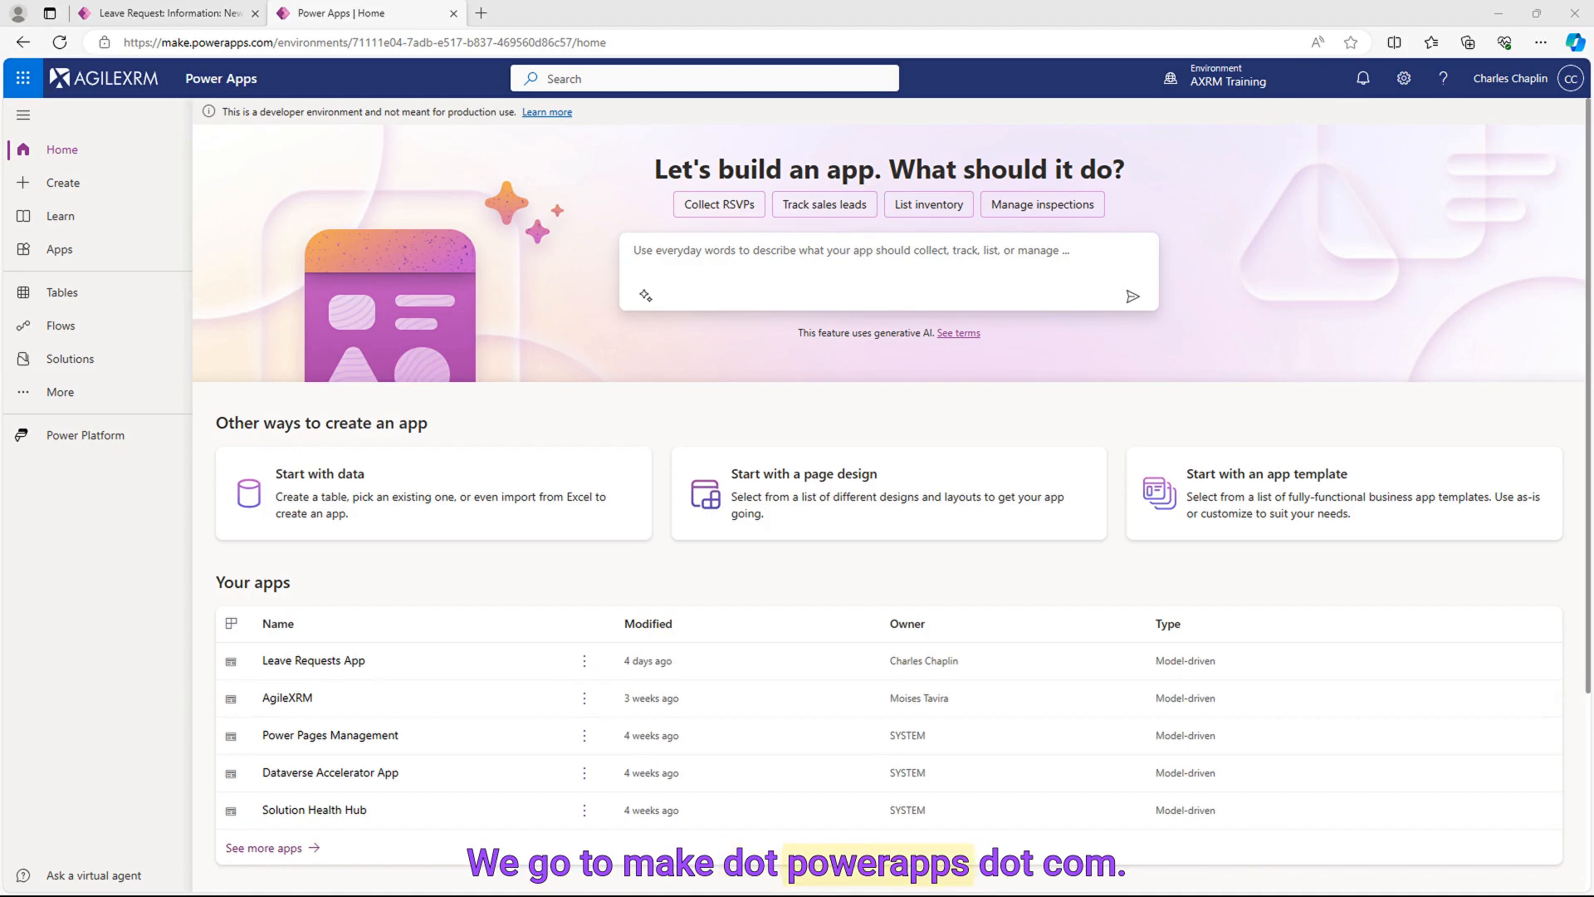
left_click(80, 358)
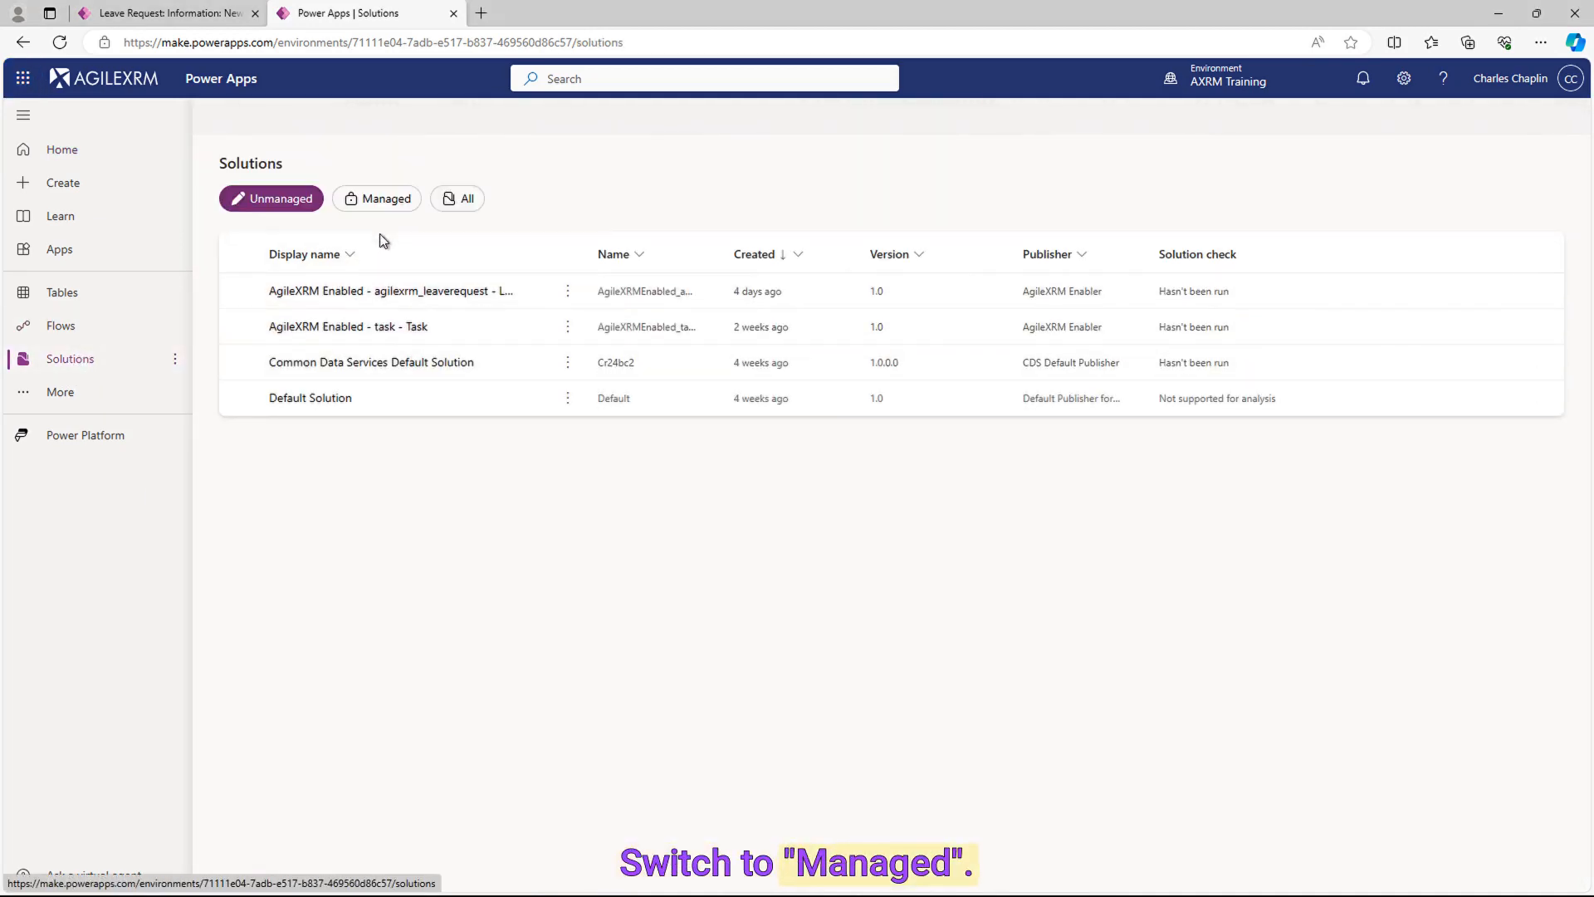
left_click(381, 209)
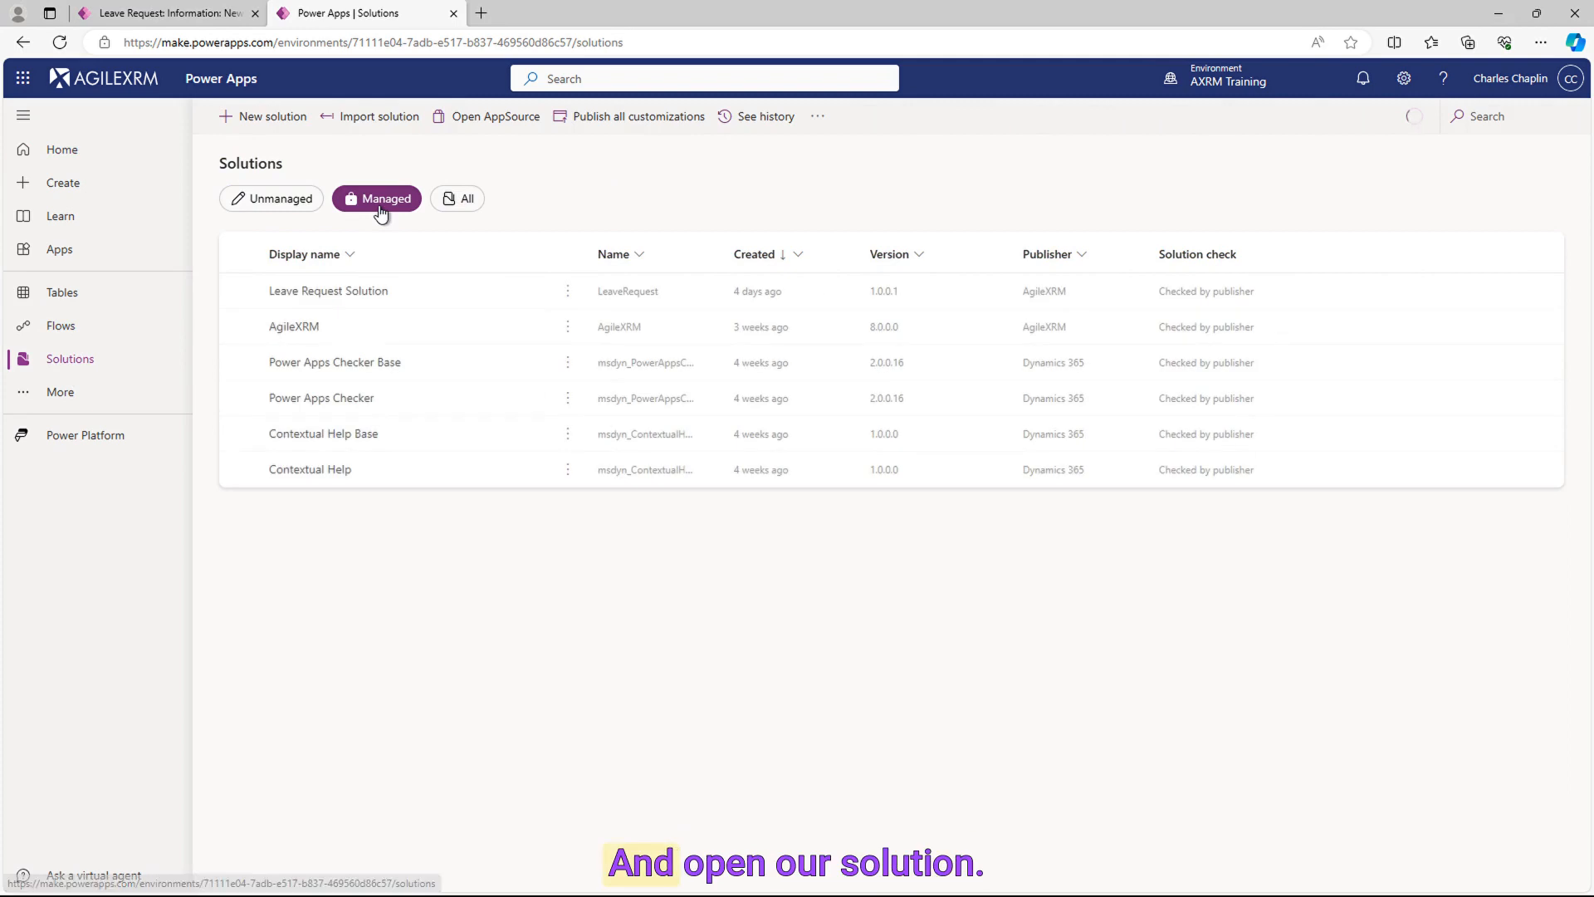
left_click(360, 292)
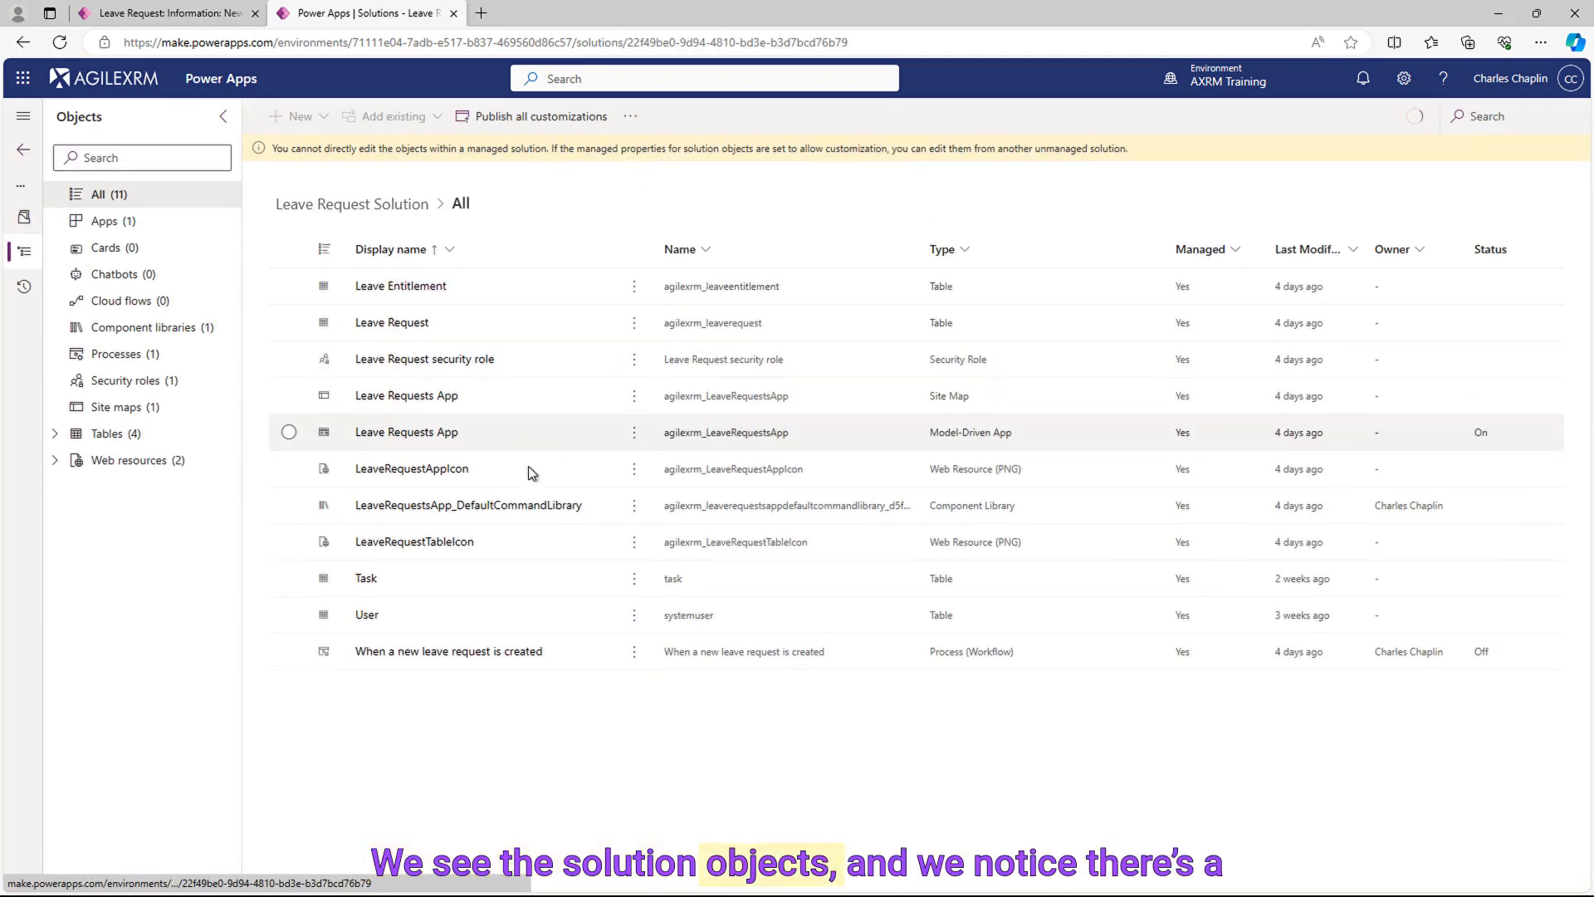
left_click(513, 652)
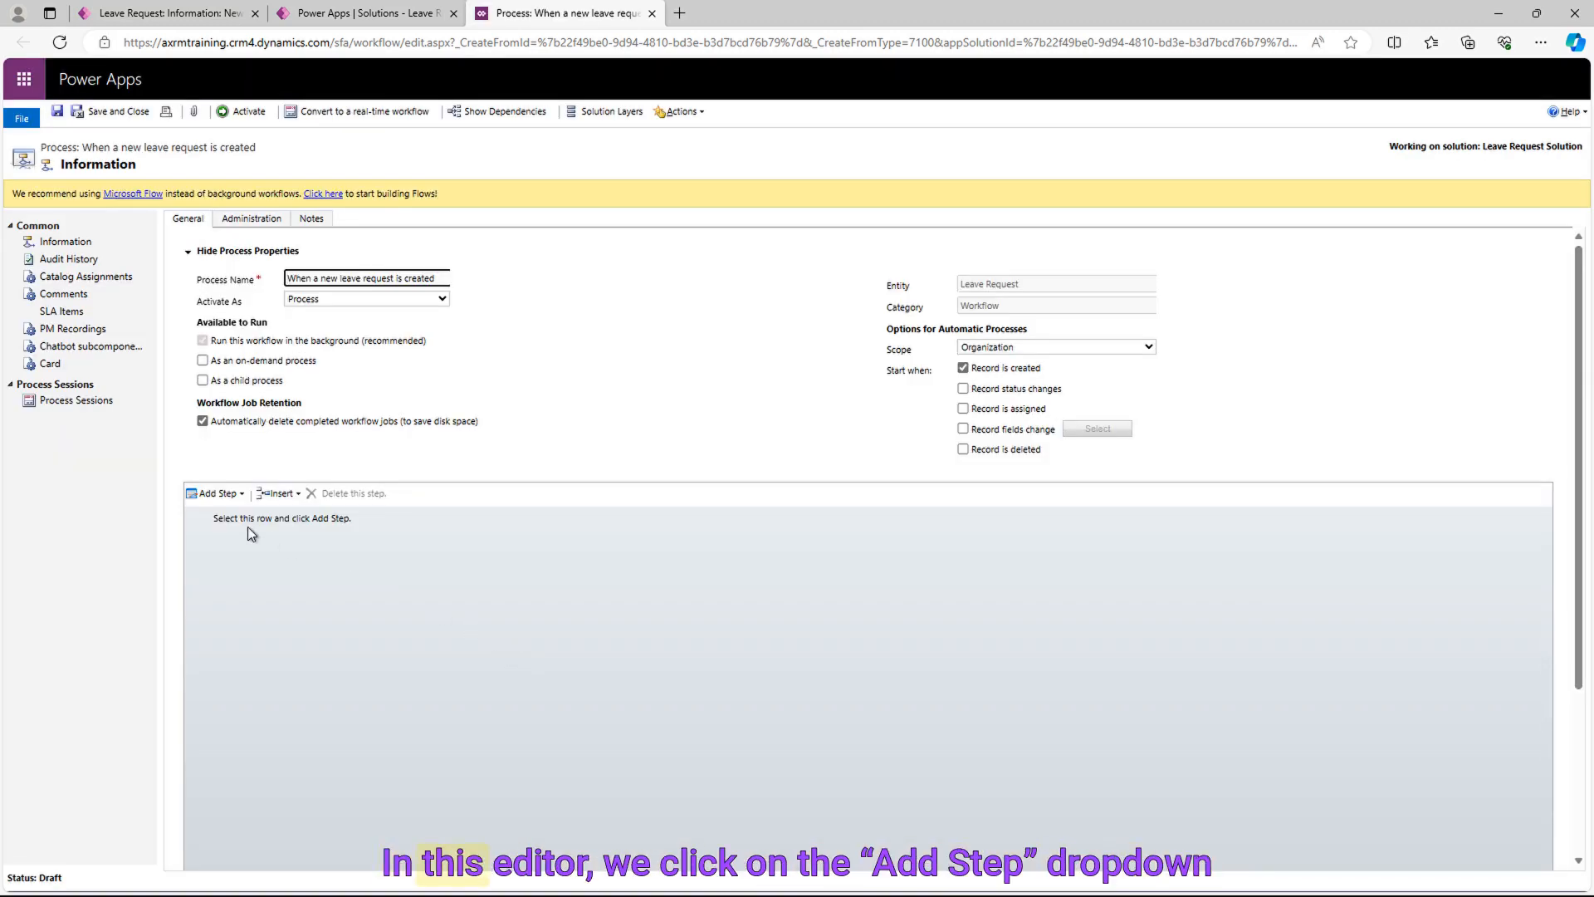
- Add a Start AgileXRM Process step to the workflow and set its ProcessName to the LR_001_LC_Leave Request approval template, saving the step properties
left_click(237, 494)
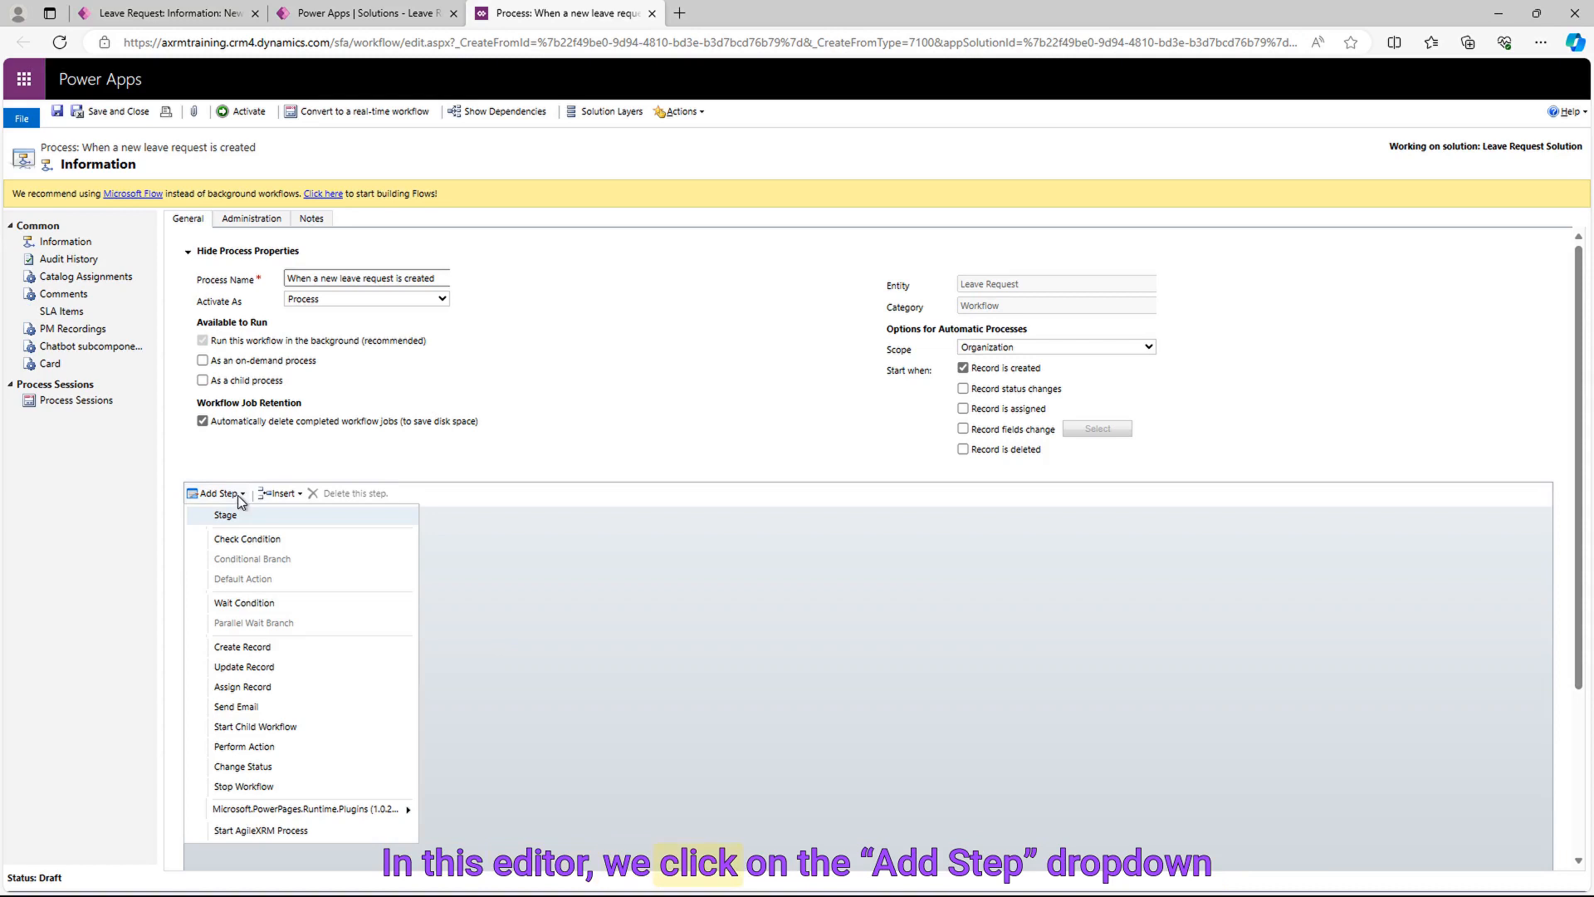
left_click(304, 830)
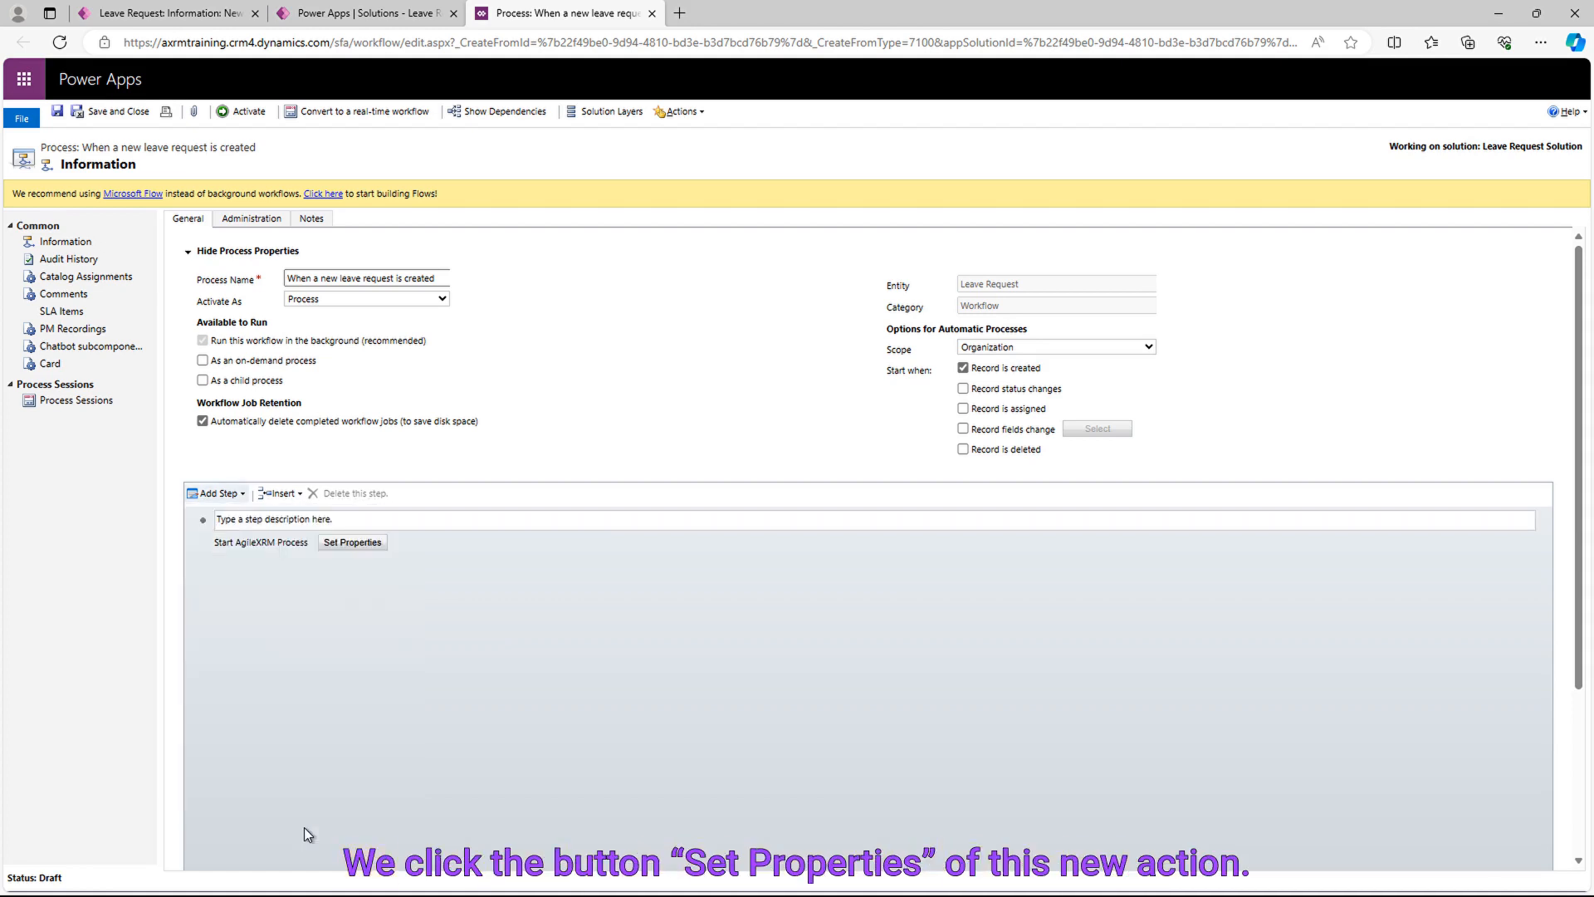
left_click(353, 543)
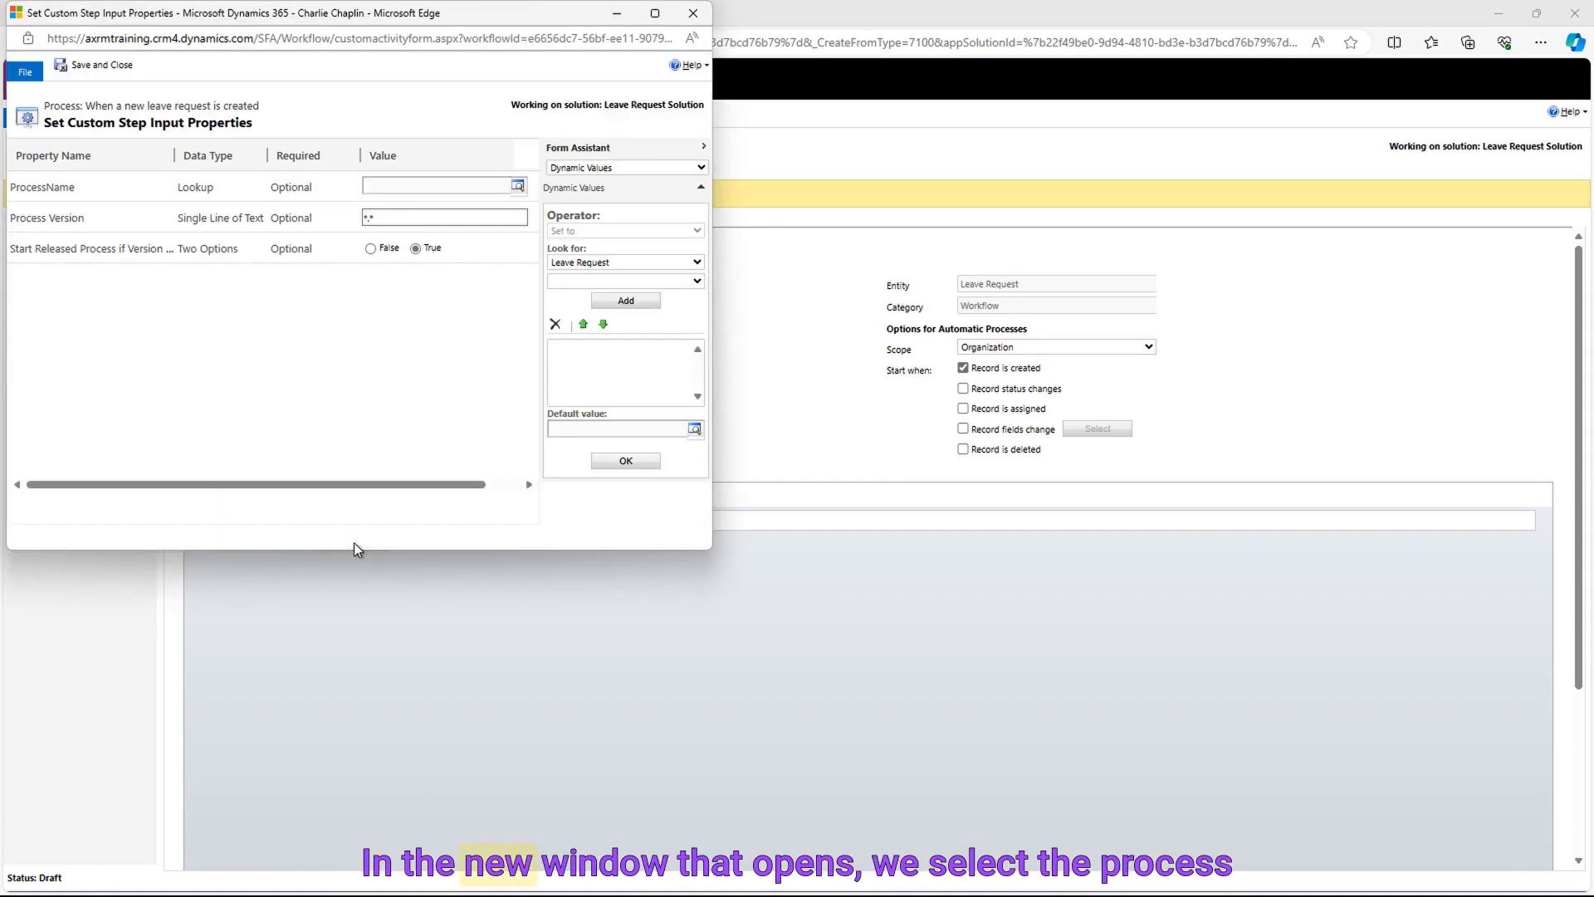
left_click(516, 185)
left_click(471, 218)
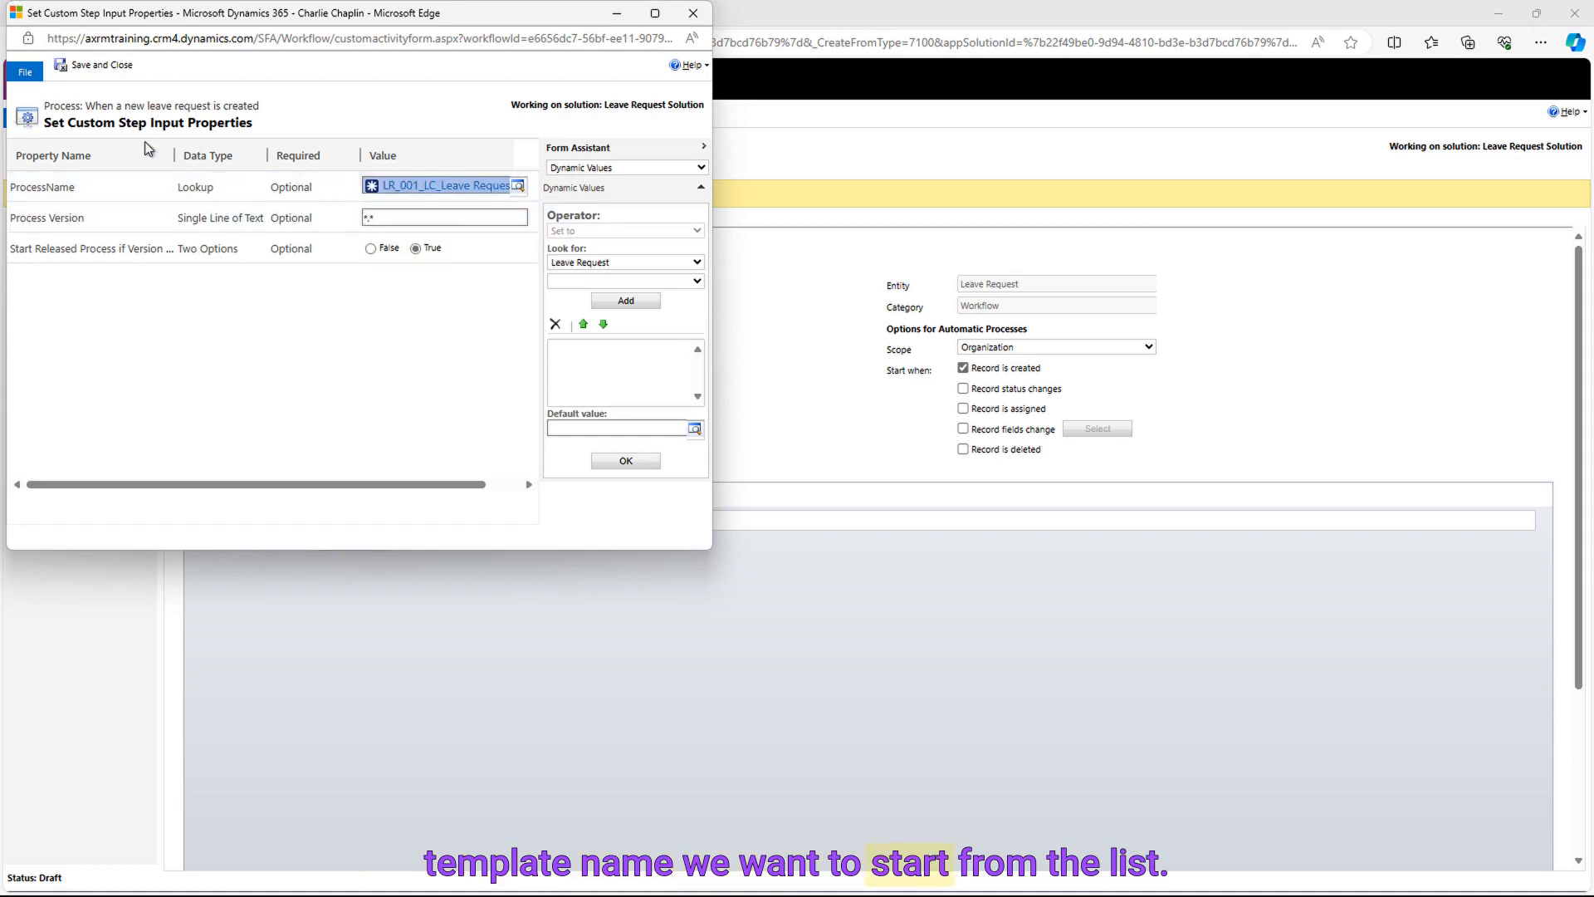
left_click(78, 67)
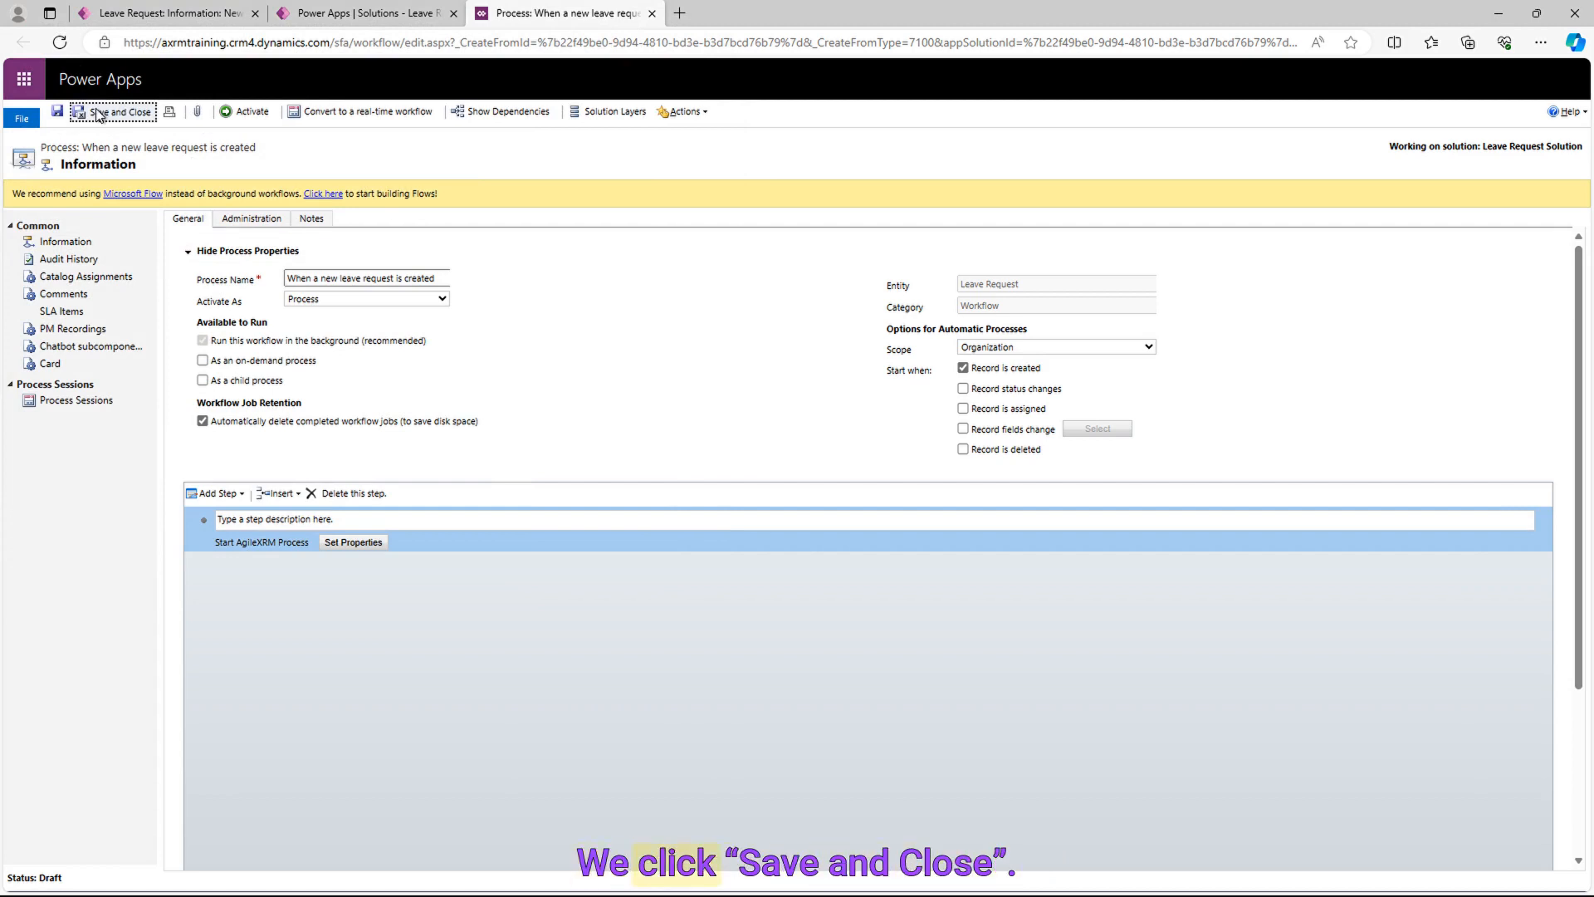
- Save and close the workflow, return to the solution objects and turn on "When a new leave request is created"
left_click(98, 114)
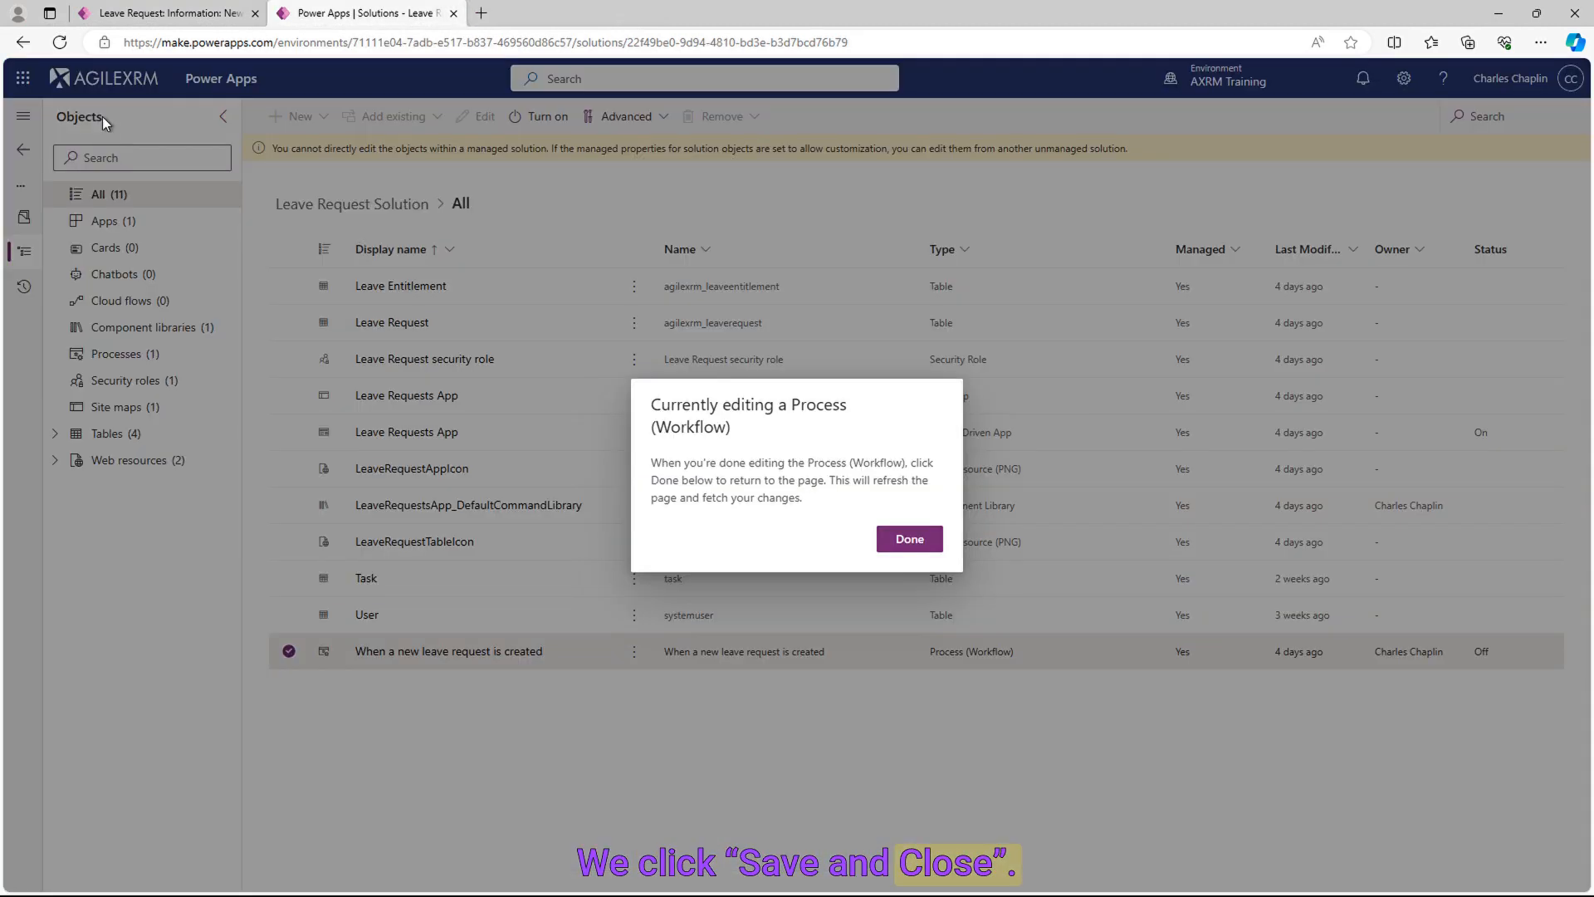
left_click(930, 541)
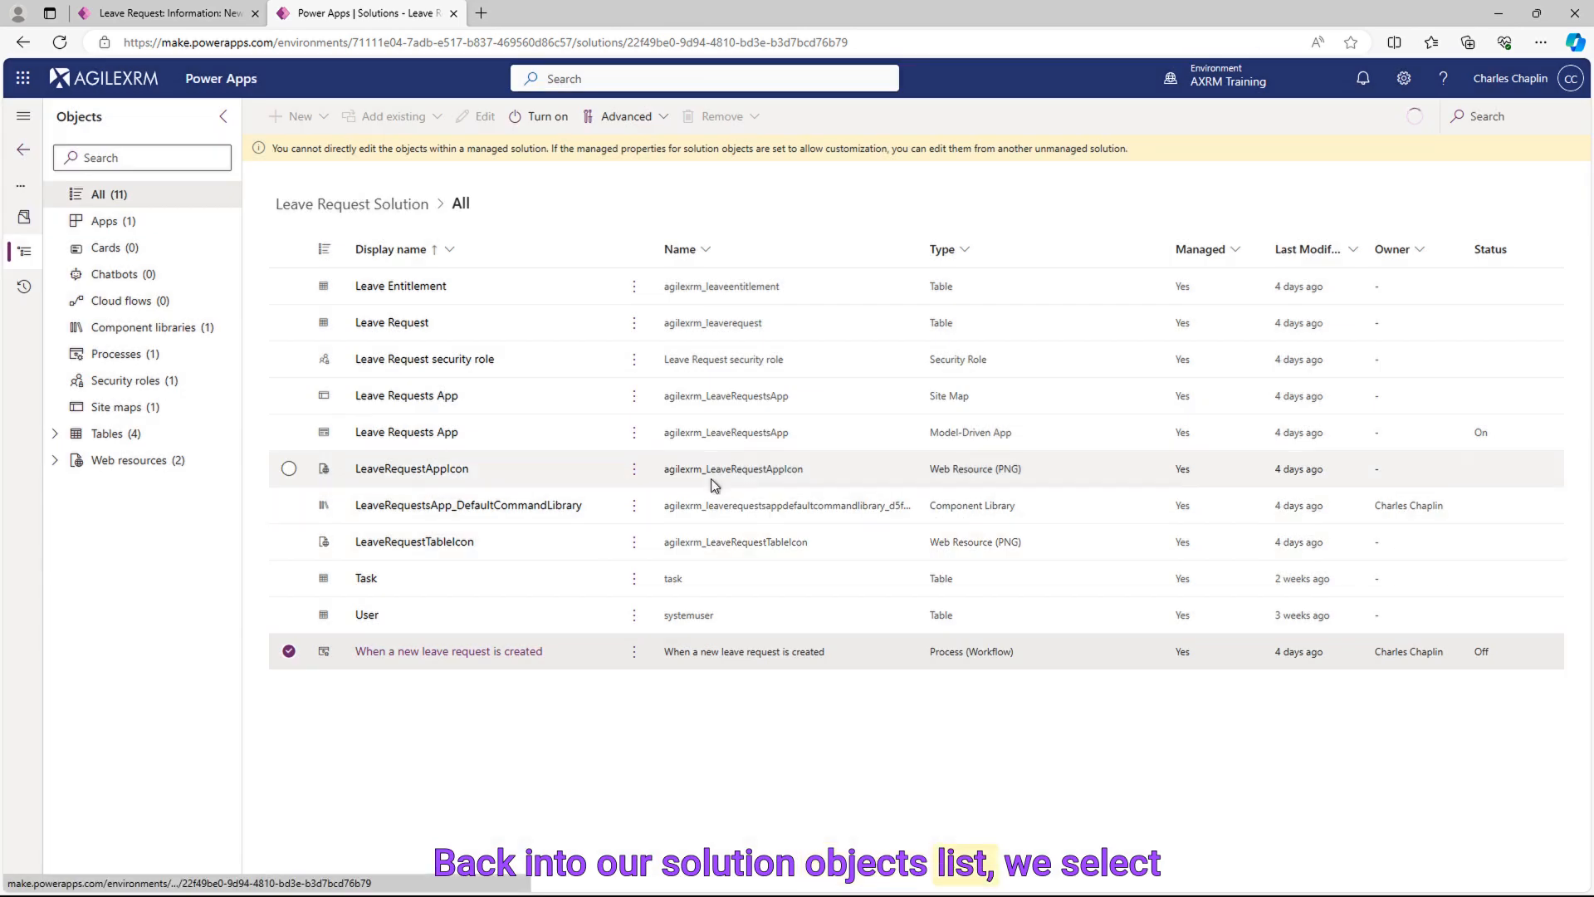
left_click(564, 118)
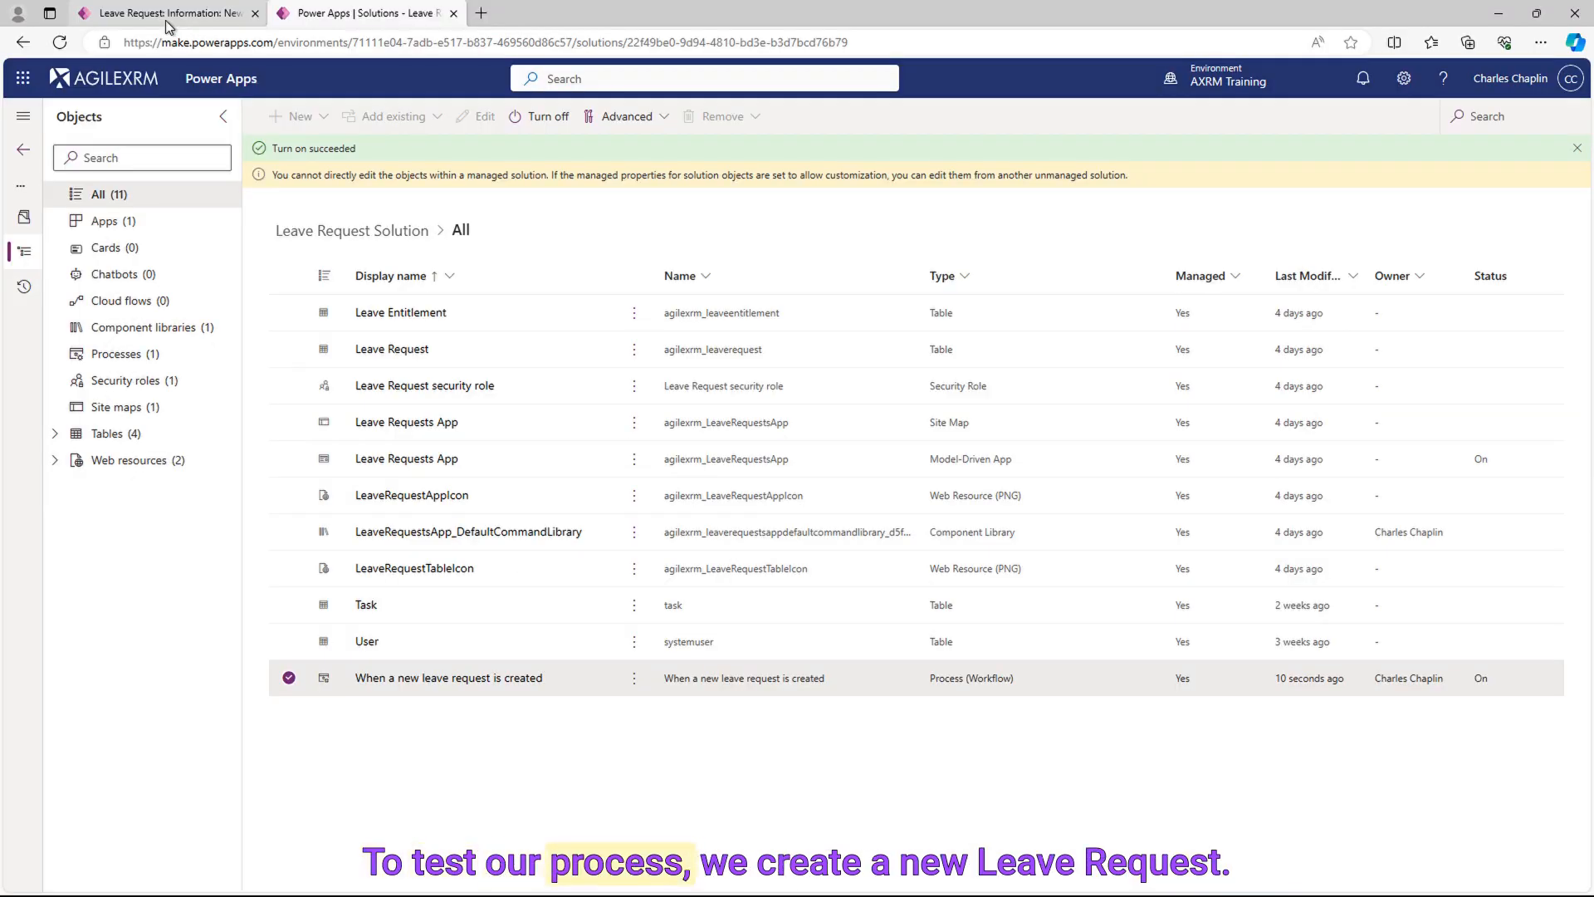
- Return to the Leave Requests App, save the new "Unpaid leave" request and show its running process diagram
left_click(166, 20)
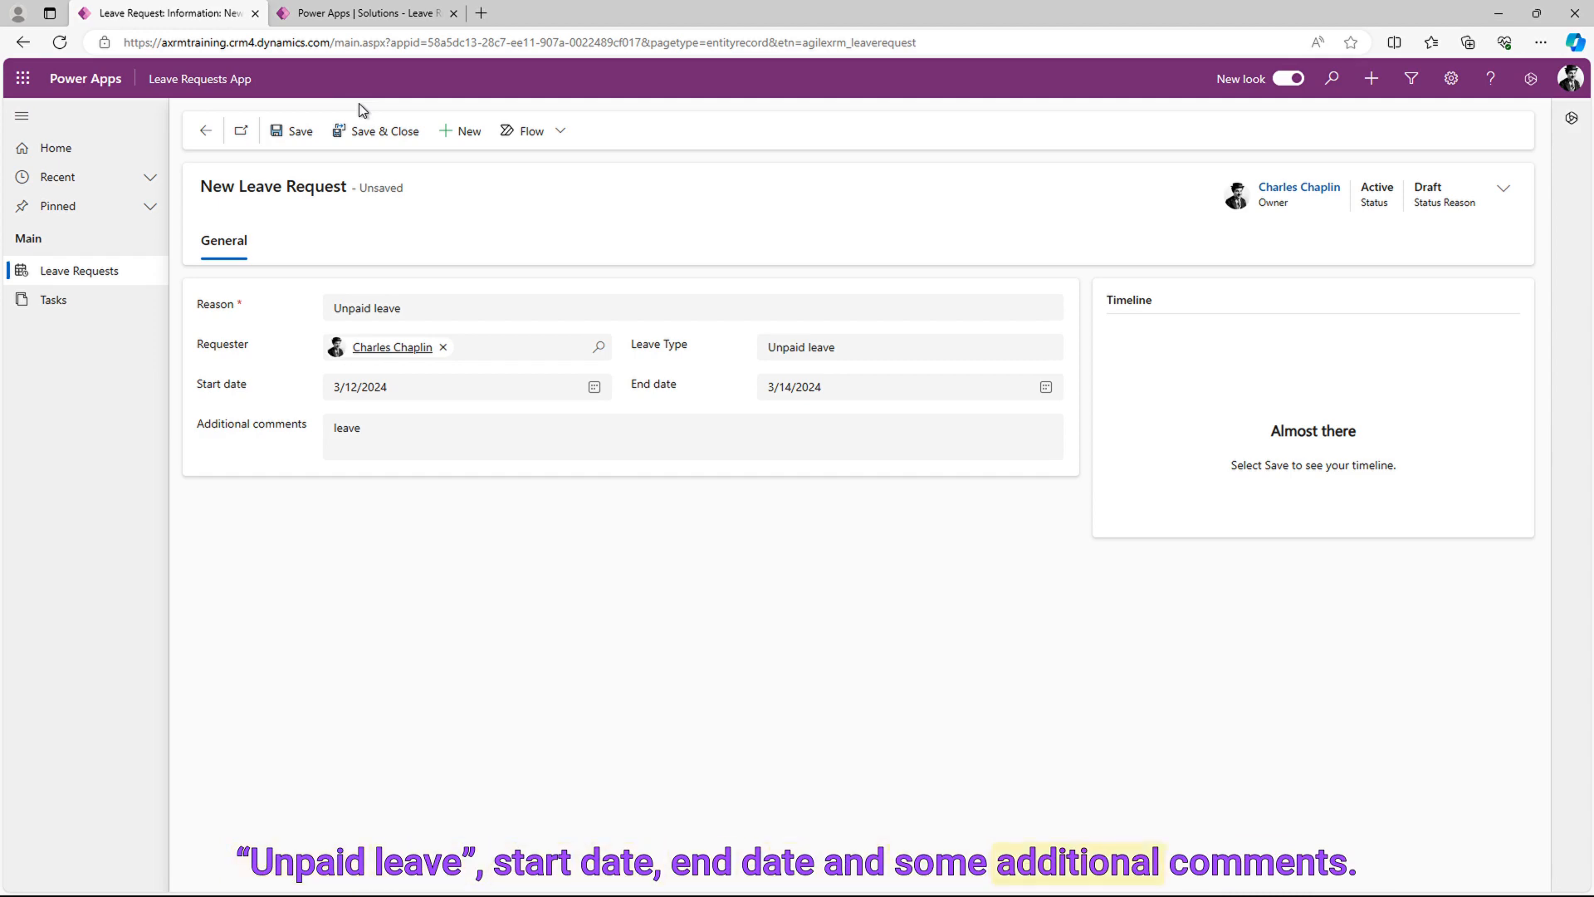
left_click(306, 142)
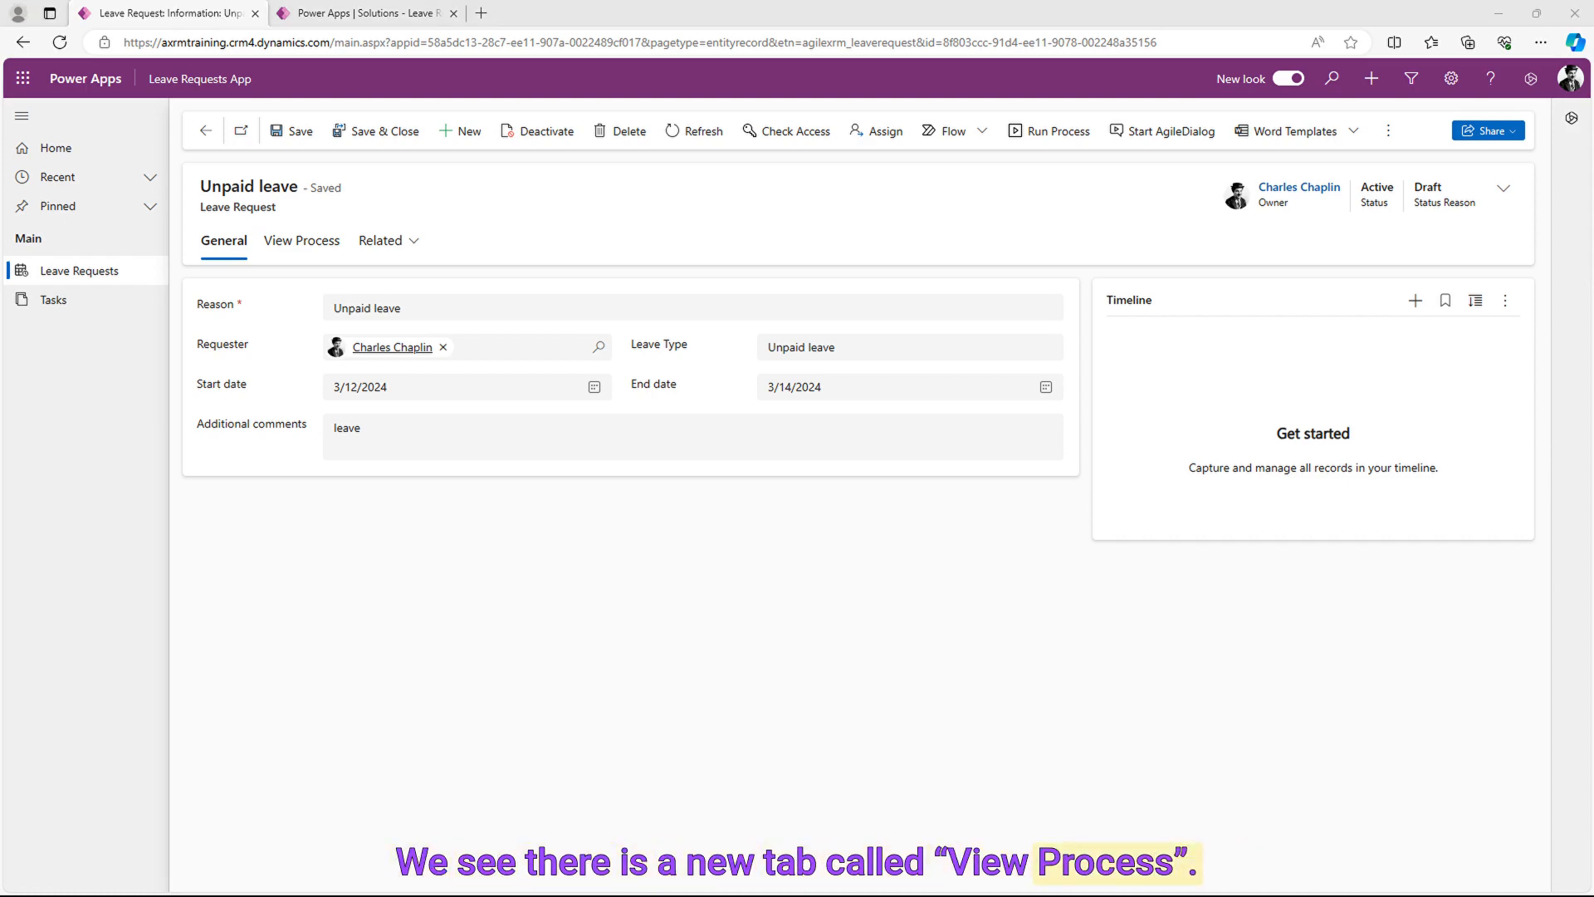
left_click(319, 253)
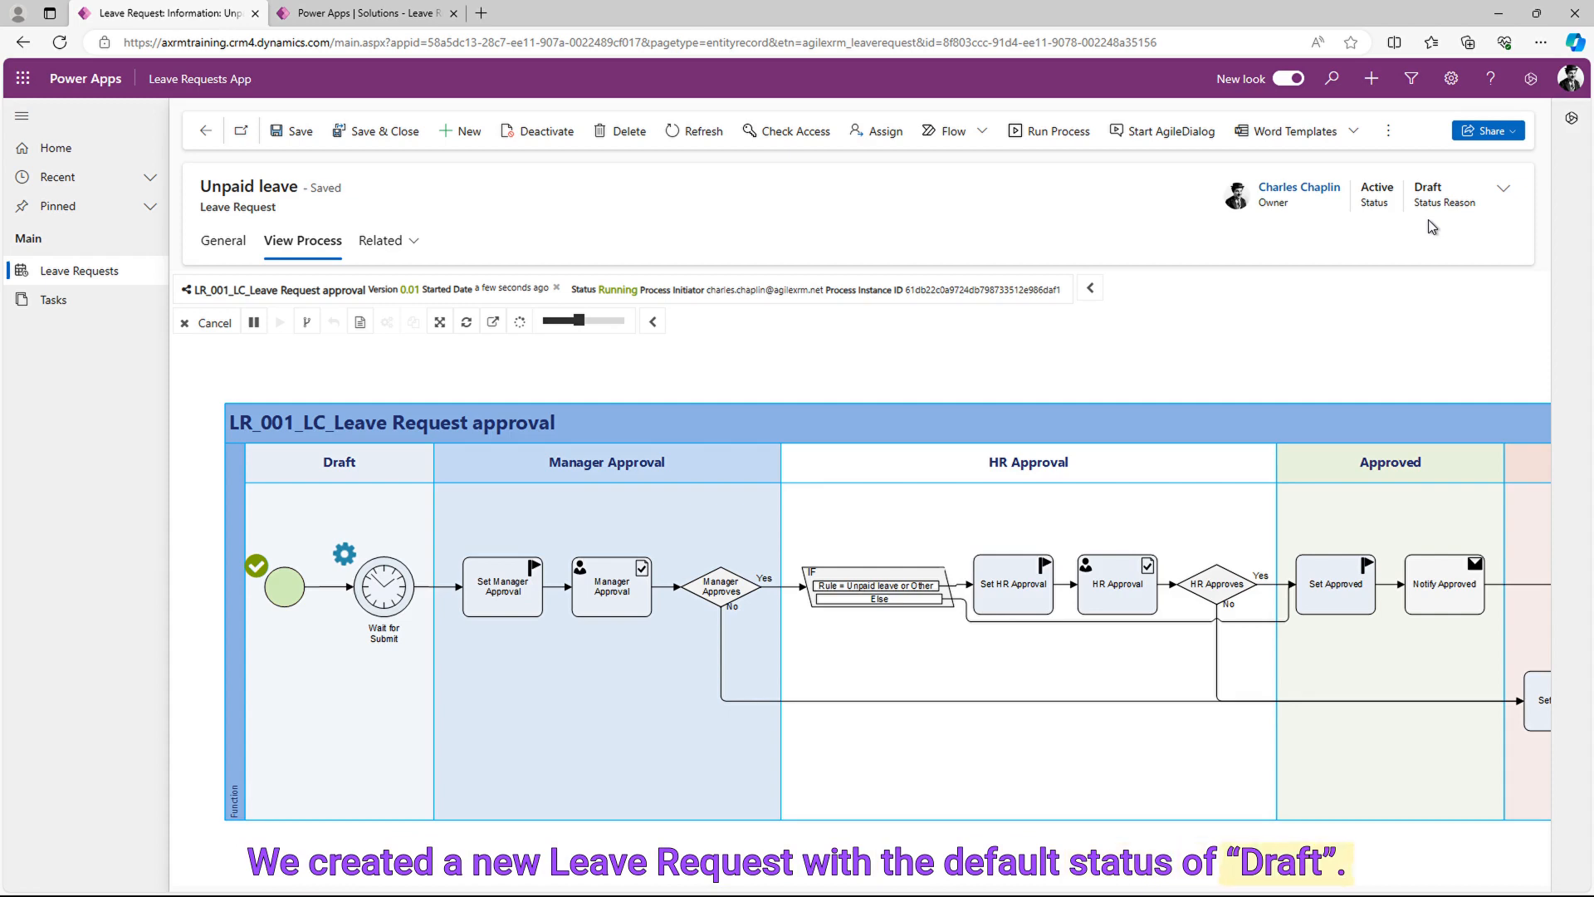
- Set the status reason of the "Unpaid leave" request to Submitted and save the record
left_click(1502, 188)
left_click(1403, 310)
left_click(1349, 371)
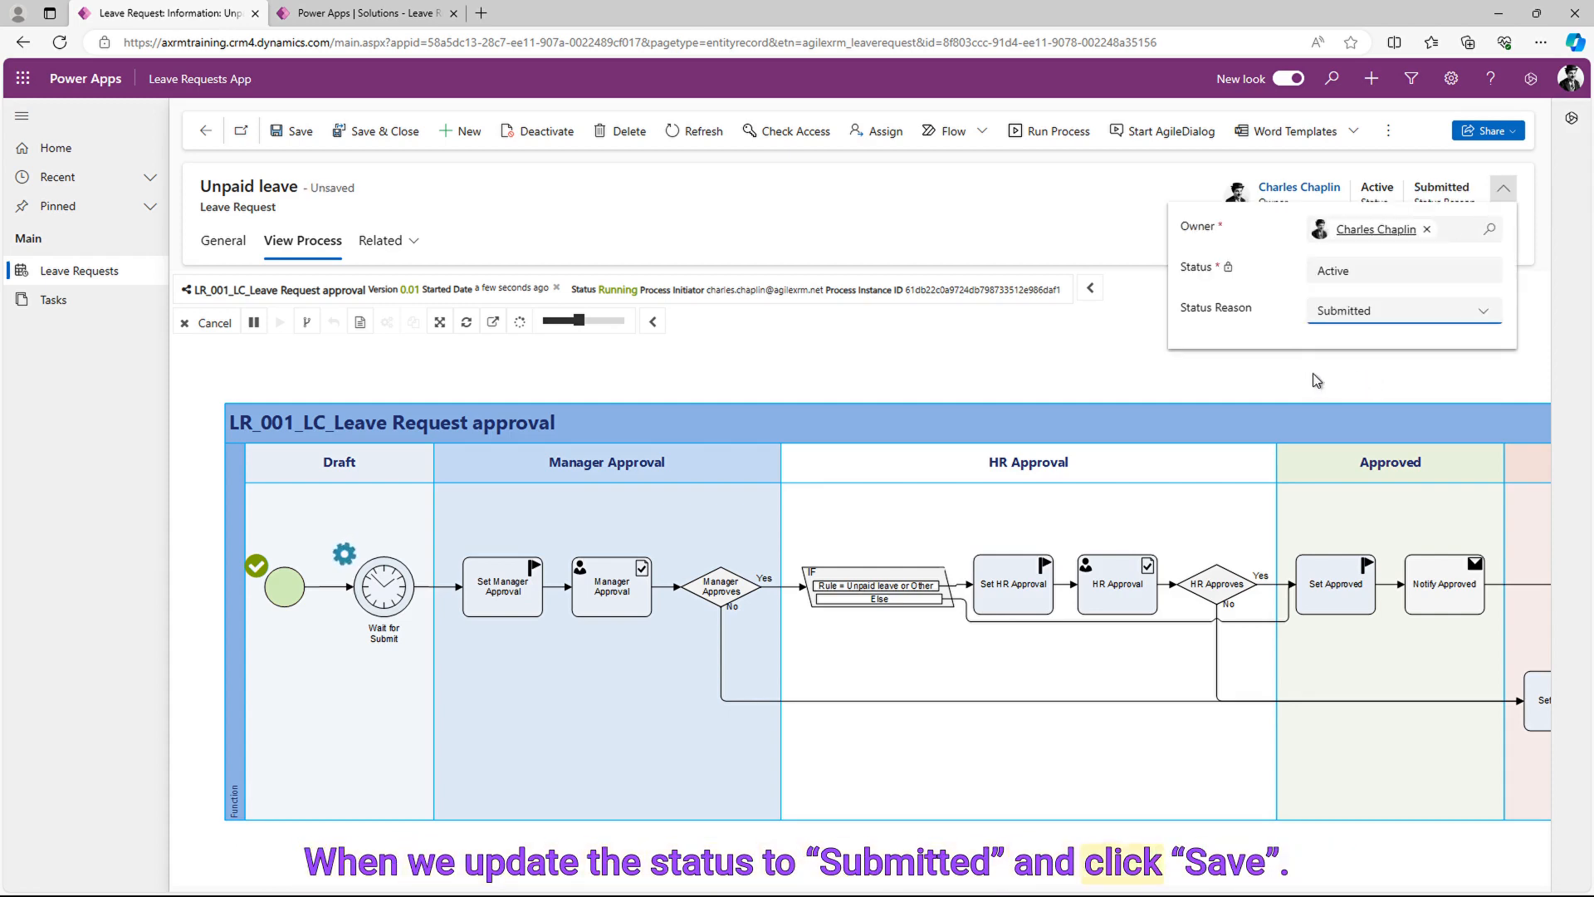
left_click(300, 141)
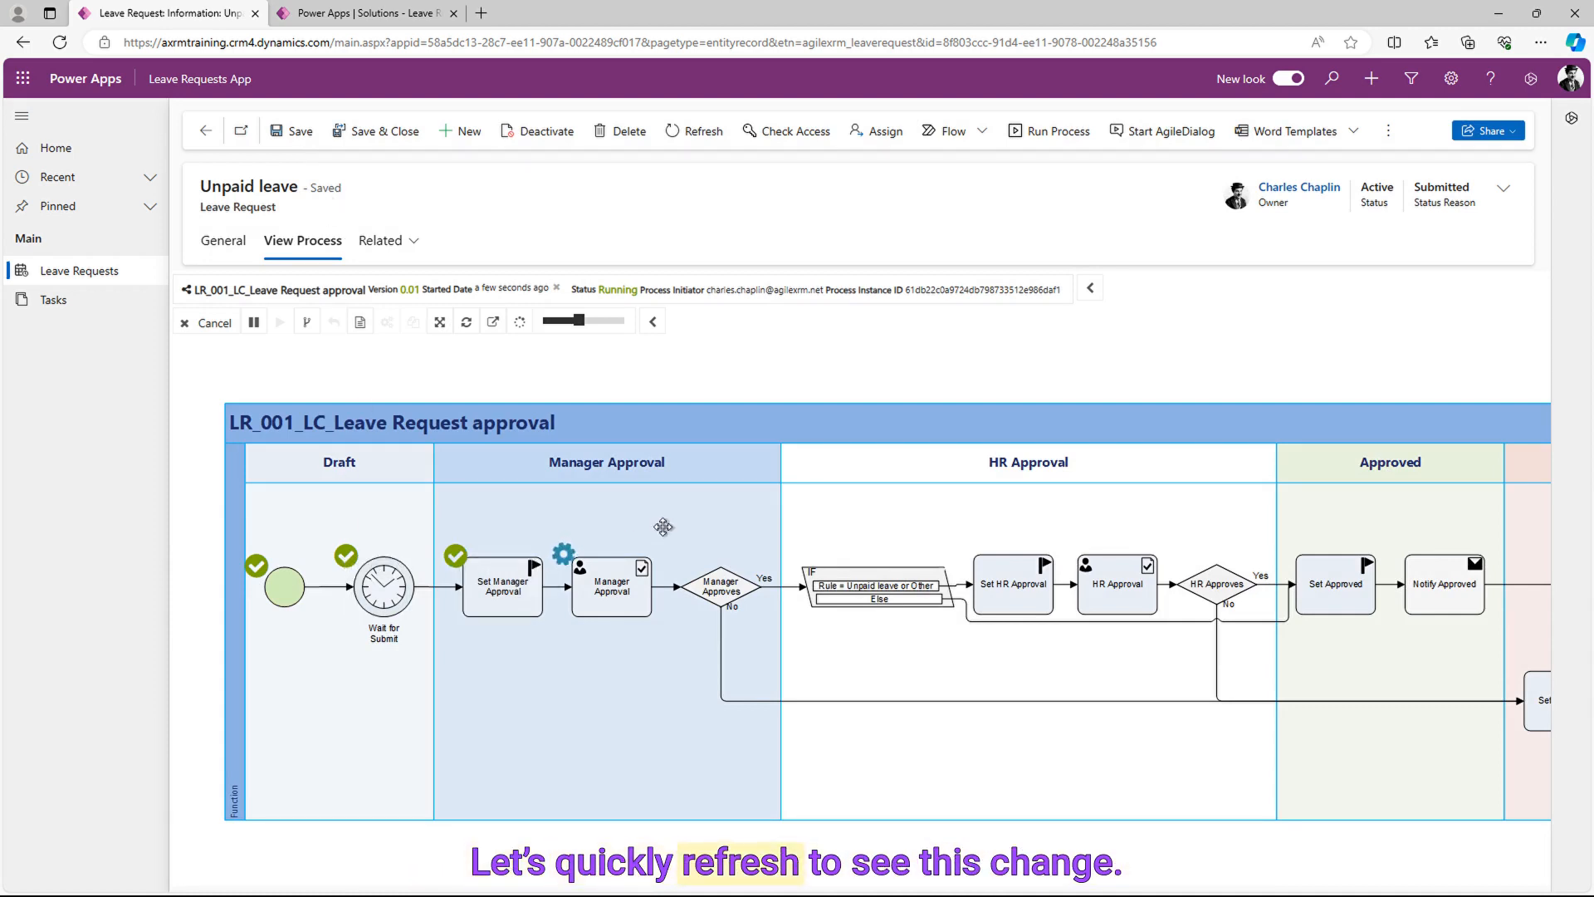
- Refresh the leave request, inspect the Manager Approval activity's information in the process diagram, and return to the request's general details
left_click(702, 132)
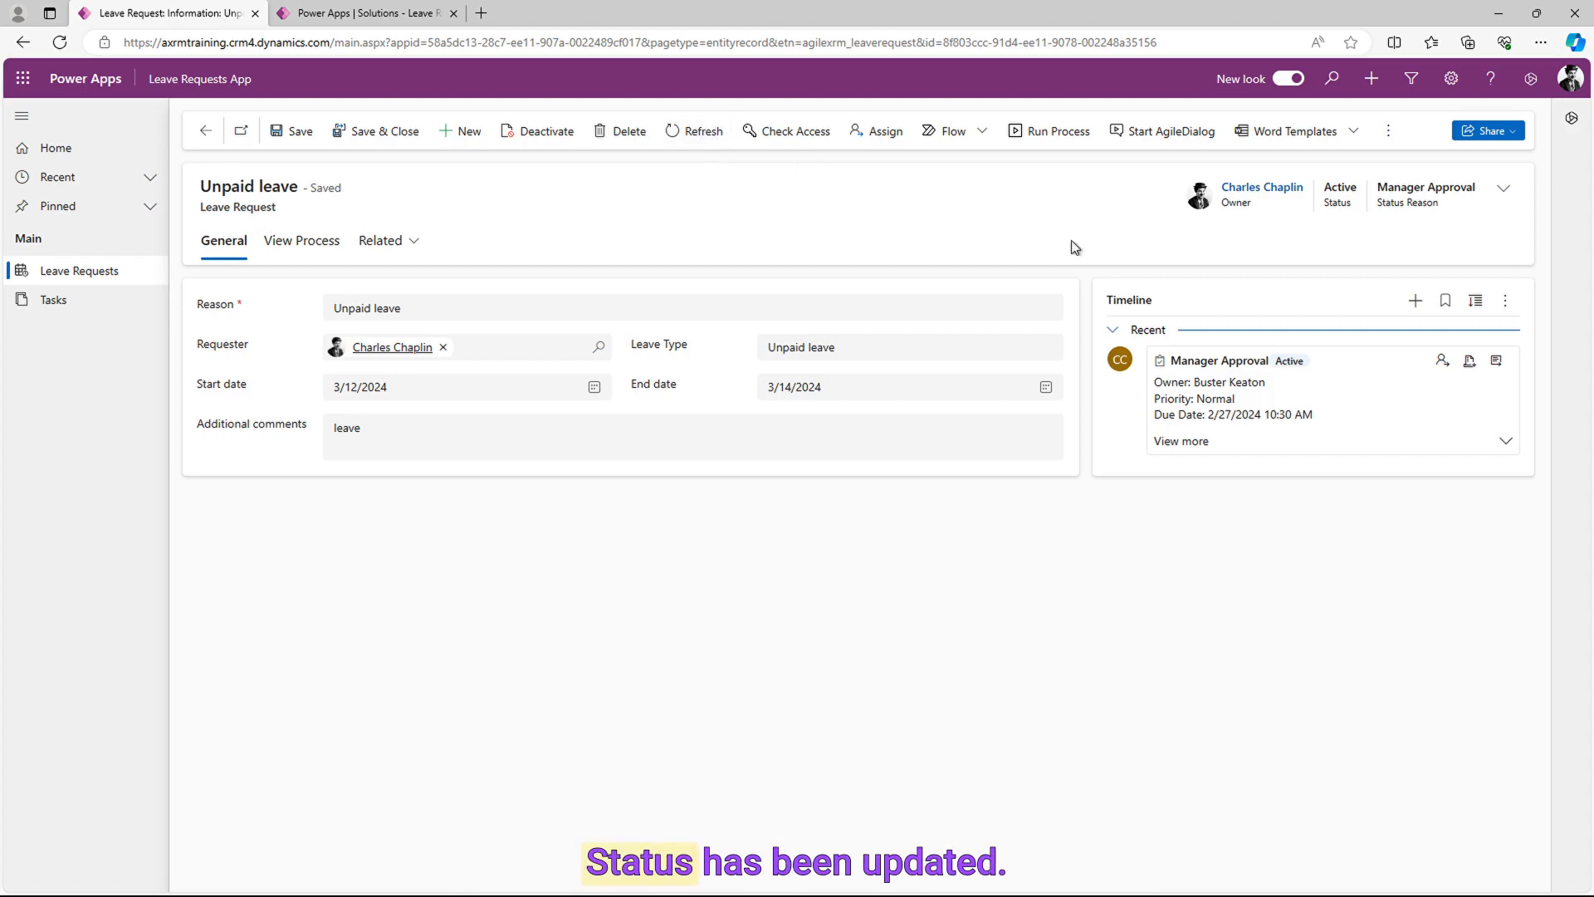
left_click(303, 241)
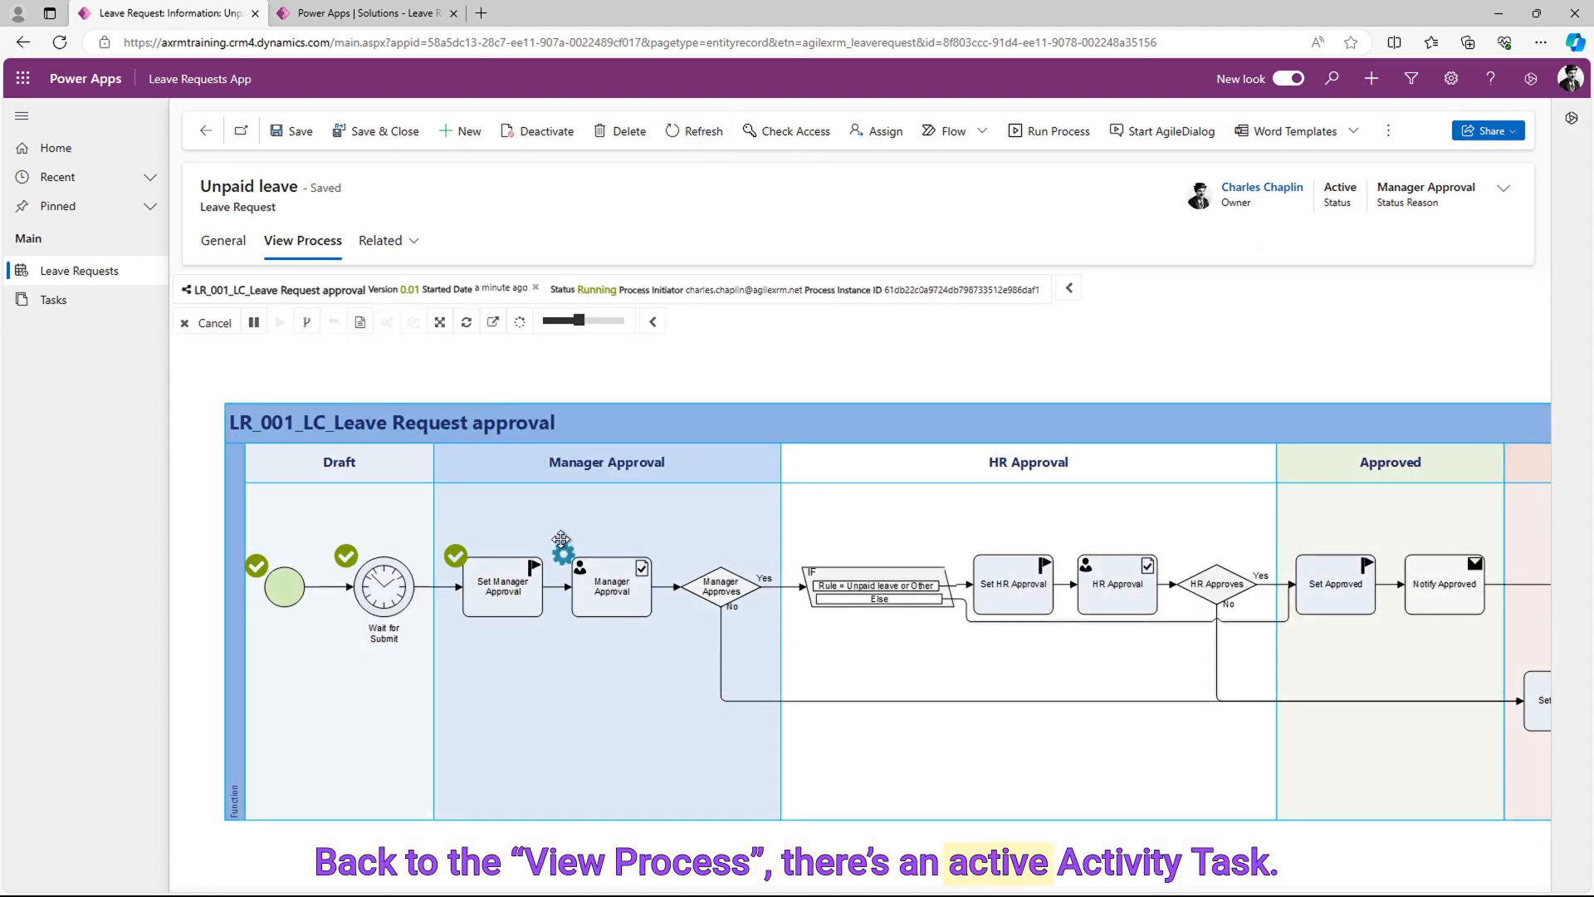
left_click(598, 599)
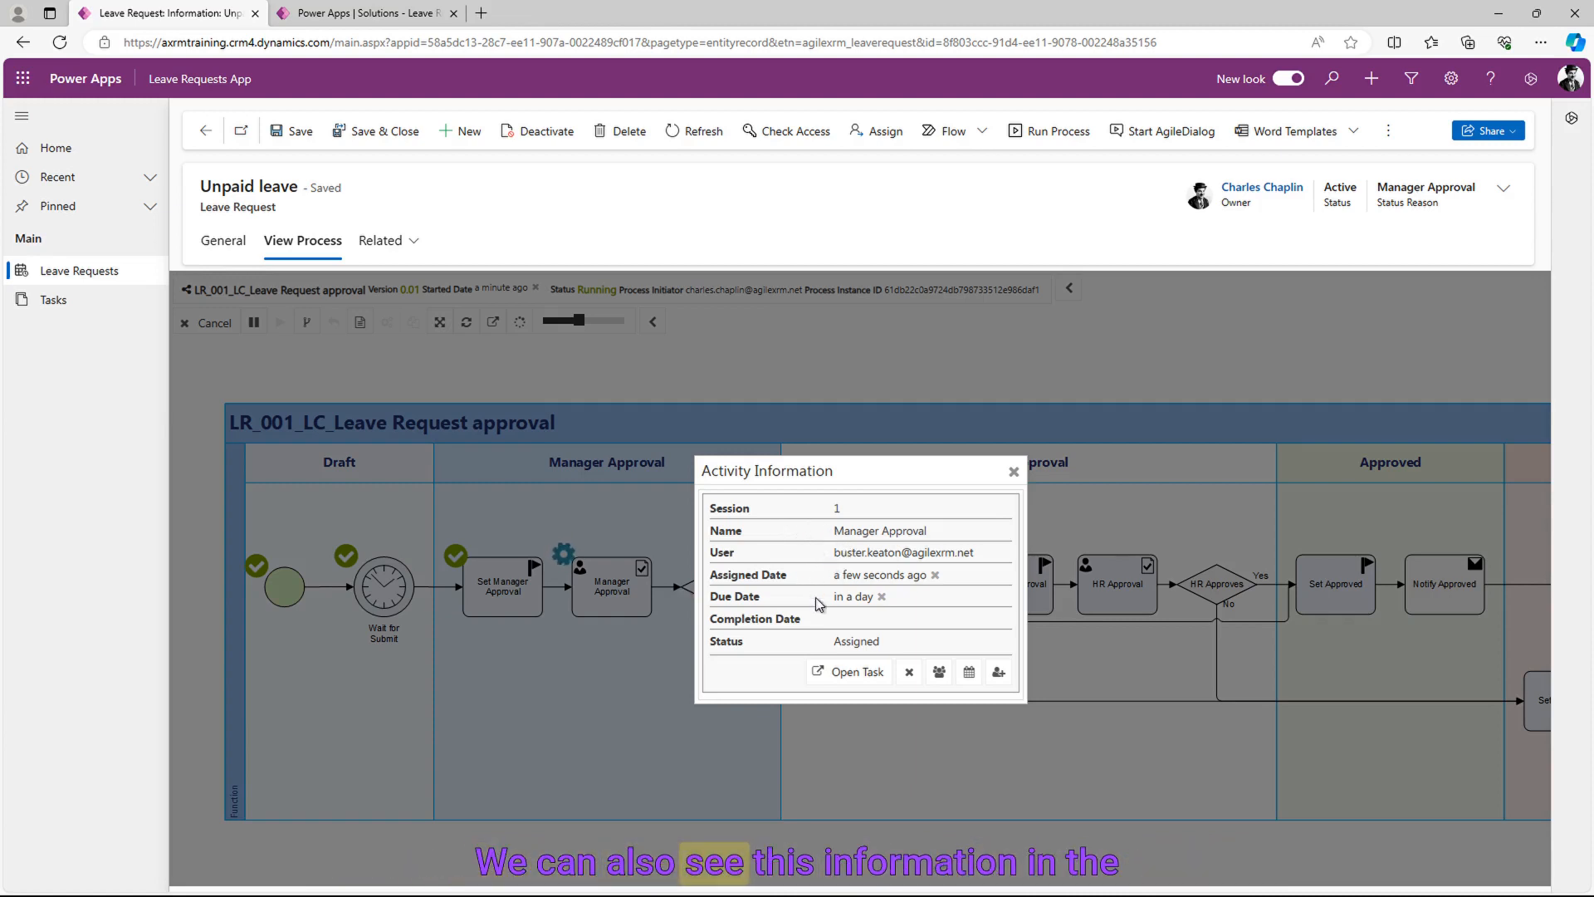
left_click(1014, 473)
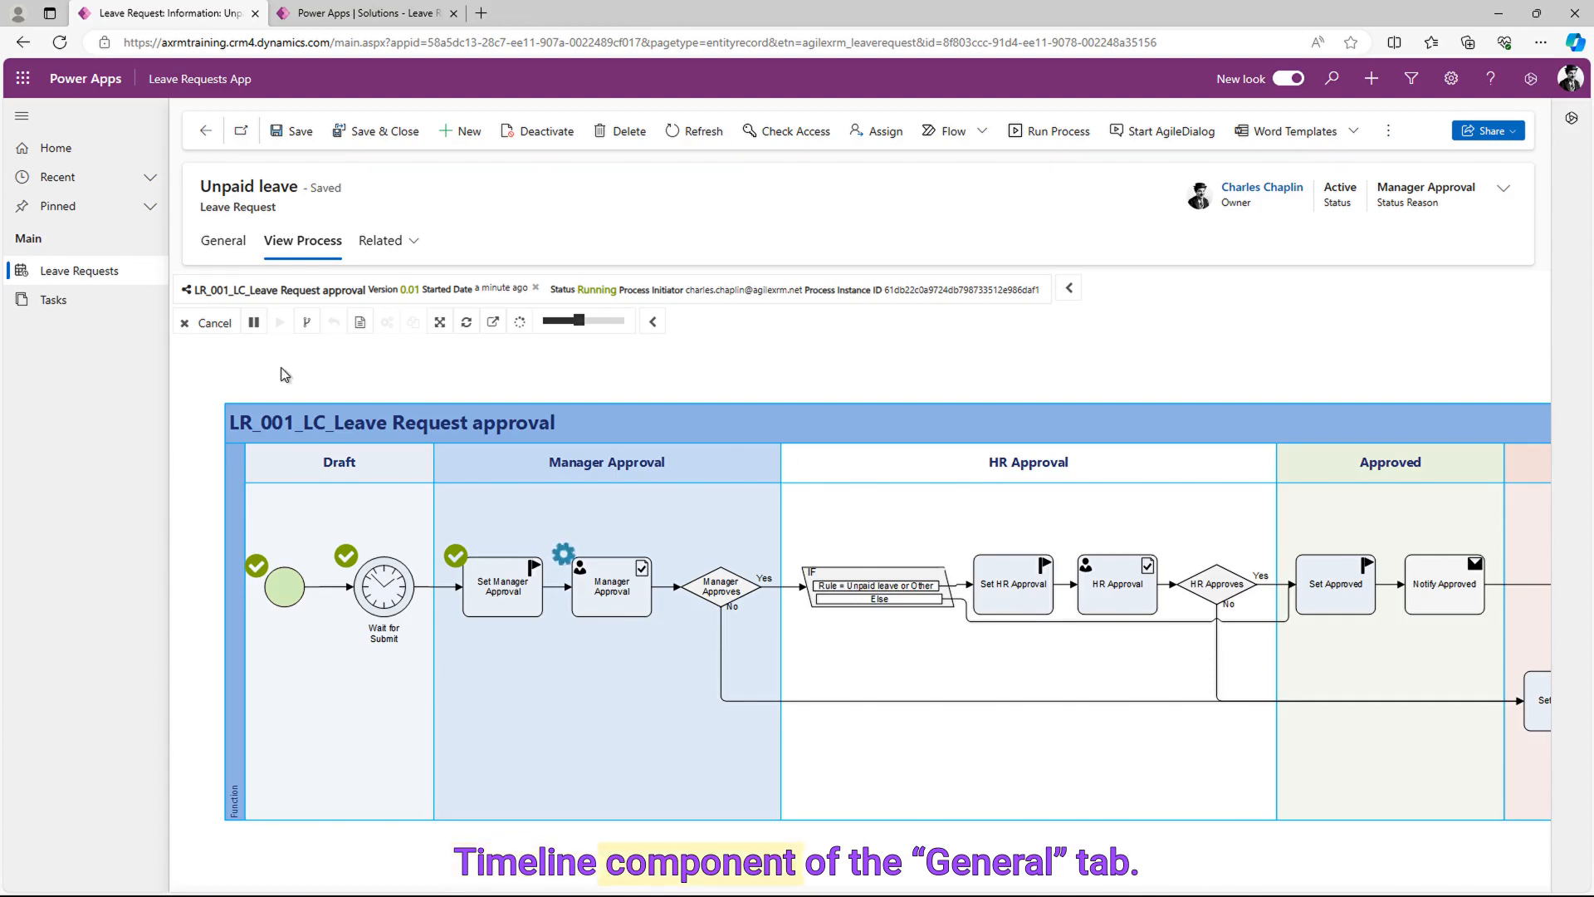
left_click(241, 246)
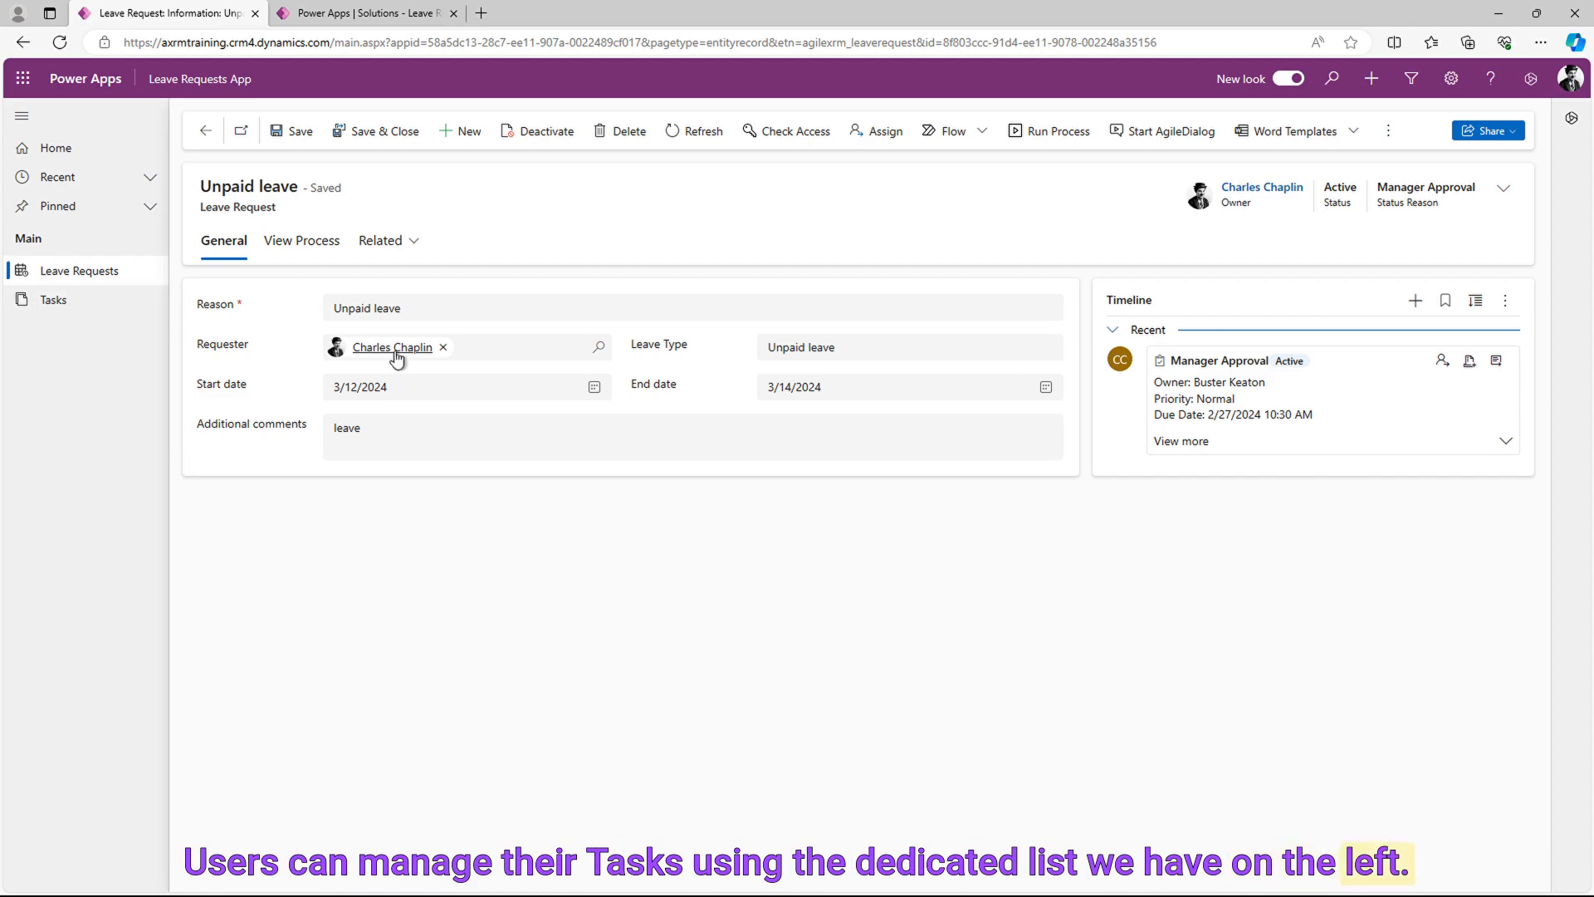
- Open the Manager Approval task from the request's timeline and try to switch it to another form
left_click(1496, 362)
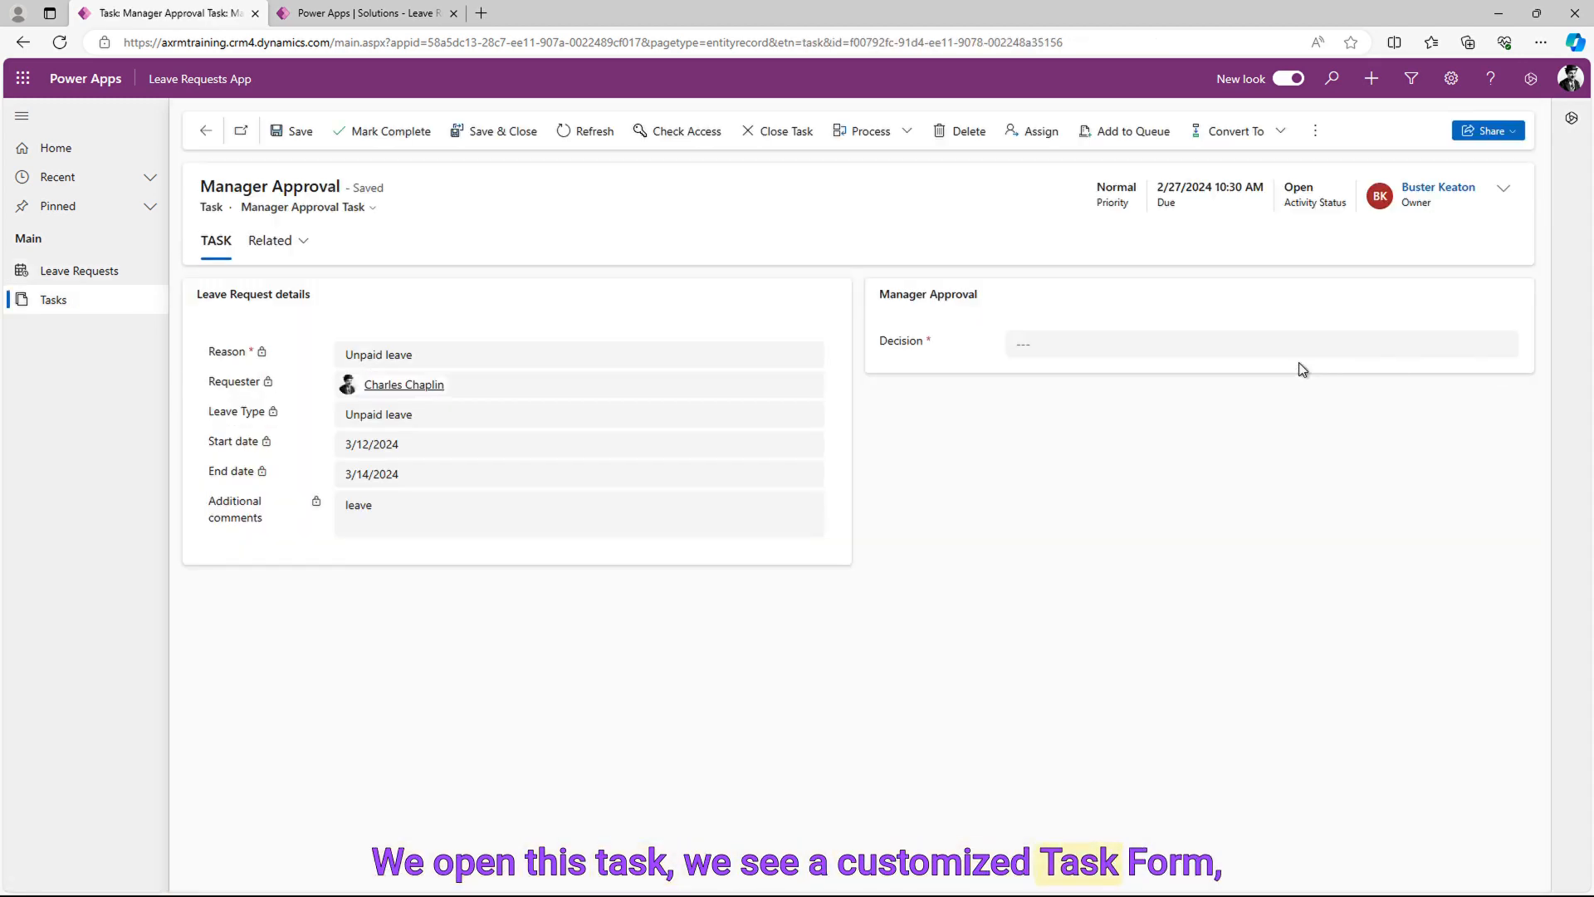
left_click(376, 212)
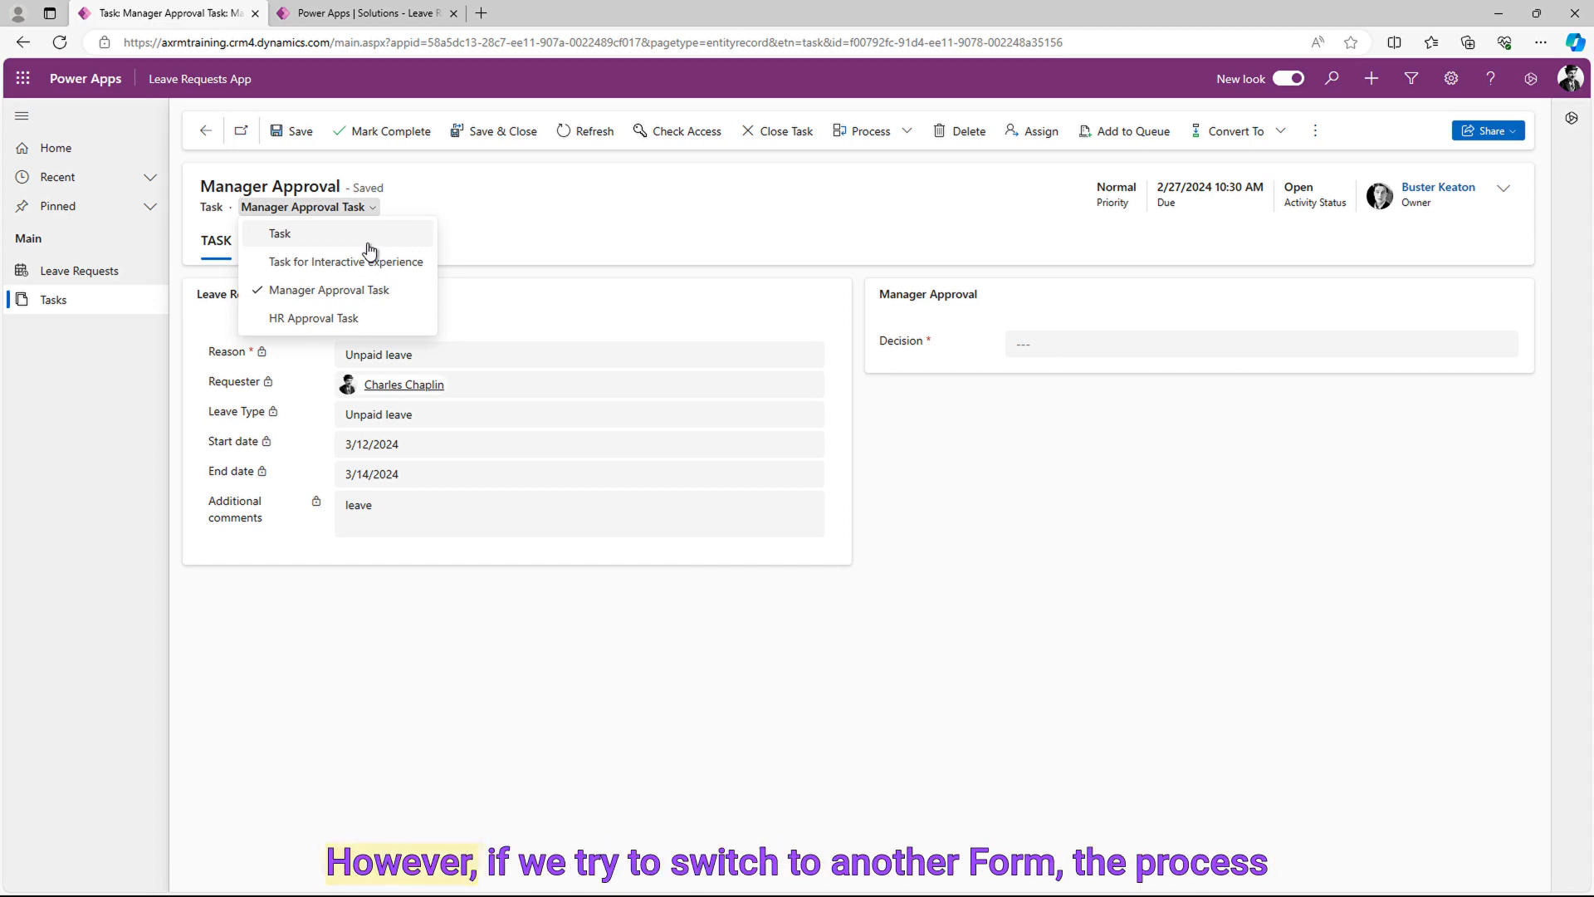
left_click(368, 246)
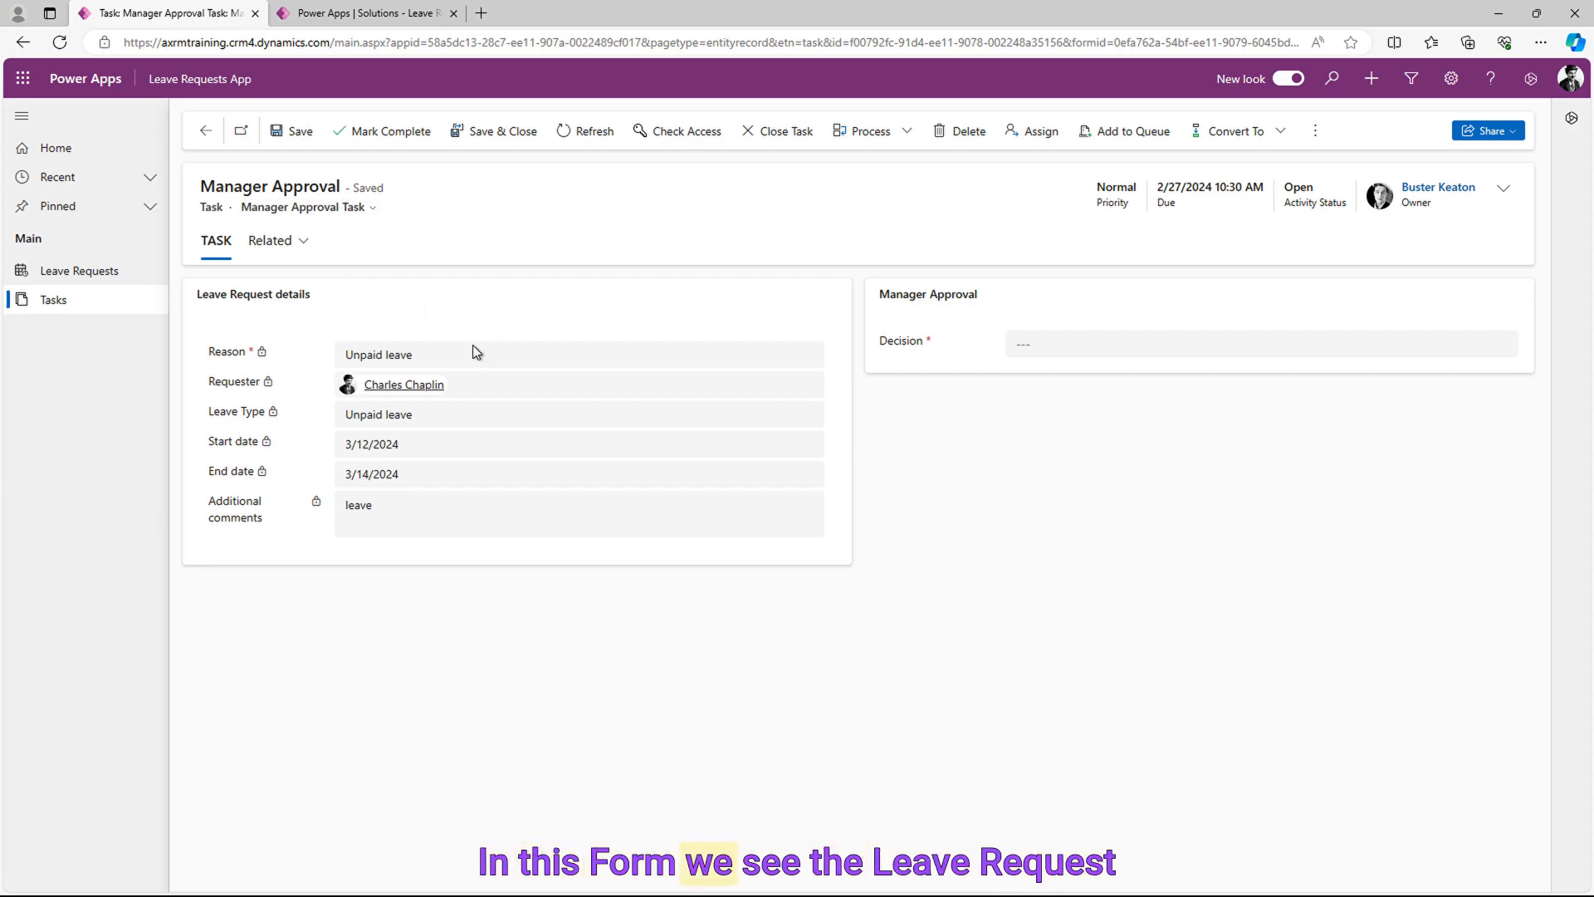
- Try Approve and then Reject as the decision in the Manager Approval task
left_click(1037, 353)
left_click(1050, 408)
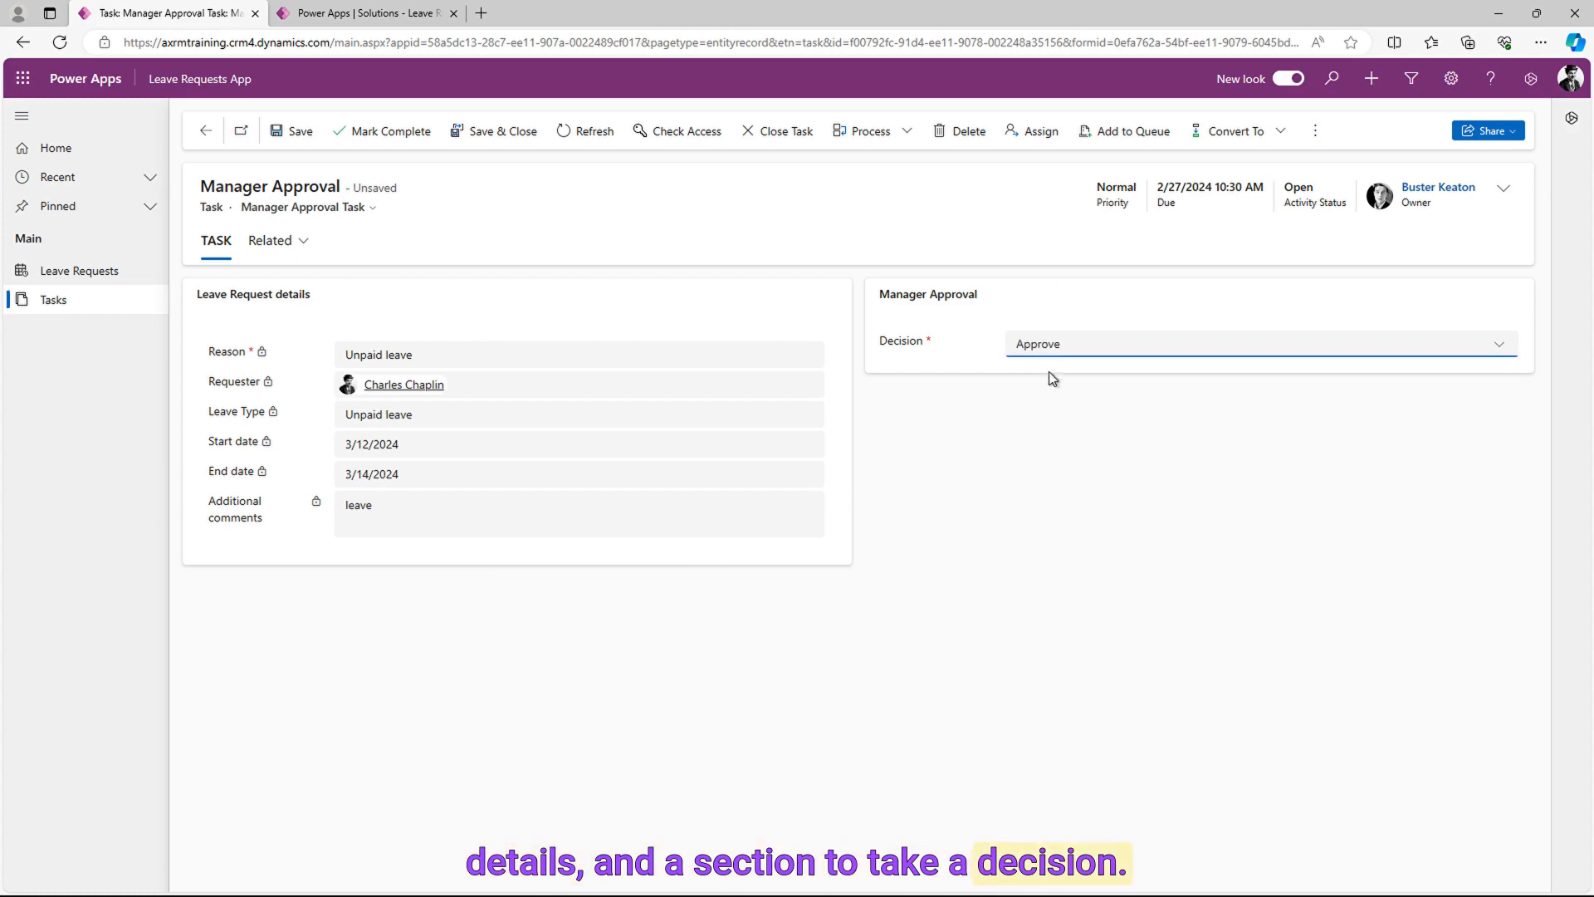
left_click(1051, 350)
left_click(1047, 402)
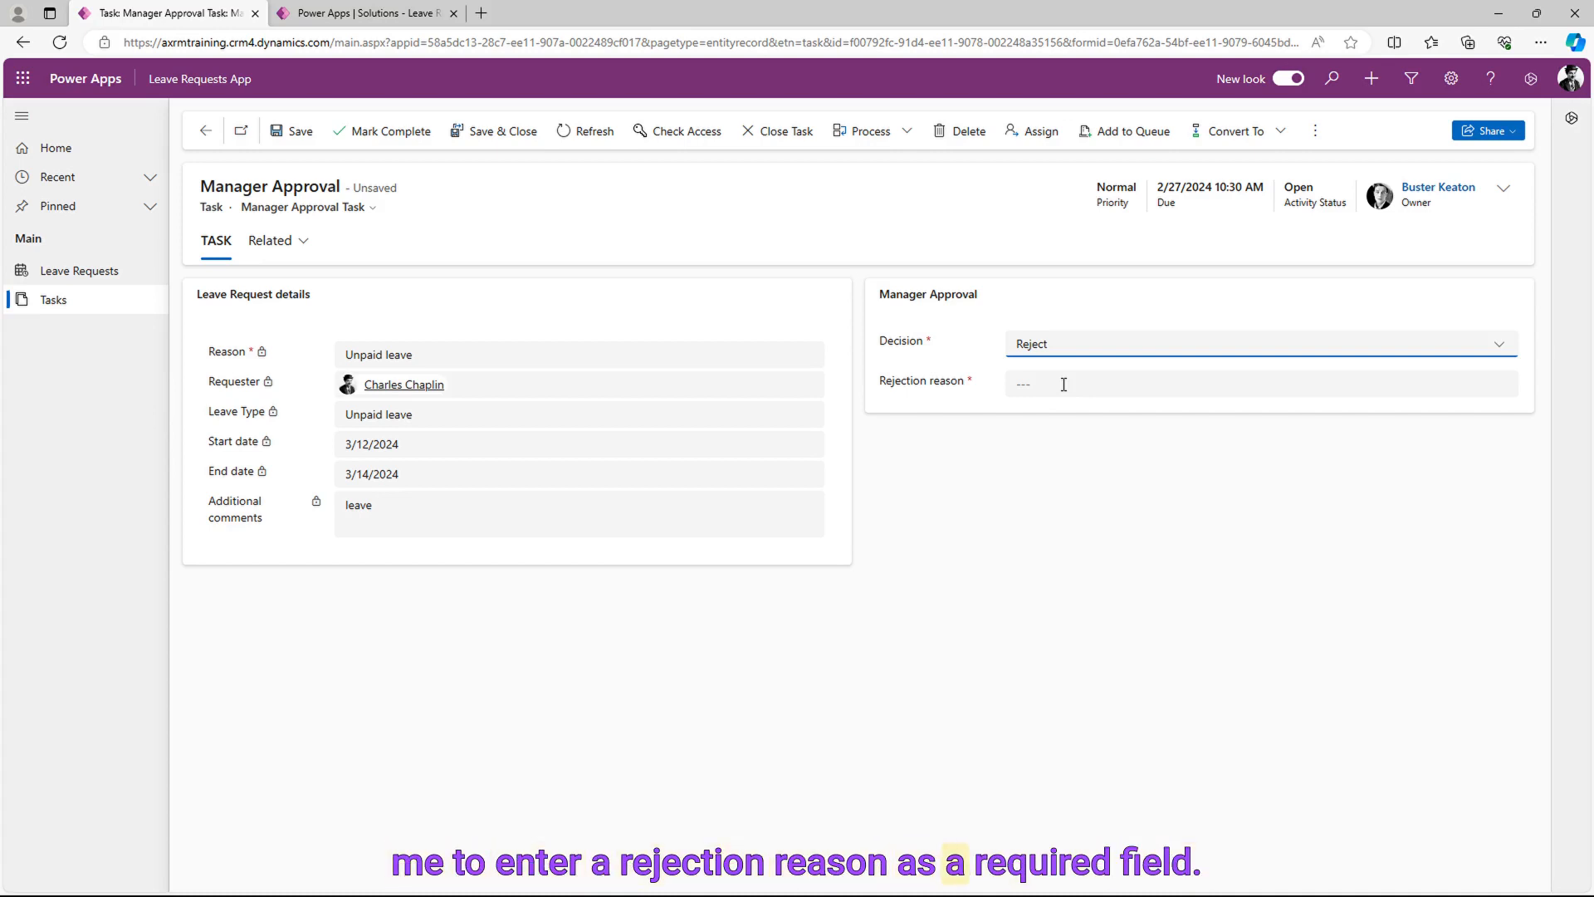
- Set the Manager Approval decision to Approve and mark the task complete
left_click(1072, 353)
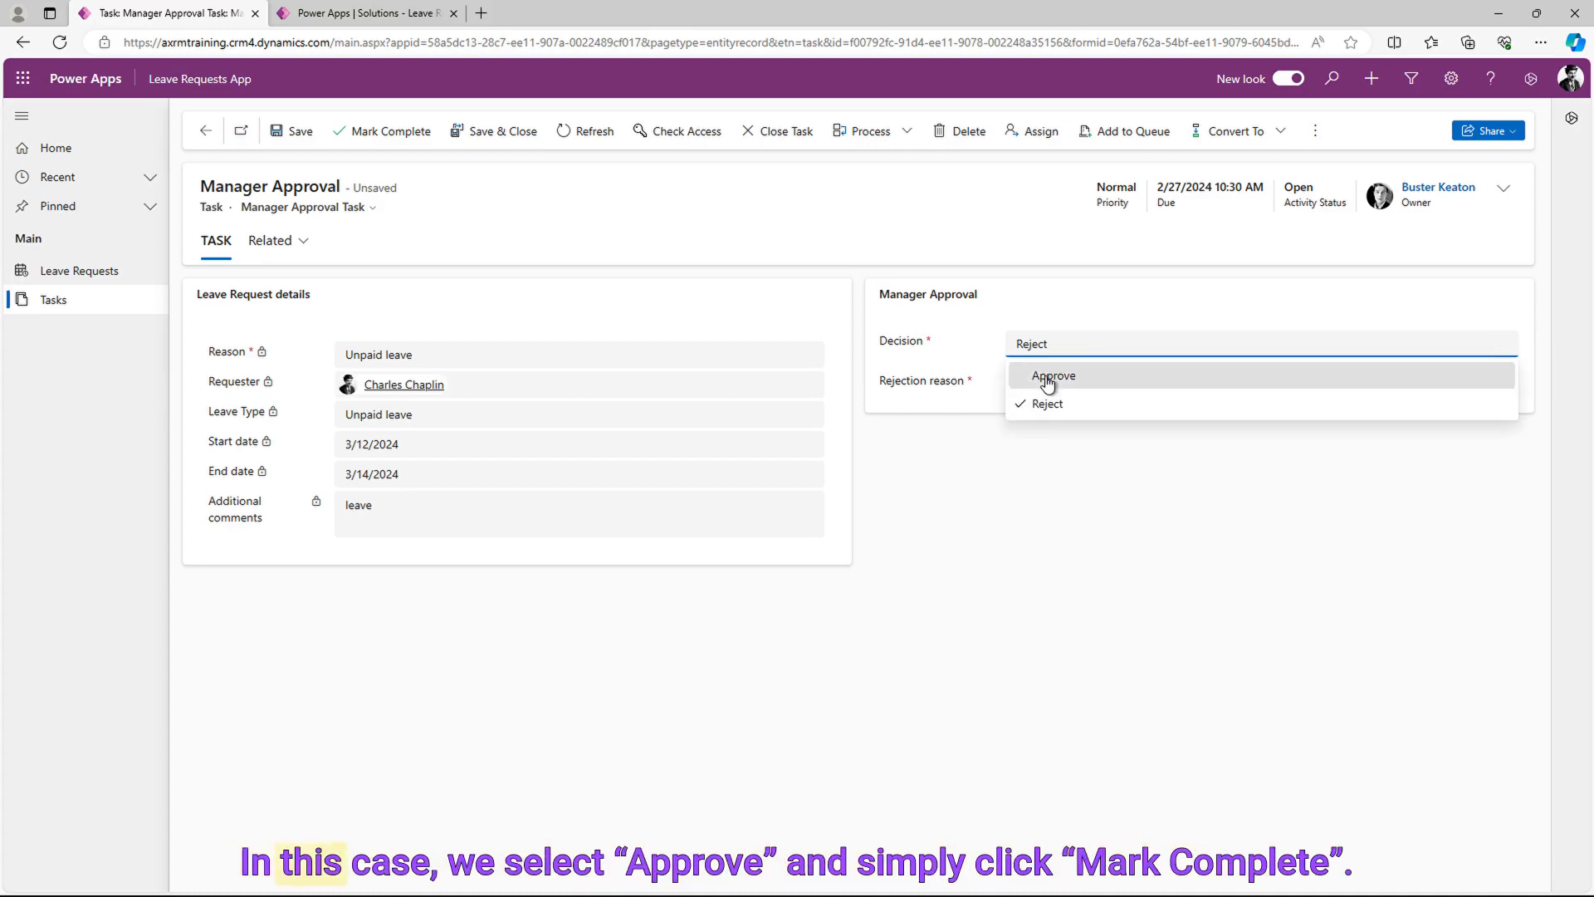
left_click(1050, 374)
left_click(373, 137)
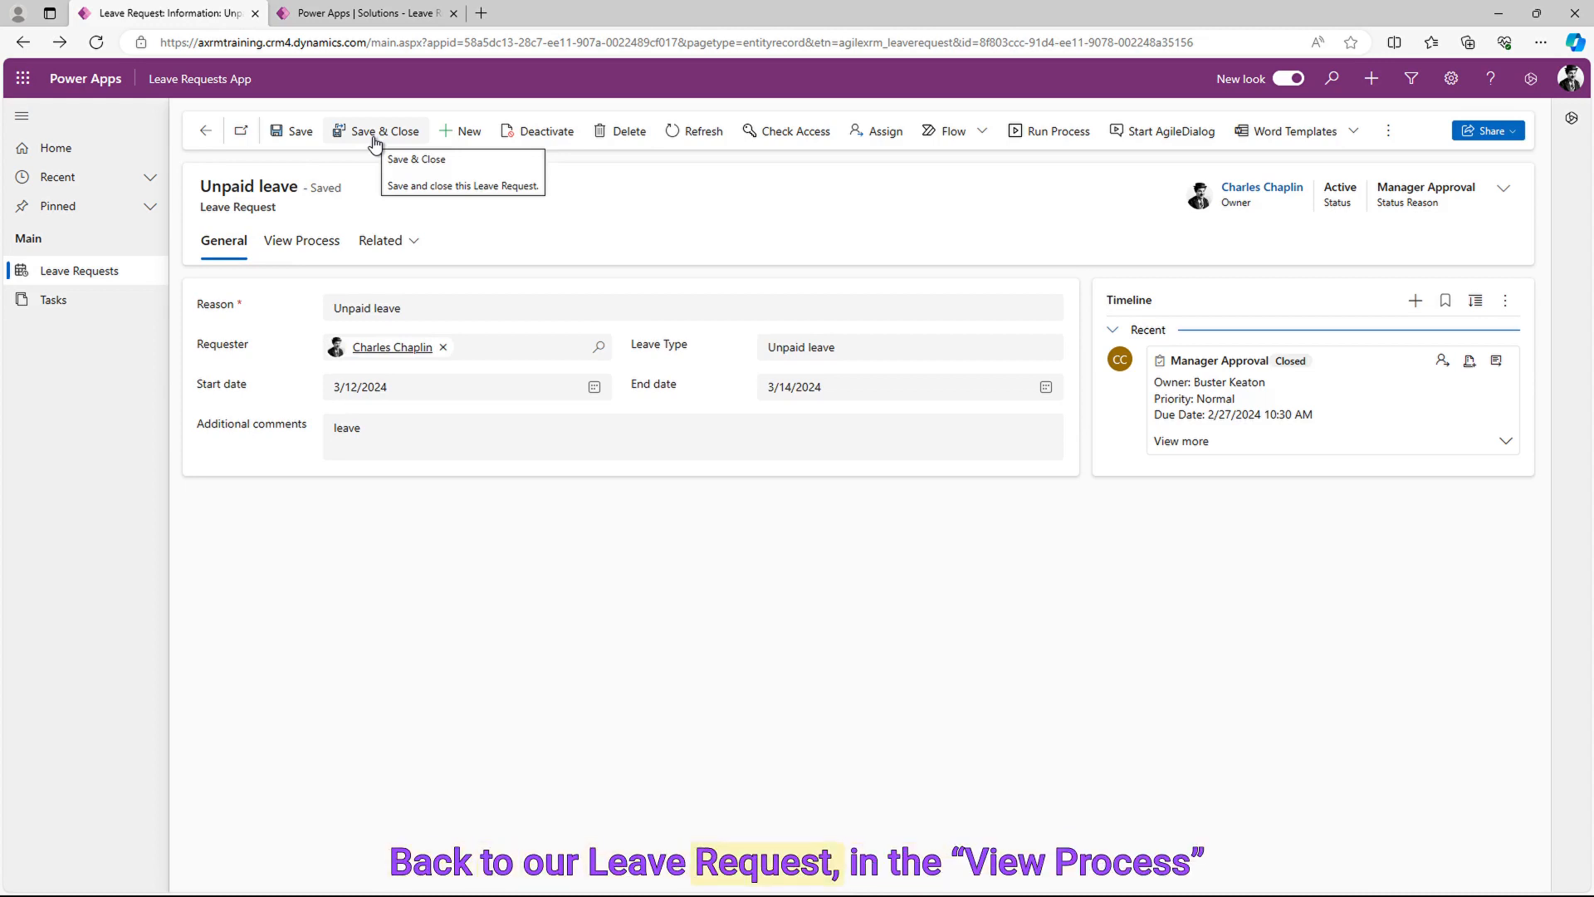
- Check the process diagram, refresh the request, inspect the HR Approval activity's information, and return to the general details
left_click(330, 241)
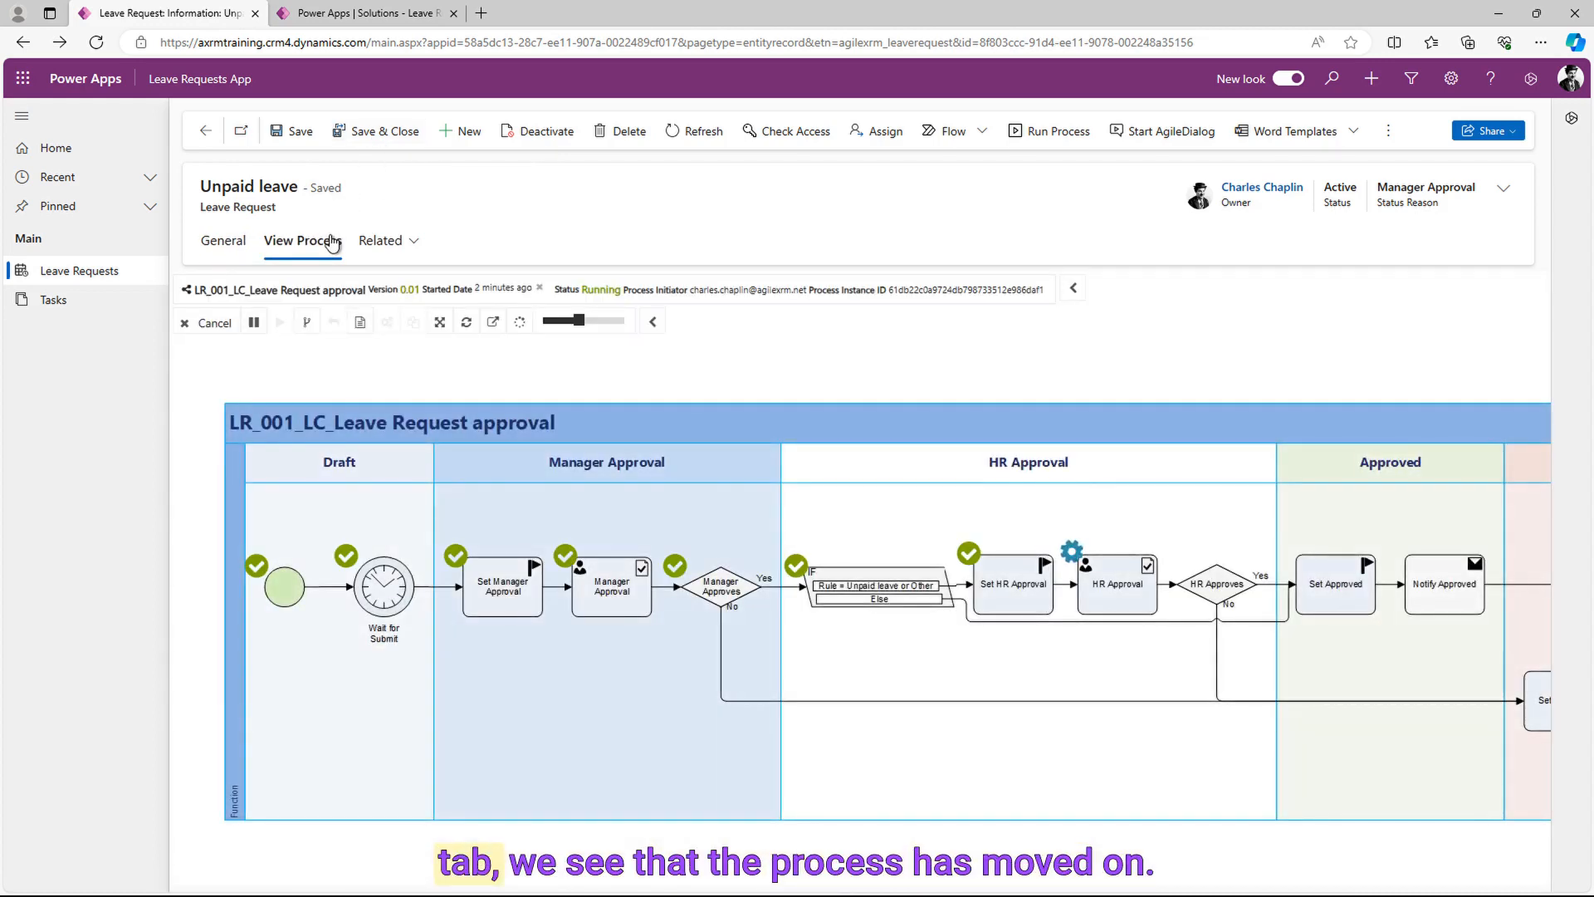
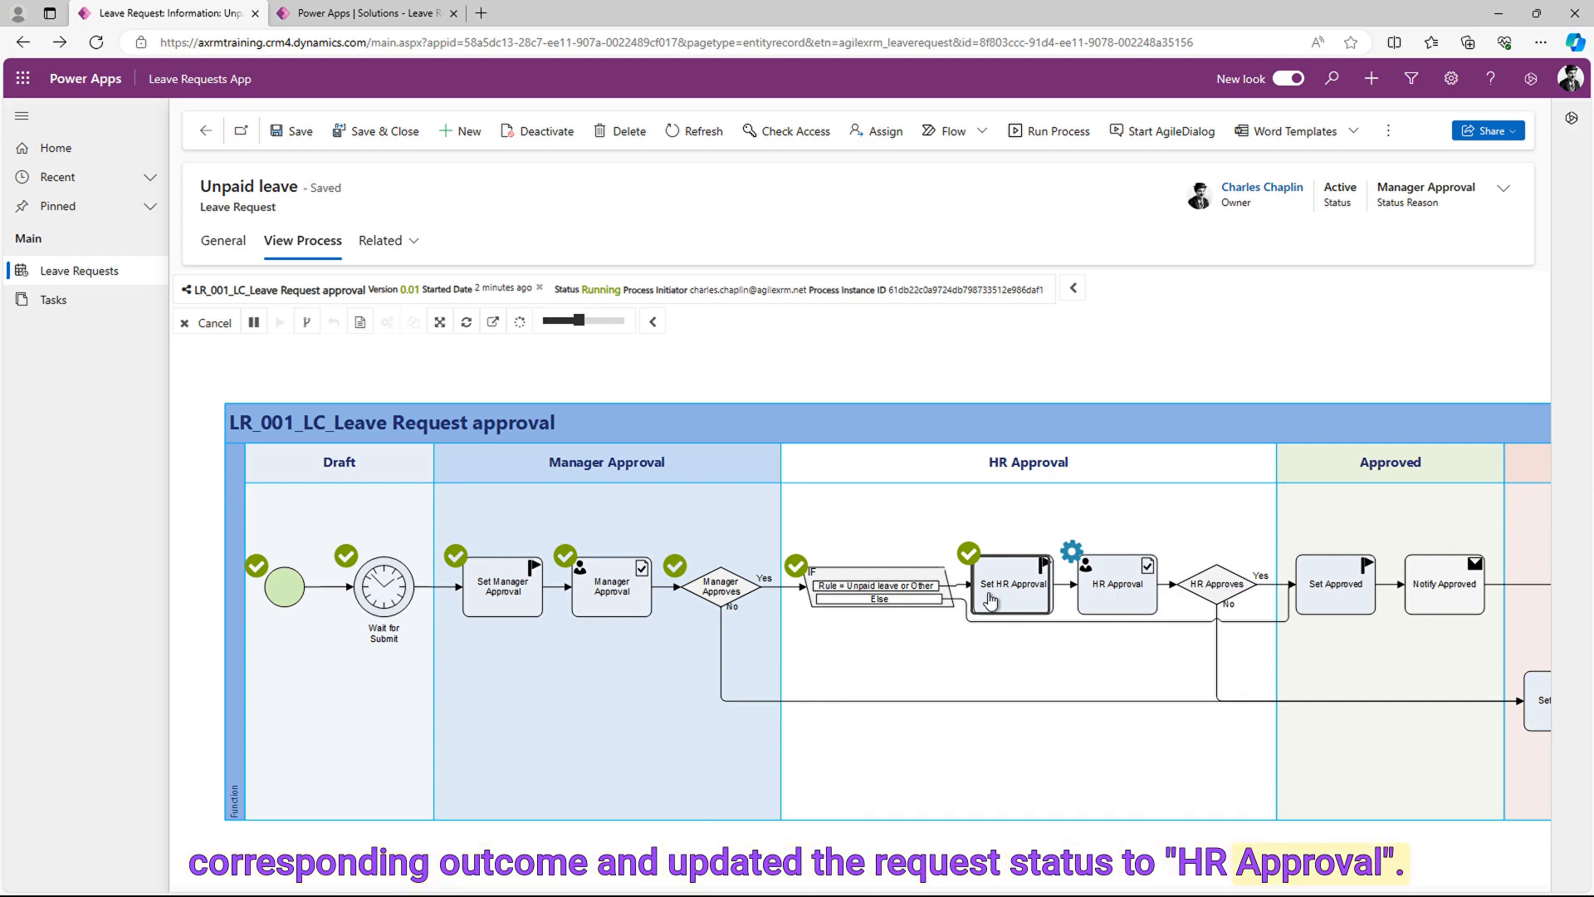
left_click(701, 133)
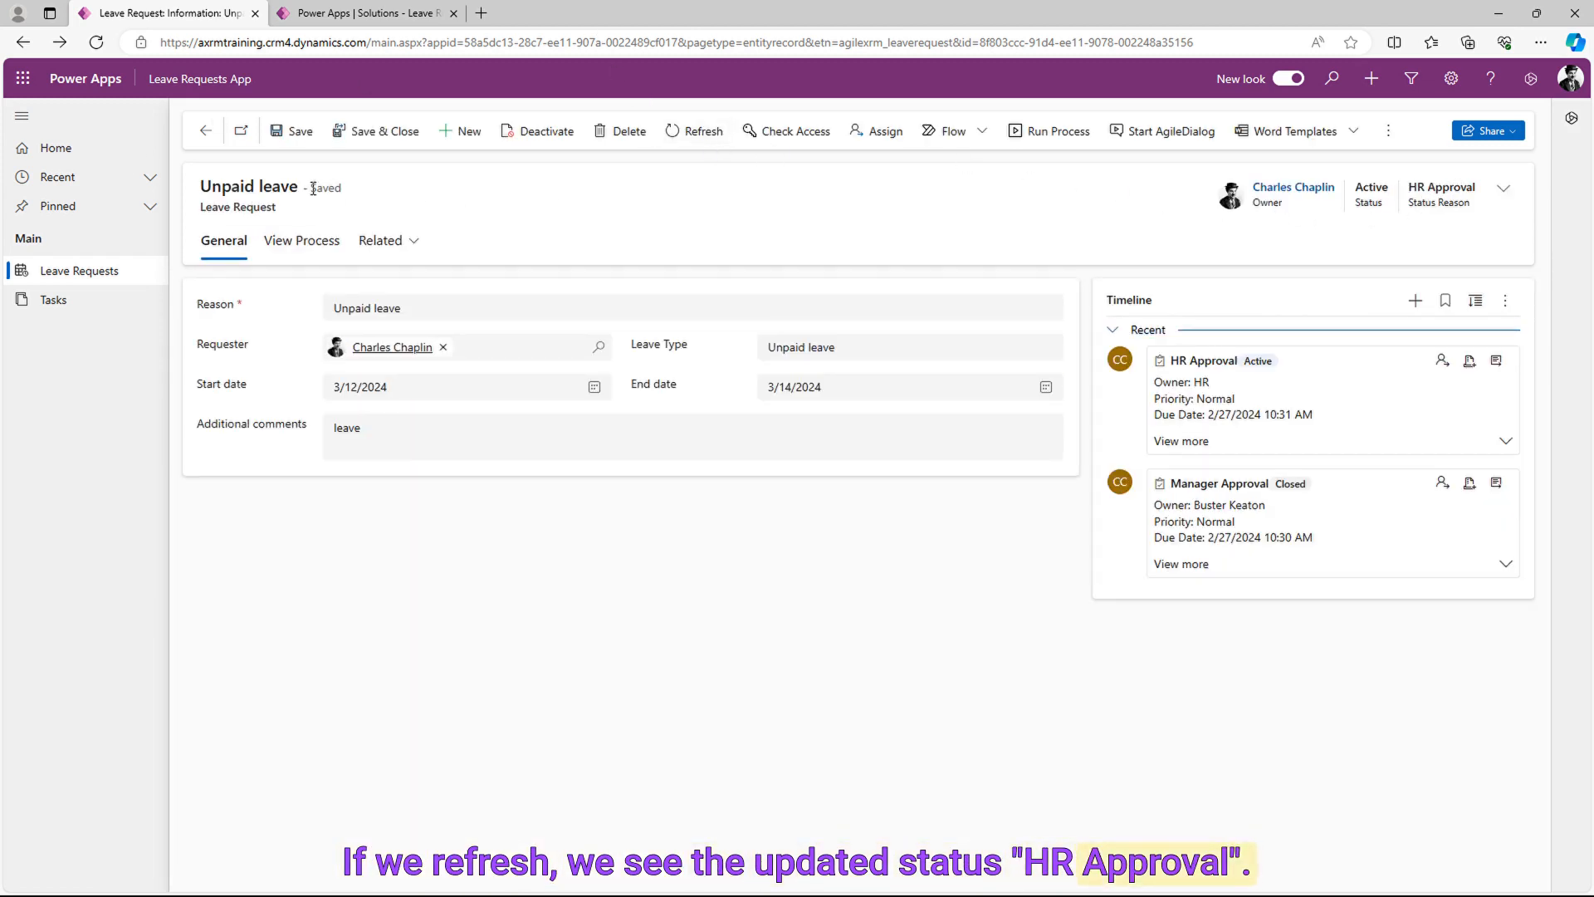
left_click(303, 241)
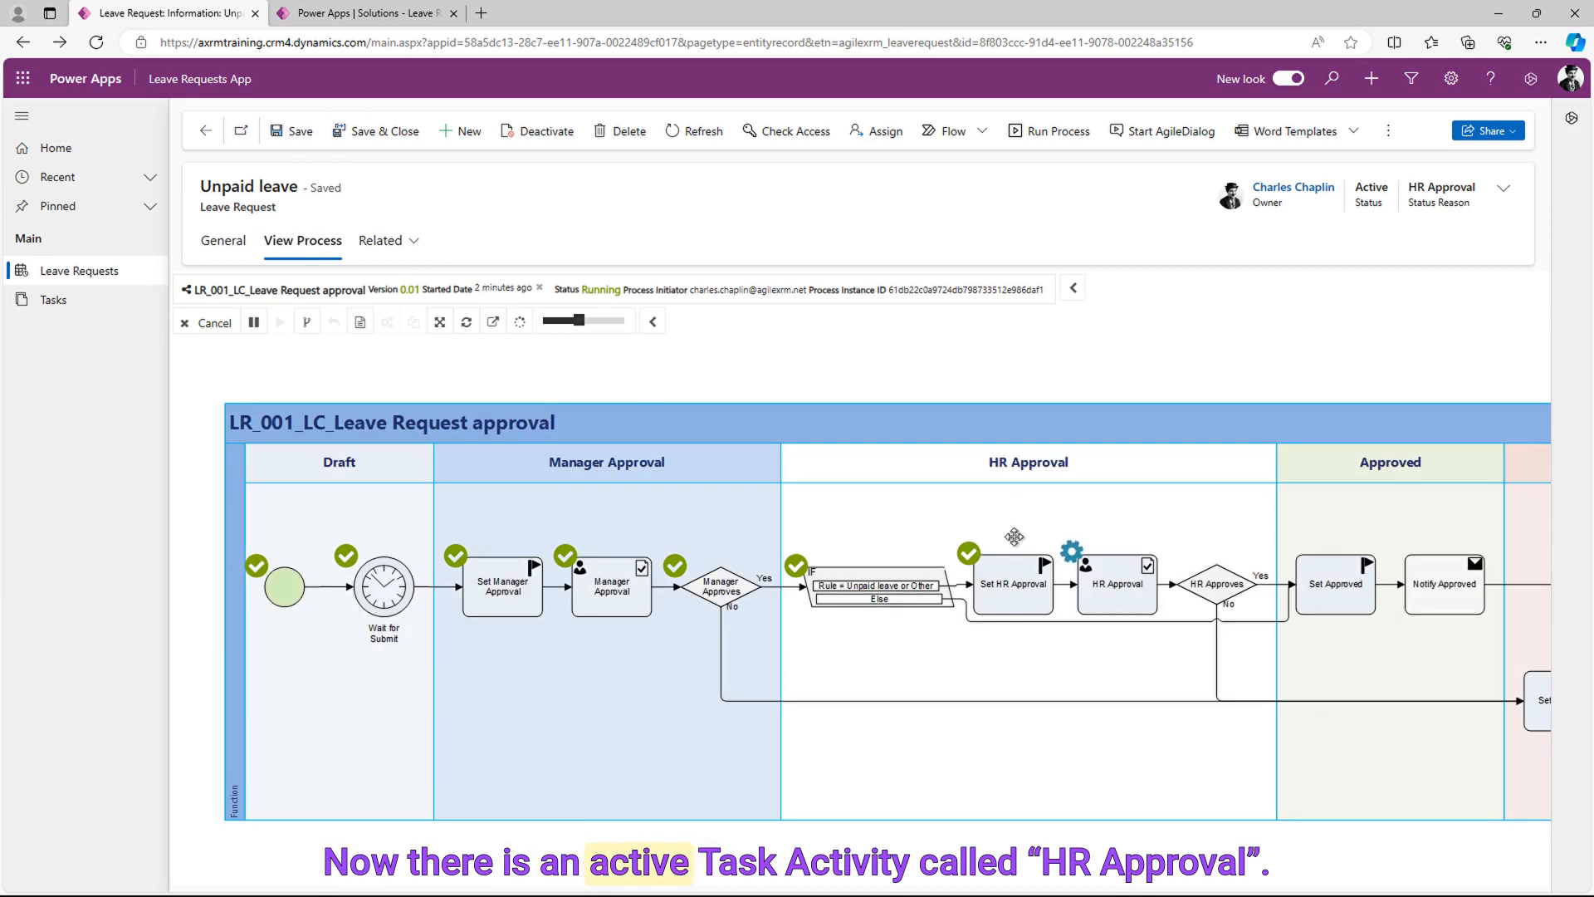
left_click(1104, 601)
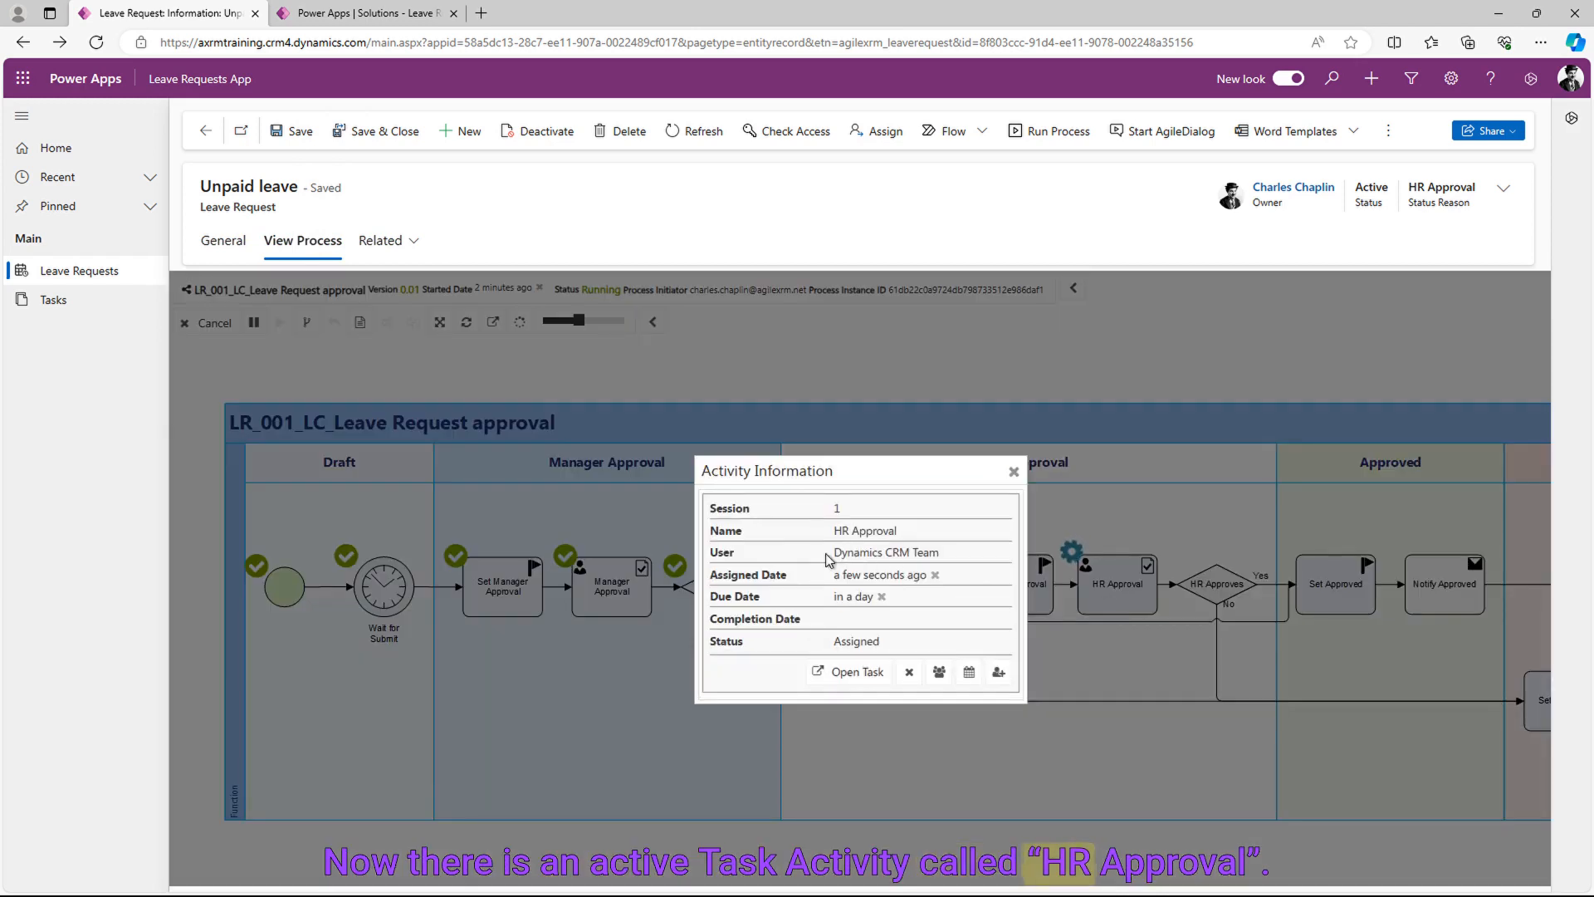
left_click(1013, 471)
left_click(216, 247)
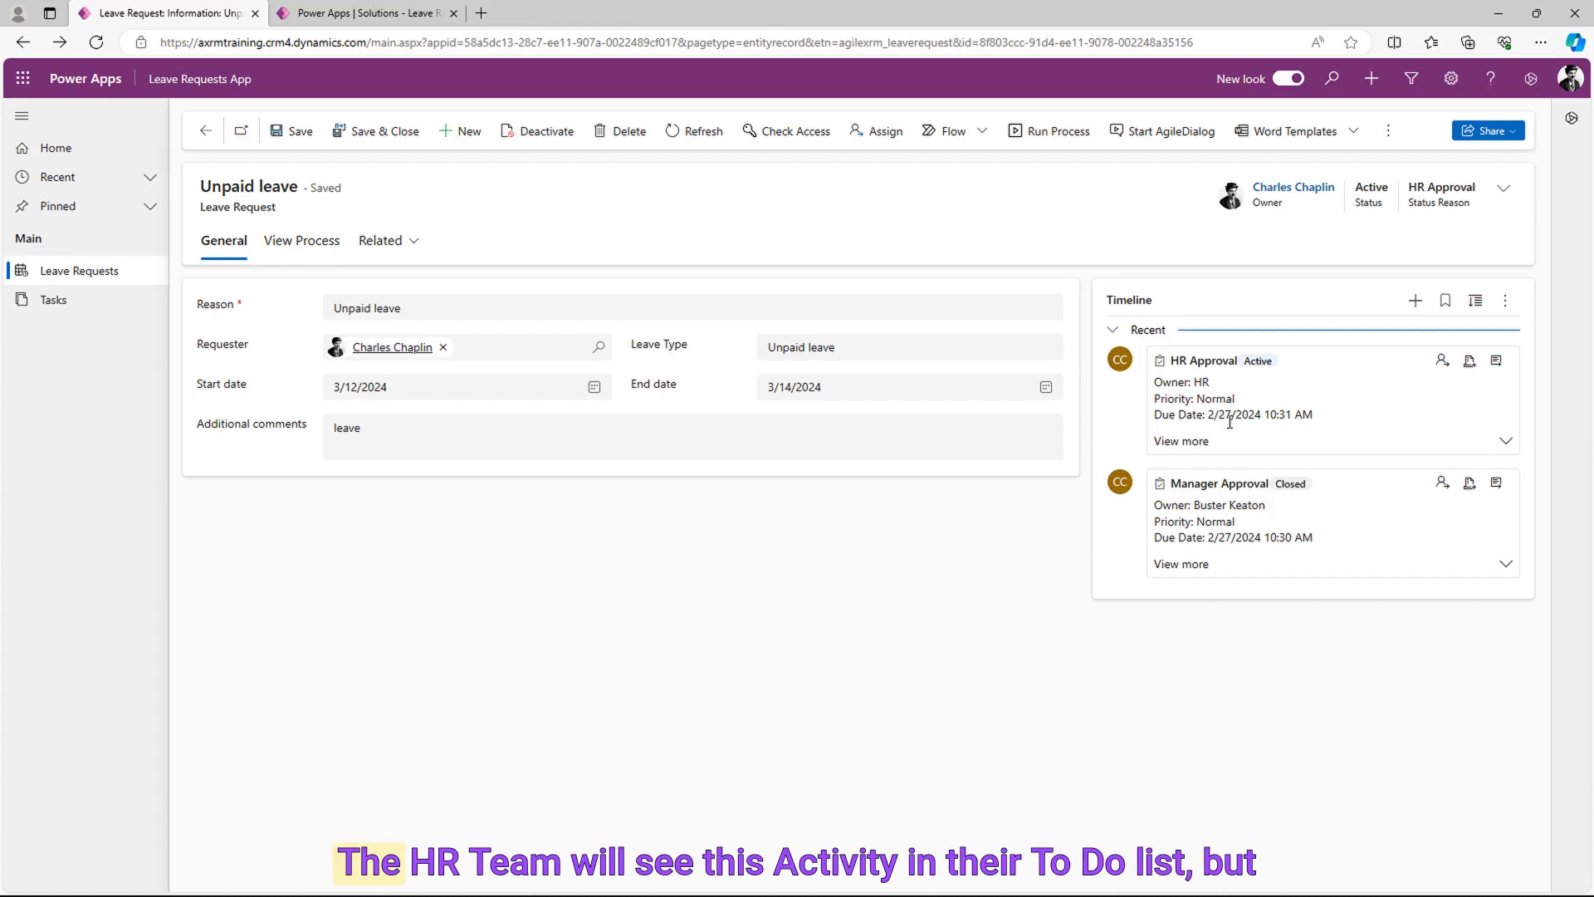
- Open the HR Approval task from the timeline, set the HR decision to Approve and mark the task complete
left_click(1500, 369)
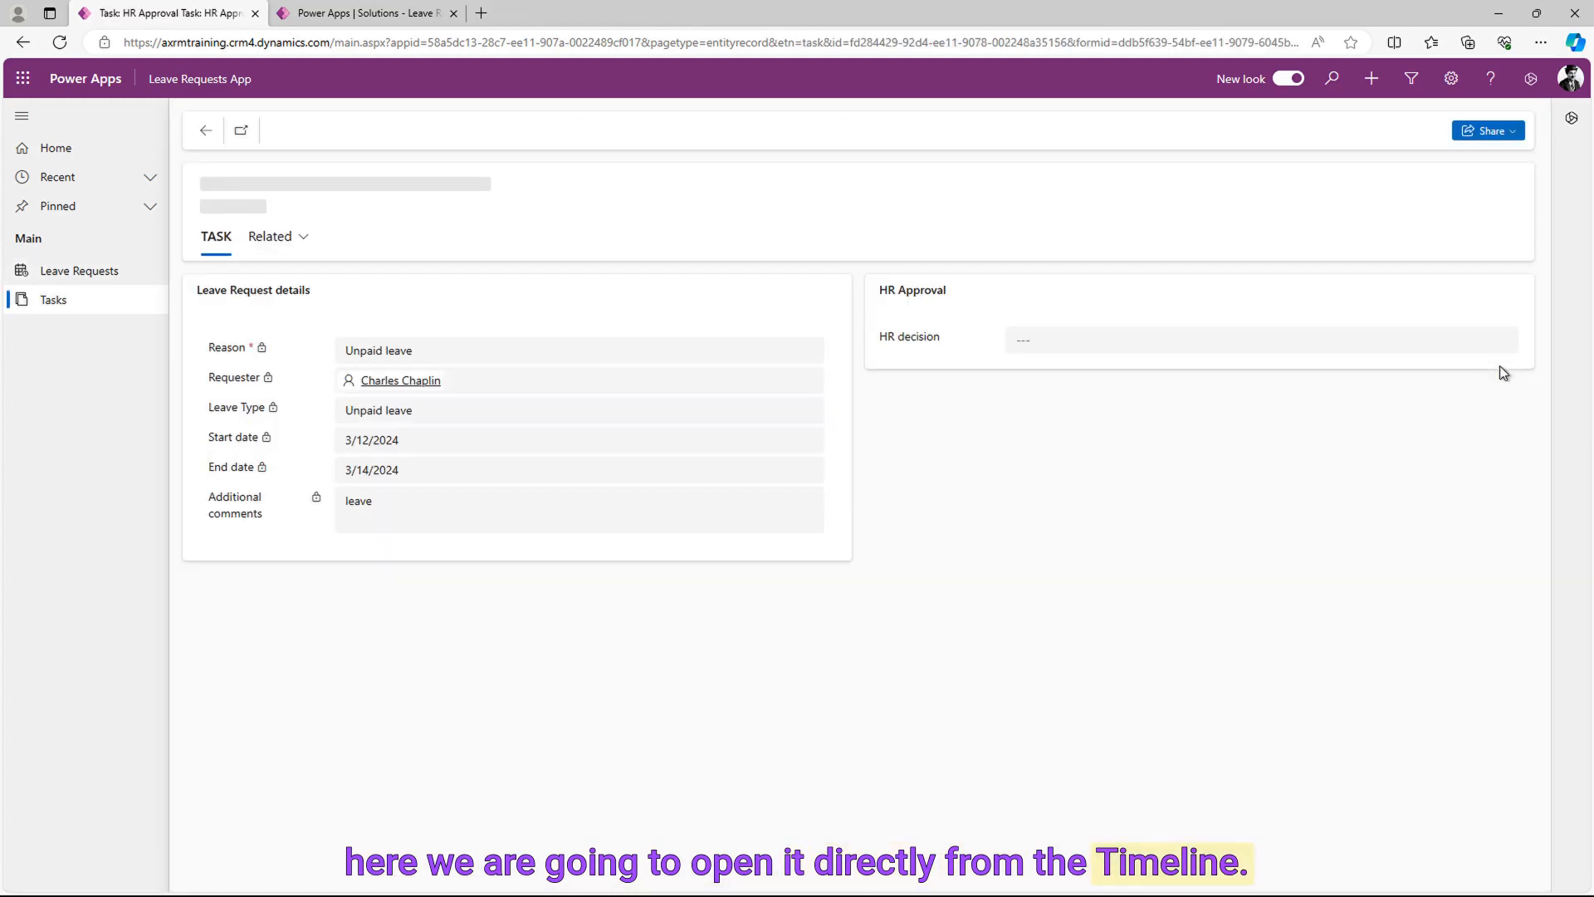
left_click(292, 207)
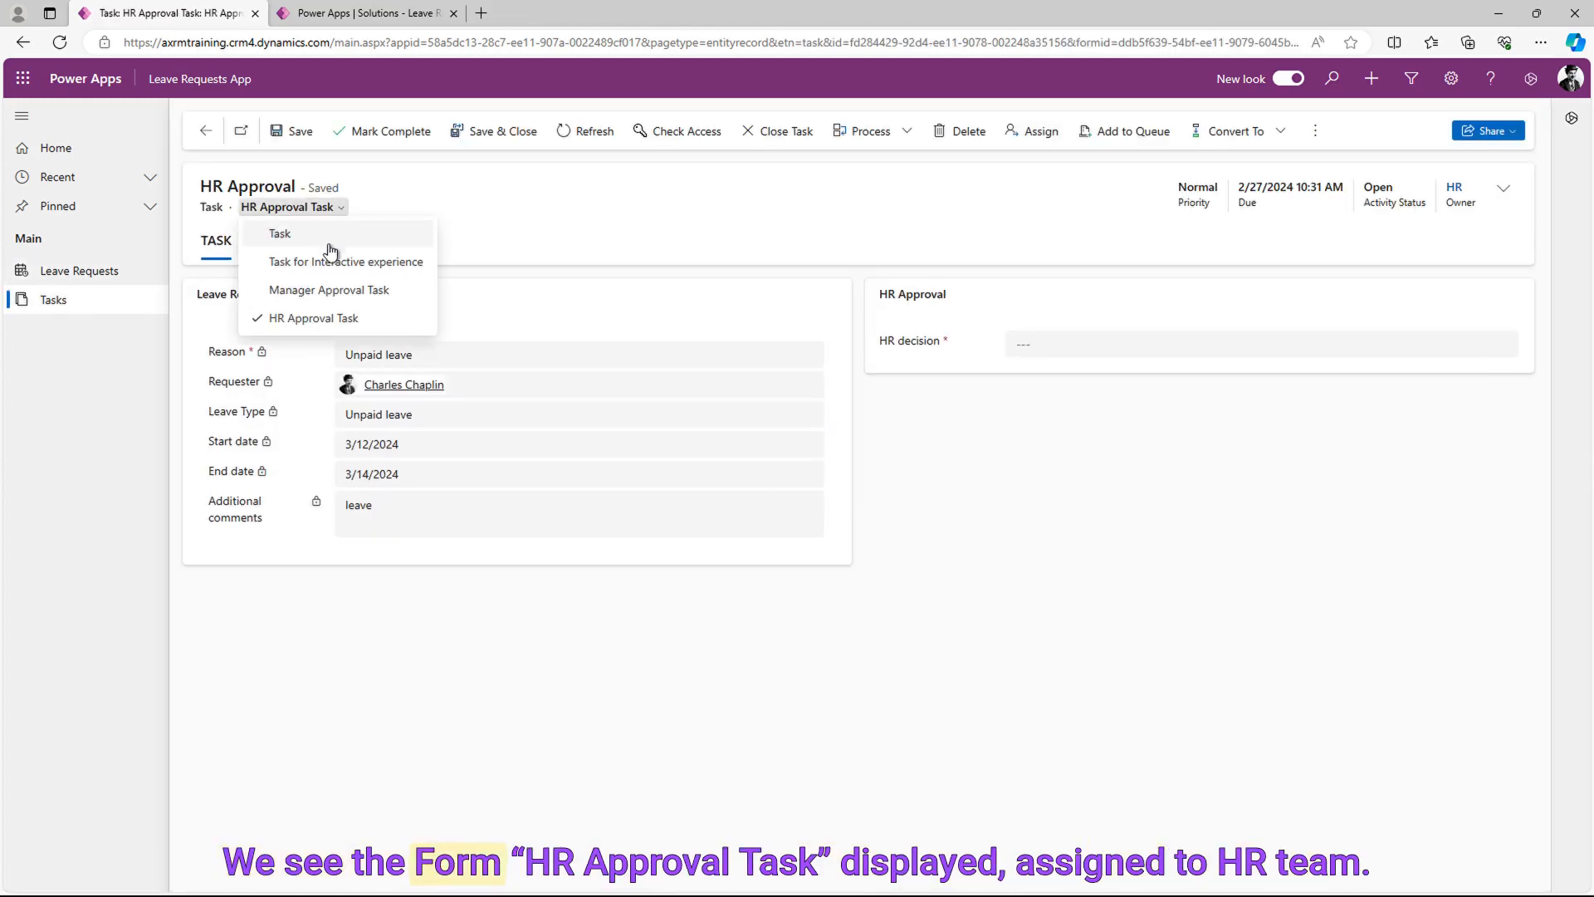
left_click(332, 208)
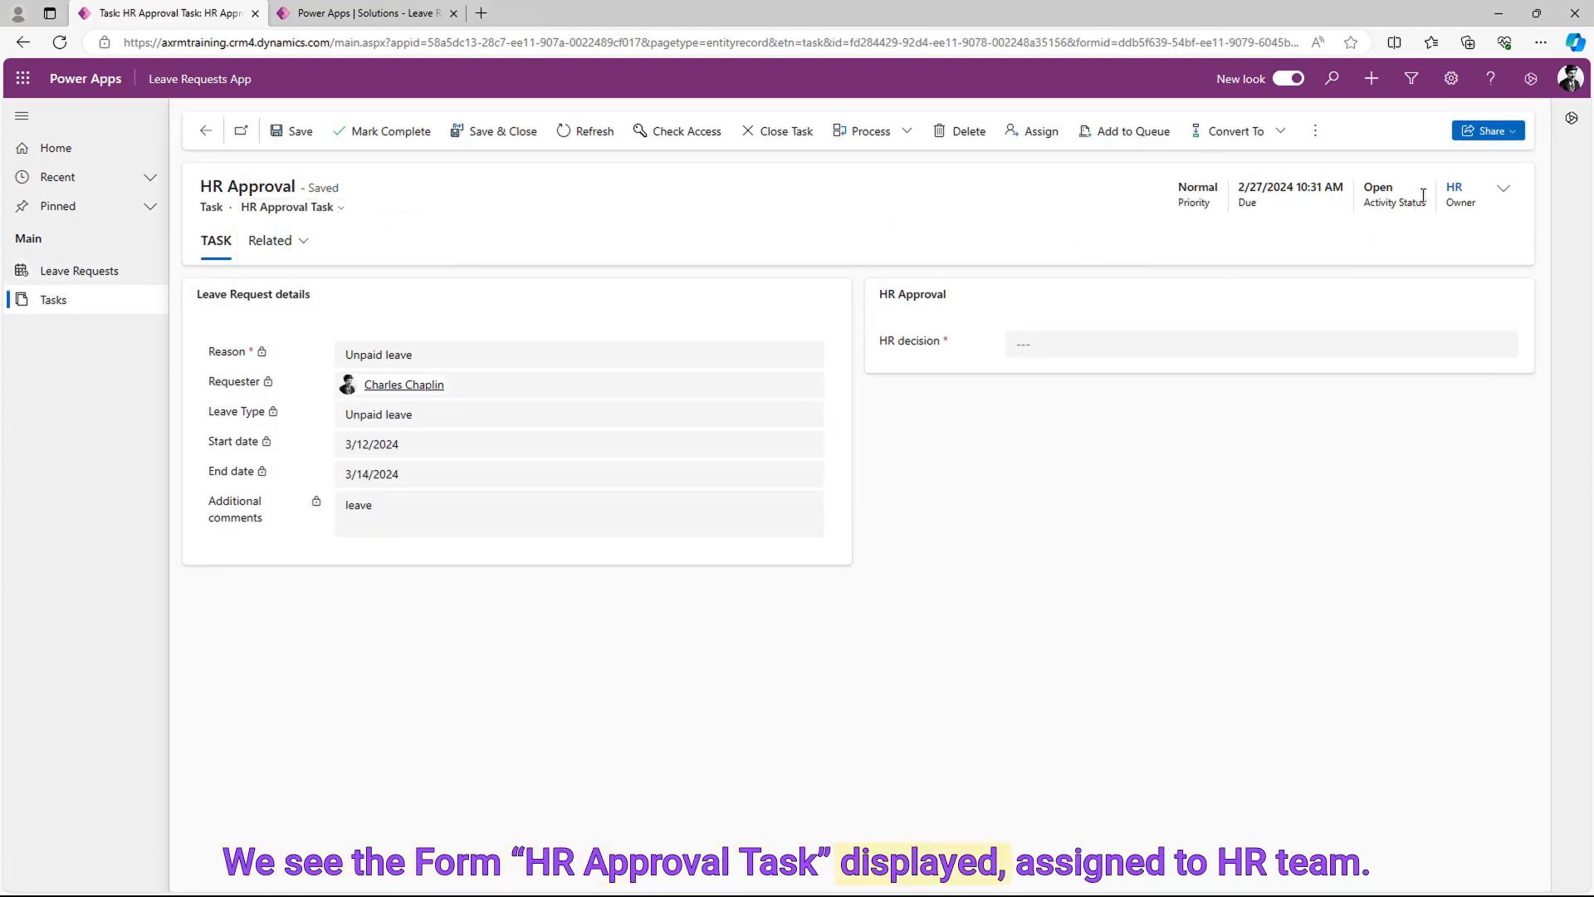
left_click(1020, 347)
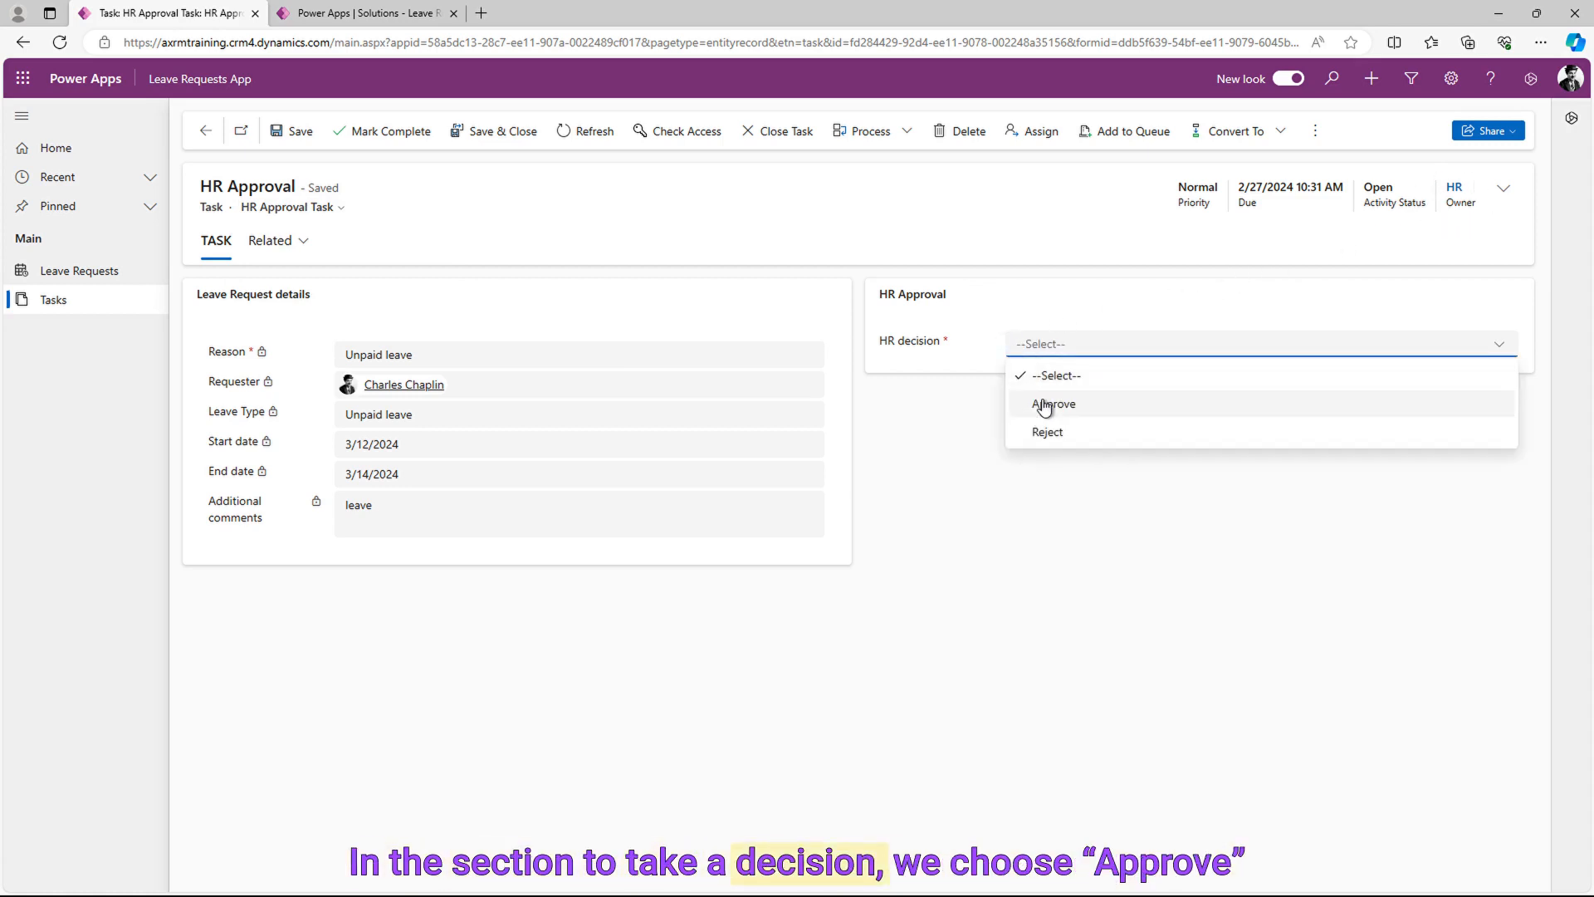
left_click(1046, 405)
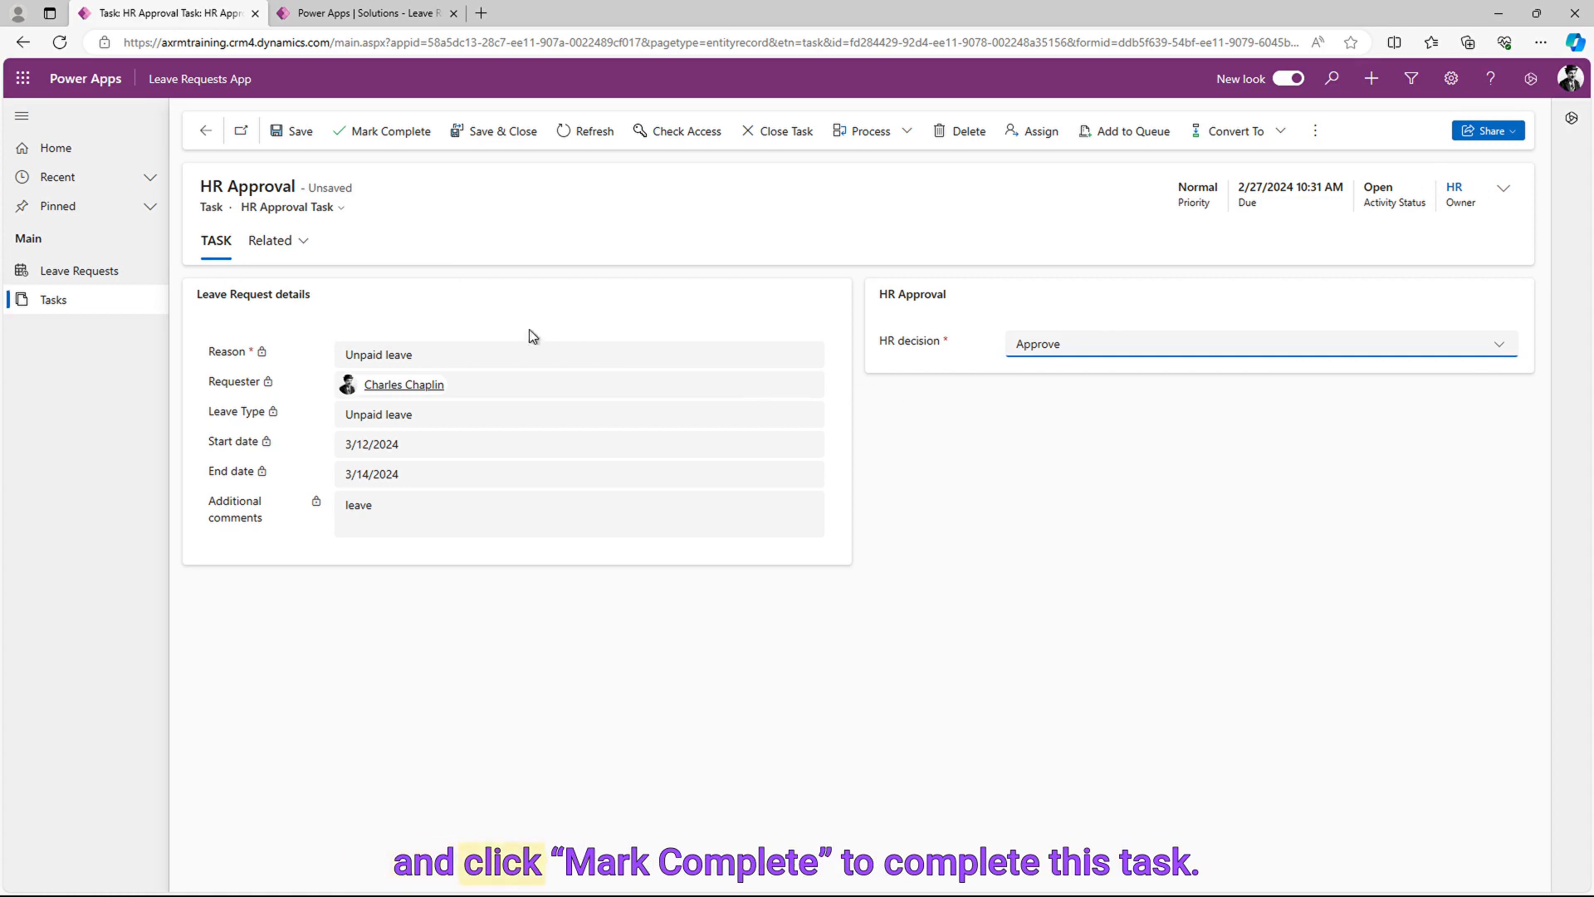
left_click(358, 142)
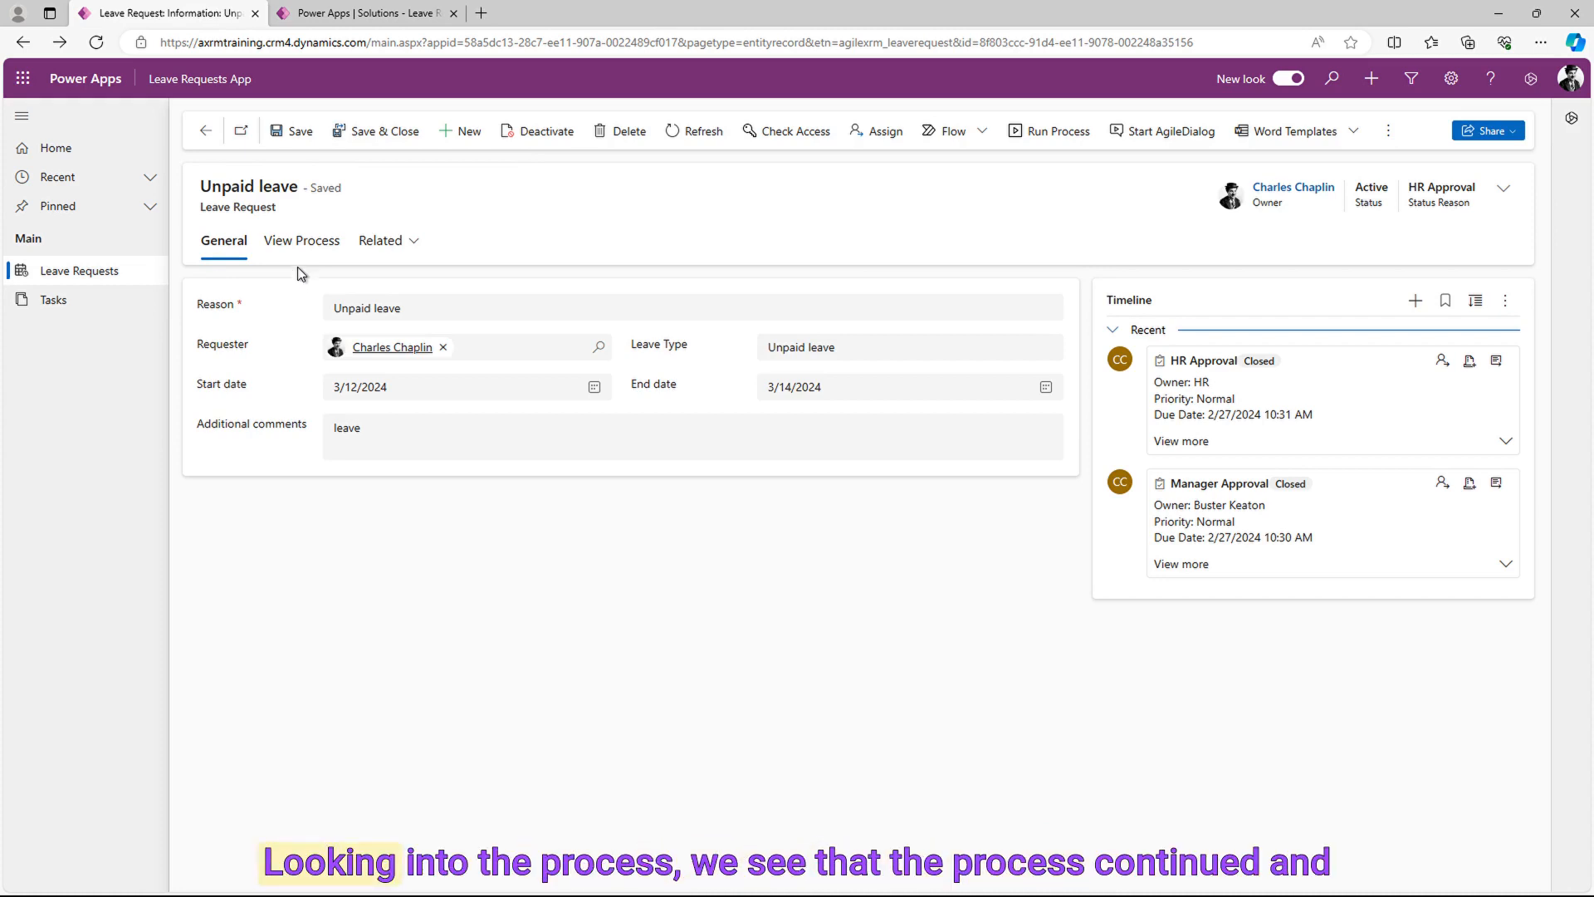
- Review the process diagram through to its end event, then refresh the request and expand the approval email in its timeline
left_click(302, 242)
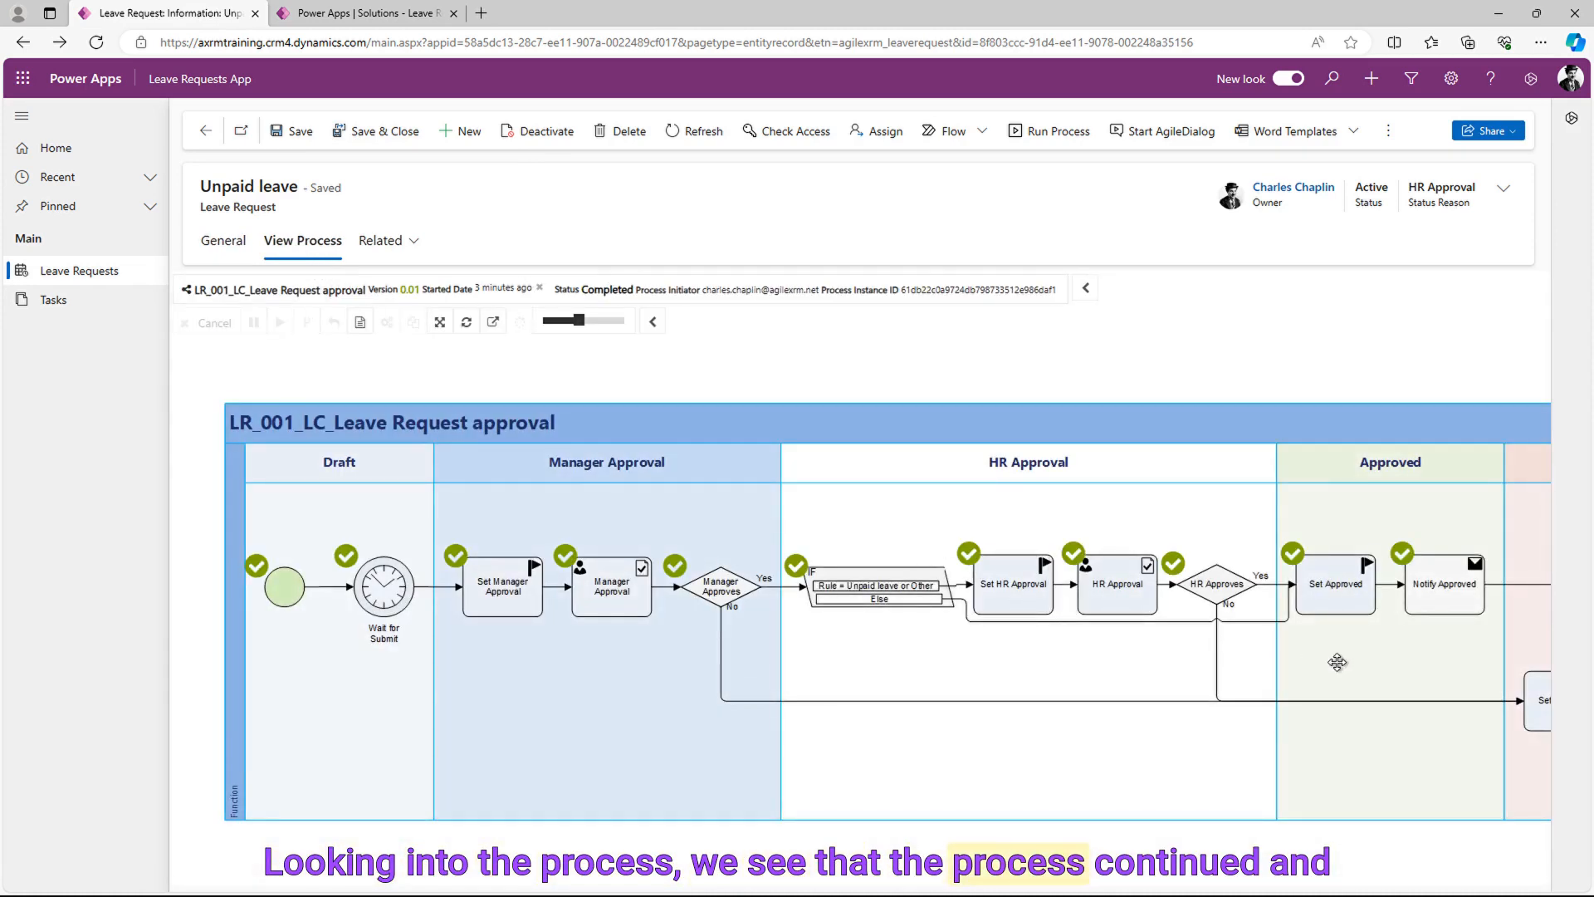
left_click_drag(1338, 659, 1070, 622)
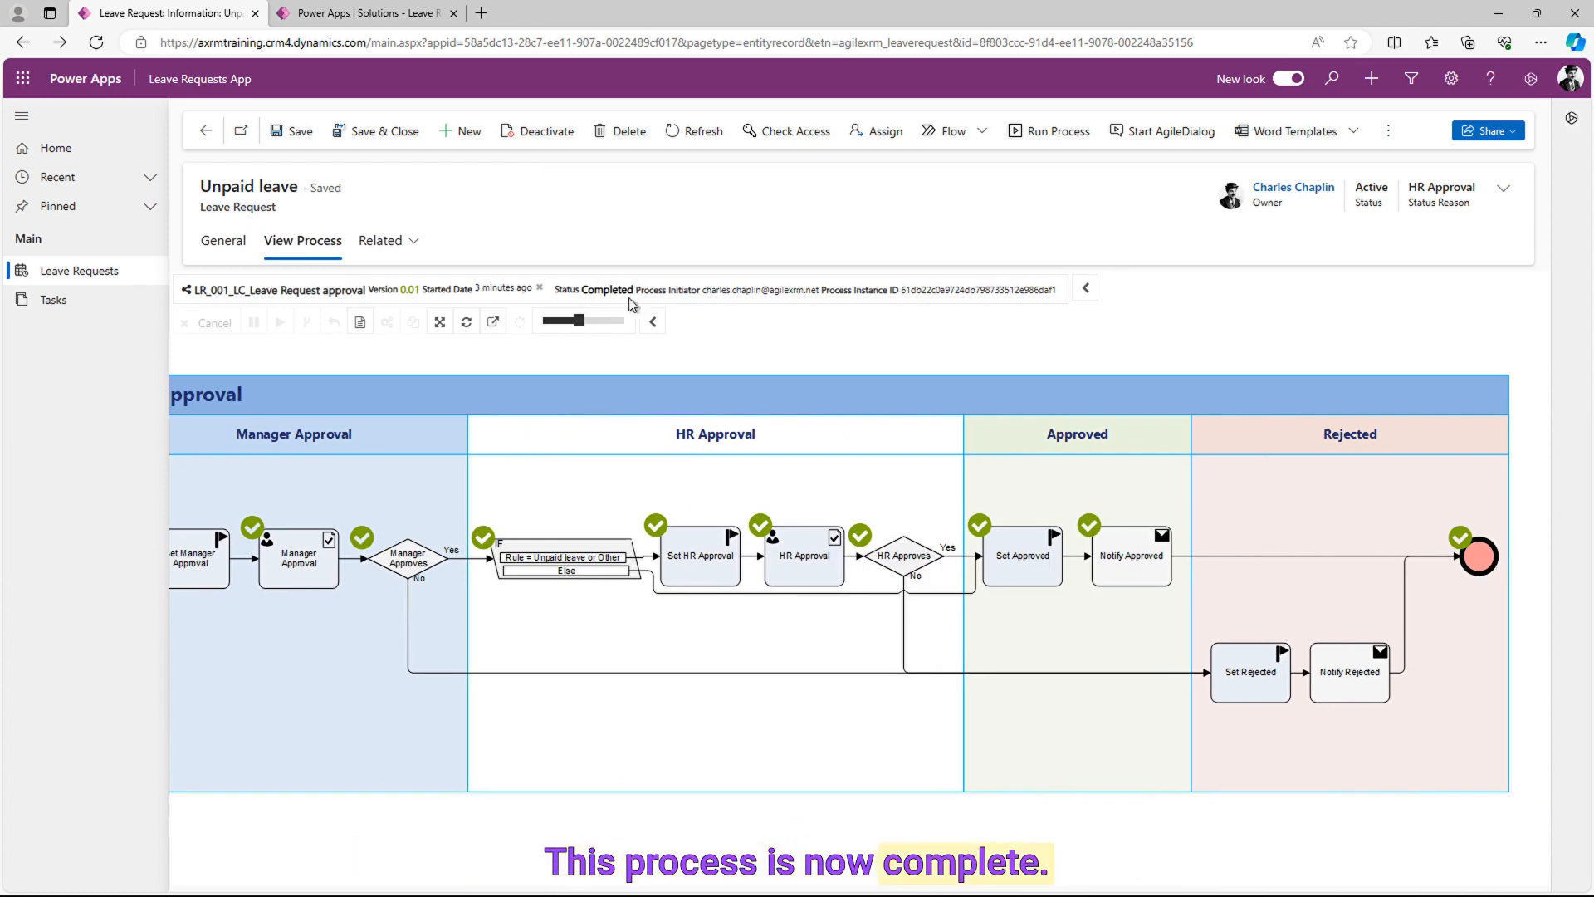
left_click(696, 133)
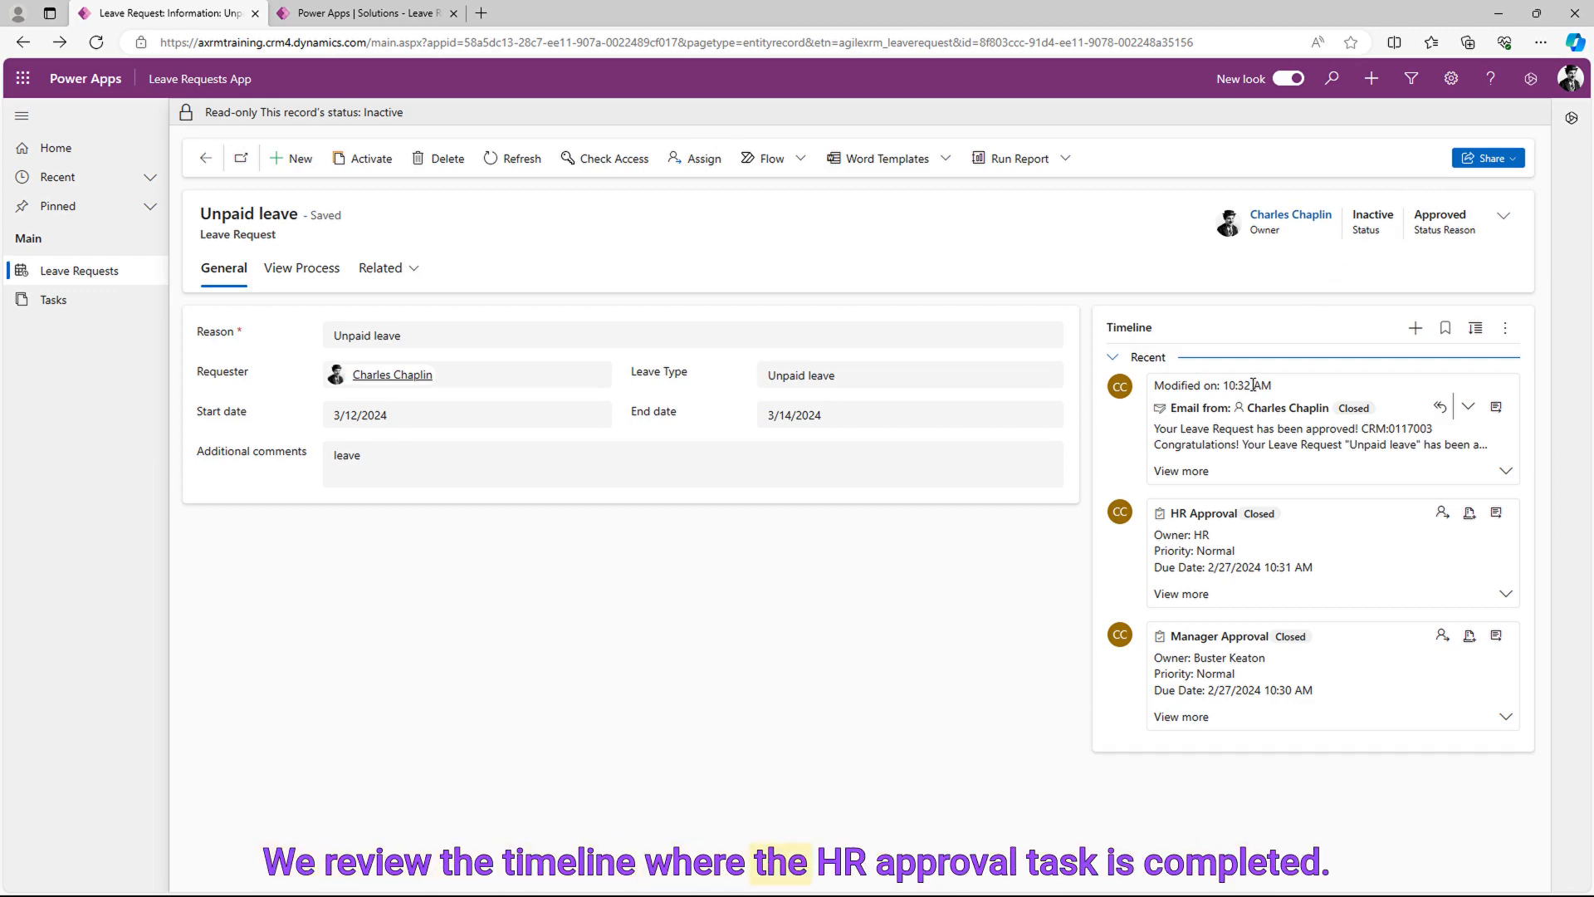
left_click(1229, 449)
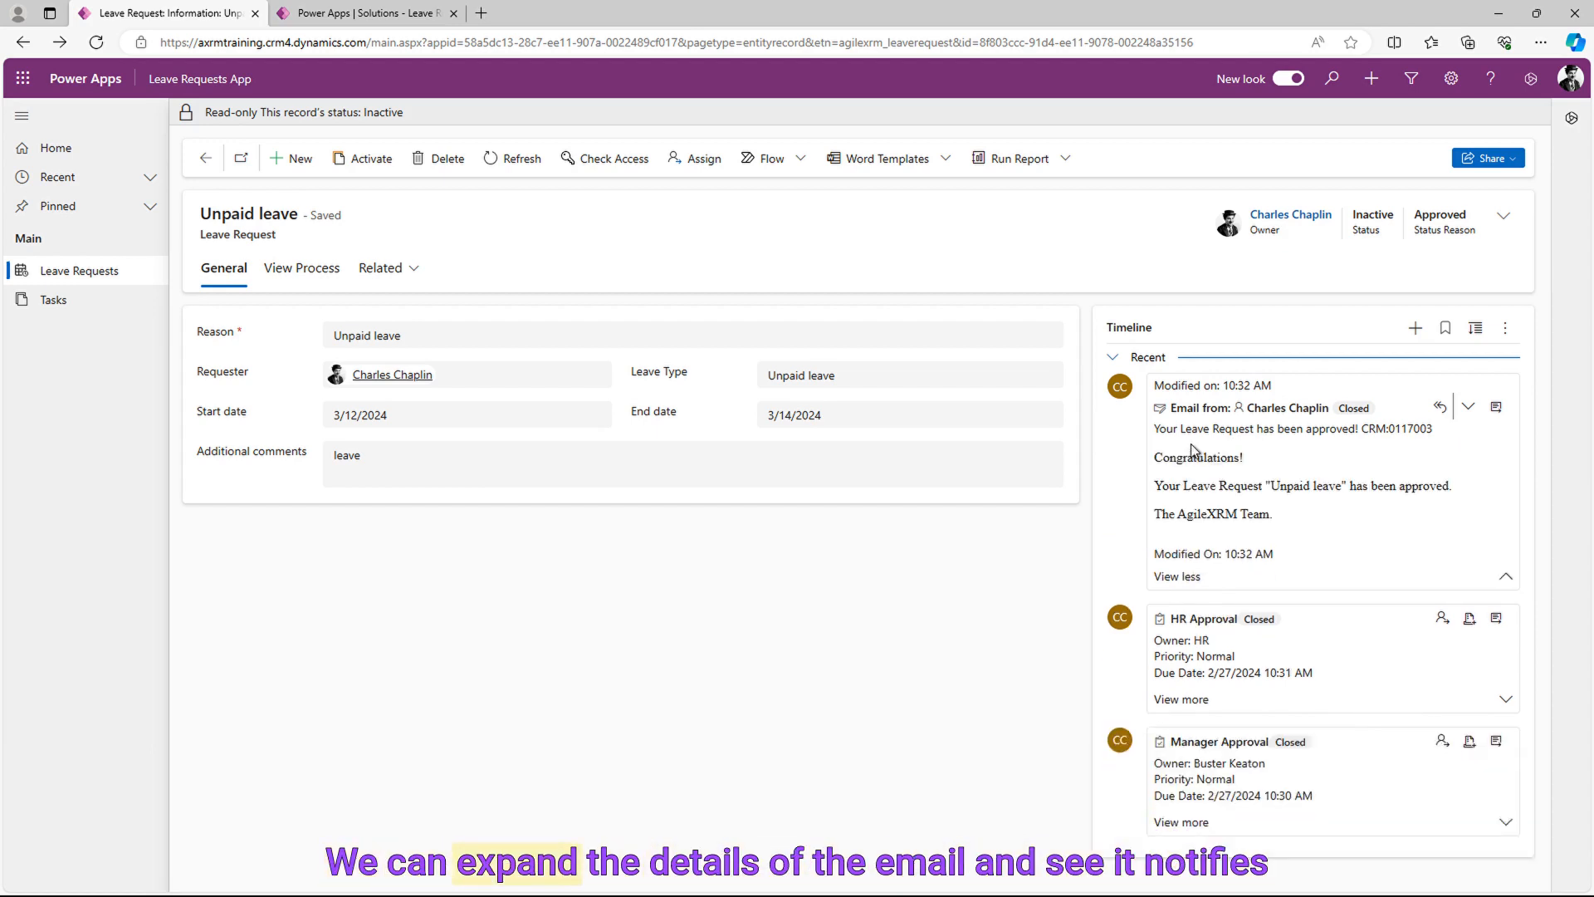